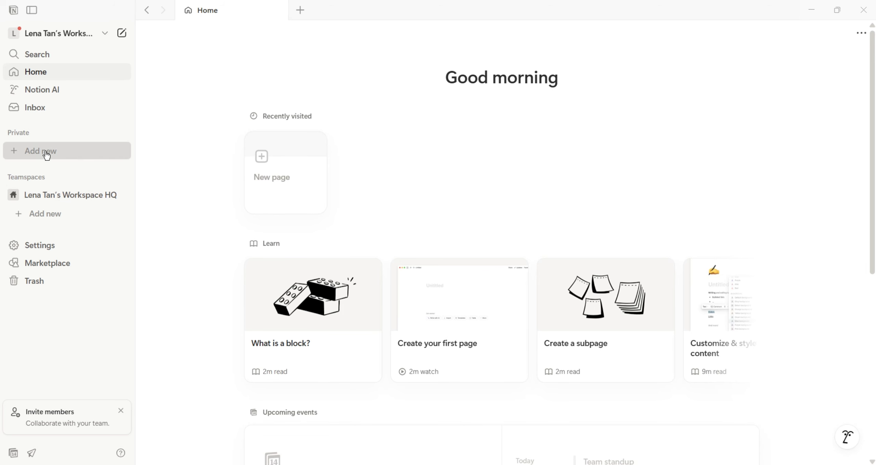
Step: Create a new private page and set it to the Serif font, small text and full width
click(45, 151)
click(331, 120)
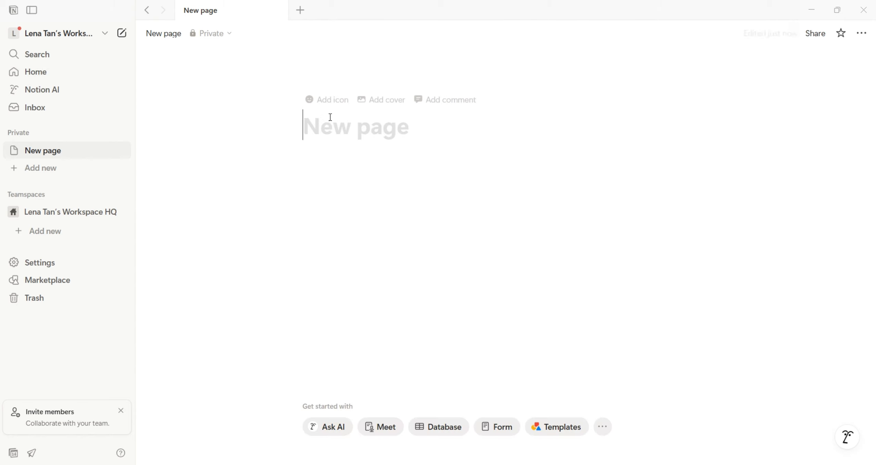
click(861, 34)
click(792, 93)
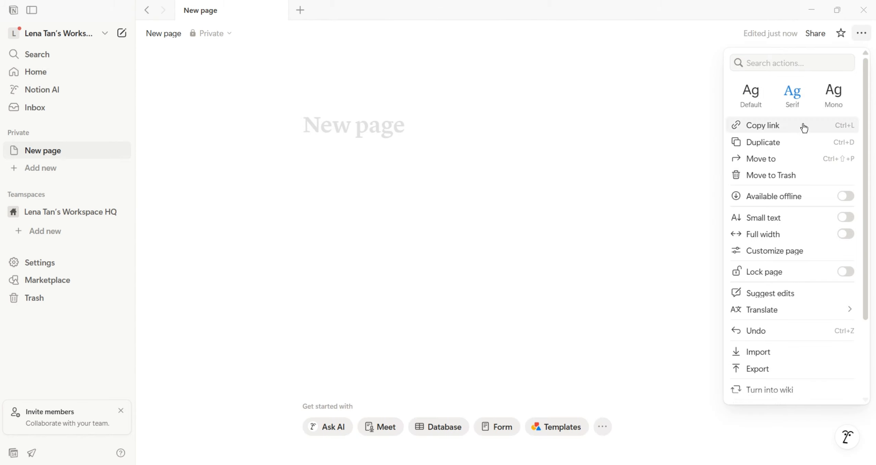
click(846, 216)
click(850, 238)
Step: Customize the page by turning off page discussions and setting inline comments to Minimal
click(840, 251)
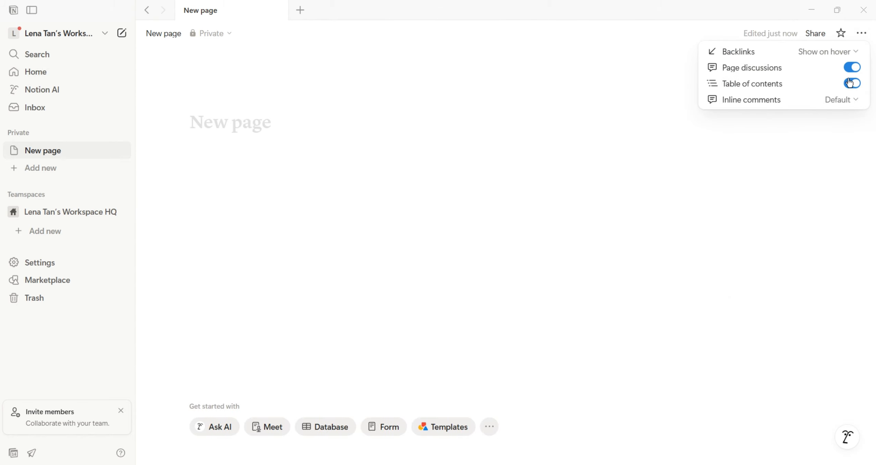
click(853, 68)
click(841, 99)
click(815, 132)
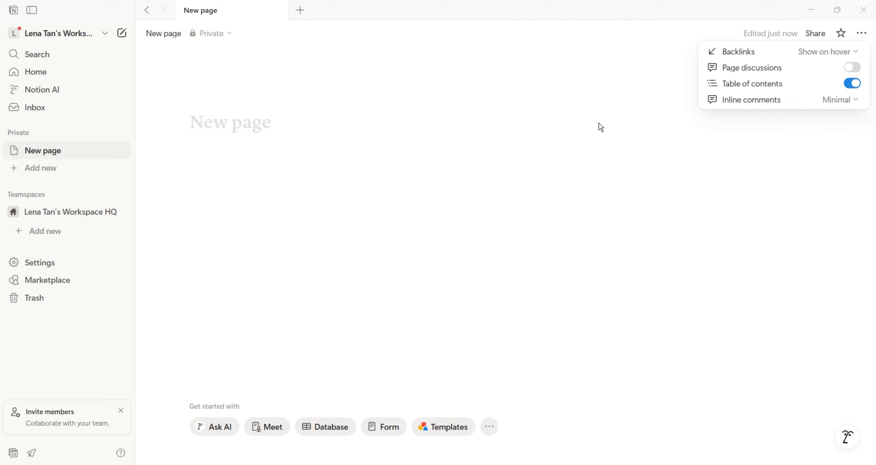
click(148, 125)
Step: Collapse the sidebar and title the page "My Study Hub"
drag(136, 126, 141, 126)
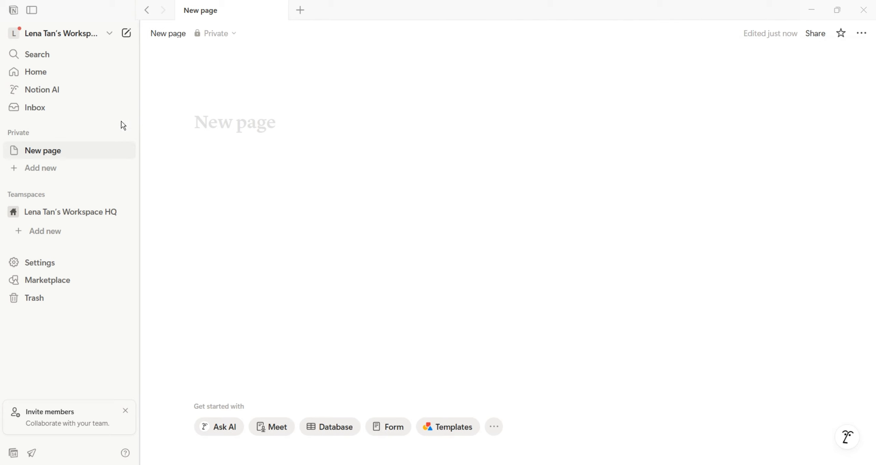
click(139, 130)
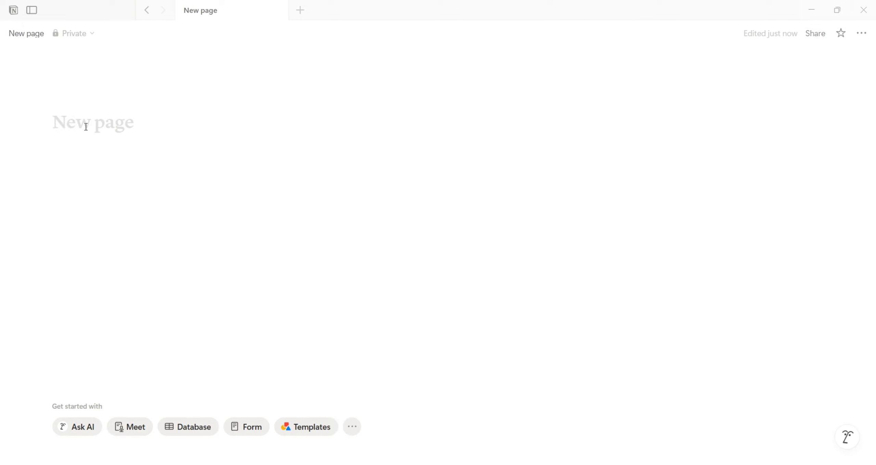
text(My Study Hub)
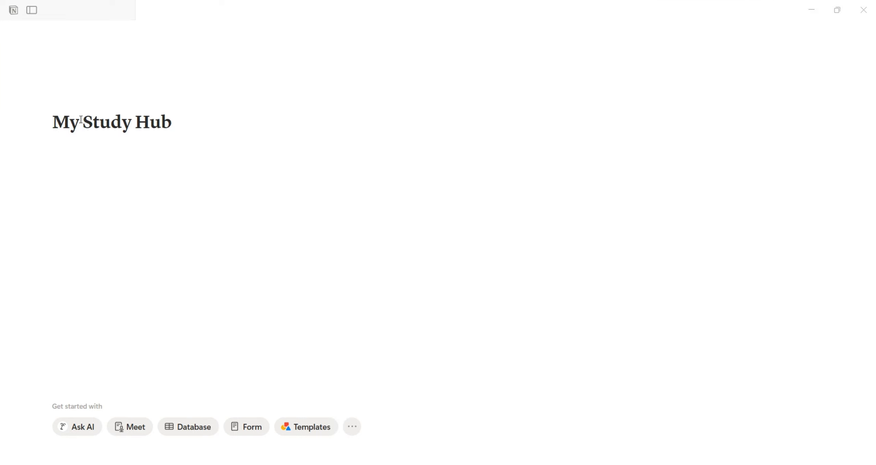
Step: Give the page a graduation cap icon
click(60, 99)
click(71, 122)
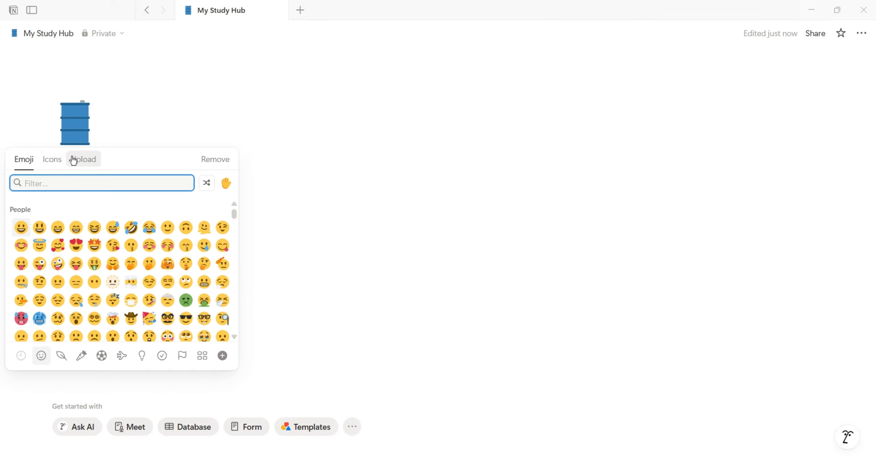
click(52, 160)
click(22, 228)
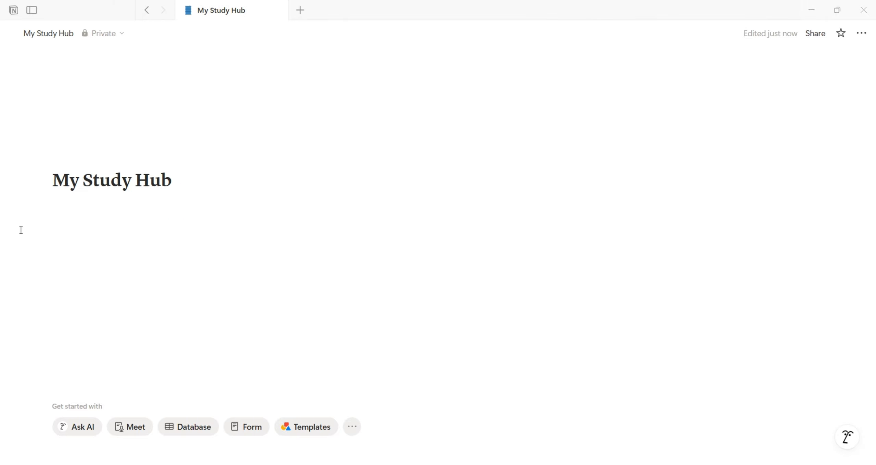
Step: Add a cover using the pink city skyline from an Unsplash search for "pink", repositioned to show more of the buildings
click(81, 157)
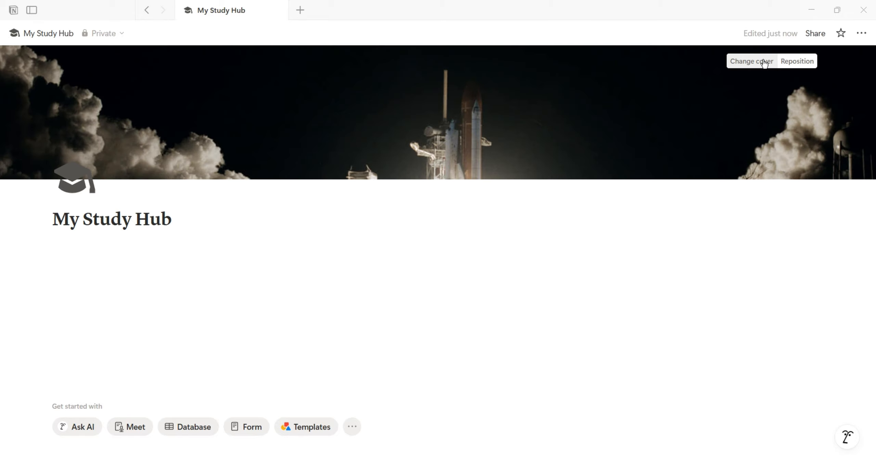
click(764, 64)
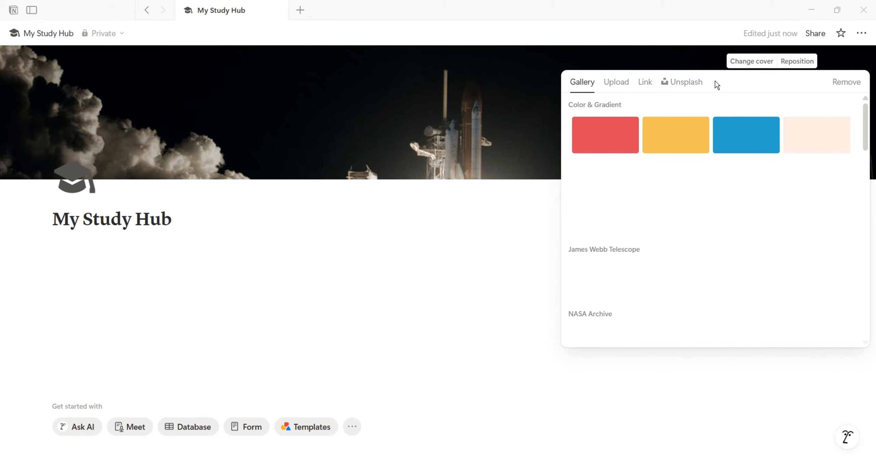
click(668, 83)
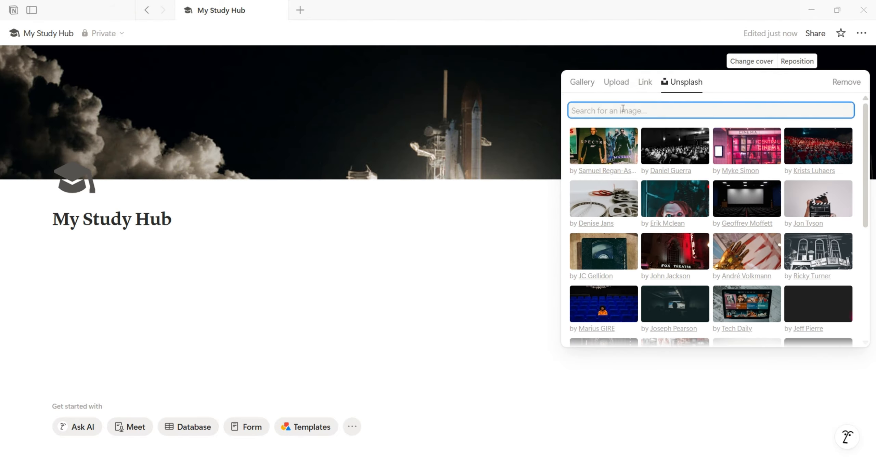
text(pink)
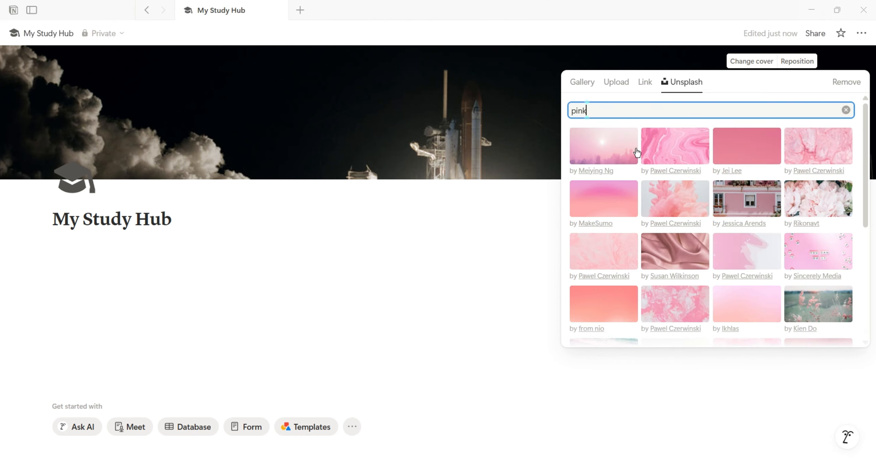
click(633, 151)
click(516, 119)
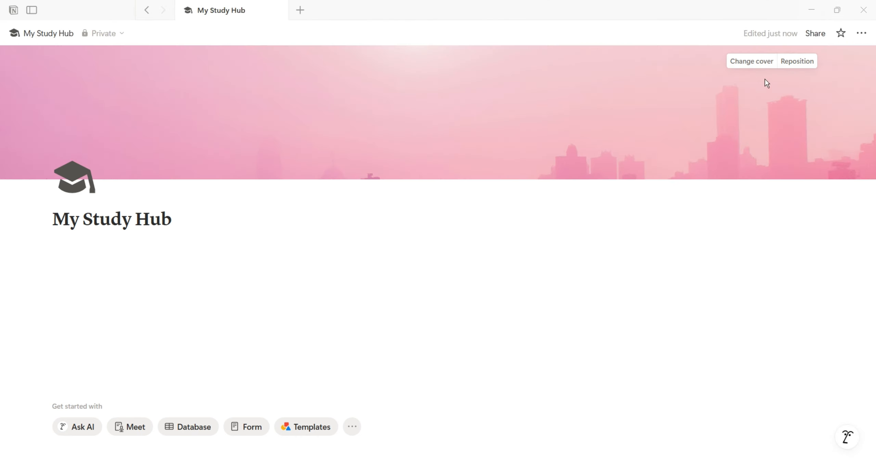
click(791, 62)
drag(556, 129, 556, 110)
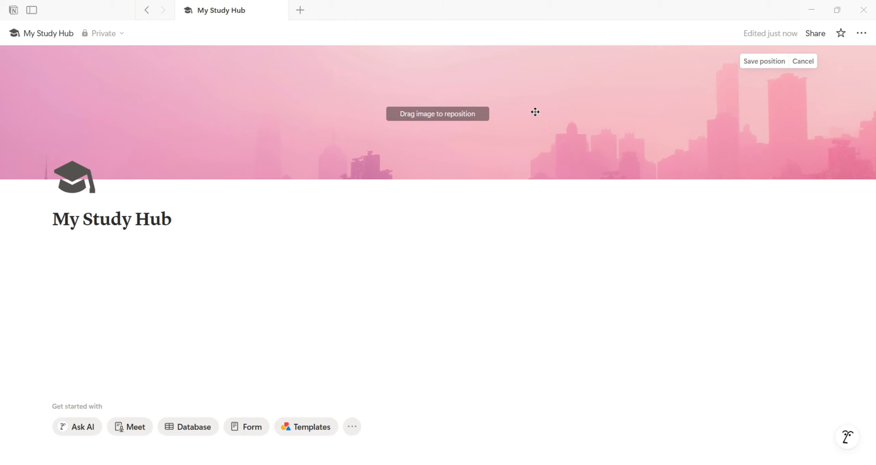
Step: Insert a new empty inline database below the page title and name it "Course Library"
click(99, 249)
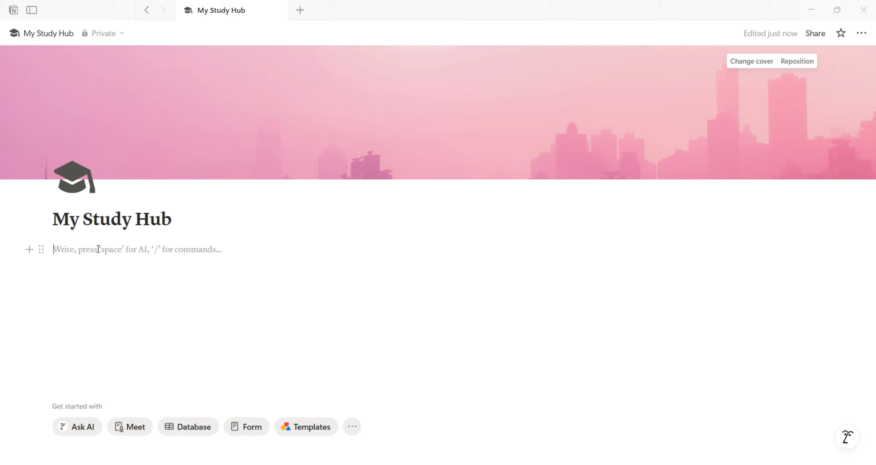
text(/)
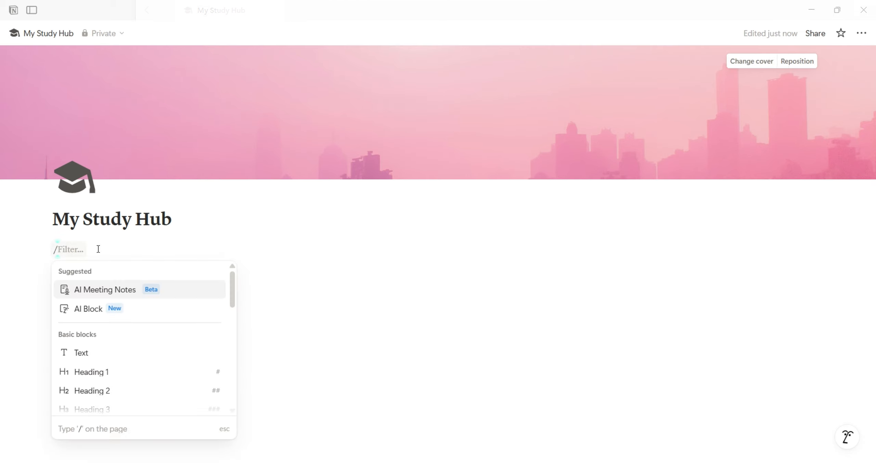
text(data)
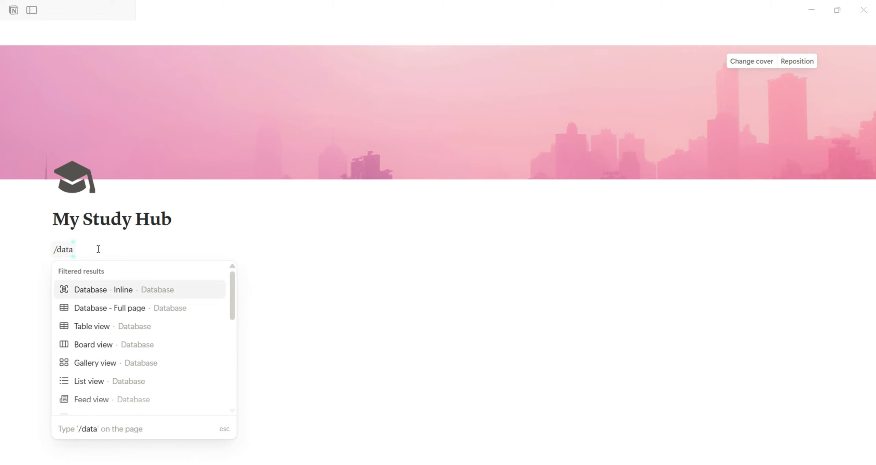
click(102, 292)
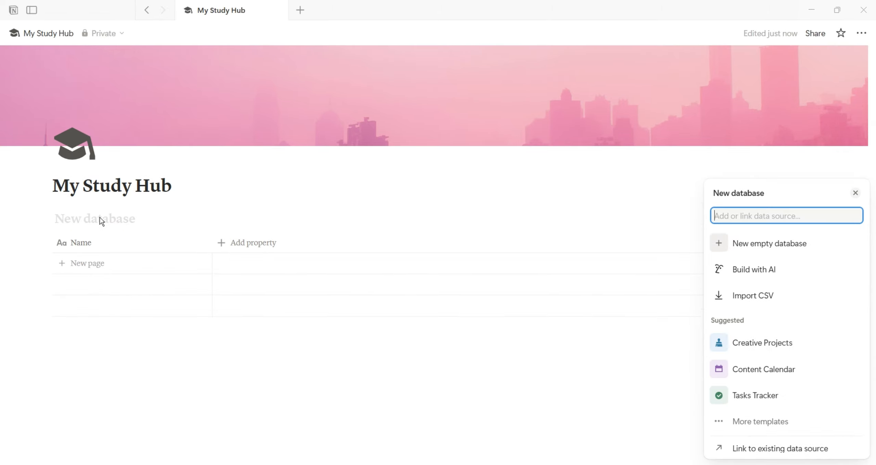
click(745, 250)
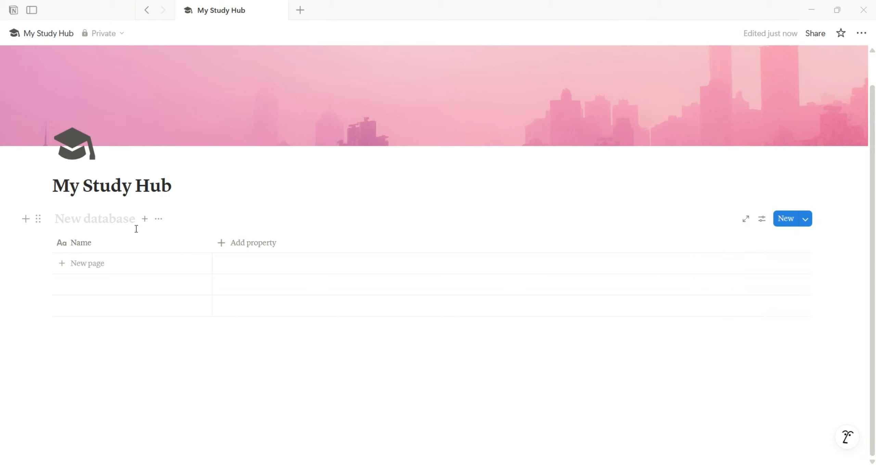
text(Cours)
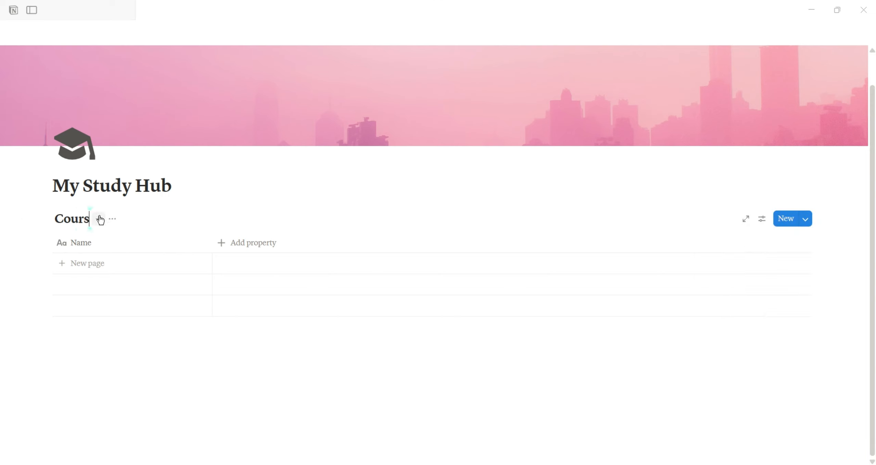
text(e Library)
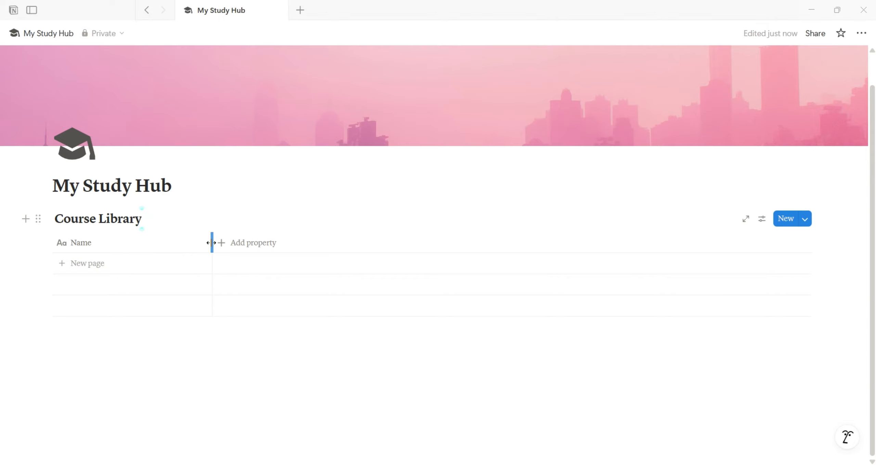
Step: Narrow the Name column of the Course Library table and add a Select property beside it
drag(212, 242, 152, 241)
click(173, 243)
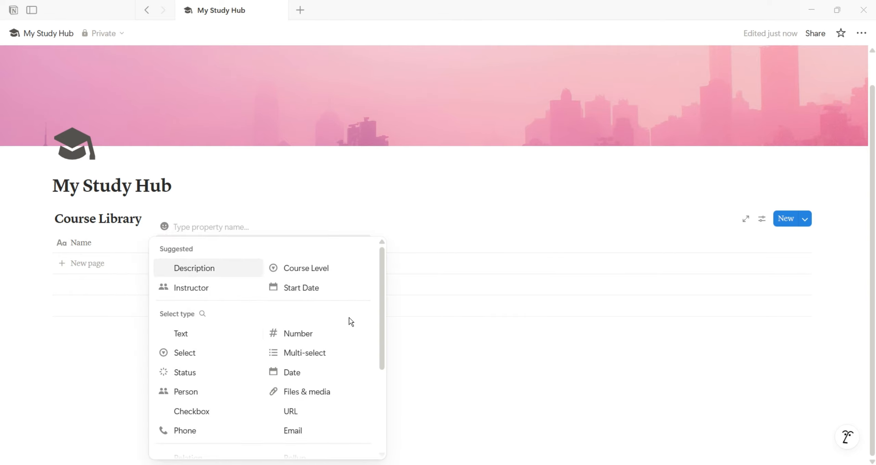
click(182, 356)
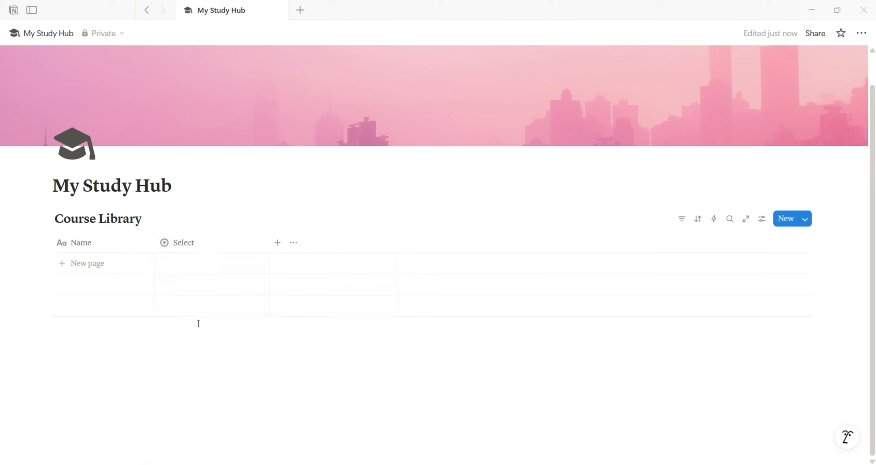
Step: Add eight options to the Select property, from "Year 1 Semester 1" through "Year 4 Semester 2", two semesters per year
click(227, 243)
mouse_move(269, 229)
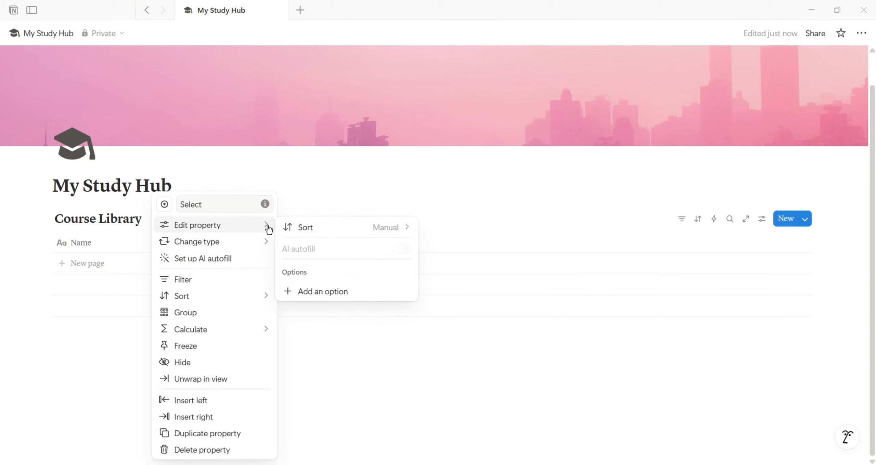
click(309, 290)
text(Year 1 Semester 1)
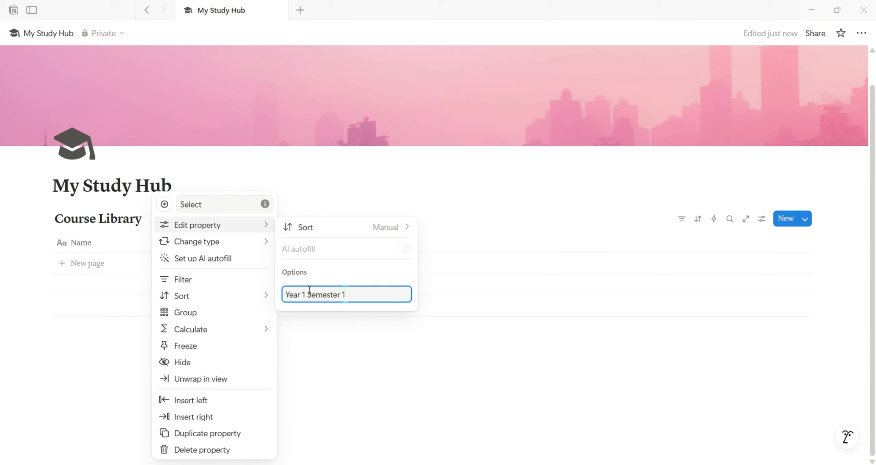
key(Return)
text(Year 1 Semester 2)
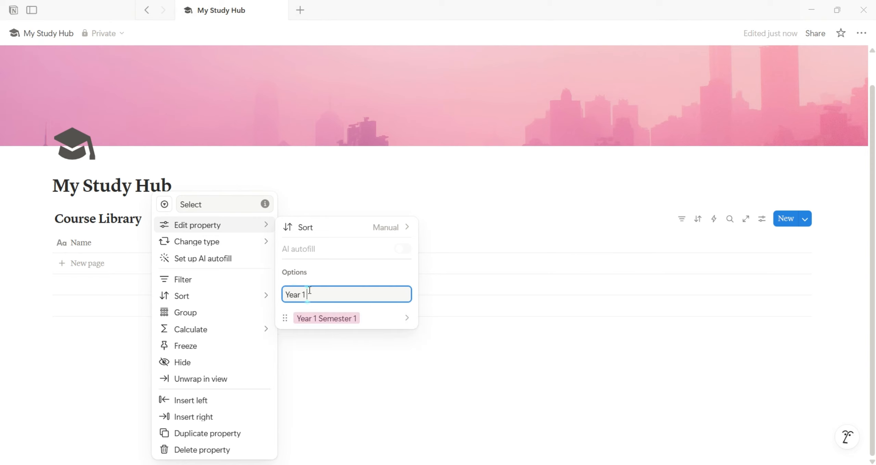
key(Return)
text(Year 2 Semester 1)
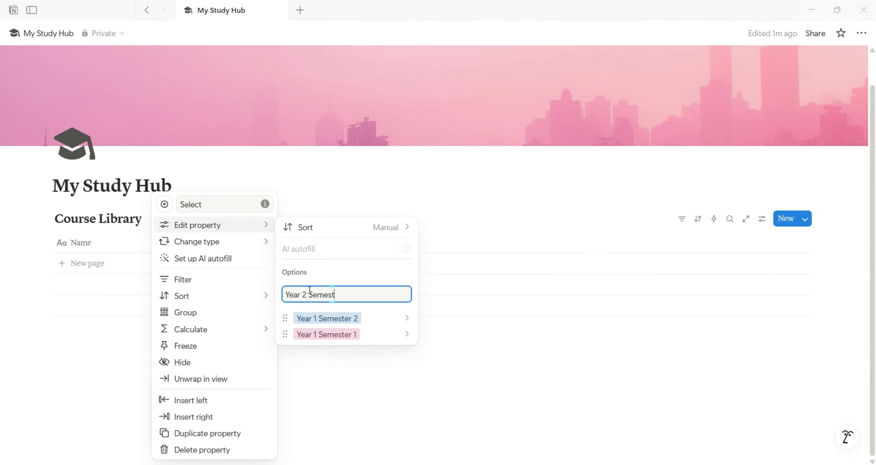
key(Return)
text(Year 2 Semester 2)
key(Return)
text(Year 3 Semester 1)
key(Return)
text(Year 3 Semester 2)
key(Return)
text(Year )
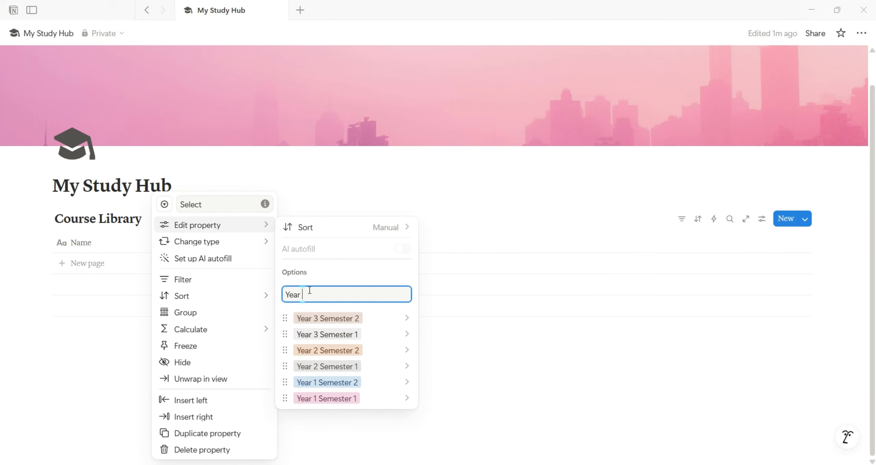
text(4 Semester 1)
key(Return)
text(Year )
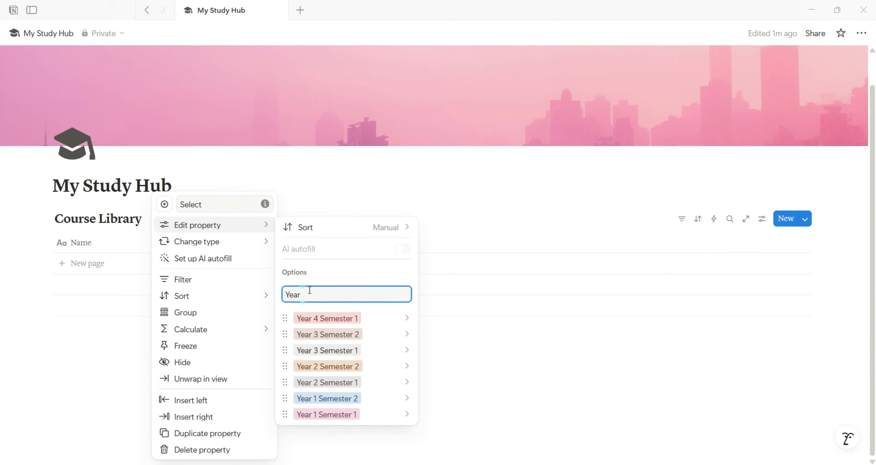
text(4 Semester 2)
key(Return)
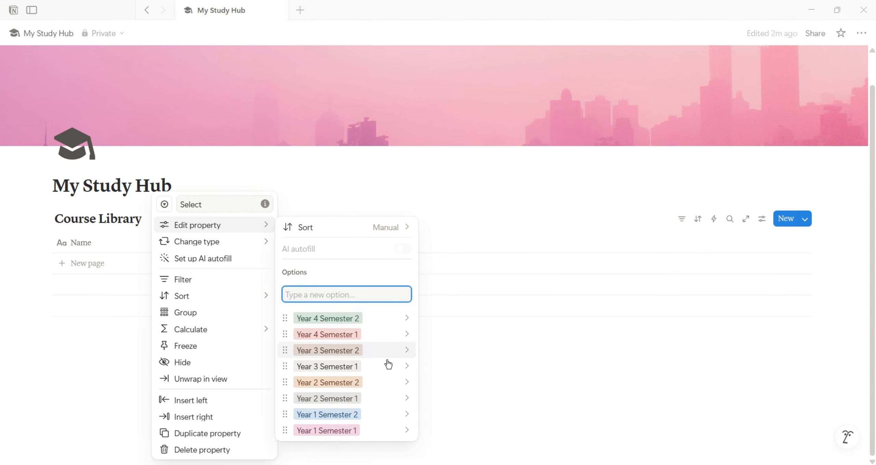
Step: Look at the colour choices for the "Year 2 Semester 1" option
click(405, 368)
click(407, 372)
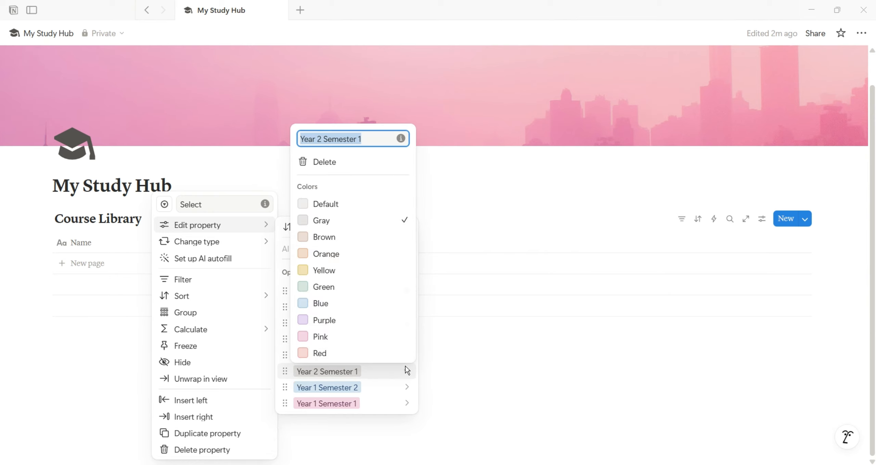
click(452, 363)
click(452, 364)
Step: Add a Text property after the Select column and name it "Instructor"
click(276, 242)
click(295, 333)
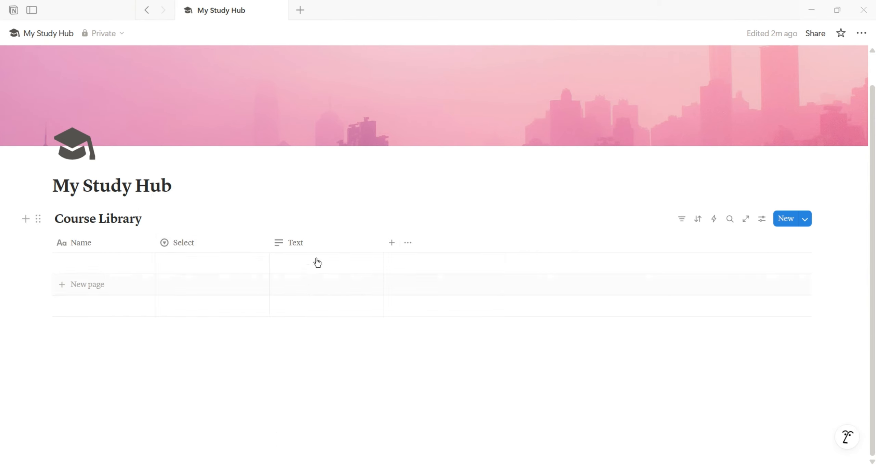
click(314, 243)
text(Instr)
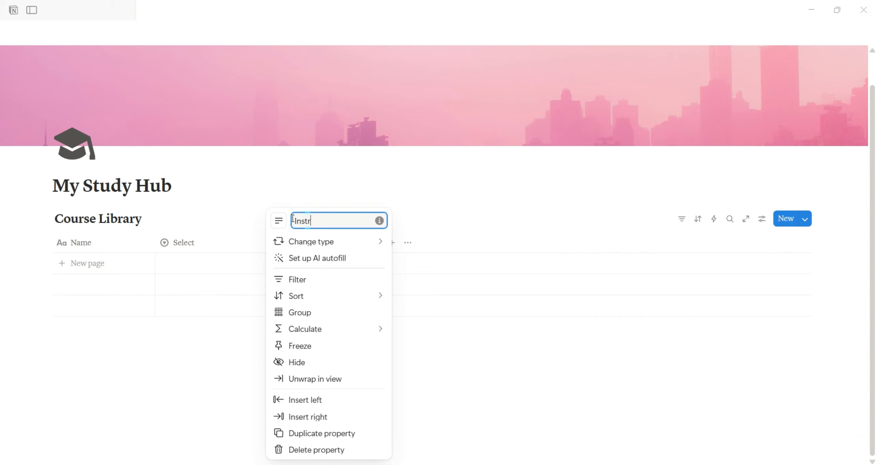
text(uctor)
click(422, 338)
Step: Add an Email property after the Instructor column of the Course Library table and name it "Instructor's Email"
click(392, 243)
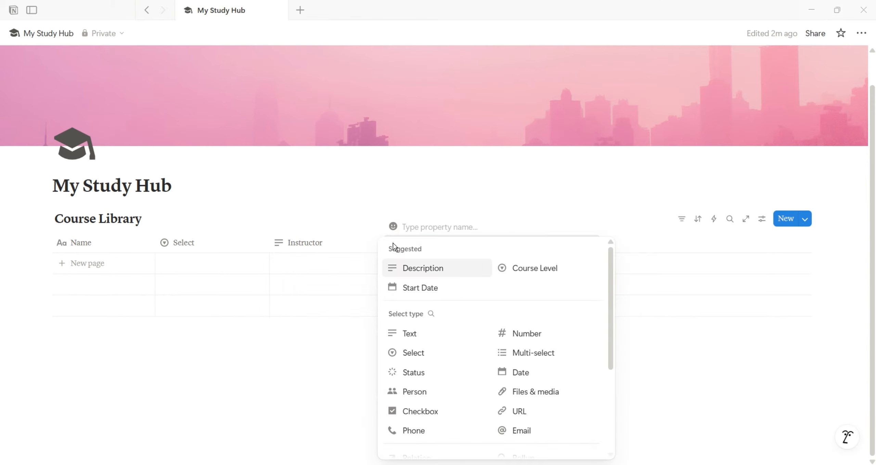
scroll(536, 377, down, 3)
click(536, 378)
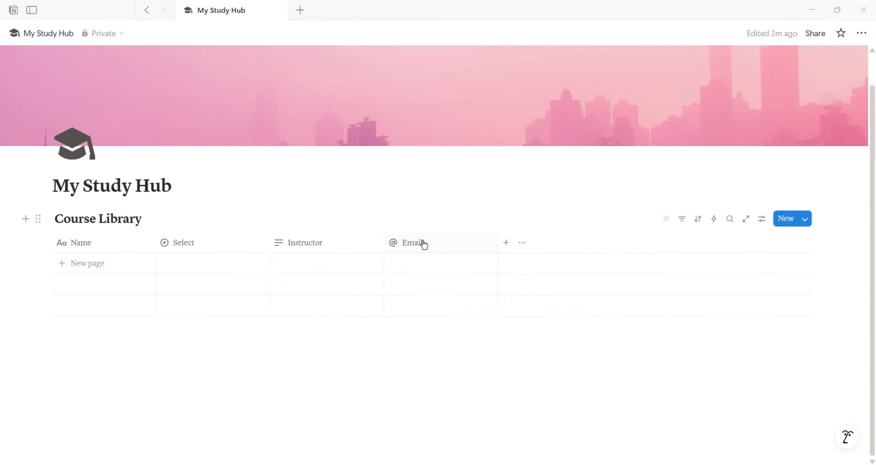
click(422, 244)
click(410, 237)
text(Instructor's)
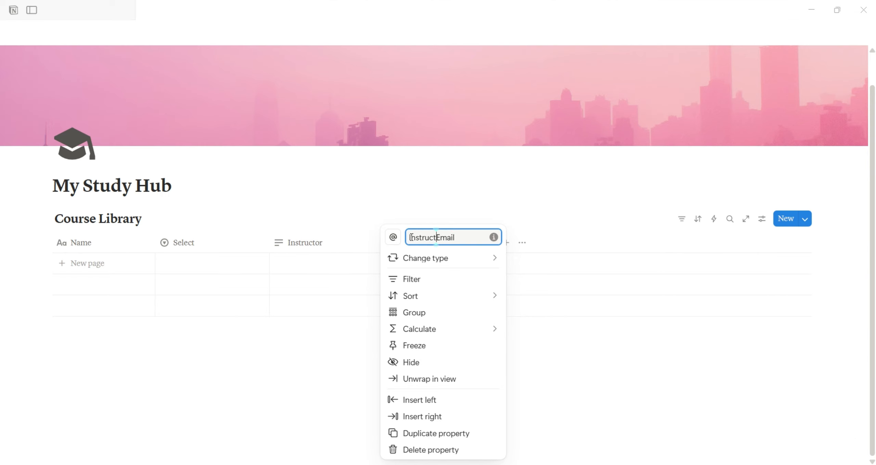
click(366, 225)
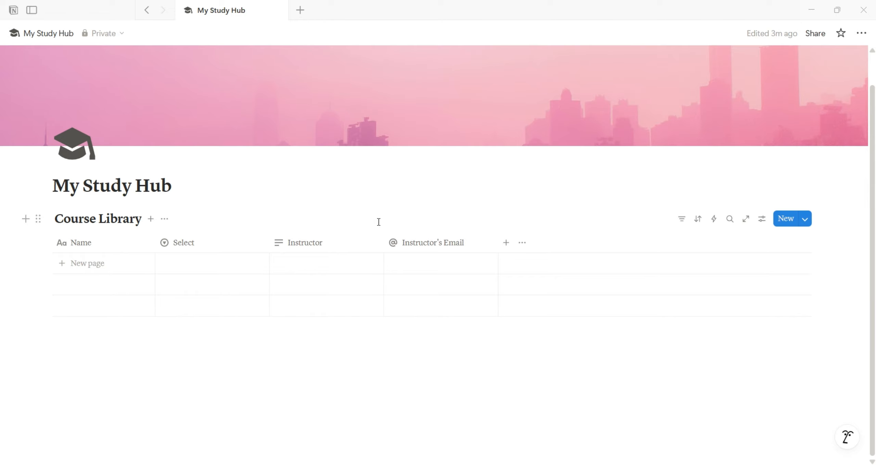
Step: Add a URL property after the Instructor's Email column and name it "Course URL"
click(505, 243)
click(627, 393)
click(527, 245)
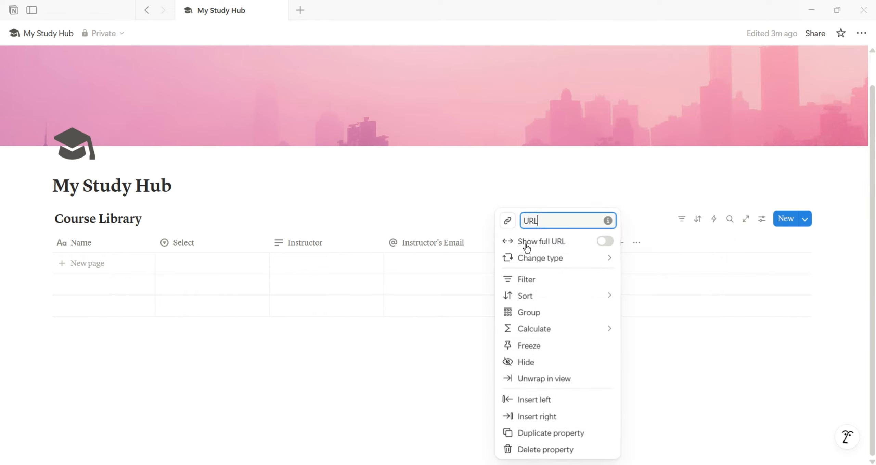
click(526, 221)
text(Course)
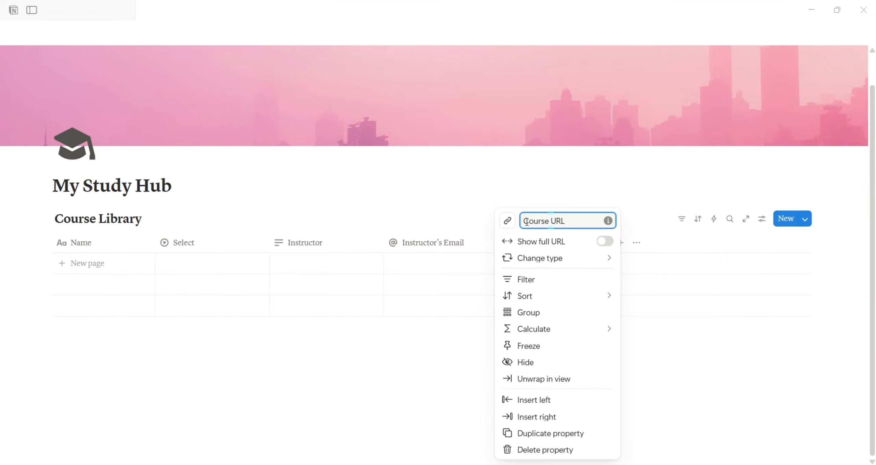
click(386, 354)
Step: Insert a new inline database below the Course Library table
click(26, 219)
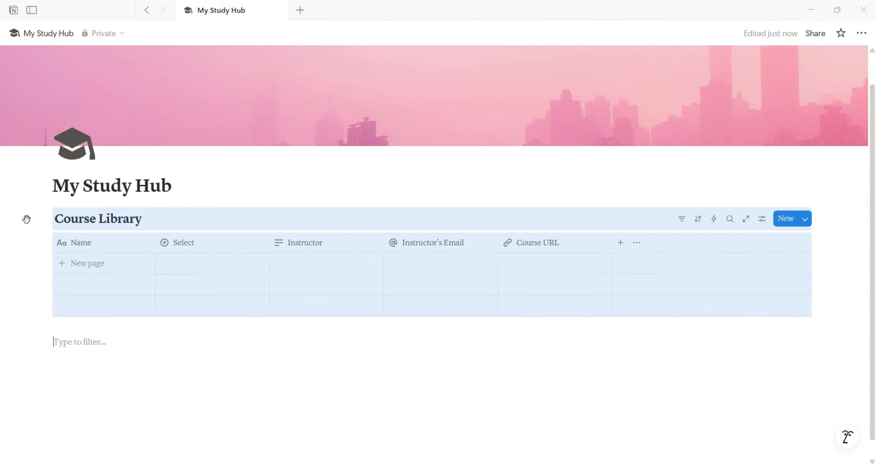
click(39, 221)
click(27, 219)
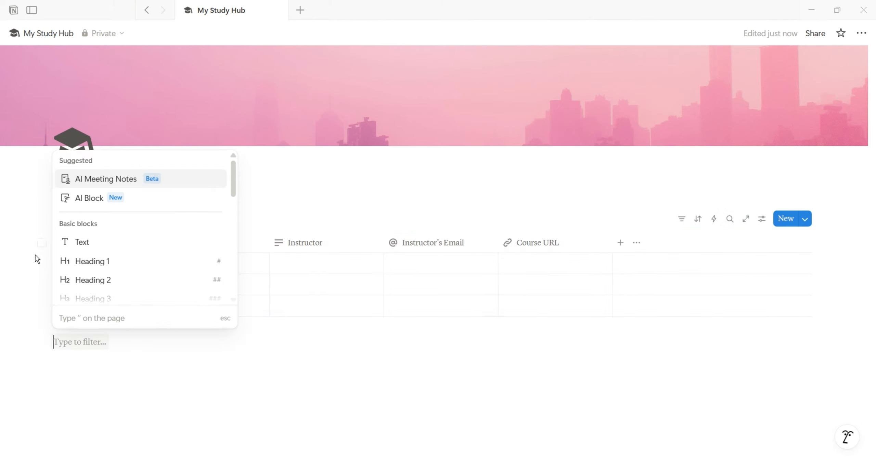
text(/data)
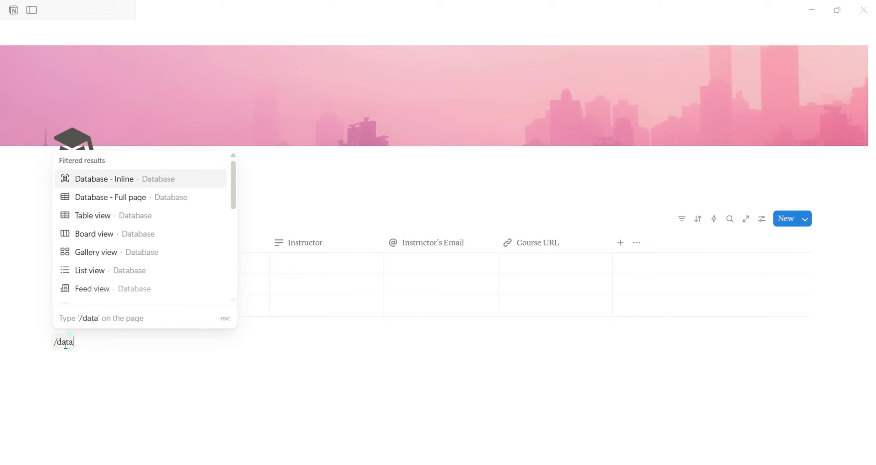
click(139, 180)
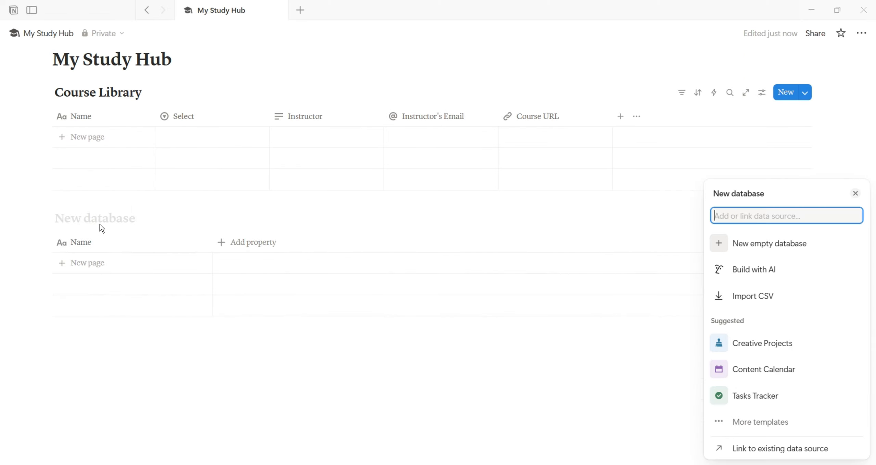
Step: Title the new inline database "Master Task List"
click(88, 220)
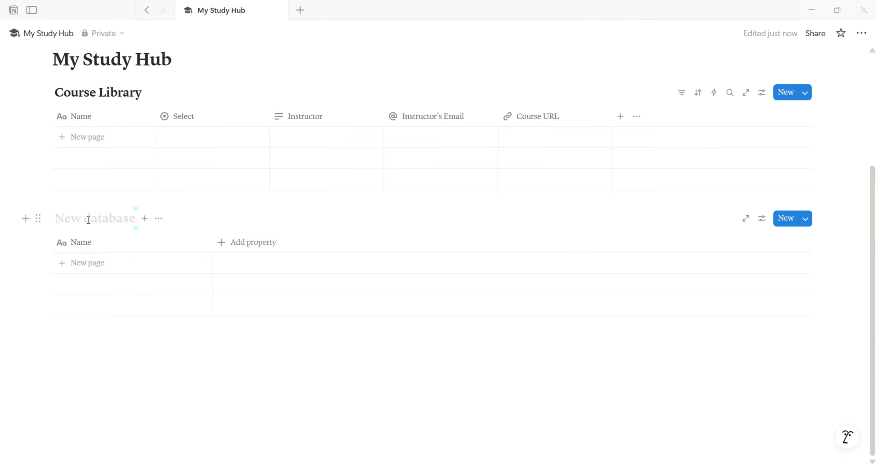
text(Maste)
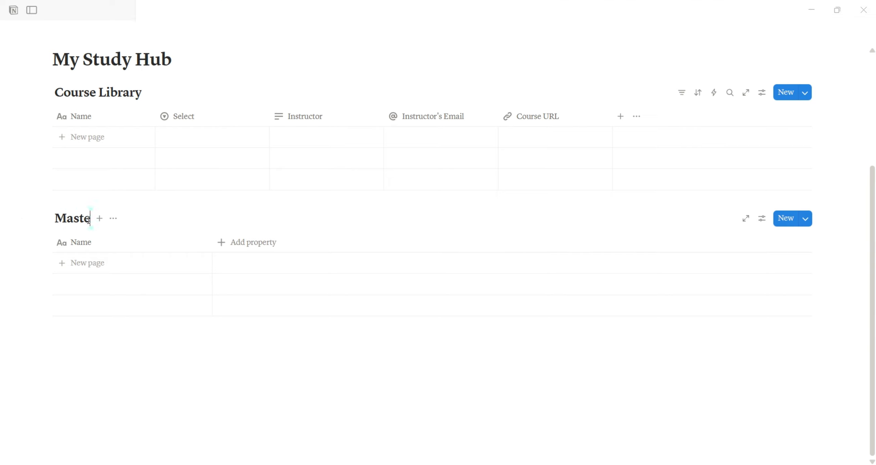
text(r Task List)
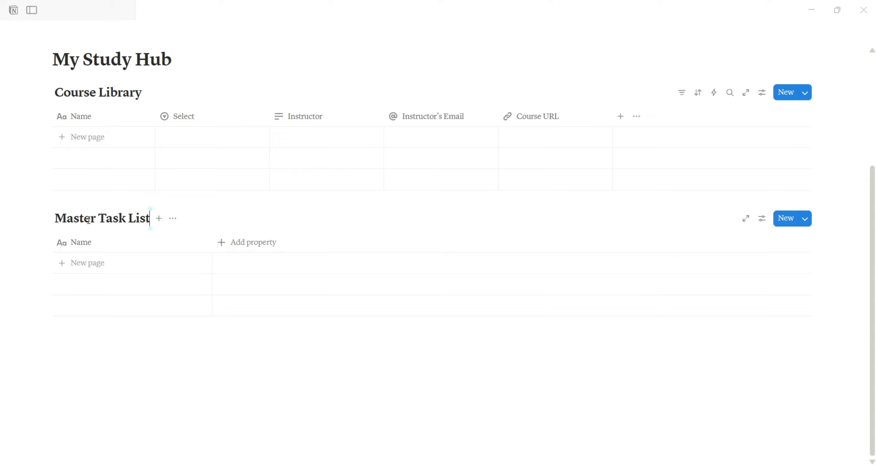
key(Return)
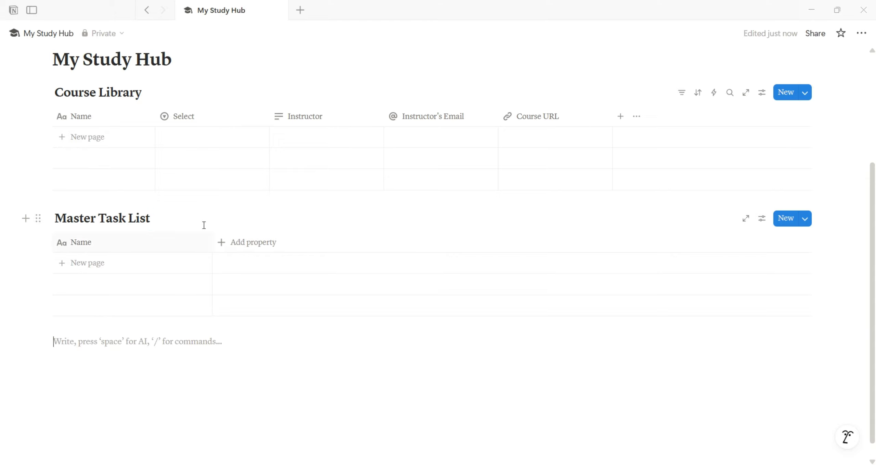
Step: Narrow the Name column of the Master Task List and add a Select property beside it named "Category"
drag(212, 242, 133, 240)
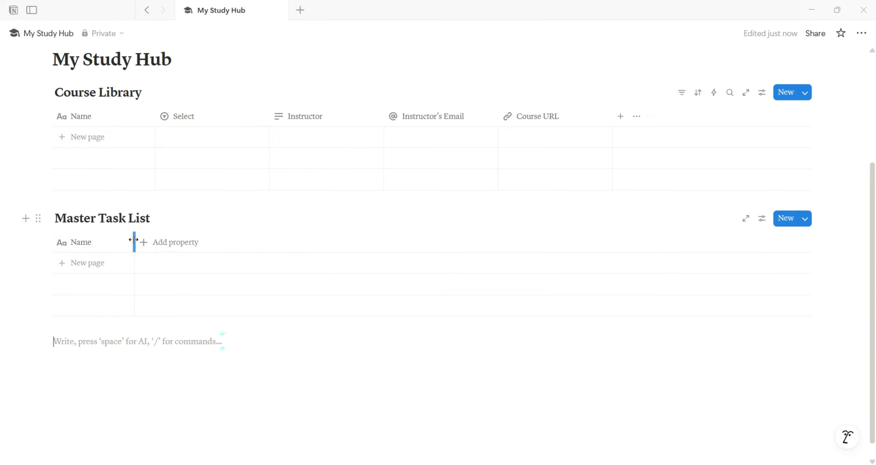
click(145, 243)
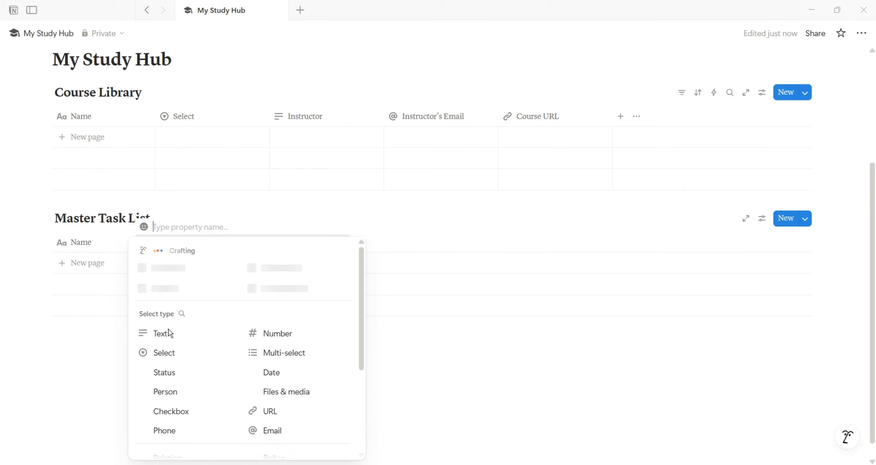
click(169, 356)
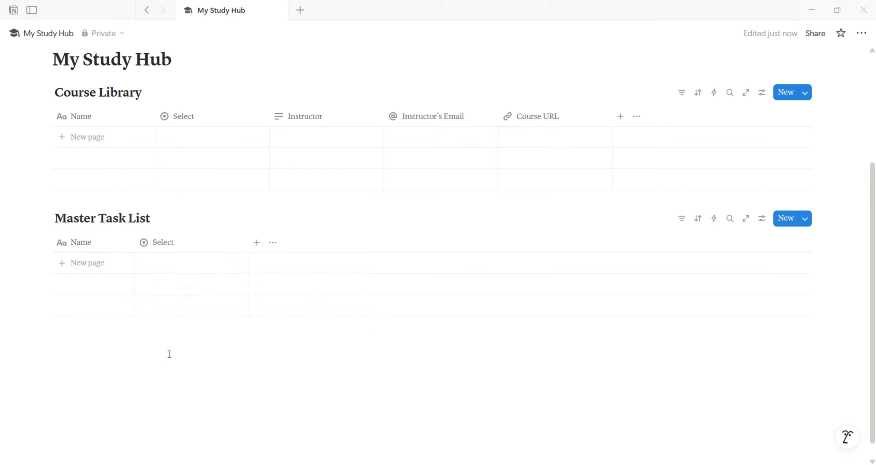
click(166, 245)
click(182, 201)
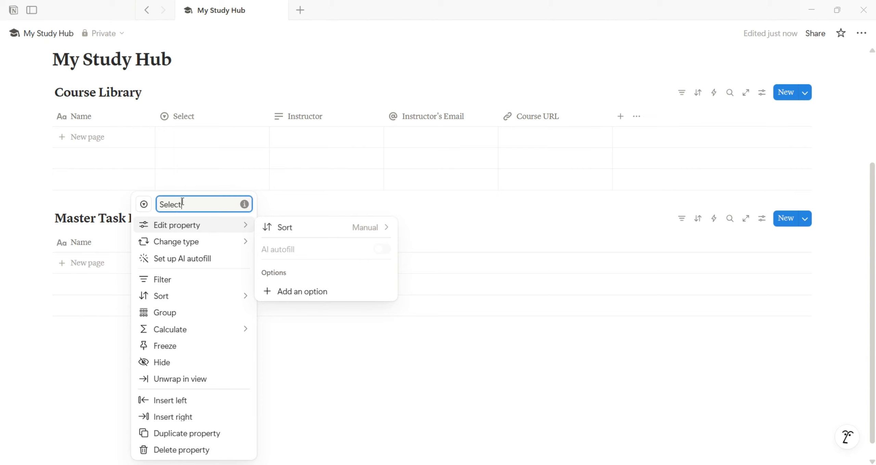
key(BackSpace)
key(BackSpace)
key(BackSpace)
key(BackSpace)
key(BackSpace)
key(BackSpace)
text(Category)
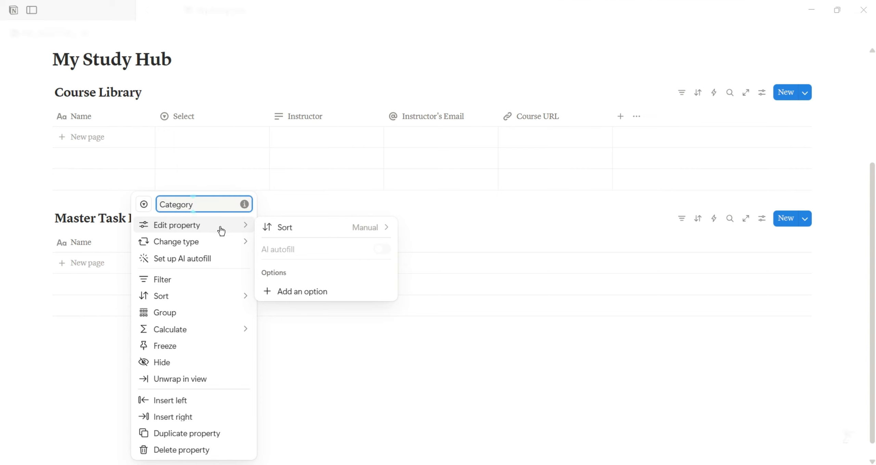
Step: Add the options "Academic" and "Personal" to the Category property
click(294, 291)
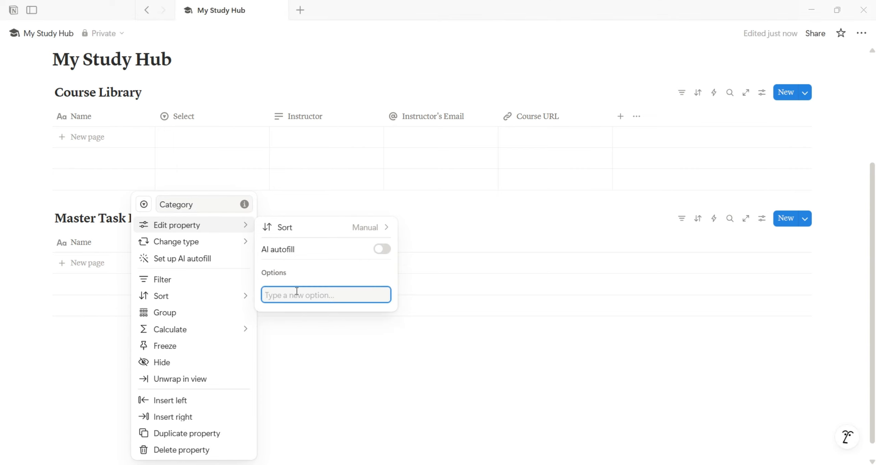
text(Academic)
key(Return)
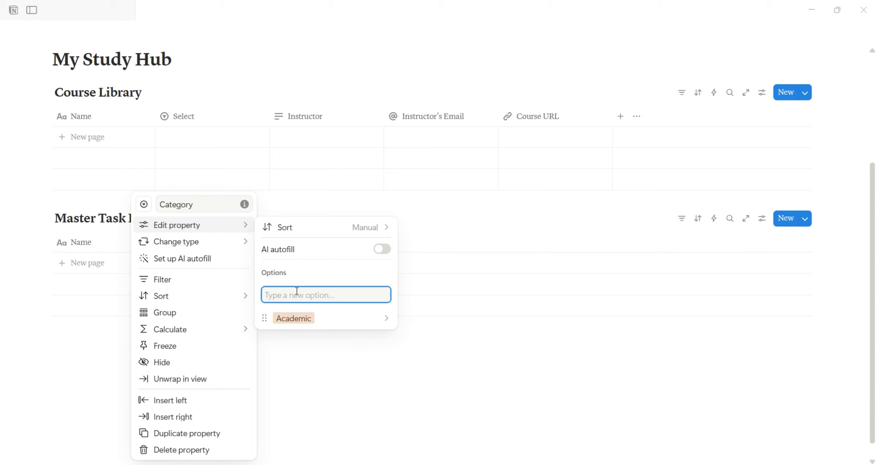
text(Personal)
key(Return)
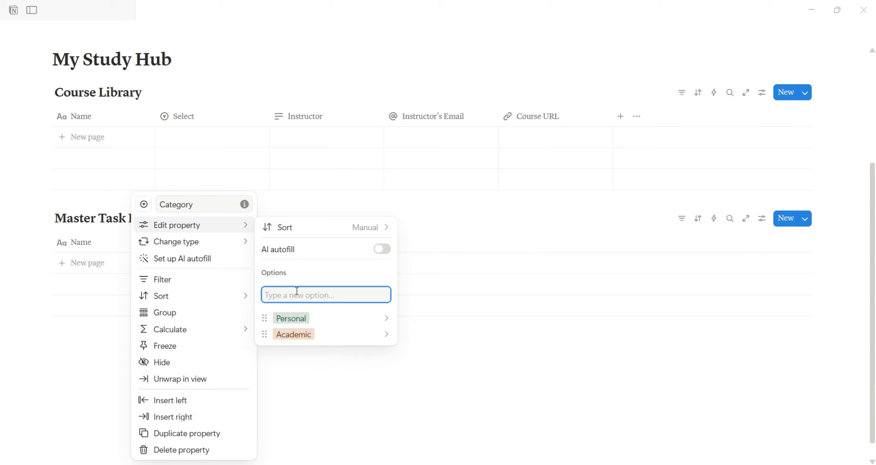
click(296, 385)
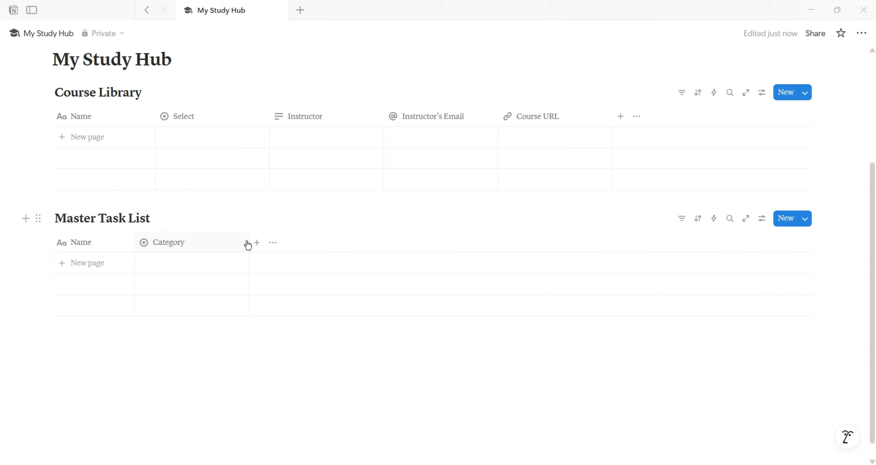
Step: Narrow the Category column of the Master Task List and add a Multi-select property beside it named "Tags"
drag(248, 243, 201, 241)
click(209, 242)
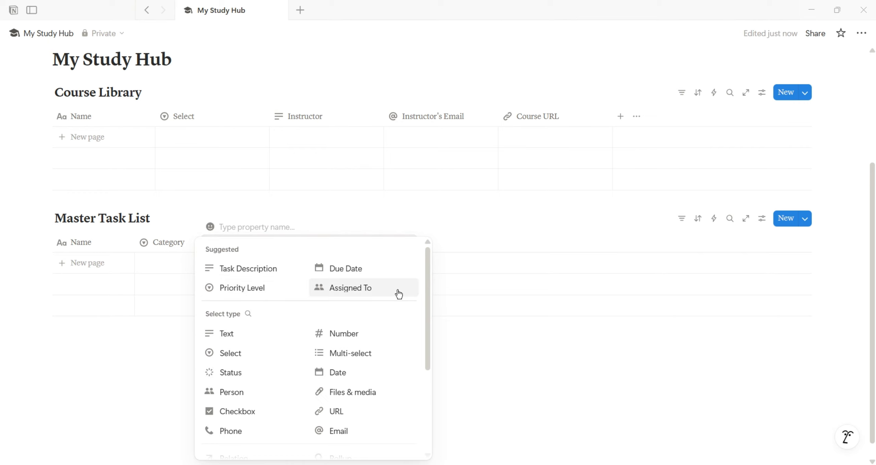
drag(426, 298, 409, 375)
scroll(413, 326, up, 5)
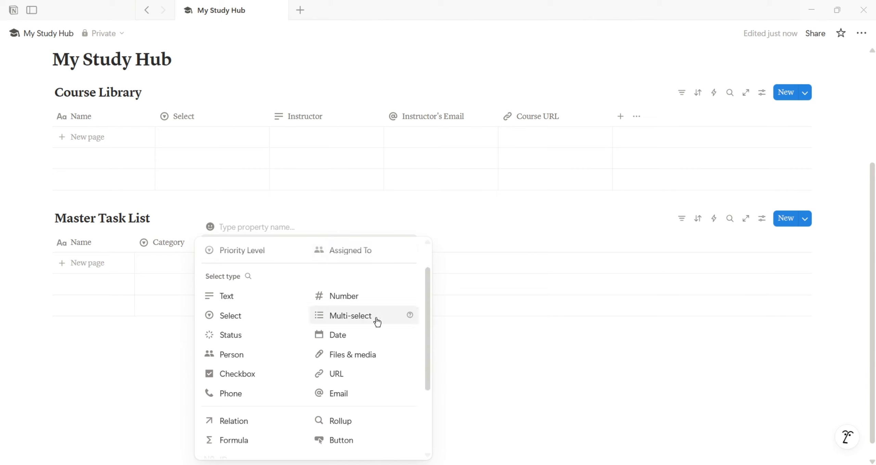
click(377, 319)
click(241, 242)
drag(276, 204, 226, 204)
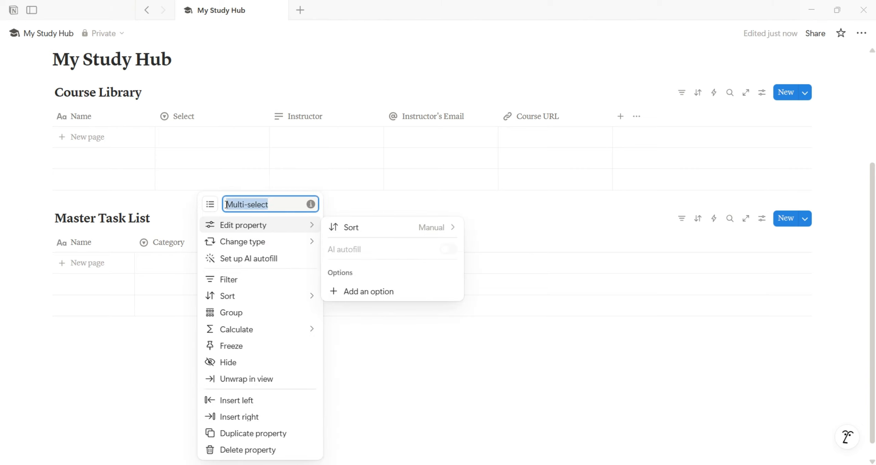
text(Tags)
mouse_move(286, 251)
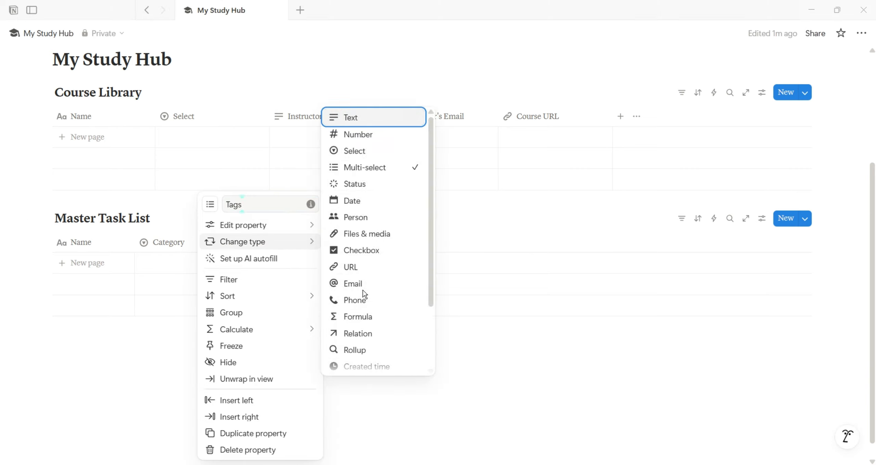
click(363, 289)
click(259, 245)
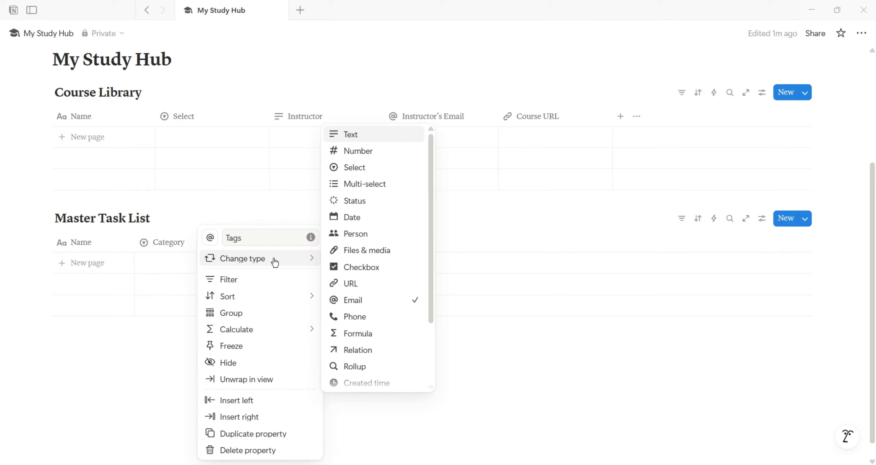
click(377, 183)
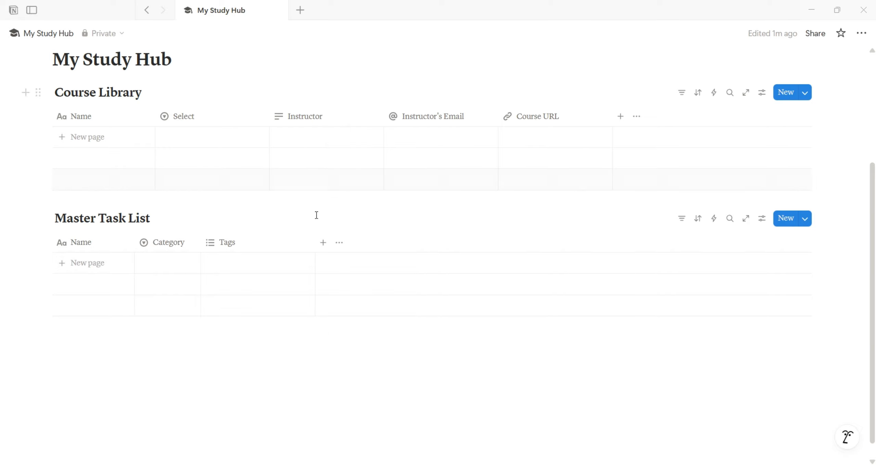
Step: Add the options "Recurring", "Admin" and "Academic" to the Tags property of the Master Task List
click(259, 249)
mouse_move(294, 229)
click(354, 293)
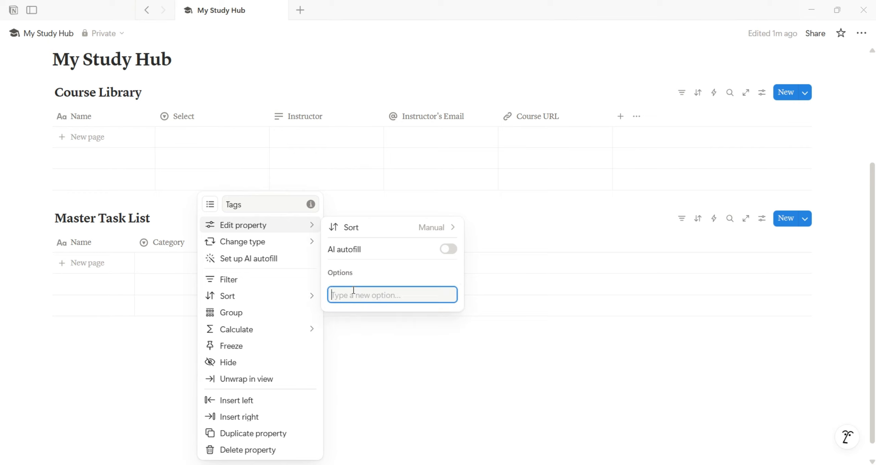
text(Recurring)
key(Return)
text(Admin)
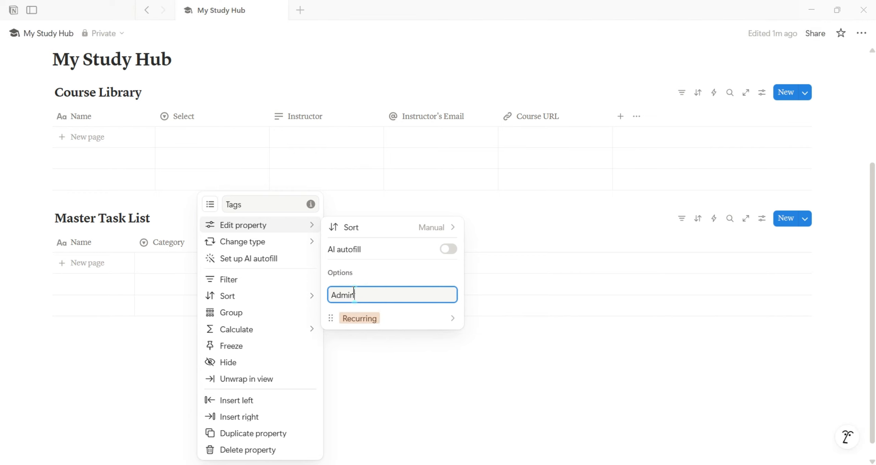
key(Return)
text(Academic)
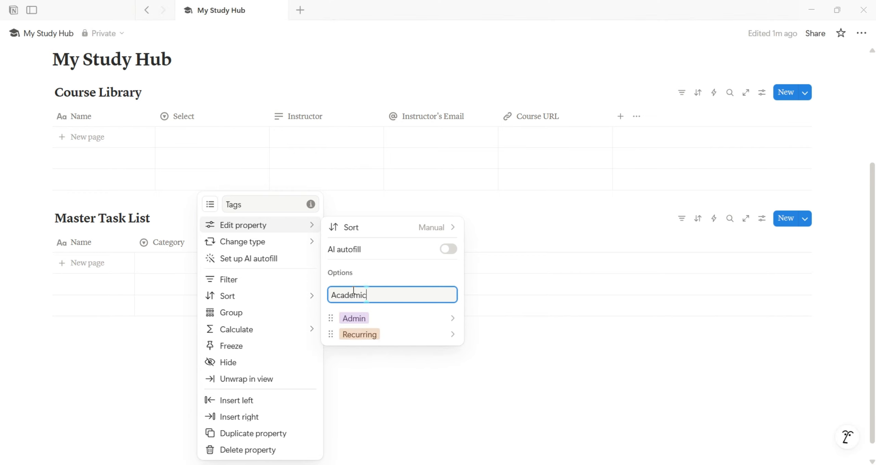
key(Return)
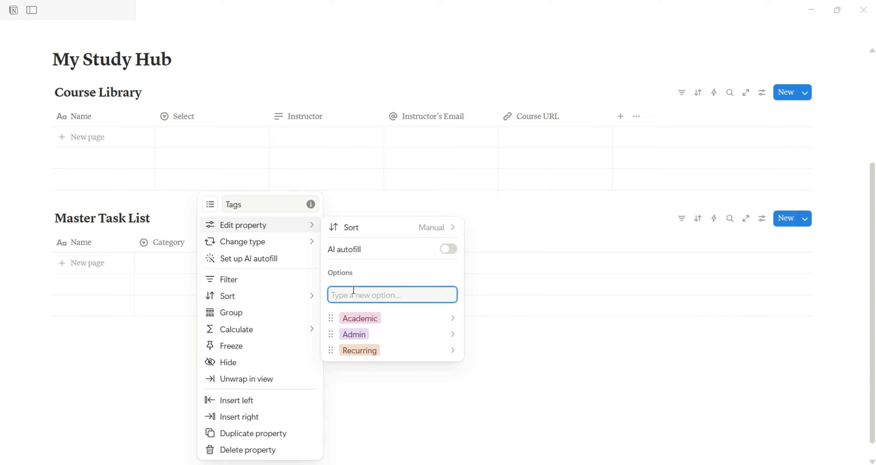
Step: Add the Tags options "Exam", "Quiz/Test", "Lab Report" and "Assignment"
text(Exam)
key(Return)
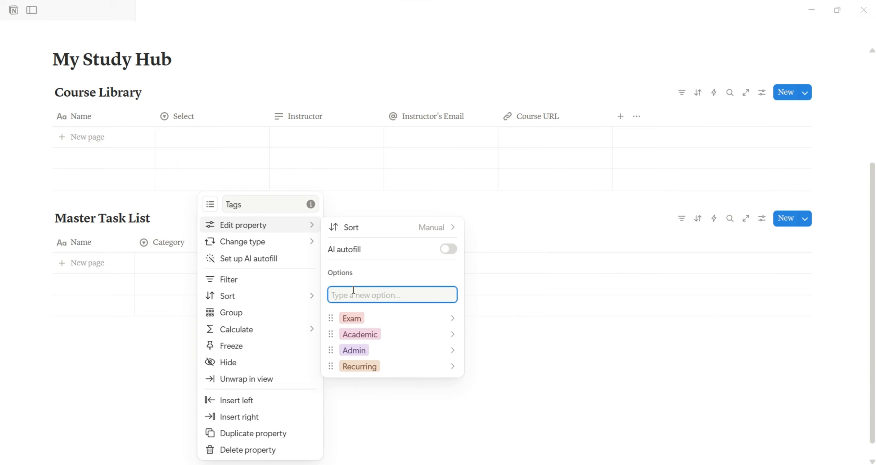
text(Quiz/)
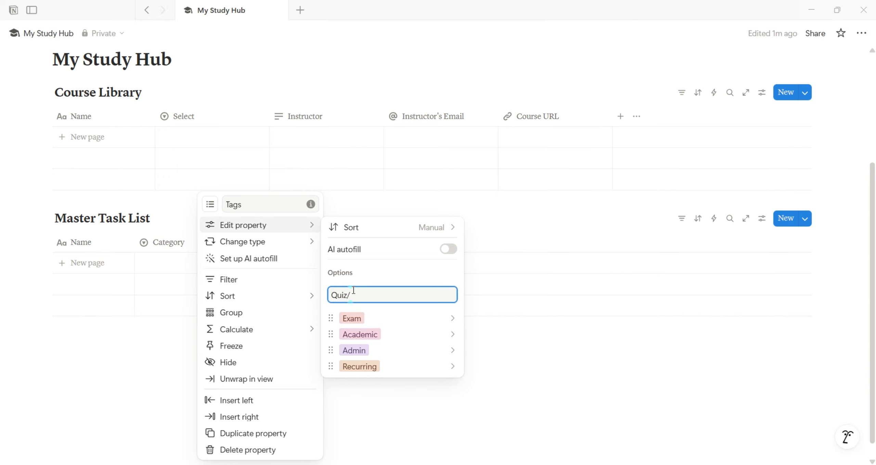
text(Test)
key(Return)
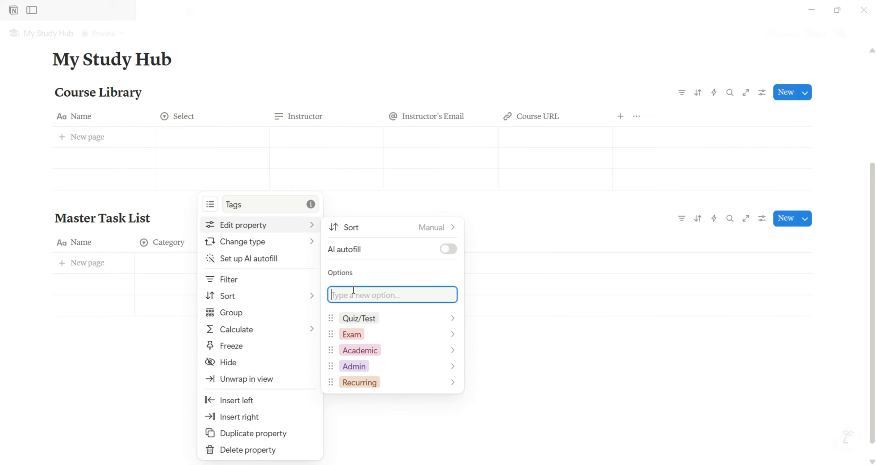
text(Lab Report)
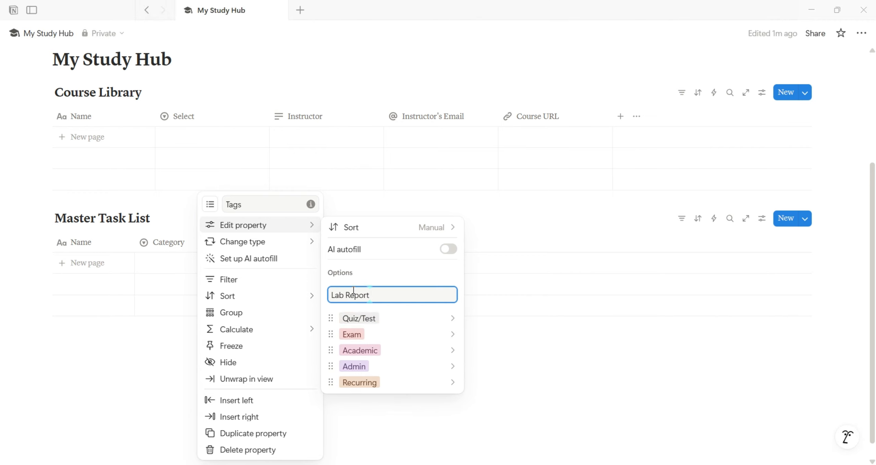
key(Return)
text(As)
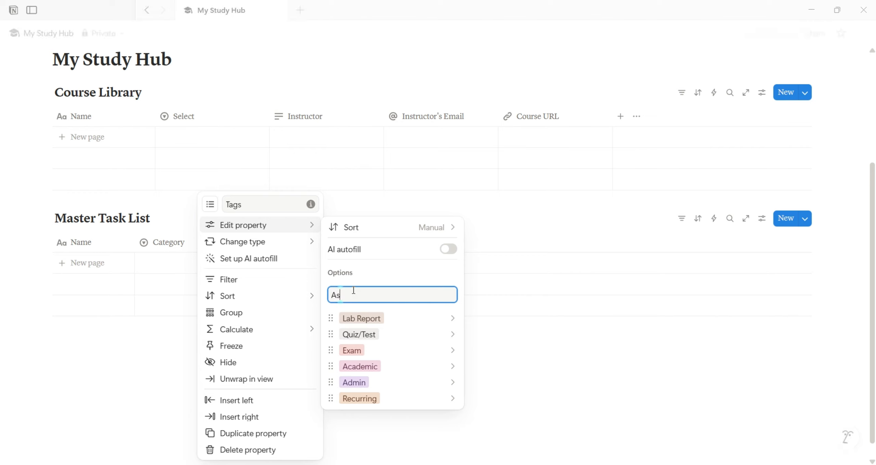
text(signment)
key(Return)
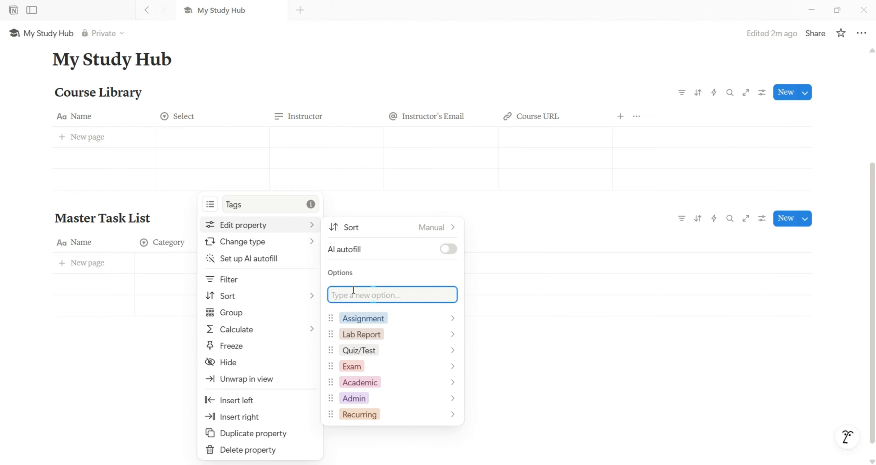
Step: Add the Tags options "Presentation", "Group Project" and "Review"
text(Presentatio)
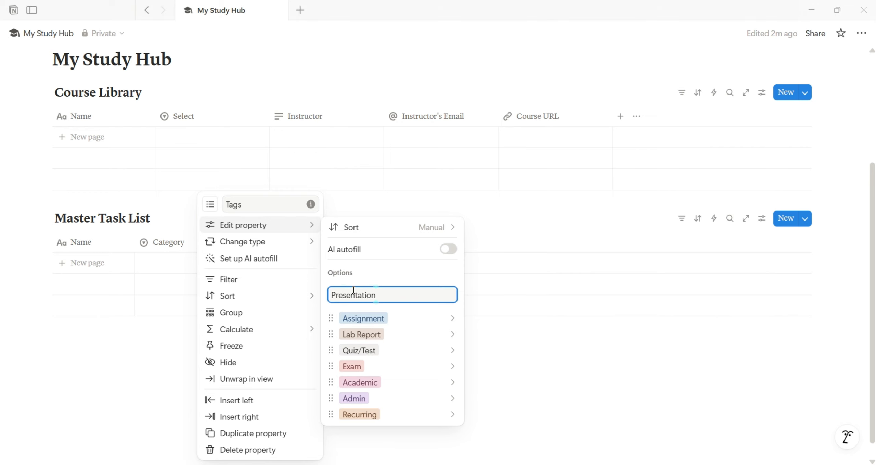
text(n)
key(Return)
text(Group P)
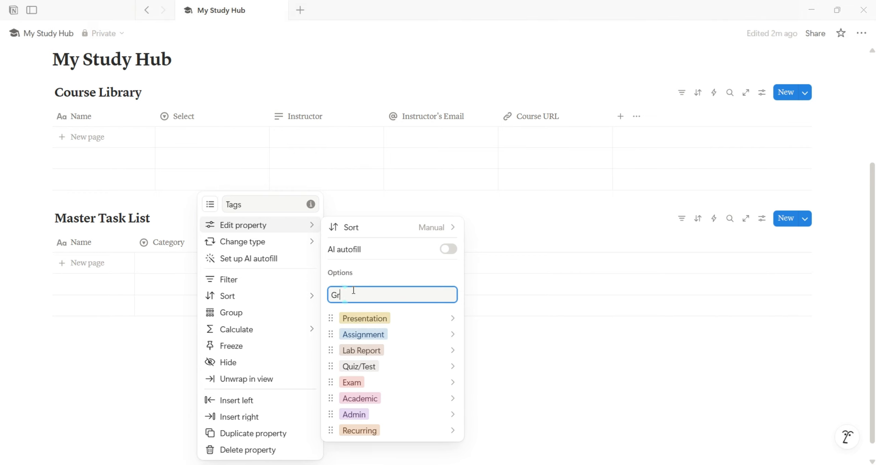
text(ect)
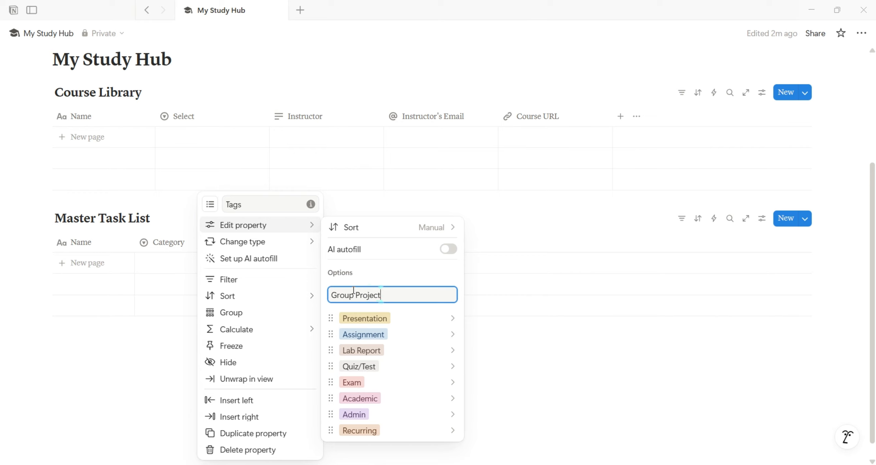
key(Return)
text(Review)
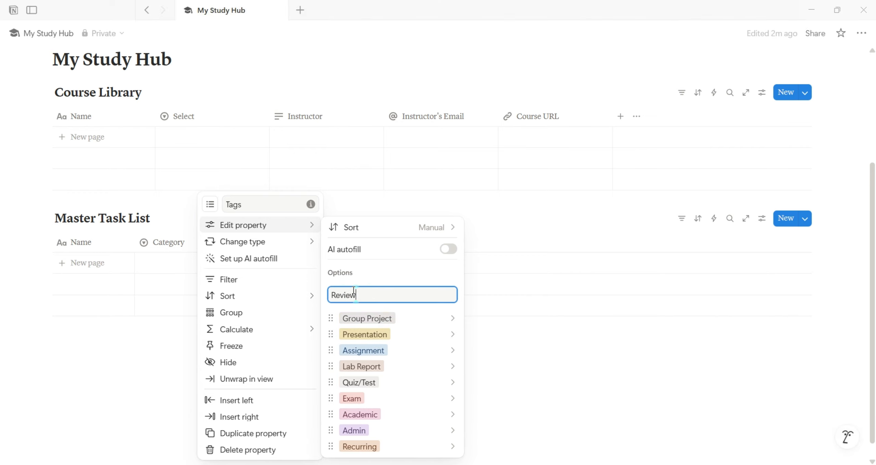
key(Return)
Step: Add the Tags options "Reading", "Extra-curricular" and "Personal", and close the property's settings
text(Reading)
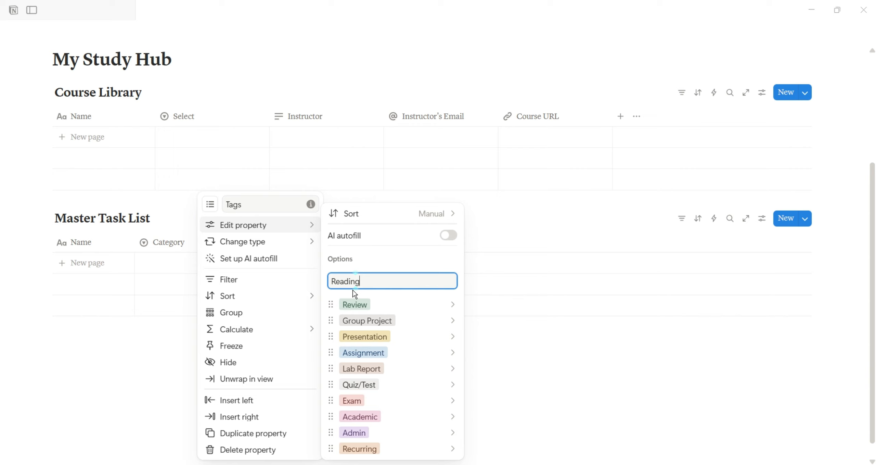
key(Return)
text(Extra)
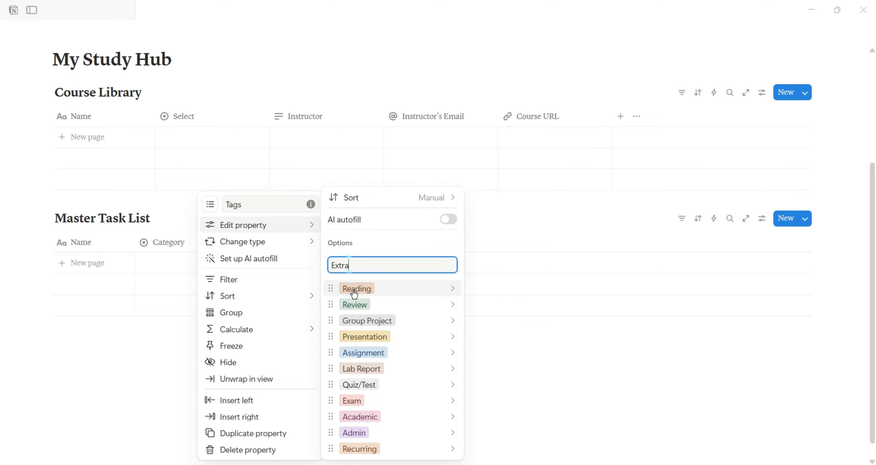
text(-curricular)
key(Return)
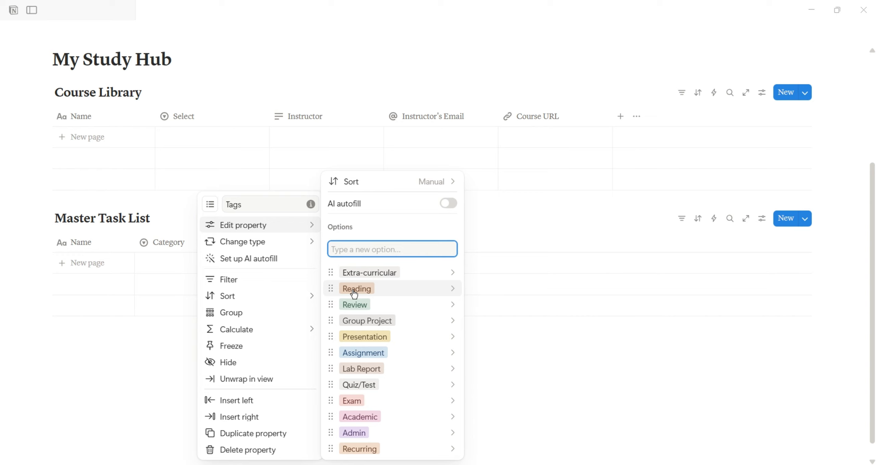
text(Personal)
key(Return)
click(615, 393)
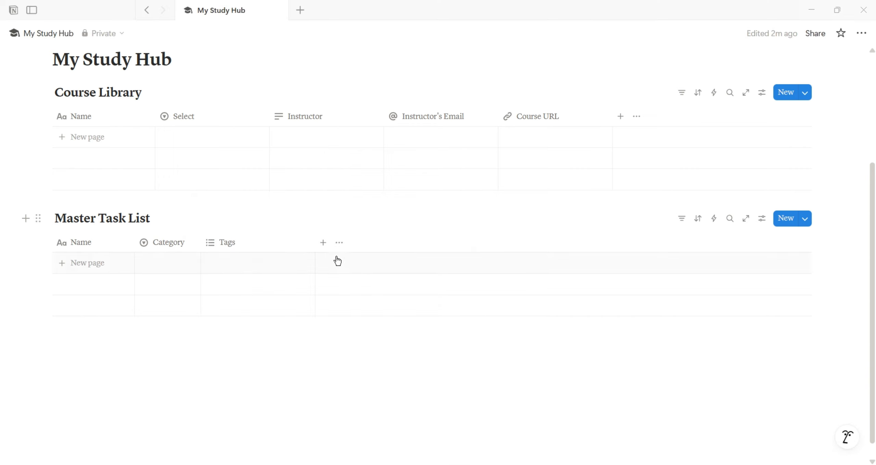
Step: Narrow the Tags column of the Master Task List and add the suggested Due Date property beside it, renamed "Ideal Due Date"
drag(315, 242, 267, 237)
click(276, 243)
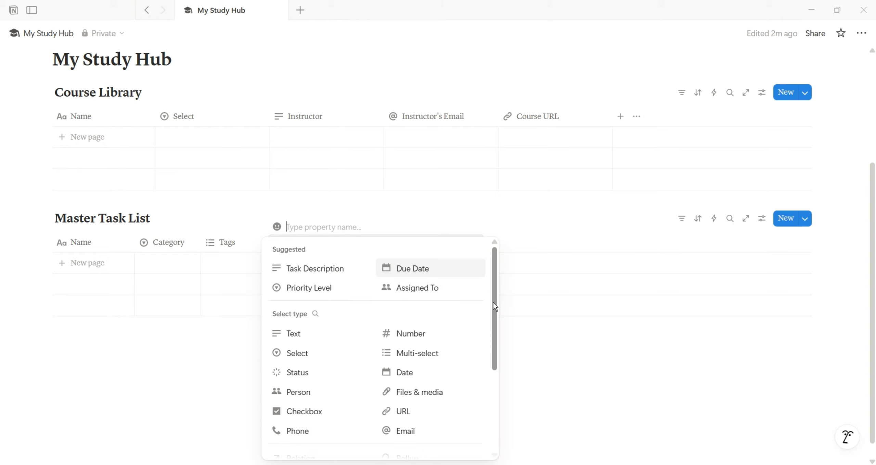
mouse_move(493, 302)
mouse_down()
mouse_move(496, 334)
mouse_move(497, 296)
mouse_up()
click(451, 271)
click(327, 240)
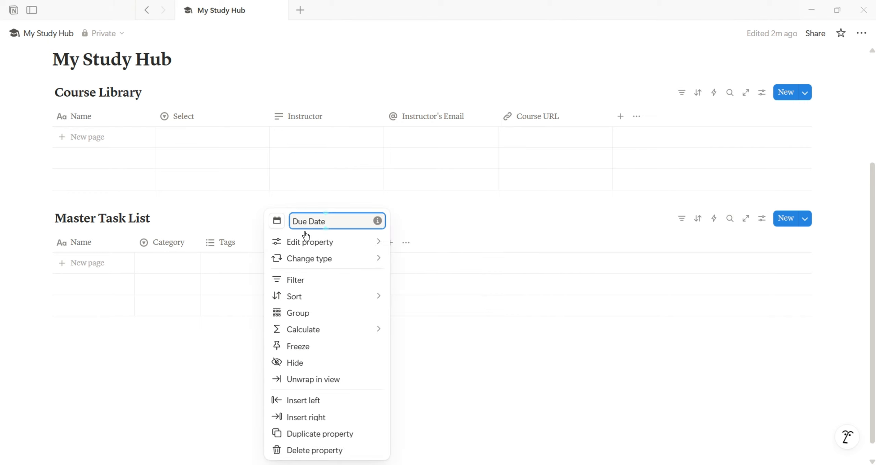
click(293, 221)
text(Ideal)
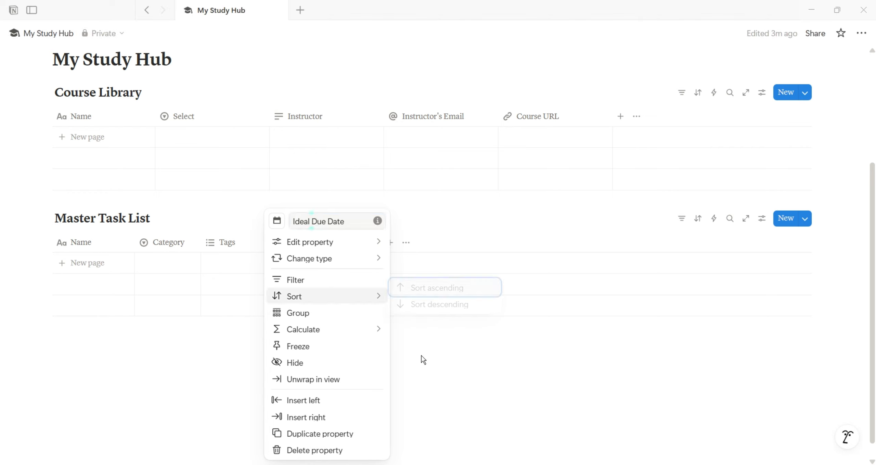
click(422, 356)
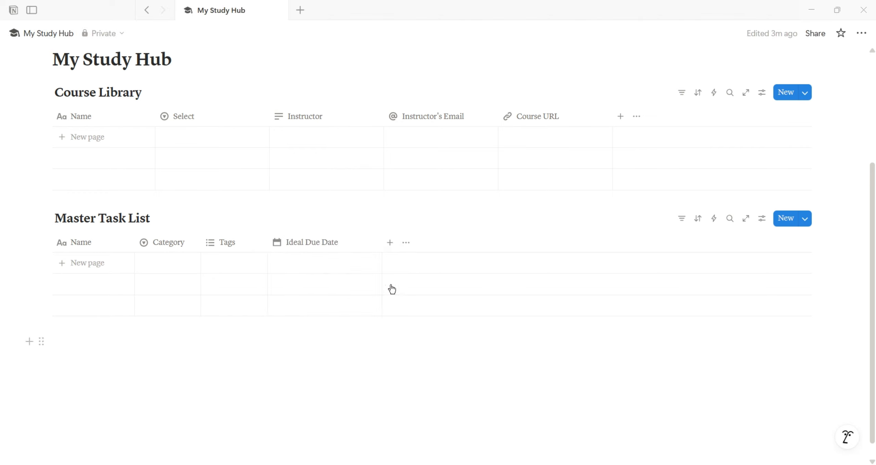
Step: Add a Status property to the Master Task List and rename its "Not started" option "To-do"
click(390, 243)
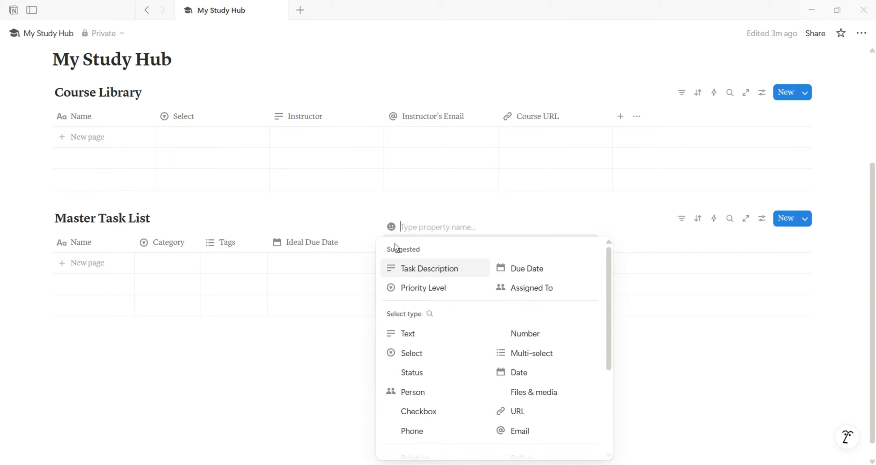
click(411, 372)
click(428, 242)
click(493, 227)
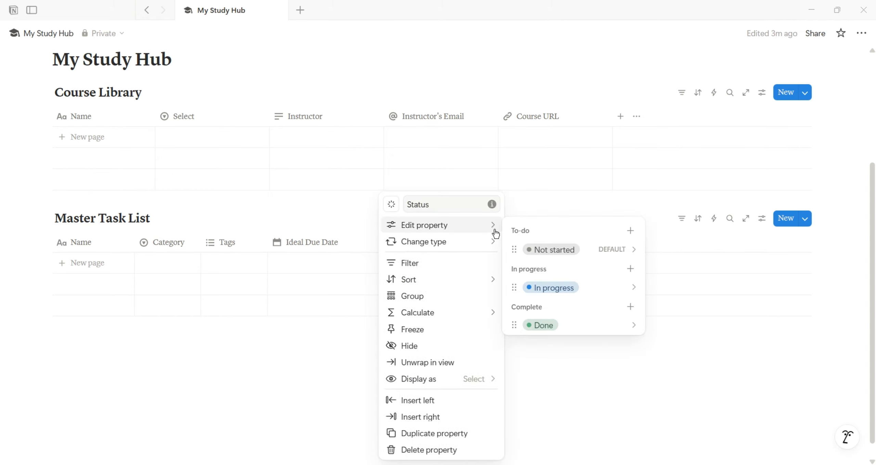
click(621, 256)
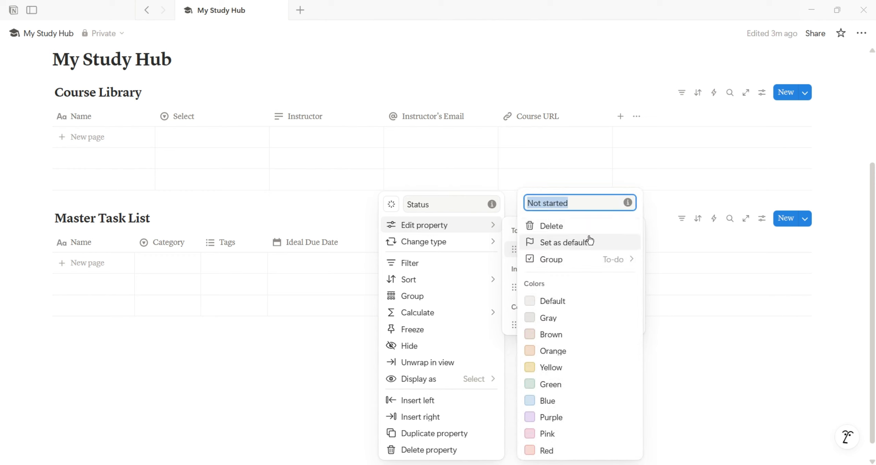
text(R)
key(BackSpace)
text(T)
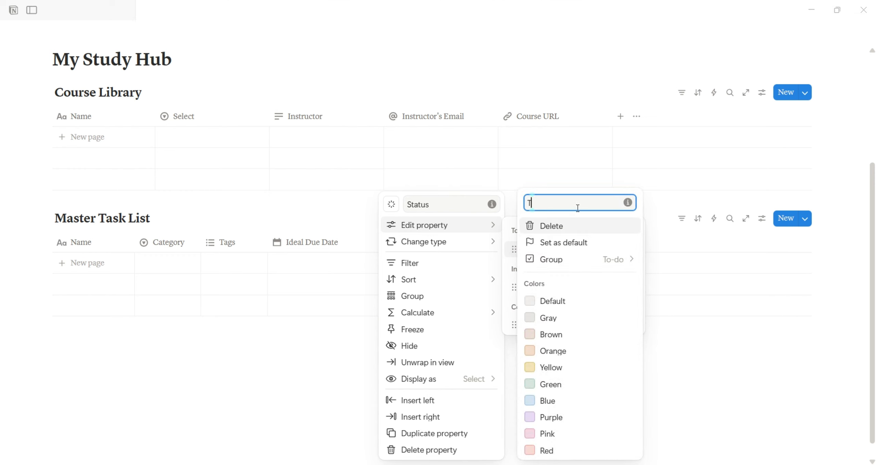
text(o-do)
key(Return)
Step: Set the colour of the "To-do" status option to Yellow and close the property's settings
click(619, 251)
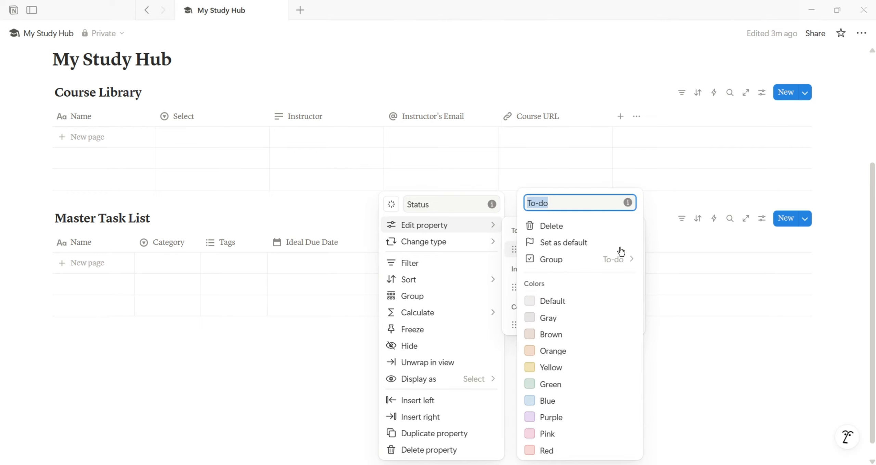
click(597, 364)
click(683, 365)
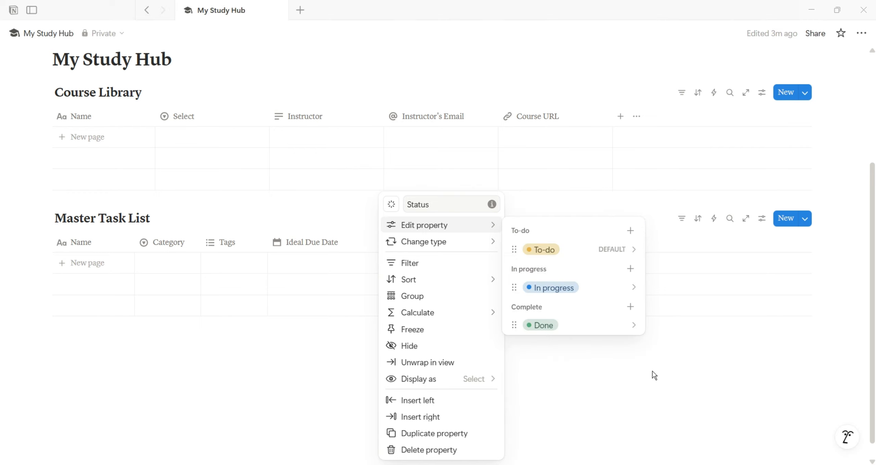
click(577, 377)
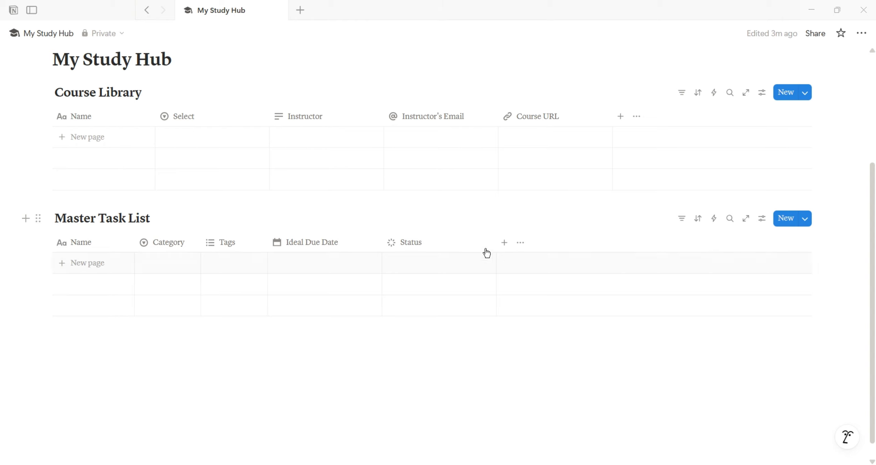
Step: Display the Status property of the Master Task List as a checkbox
click(457, 244)
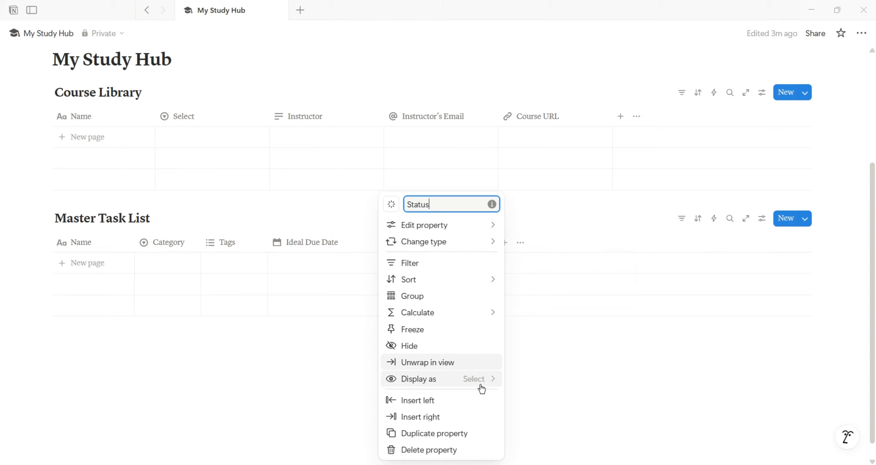
click(490, 379)
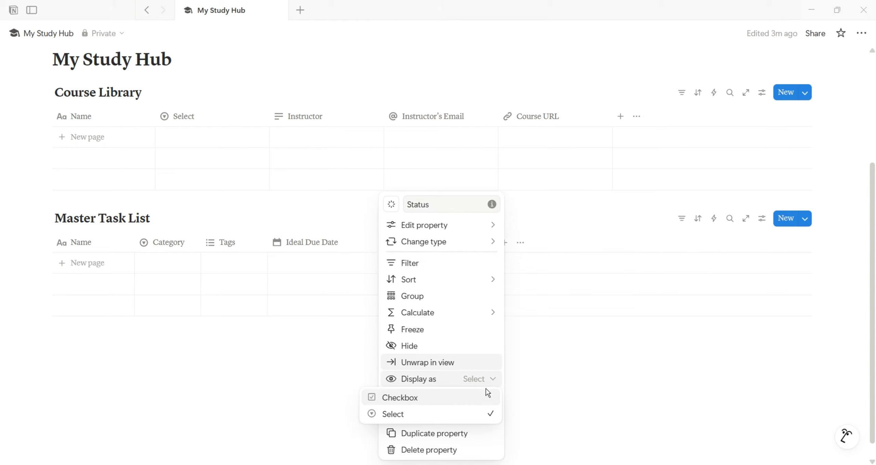
click(481, 401)
click(569, 375)
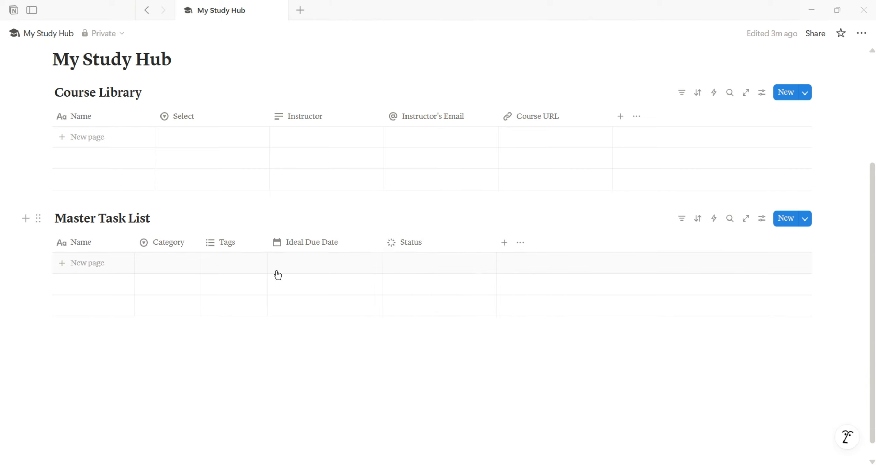
Step: Add a new page to the Master Task List named "Biostatistics Assignment"
click(100, 263)
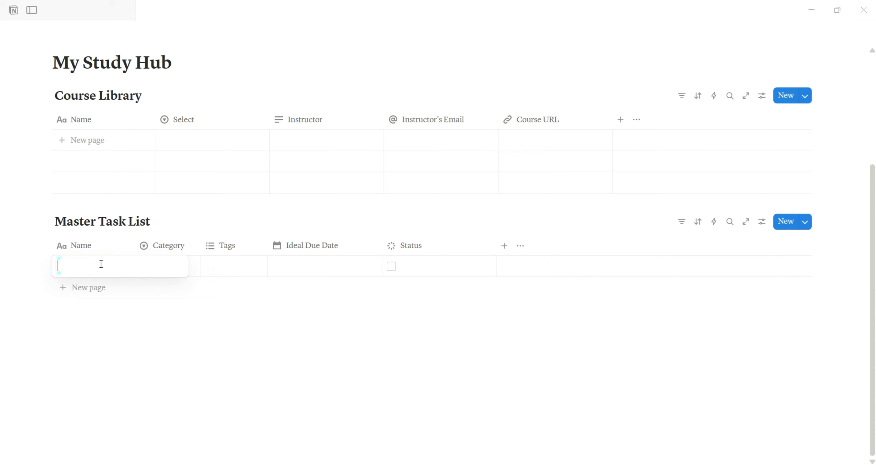
text(Biostatistics)
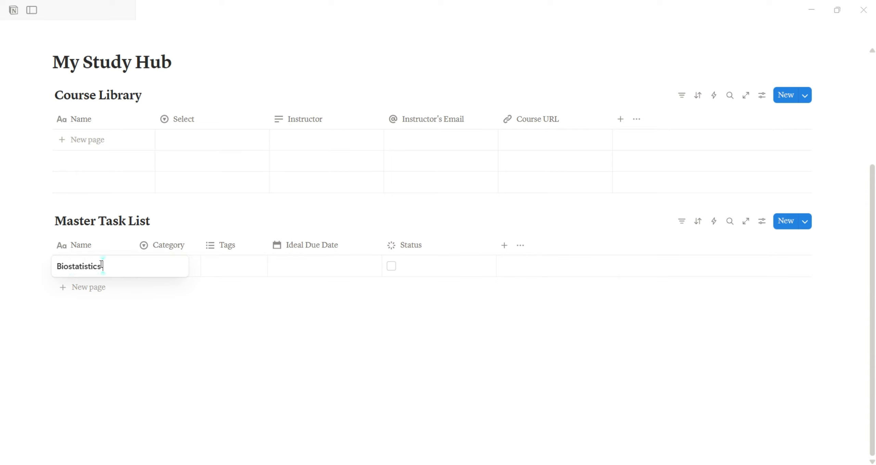
text( Assignment)
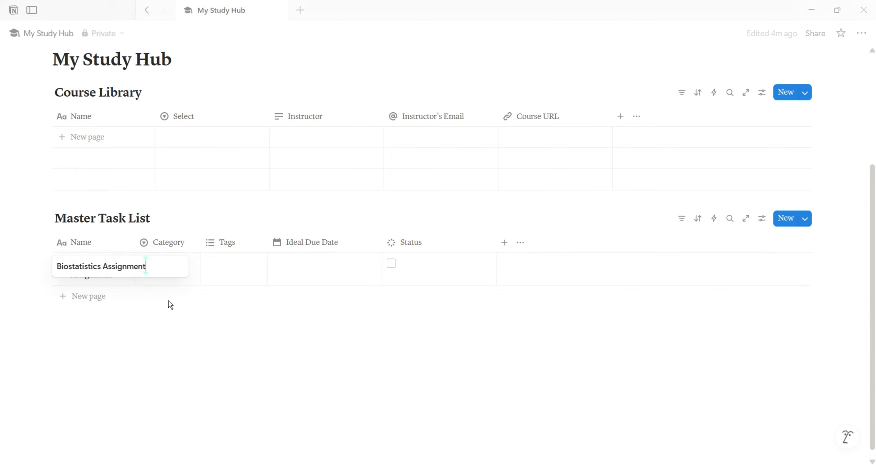
Step: Move the Status column in front of Name in the Master Task List and narrow the Ideal Due Date column
key(Return)
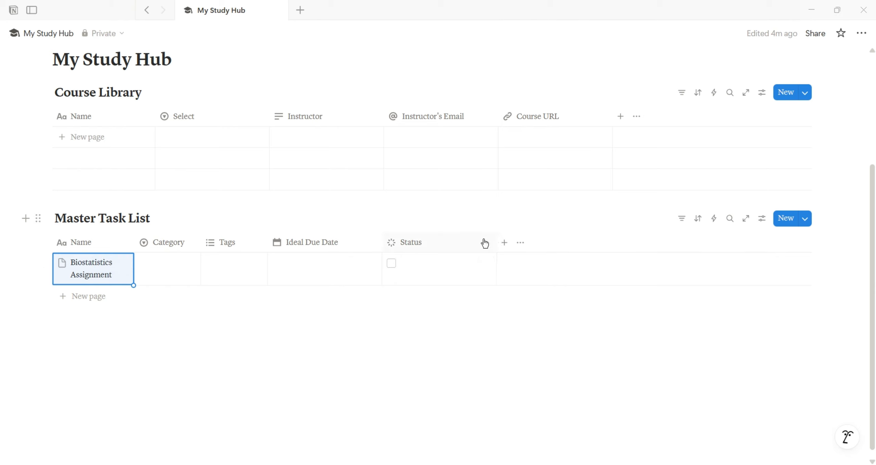
drag(495, 241, 53, 245)
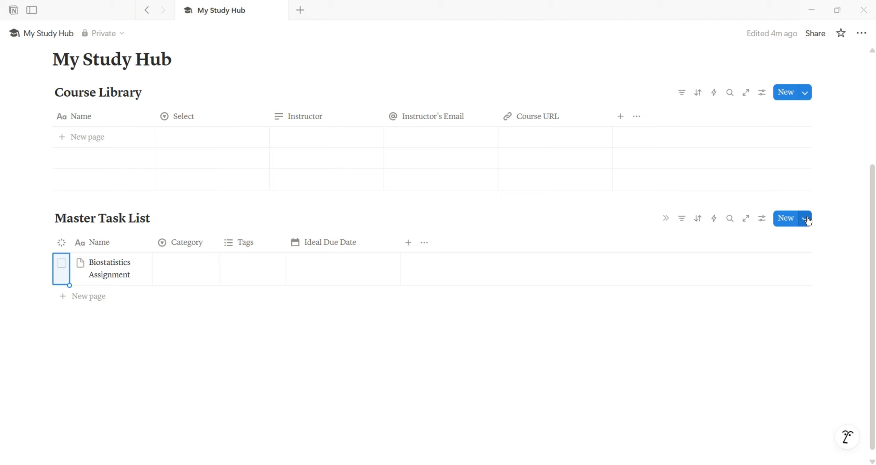
drag(401, 242, 371, 240)
Step: Add a Formula property to the Master Task List after Ideal Due Date and name it "Days Left"
click(375, 243)
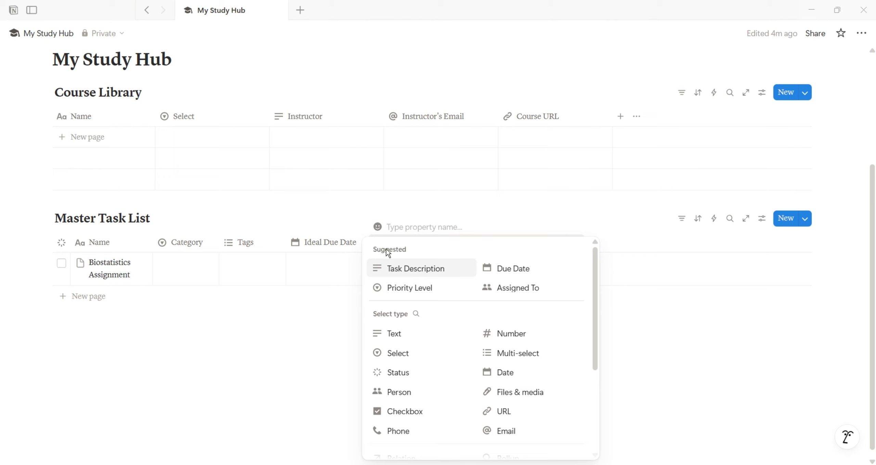
drag(594, 300, 588, 367)
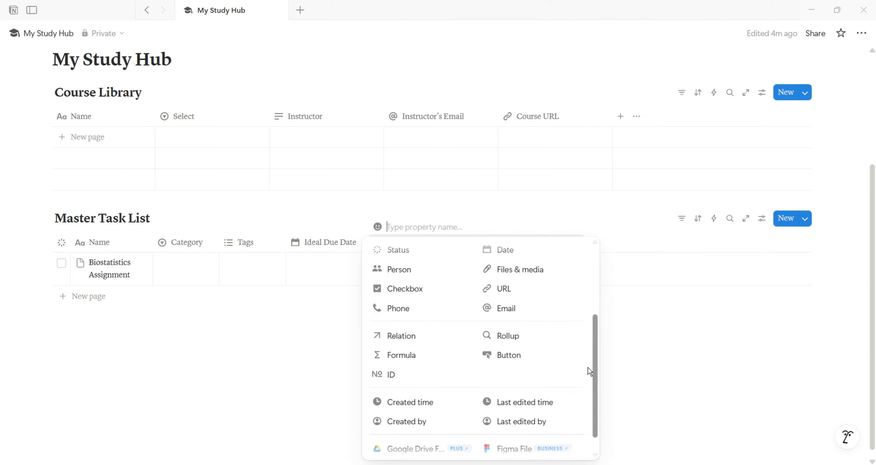
click(422, 356)
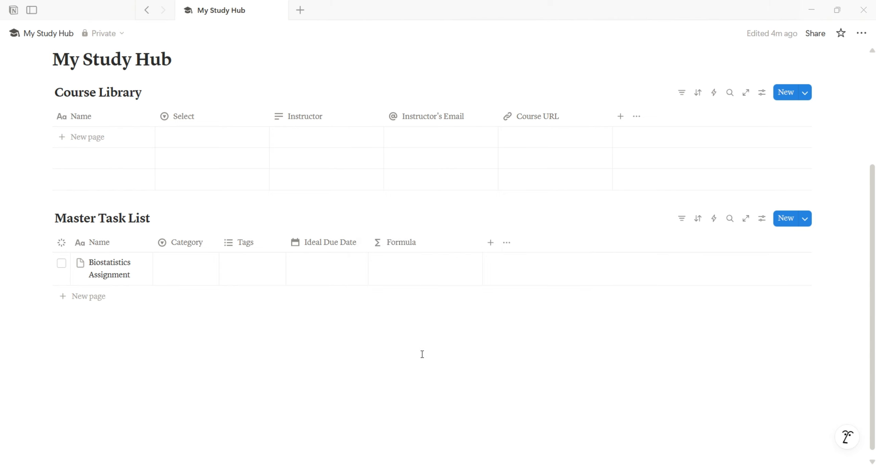
click(423, 242)
key(BackSpace)
key(BackSpace)
key(BackSpace)
key(BackSpace)
key(BackSpace)
key(BackSpace)
key(BackSpace)
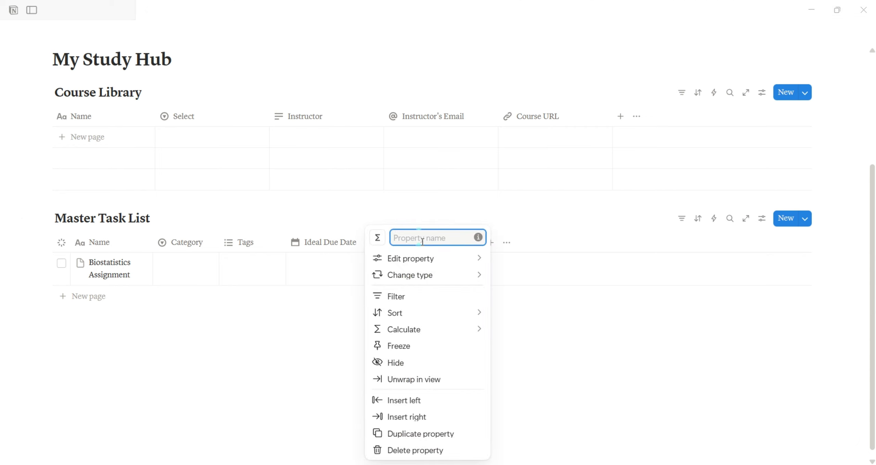
text(Days Left)
Step: Start the Days Left formula with the condition if(Status=="Done", using the Status property
mouse_move(441, 264)
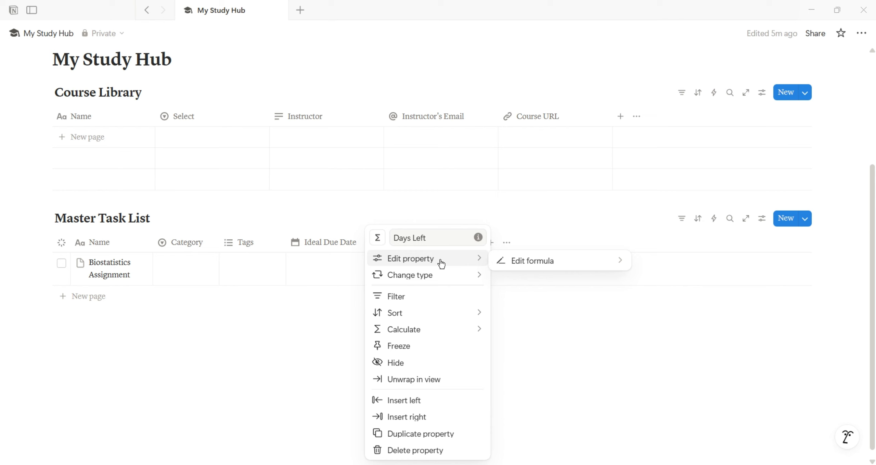
click(517, 265)
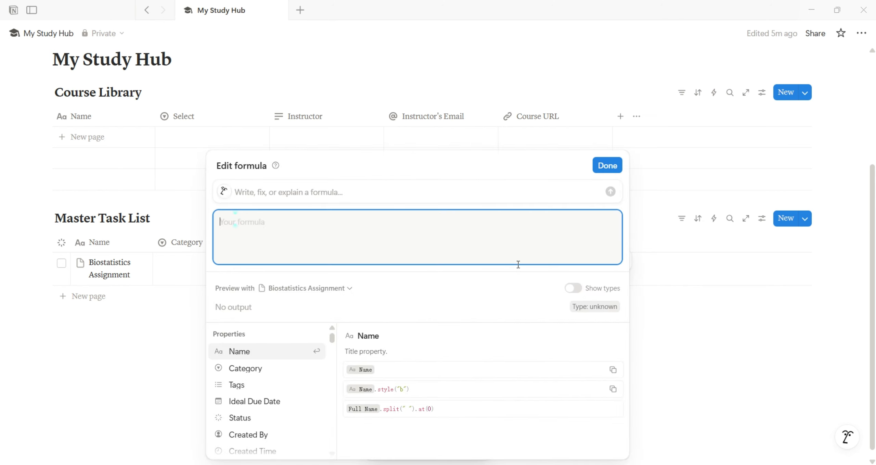
text(i)
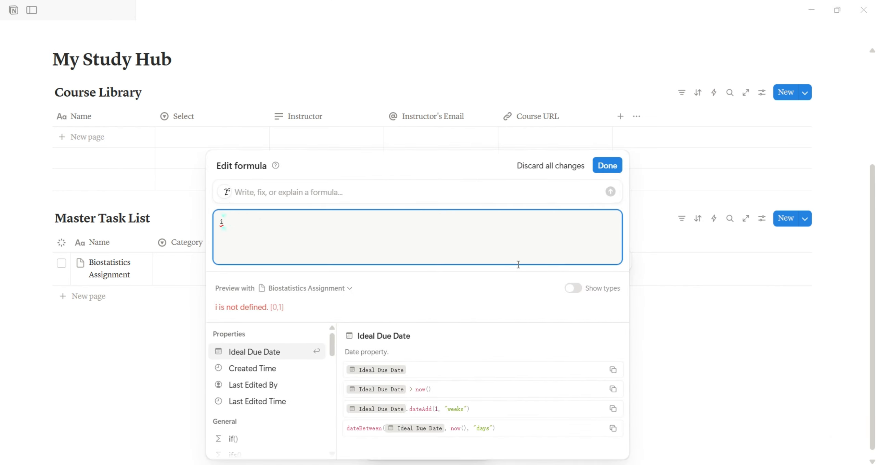
text(f)
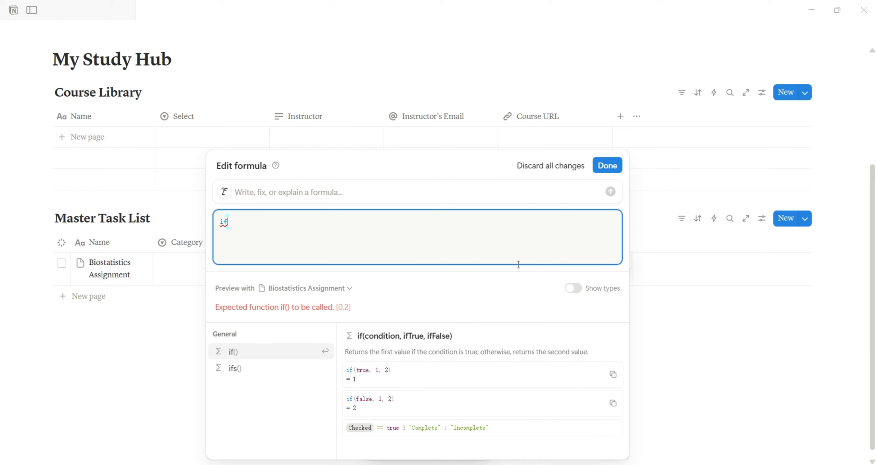
text(()
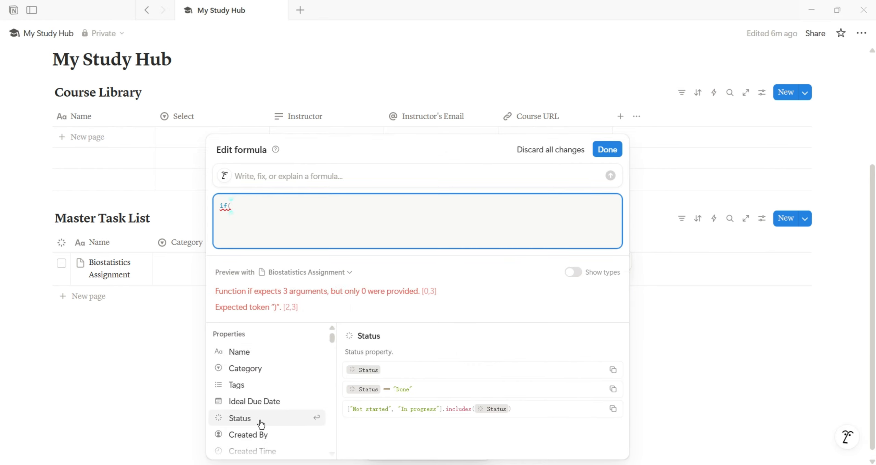
key(Return)
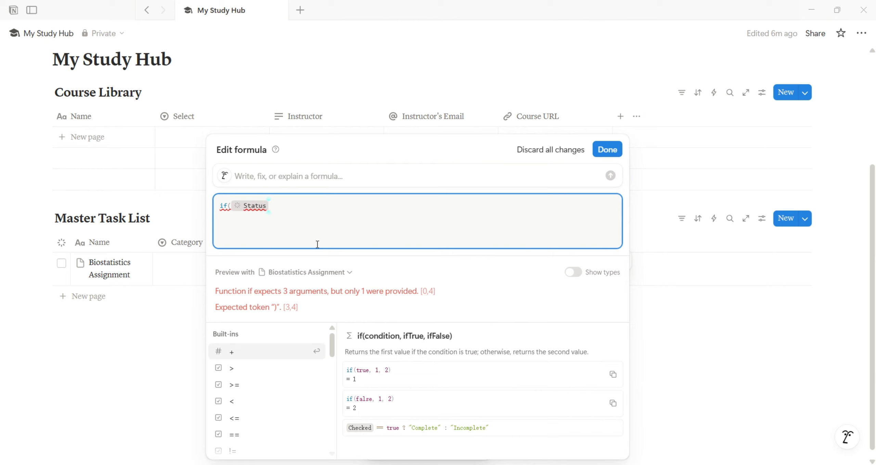
text(==)
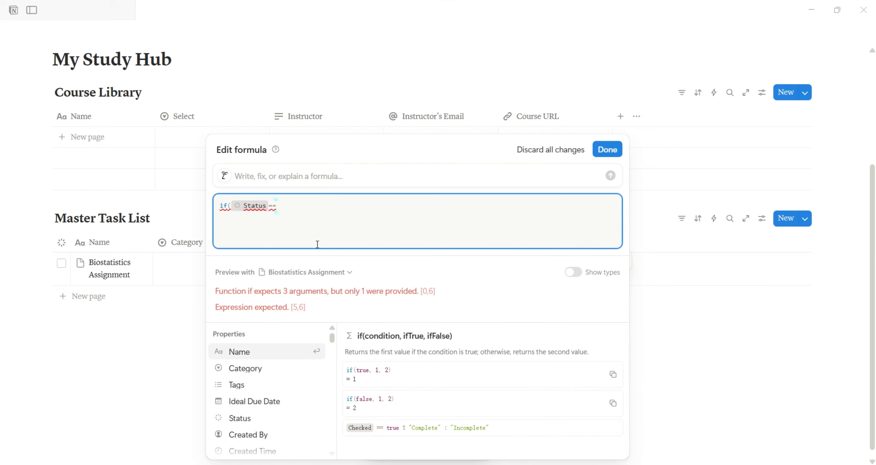
text(")
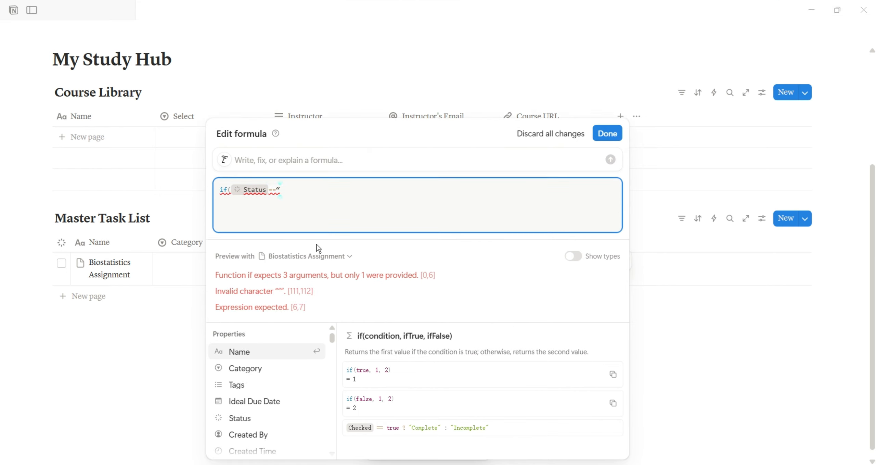
key(BackSpace)
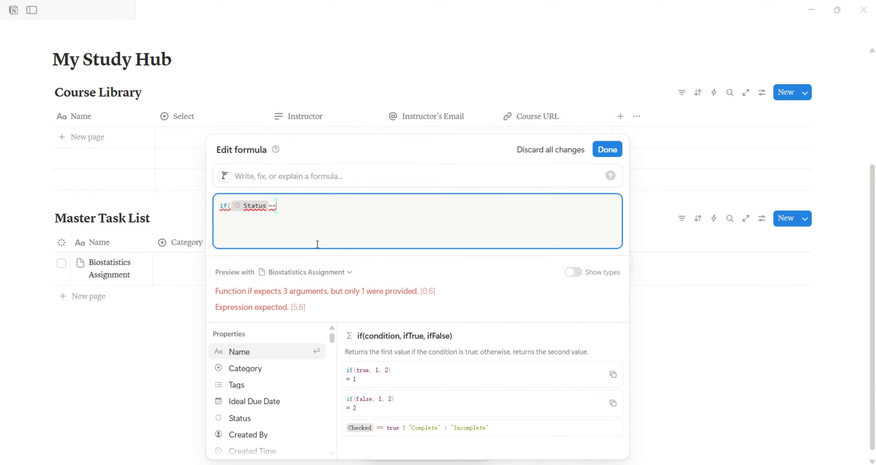
text("Done)
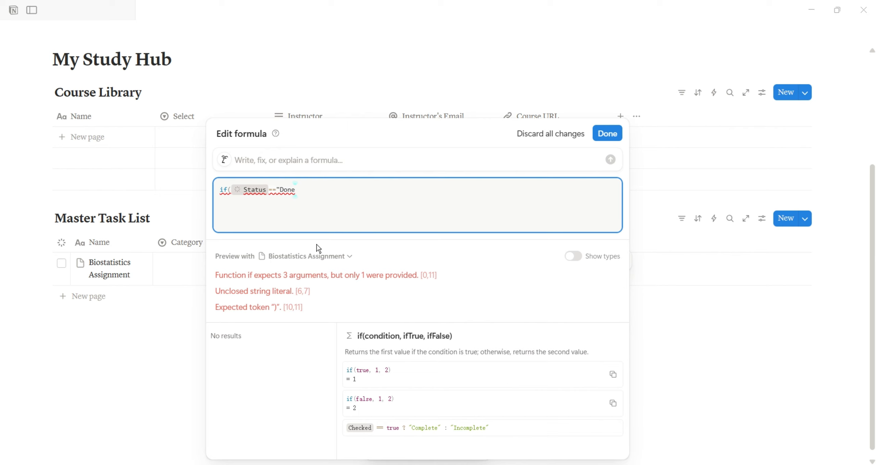
text(")
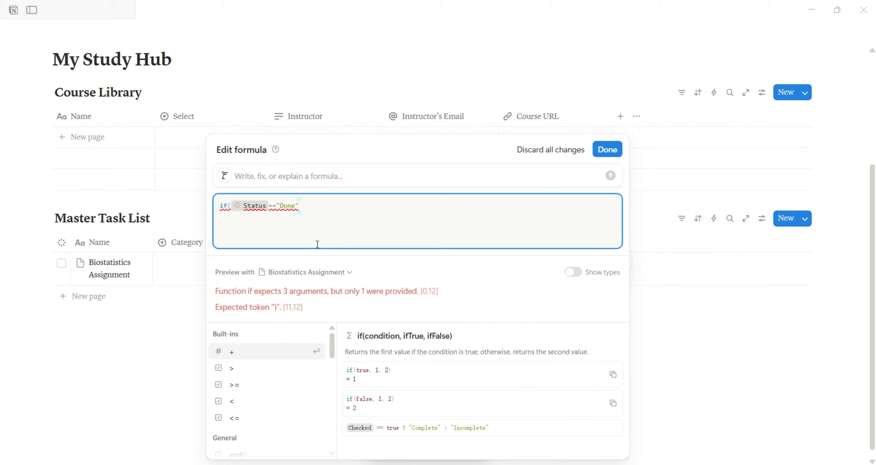
text(,)
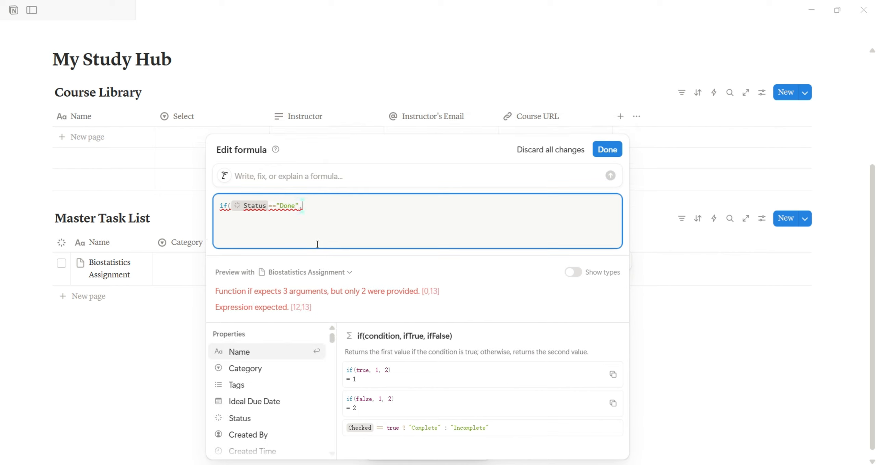
text("Don)
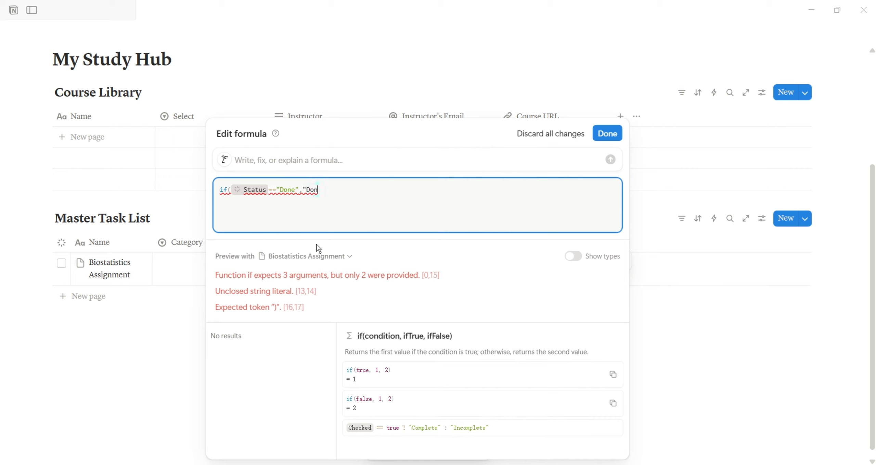
key(BackSpace)
key(BackSpace)
key(BackSpace)
key(BackSpace)
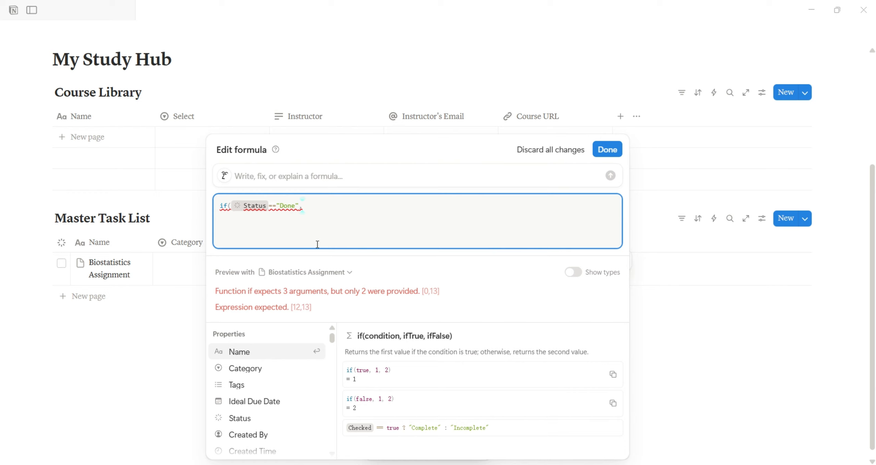
Step: Make the formula return 0 for done tasks and otherwise call dateBetween( with the Ideal Due Date property as first argument
text(0)
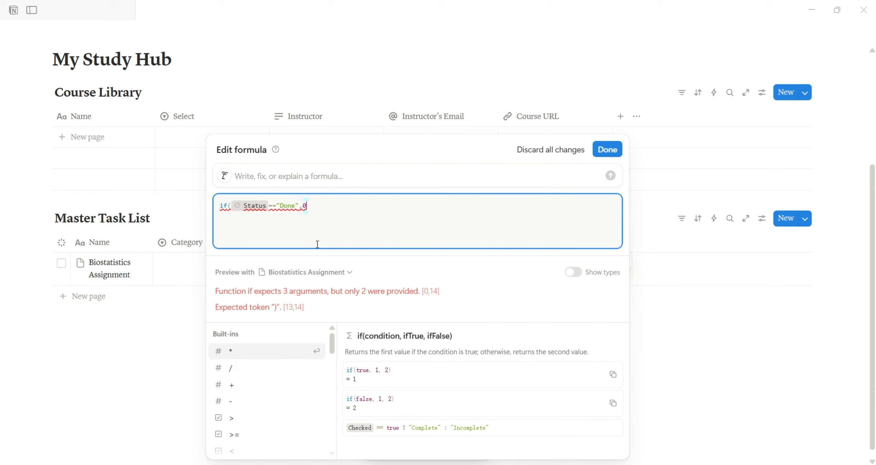
text(,)
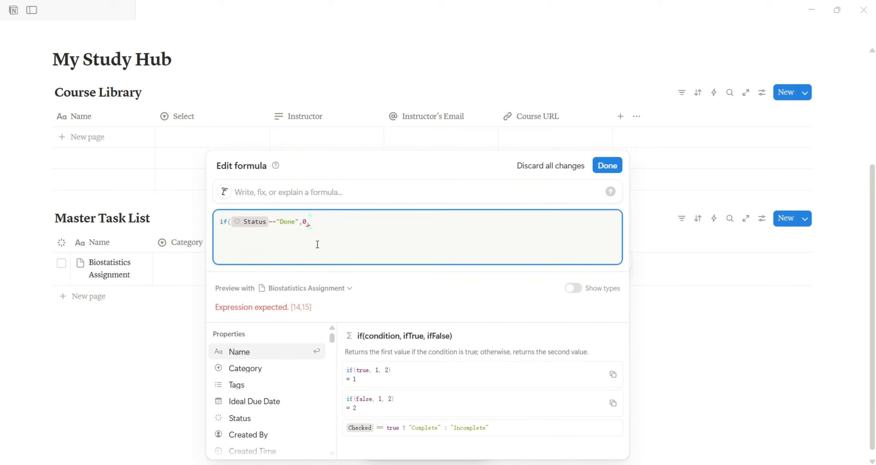
text(dateB)
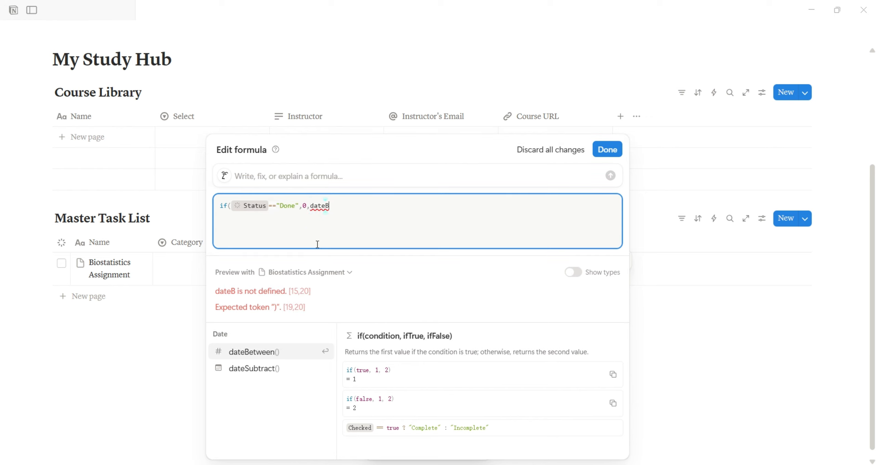
text(etwee)
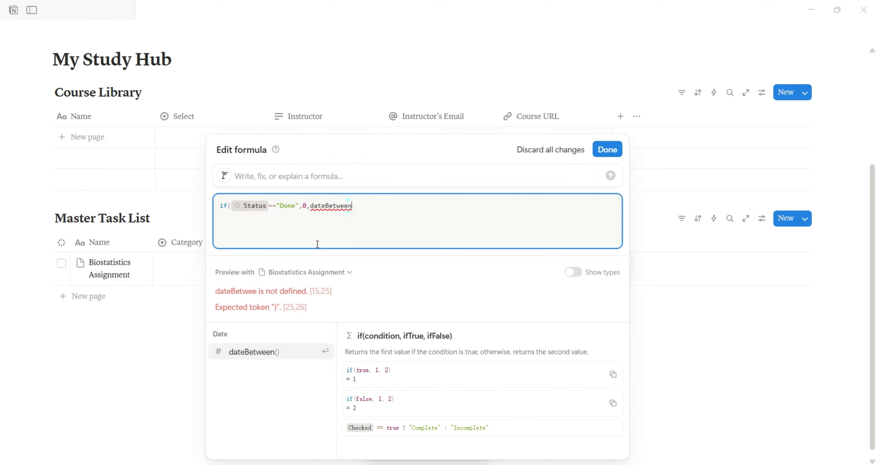
text(n()
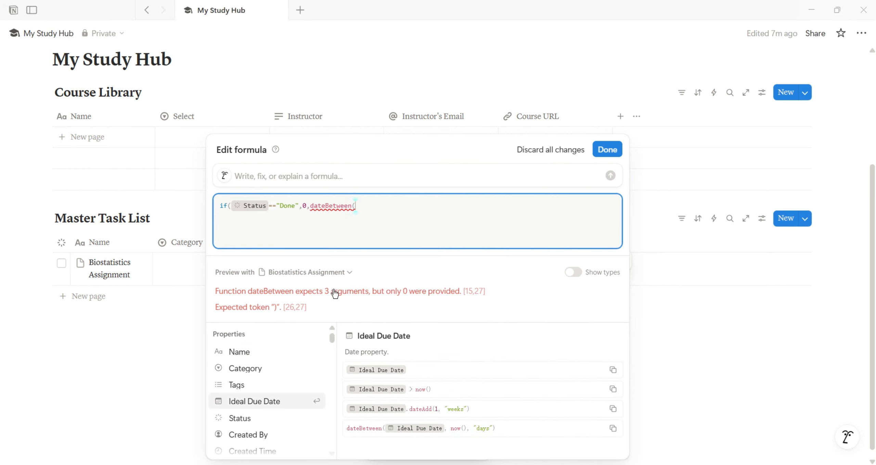
key(Return)
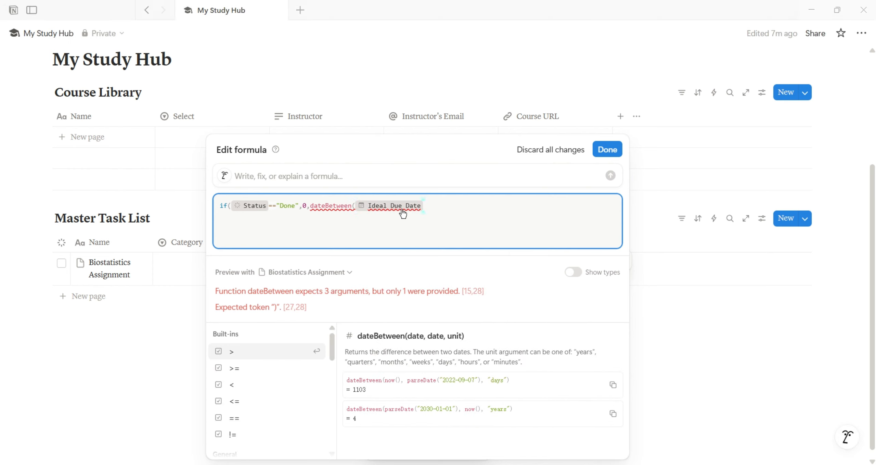
Step: Complete the dateBetween call with now() and "days", close both brackets, and save the Days Left formula
text(,now)
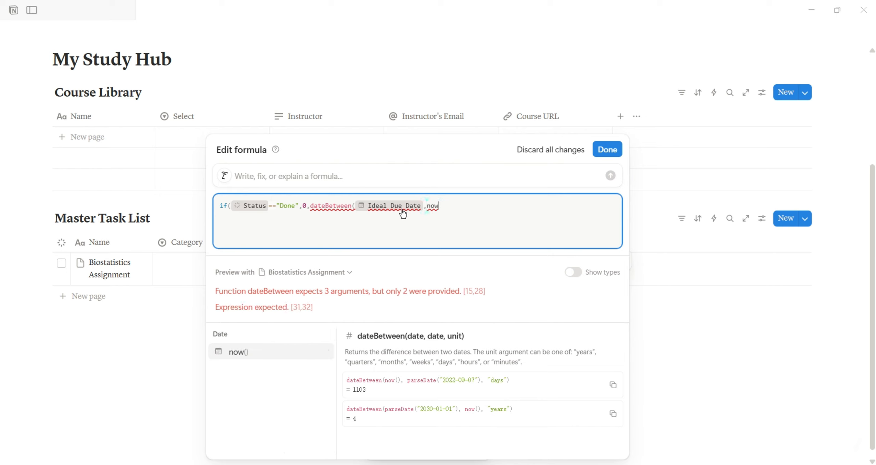
key(Return)
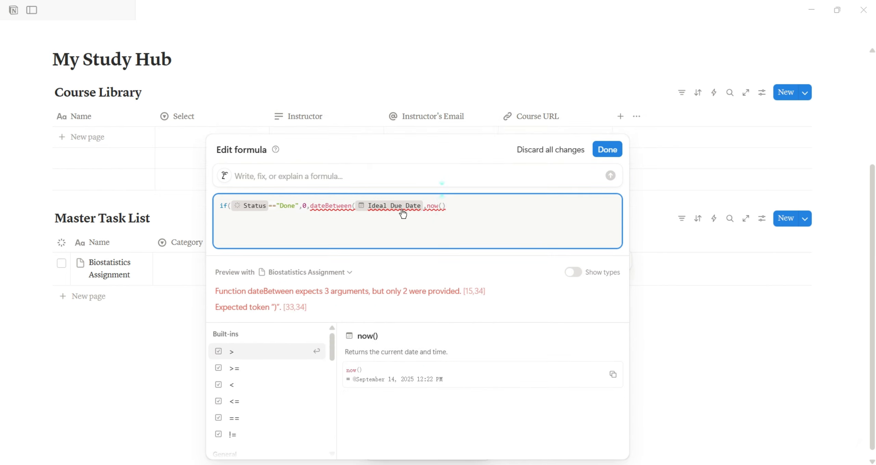
text(,)
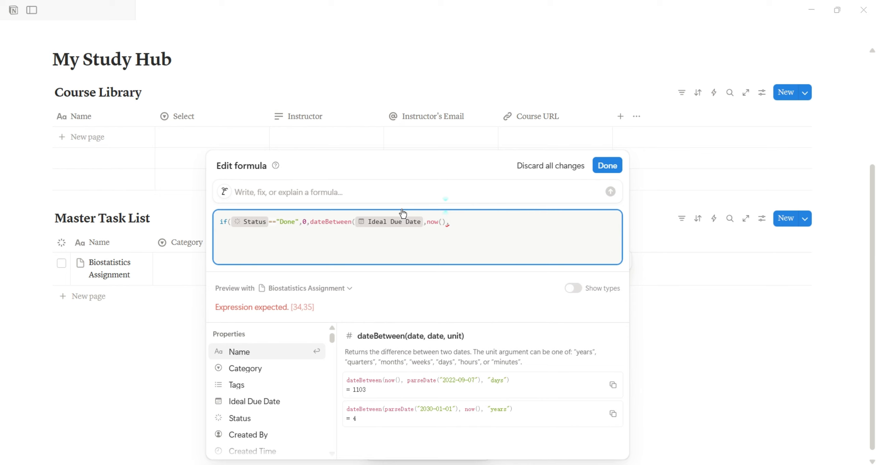
text("days)
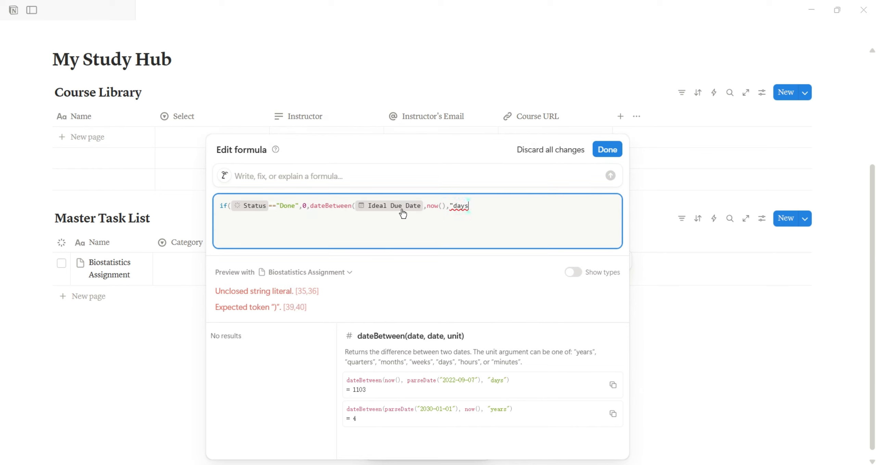
text(")
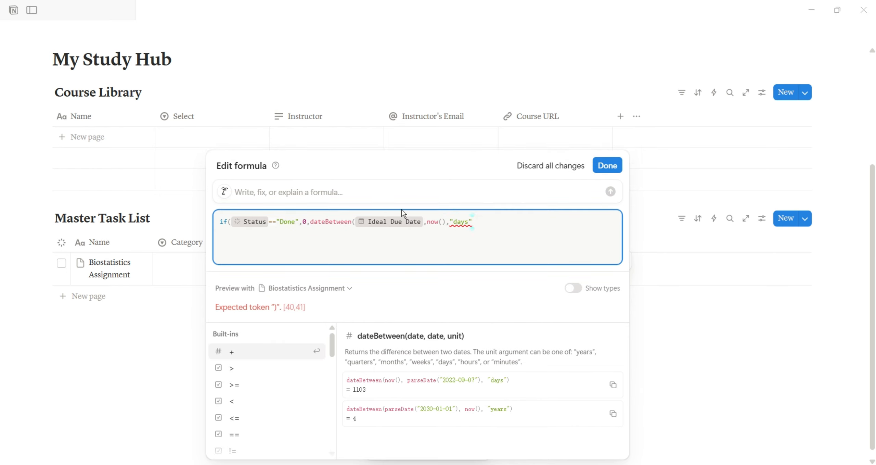
text())
text())
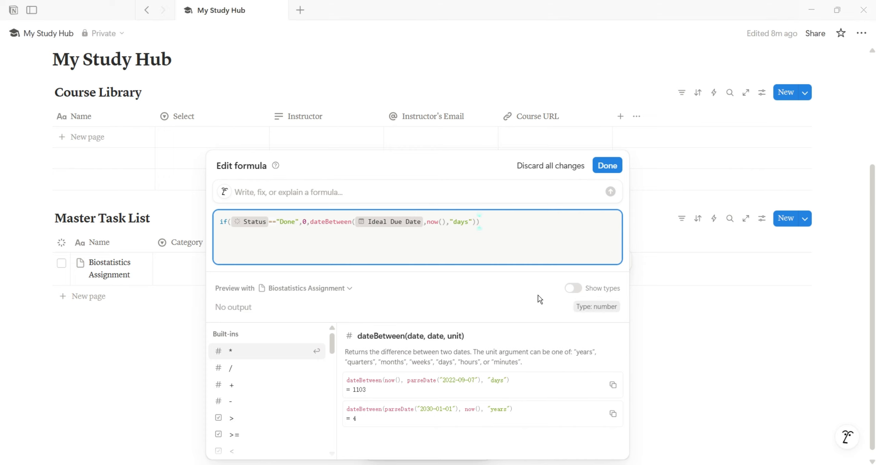
click(603, 169)
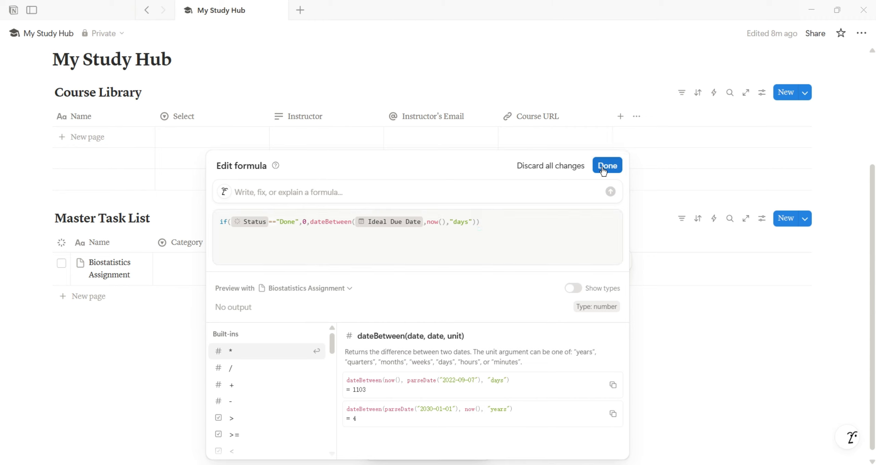
click(662, 355)
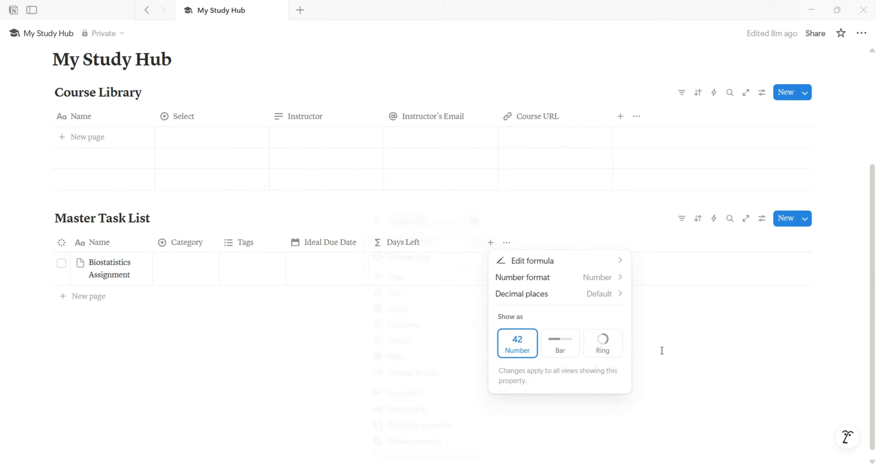
Step: Set the Biostatistics Assignment's Ideal Due Date to September 18, 2025 and narrow the Days Left column
click(315, 275)
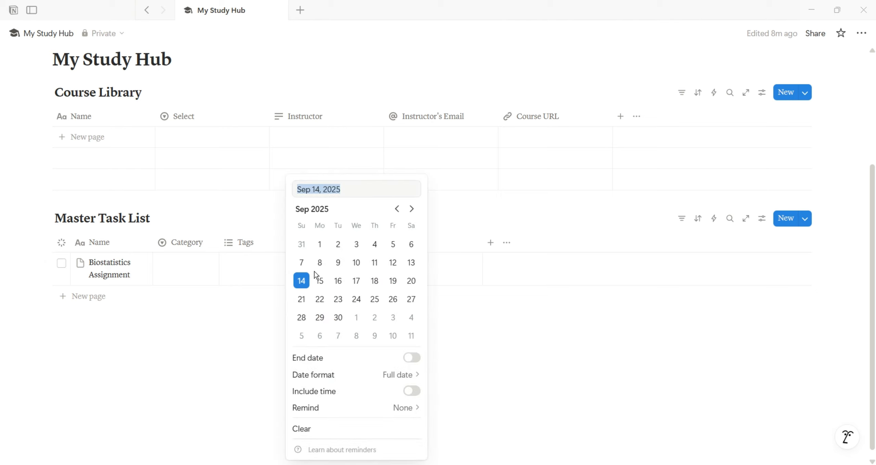
click(374, 281)
click(454, 341)
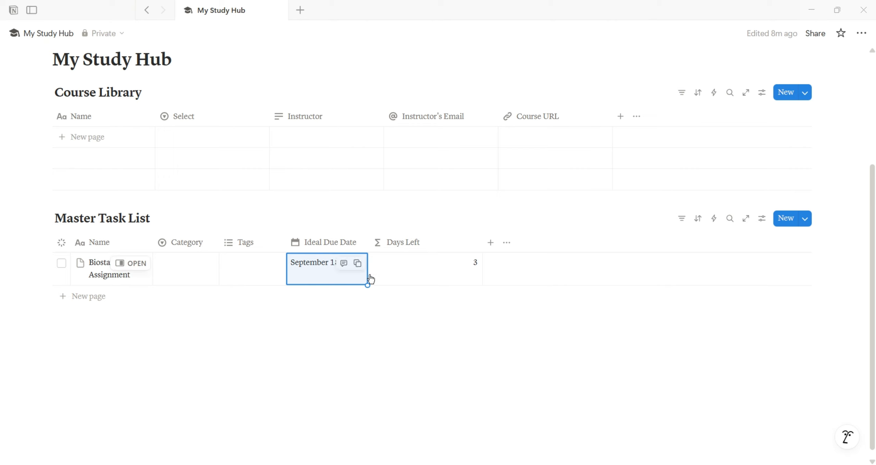
drag(483, 244, 425, 244)
Step: Add a Formula property to the Master Task List after Days Left and name it "Timeline"
click(434, 243)
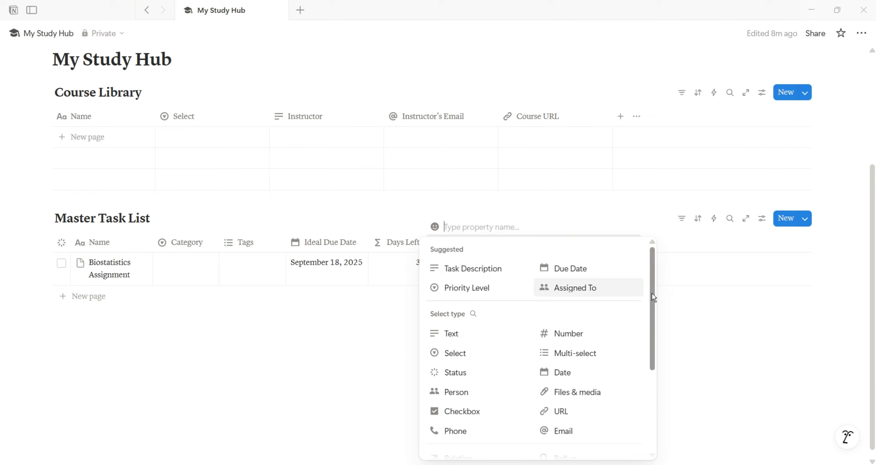
drag(651, 293, 651, 384)
click(481, 362)
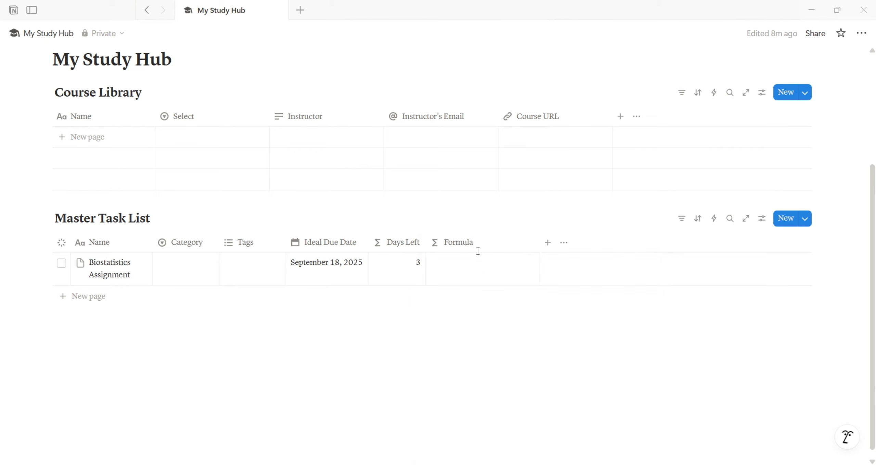
click(479, 244)
key(BackSpace)
key(BackSpace)
key(BackSpace)
key(BackSpace)
key(BackSpace)
key(BackSpace)
key(BackSpace)
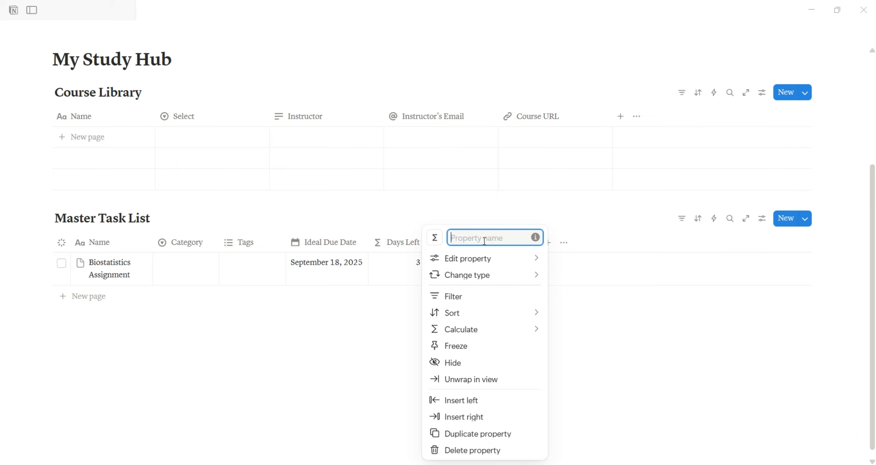
text(Timeline)
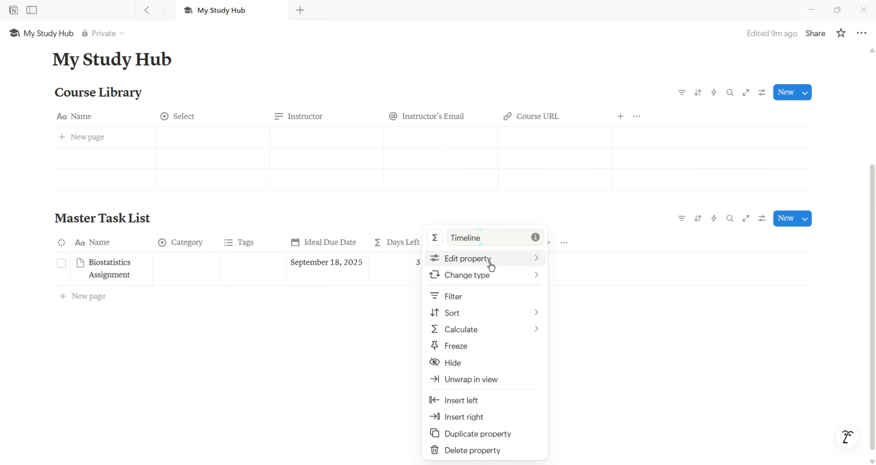
Step: Start the Timeline formula with the condition if(Status=="Done", using the Status property
mouse_move(512, 260)
click(581, 270)
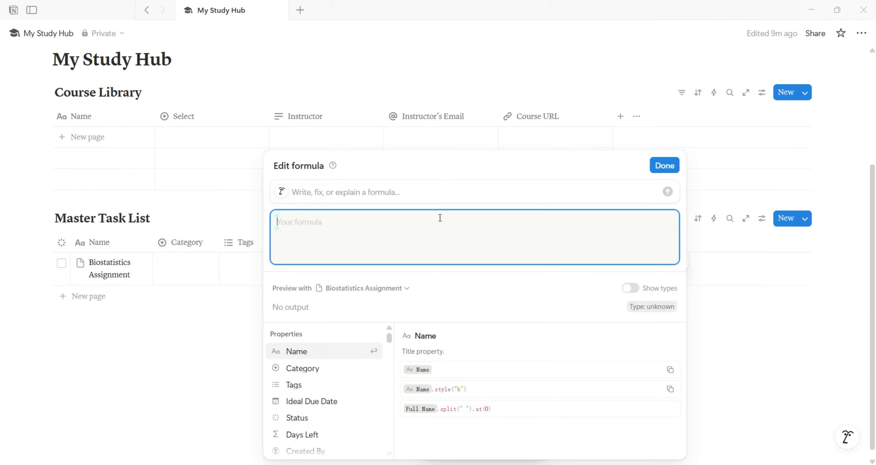
mouse_move(432, 165)
mouse_down()
mouse_move(400, 101)
mouse_move(425, 175)
mouse_up()
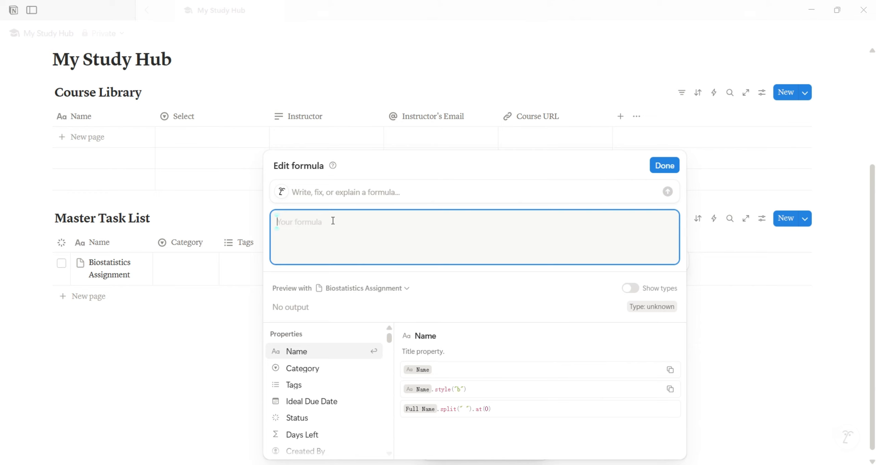
text(I)
key(BackSpace)
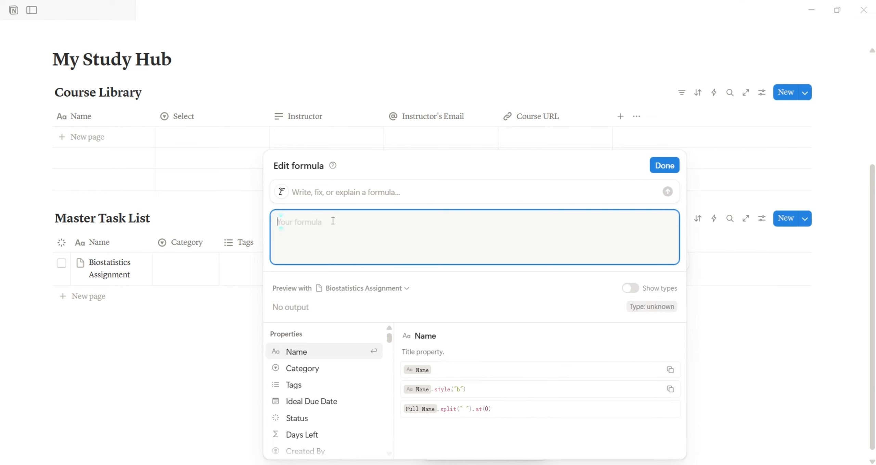
text(if)
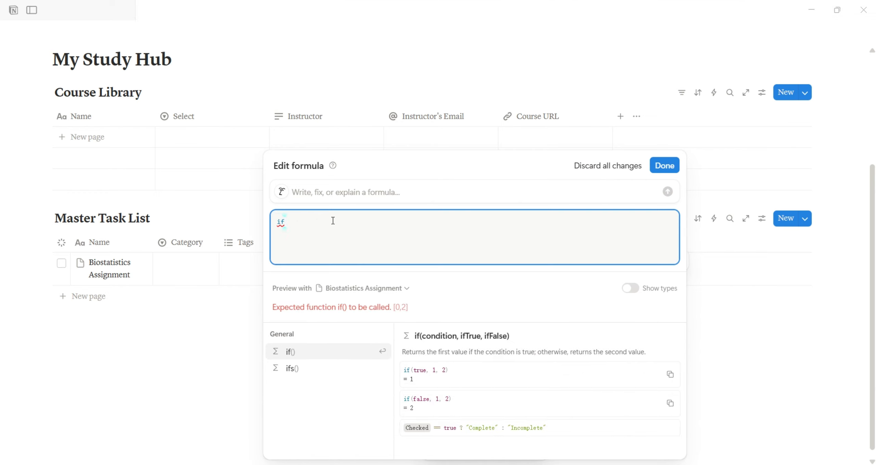
text(()
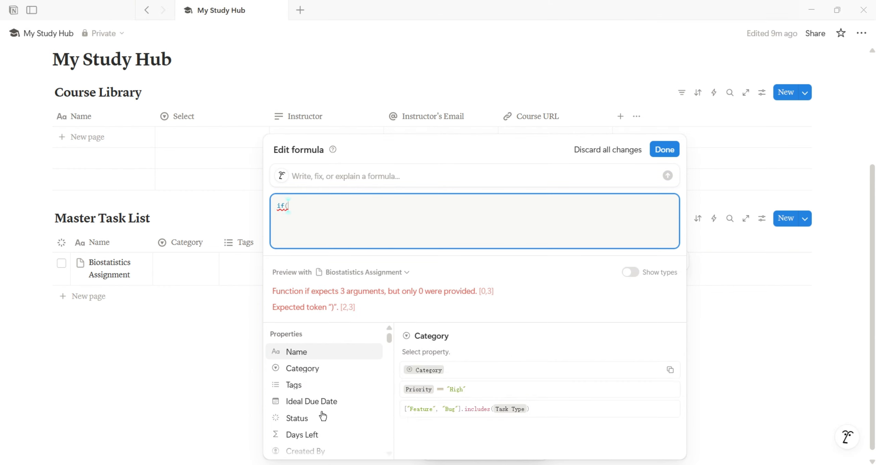
key(Return)
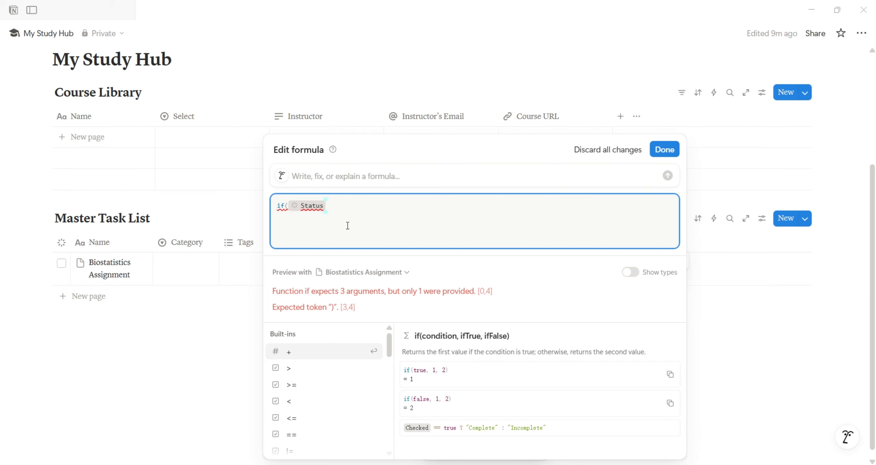
text(==)
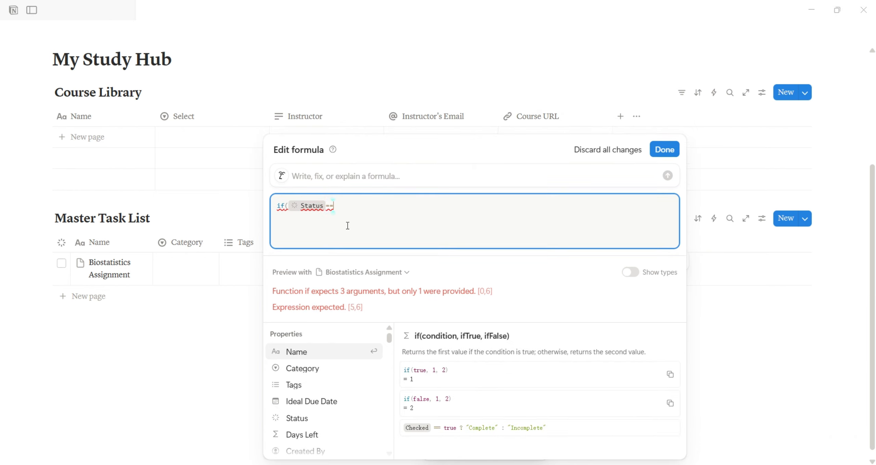
text("Done)
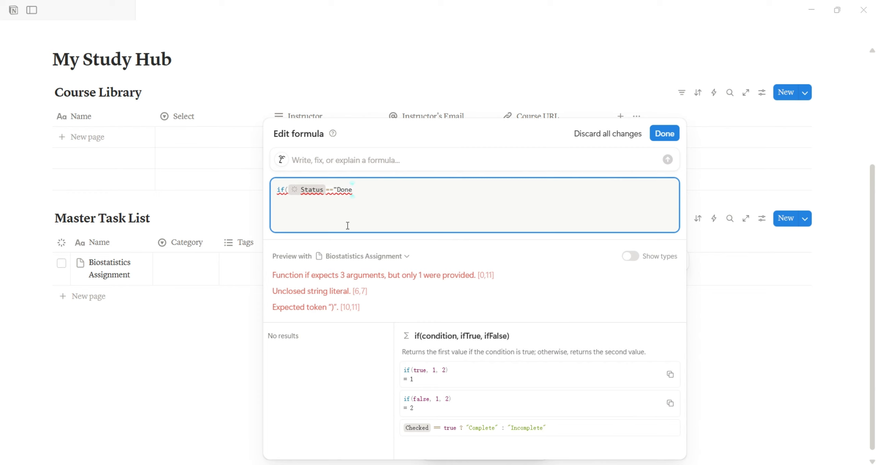
text(",)
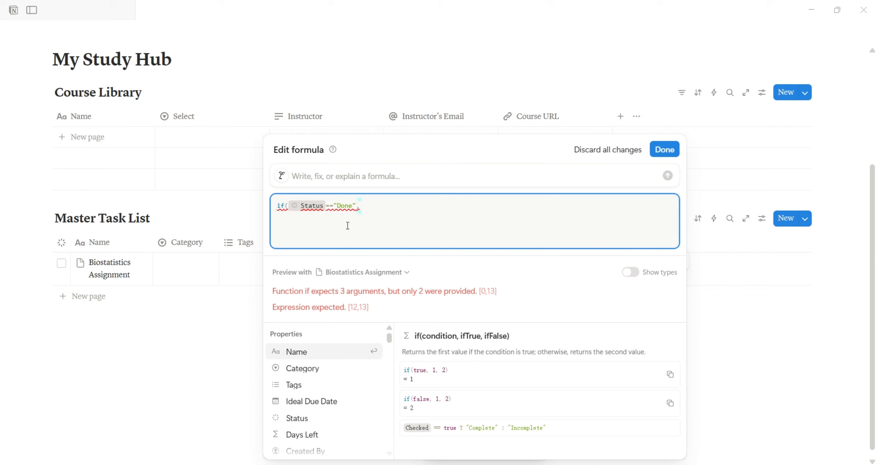
Step: Make the Timeline formula return "Done" when its condition is true, followed by a comma
text("Done)
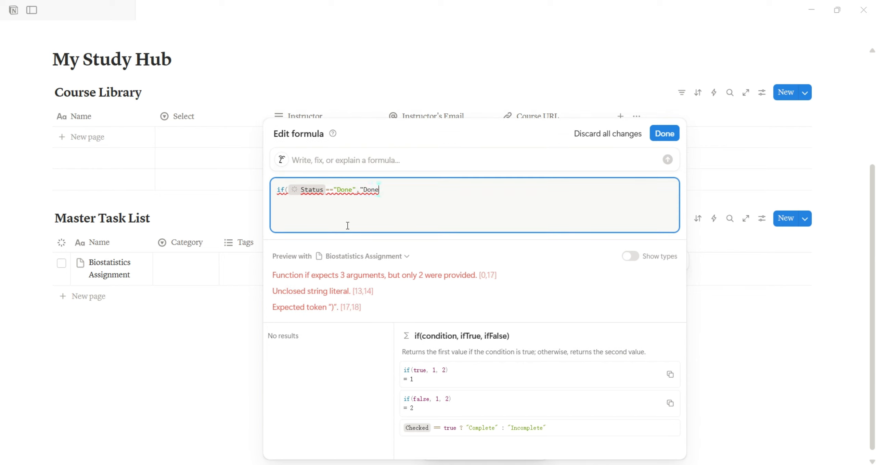
text(")
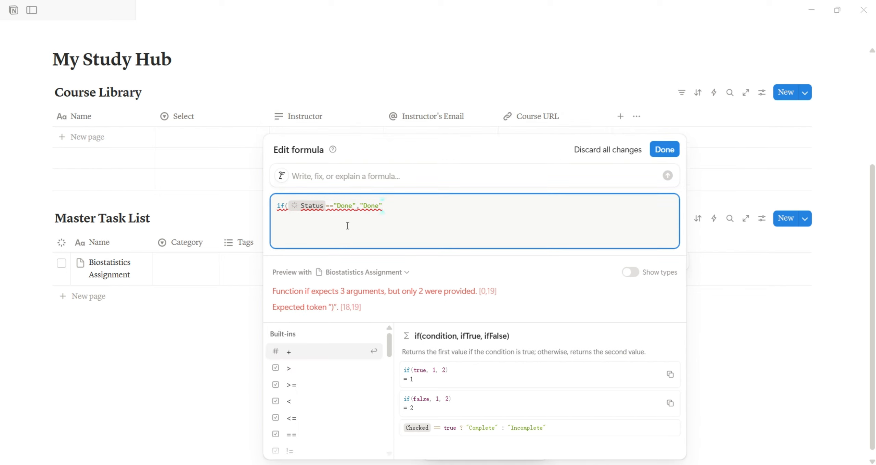
text(,)
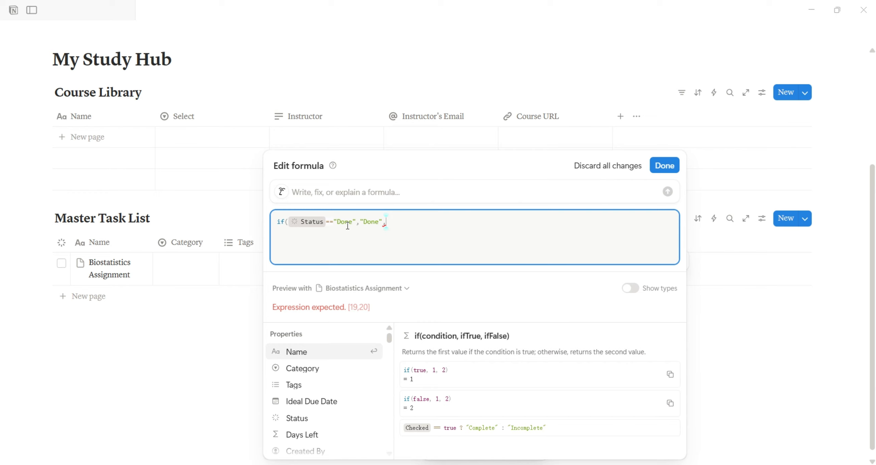
Step: Add a nested if(and( to the Timeline formula with Ideal Due Date<now() as its first condition
text(if)
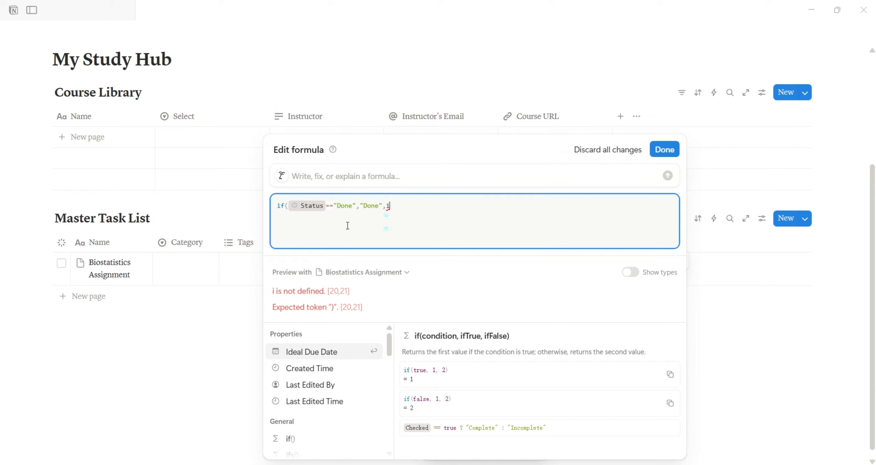
text((and)
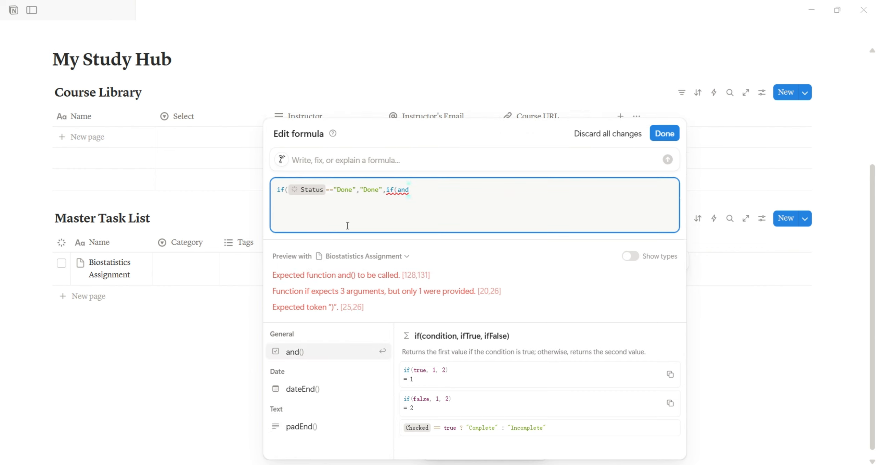
text(()
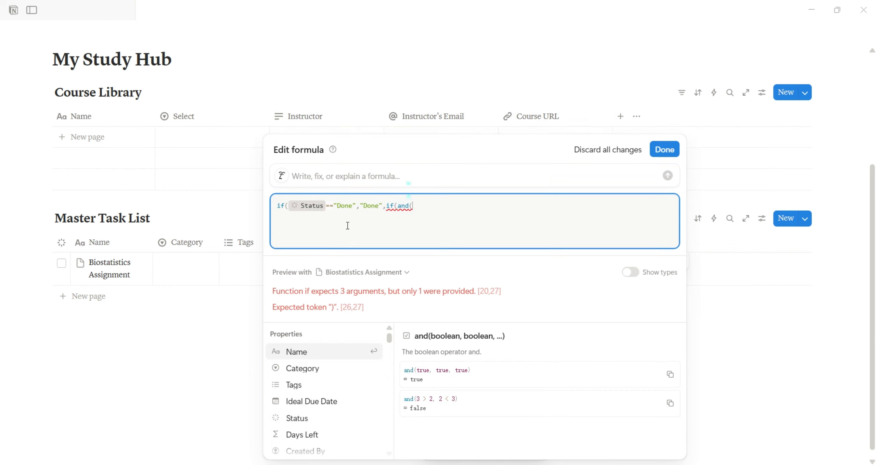
click(338, 400)
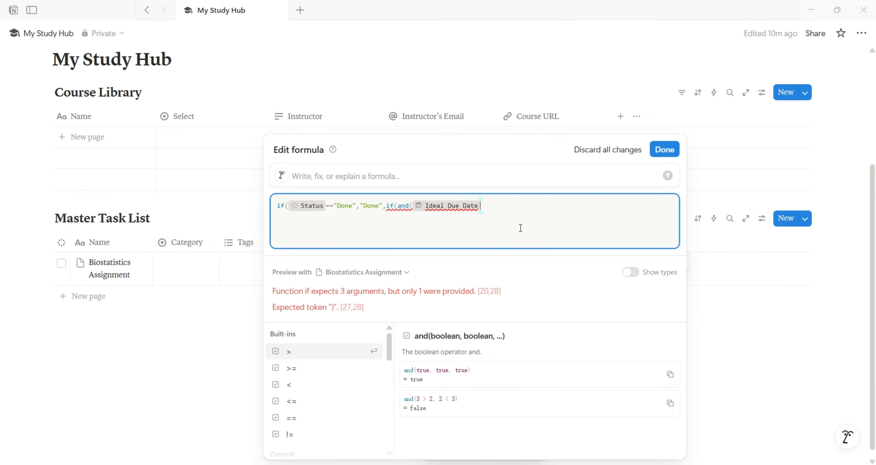
text(<)
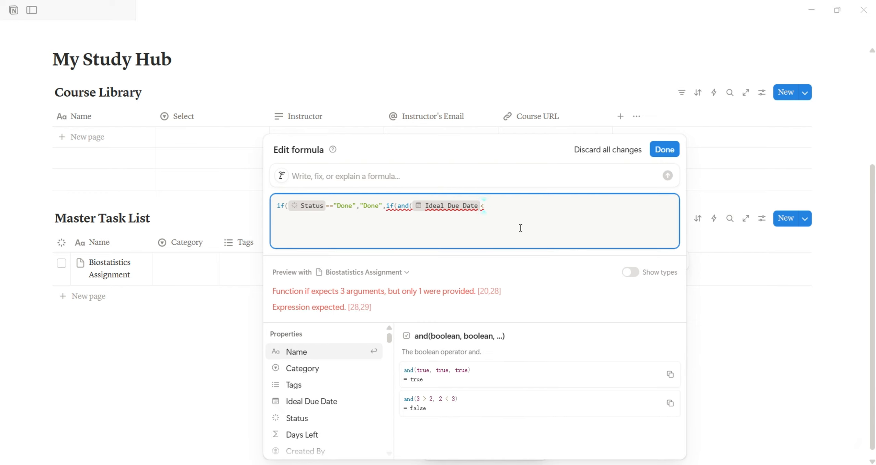
text(now)
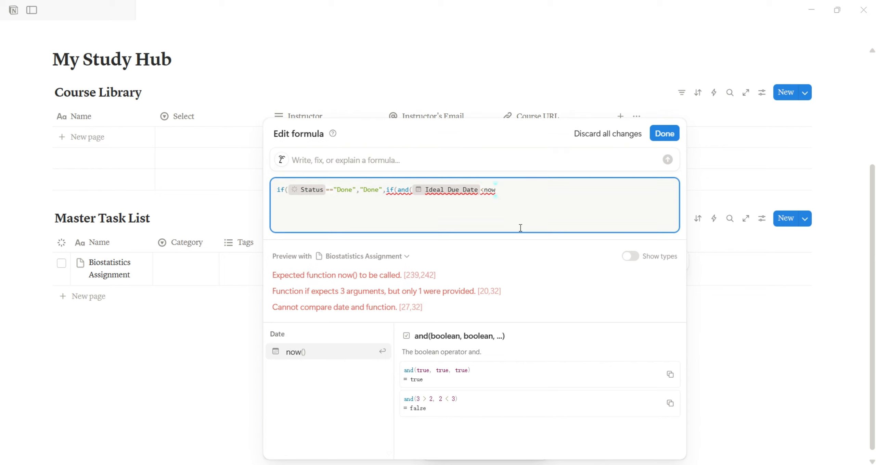
text(())
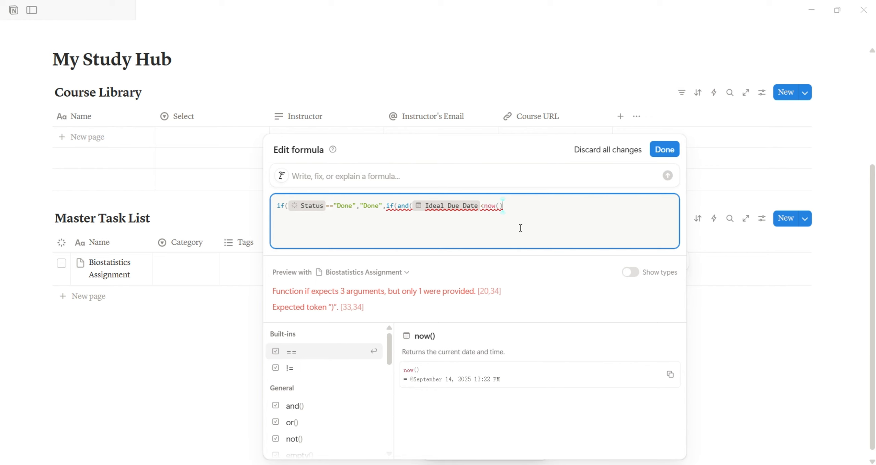
text(,)
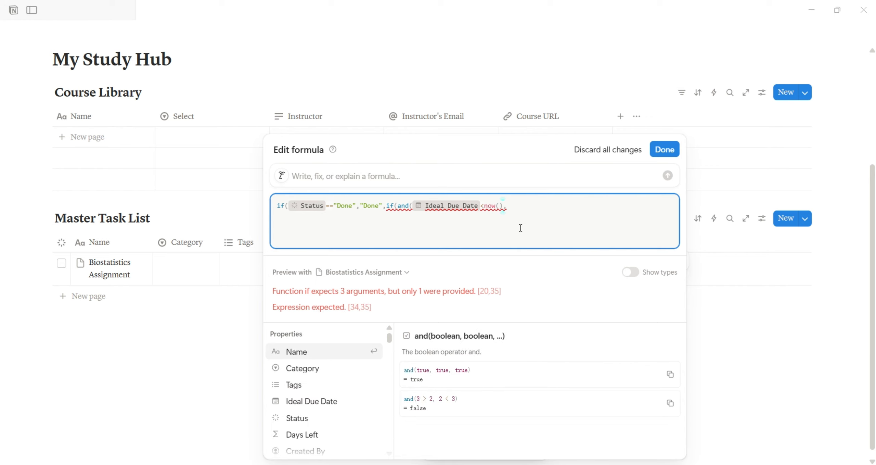
Step: Add Status!="Done" as the second condition of the and( call and close its bracket
click(318, 423)
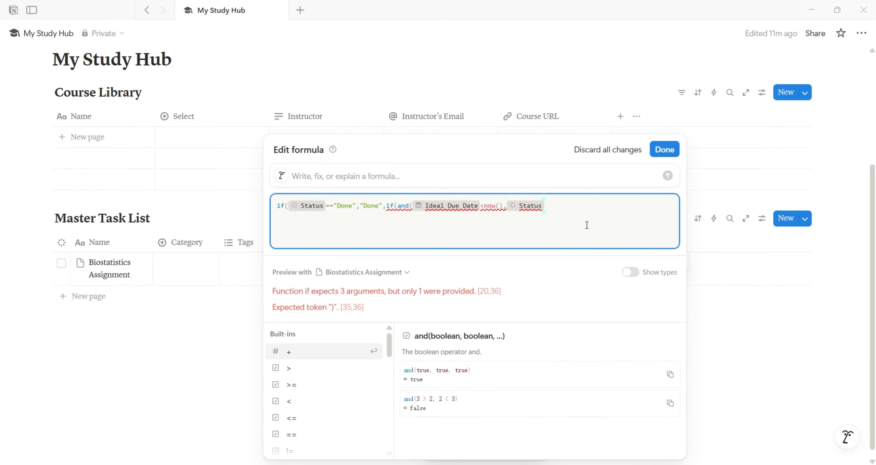
text(!=)
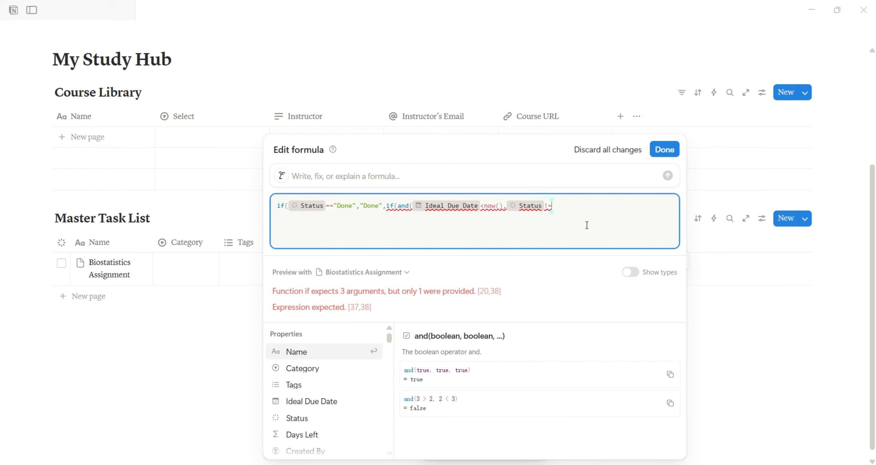
text("D)
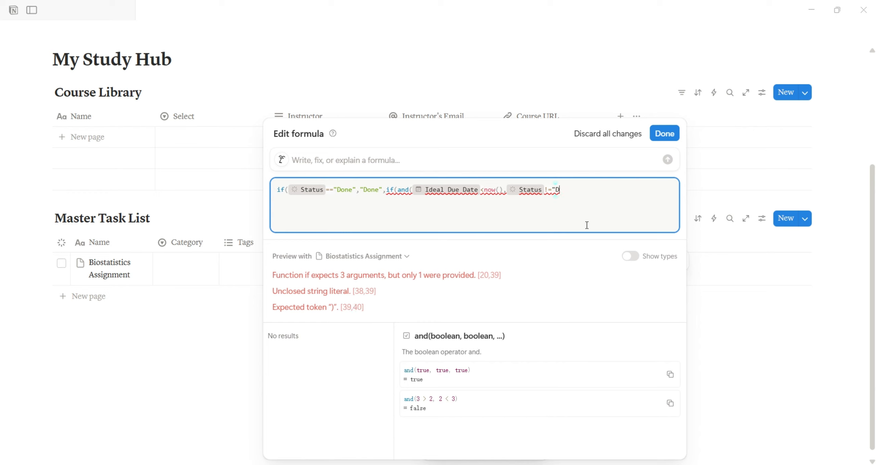
text(one")
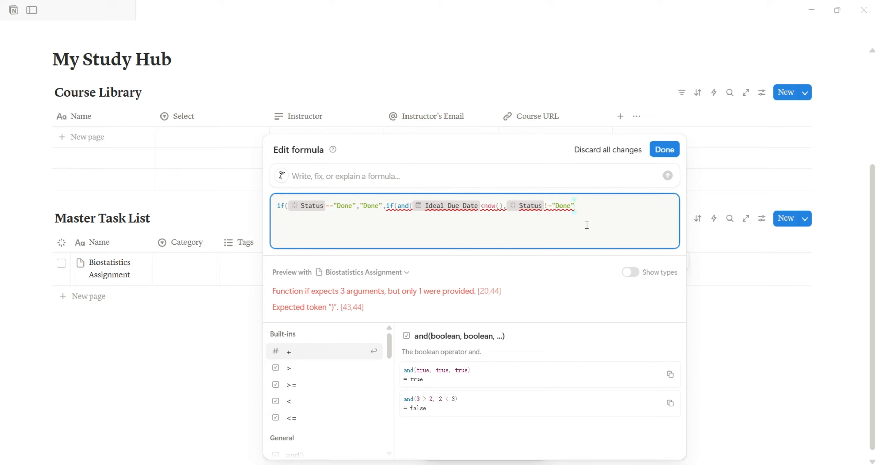
text())
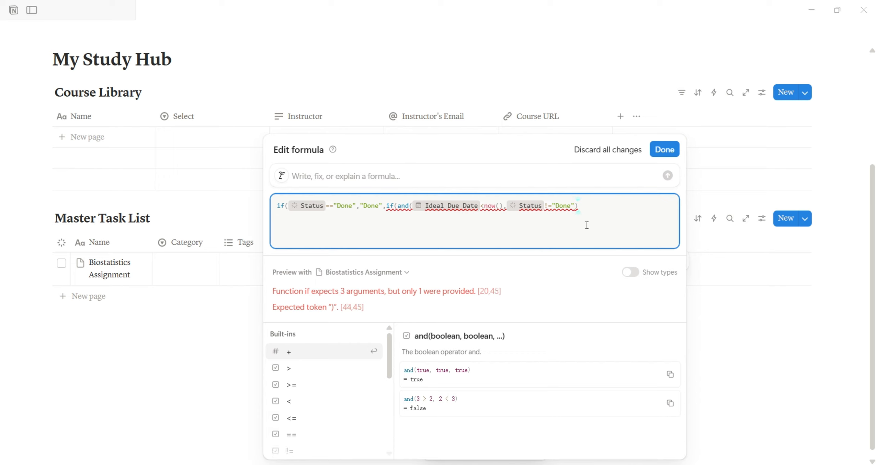
Step: Make the nested if return "Overdue" when both conditions hold, followed by a comma
text(,")
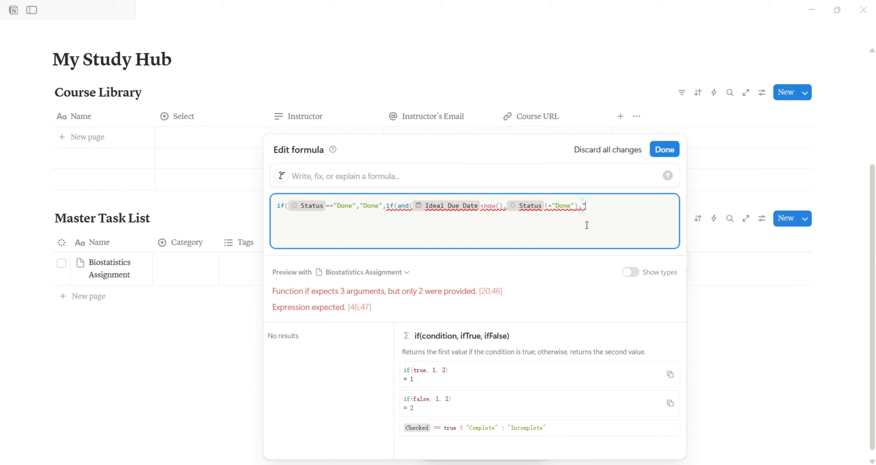
text(Over)
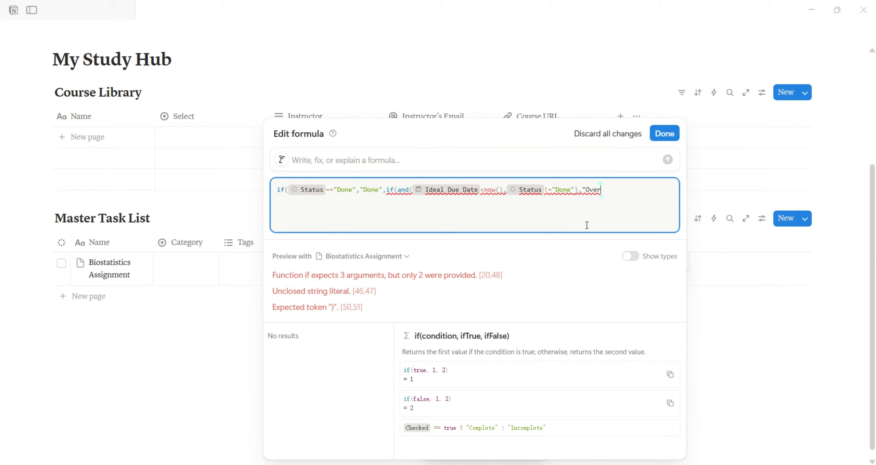
text(due")
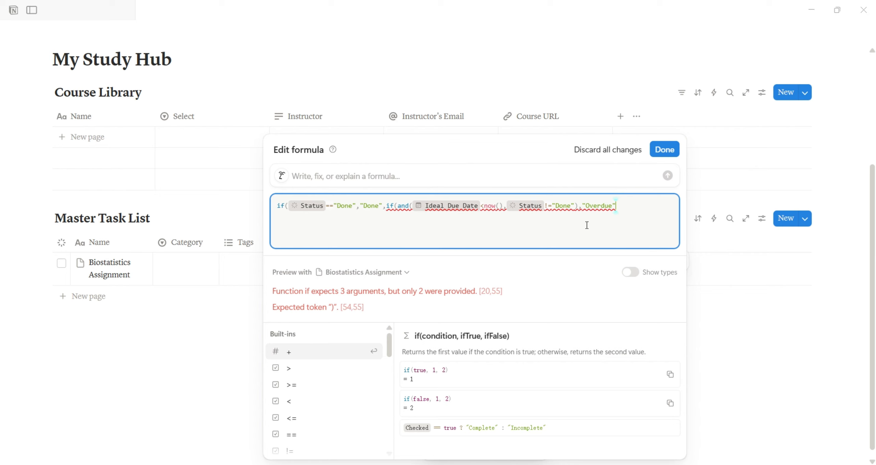
text(,)
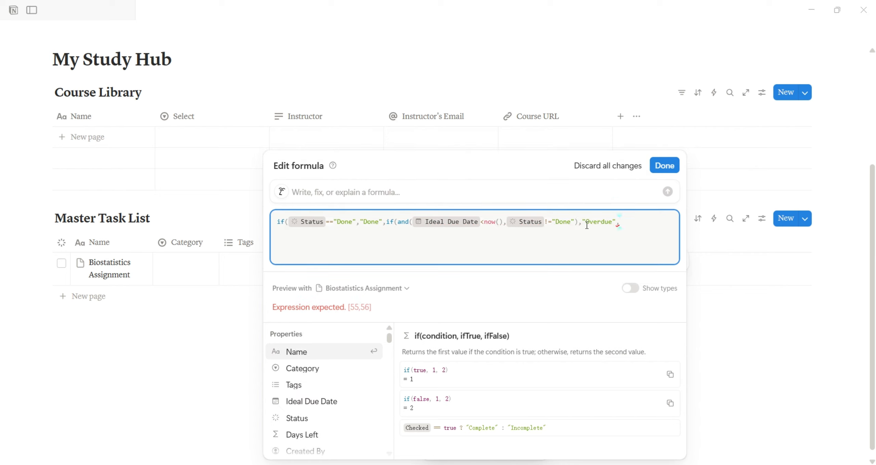
Step: Add another nested if( to the Timeline formula and start its condition with a dateBetween( call
text(if)
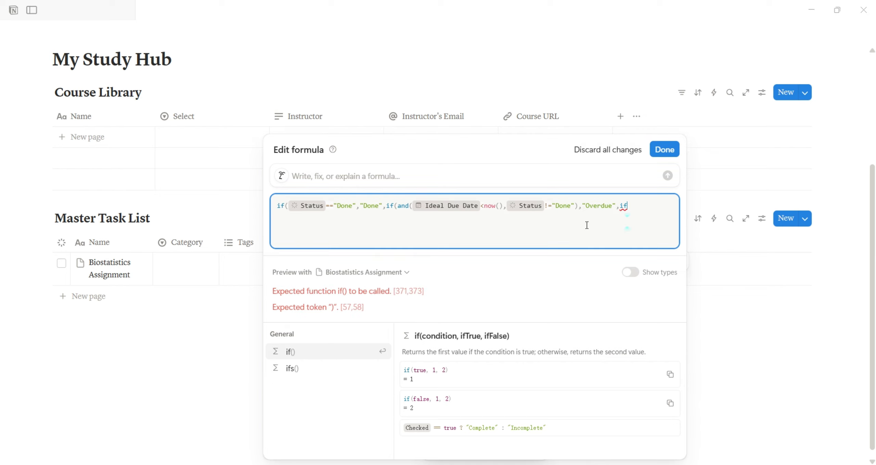
text(()
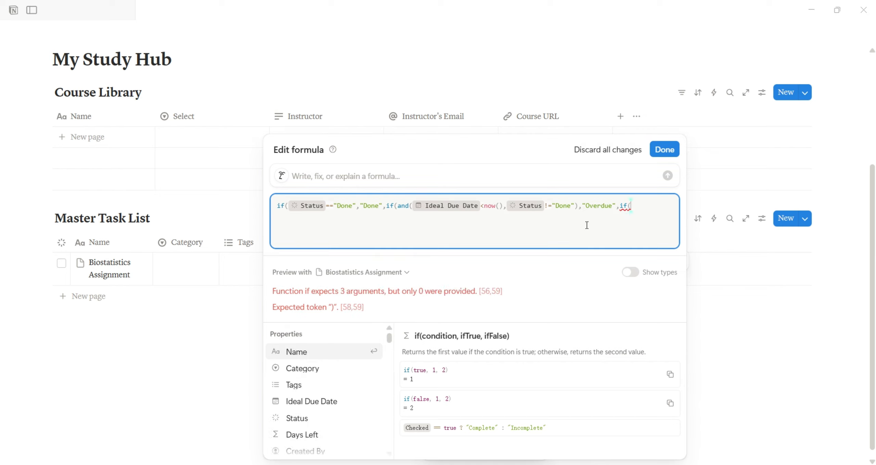
text(date)
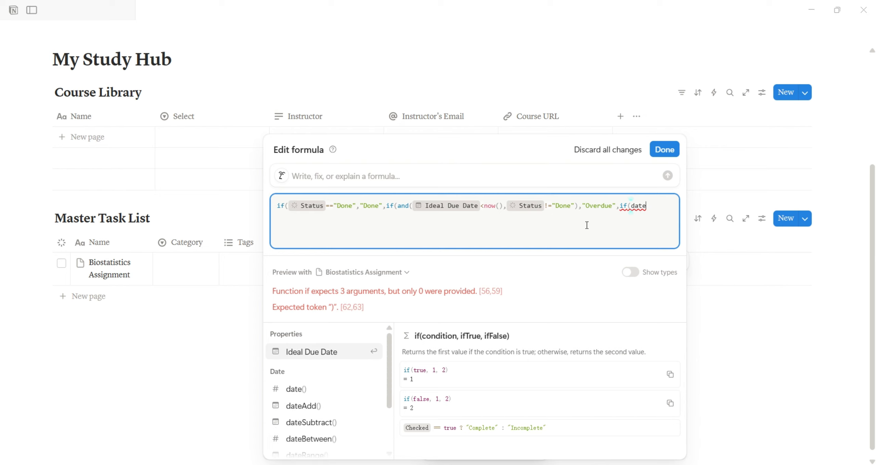
text(B)
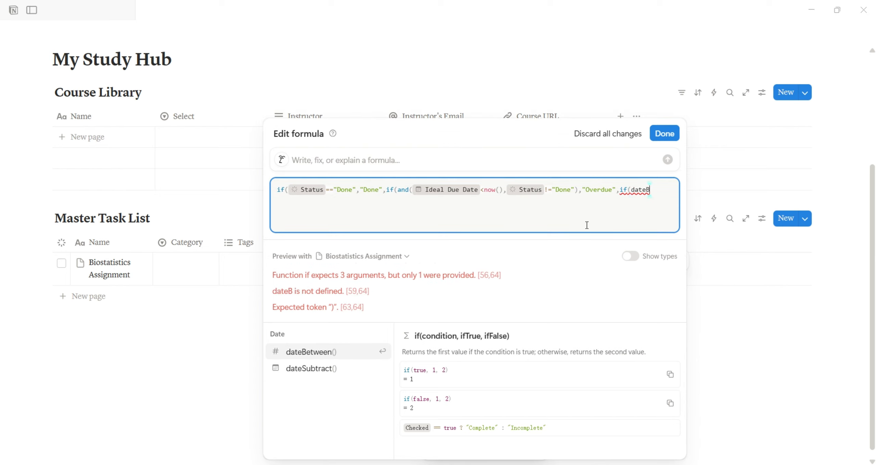
text(etwe)
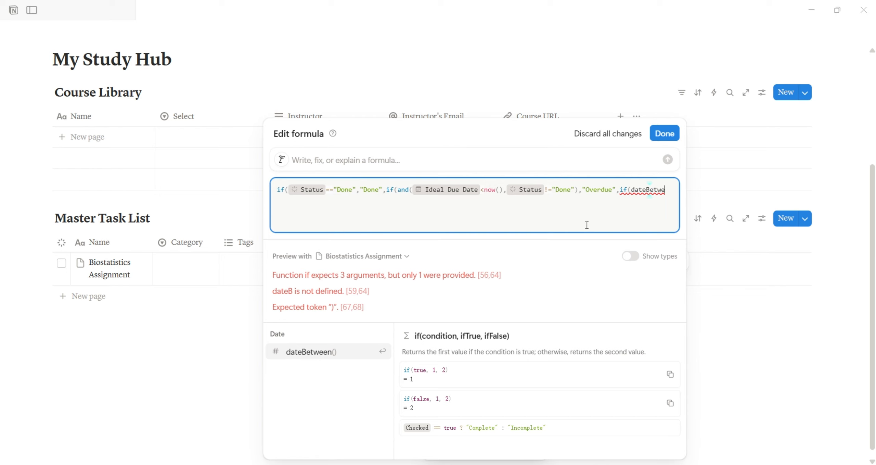
text(en)
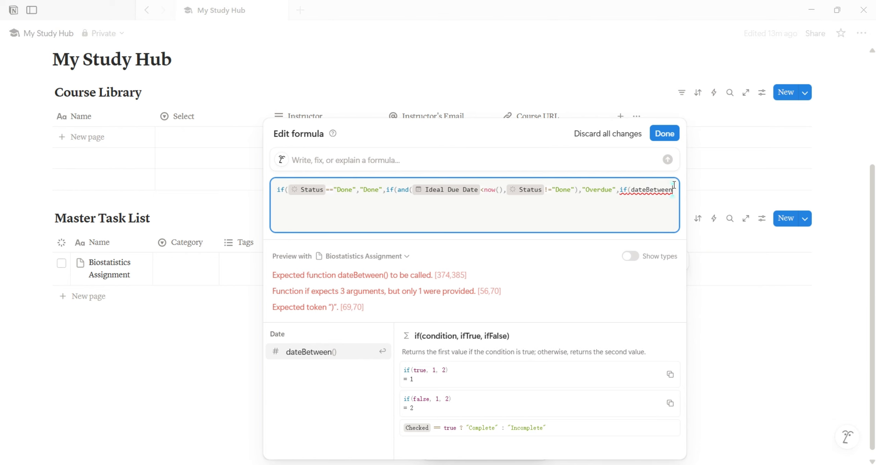
text(()
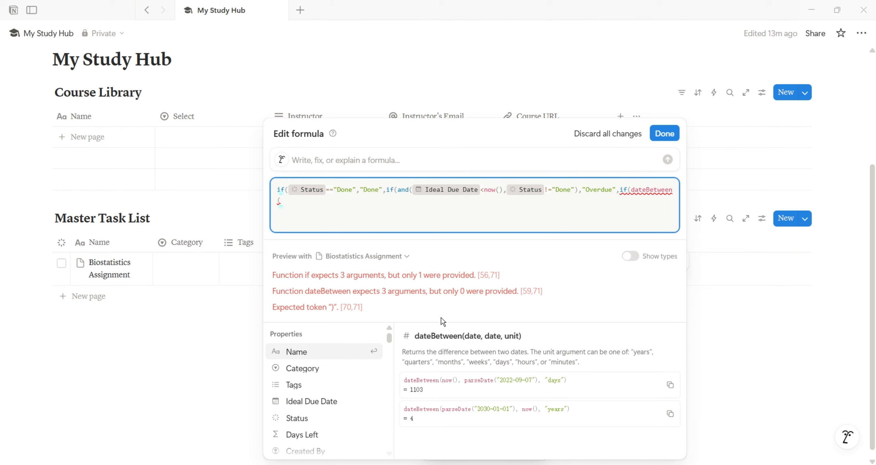
Step: Give dateBetween the arguments Ideal Due Date, now() and "day", close it, and test for ==0
click(308, 401)
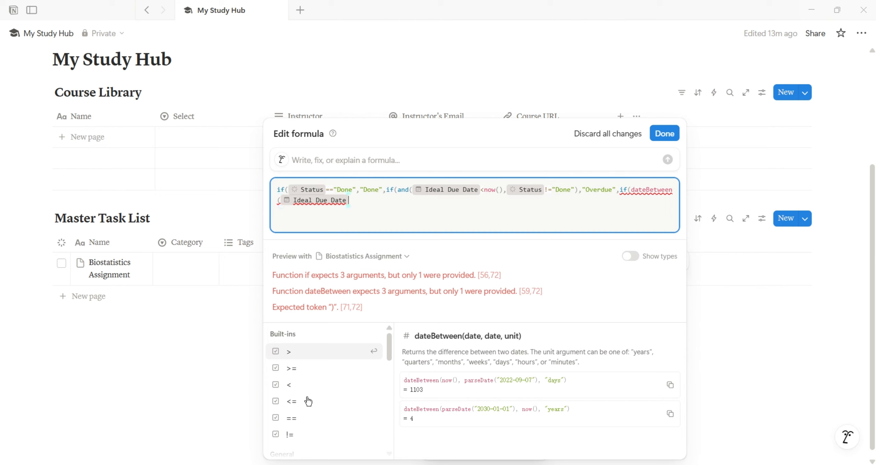
text(,)
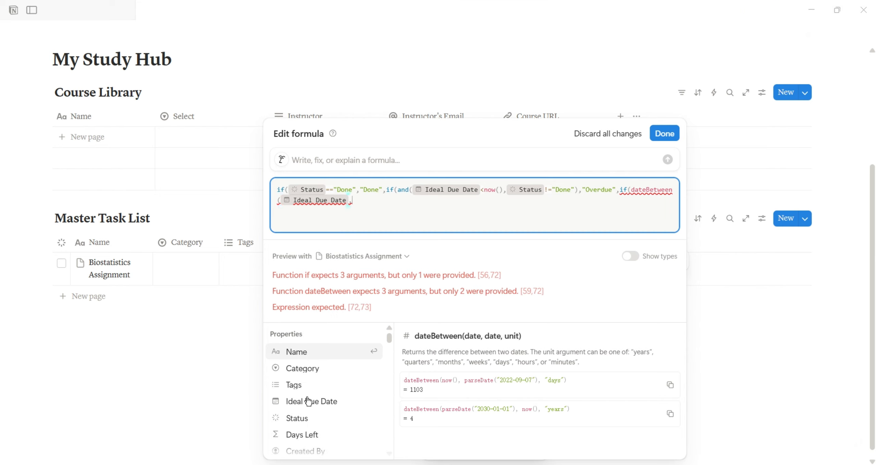
text(now()
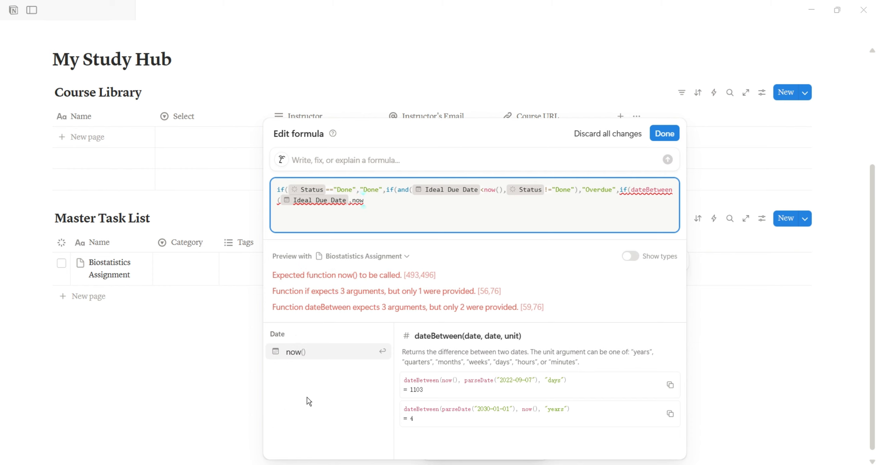
text())
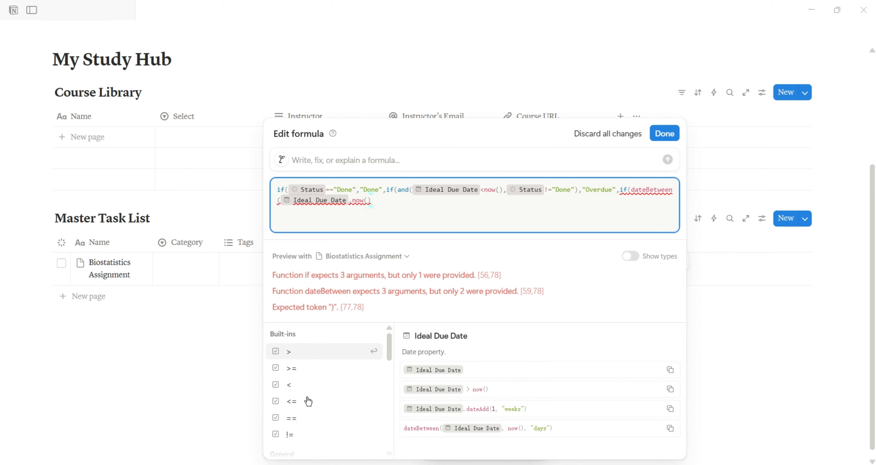
text(,)
text("day)
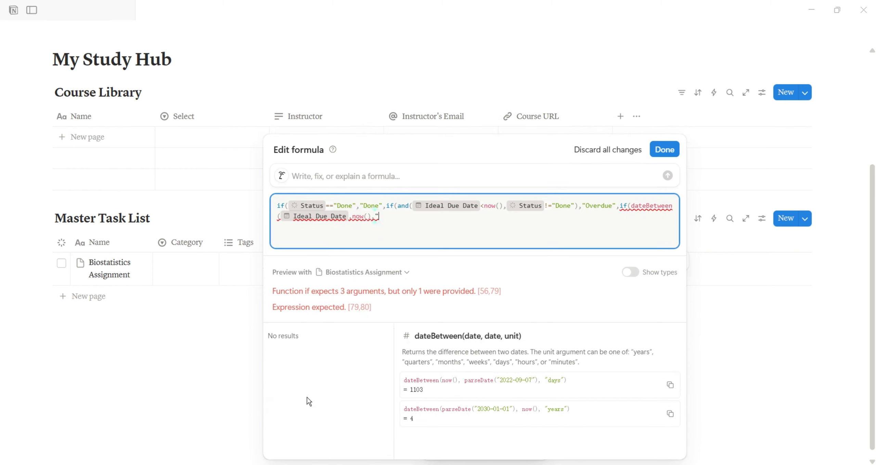
text(")
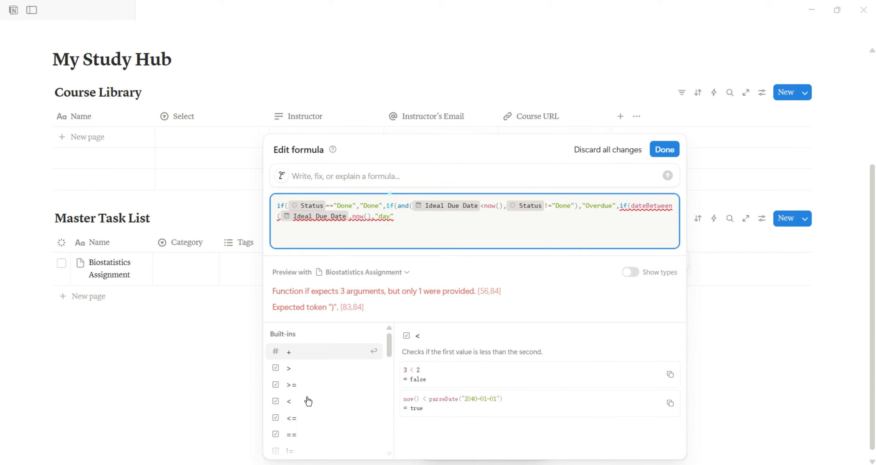
text()==0)
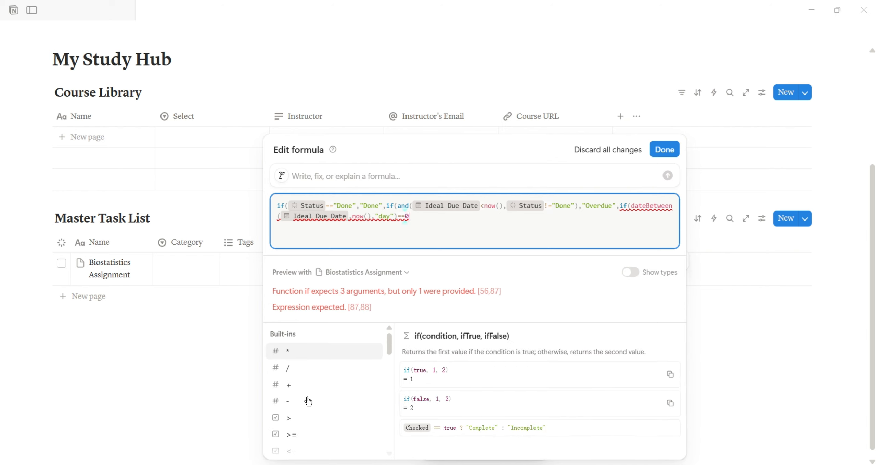
Step: Make this if return "Today" when the day difference is zero, followed by a comma
text(,")
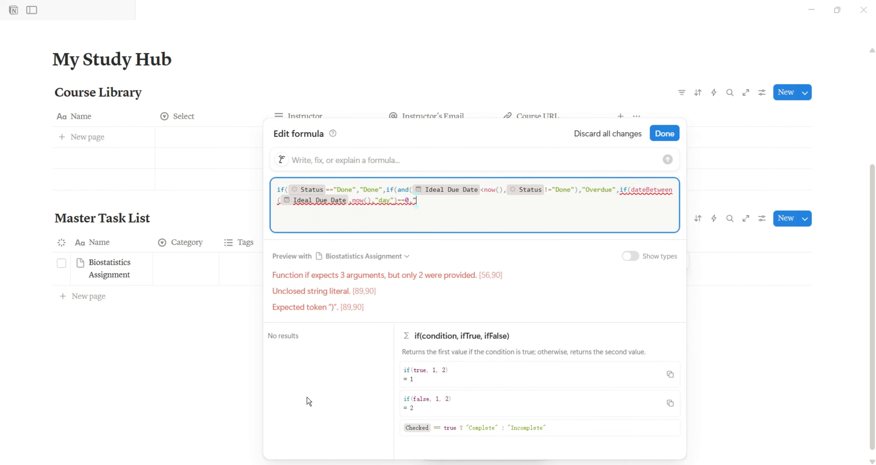
text(Today")
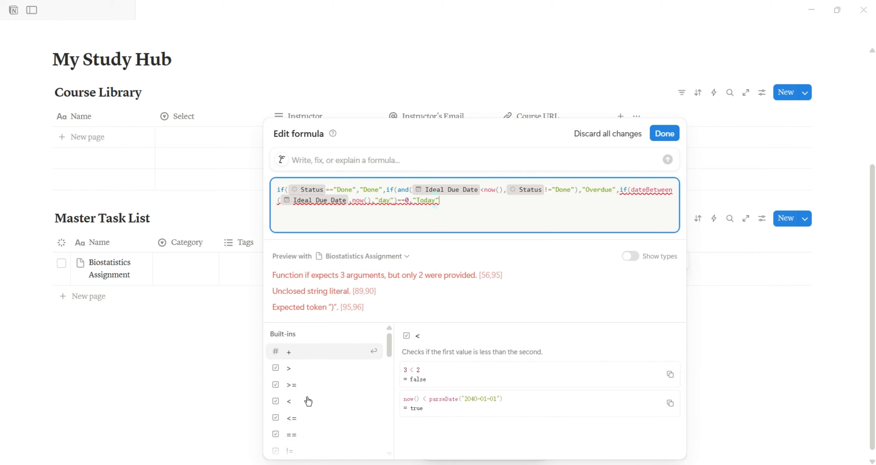
text(,)
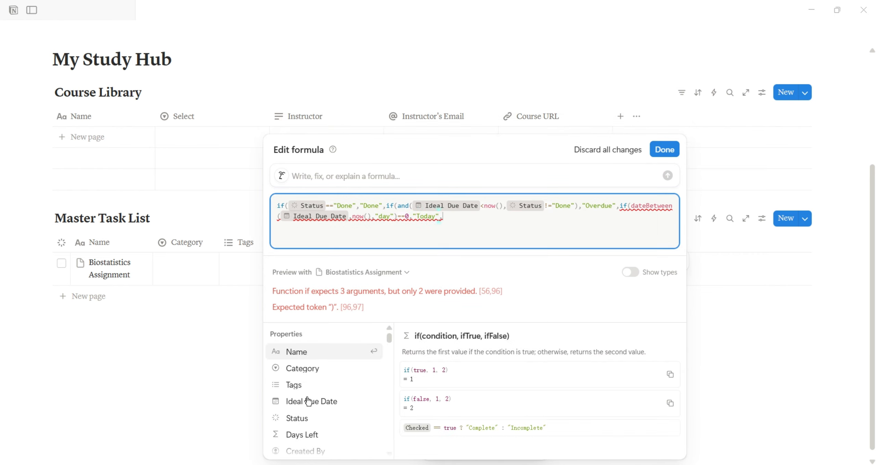
Step: Add a final nested if( with the condition Ideal Due Date>now() to the Timeline formula, followed by a comma
text(if)
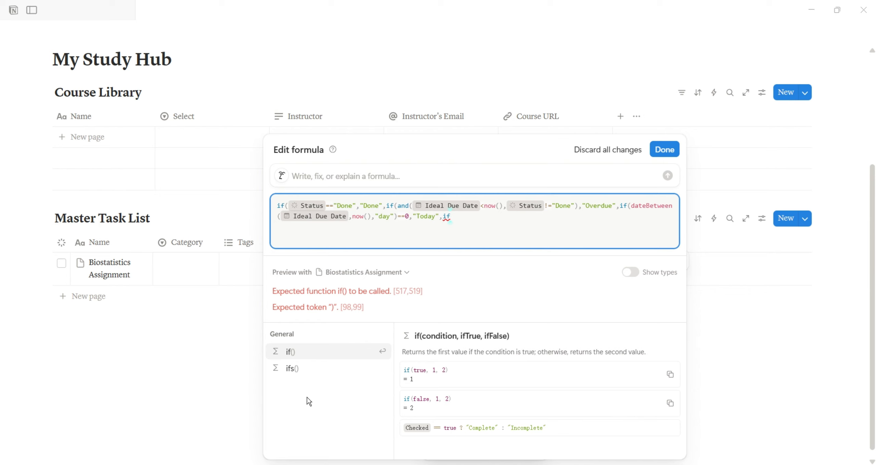
text(()
click(308, 403)
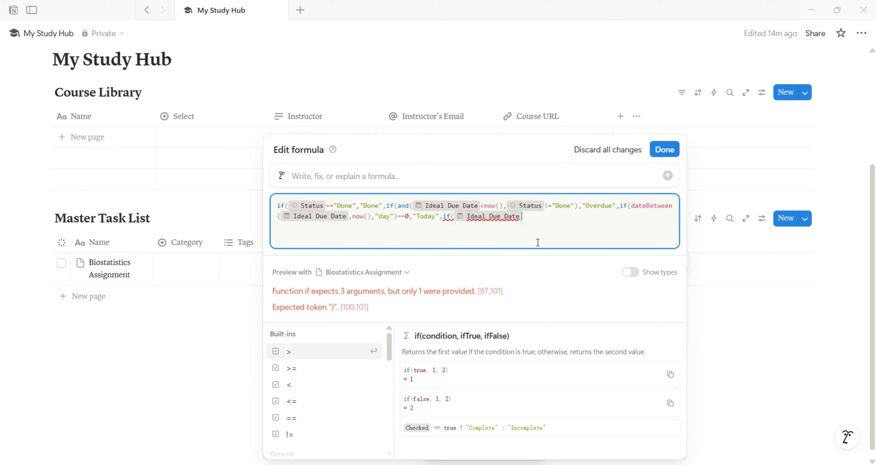
text(>)
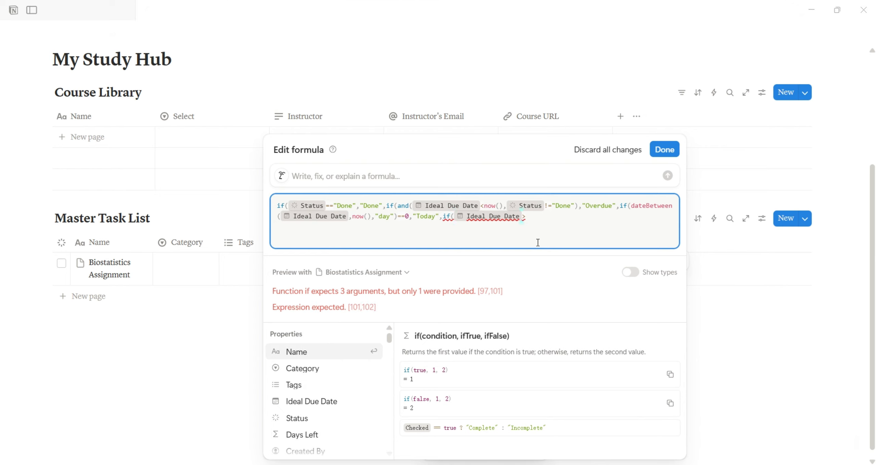
text(now)
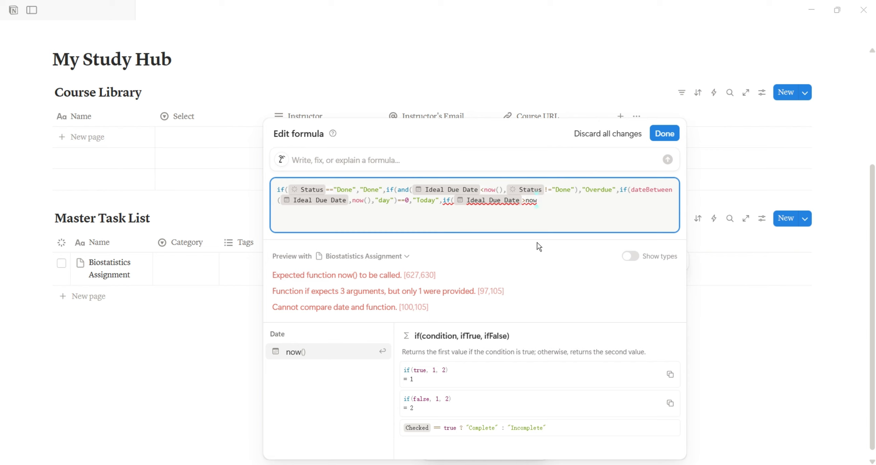
text((),)
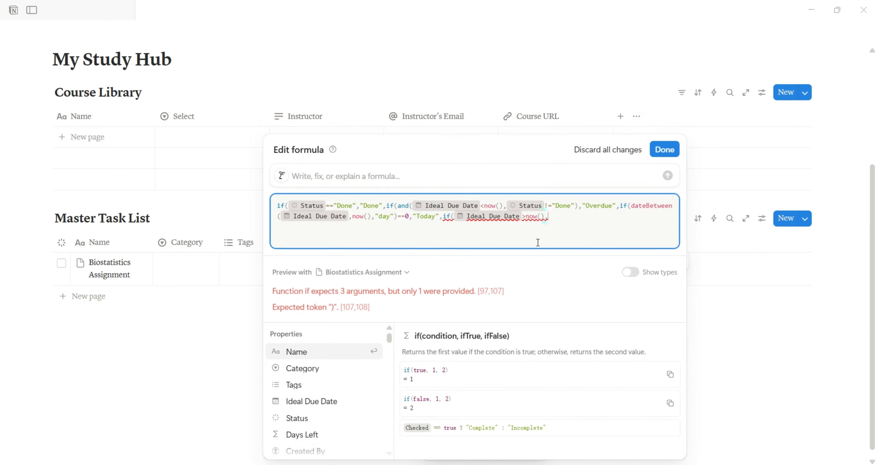
Step: Make the last if return "Upcoming" when true and "No Due Date" otherwise
text("U)
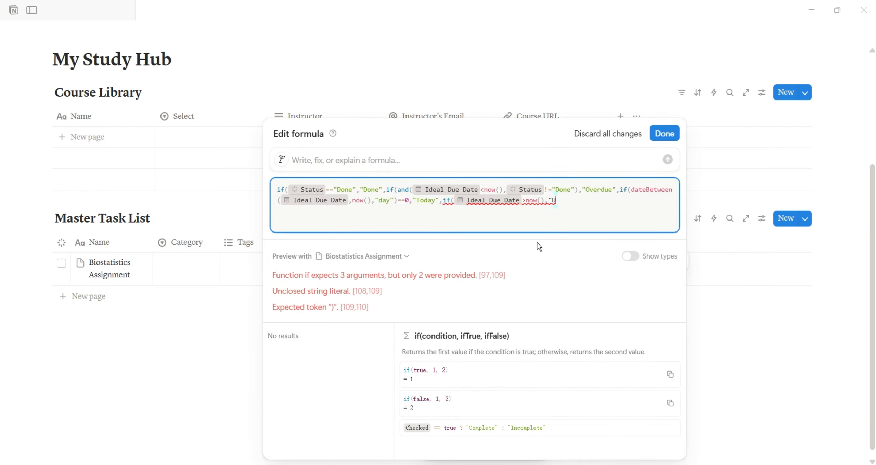
text(pcoming")
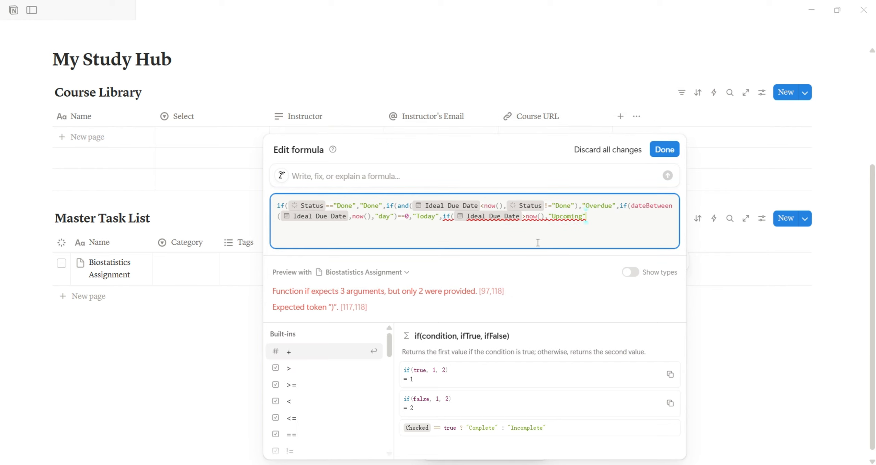
text(,")
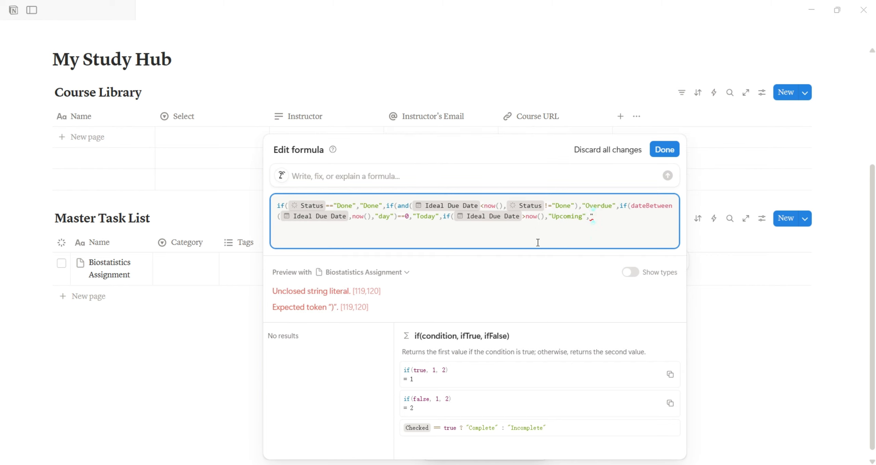
text(No Due Date")
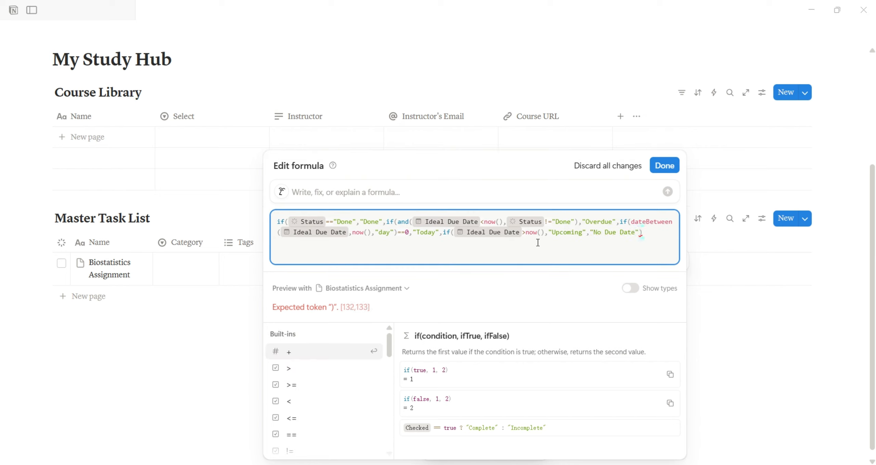
Step: Close the four open if brackets and save the Timeline formula
text()))))
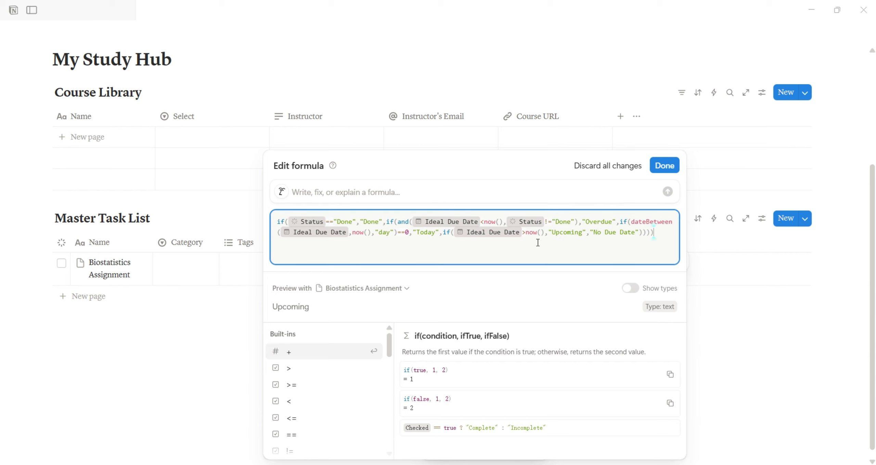
click(662, 170)
click(581, 317)
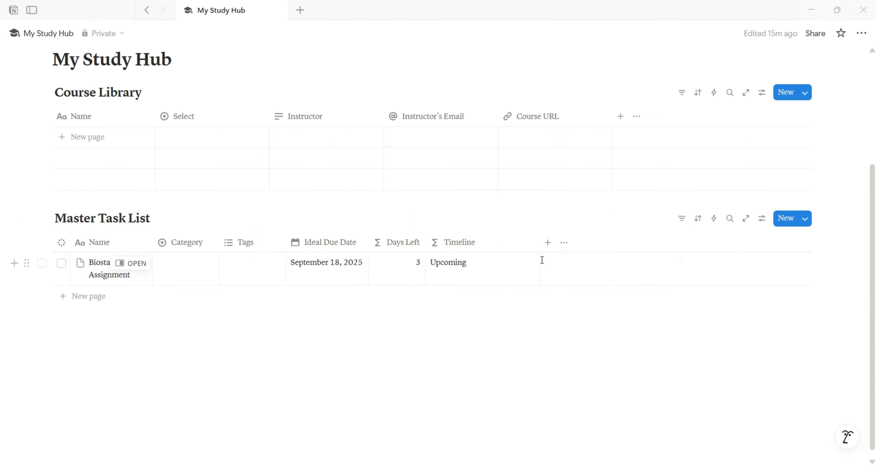
Step: Narrow the Timeline column in the Master Task List to fit its contents
click(548, 242)
click(496, 313)
drag(539, 242, 489, 240)
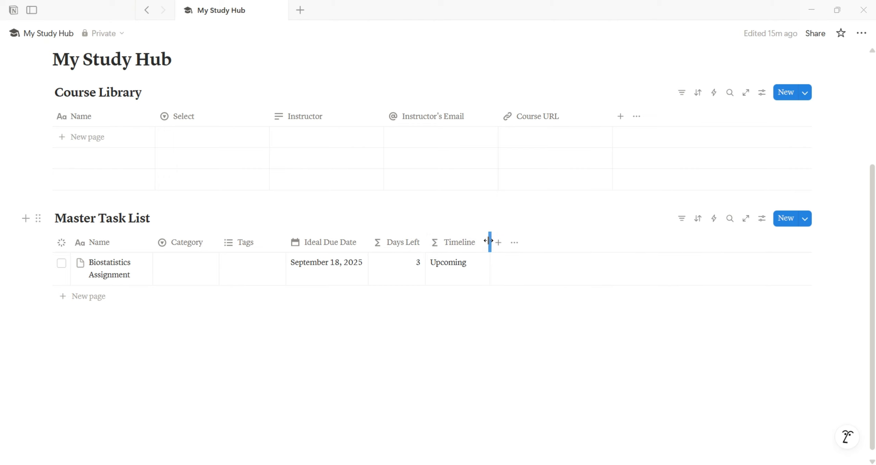
Step: Add a Number property named "Recur Interval" to the Master Task List after Timeline
click(497, 243)
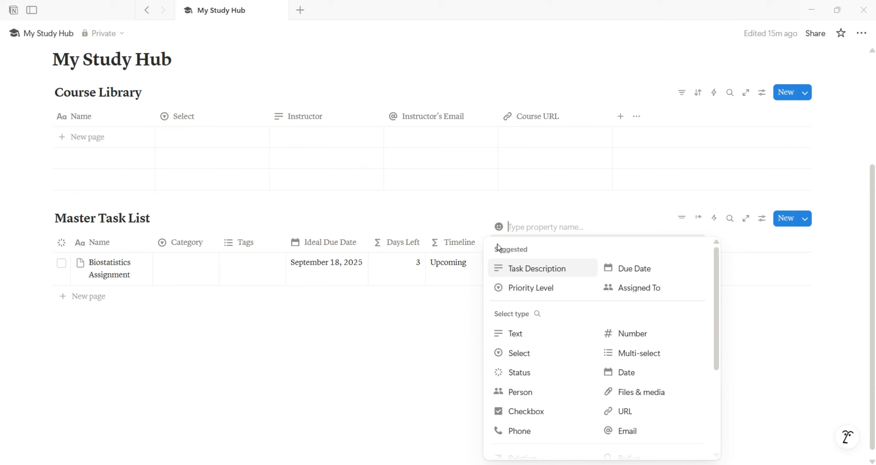
click(619, 334)
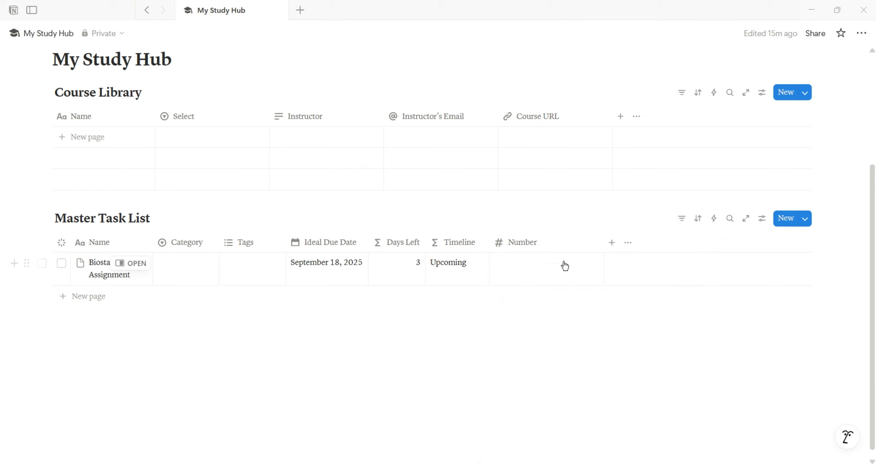
click(544, 243)
drag(548, 222, 516, 223)
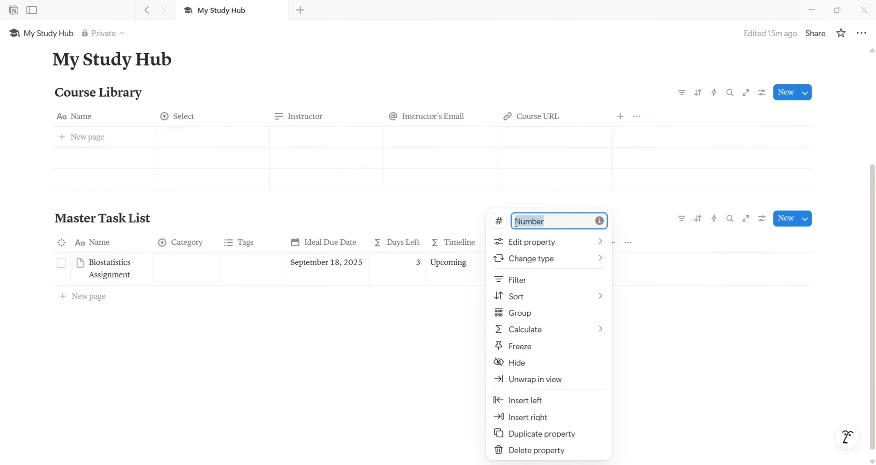
text(Recur In)
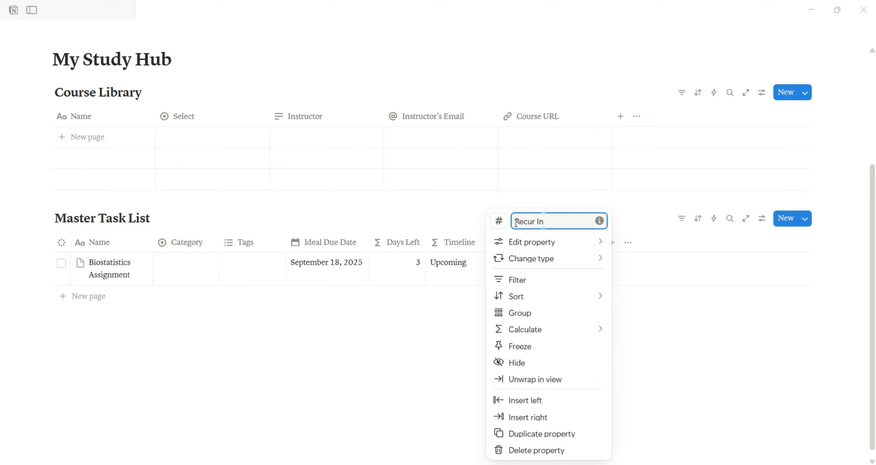
text(terval)
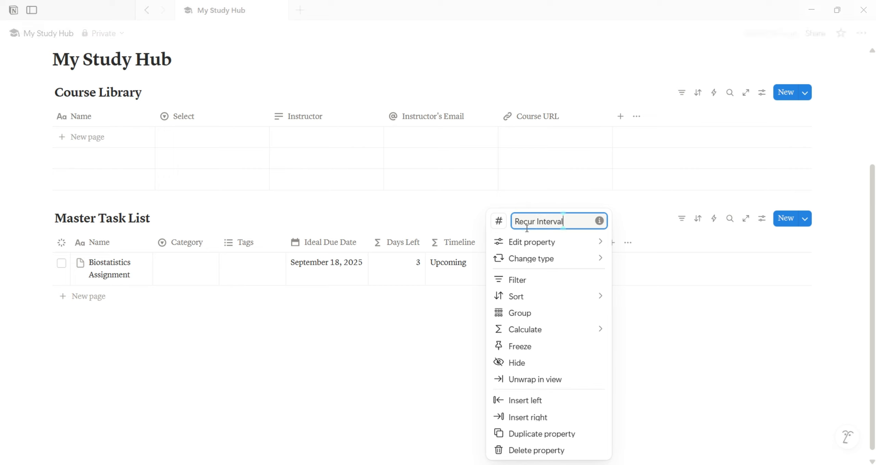
click(456, 326)
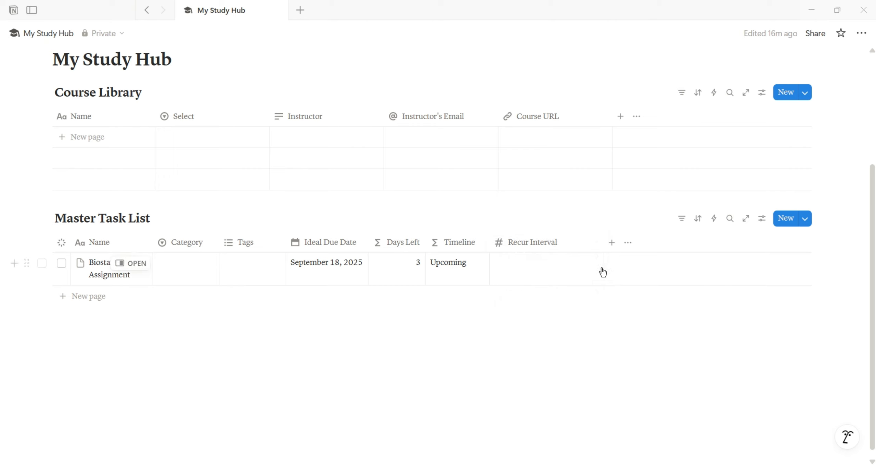
Step: Narrow the Recur Interval column and add a Select property named "Recur Unit" to the Master Task List
drag(604, 242, 565, 243)
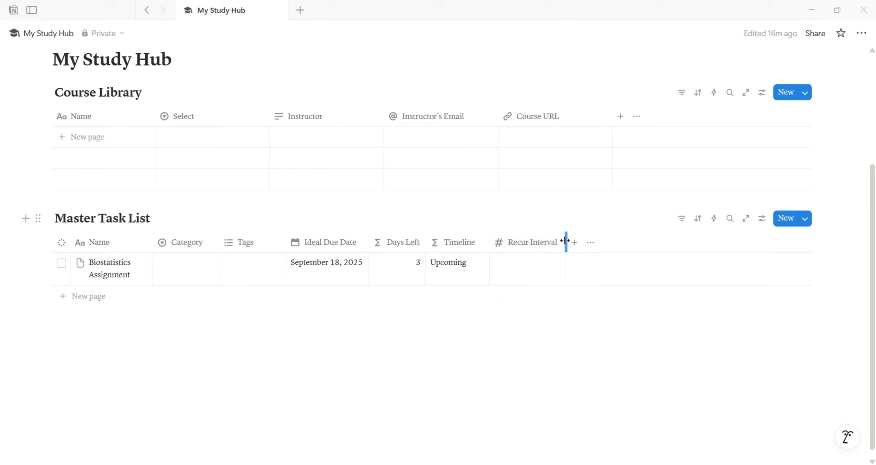
click(574, 244)
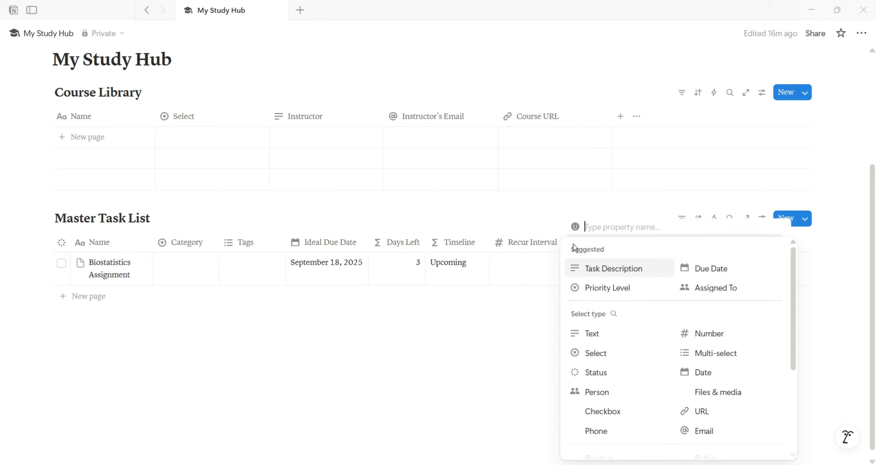
click(590, 354)
click(614, 242)
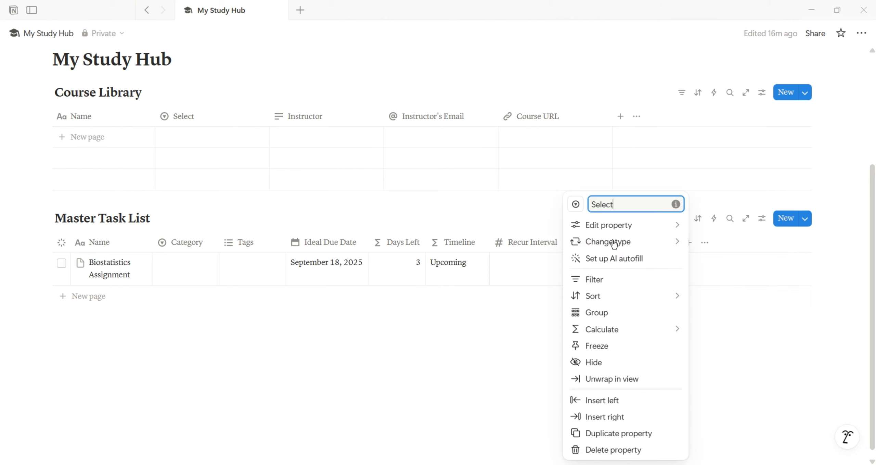
click(625, 205)
key(BackSpace)
key(BackSpace)
key(BackSpace)
key(BackSpace)
key(BackSpace)
key(BackSpace)
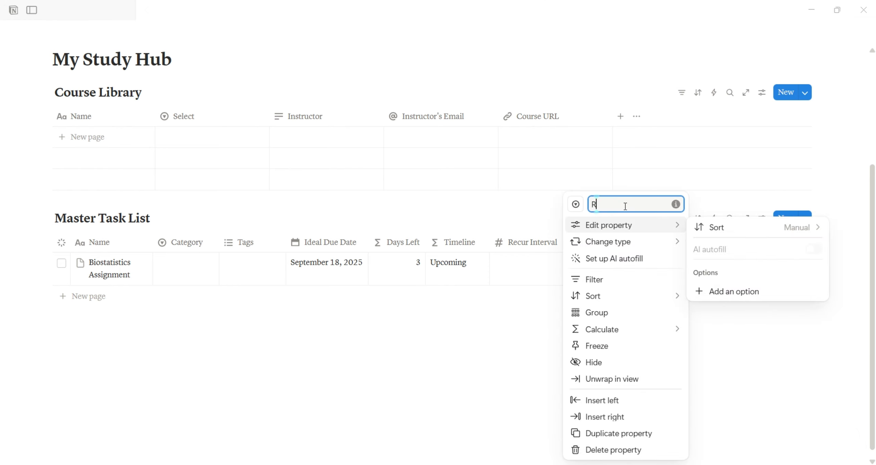
text(Recur Unit)
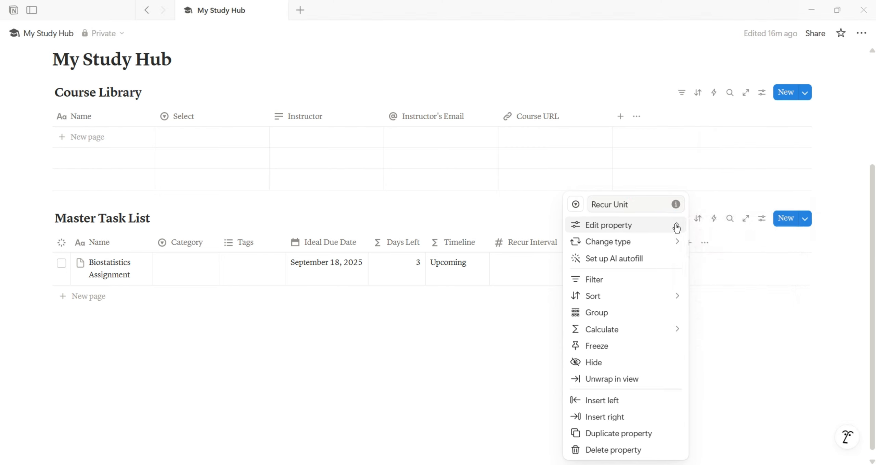
Step: Add the options "days" and "weeks" to the Recur Unit property
mouse_move(677, 228)
click(716, 291)
text(da)
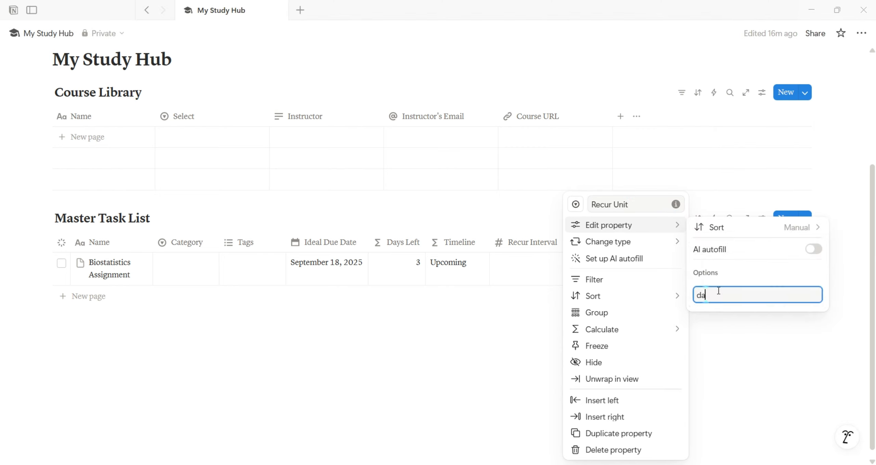
text(ys)
key(Return)
text(weee)
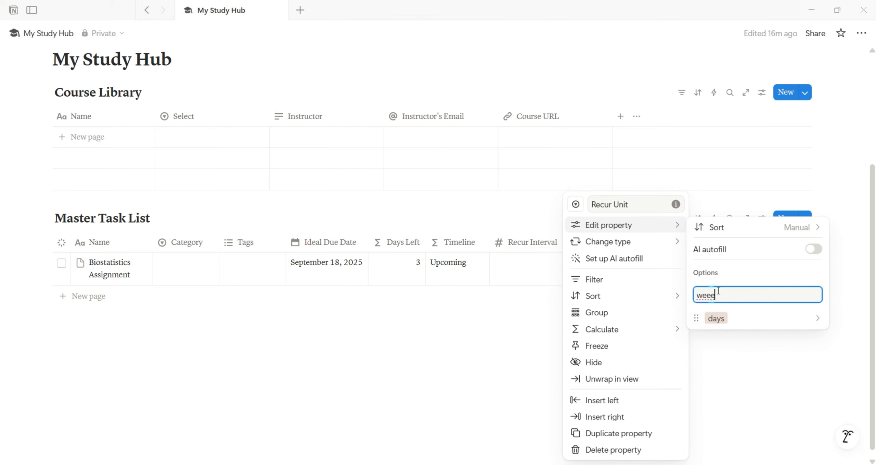
key(BackSpace)
text(ks)
key(Return)
Step: Add the options "months", "quarters" and "years" to Recur Unit and finish editing the property
text(months)
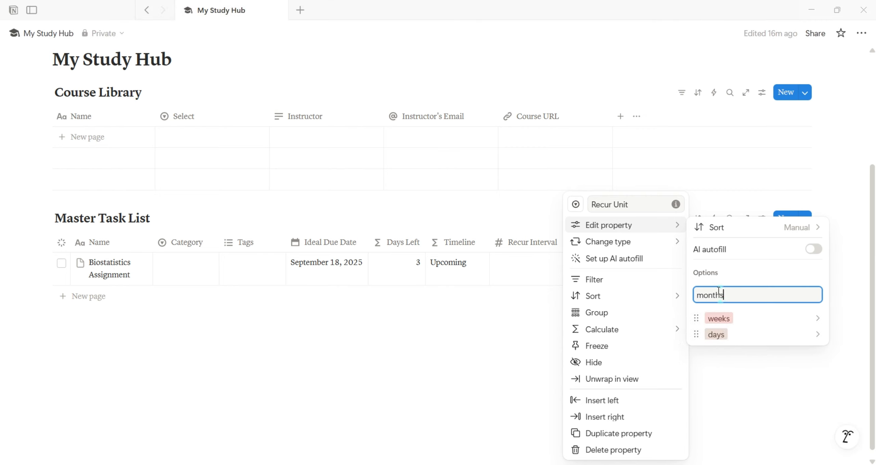
key(Return)
text(quarters)
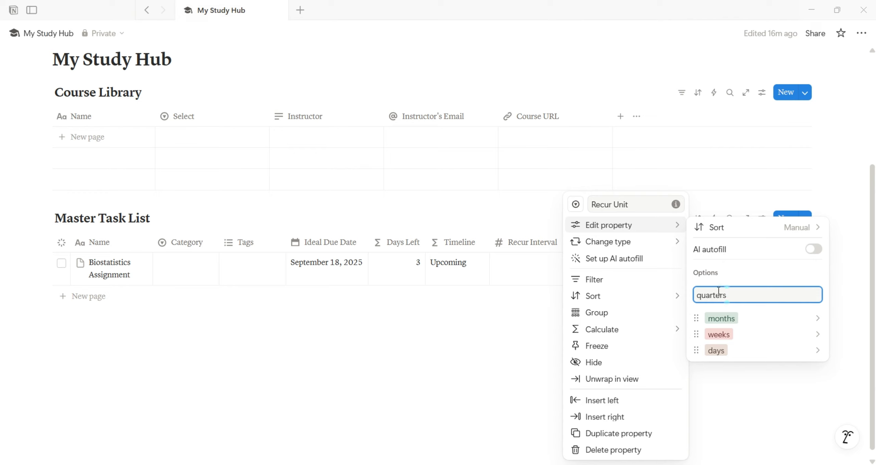
key(Return)
text(year)
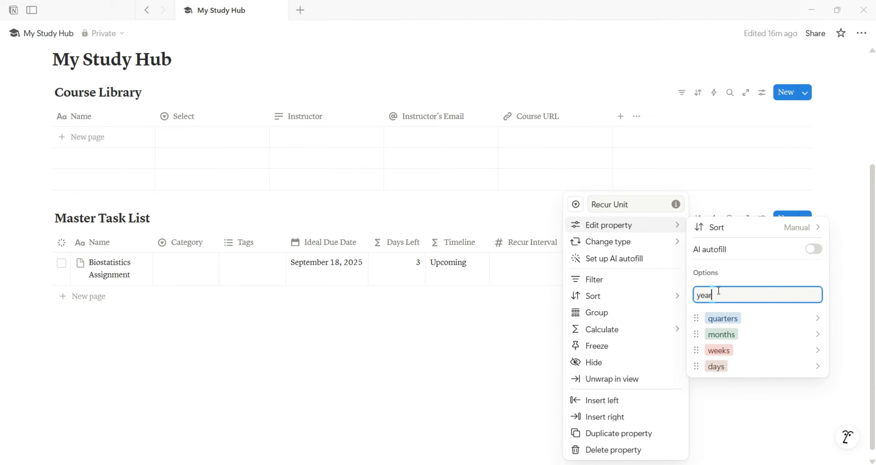
text(s)
key(Return)
key(Escape)
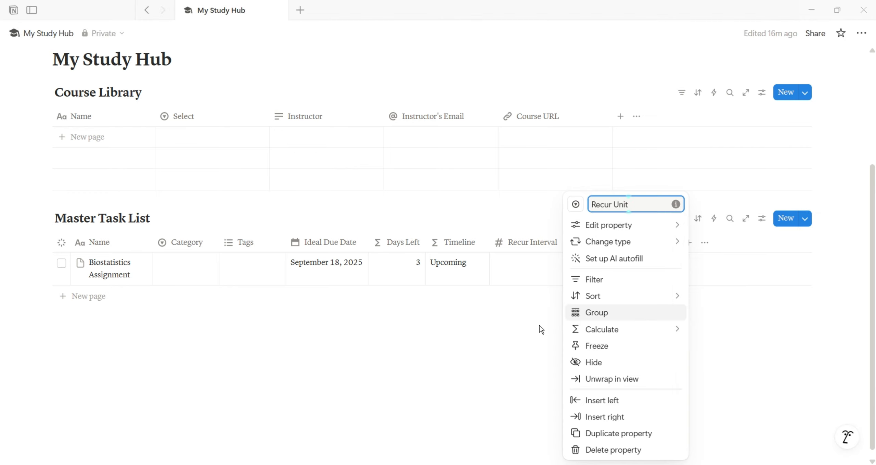
key(Escape)
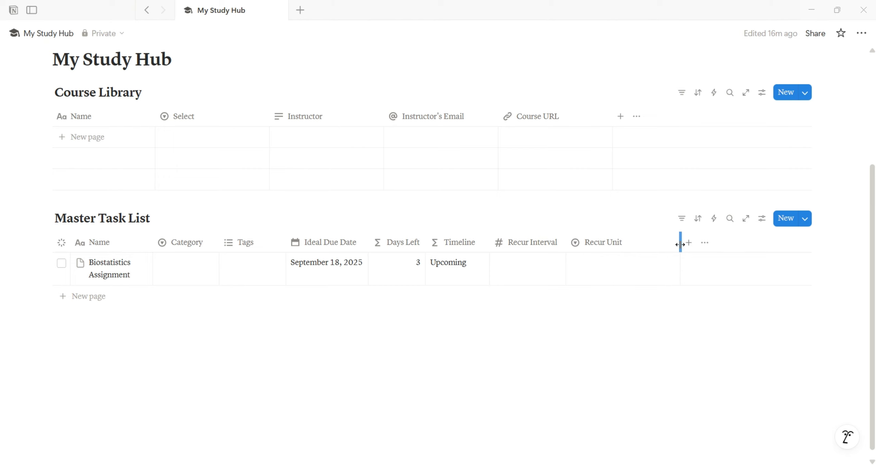
Step: Narrow the Recur Unit column and add a Formula property named "Next Due Date" to the Master Task List
drag(681, 240, 629, 244)
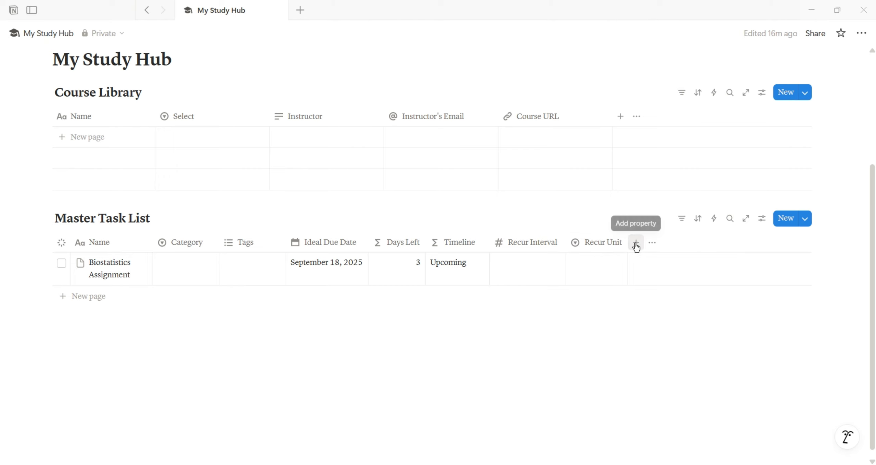
click(635, 243)
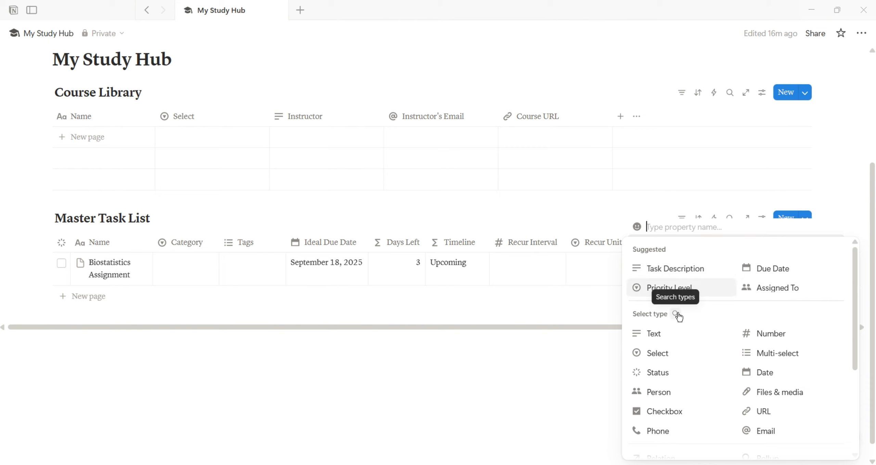
drag(855, 291, 837, 370)
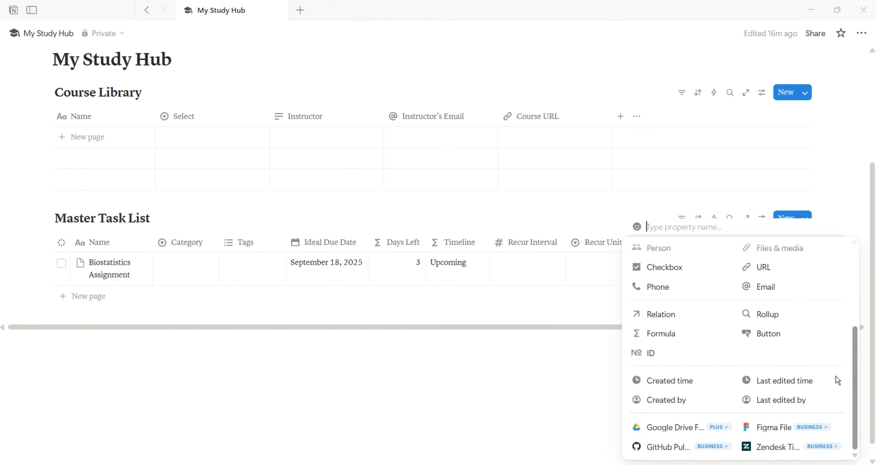
drag(854, 391, 854, 375)
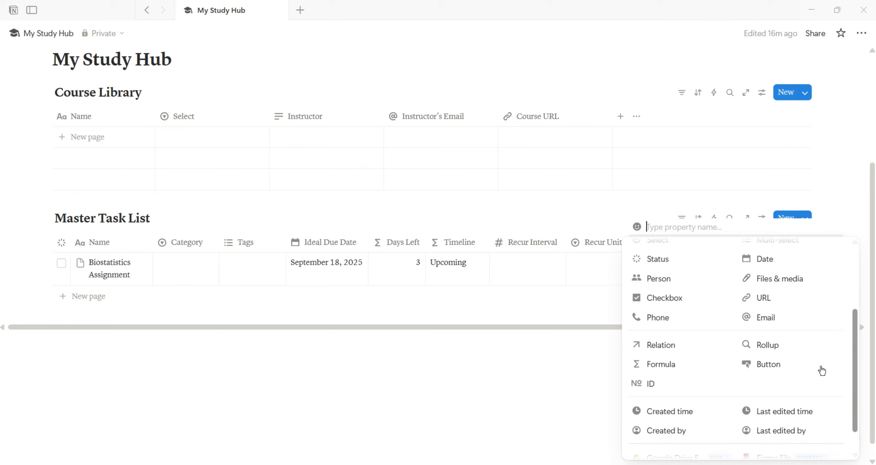
click(682, 364)
click(673, 244)
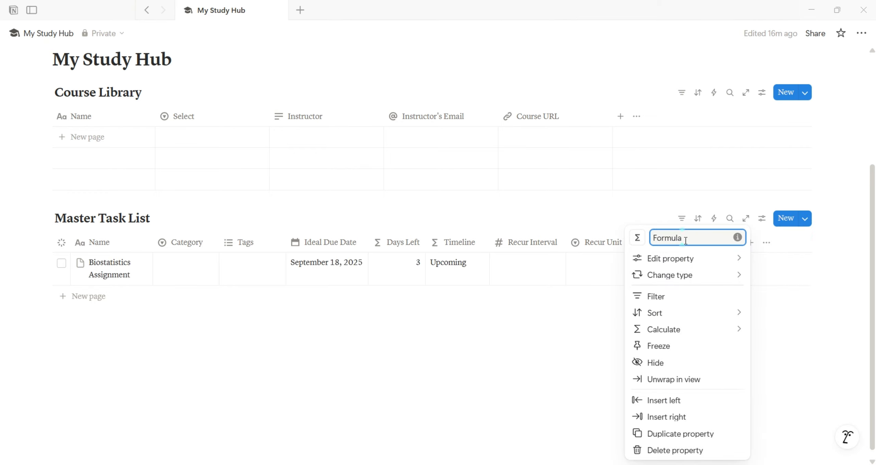
drag(683, 239, 658, 241)
text(Next Due Date)
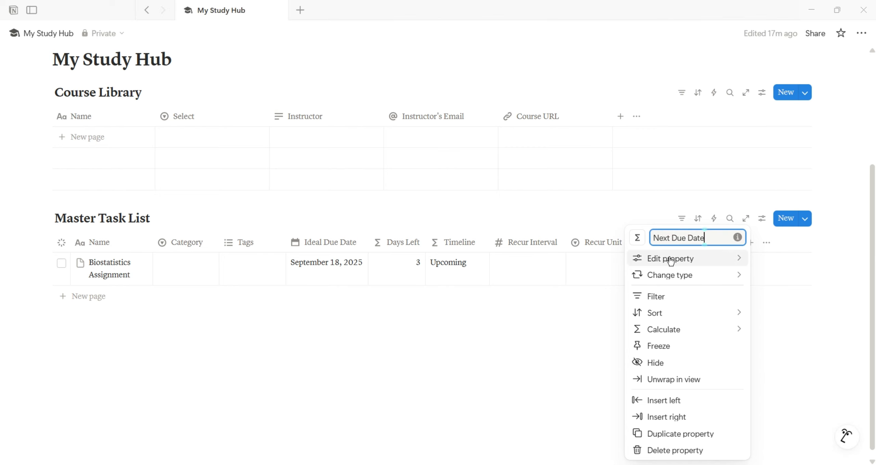
Step: Start the Next Due Date formula with dateAdd( and the Ideal Due Date property as its first argument
mouse_move(665, 257)
click(572, 258)
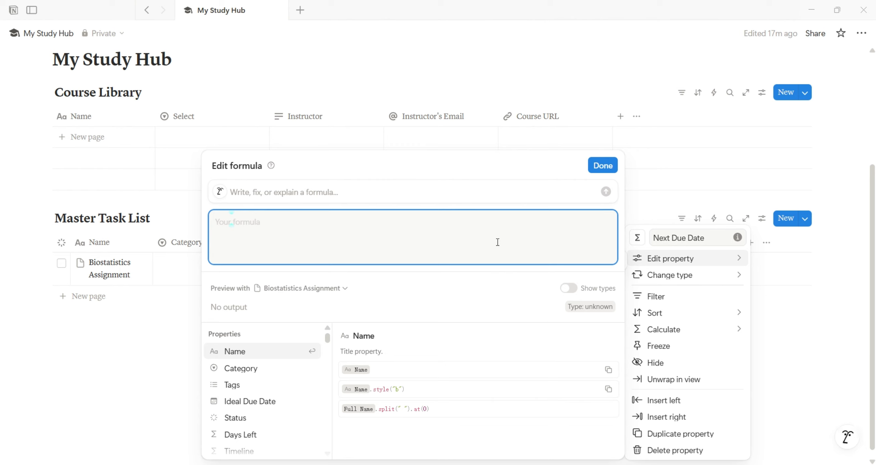
text(date)
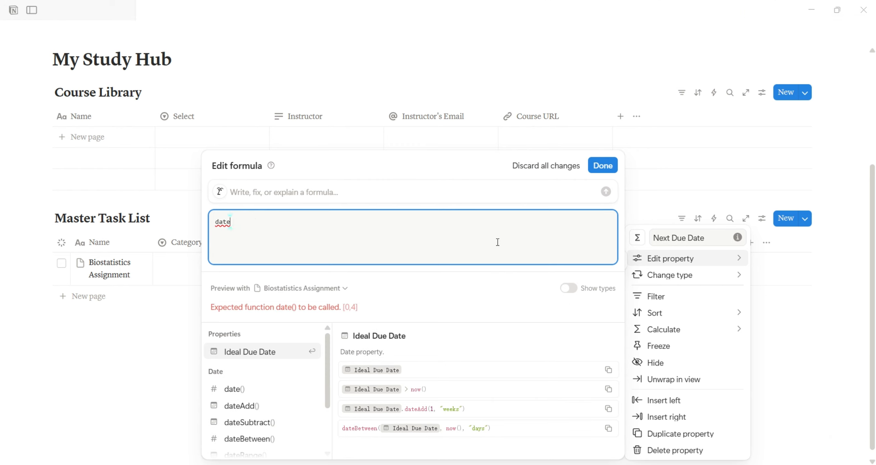
text(Add()
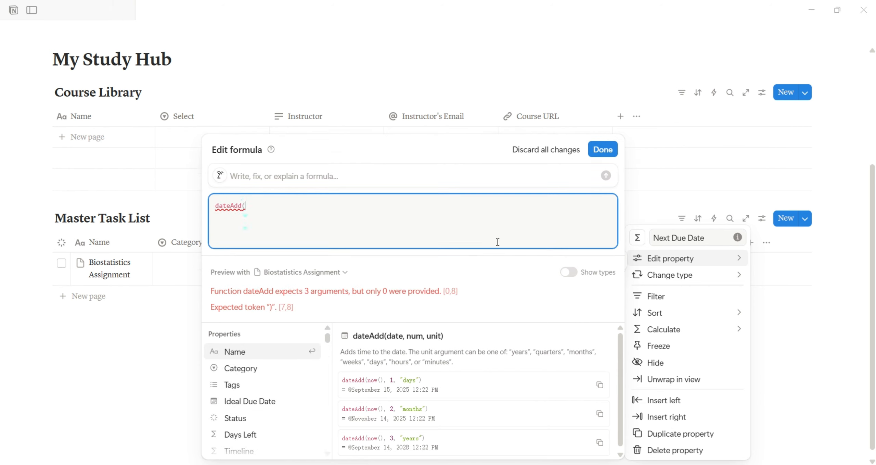
click(270, 402)
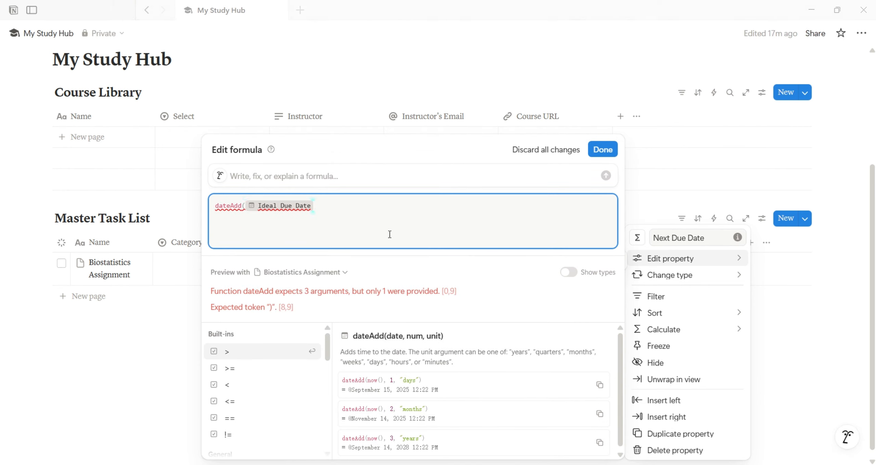
text(,)
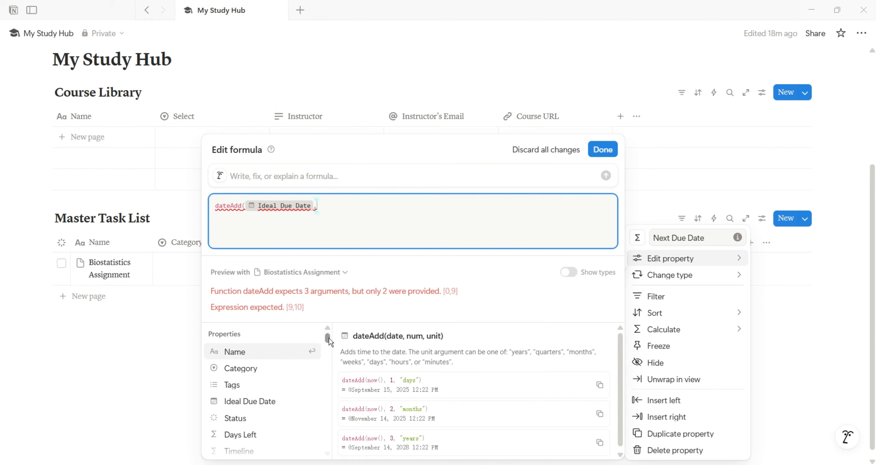
Step: Add Recur Interval and Recur Unit as the remaining dateAdd arguments, close the bracket and save the Next Due Date formula
scroll(329, 338, down, 5)
scroll(329, 342, up, 3)
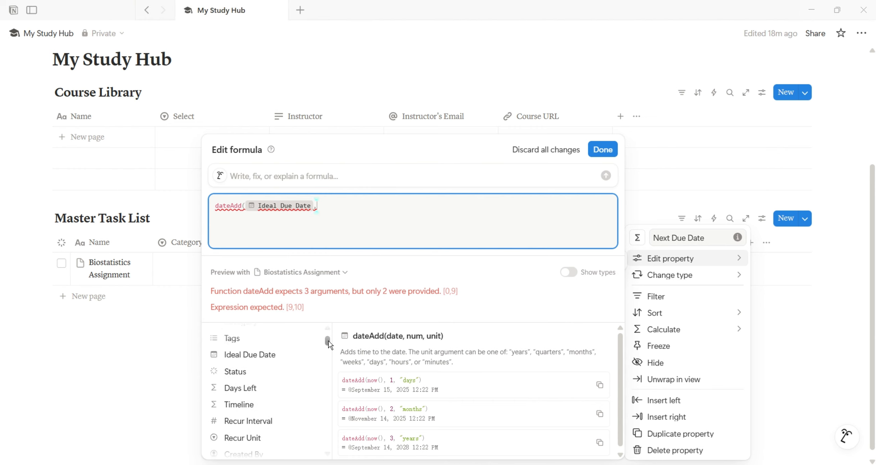
click(285, 421)
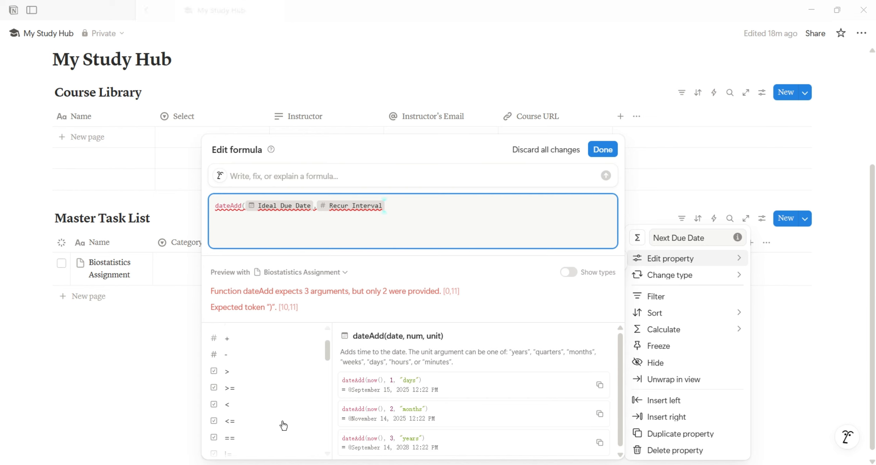
text(,)
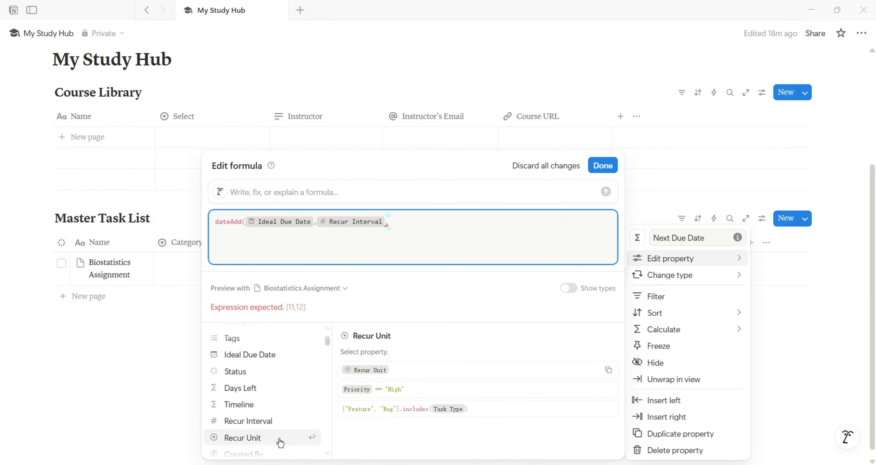
click(279, 439)
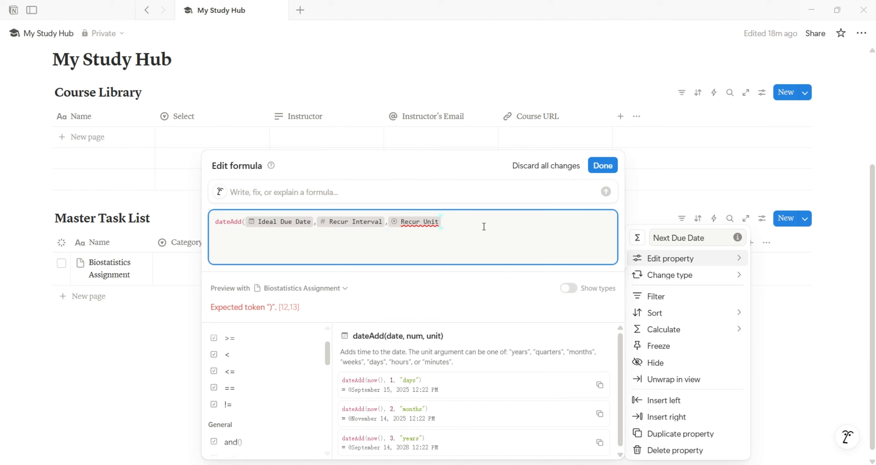
text())
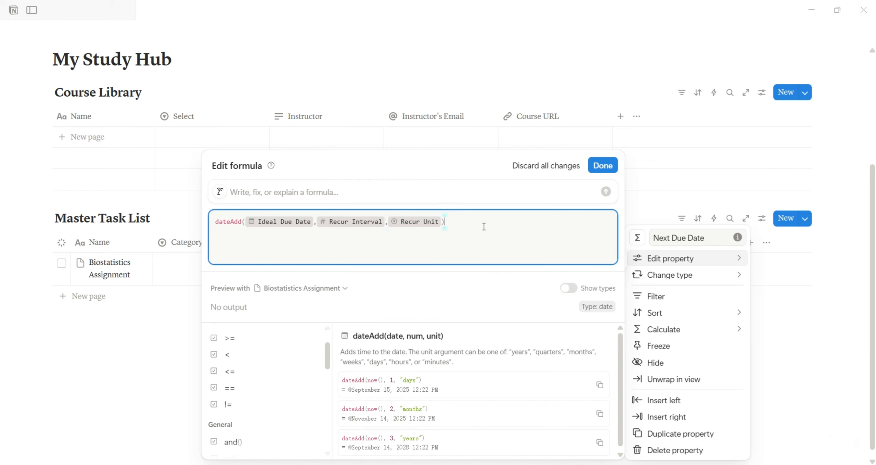
click(609, 166)
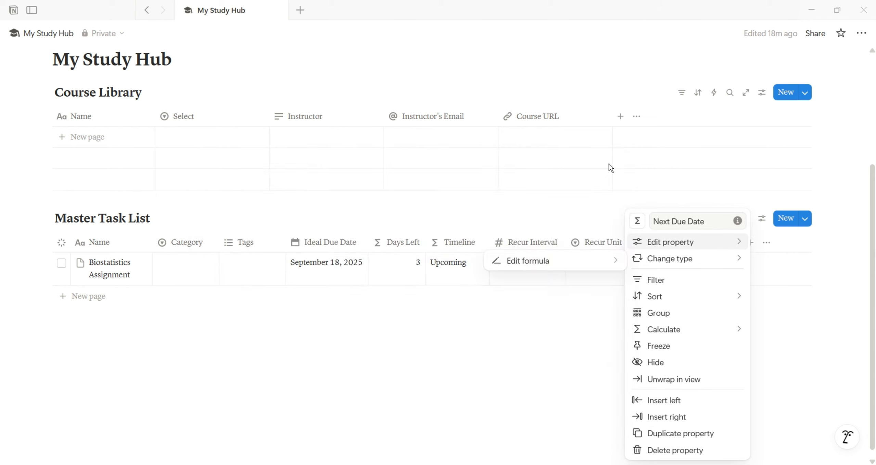
click(554, 325)
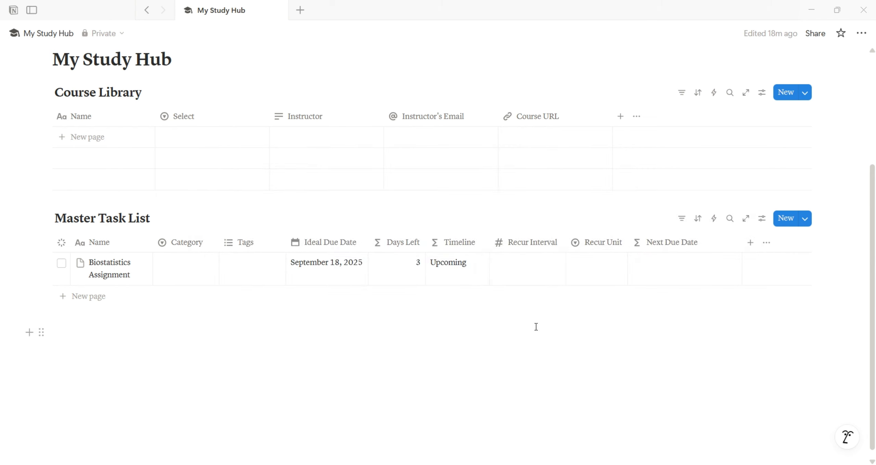
Step: Add a task named "Clean my room" to the Master Task List and set its category to Personal
click(93, 300)
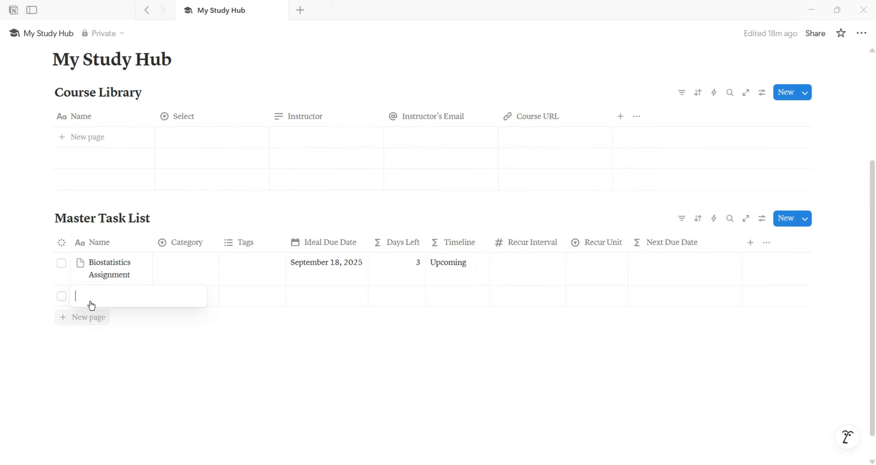
text(C)
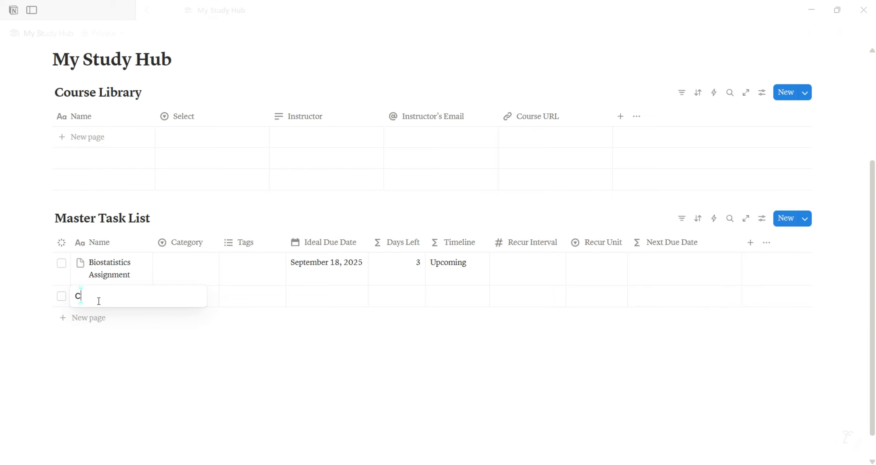
text(lean my room)
key(Return)
click(187, 297)
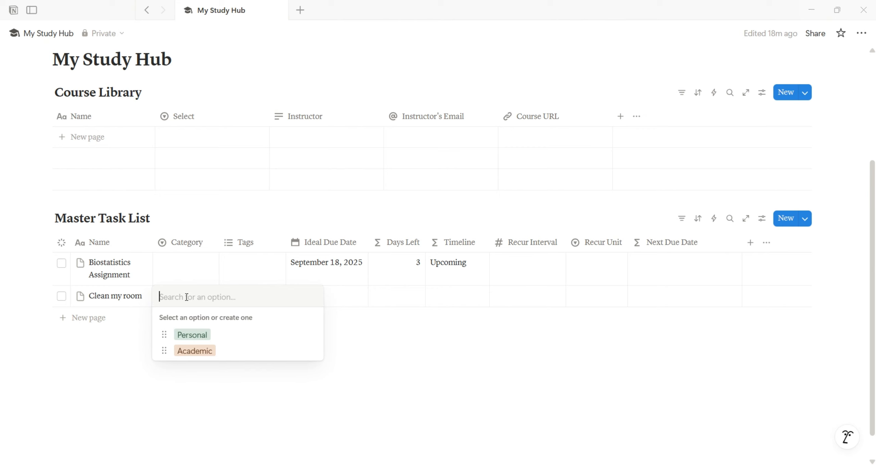
click(192, 334)
Step: Give the "Clean my room" task an Ideal Due Date of September 14, 2025, a Recur Interval of 1 and the Recur Unit weeks
click(344, 300)
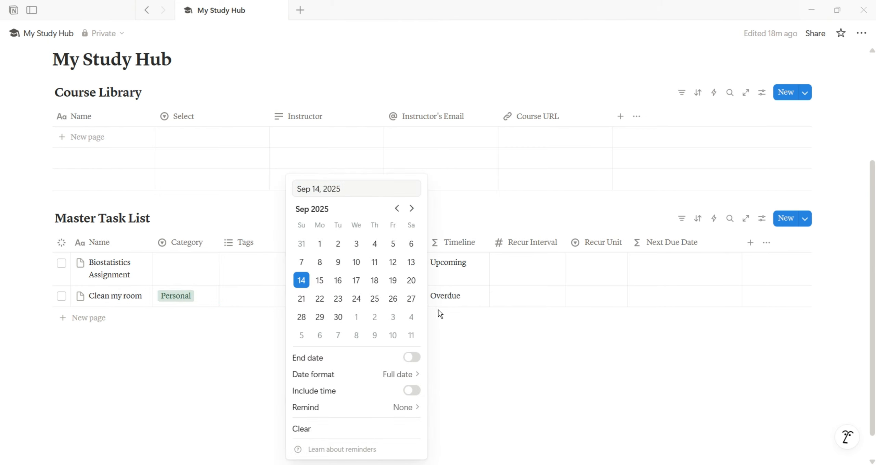
key(Escape)
click(514, 297)
text(1)
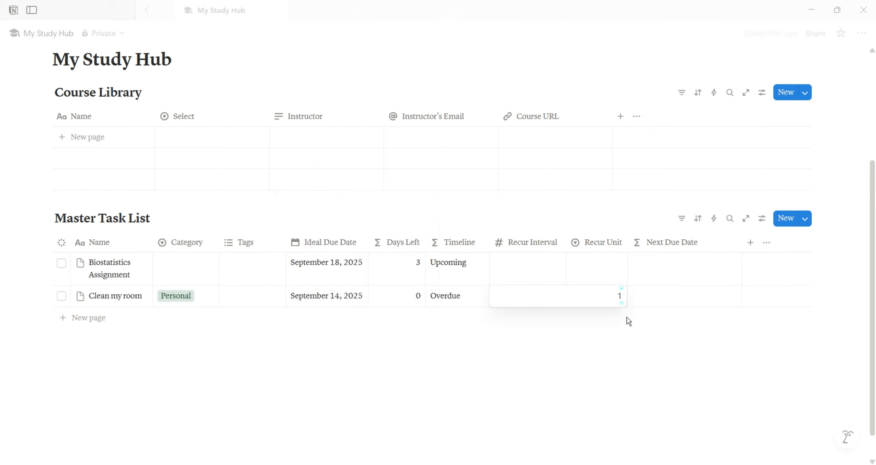
key(Return)
click(612, 297)
click(602, 385)
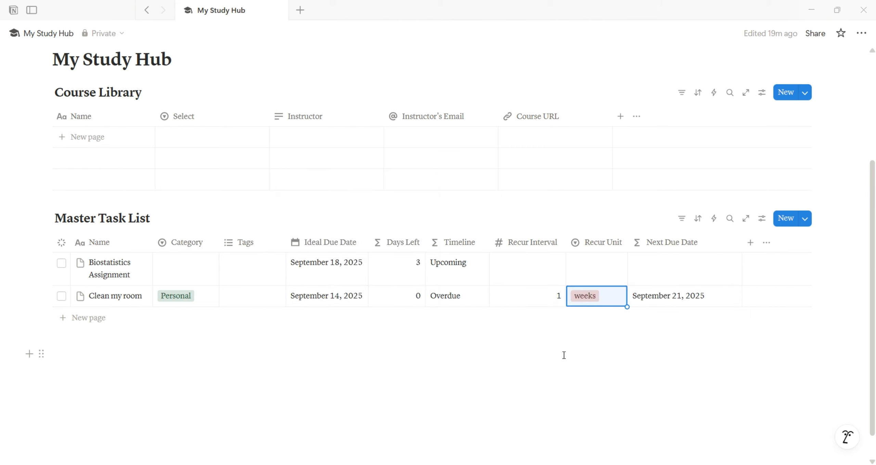
click(663, 355)
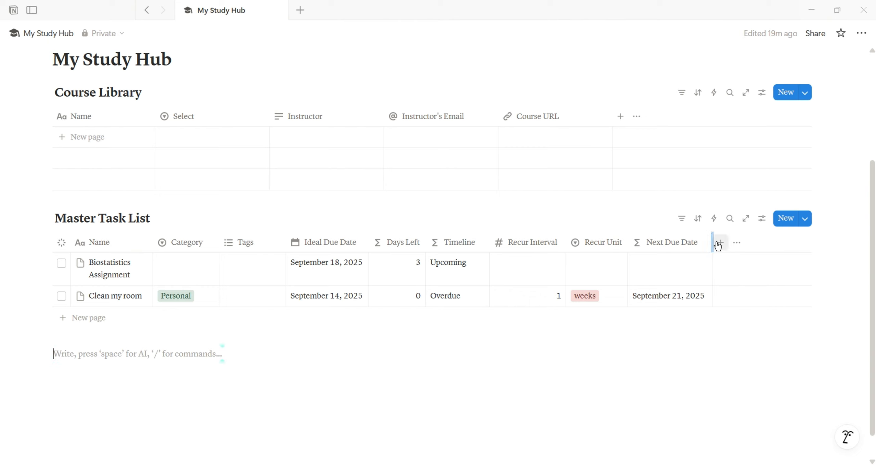
Step: Add a Button property to the Master Task List and rename it "Recur Button"
click(750, 242)
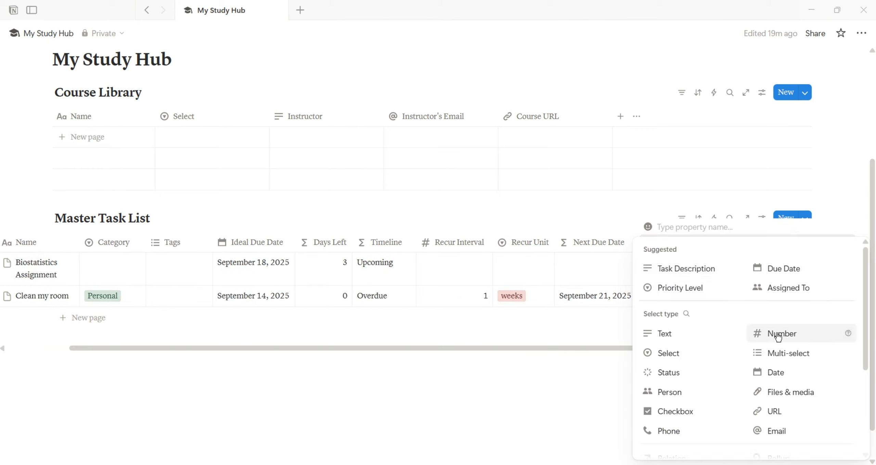
drag(863, 293, 868, 327)
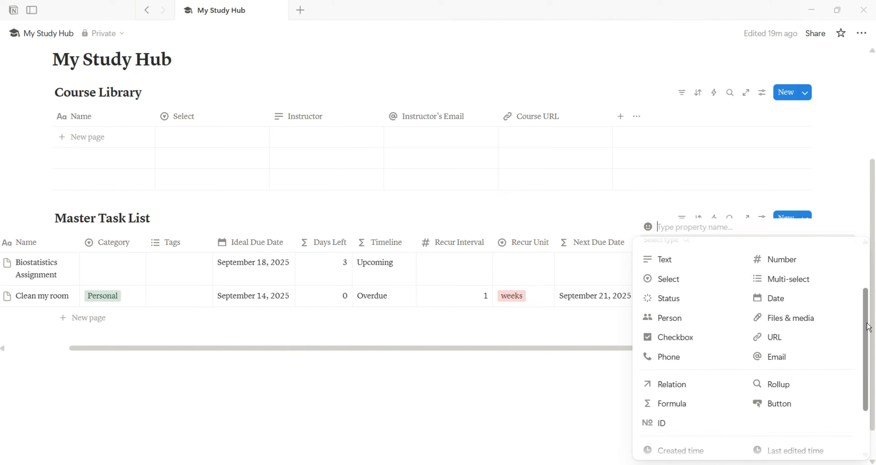
click(798, 404)
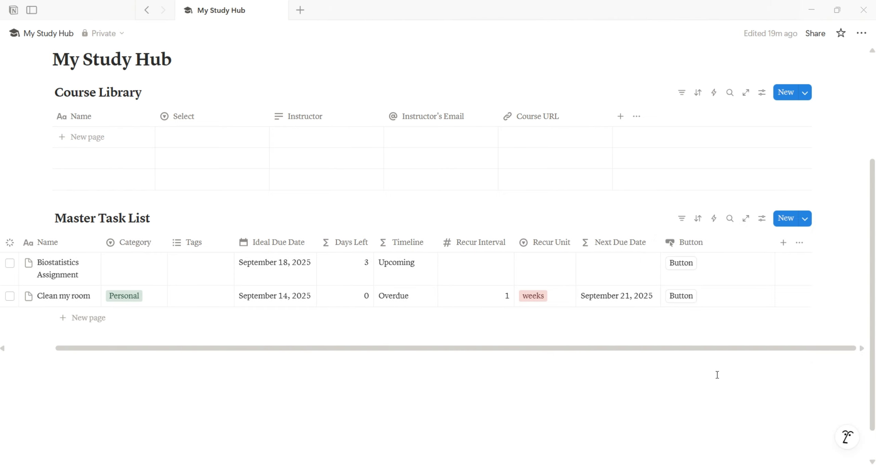
click(692, 243)
click(687, 267)
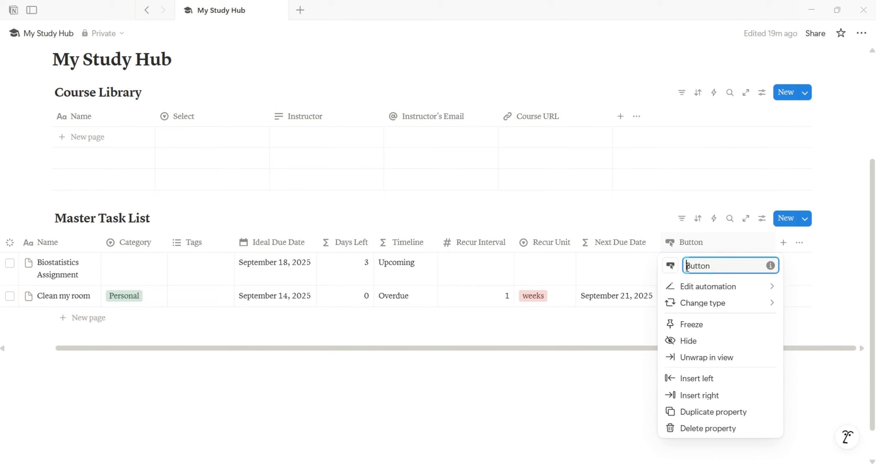
text(Recur)
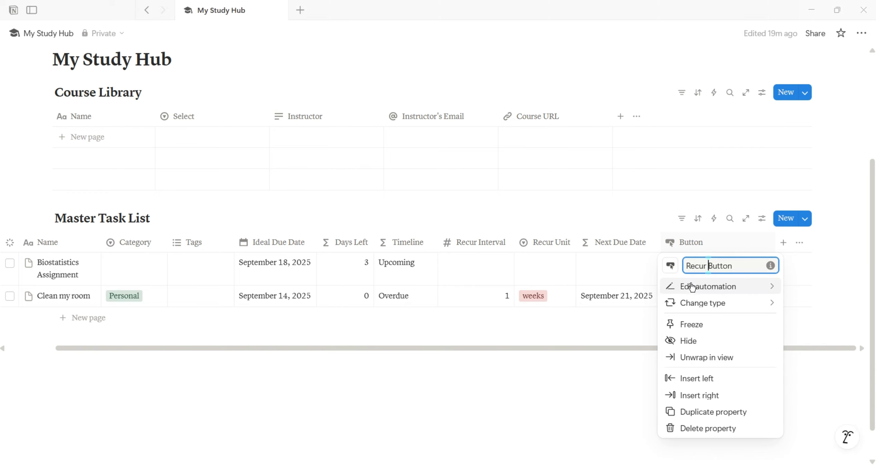
Step: Edit the Recur Button's automation and add an action that adds a page to the Master Task List
click(691, 286)
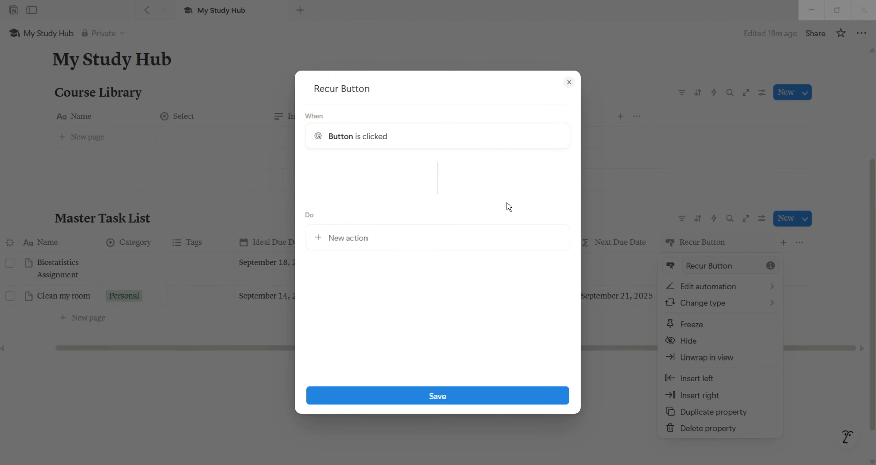
click(398, 239)
click(378, 294)
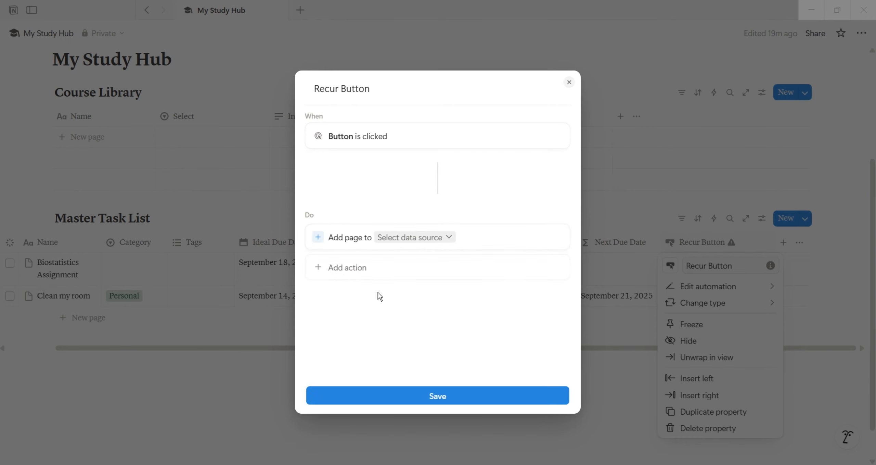
click(421, 236)
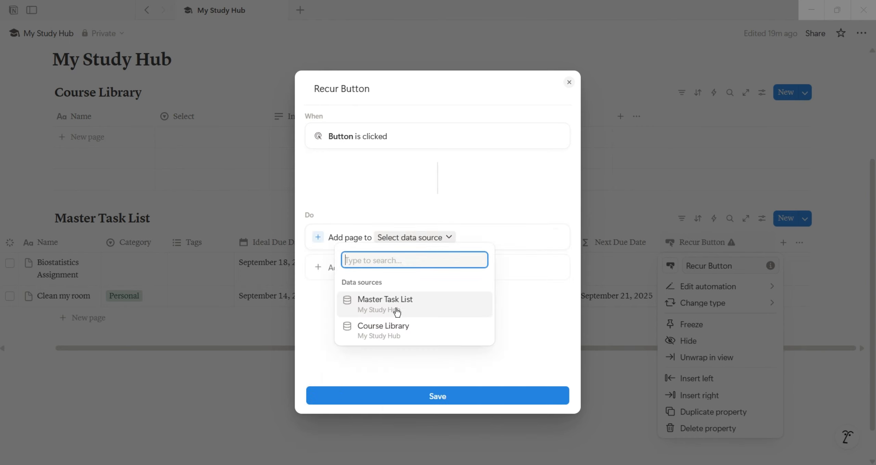
click(397, 310)
Step: Set the added page's Name to the Name property of This page
click(448, 267)
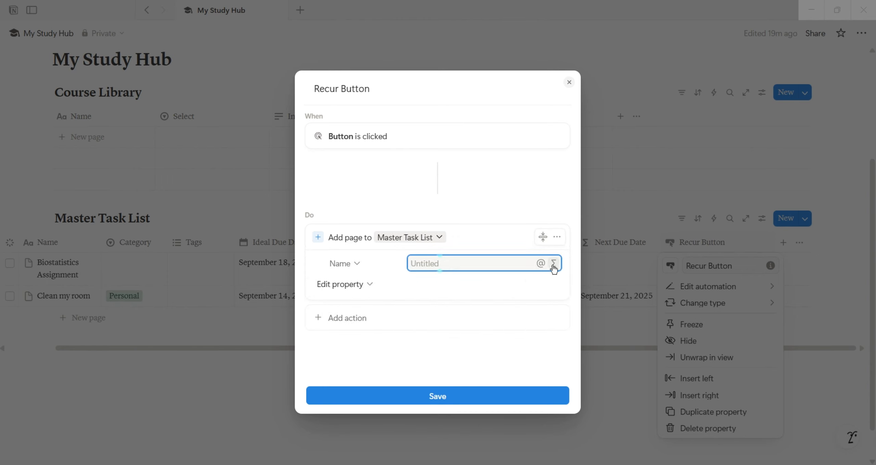
click(540, 265)
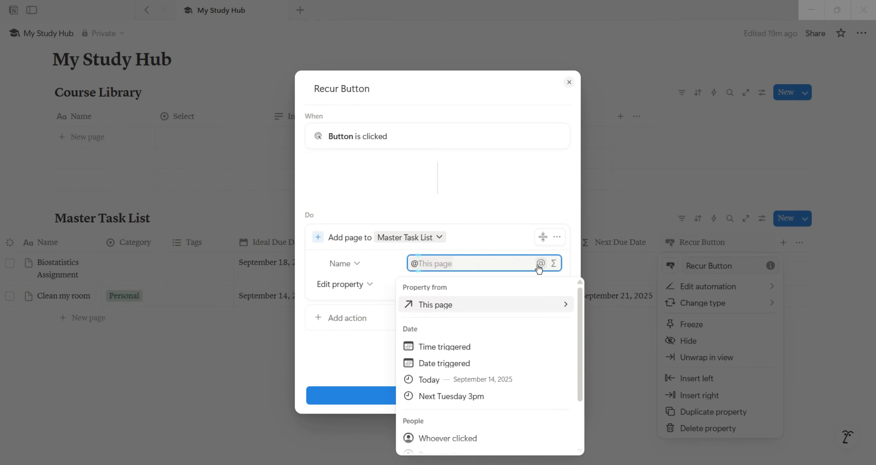
click(514, 308)
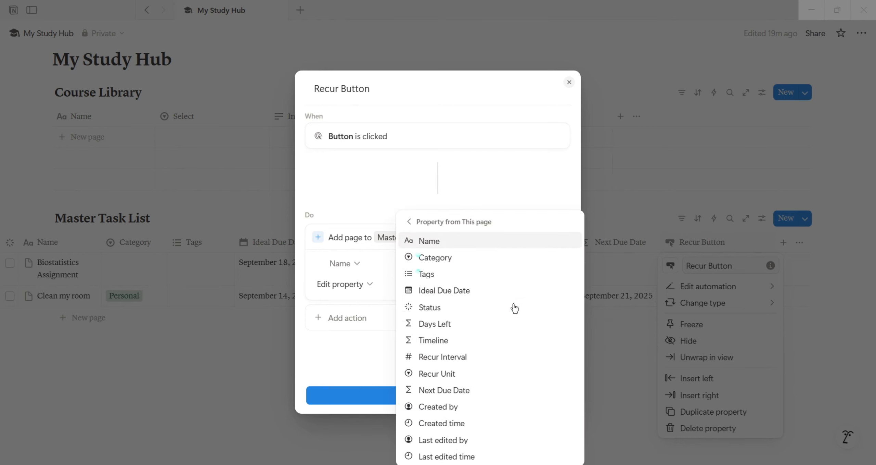
click(488, 241)
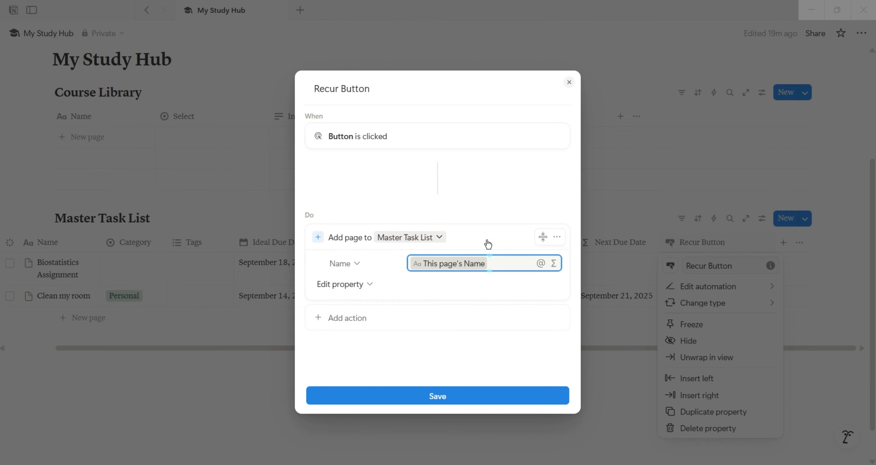
Step: Add Category to the Add page action and set it with the custom formula This page.Category
click(369, 285)
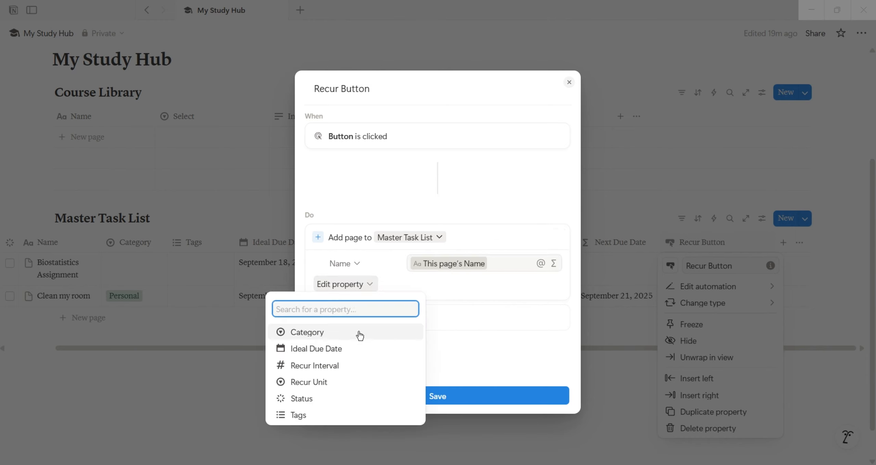
click(362, 332)
click(550, 284)
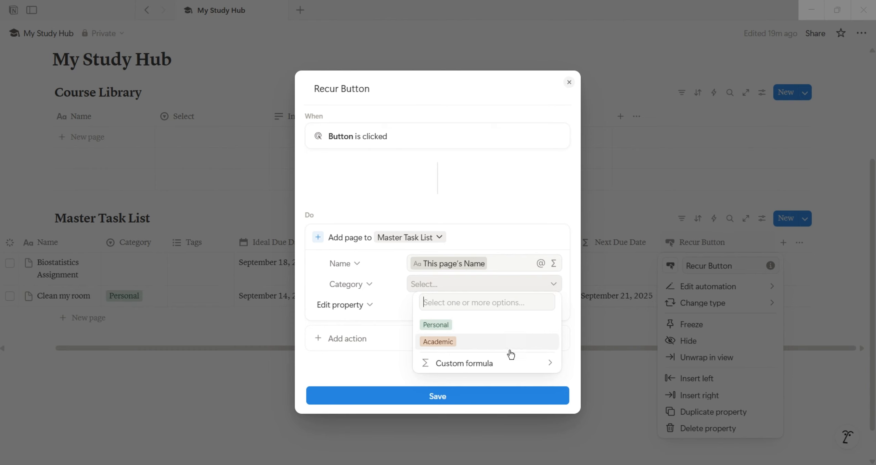
click(507, 367)
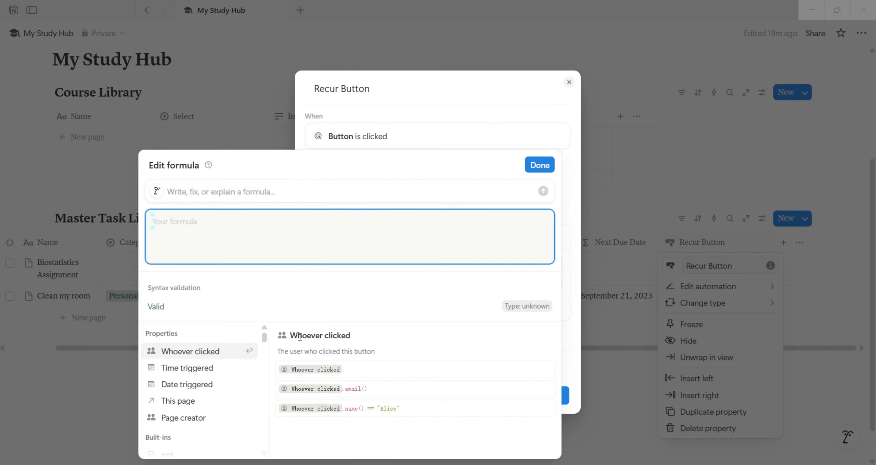
click(249, 400)
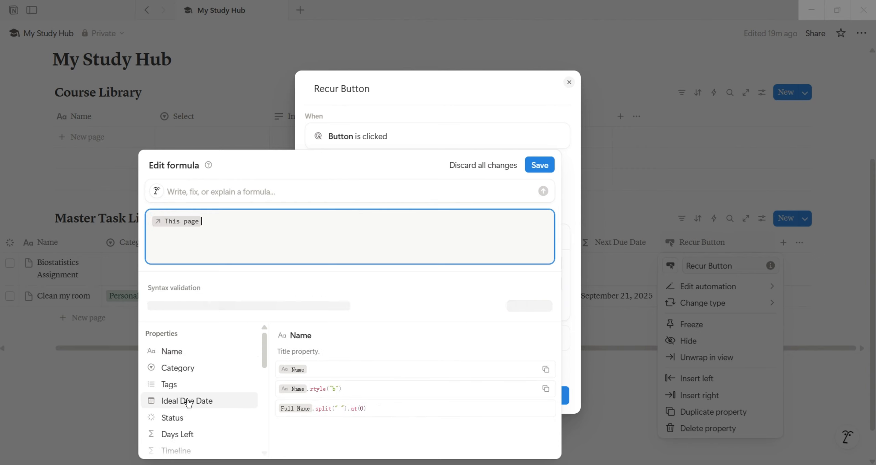
click(215, 368)
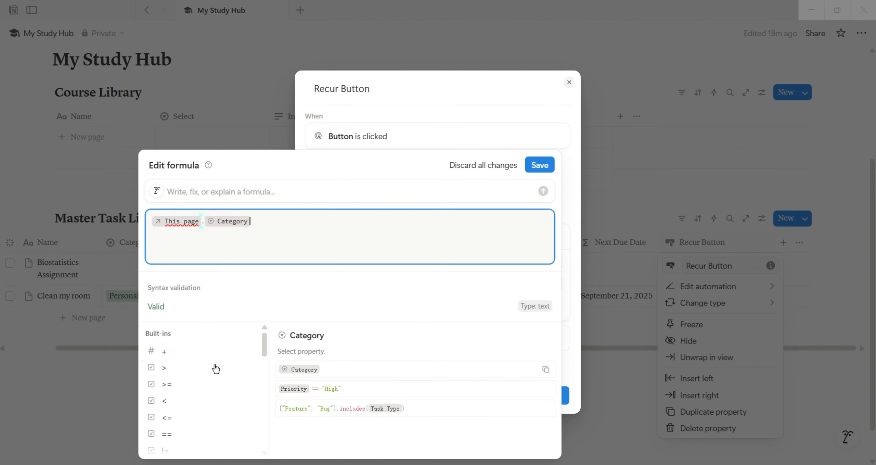
click(545, 166)
Step: Add Tags to the Add page action and set it with the custom formula This page.Tags
click(370, 303)
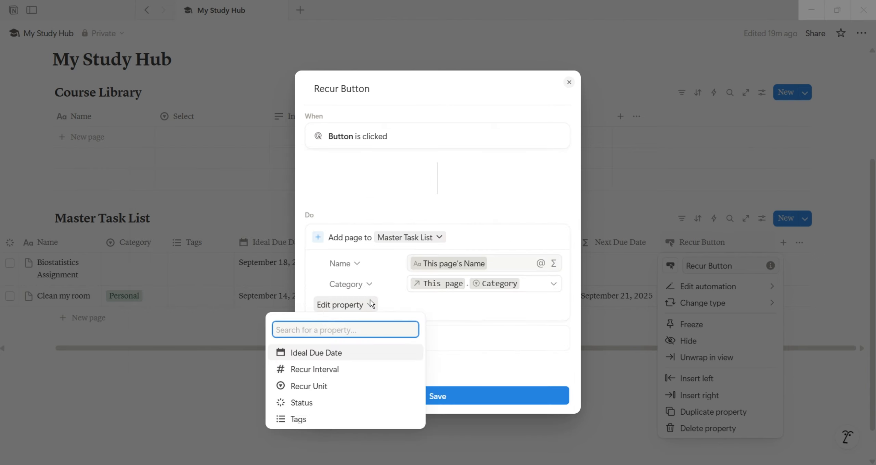
click(320, 419)
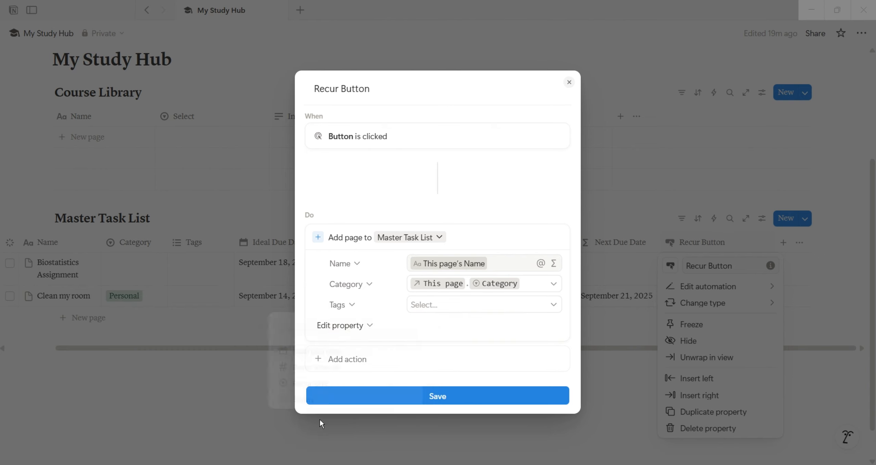
click(478, 305)
click(481, 289)
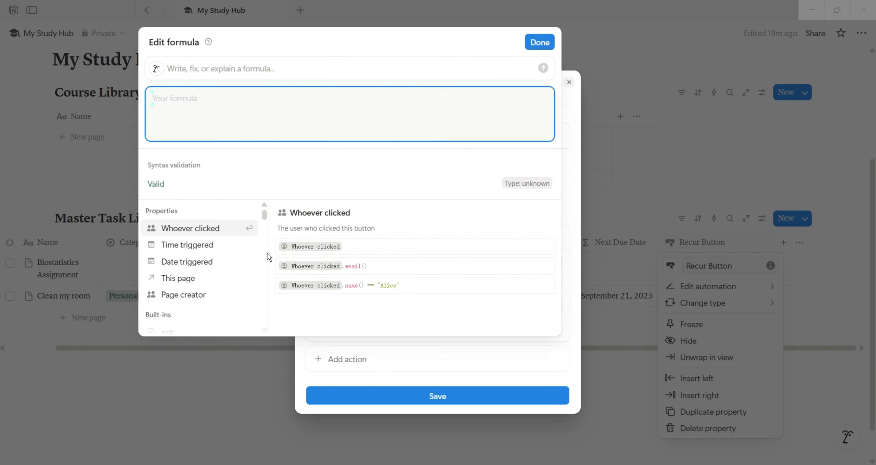
click(202, 282)
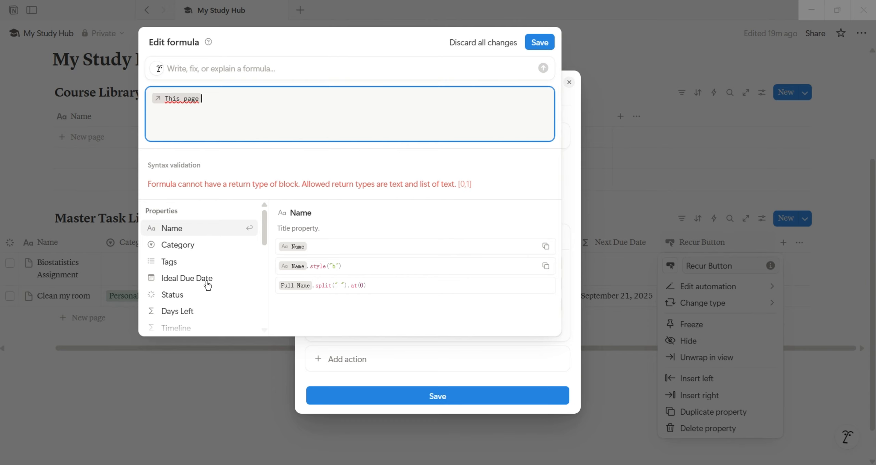
click(222, 262)
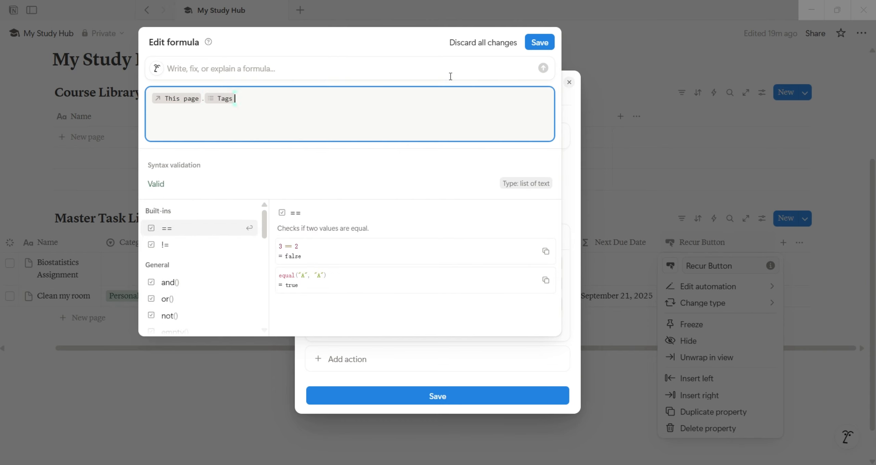
click(539, 43)
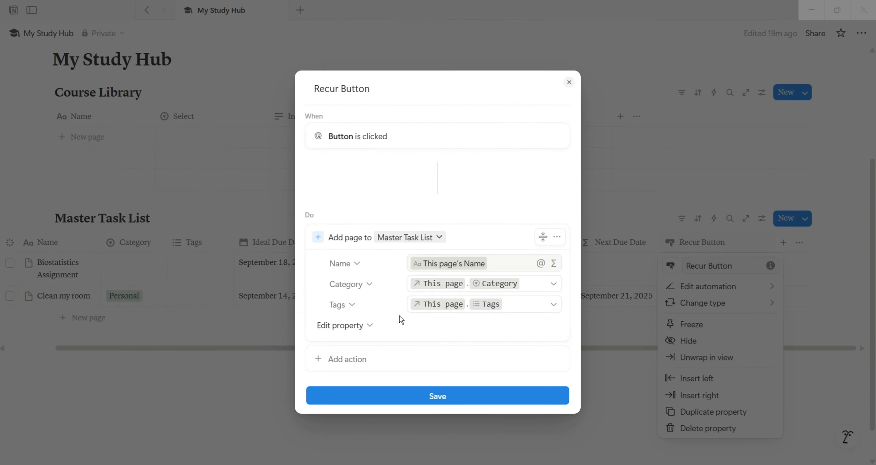
Step: Add Recur Interval to the Add page action and set it with the formula This page.Recur Interval
click(370, 324)
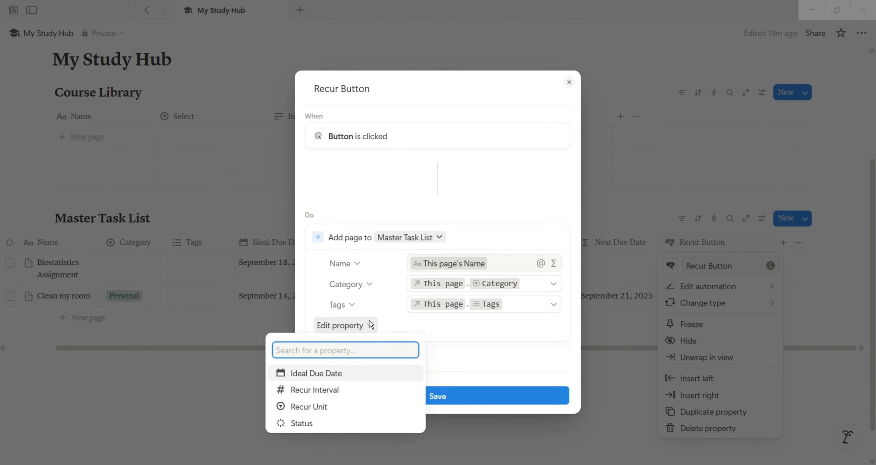
click(364, 390)
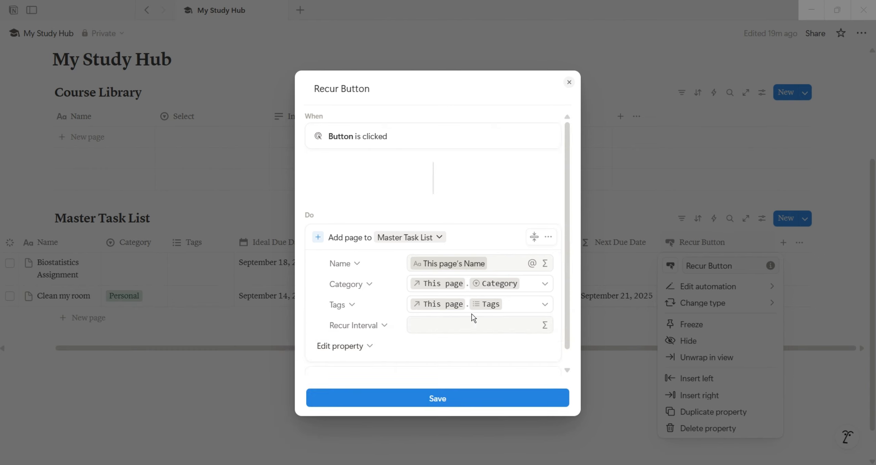
click(544, 325)
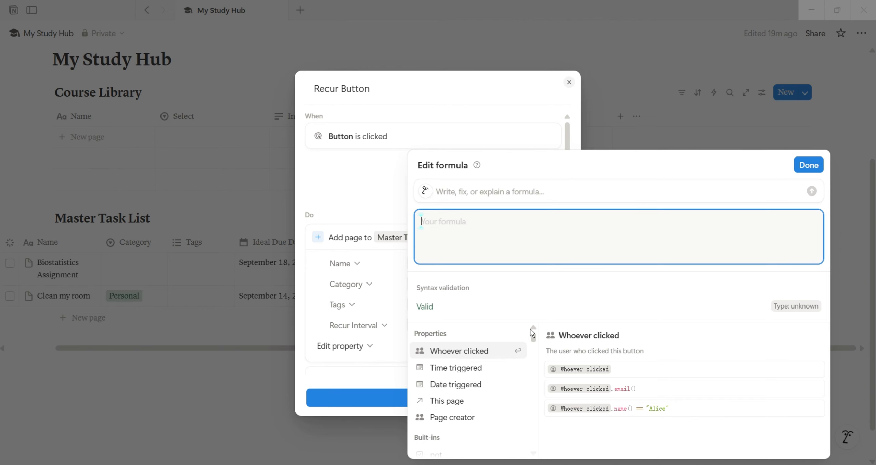
click(476, 400)
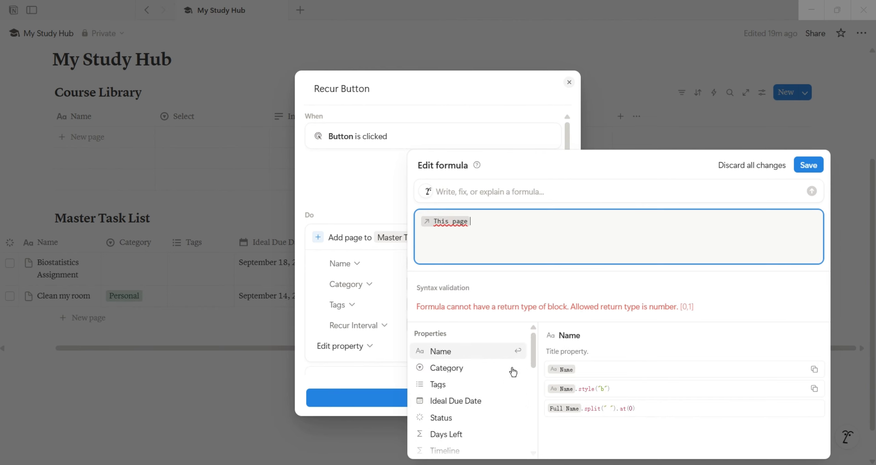
drag(533, 358, 533, 385)
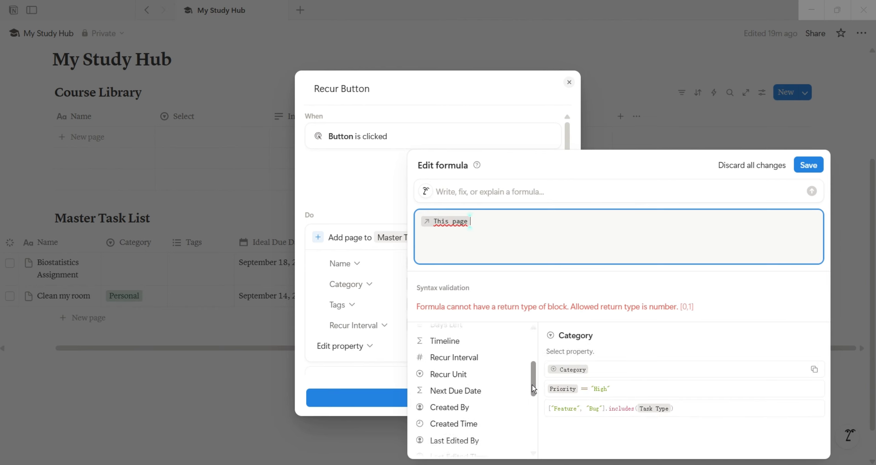
click(491, 358)
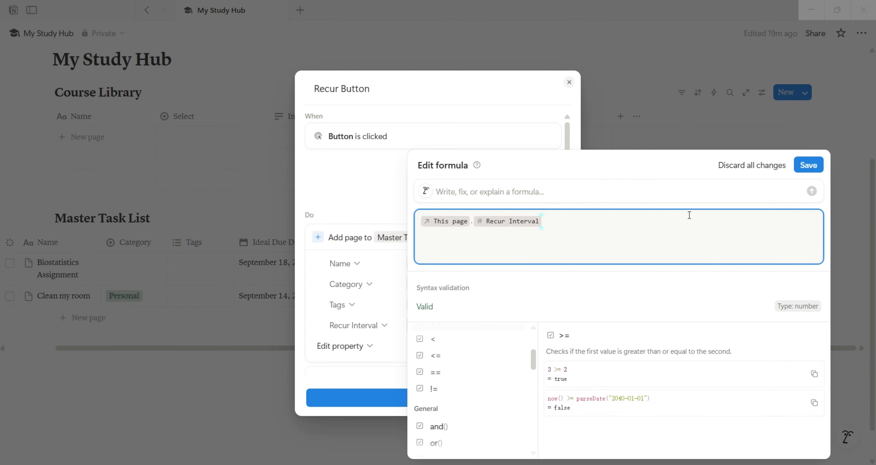
click(809, 165)
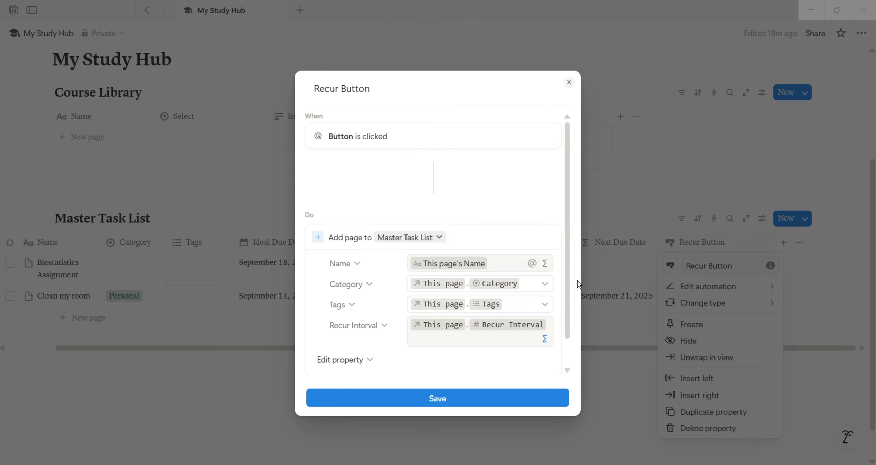
Step: Add Recur Unit to the Add page action and set it with the custom formula This page.Recur Unit
scroll(564, 323, down, 2)
click(370, 329)
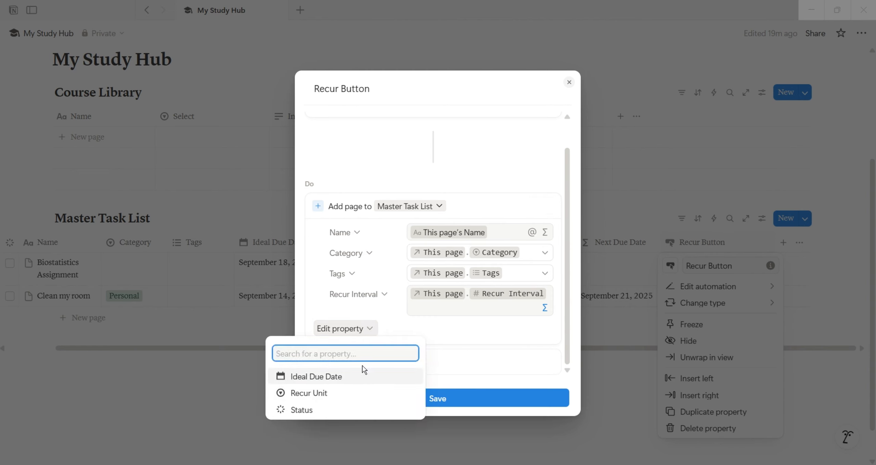
click(360, 401)
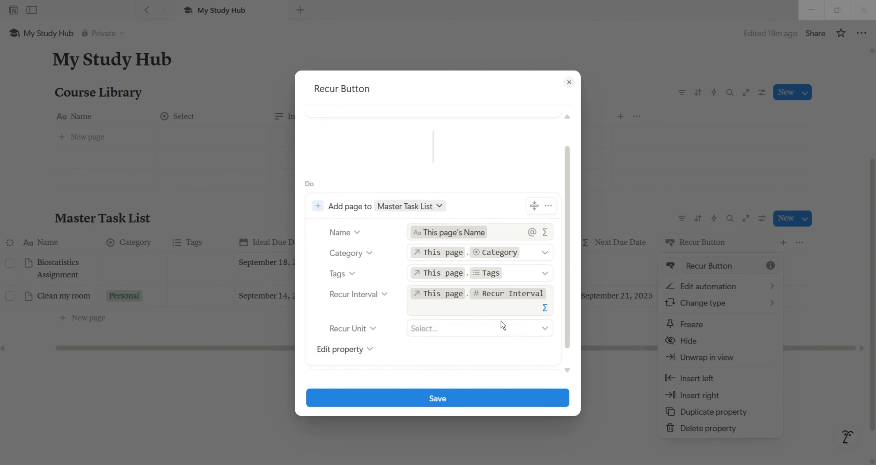
click(545, 330)
click(542, 310)
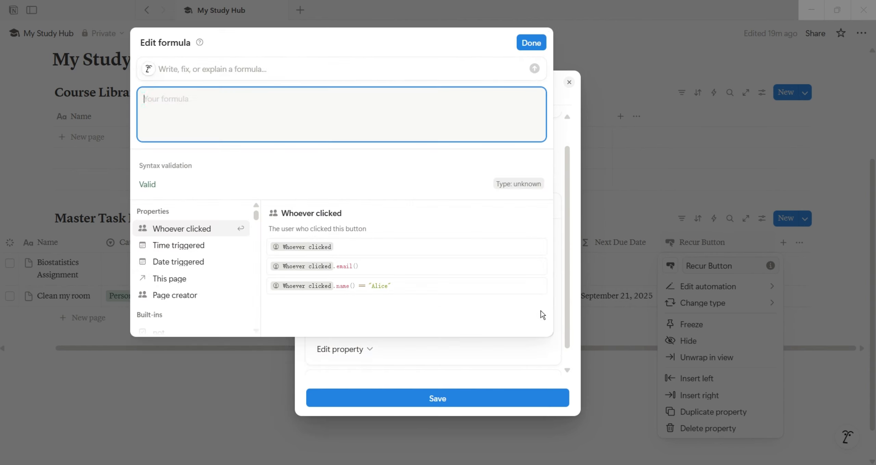
click(206, 286)
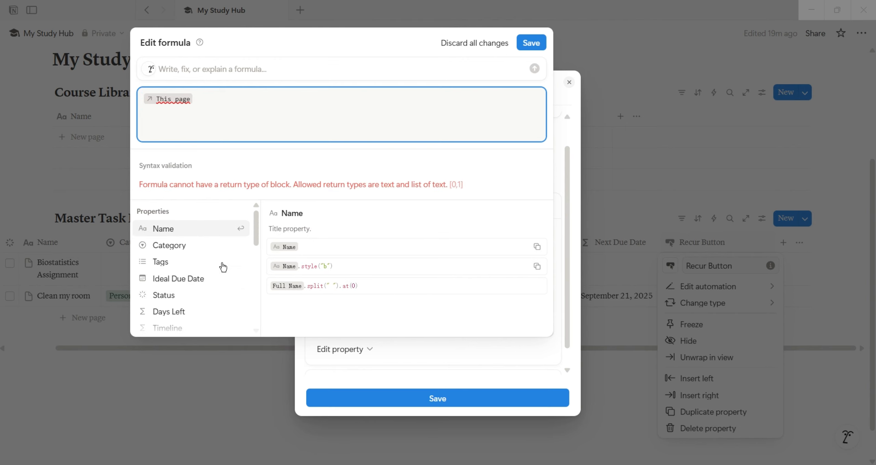
drag(257, 233, 258, 256)
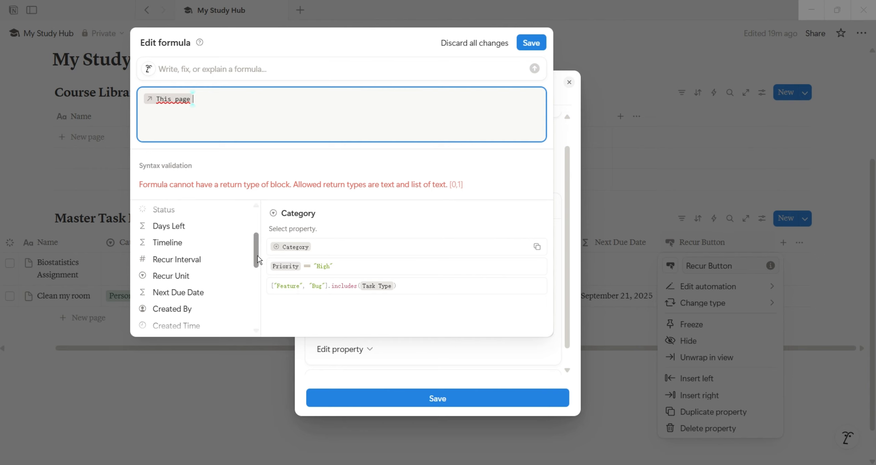
click(228, 276)
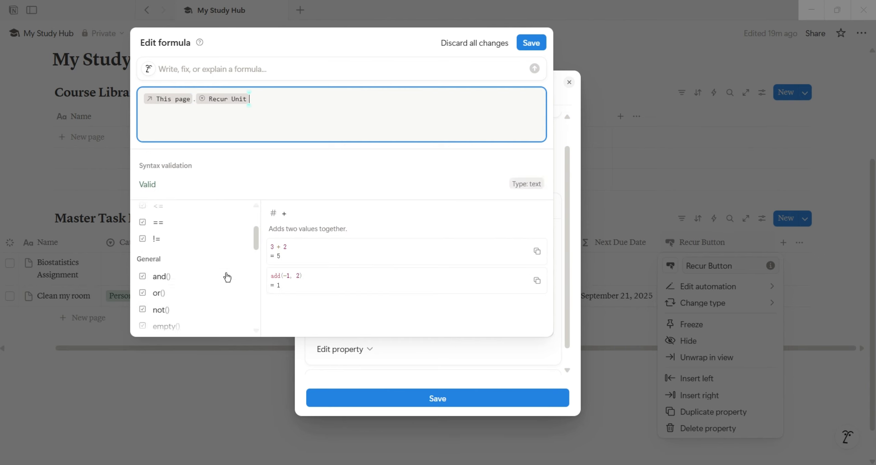
click(530, 44)
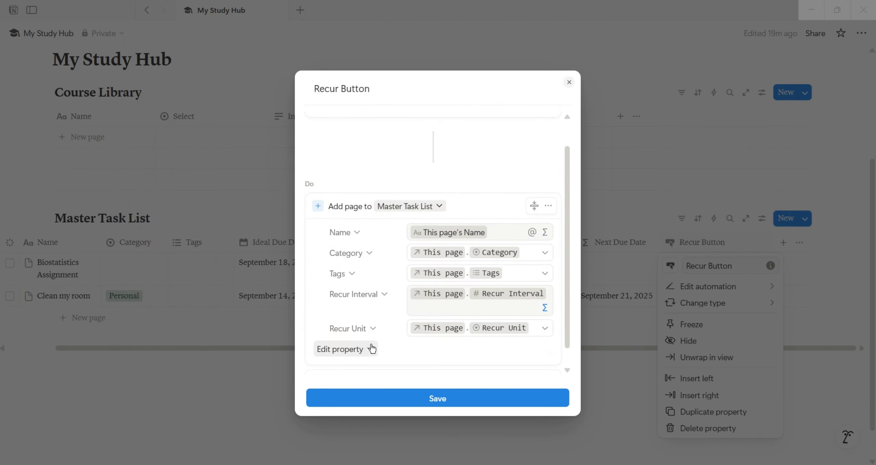
Step: Add Ideal Due Date to the properties set by the Add page action
click(372, 348)
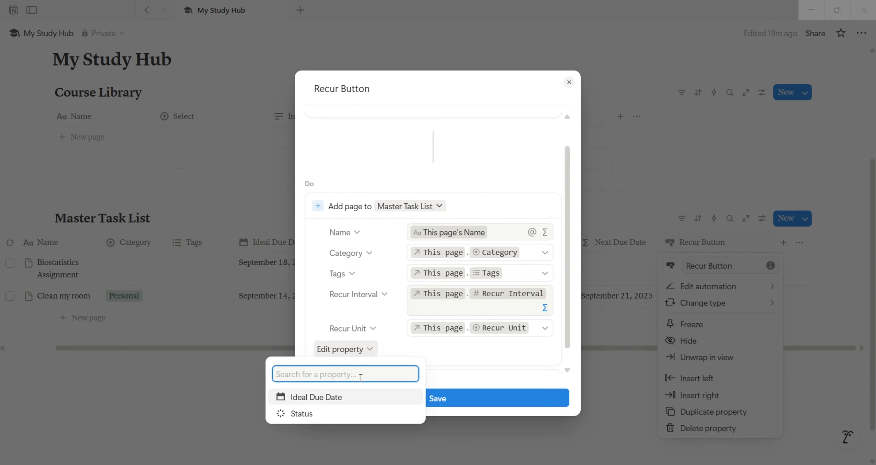
click(360, 397)
click(464, 349)
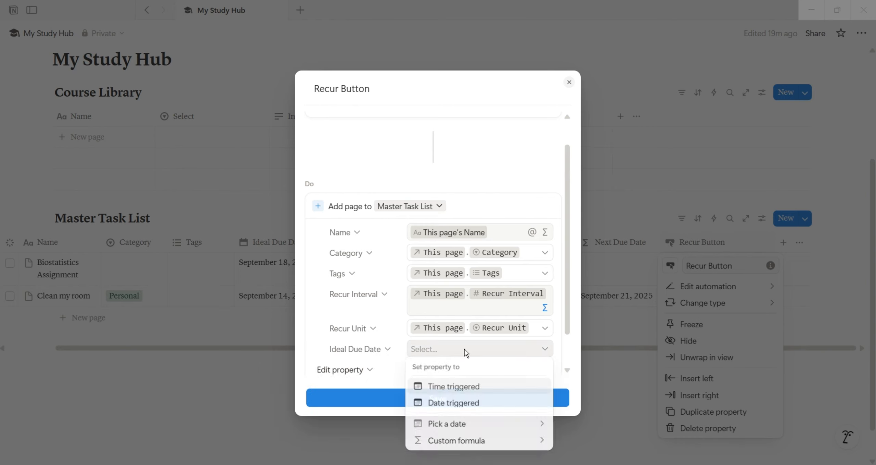
click(570, 345)
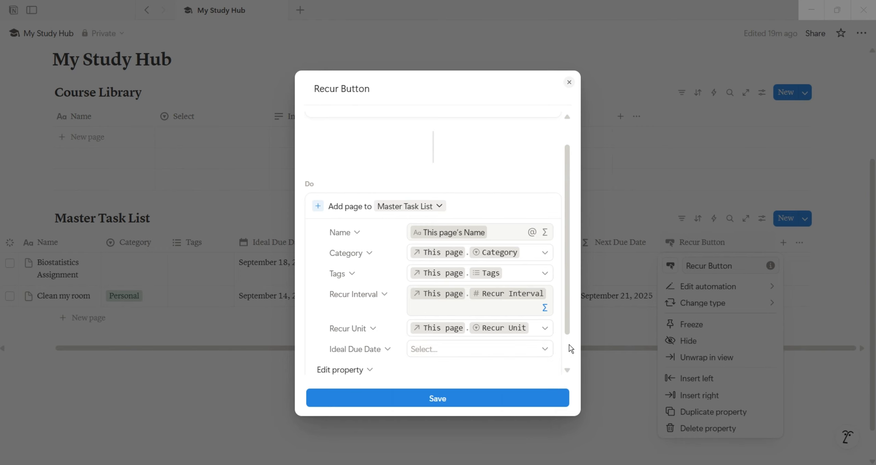
click(545, 349)
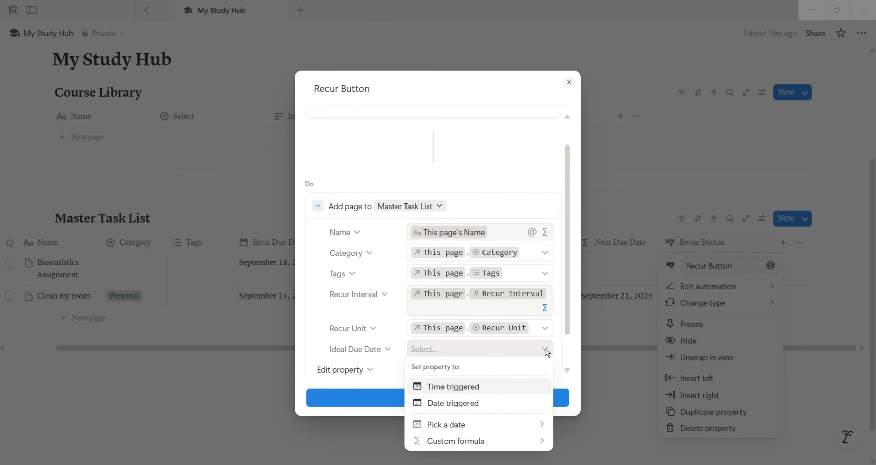
click(534, 419)
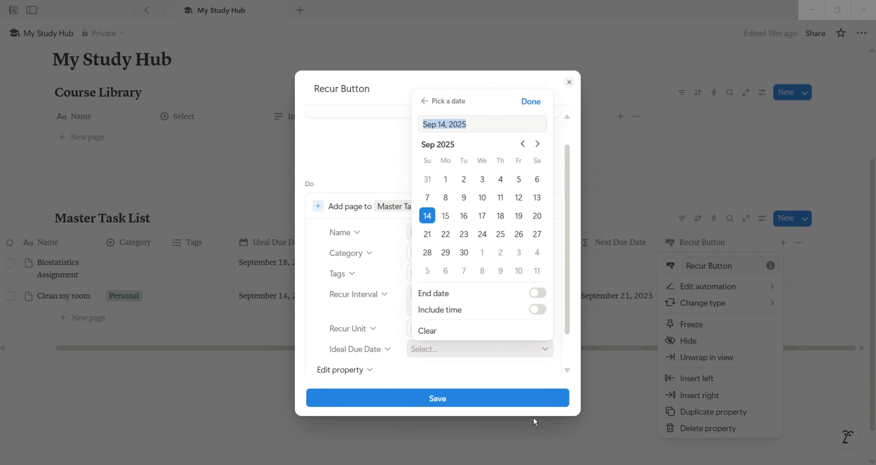
click(382, 335)
click(389, 348)
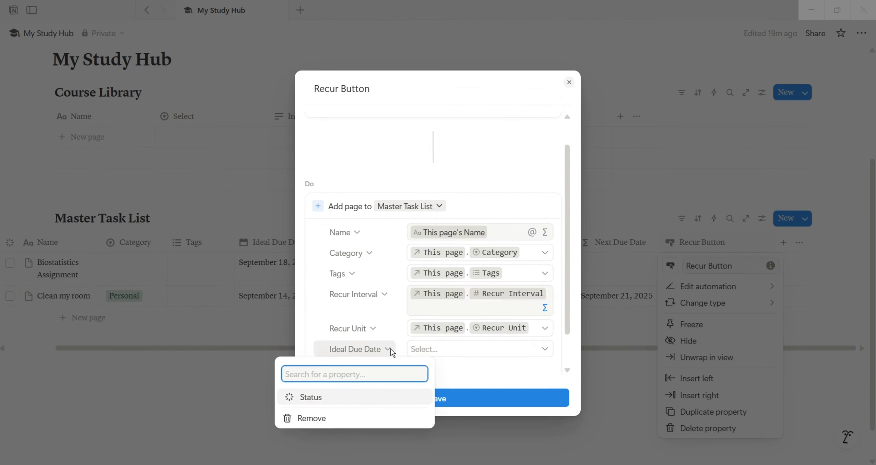
click(391, 348)
scroll(568, 326, down, 2)
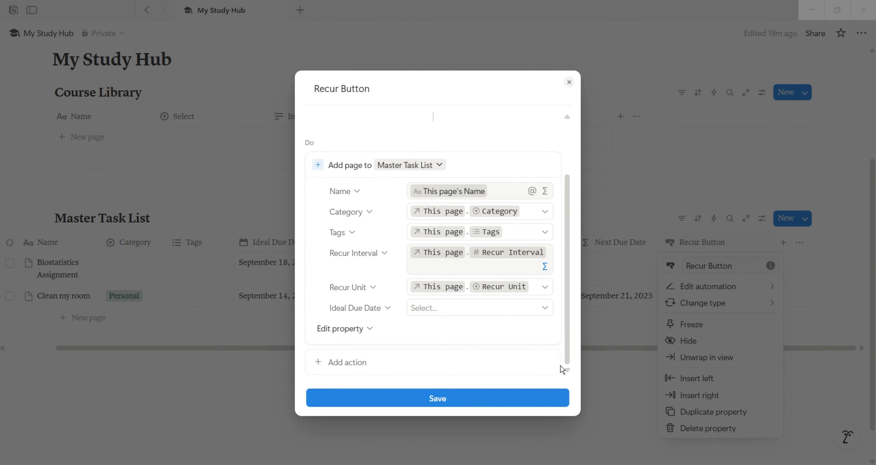
Step: Set the added page's Ideal Due Date with the custom formula This page.Next Due Date and save the Recur Button automation
click(518, 312)
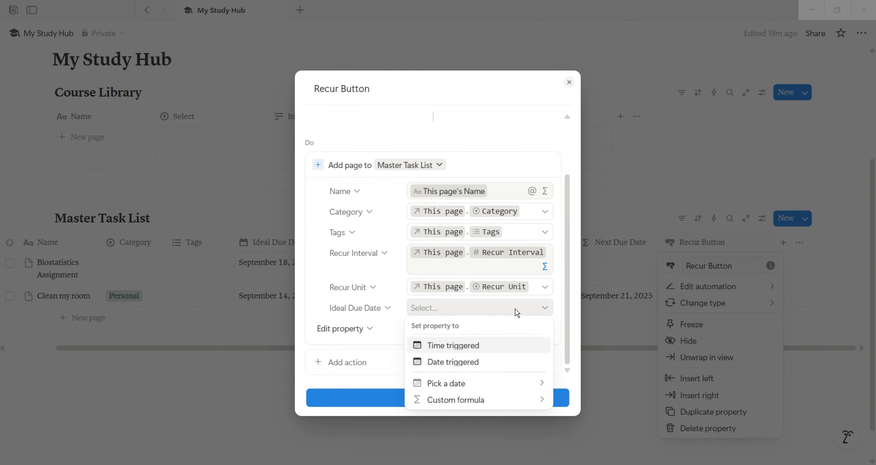
click(525, 400)
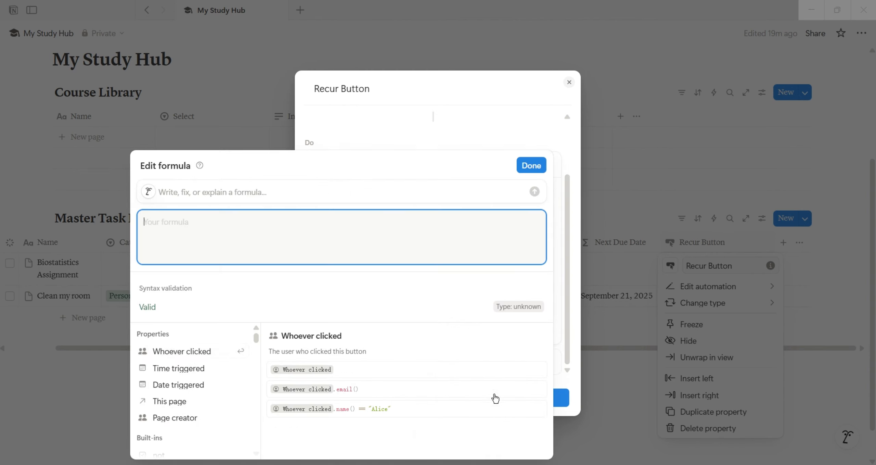
click(217, 406)
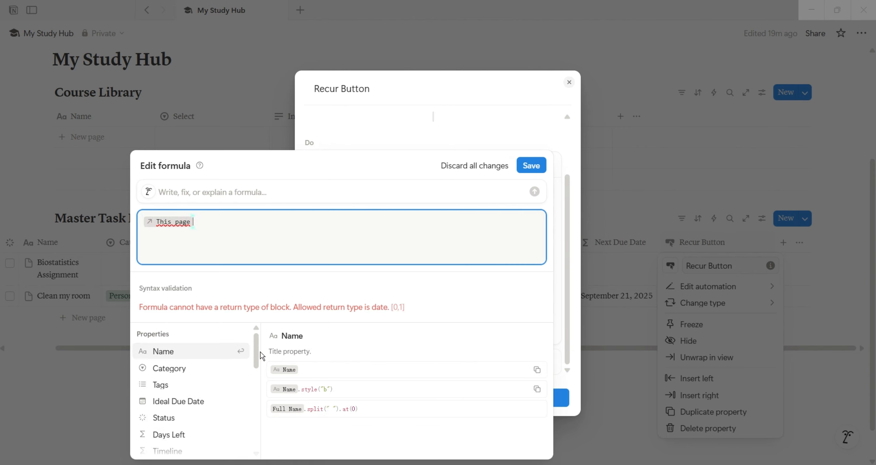
drag(257, 357, 256, 386)
click(220, 386)
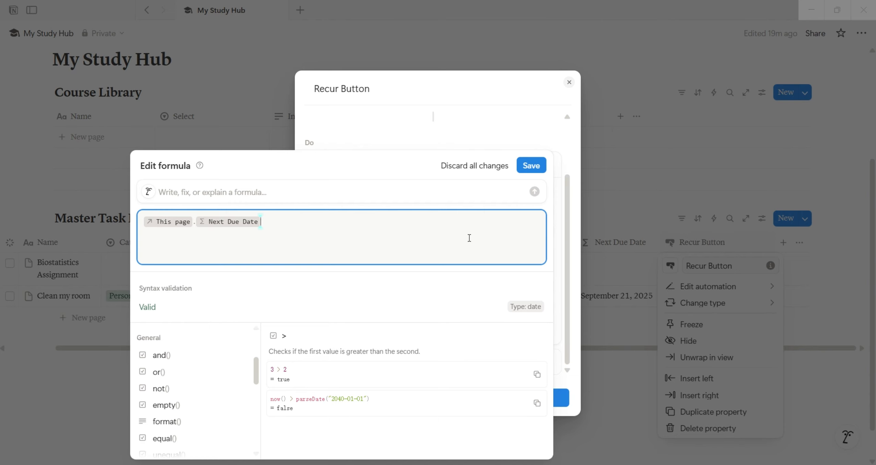
click(531, 165)
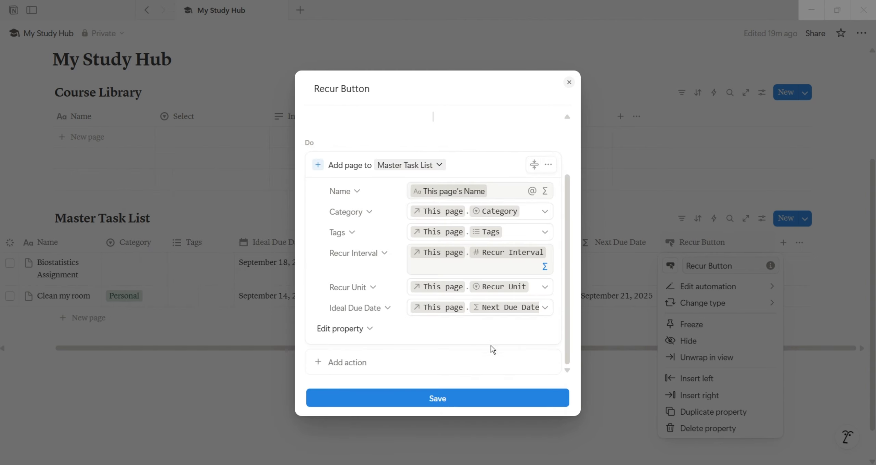
click(483, 399)
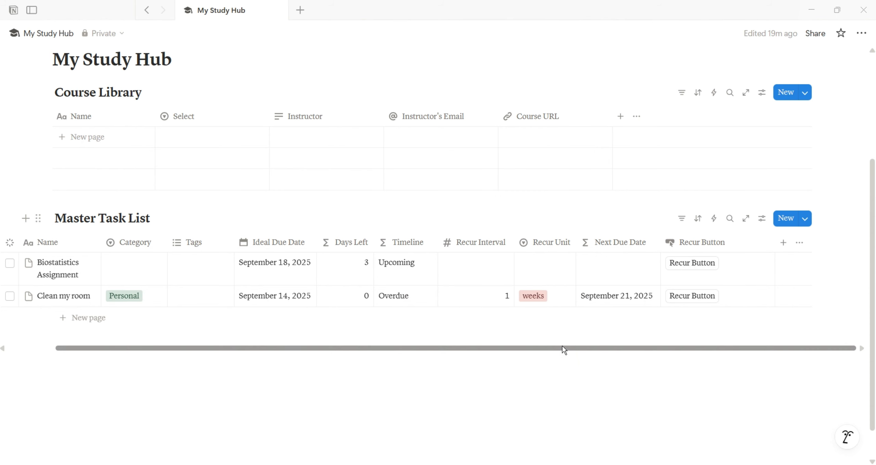
Step: Turn on sub-items for the Master Task List database and close its view settings
scroll(562, 347, left, 3)
click(763, 223)
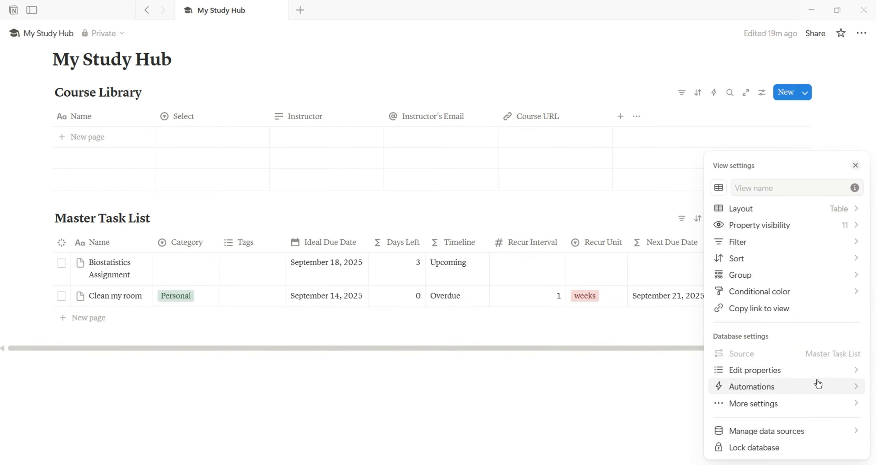
click(808, 404)
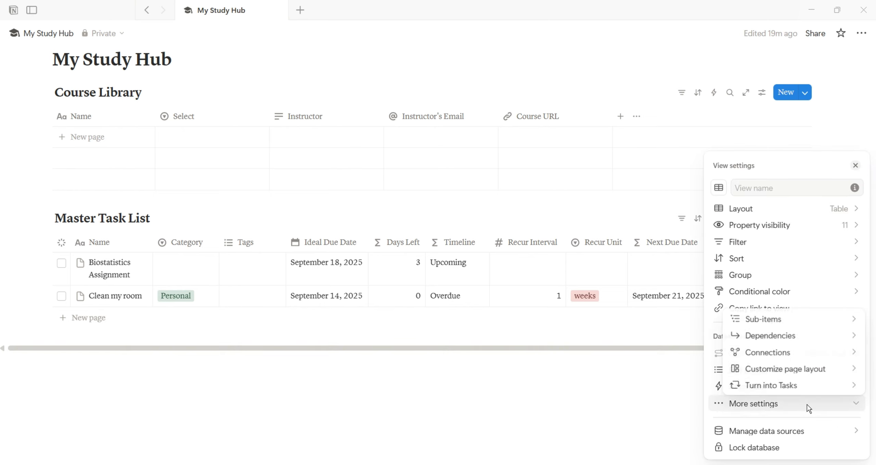
click(762, 320)
click(768, 344)
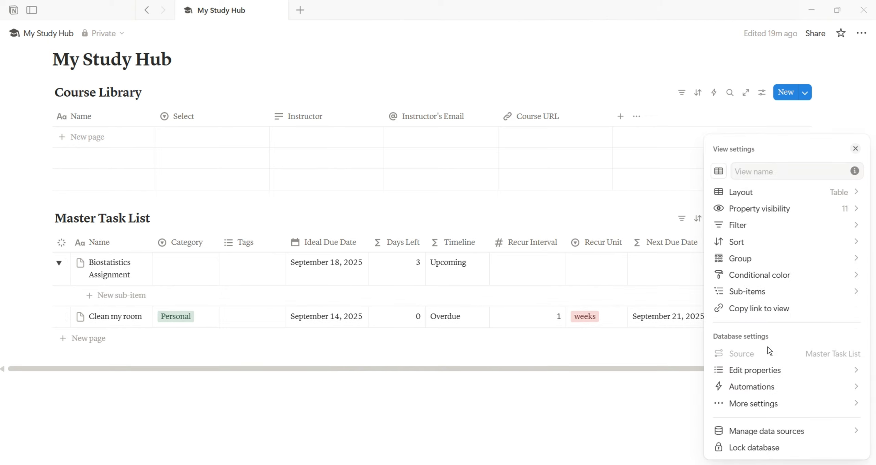
click(241, 428)
Step: Collapse and re-expand the Biostatistics Assignment row, and widen the Status column of the Master Task List to fit its checkboxes
click(60, 263)
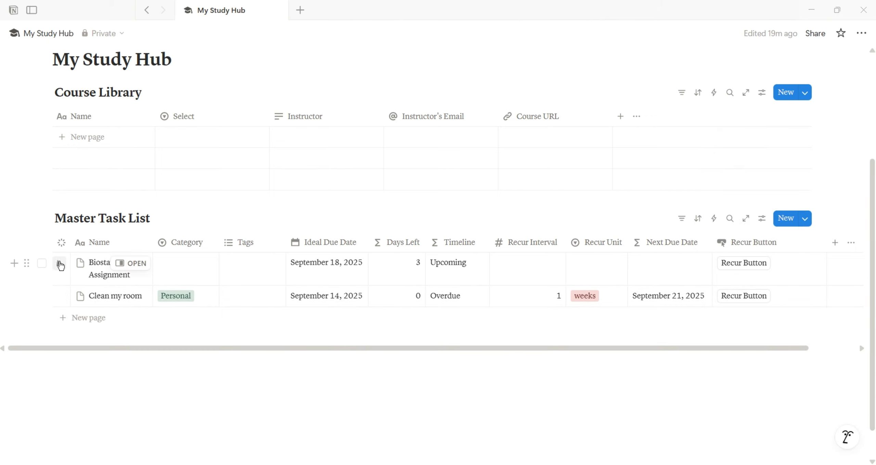
click(61, 264)
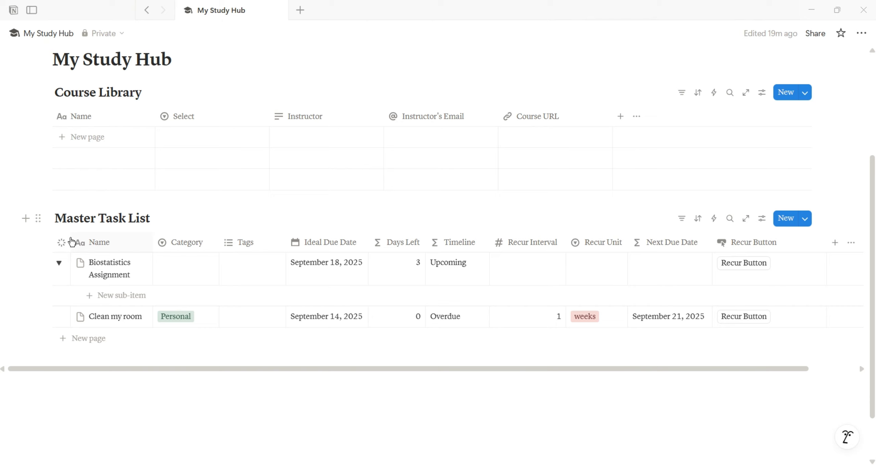
drag(71, 240, 87, 236)
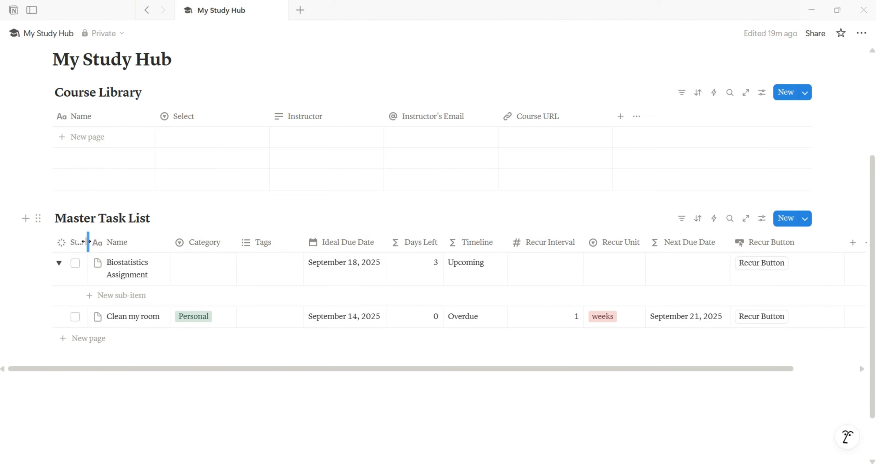
Step: Reopen the Recur Button automation for editing and add Sub-item to its Add page action
click(767, 243)
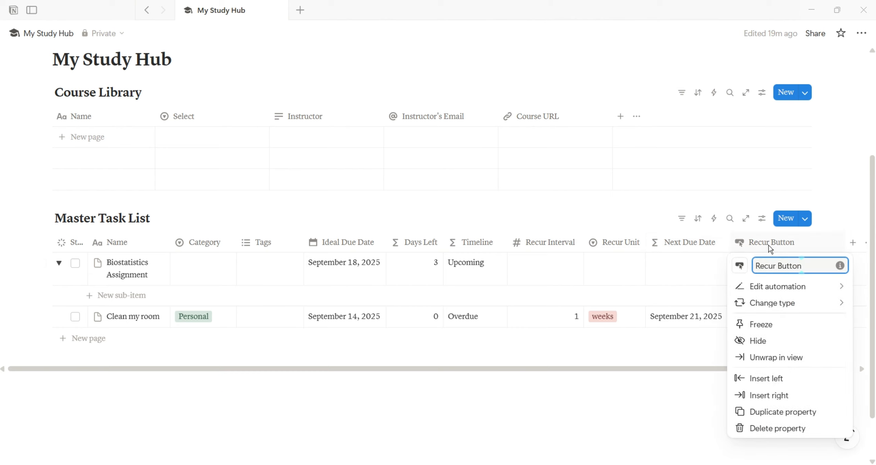
click(796, 290)
scroll(568, 271, down, 2)
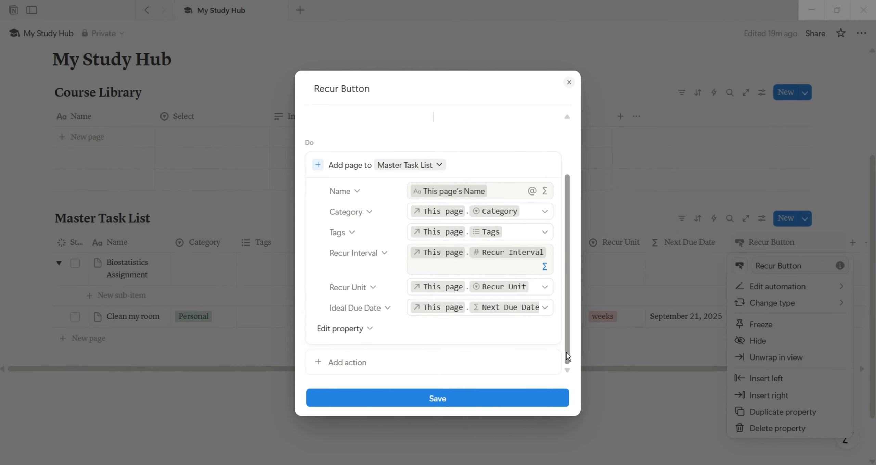
click(375, 330)
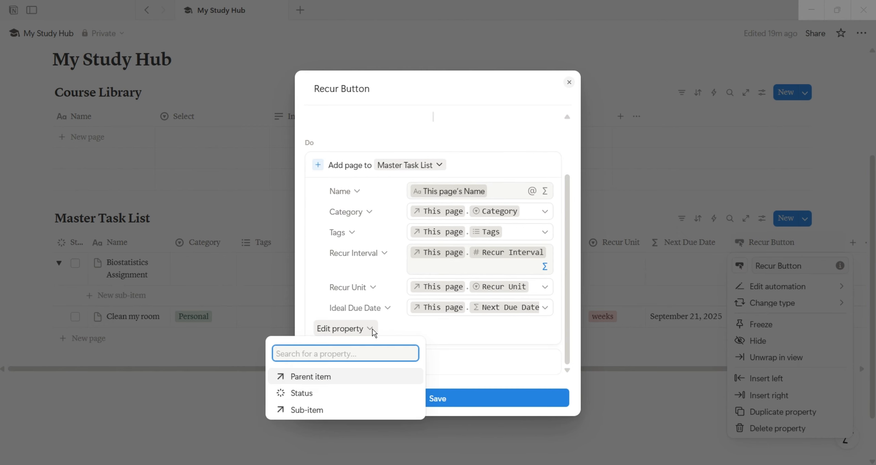
click(359, 410)
Step: Set the added page's Sub-item with the custom formula This page.Sub-item and save the Recur Button automation
click(546, 328)
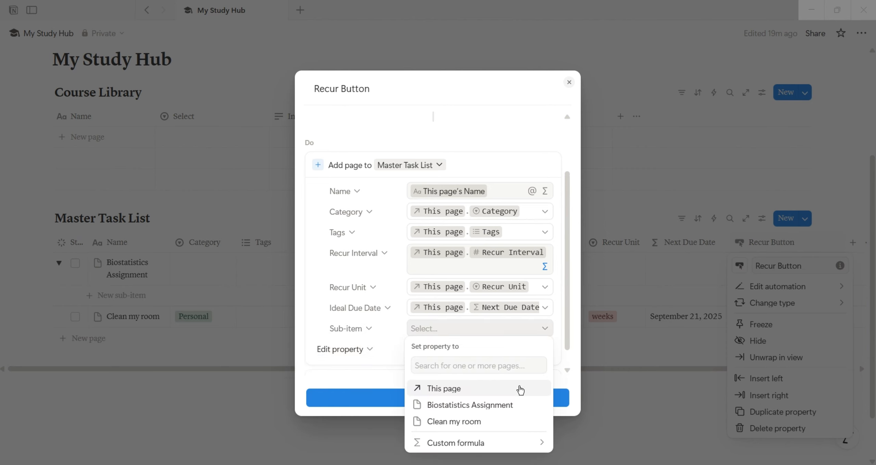
scroll(529, 373, down, 1)
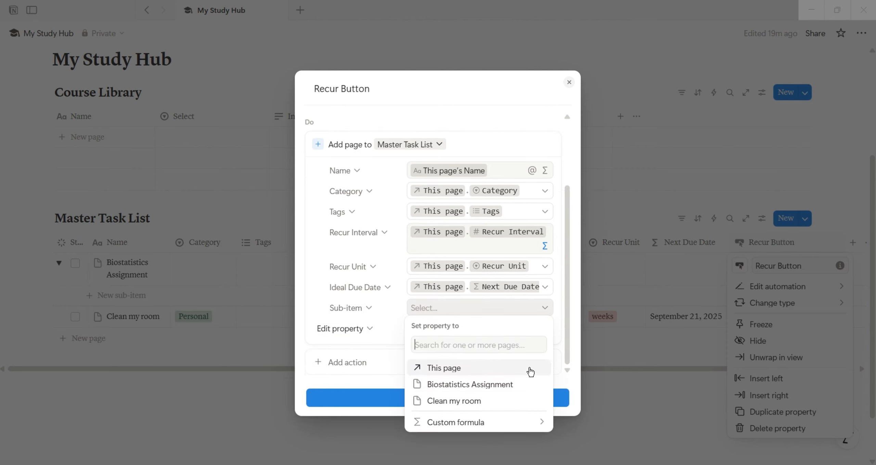
click(520, 421)
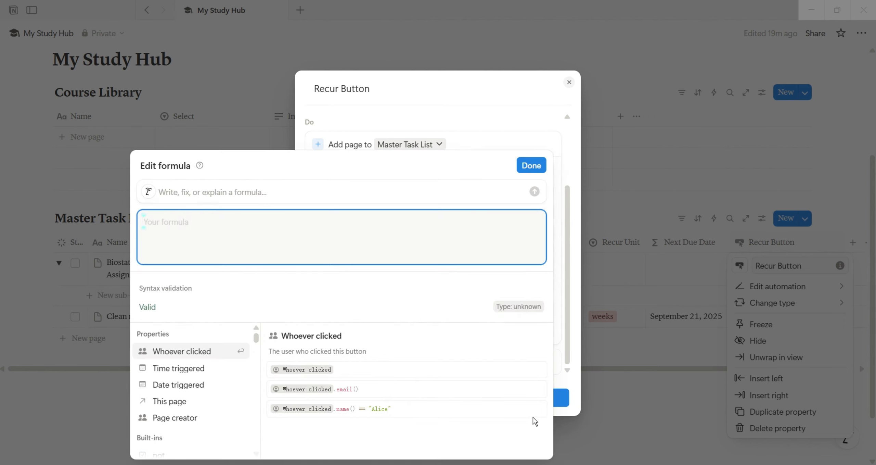
click(212, 404)
drag(255, 345, 238, 381)
click(239, 382)
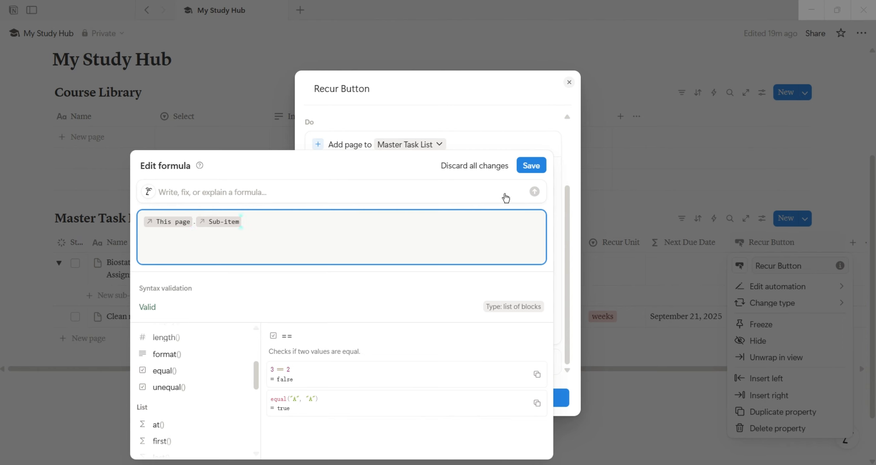
click(531, 167)
click(485, 398)
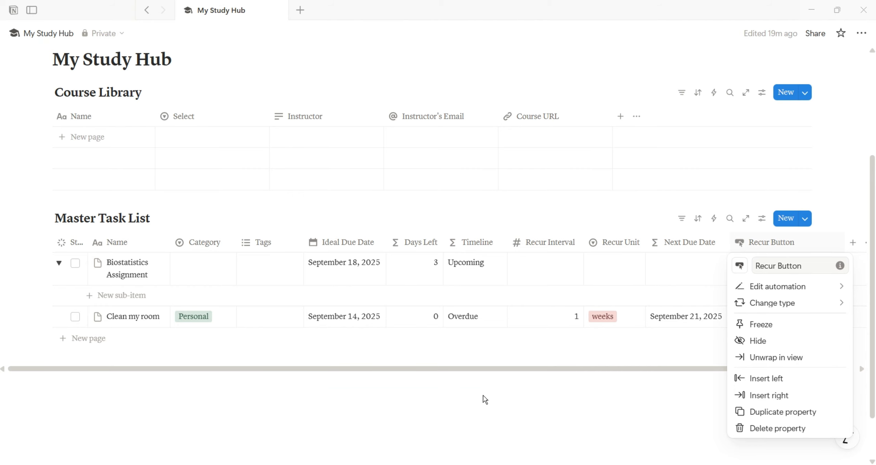
click(485, 398)
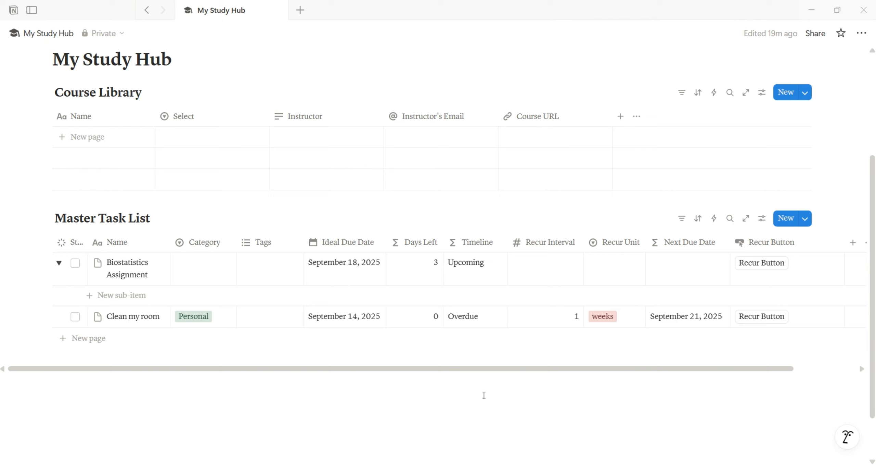
Step: Start adding a new property after the Recur Button column in the Master Task List
click(517, 394)
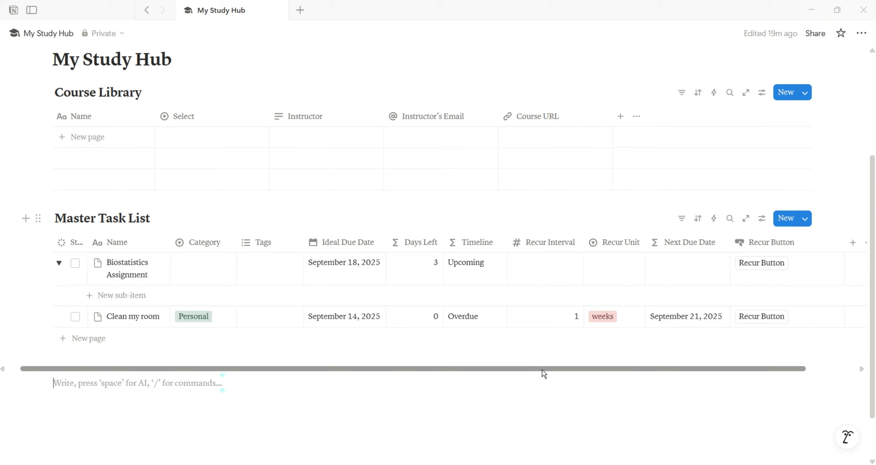
drag(542, 370, 720, 293)
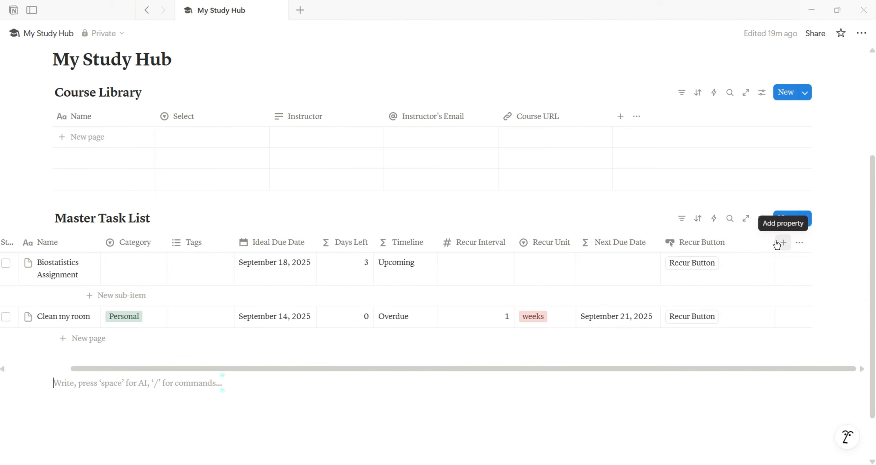
scroll(777, 243, left, 2)
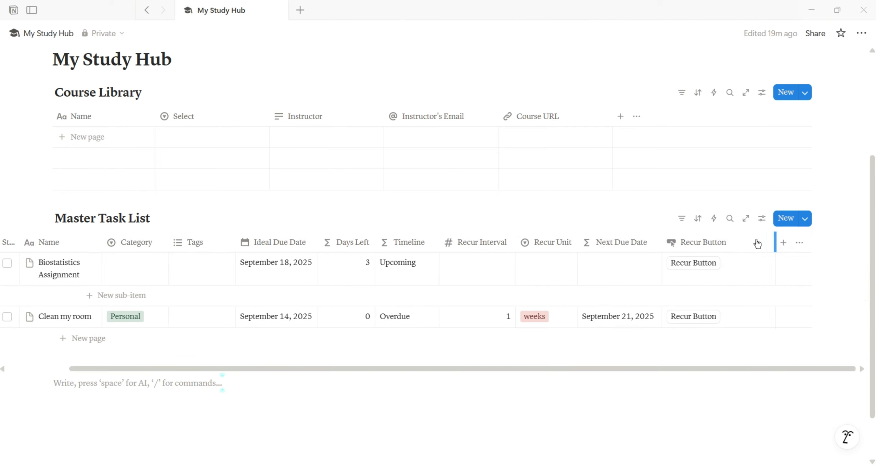
click(781, 244)
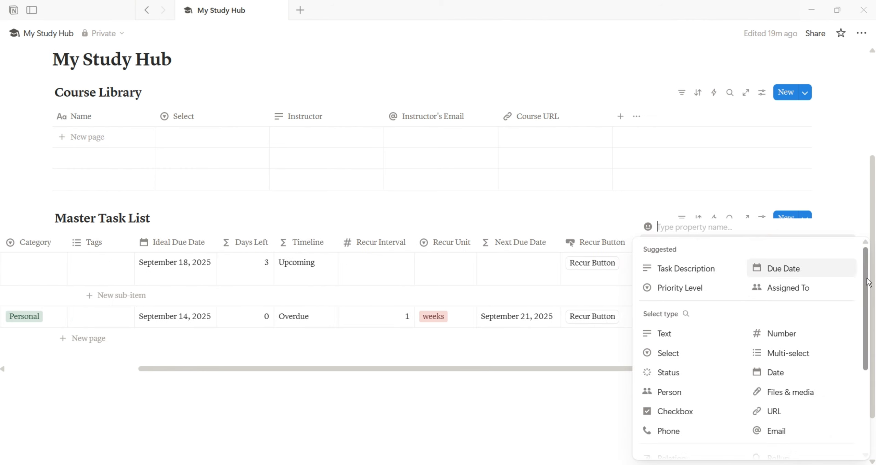
Step: Add a two-way relation from the Master Task List to Course Library, naming the related property Tasks and Events
scroll(867, 282, down, 4)
click(700, 324)
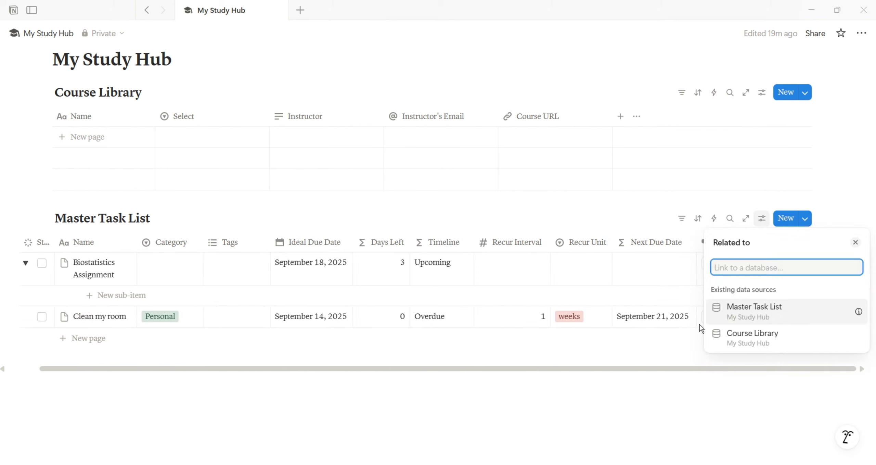
click(722, 337)
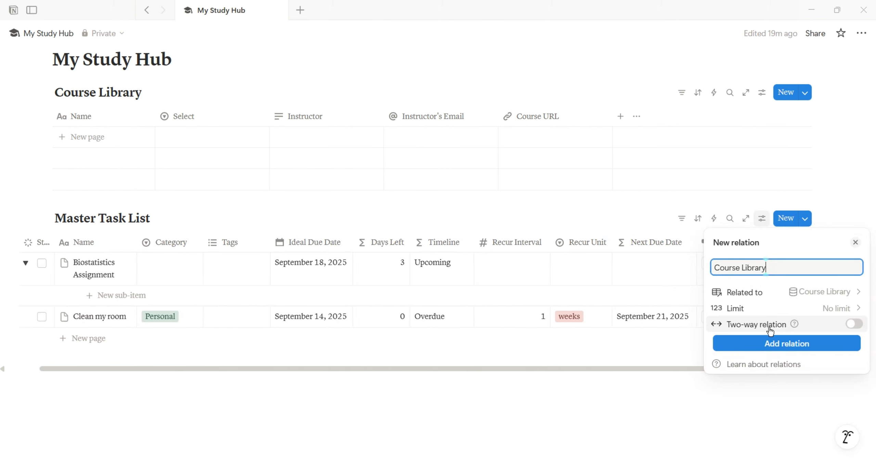
click(854, 324)
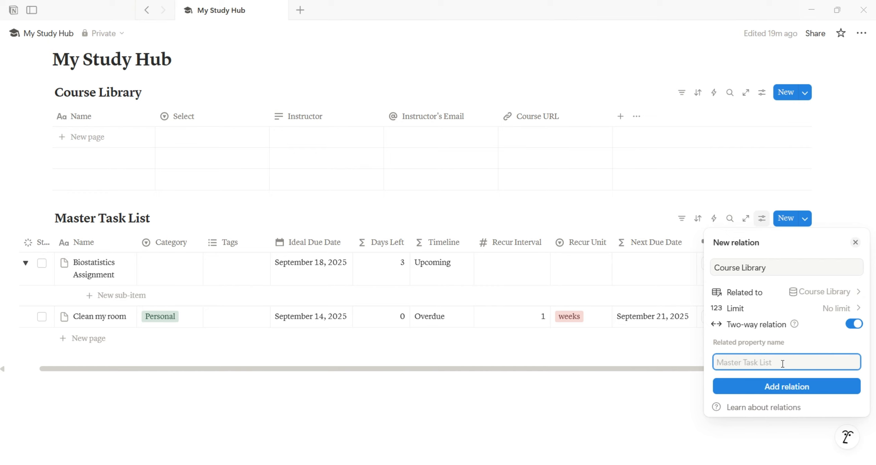
text(Tasks and Events)
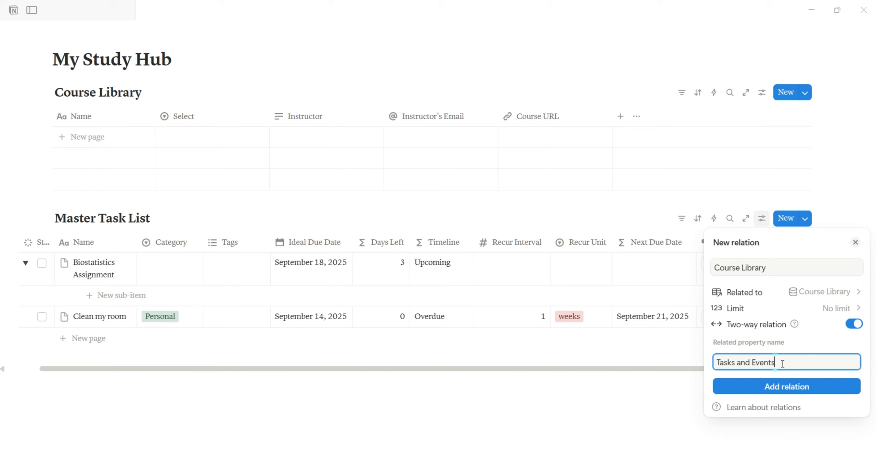
click(784, 387)
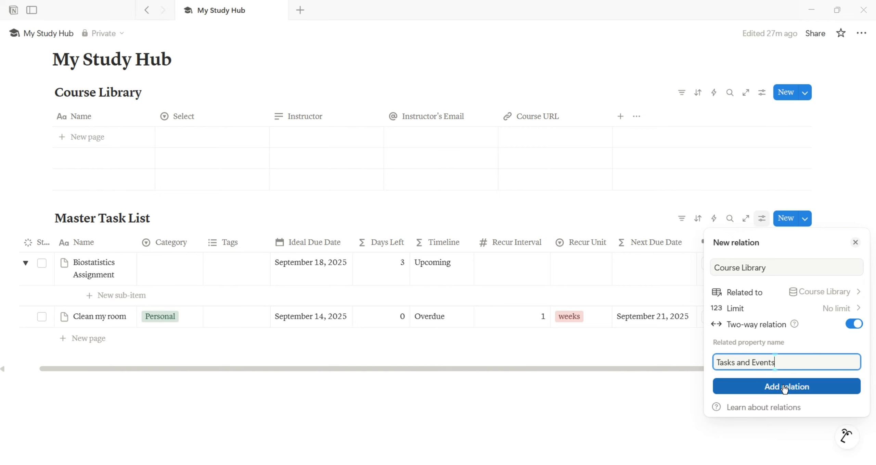
click(653, 406)
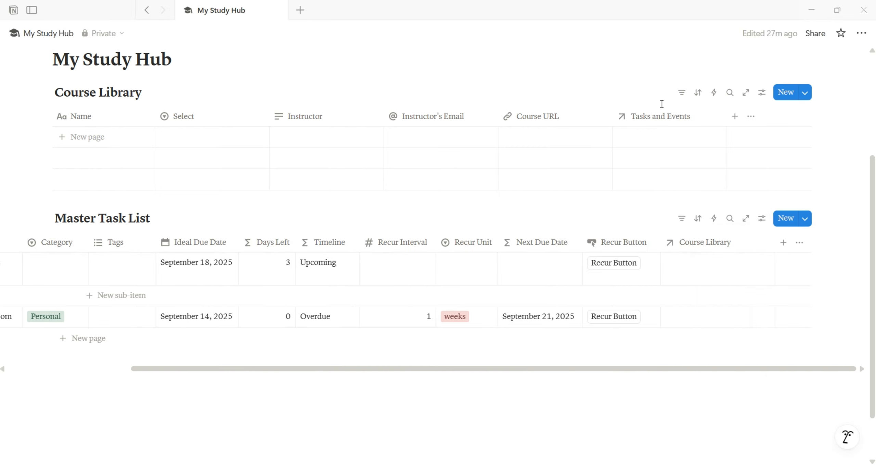
Step: Rename the Course Library relation property in the Master Task List to Course
click(692, 244)
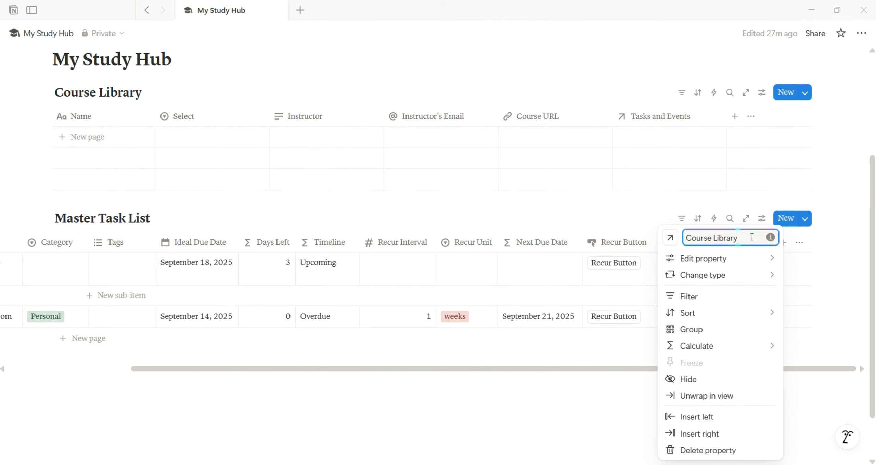
key(BackSpace)
key(BackSpace)
key(BackSpace)
key(BackSpace)
key(BackSpace)
key(BackSpace)
key(BackSpace)
key(BackSpace)
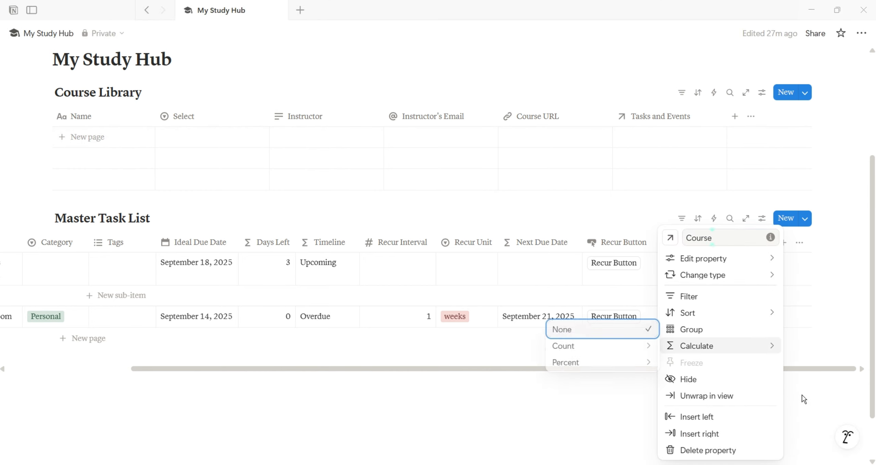
click(702, 206)
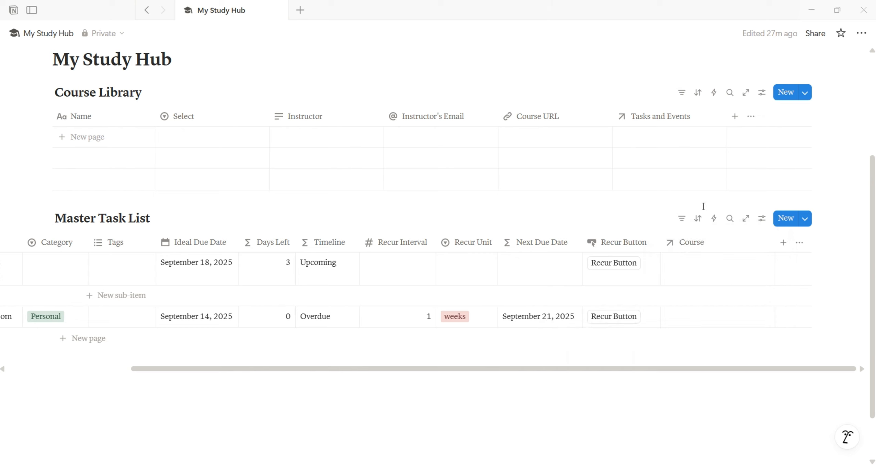
Step: Narrow the Course column in the Master Task List
click(776, 245)
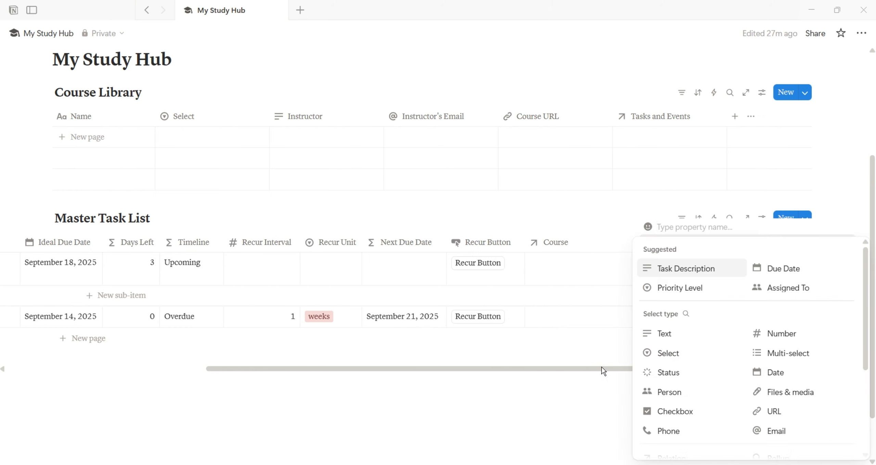
click(602, 392)
drag(776, 242, 710, 251)
Step: Add a select property named Mastery Level after the Course column in the Master Task List
click(784, 244)
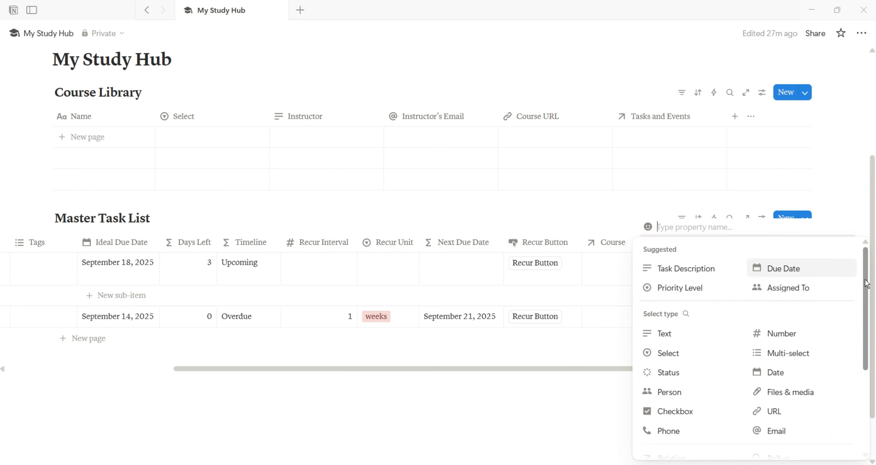
scroll(842, 274, down, 1)
click(681, 327)
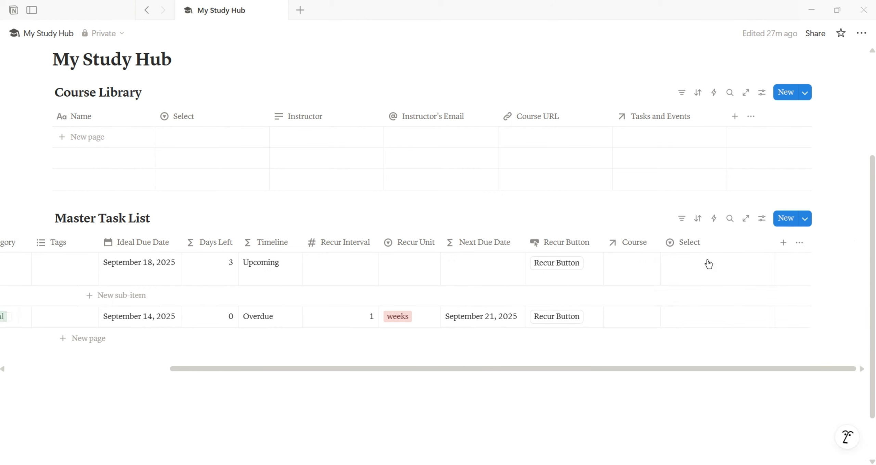
click(707, 249)
click(719, 225)
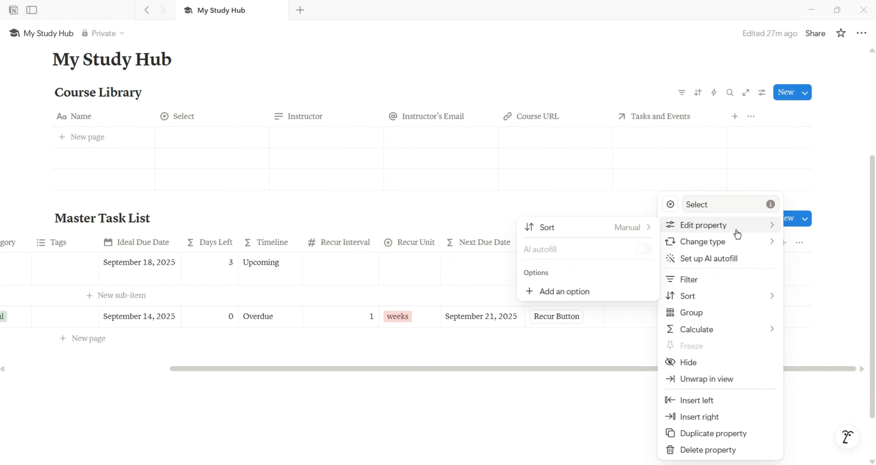
click(713, 205)
key(BackSpace)
key(BackSpace)
key(BackSpace)
key(BackSpace)
key(BackSpace)
key(BackSpace)
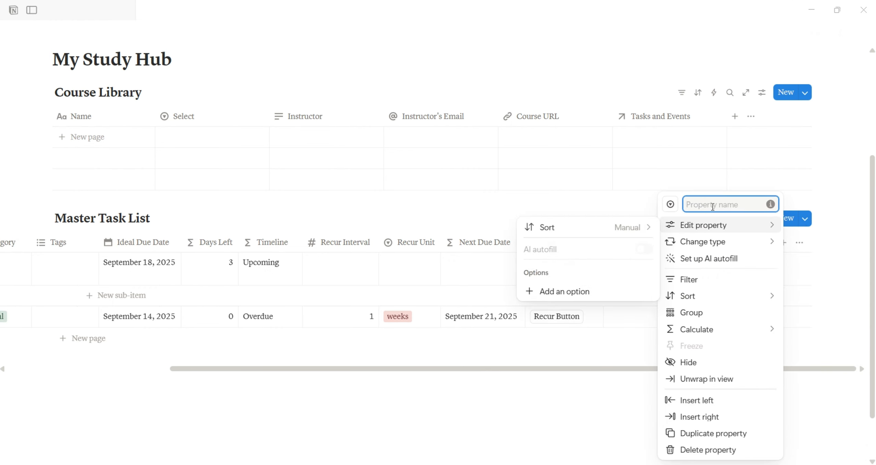
text(Mastery Level)
Step: Create the options Not Started, Skimmed and Clearly Understood for the Mastery Level property
click(617, 292)
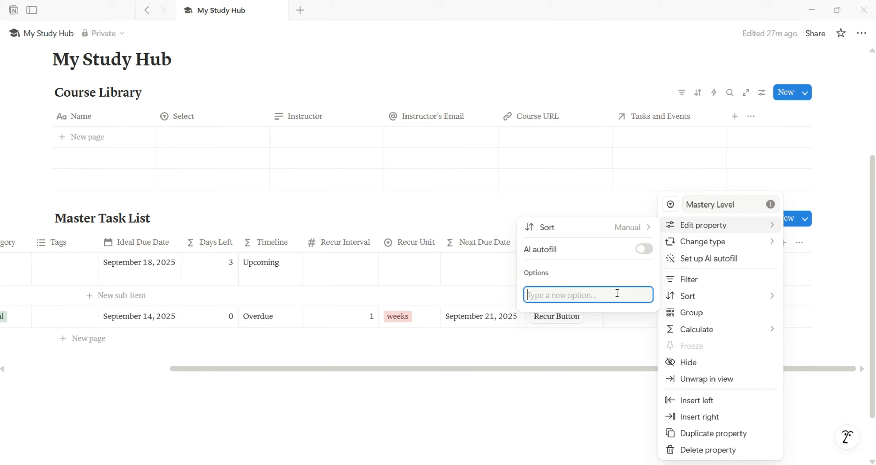
text(Not Started)
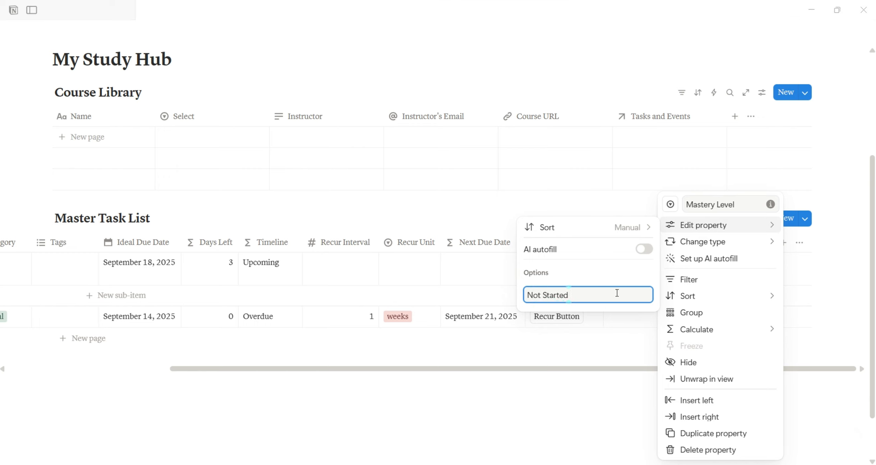
key(Return)
text(Skim)
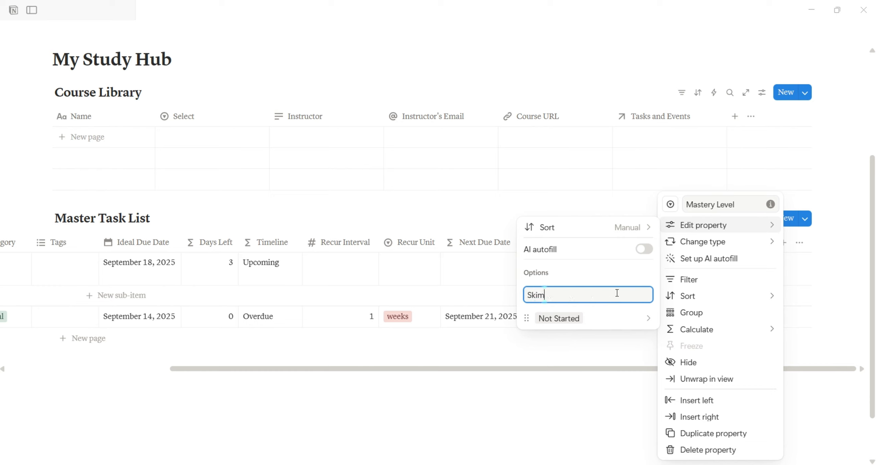
text(med)
key(Return)
text(Clearly Und)
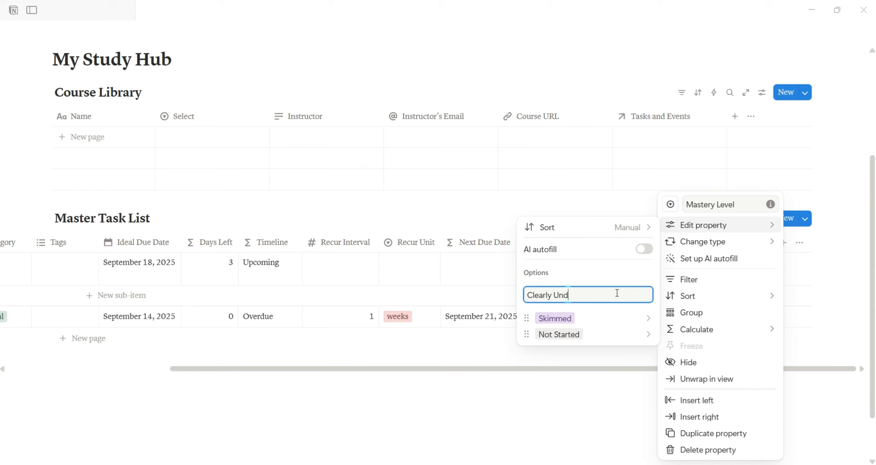
text(erstood)
key(Return)
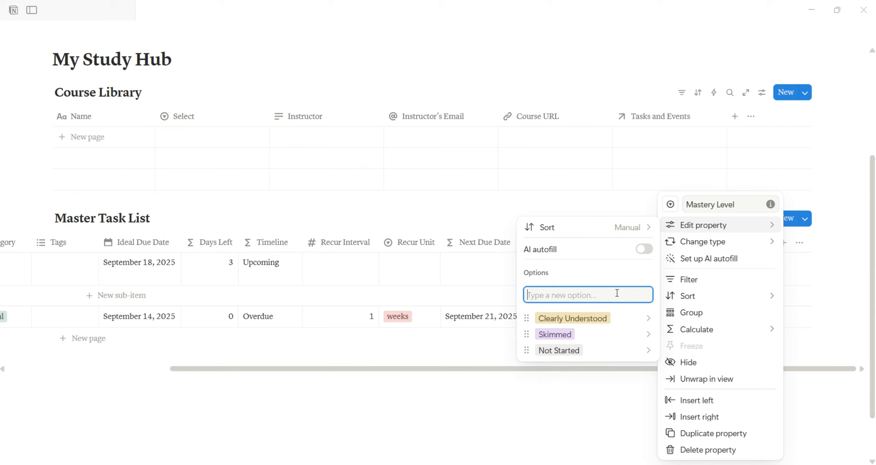
Step: Add the options Solid, Nailed It and Archived to the Mastery Level property
text(Solid)
key(Return)
text(Nailed)
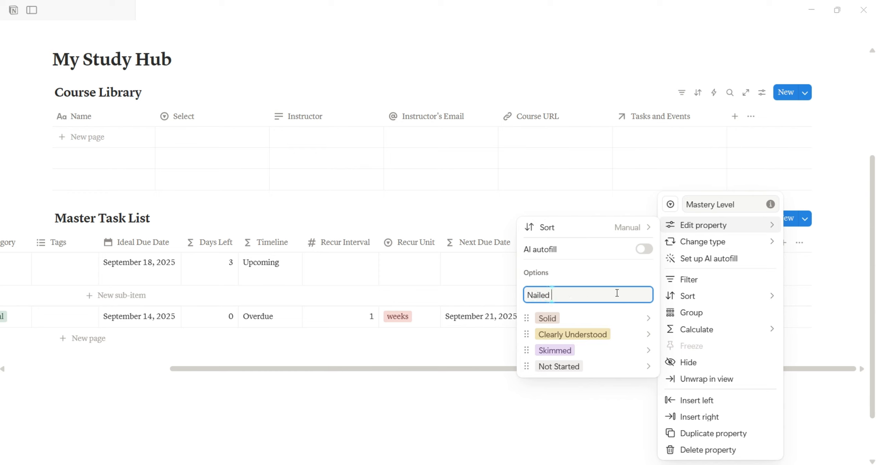
text( It)
key(Return)
text(Archiv)
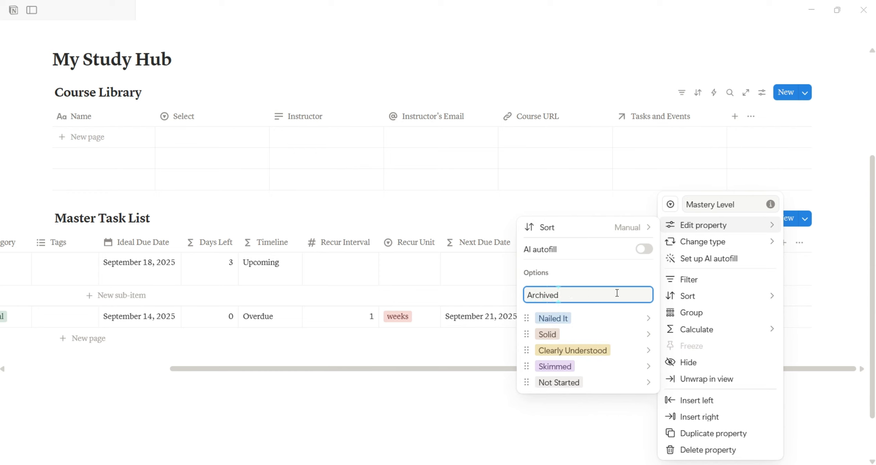
key(Return)
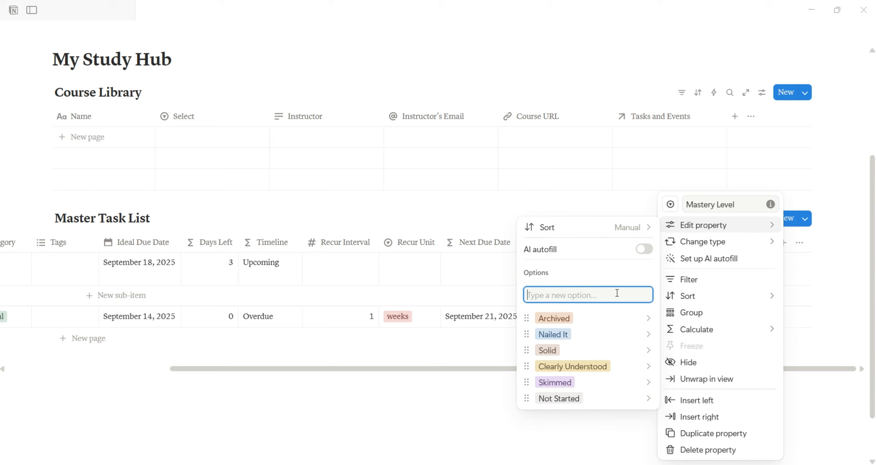
click(481, 391)
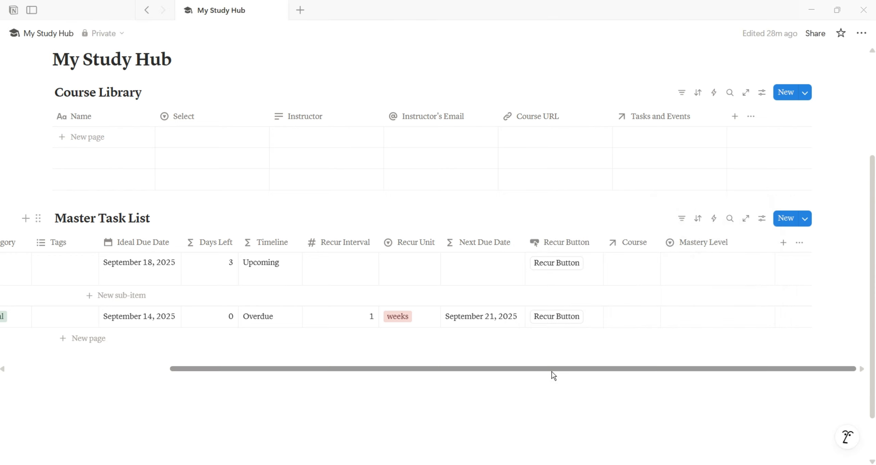
Step: Insert a new empty inline database below the Master Task List and title it Notes Library
drag(552, 371, 340, 375)
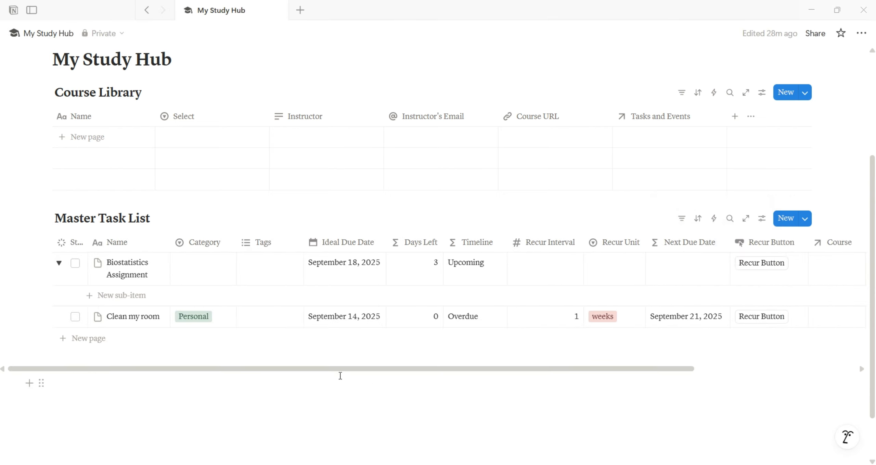
click(28, 217)
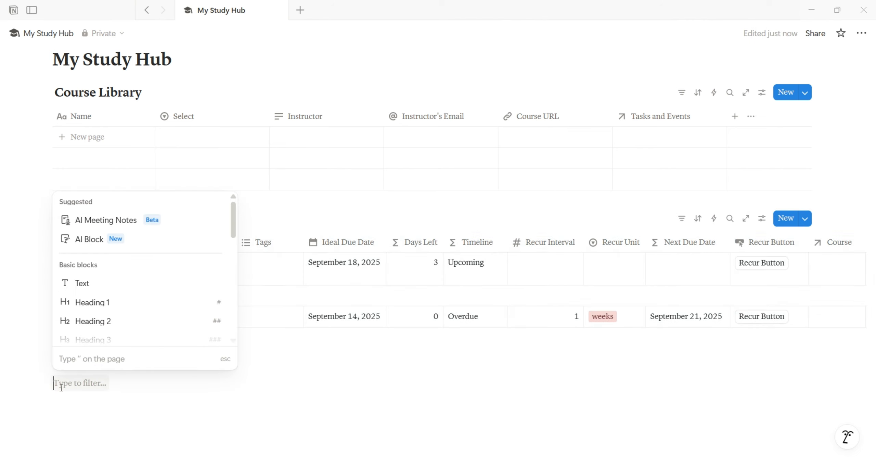
text(/data)
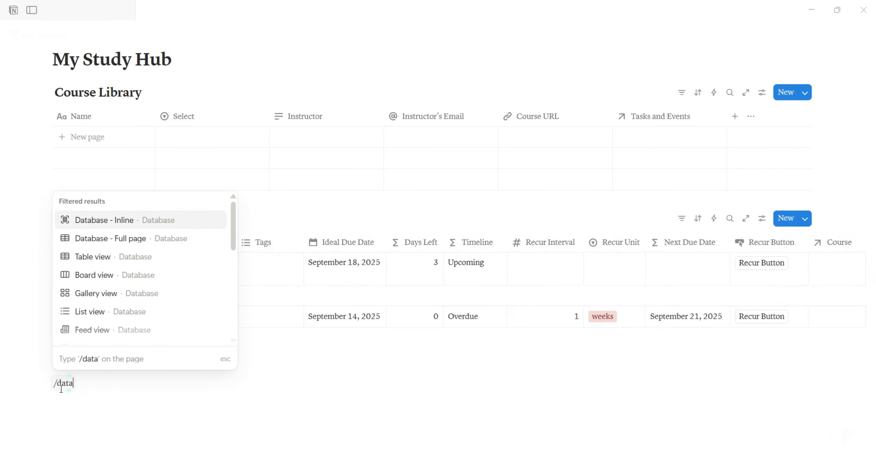
click(138, 221)
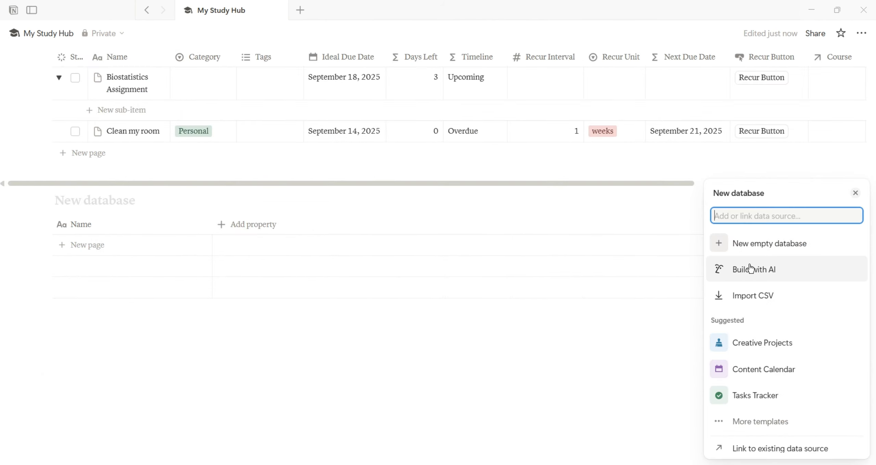
click(736, 257)
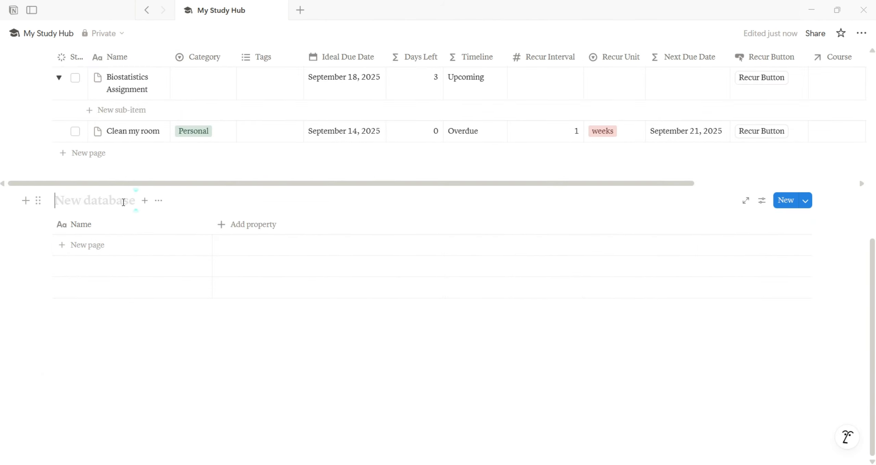
text(Notes Li)
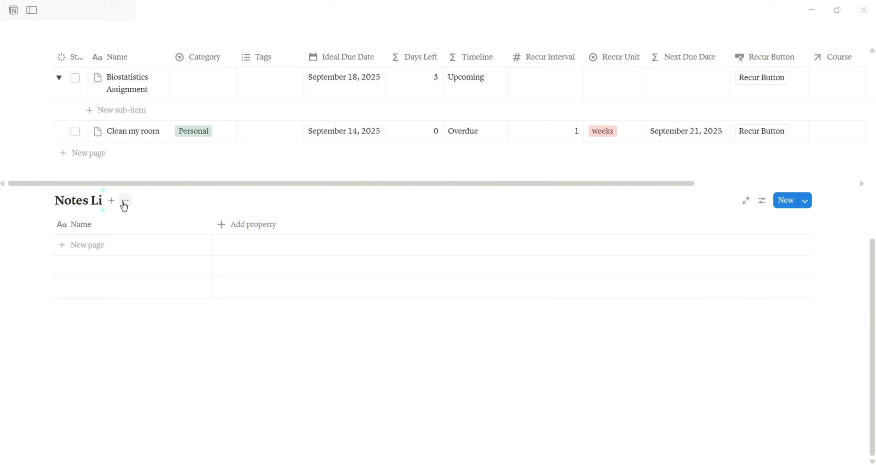
text(brary)
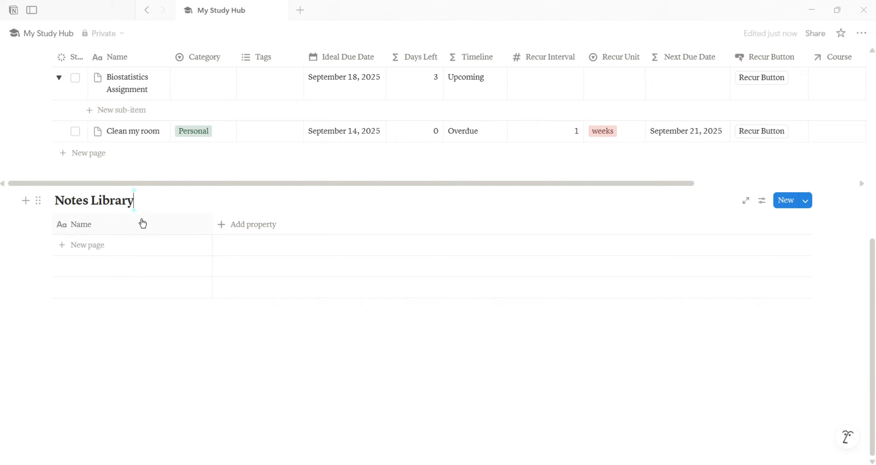
Step: Narrow the Name column of the Notes Library and add a select property named Type beside it
drag(212, 222, 153, 219)
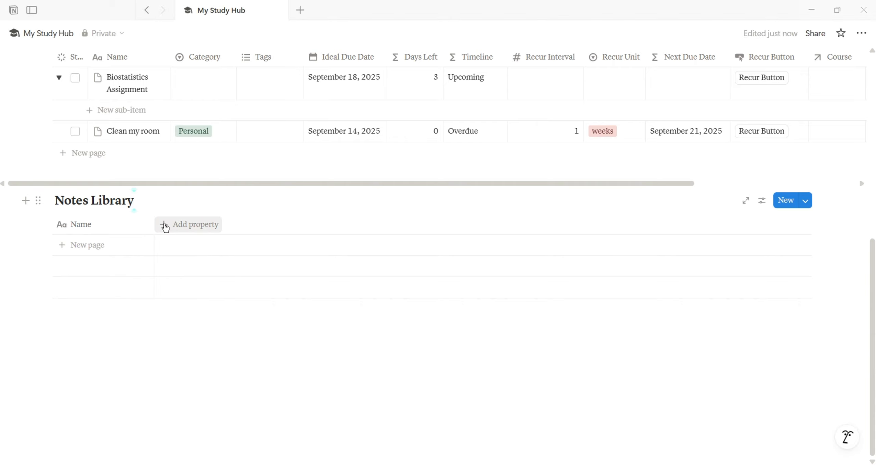
click(166, 224)
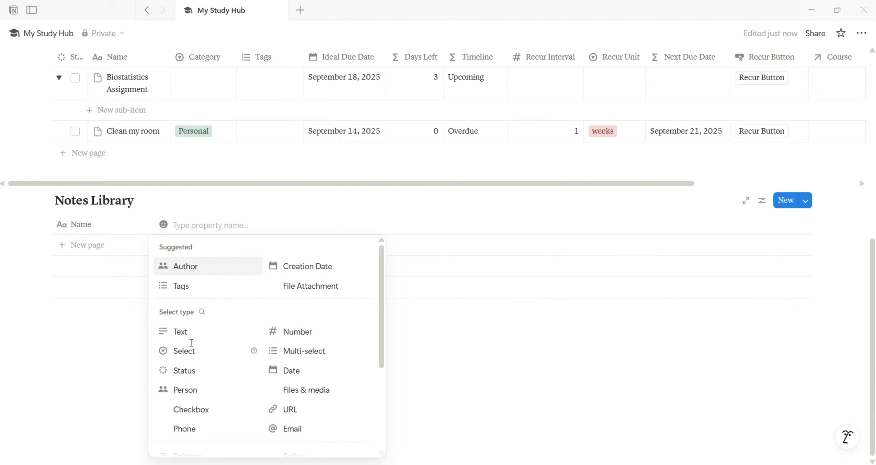
click(190, 356)
click(208, 223)
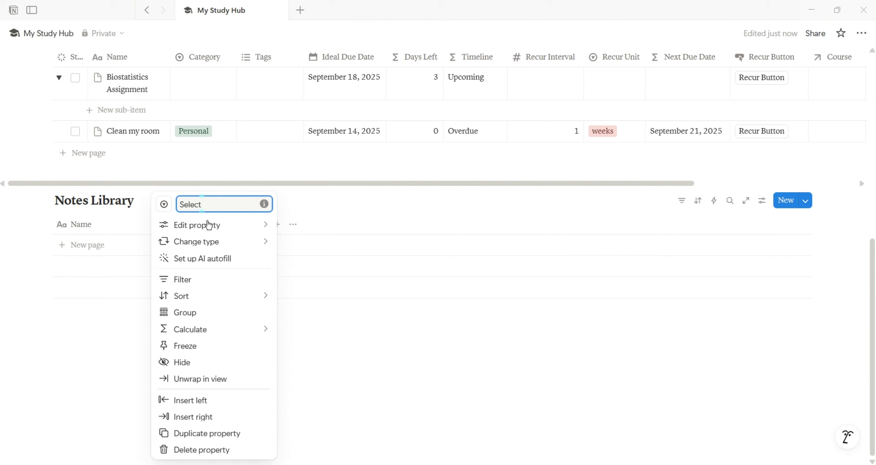
key(BackSpace)
key(BackSpace)
key(BackSpace)
key(BackSpace)
key(BackSpace)
key(BackSpace)
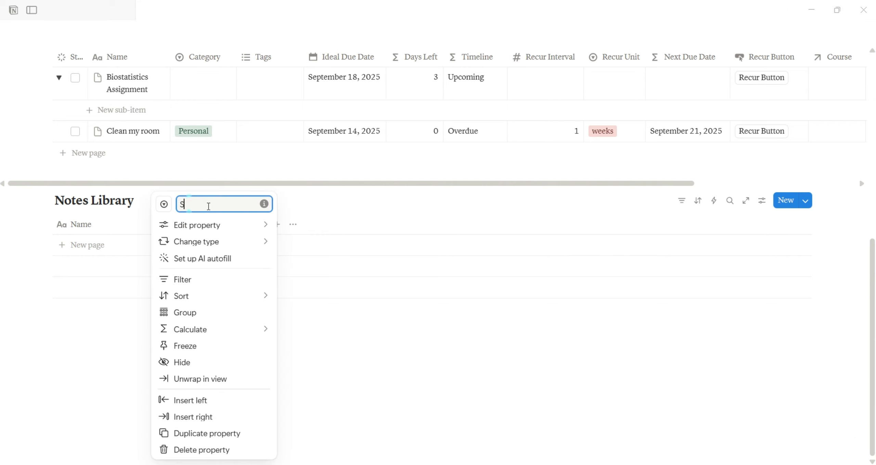
text(Type)
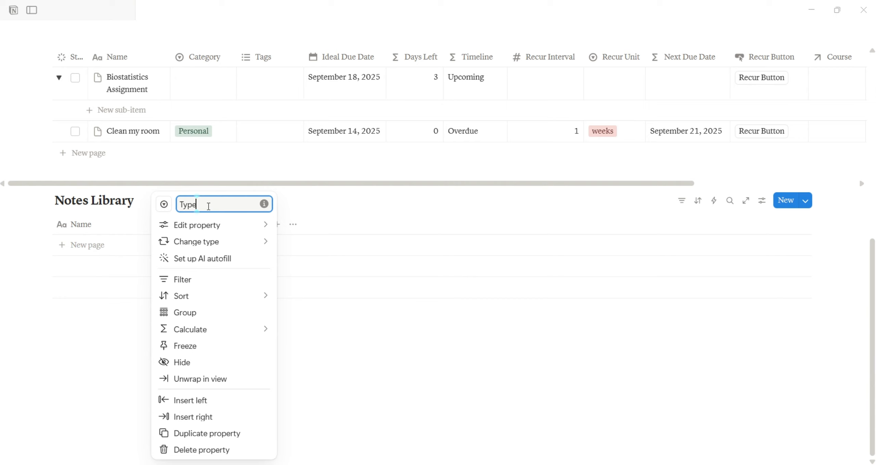
Step: Create the options Lecture, Reading and Personal for the Type property of the Notes Library
click(225, 227)
click(303, 294)
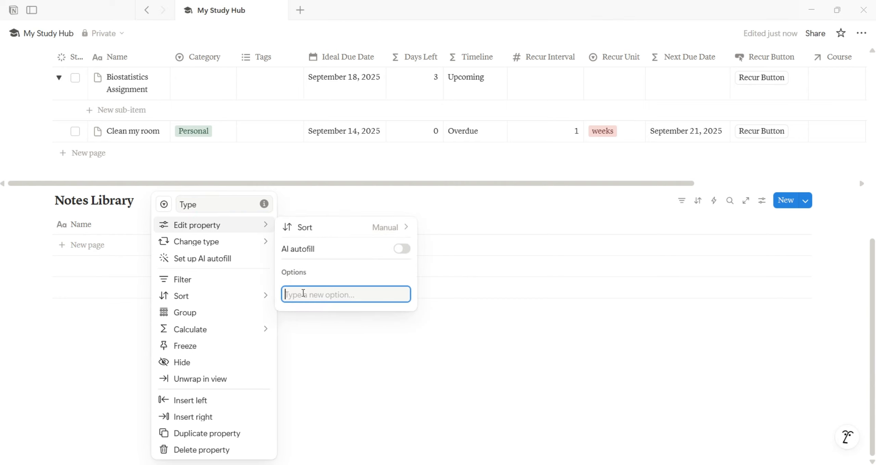
text(Lecture)
key(Return)
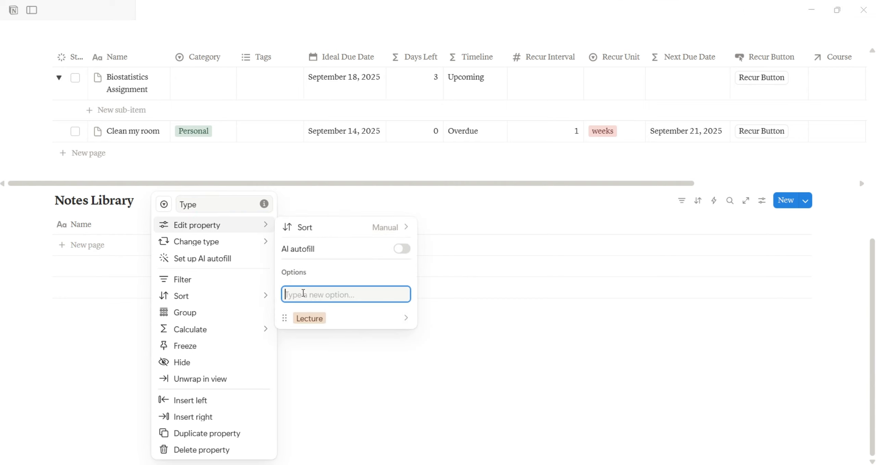
text(Reading)
key(Return)
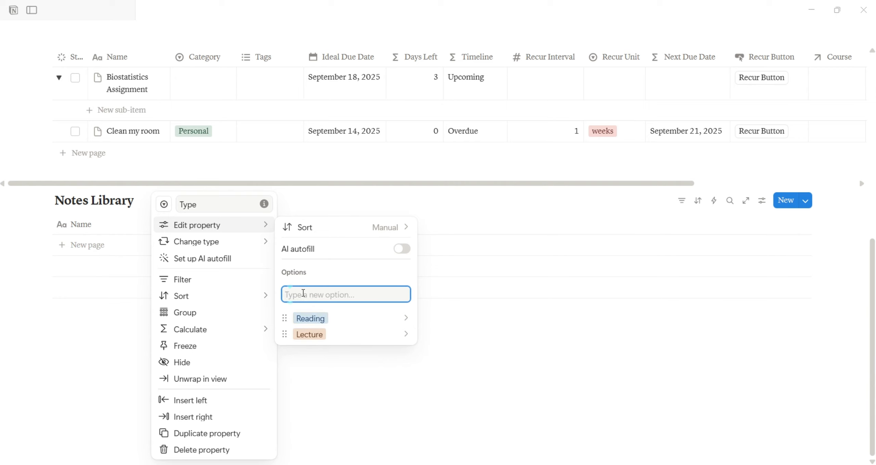
text(Personal)
key(Return)
key(Escape)
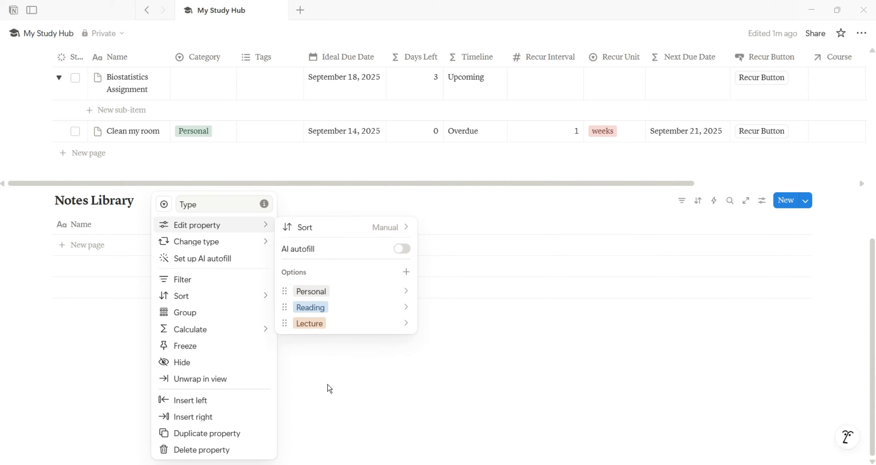
click(330, 387)
click(329, 384)
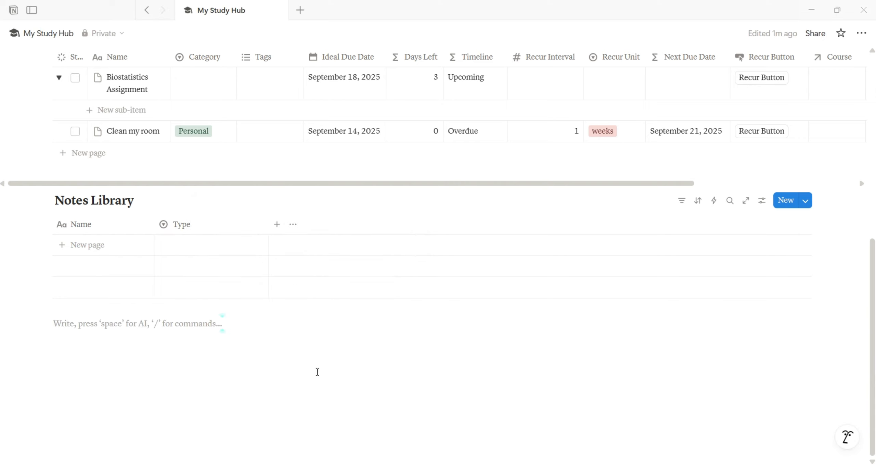
Step: Add a two-way relation named Course from the Notes Library to the Course Library, with Notes as the related property name
click(277, 225)
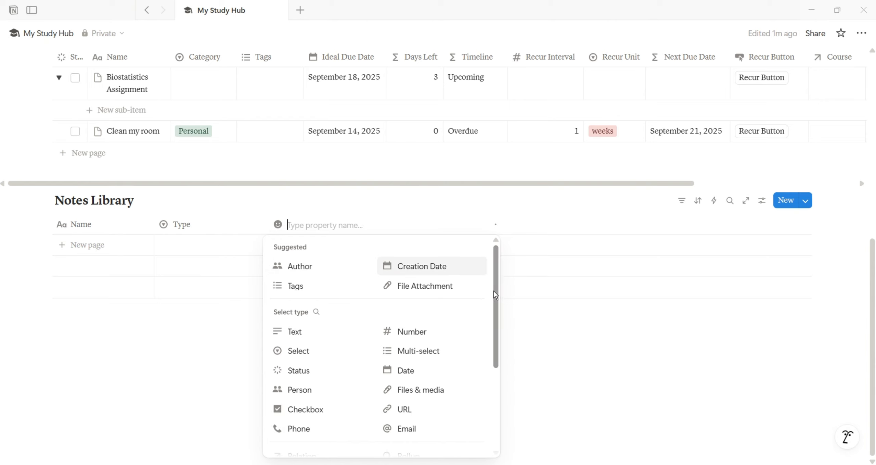
drag(494, 290, 493, 332)
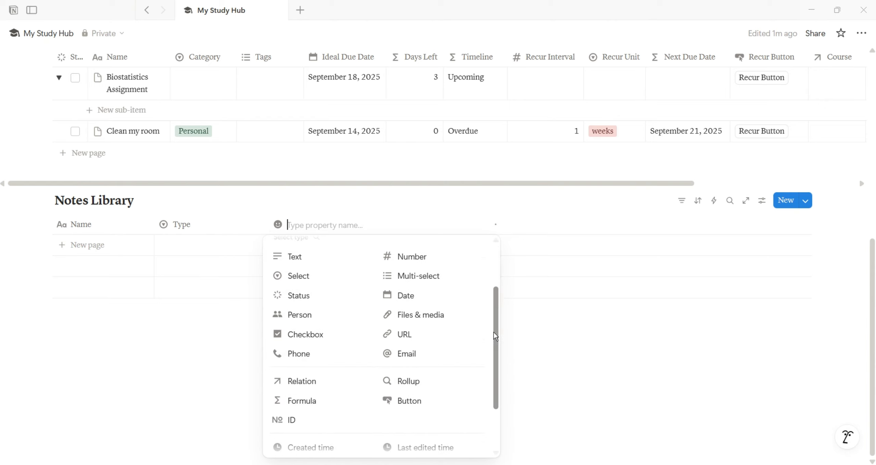
click(296, 385)
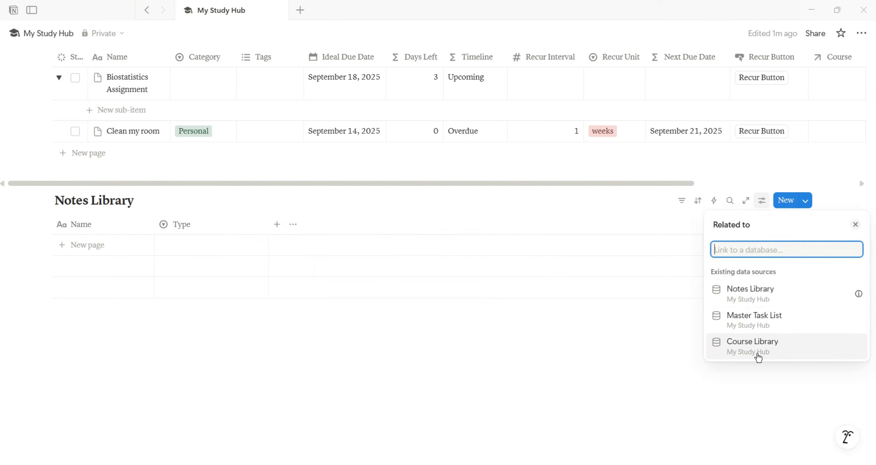
click(750, 353)
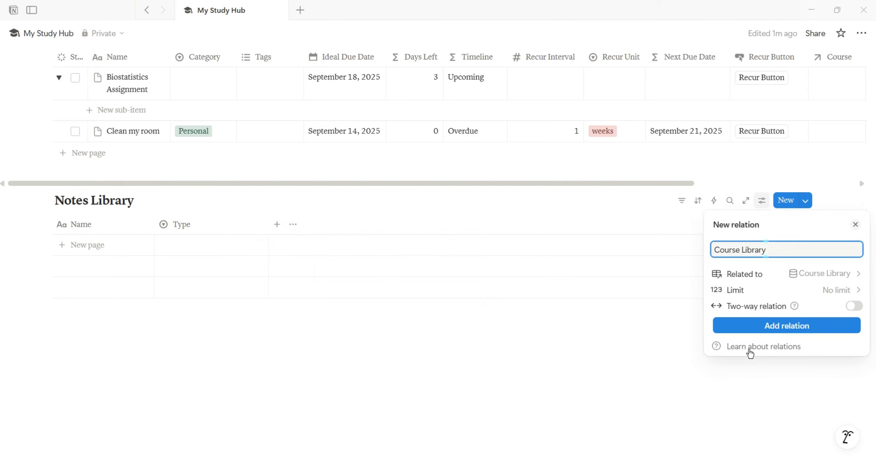
click(854, 306)
text(N)
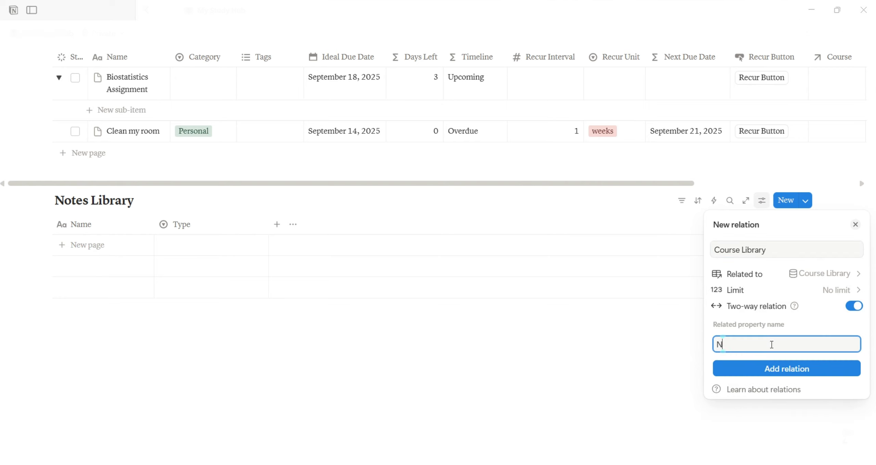
text(otes)
click(768, 249)
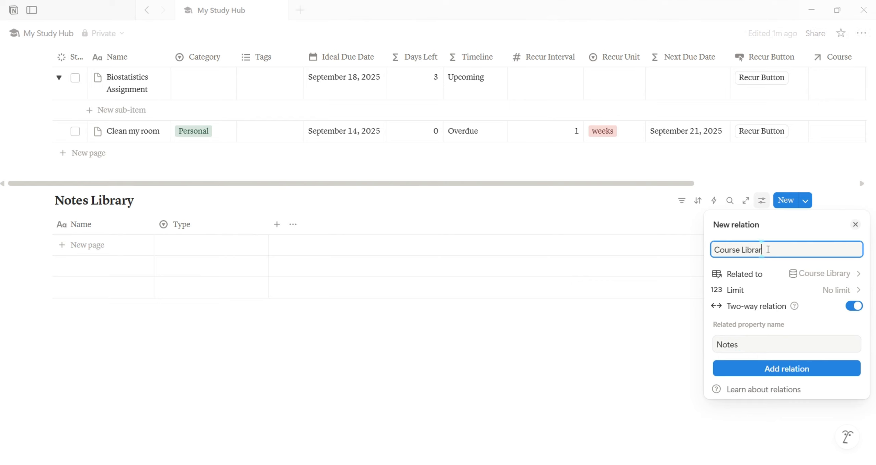
key(ctrl+BackSpace)
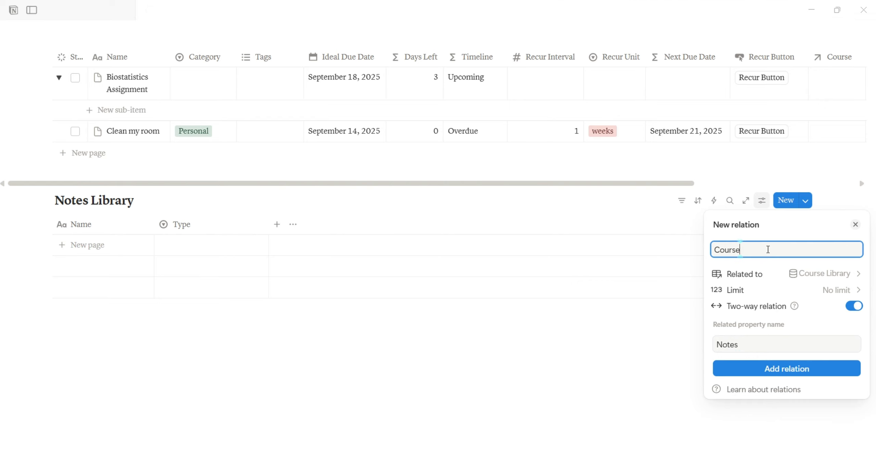
click(766, 369)
click(620, 356)
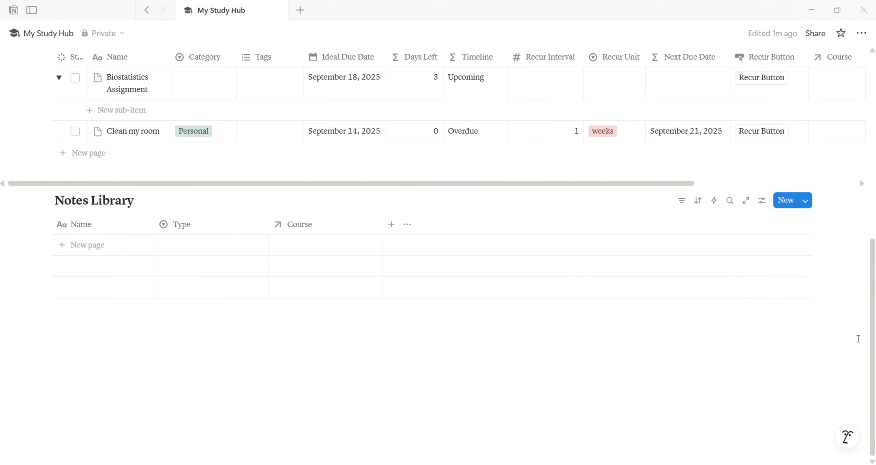
Step: Add a last edited time property to the Notes Library and name it Last Edited Time
drag(874, 352, 874, 106)
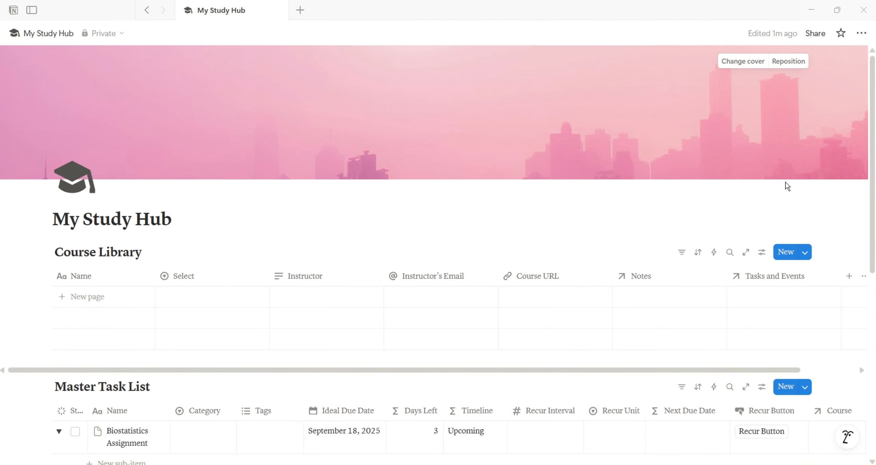
drag(872, 171, 873, 344)
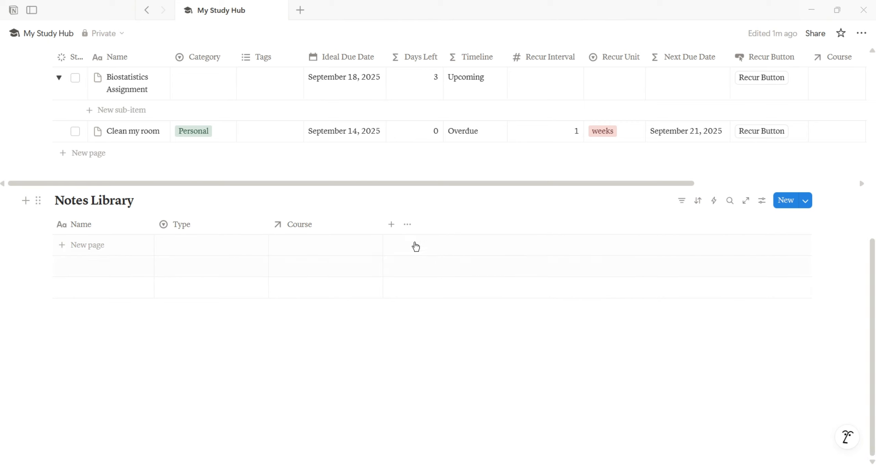
click(391, 224)
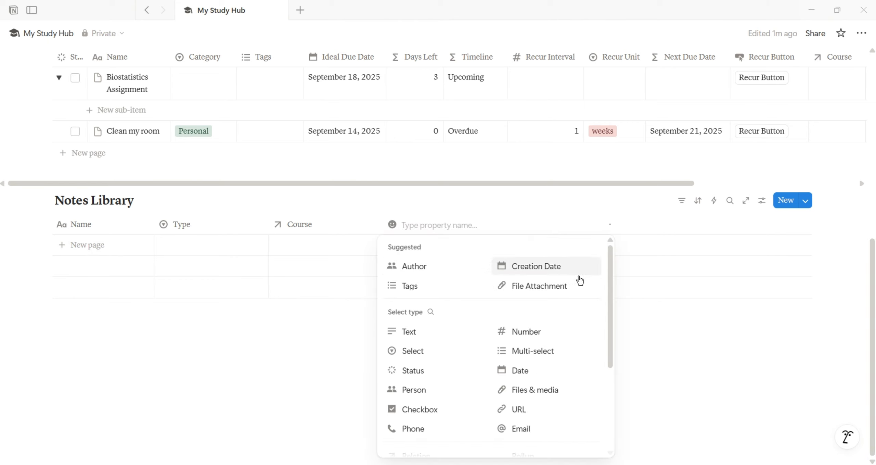
drag(608, 279, 597, 381)
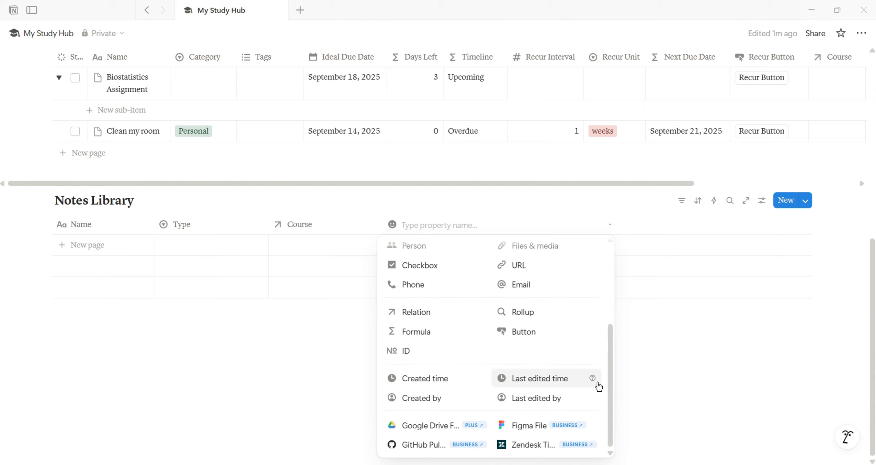
click(538, 380)
click(465, 228)
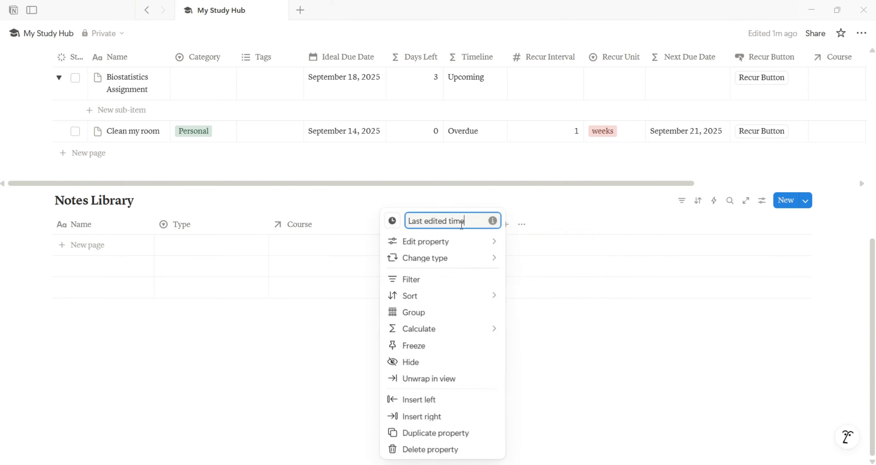
mouse_move(451, 250)
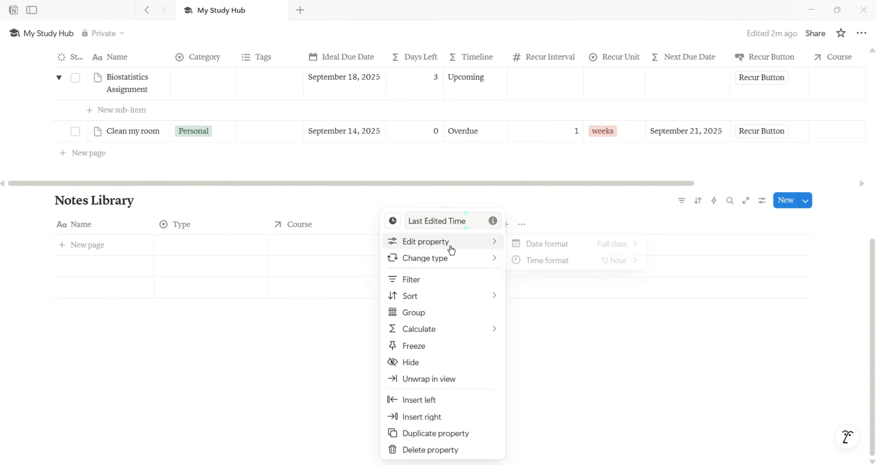
click(344, 338)
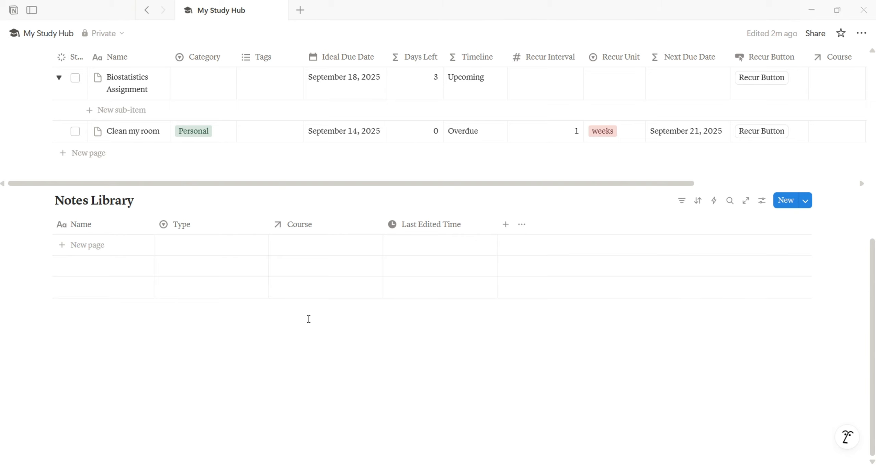
Step: Add a page titled Skeletal System to the Notes Library and set its Type to Lecture
click(93, 245)
text(S)
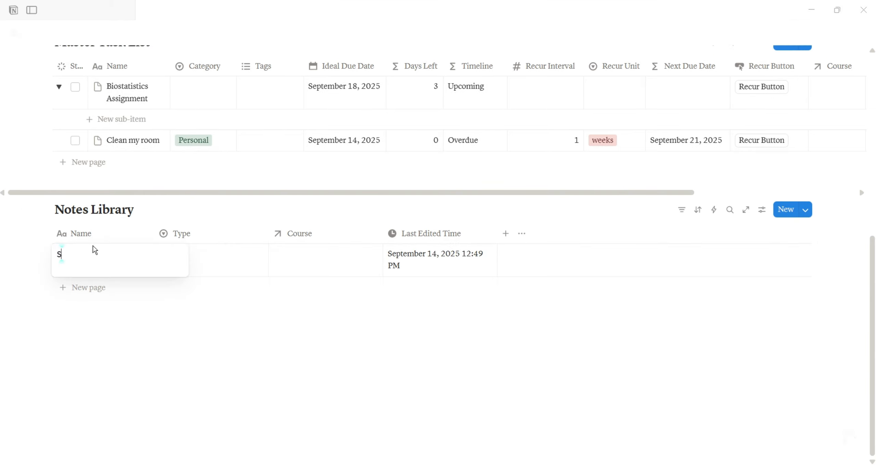
text(keletal System)
key(Escape)
click(207, 260)
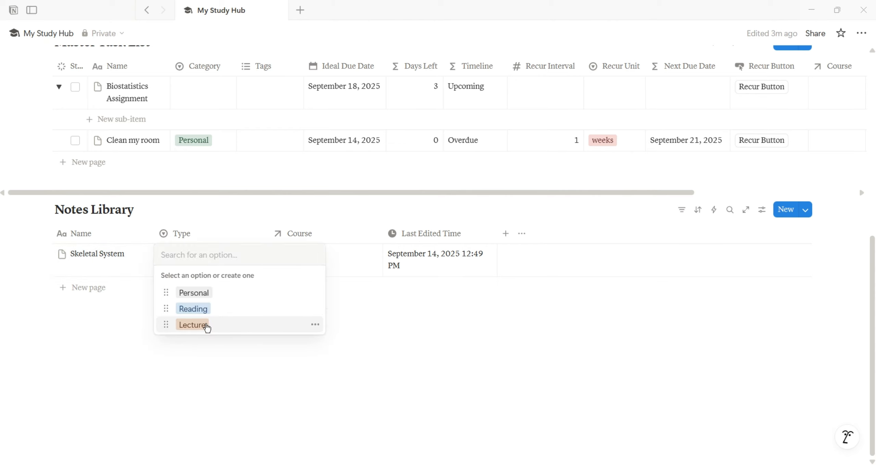
click(192, 325)
Step: Create the course Anatomy and Physiology in the Course Library from the Skeletal System note's Course relation, and close the course page's preview
click(315, 264)
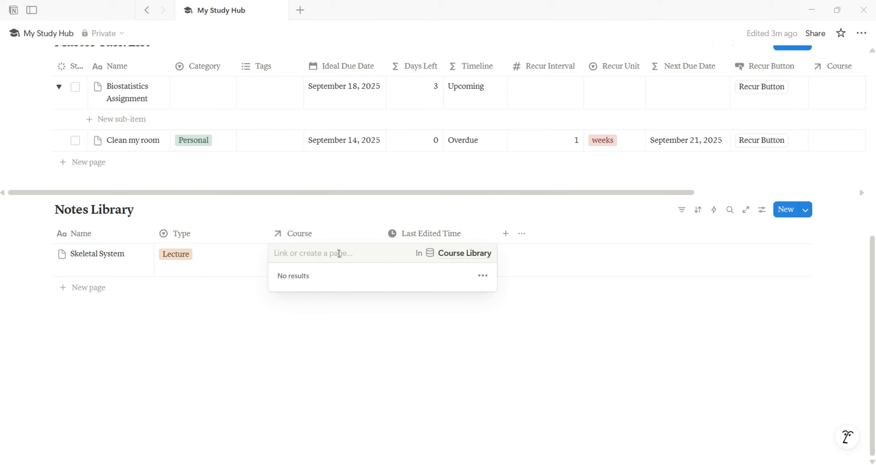
text(Anatom)
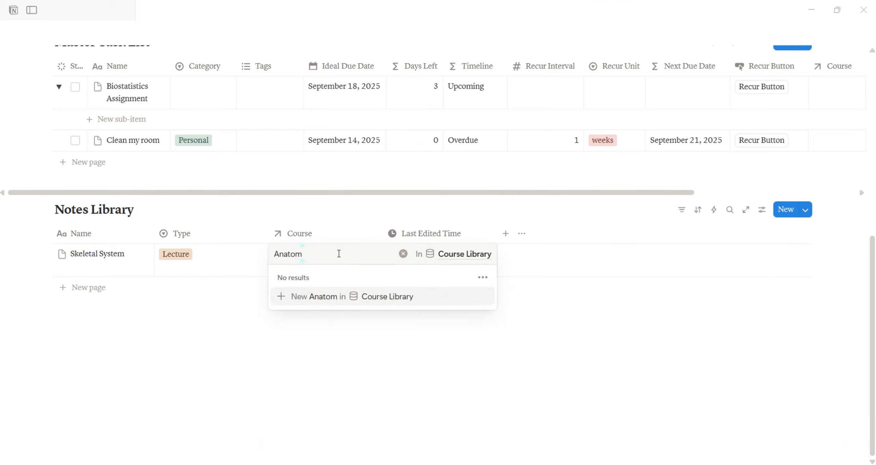
text(y and Phys)
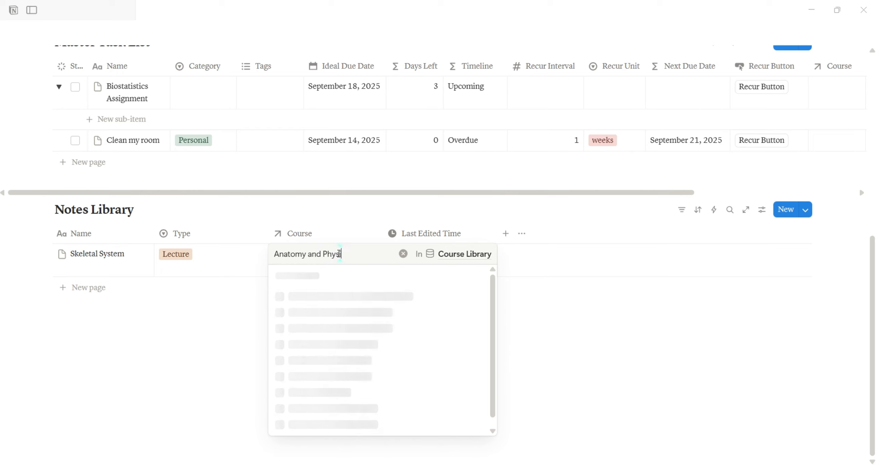
text(iology)
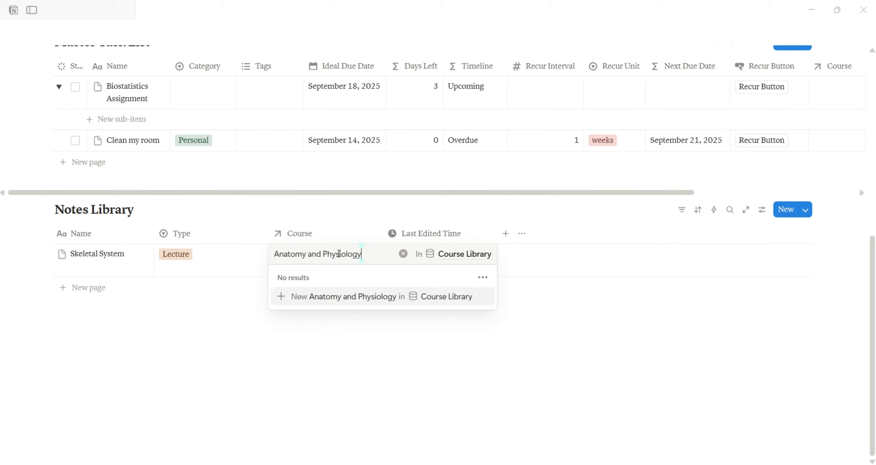
click(348, 298)
click(399, 319)
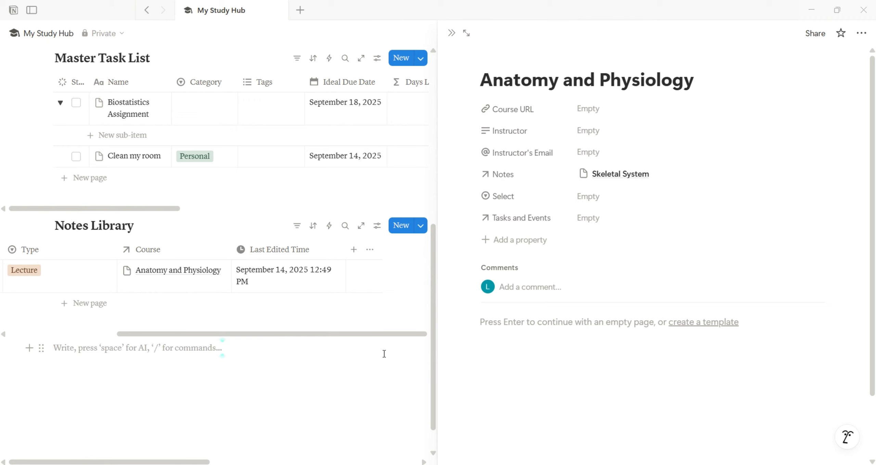
click(451, 33)
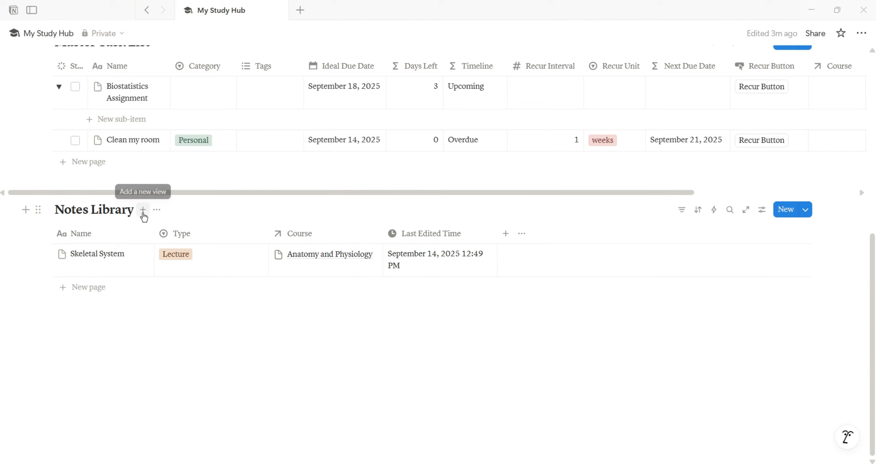
Step: Add a gallery view named Gallery to the Notes Library
click(142, 209)
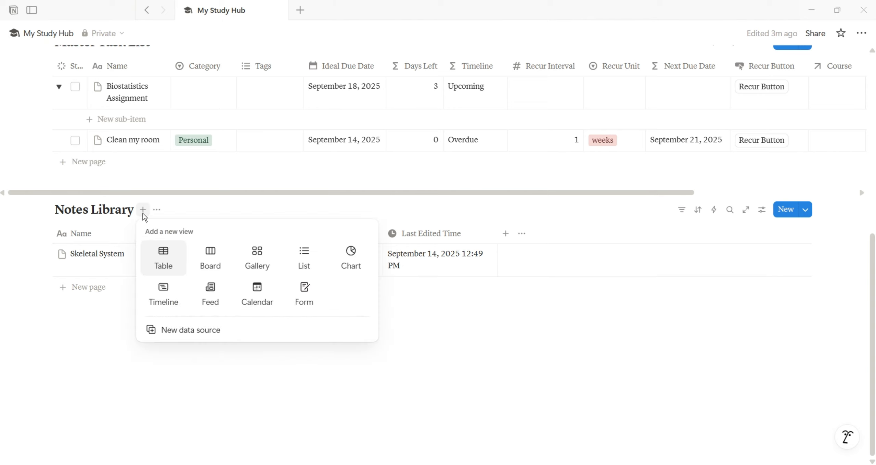
click(260, 258)
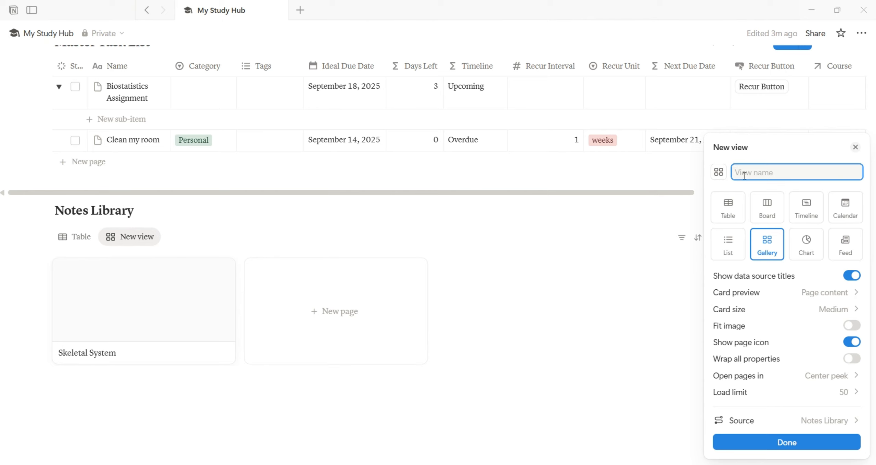
text(Gall)
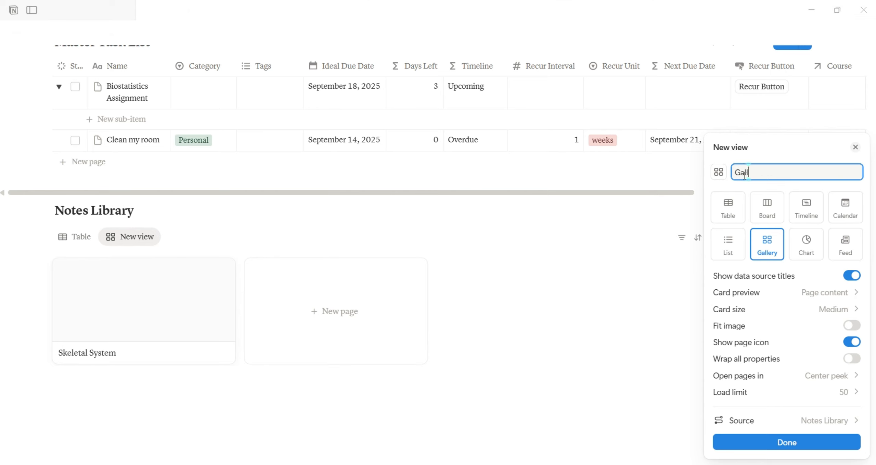
text(ery)
key(Return)
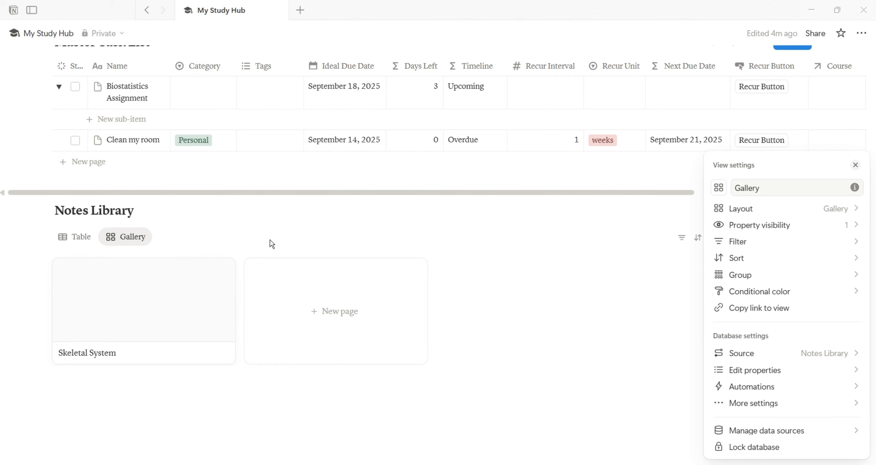
key(Escape)
Step: Add a board view grouped by Type to the Notes Library, showing the Course and Last Edited Time properties on its cards
click(161, 236)
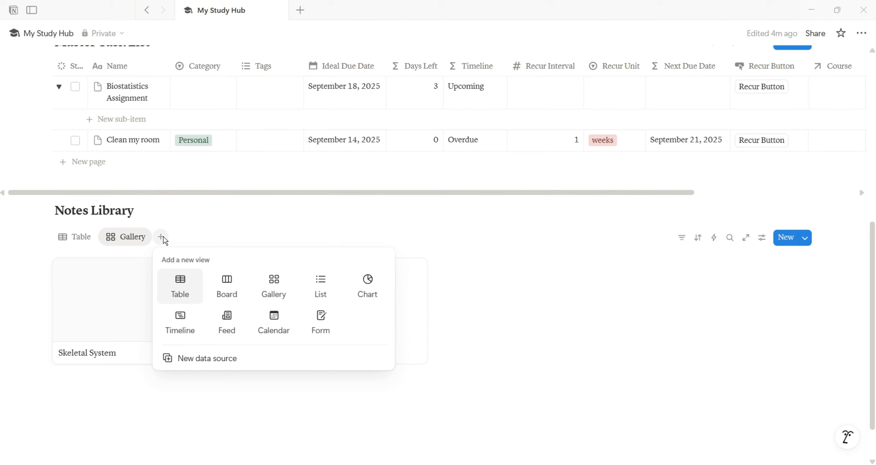
click(229, 284)
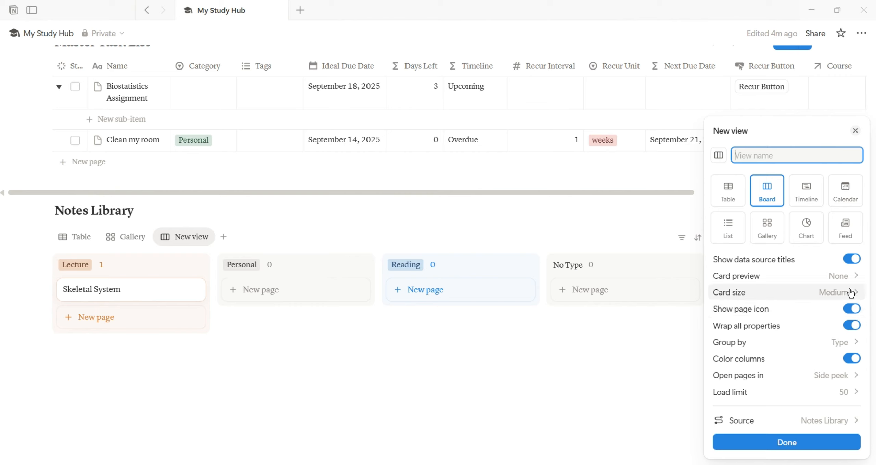
click(791, 442)
click(827, 205)
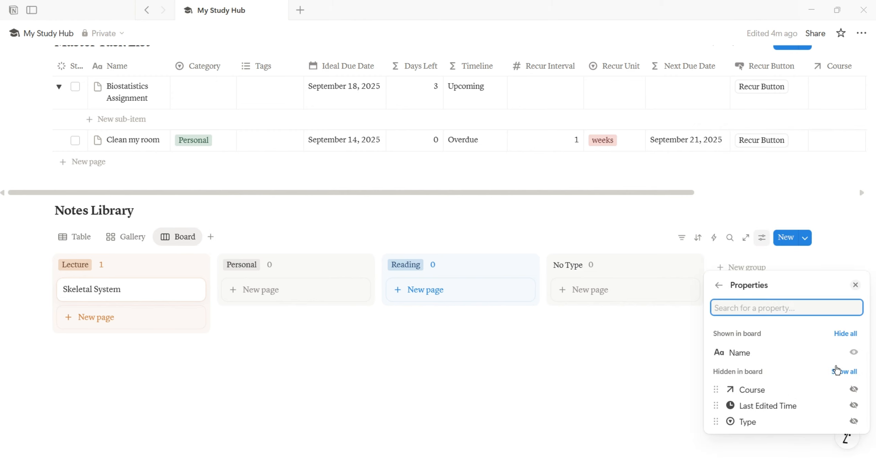
click(854, 390)
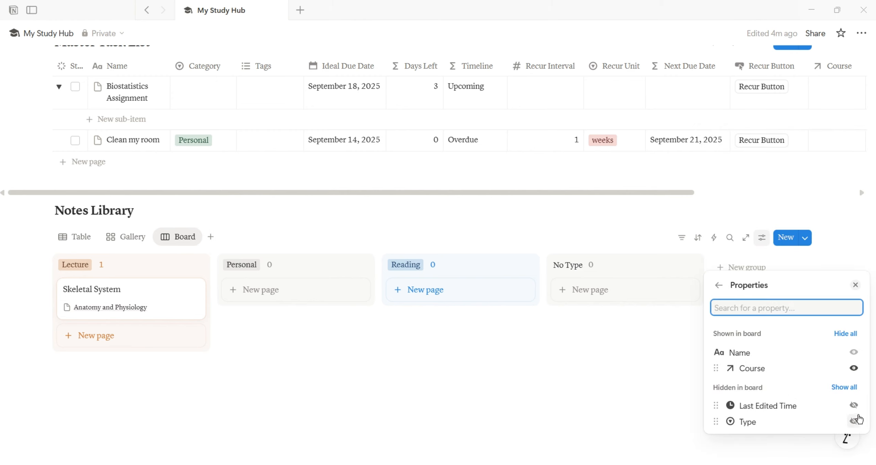
click(854, 404)
click(619, 367)
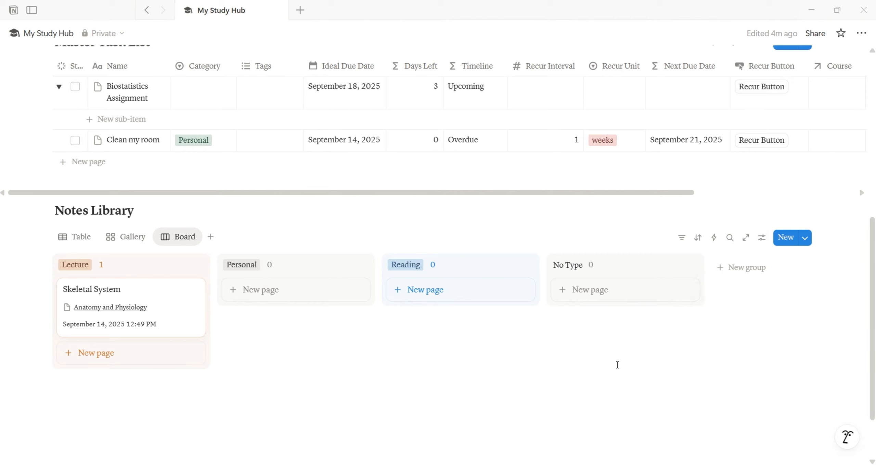
Step: Add a second board view to the Notes Library and group it by Course
click(211, 236)
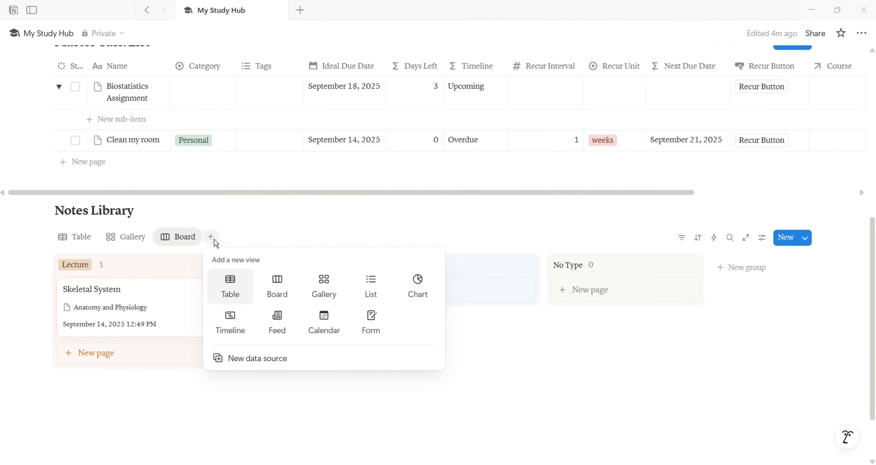
click(278, 285)
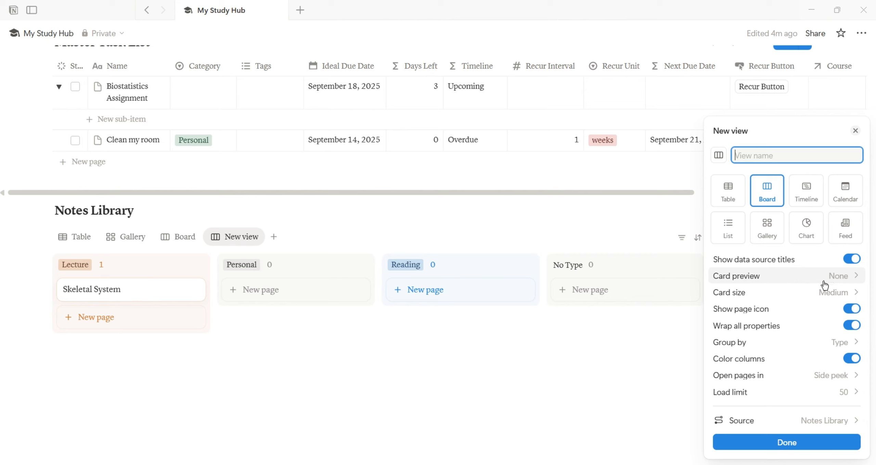
click(845, 343)
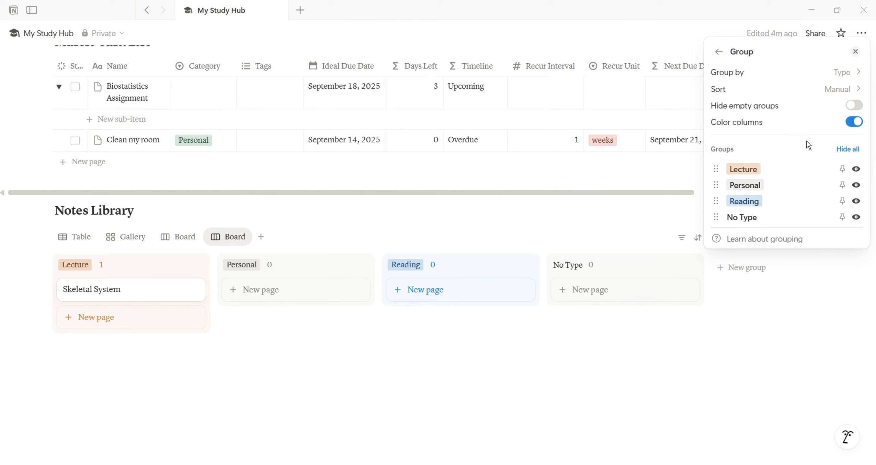
click(848, 74)
click(803, 204)
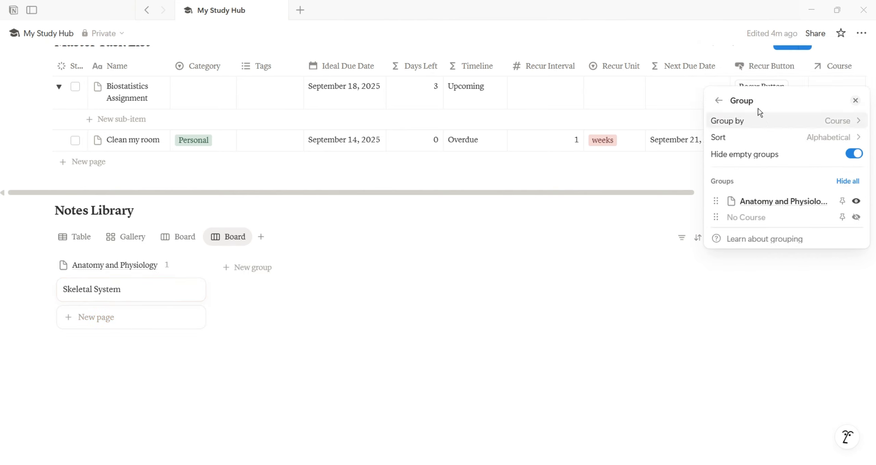
Step: Show the Last Edited Time and Type properties on the cards of the course-grouped board
click(719, 100)
click(787, 101)
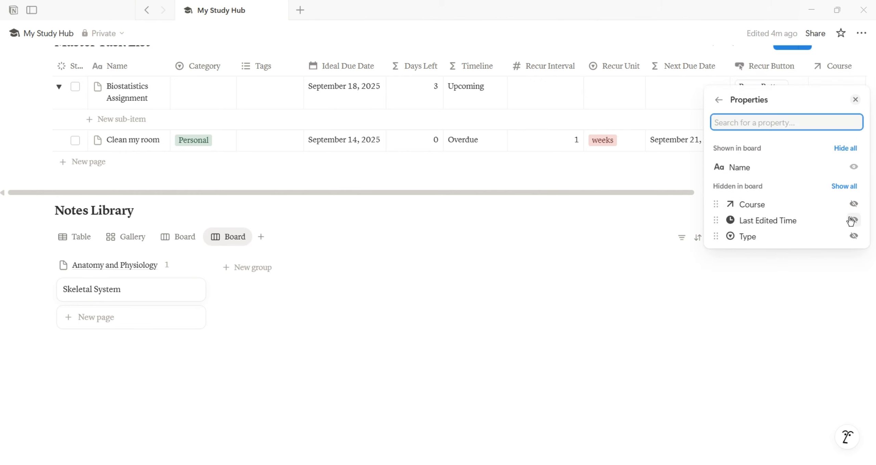
click(853, 220)
click(853, 237)
click(531, 342)
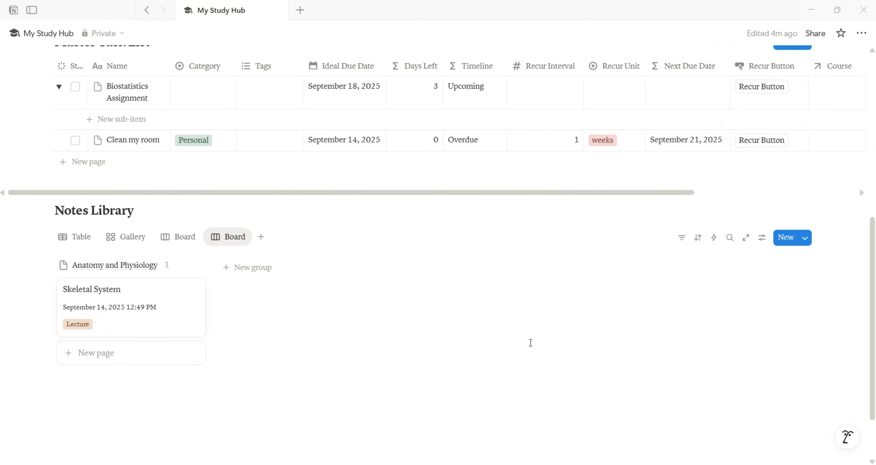
Step: Create a new page template for the Course Library and title it New Course
drag(873, 320, 875, 159)
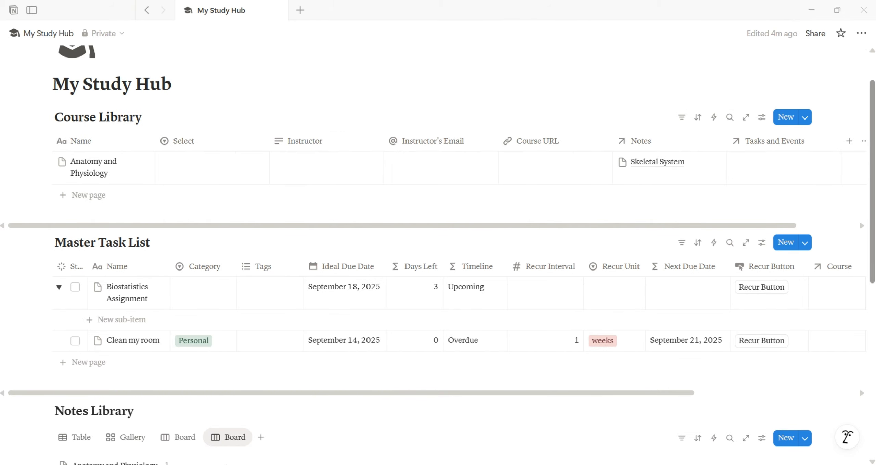
scroll(733, 235, down, 1)
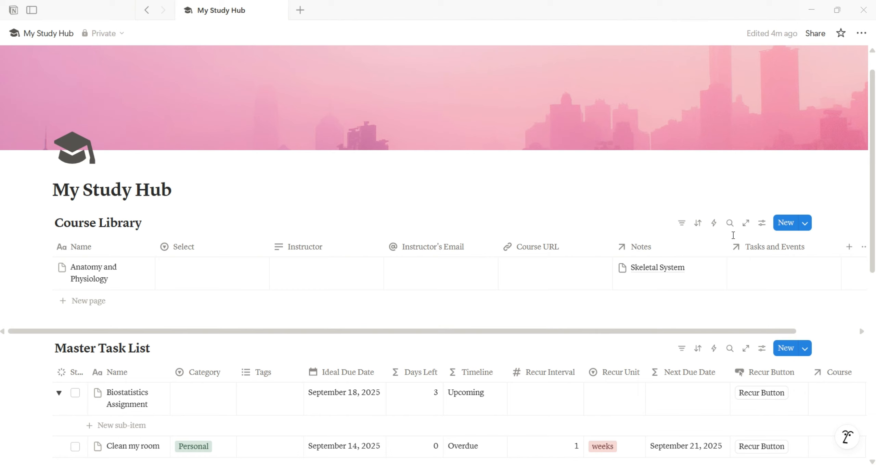
click(805, 226)
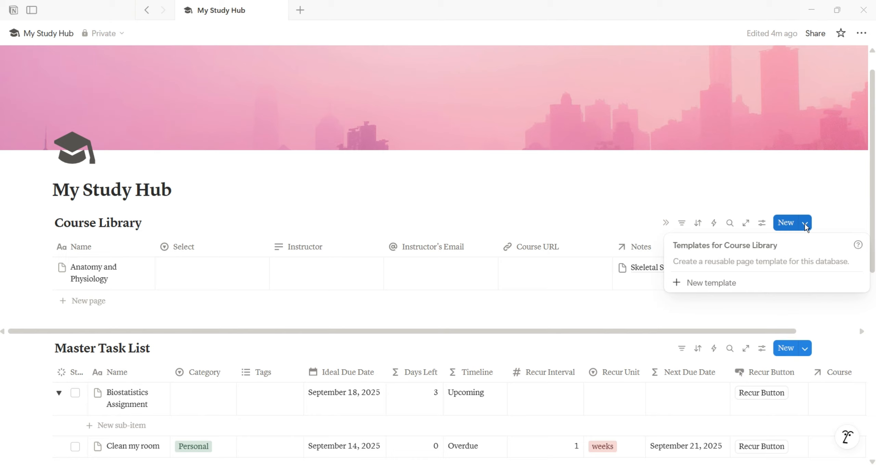
click(736, 280)
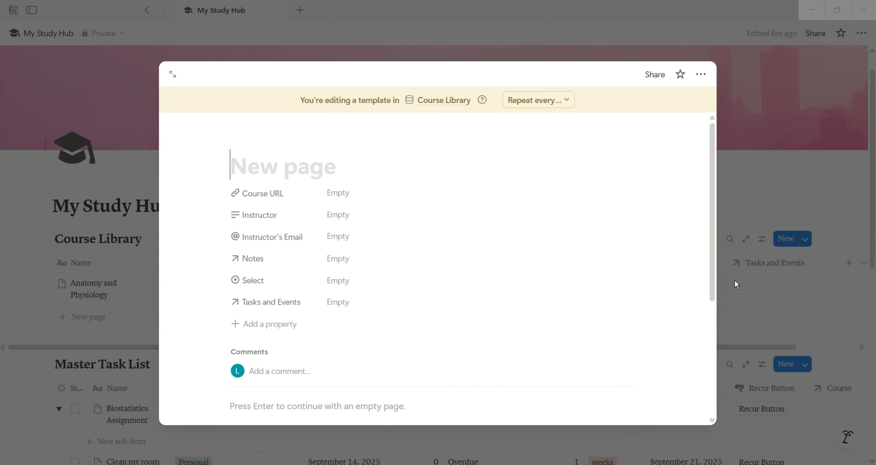
text(New Cour)
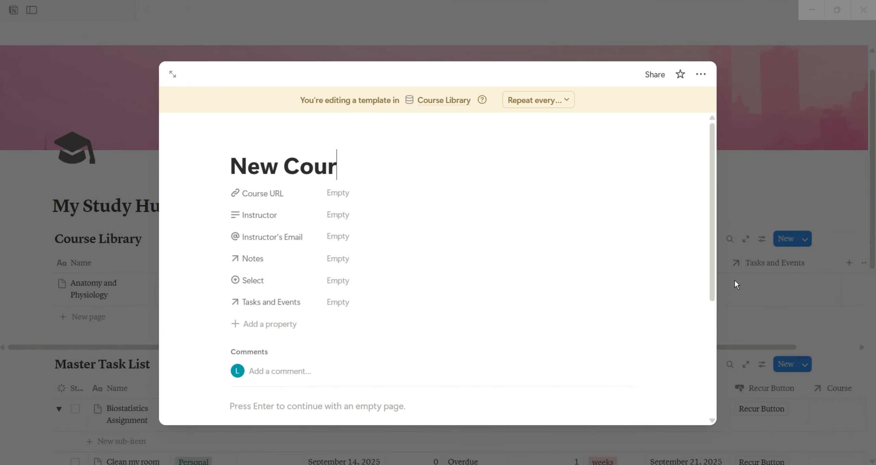
text(se)
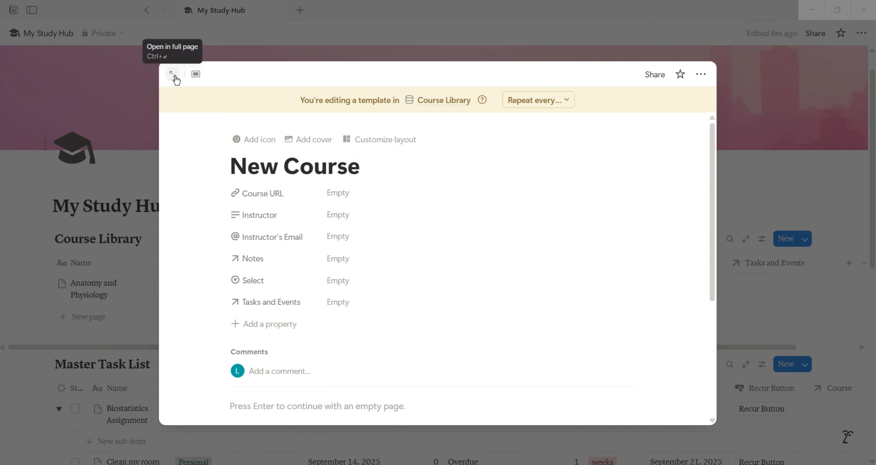
Step: Set the New Course template to the Serif font with small text and full width
click(701, 76)
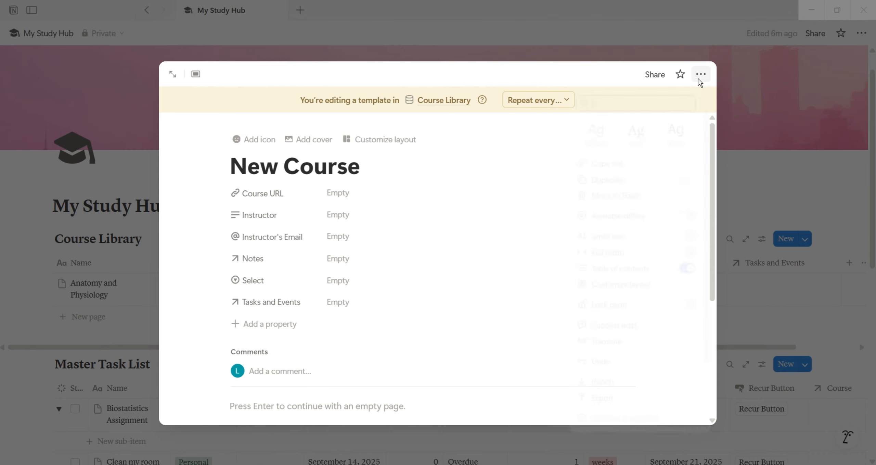
click(633, 136)
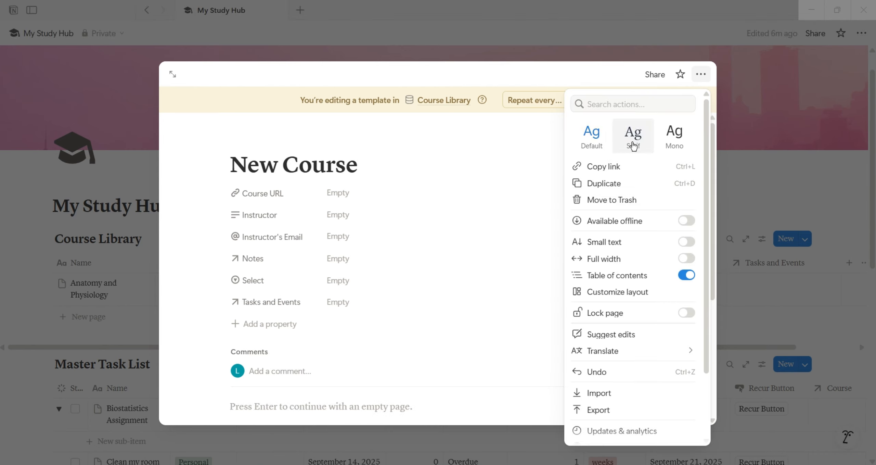
click(688, 242)
click(686, 258)
Step: Customize the Course Library page layout by turning off page discussions, and apply it to all pages
click(679, 295)
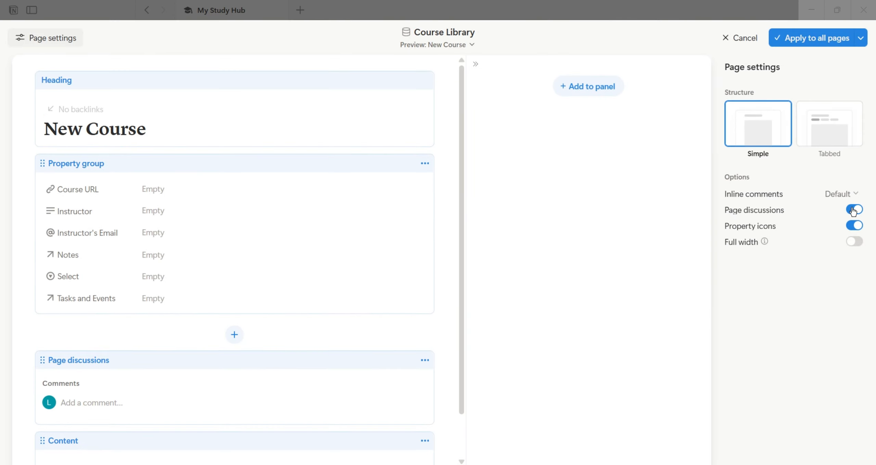
click(853, 210)
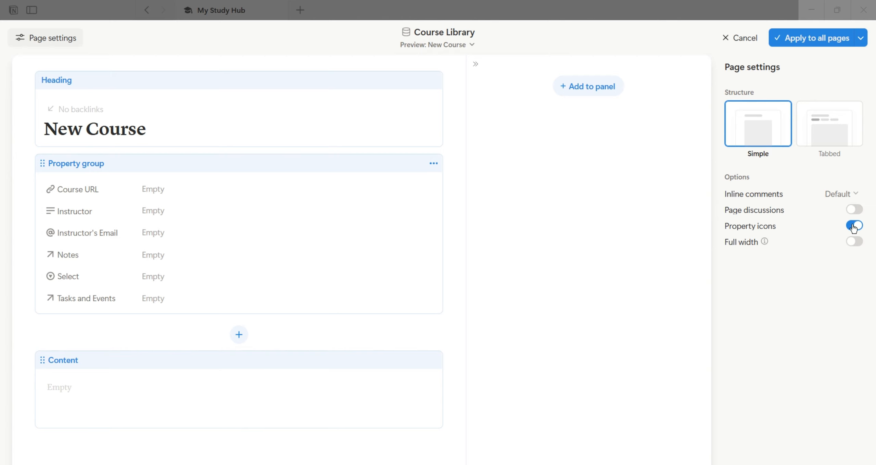
click(801, 38)
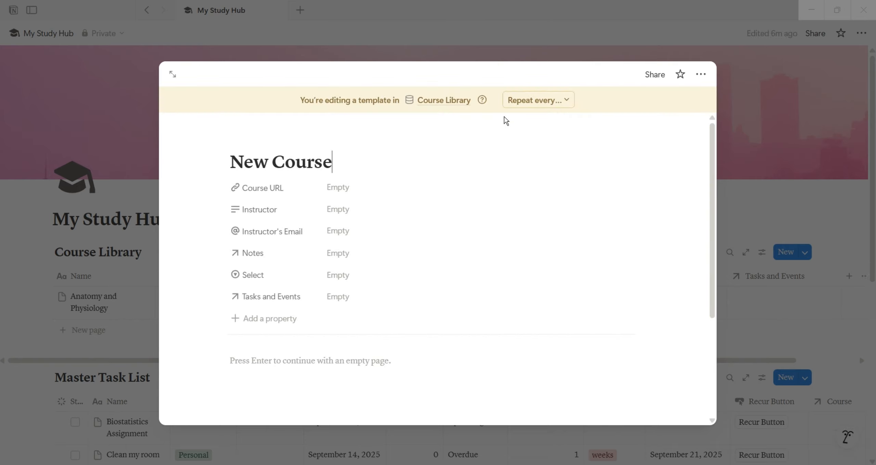
Step: Open the New Course template as a full page and give it the open book icon
click(172, 74)
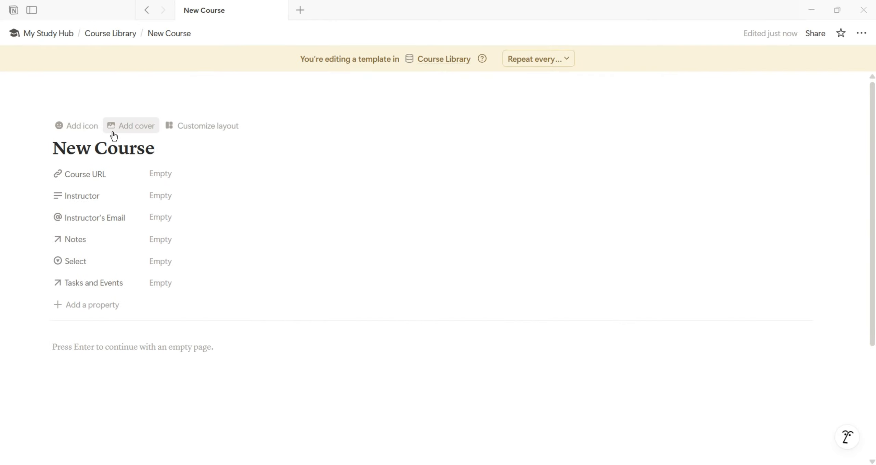
click(86, 133)
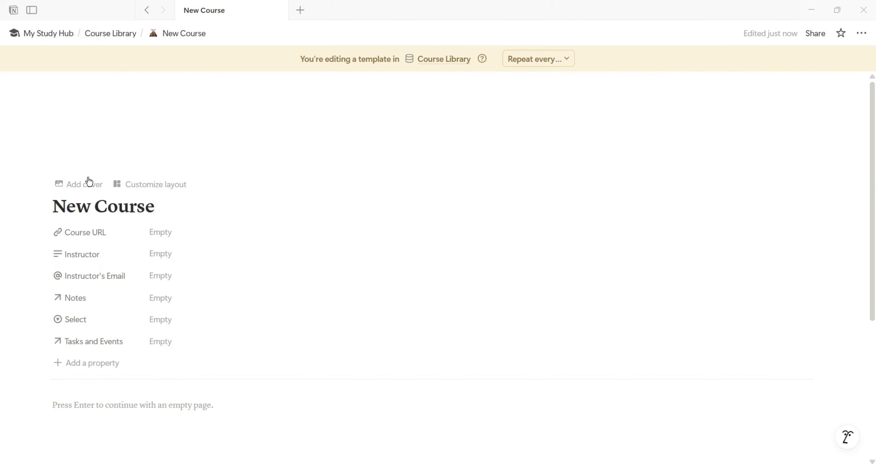
click(52, 191)
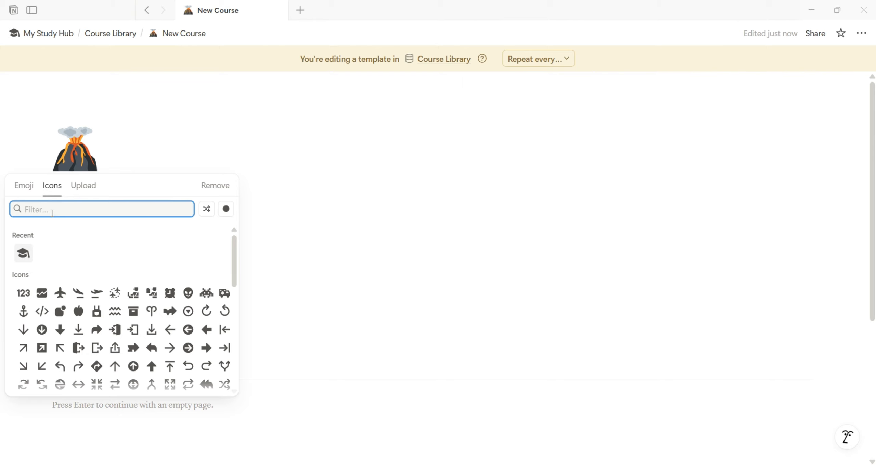
text(boo)
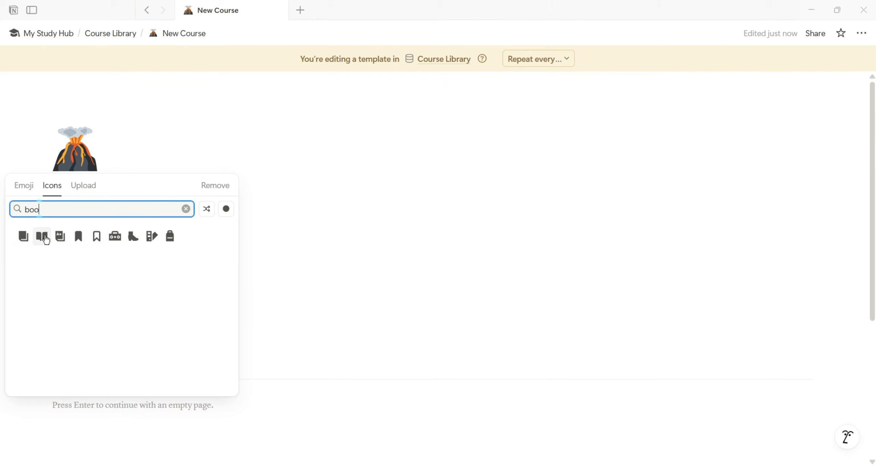
click(42, 236)
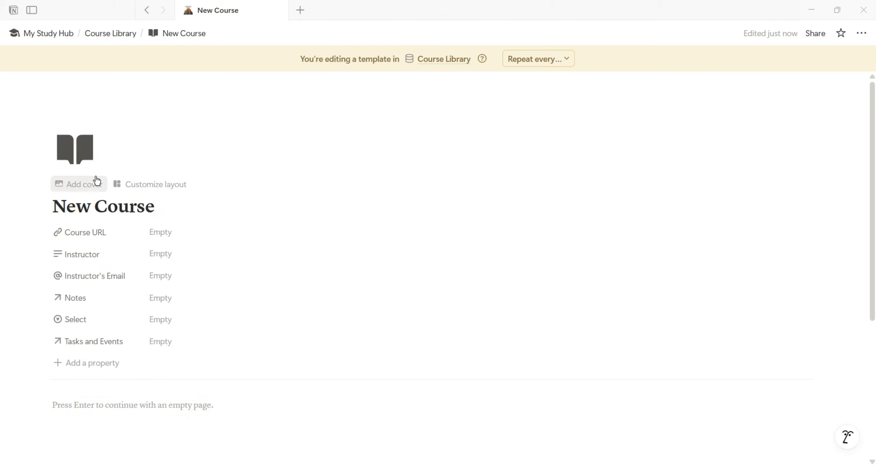
Step: Add a cover to the New Course template using the pastel leaf image from an Unsplash search for "pastel"
click(95, 184)
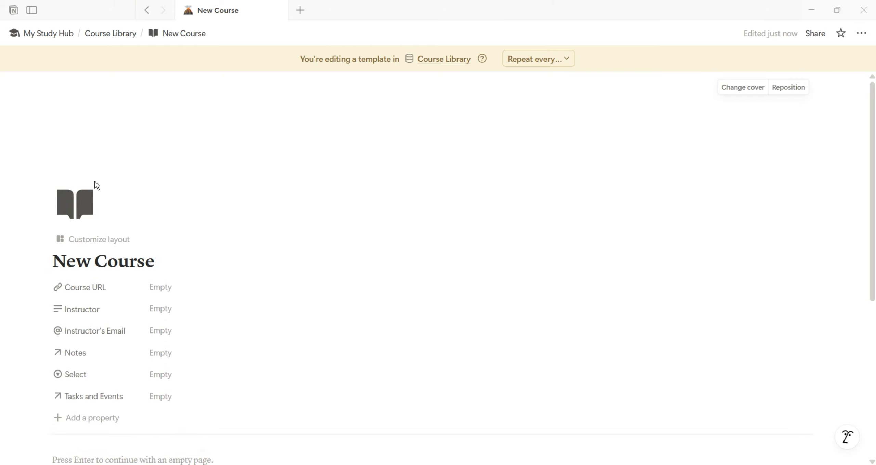
click(741, 88)
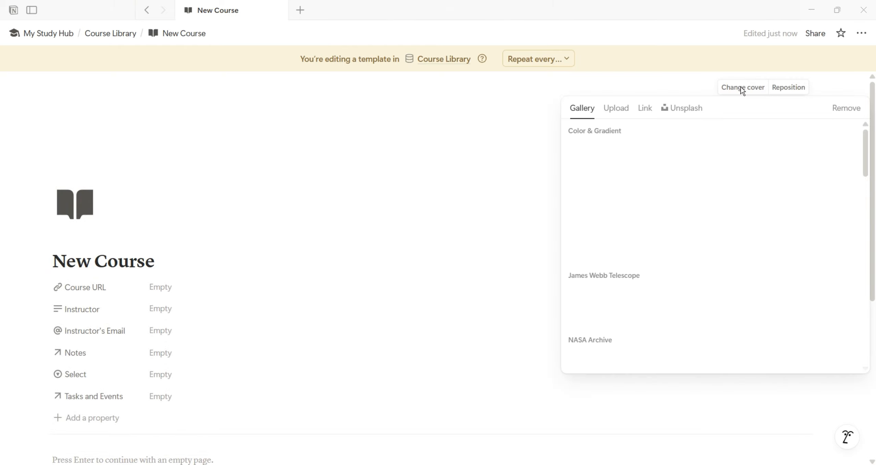
click(673, 111)
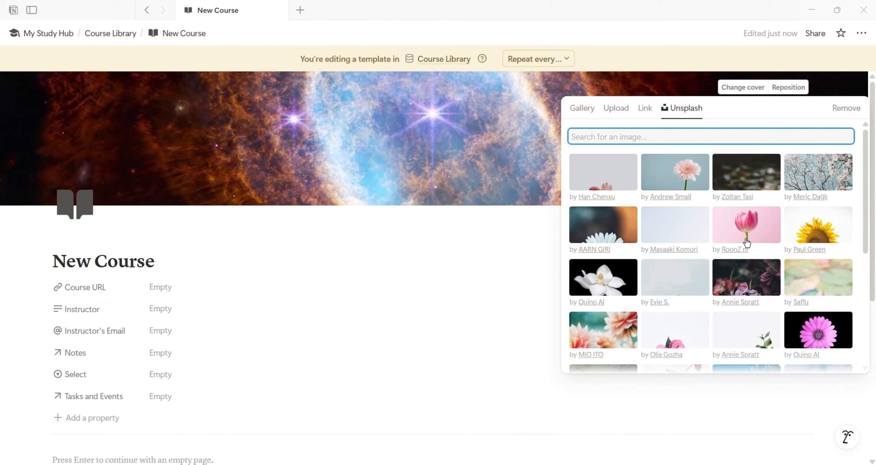
text(paste)
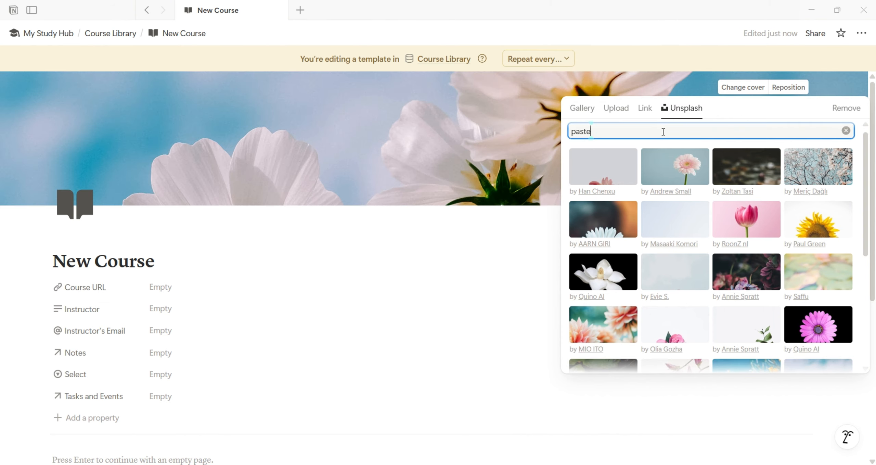
text(l)
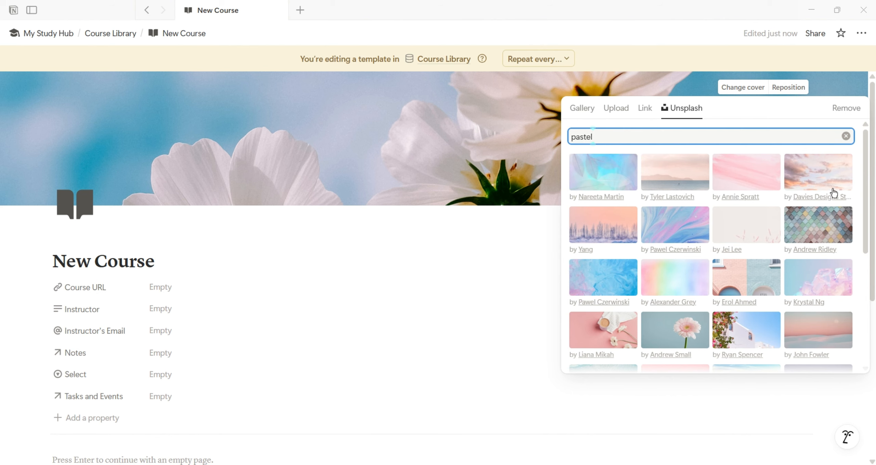
scroll(834, 193, down, 5)
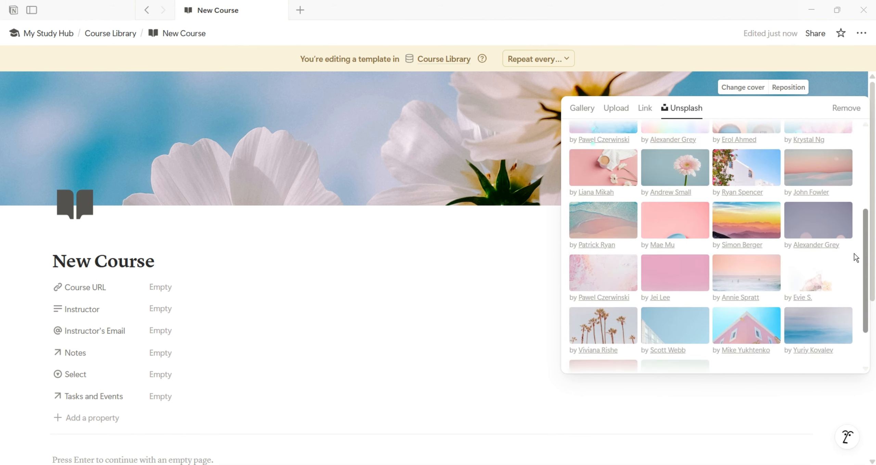
scroll(855, 240, up, 5)
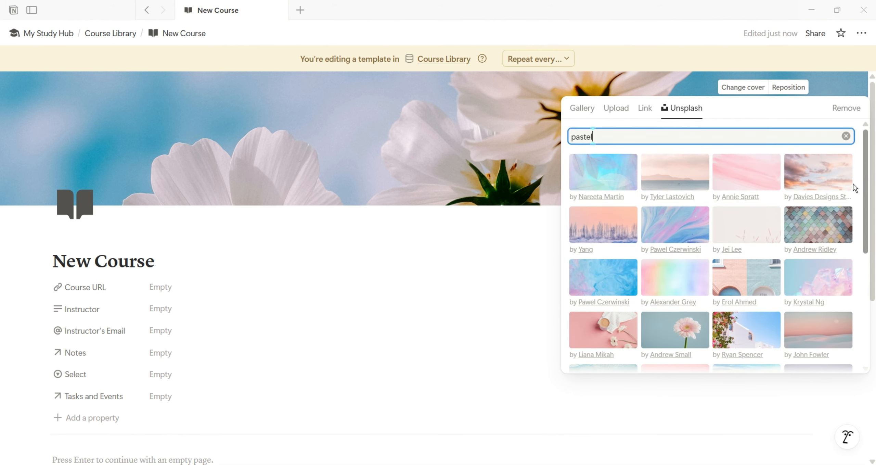
click(619, 173)
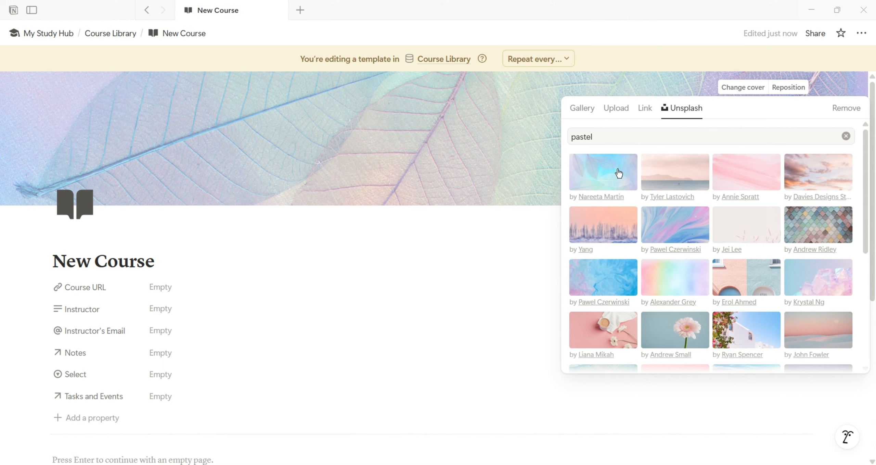
Step: Reorder the Course Library page layout's properties with Select first and Course URL after Instructor's Email, and apply it to all pages
click(509, 227)
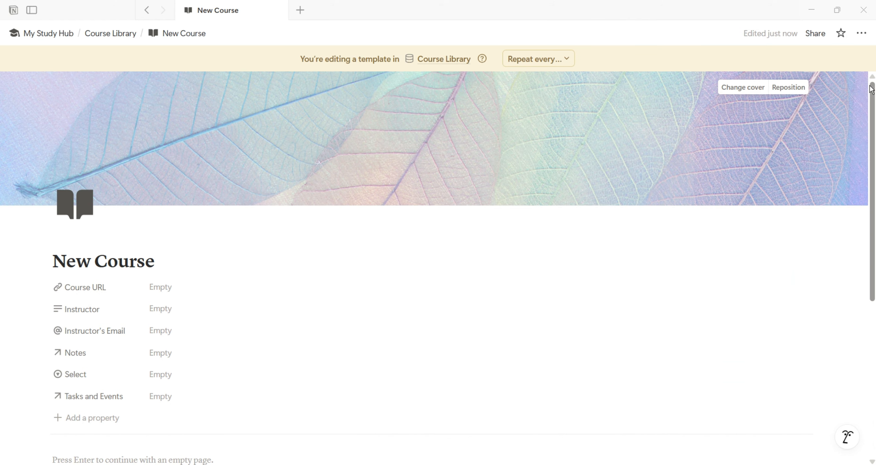
click(861, 36)
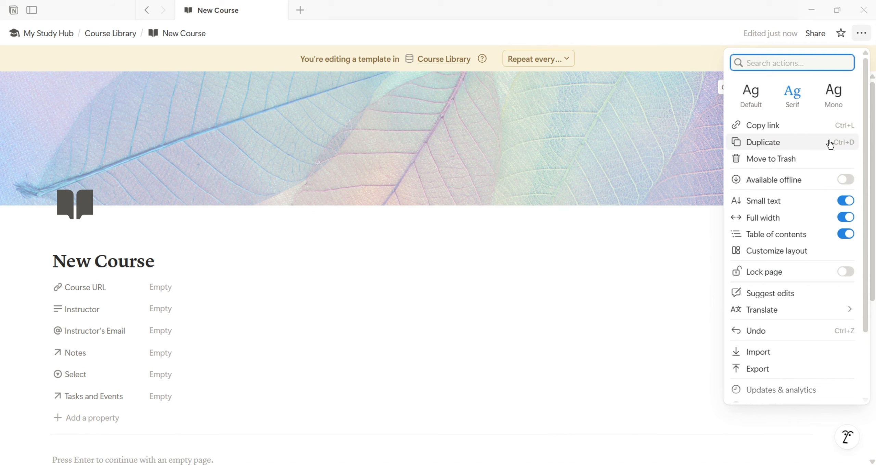
click(784, 250)
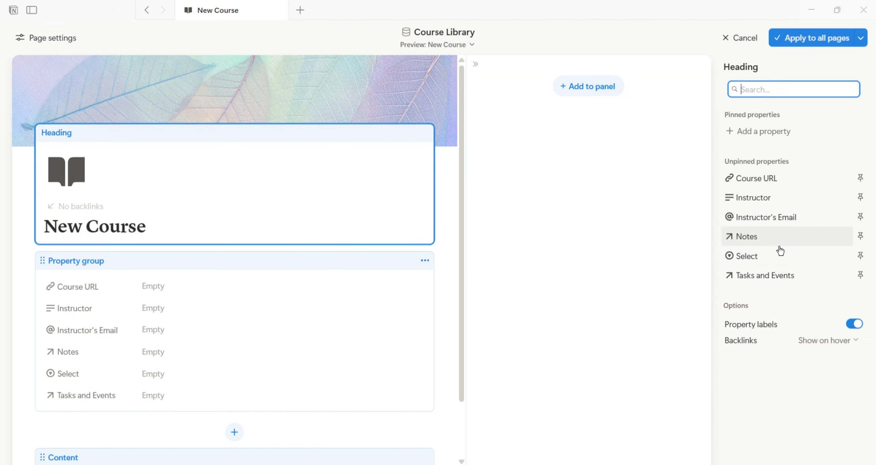
click(40, 262)
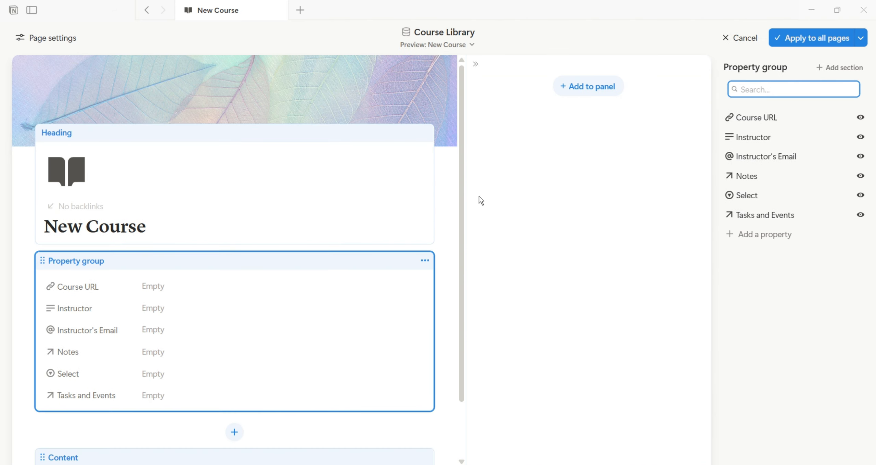
drag(726, 198, 750, 121)
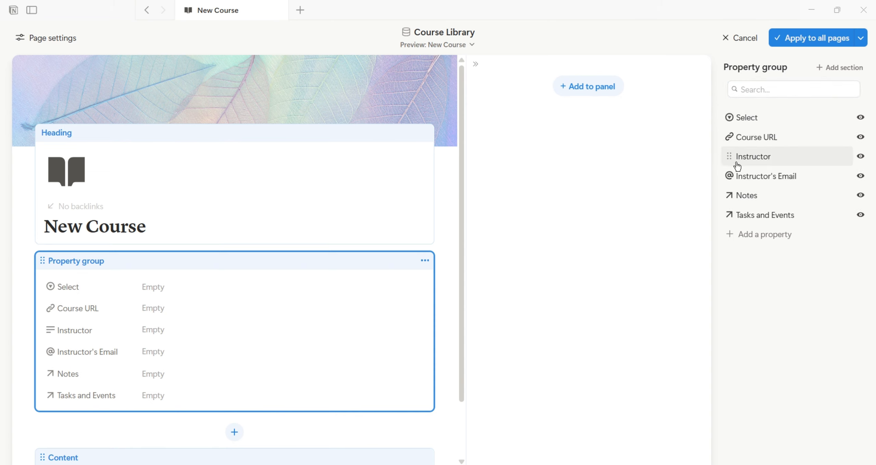
drag(728, 137, 728, 176)
click(807, 39)
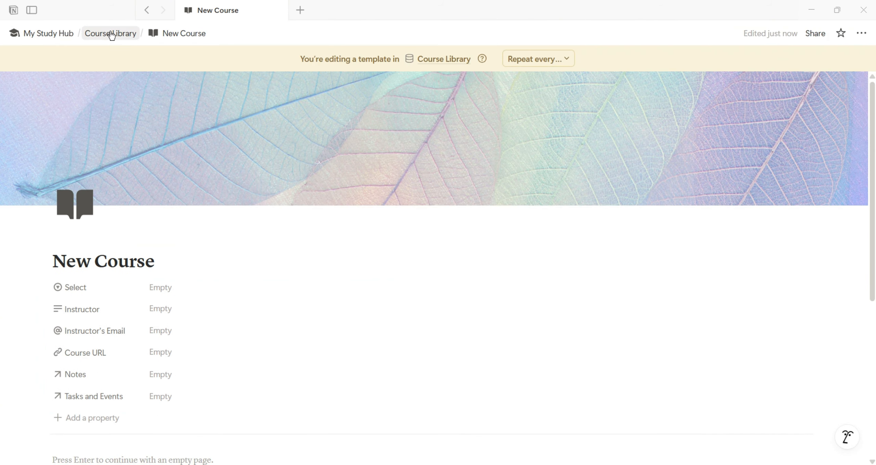
Step: Return to My Study Hub and rename the Course Library's Select property to "Semester"
click(47, 33)
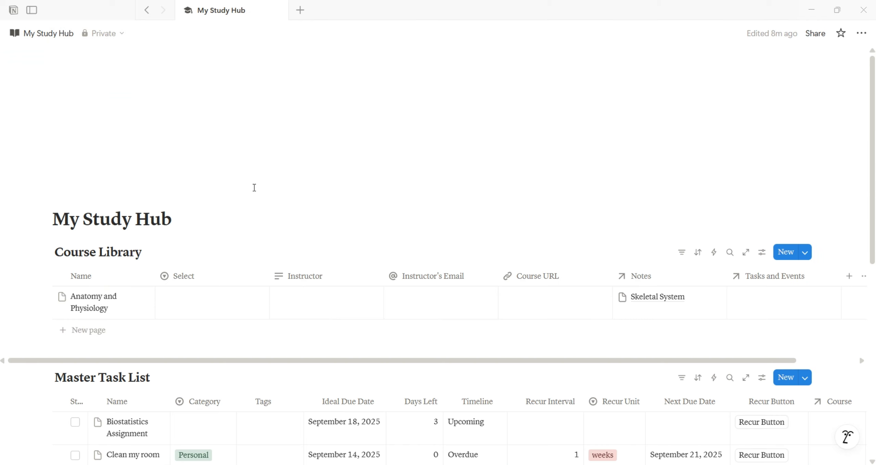
click(203, 281)
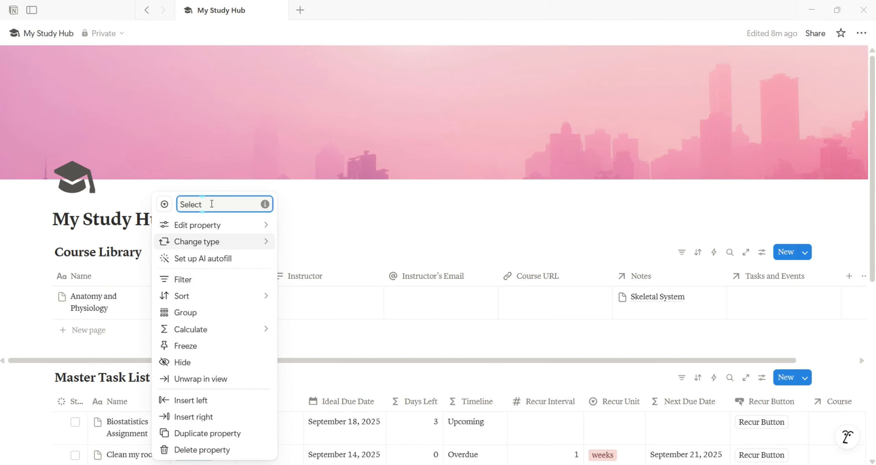
key(BackSpace)
key(BackSpace)
key(BackSpace)
key(BackSpace)
key(BackSpace)
key(BackSpace)
text(Se)
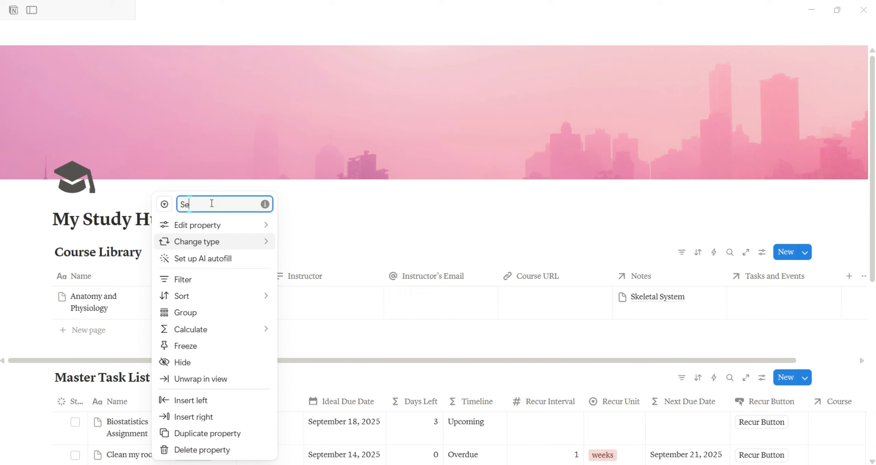
text(mester)
click(308, 214)
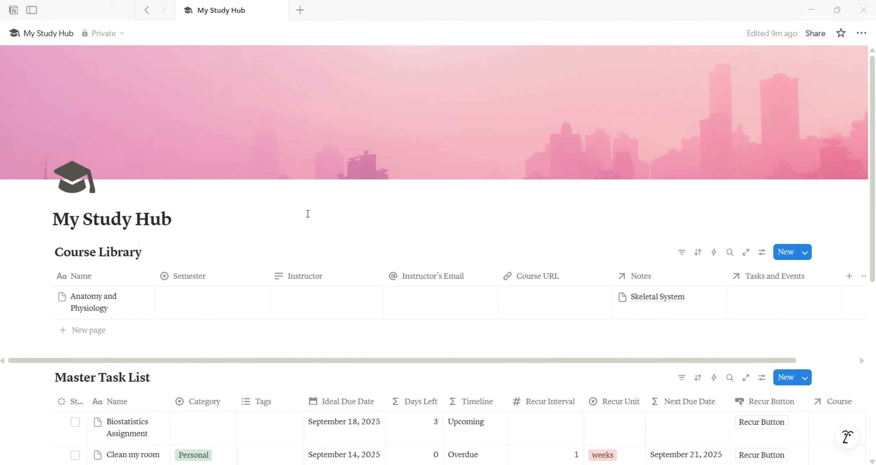
Step: Set the New Course template as the default for all views in Course Library
click(805, 252)
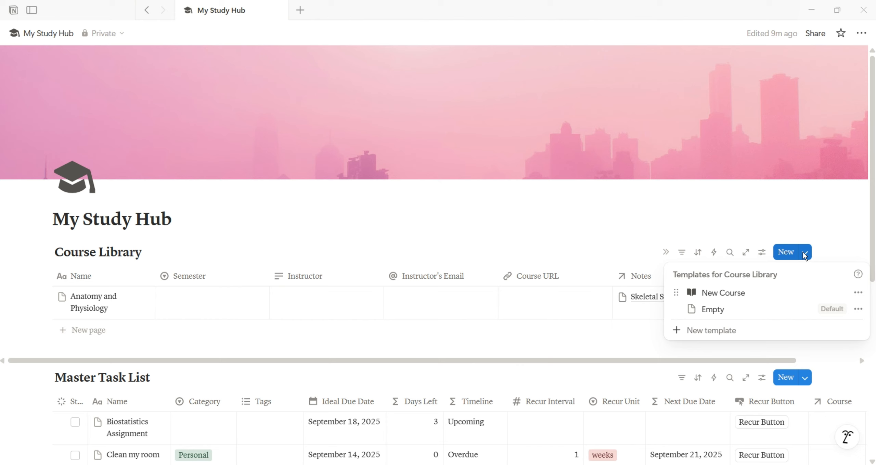
click(862, 294)
click(819, 312)
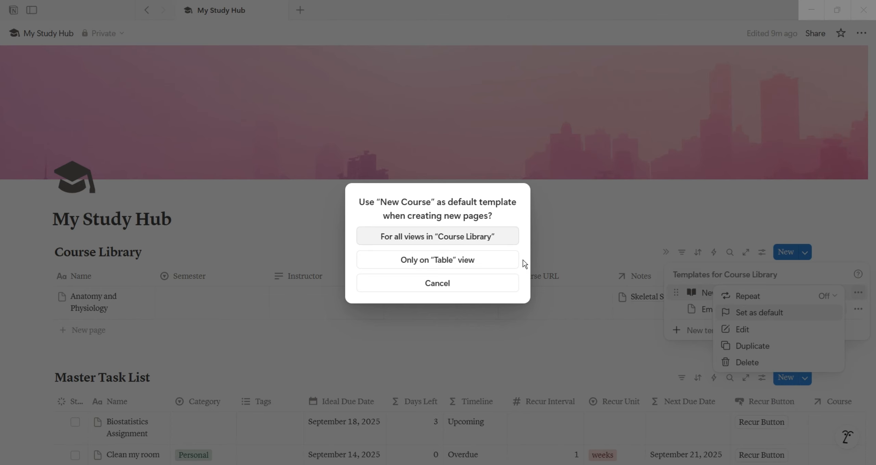
click(490, 237)
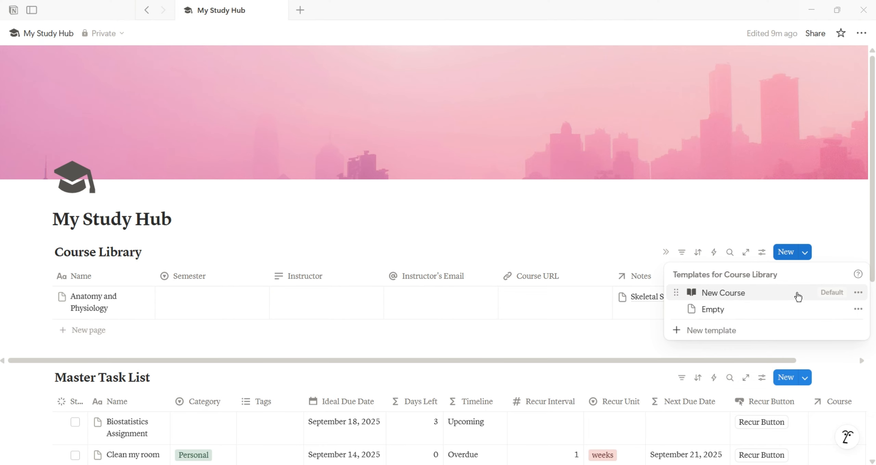
Step: Open the New Course template for editing as a full page
click(859, 292)
click(814, 333)
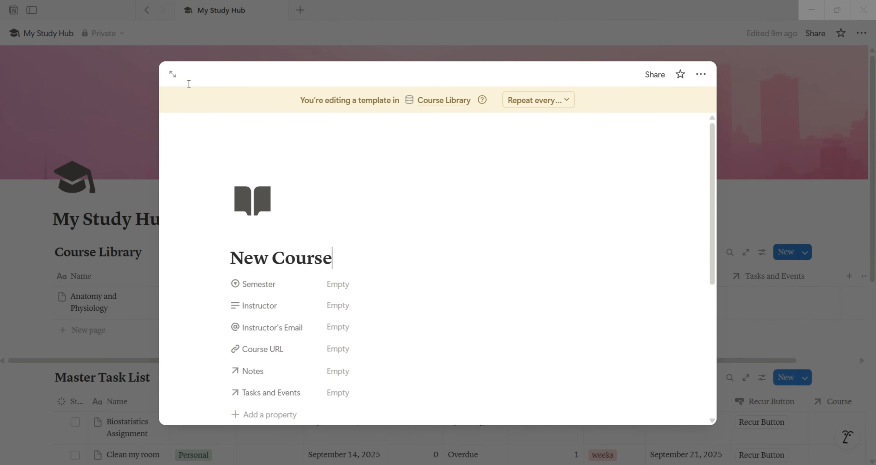
click(172, 74)
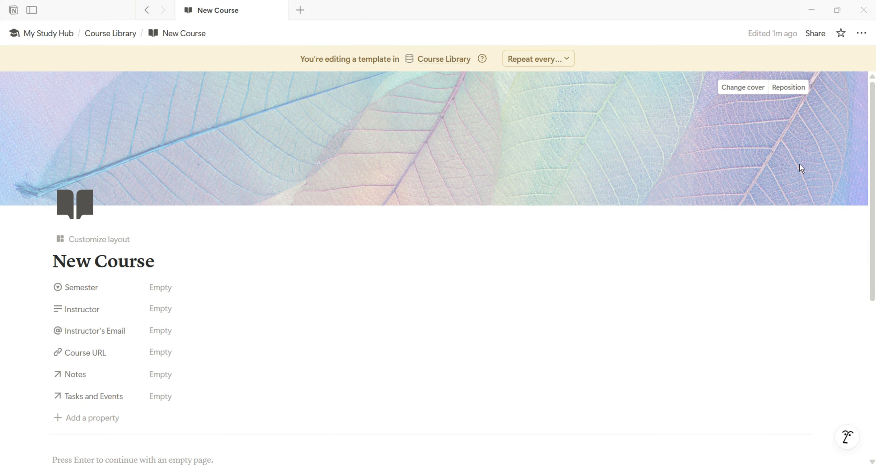
Step: Add a Heading 3 "Notes" to the template's body and give it an orange background
scroll(257, 256, down, 6)
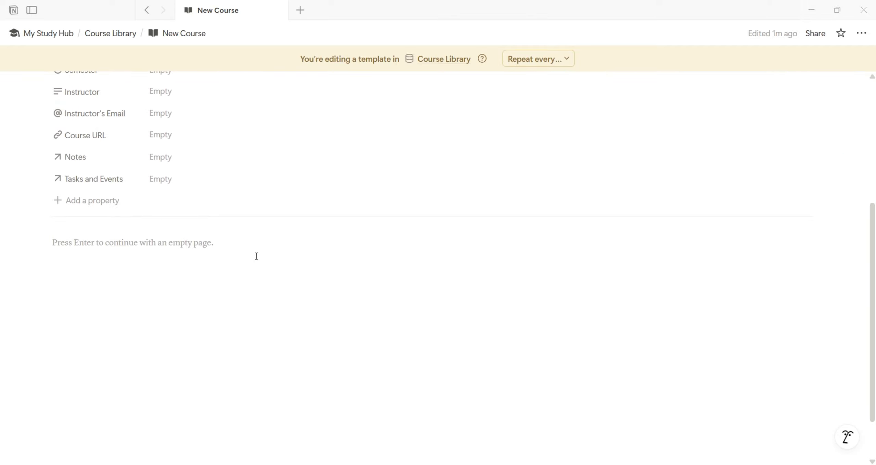
click(159, 245)
text(/)
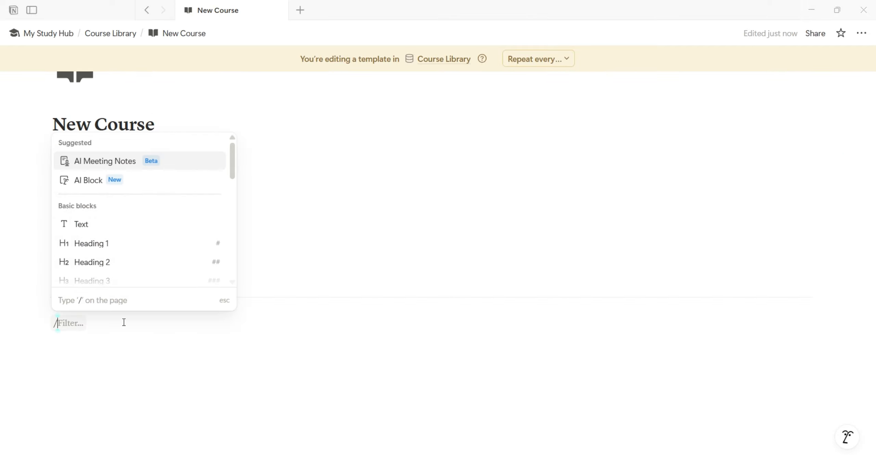
click(137, 286)
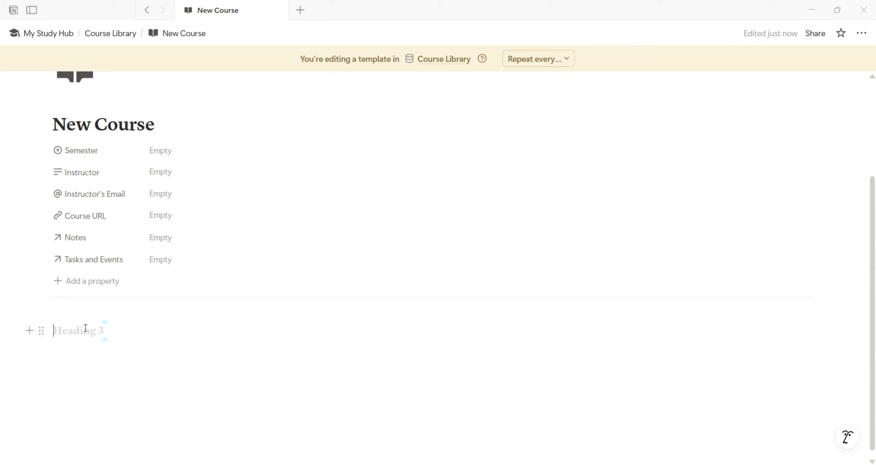
text(Notes)
click(42, 330)
mouse_move(143, 289)
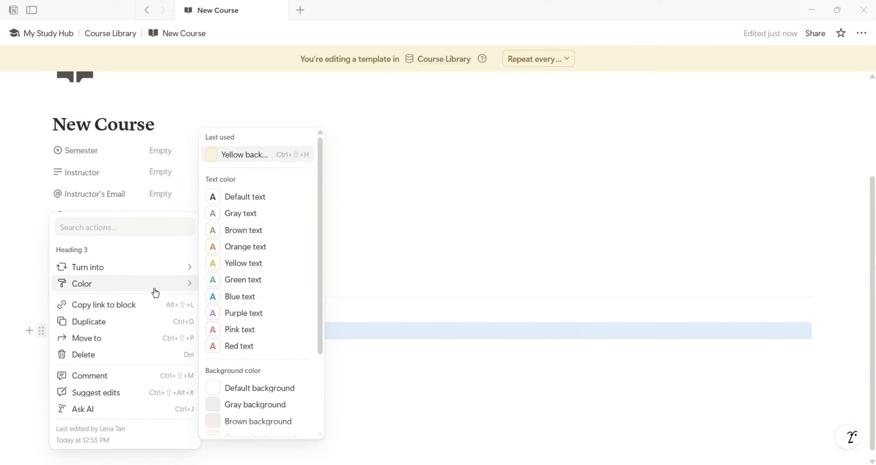
drag(321, 325, 319, 367)
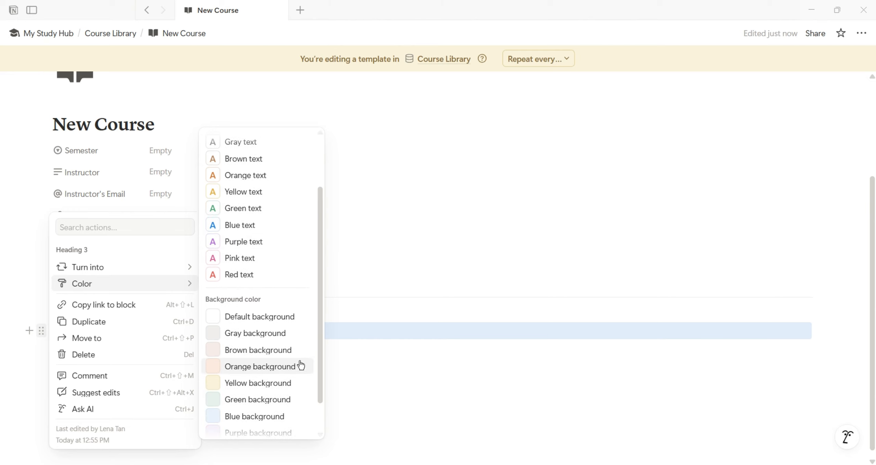
click(298, 364)
click(99, 340)
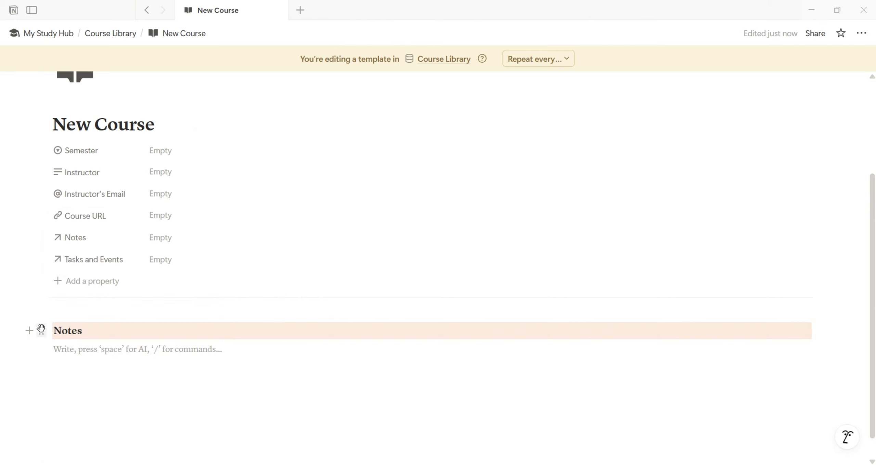
Step: Duplicate the Notes heading and change the copy's text to "Tasks and Events"
click(42, 331)
click(70, 321)
click(91, 363)
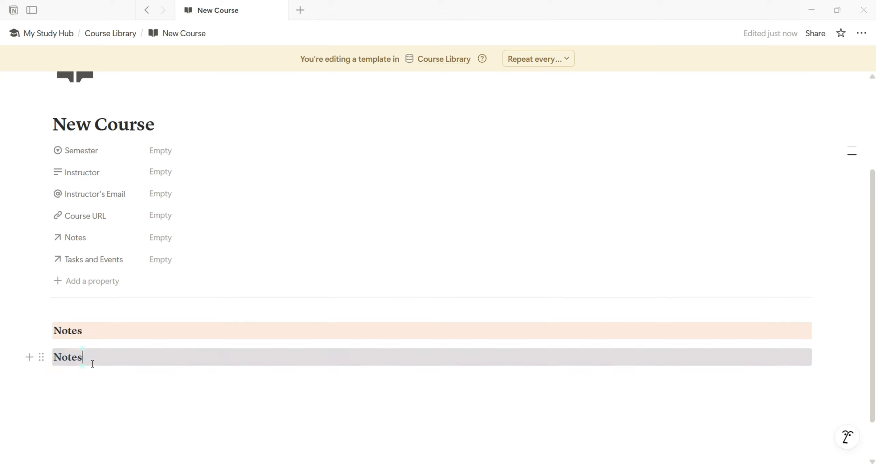
key(BackSpace)
key(BackSpace)
key(BackSpace)
key(BackSpace)
key(BackSpace)
text(ta)
key(BackSpace)
key(BackSpace)
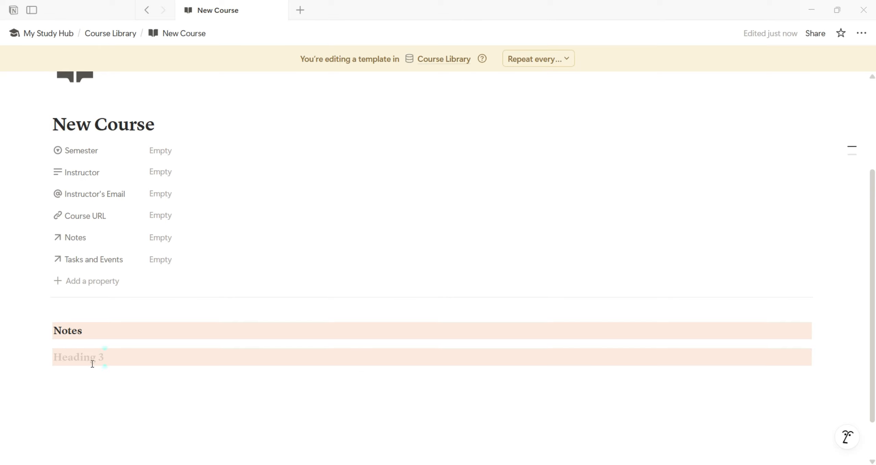
text(Tasks and Events)
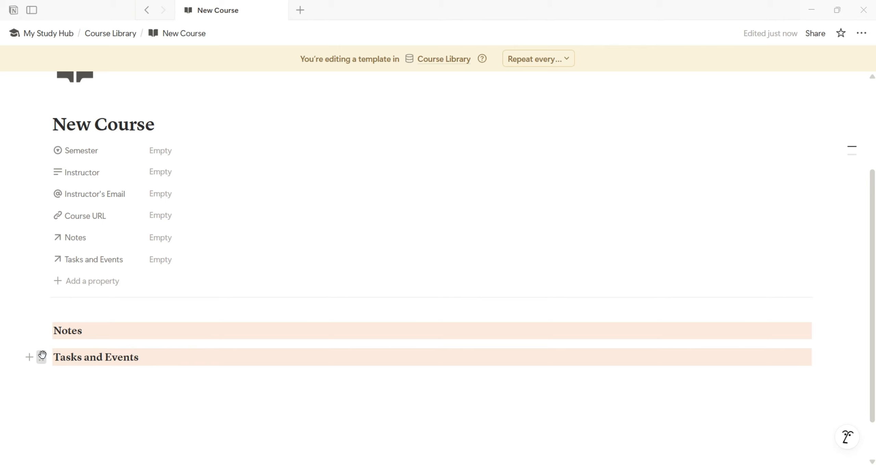
Step: Place the Tasks and Events heading in a column beside Notes and narrow the Notes column to about a quarter of the width
drag(41, 355, 822, 326)
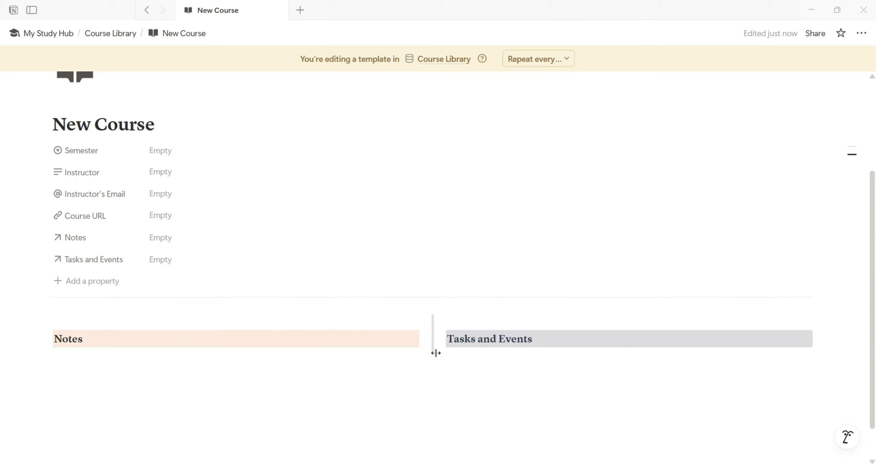
drag(434, 352, 253, 345)
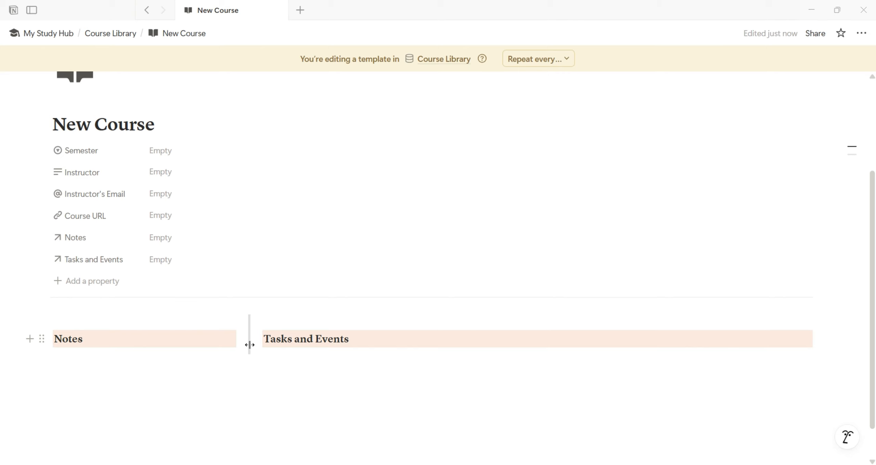
click(225, 387)
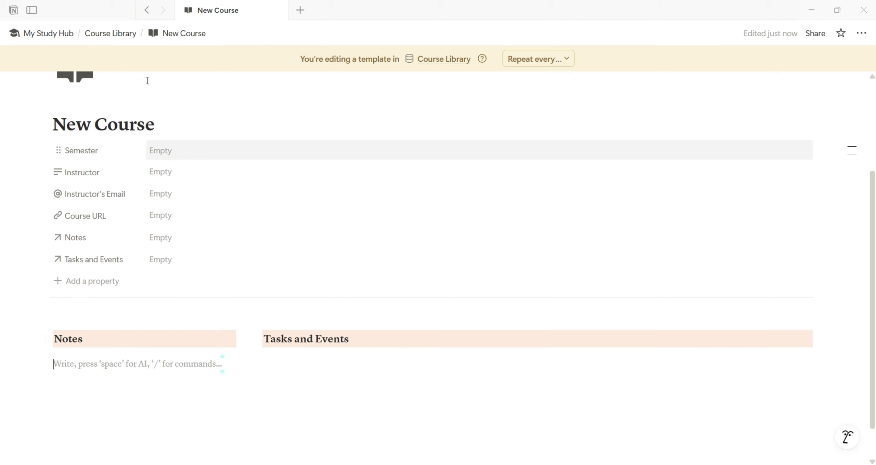
Step: Return to My Study Hub and add a new subpage titled "Course Library" below the Notes Library database
click(64, 35)
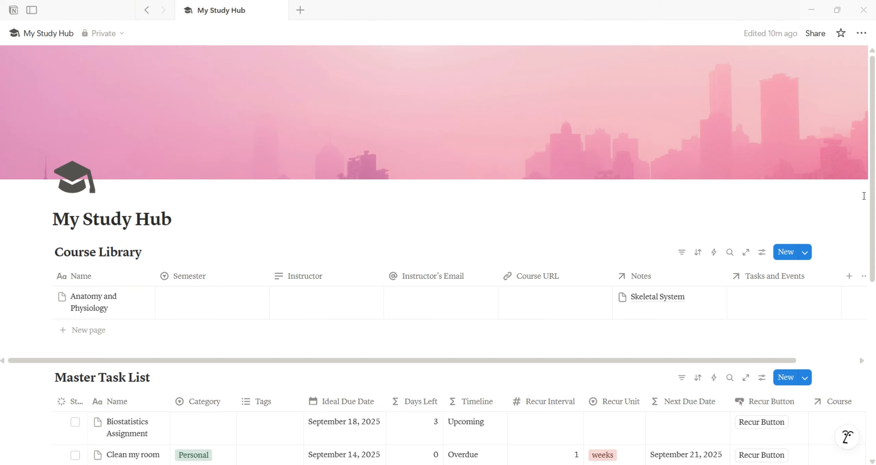
scroll(864, 195, down, 6)
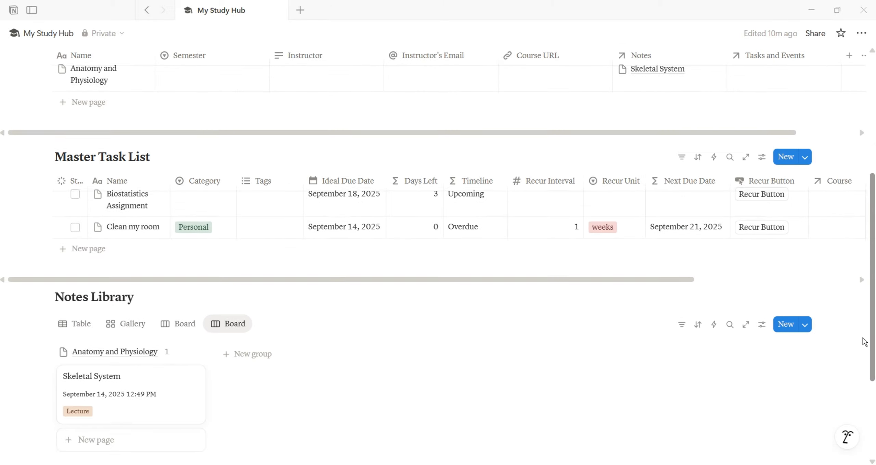
scroll(863, 340, down, 4)
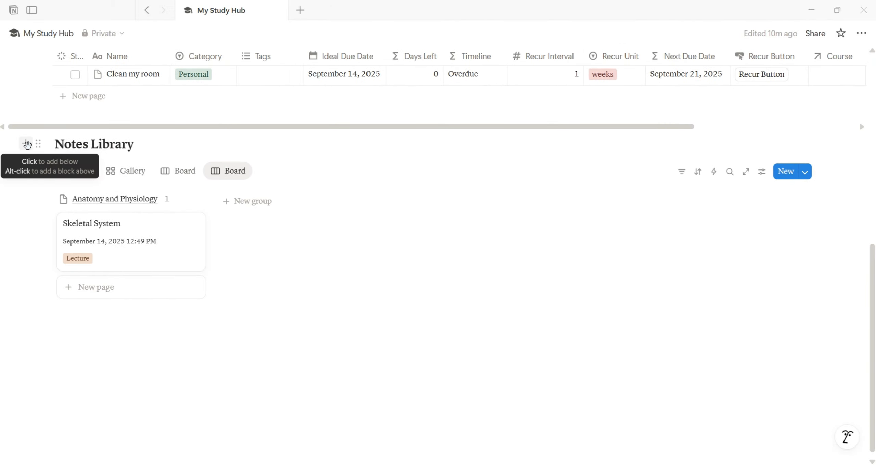
click(39, 145)
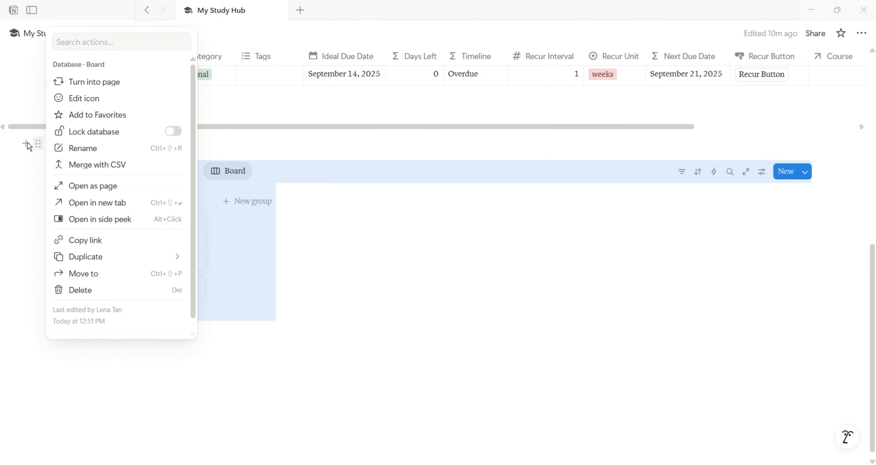
key(Escape)
click(25, 143)
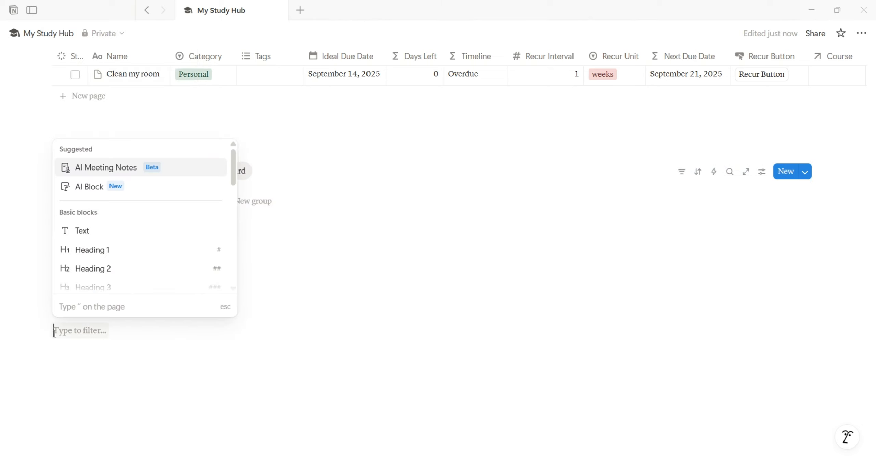
text(/pa)
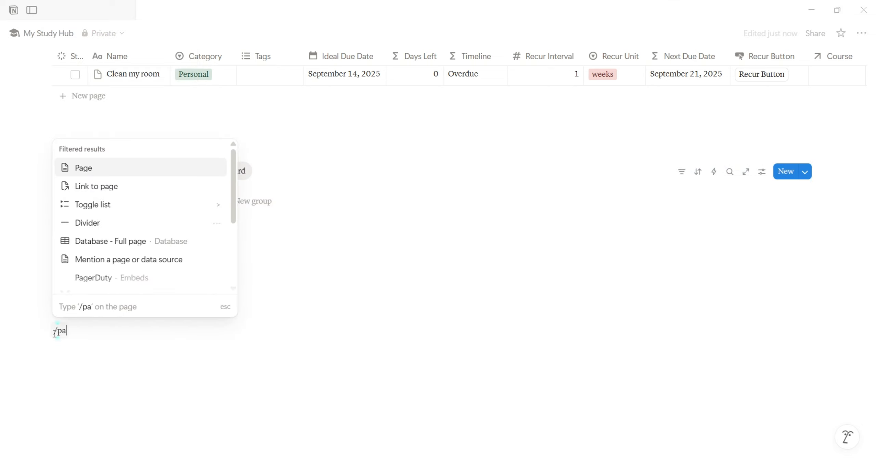
click(99, 174)
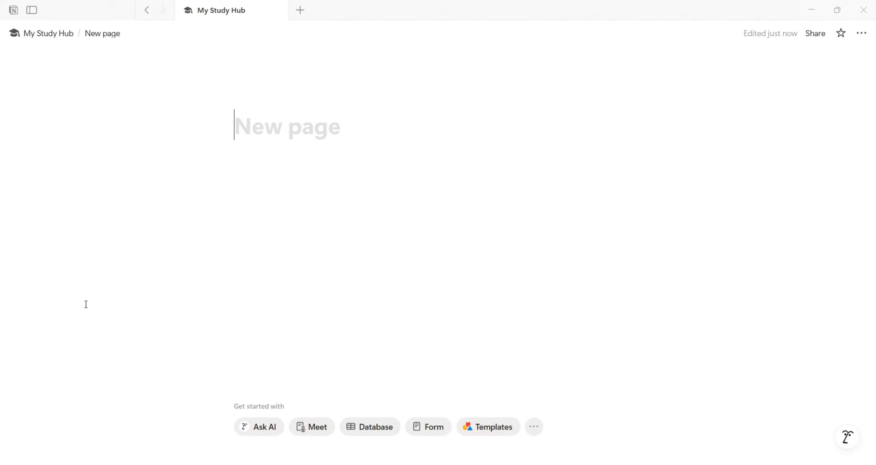
text(Cou)
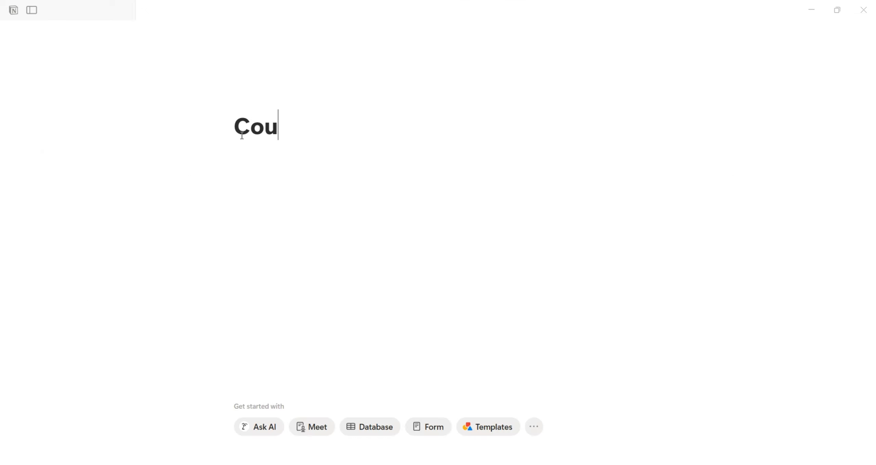
text(rse Library)
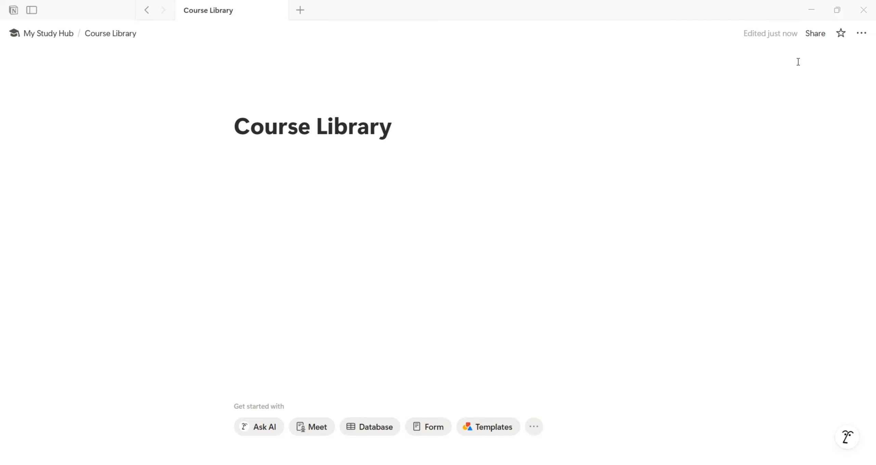
Step: Set the Course Library page to the Serif font with small text and full width
click(861, 33)
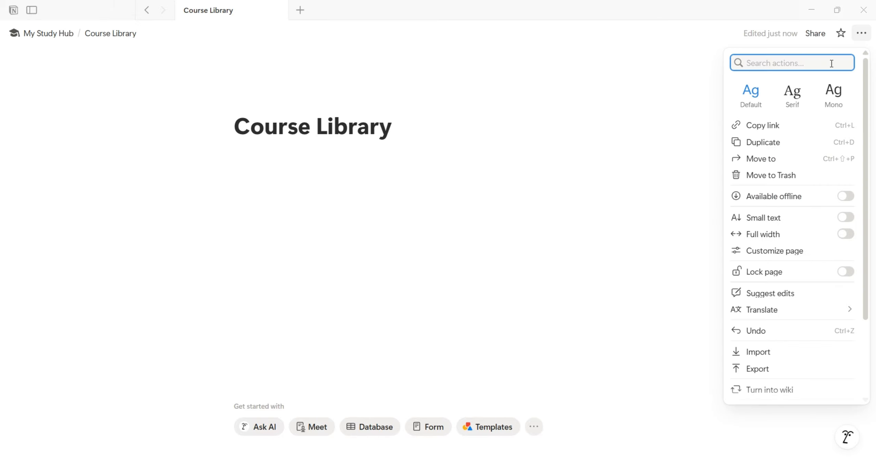
click(793, 93)
click(848, 217)
click(849, 235)
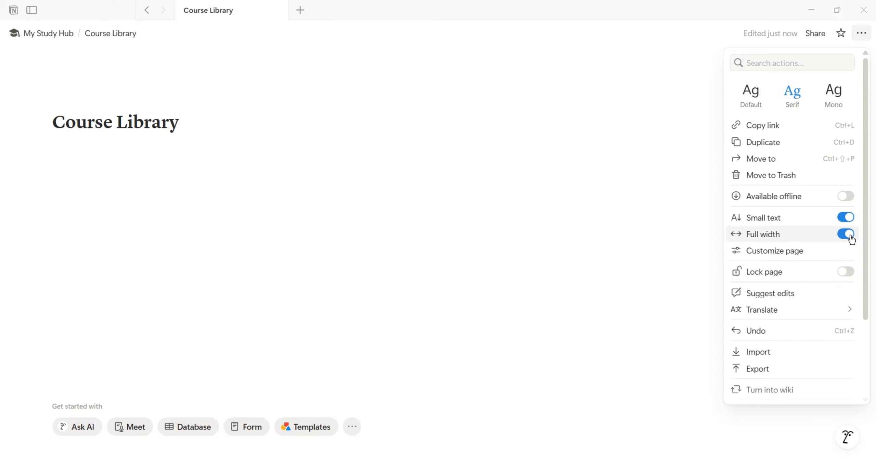
Step: Turn off page discussions and set inline comments to Minimal for the Course Library page
click(841, 252)
click(849, 68)
click(848, 100)
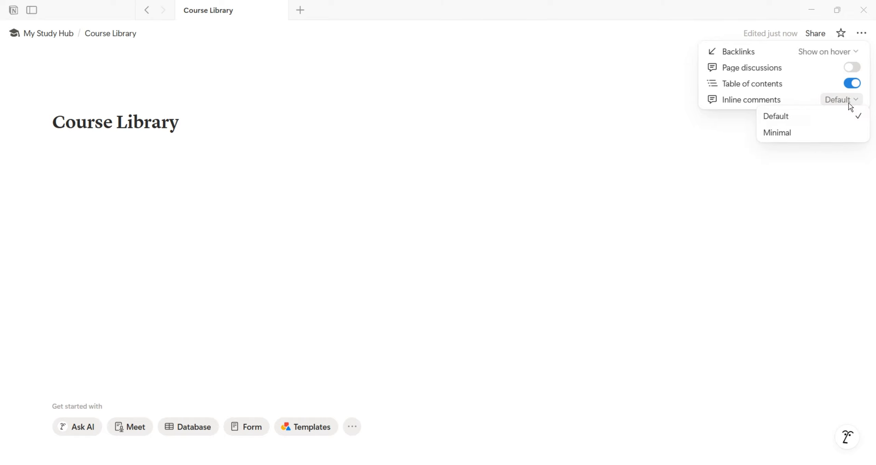
click(845, 133)
click(176, 135)
Step: Give the Course Library page the open-book icon and add a cover image
click(70, 101)
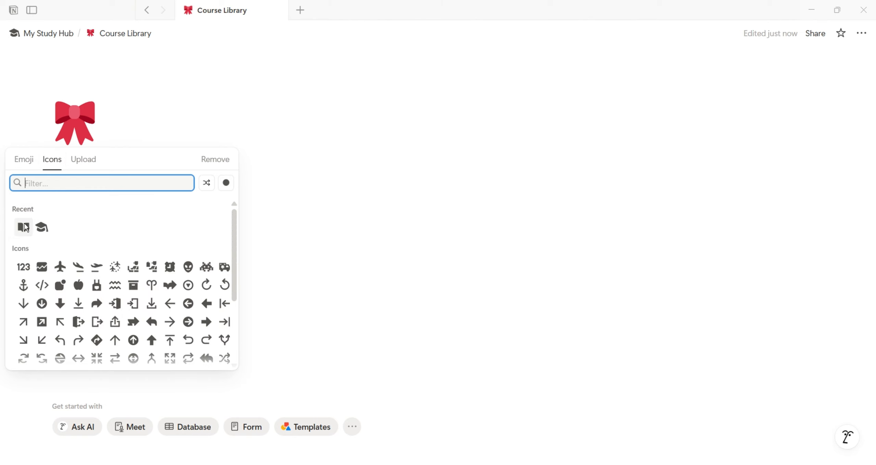
click(16, 230)
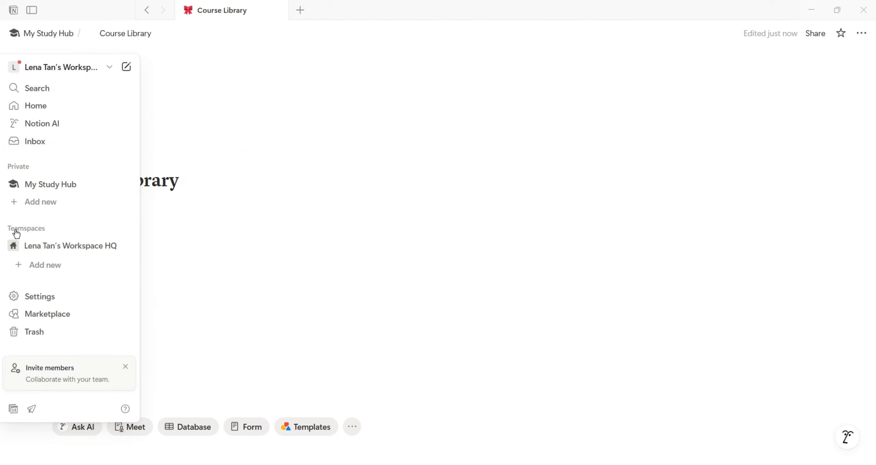
click(75, 159)
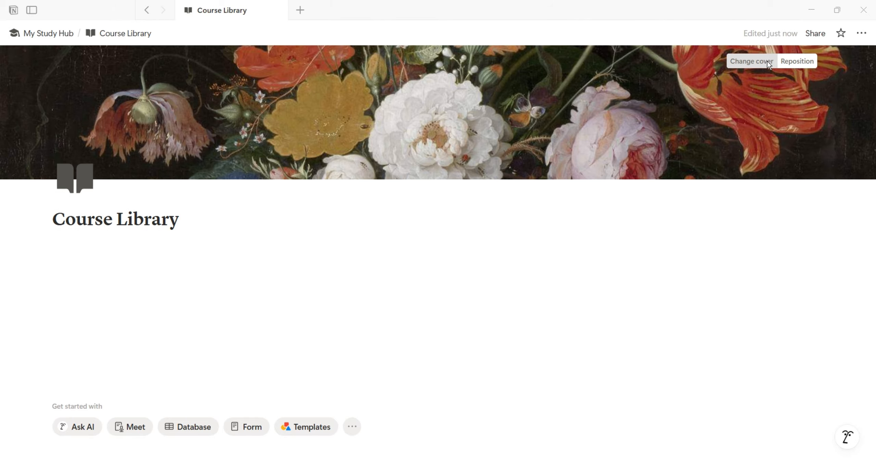
Step: Search Unsplash for "water color" and set the pale blue-and-white watercolor image as the Course Library page's cover
click(768, 61)
click(696, 83)
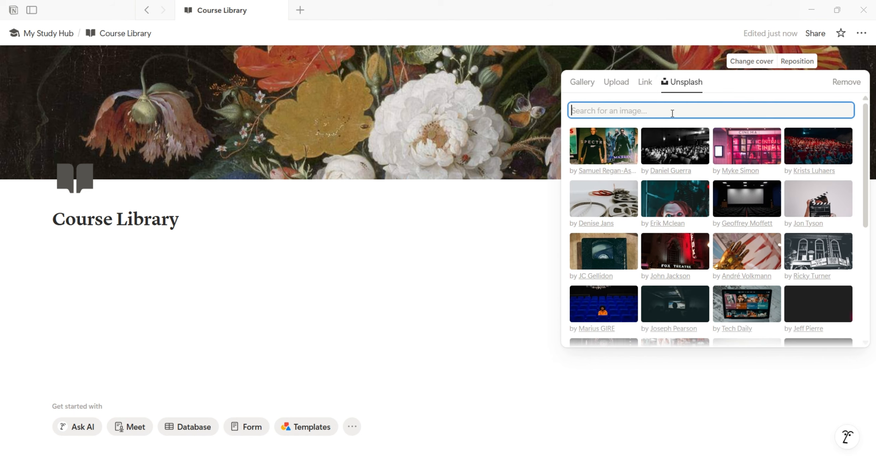
text(cours)
key(BackSpace)
key(BackSpace)
key(BackSpace)
key(BackSpace)
key(BackSpace)
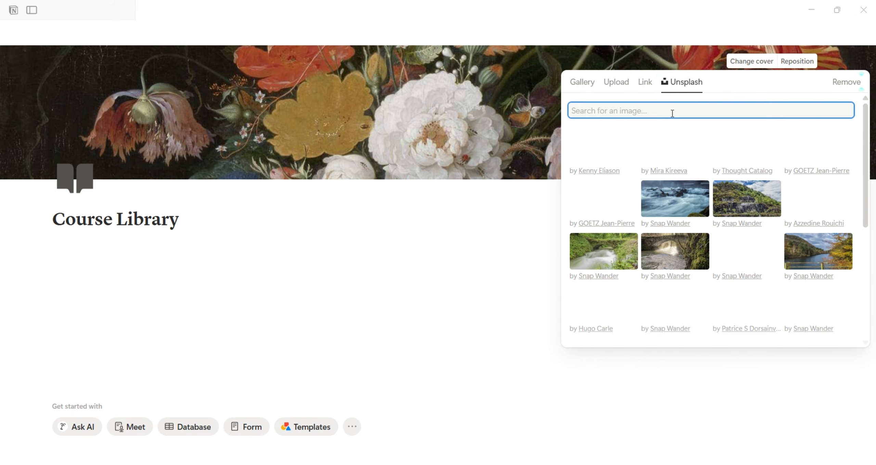
text(water)
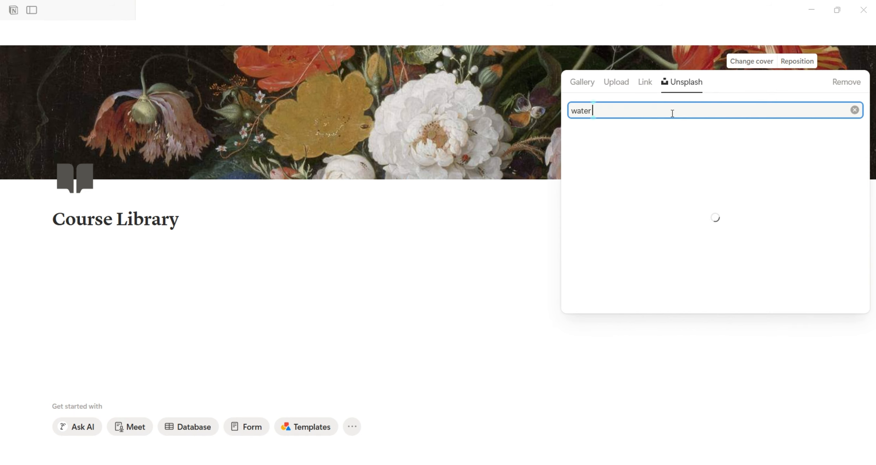
text( color)
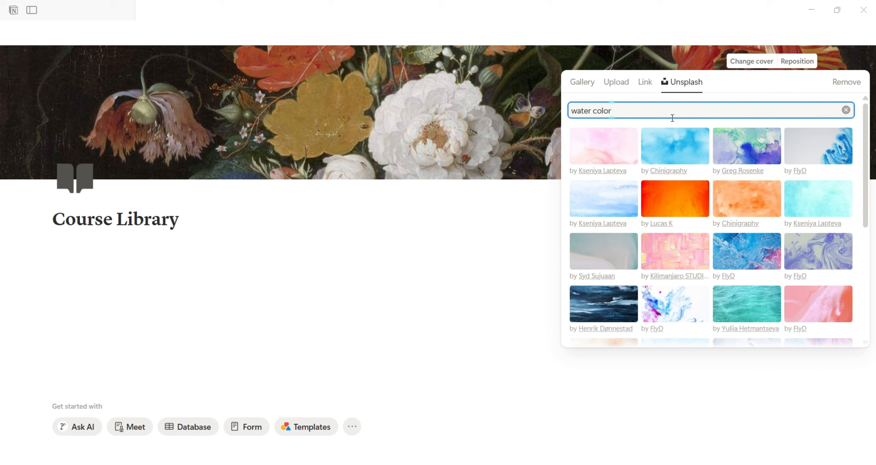
click(615, 210)
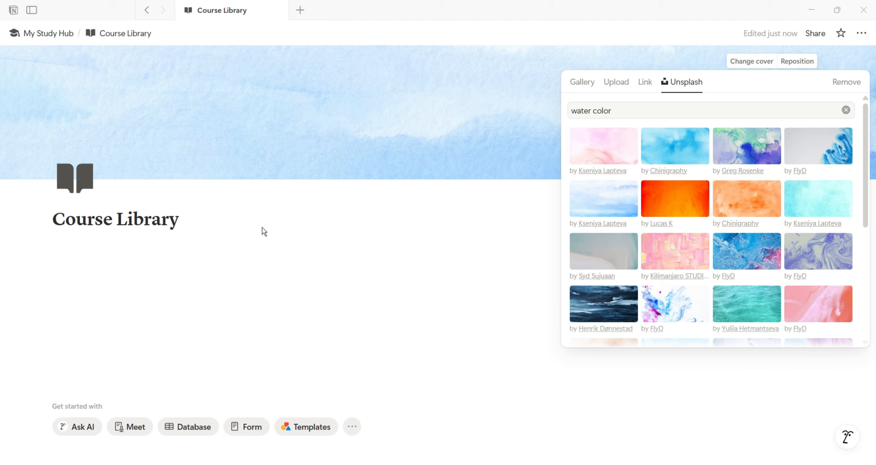
click(140, 250)
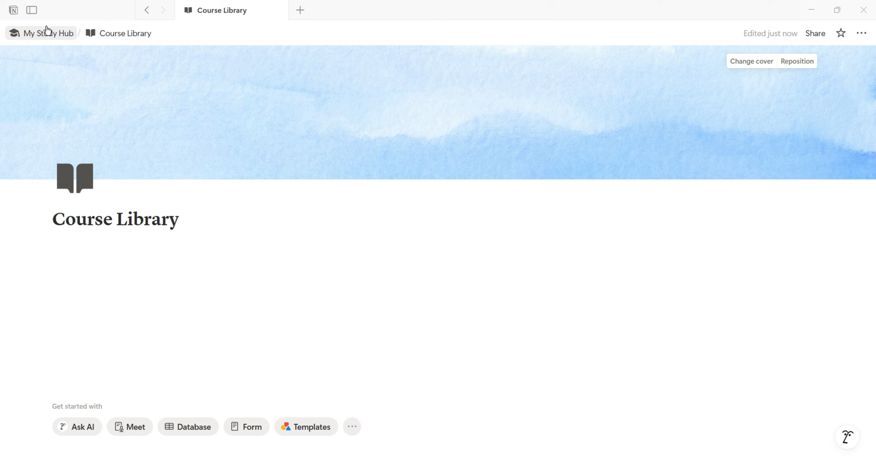
Step: Move the Course Library page link directly under the My Study Hub title and move the Course Library database into that page
click(55, 39)
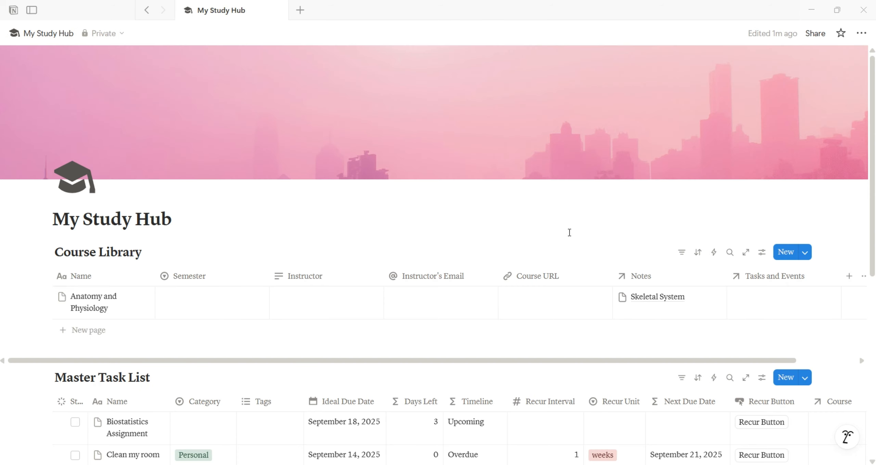
scroll(411, 342, down, 10)
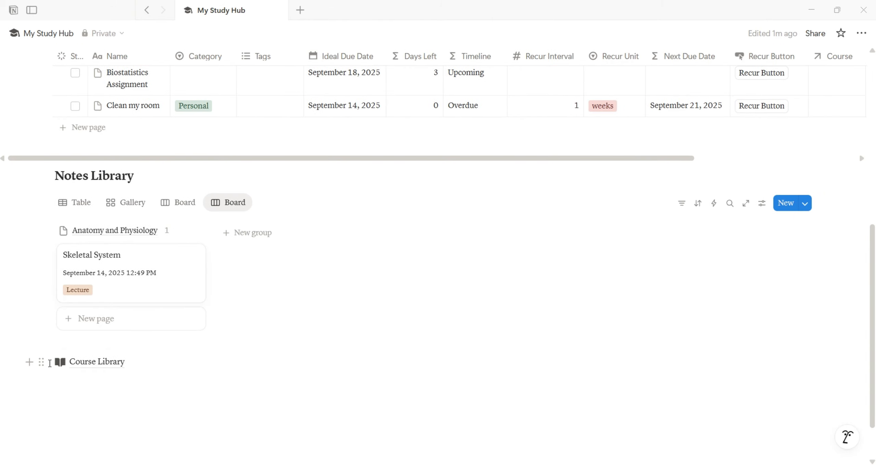
drag(42, 361, 78, 53)
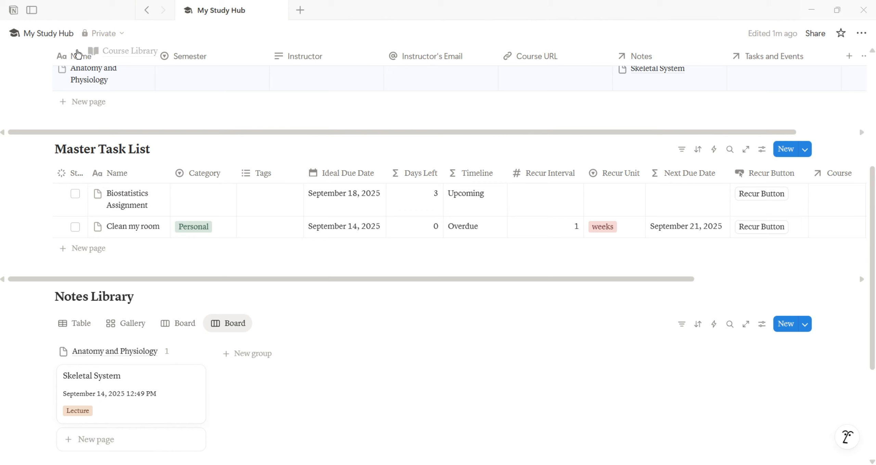
drag(78, 54, 55, 241)
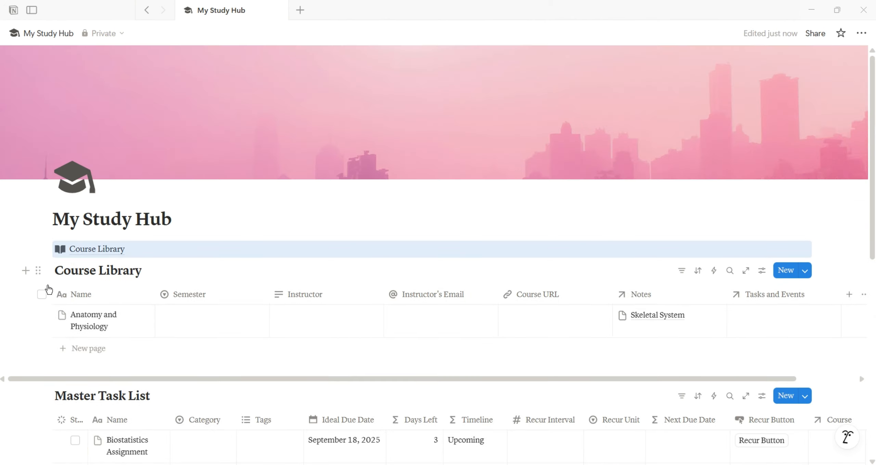
drag(38, 270, 94, 254)
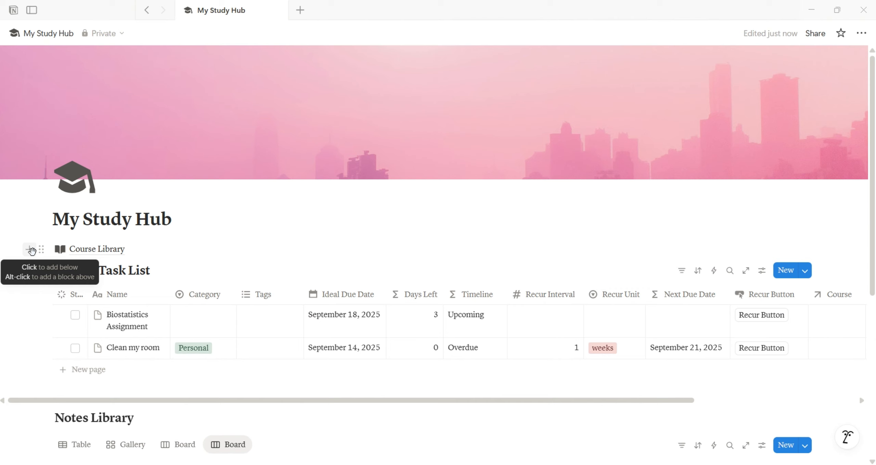
Step: Add a new subpage titled "Master Task List" directly below the Course Library page link
click(30, 251)
text(/)
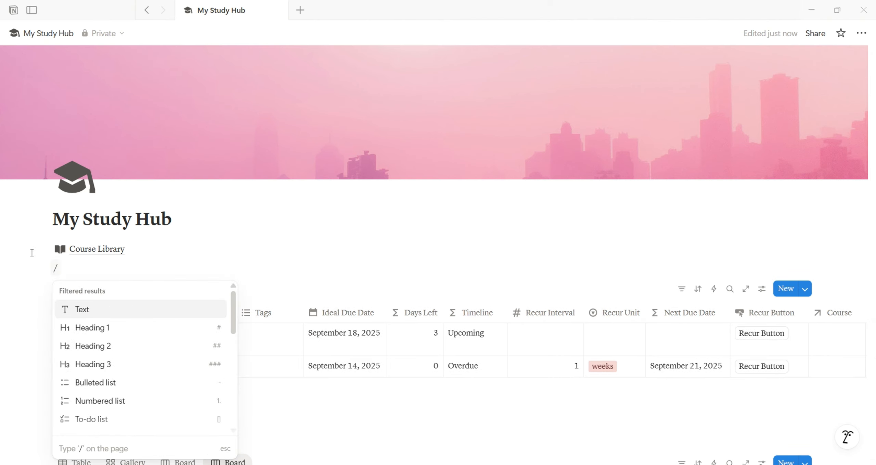
text(pa)
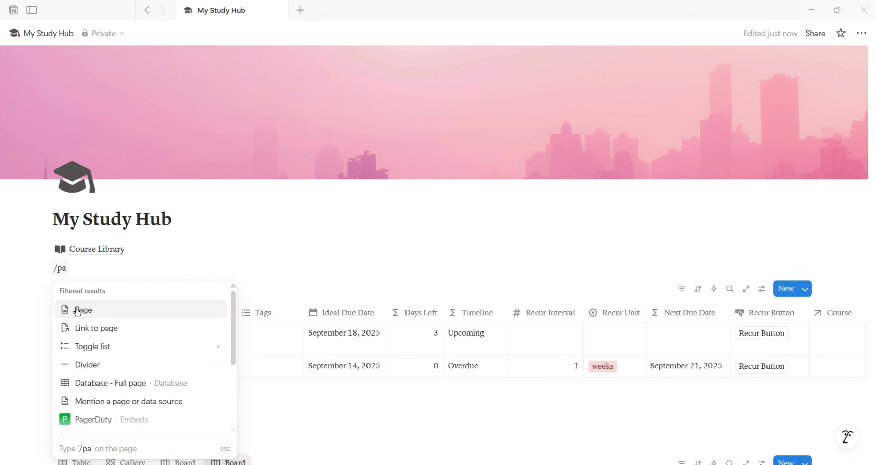
click(79, 309)
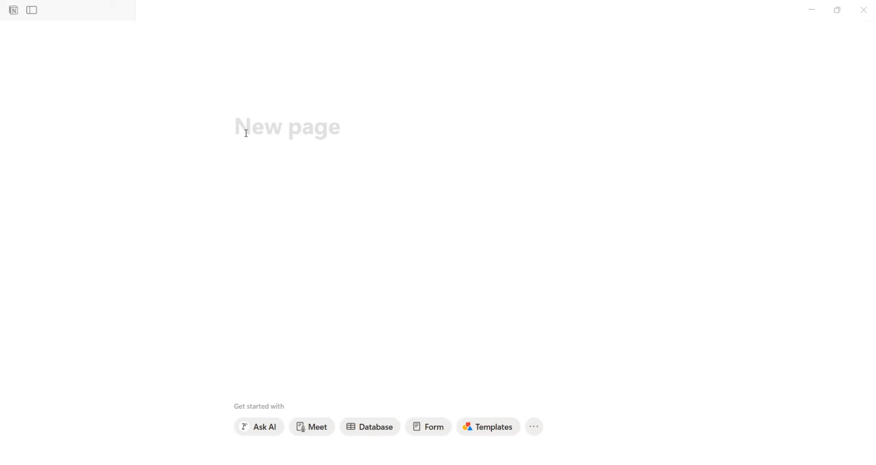
text(Master Task List)
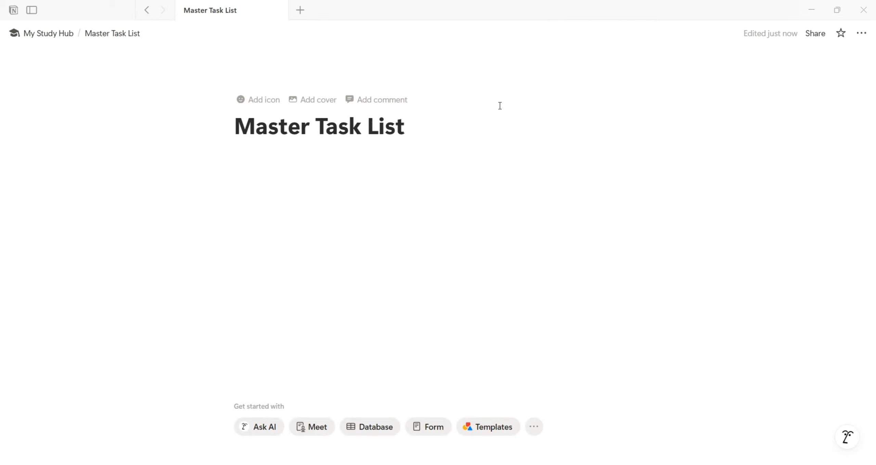
Step: Set the Master Task List page to the Serif font with small text and full width
click(861, 33)
click(793, 93)
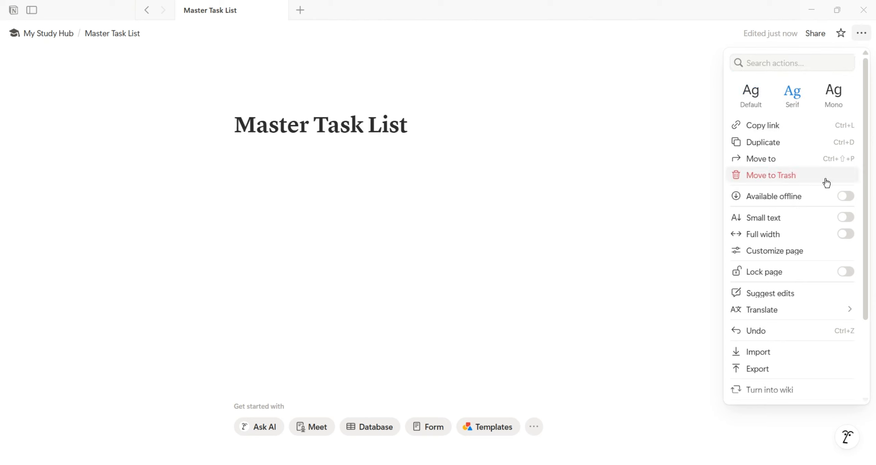
click(846, 218)
click(846, 234)
Step: Turn off page discussions and set inline comments to Minimal for the Master Task List page
click(847, 249)
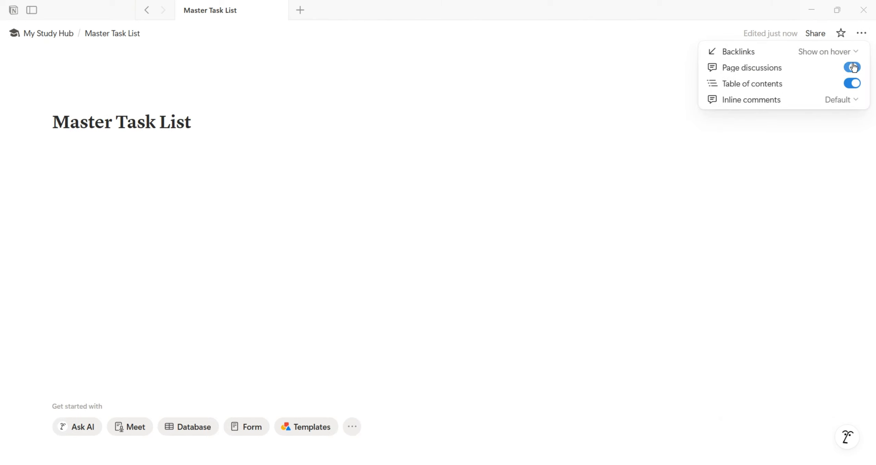
click(852, 68)
click(842, 100)
click(844, 132)
click(348, 139)
Step: Search the icons for "task" and give the Master Task List page the checklist icon
click(90, 103)
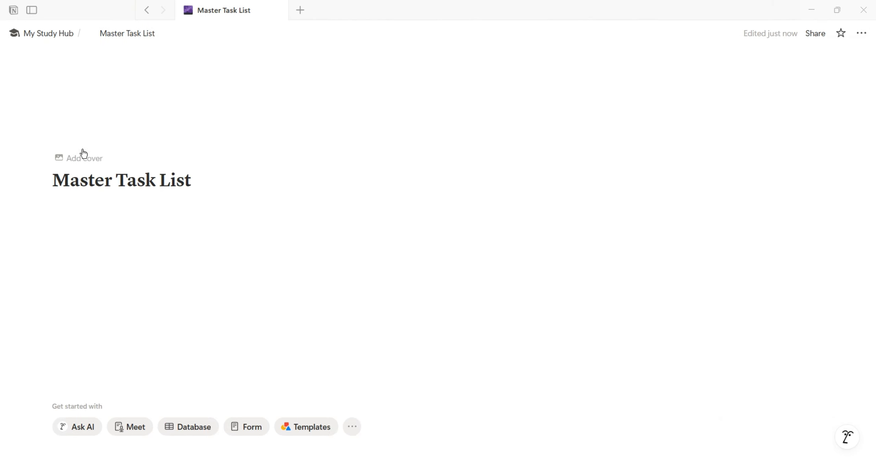
click(59, 161)
text(task)
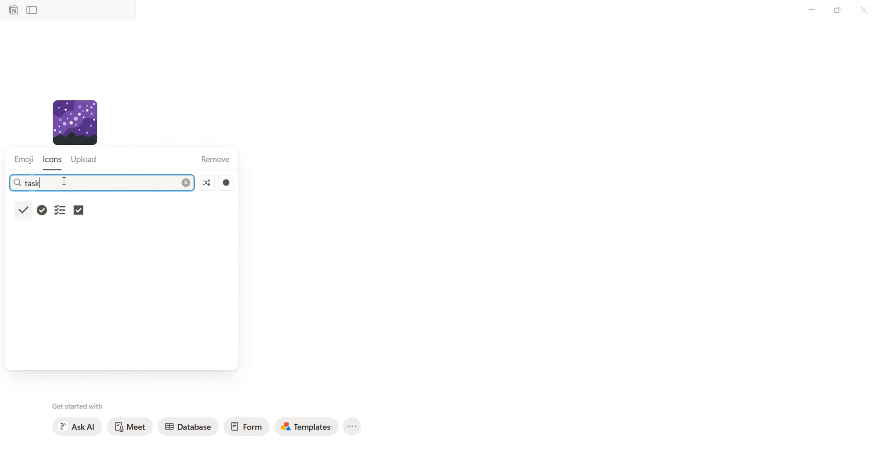
click(58, 209)
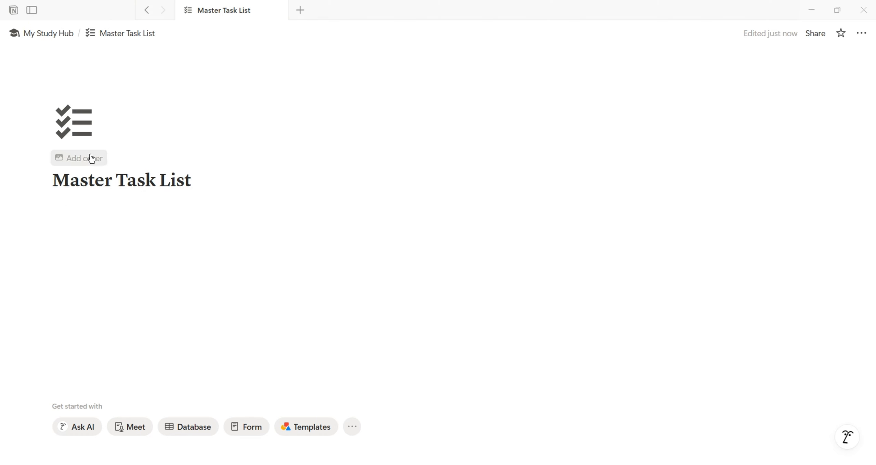
Step: Add a cover to the Master Task List page, using the pastel pink and purple crystal image from an Unsplash search for "pastel"
click(91, 159)
click(740, 62)
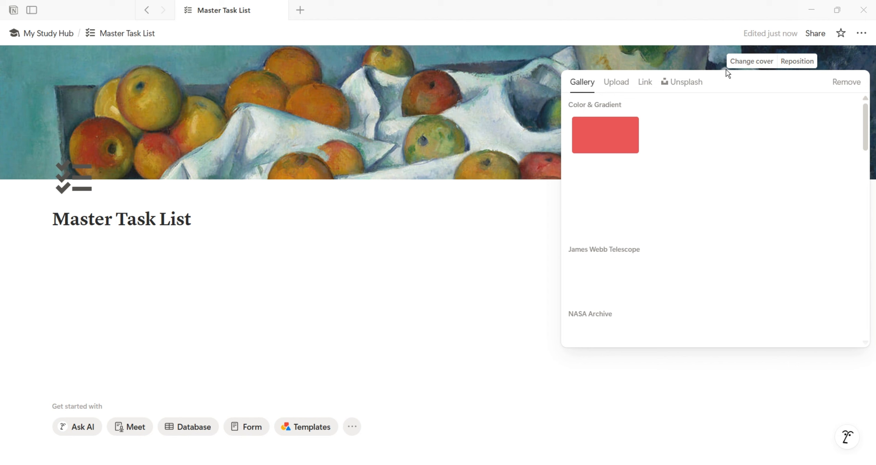
click(667, 84)
text(pastel)
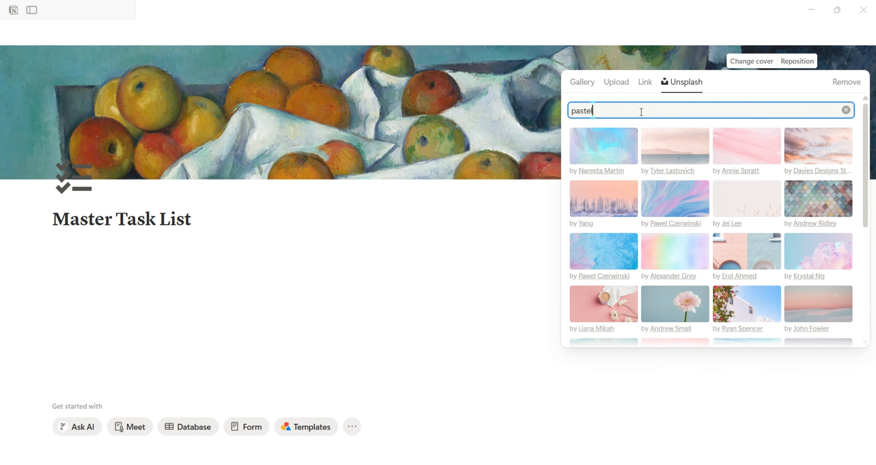
drag(861, 160, 861, 241)
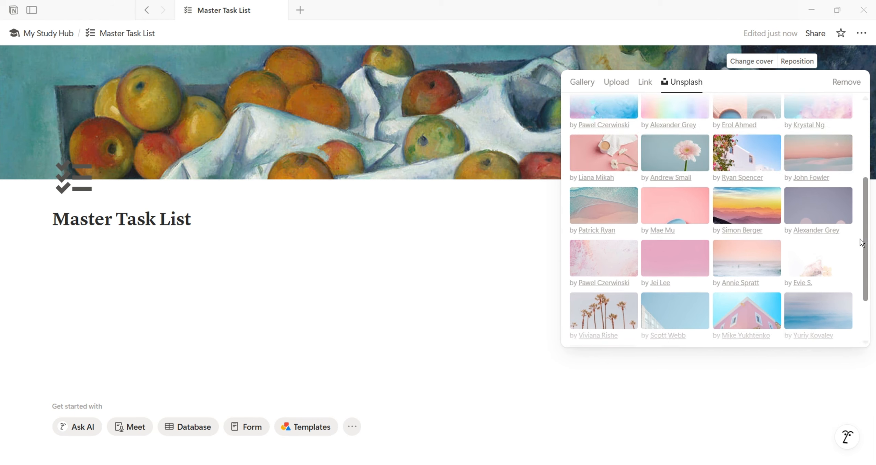
click(825, 107)
click(197, 228)
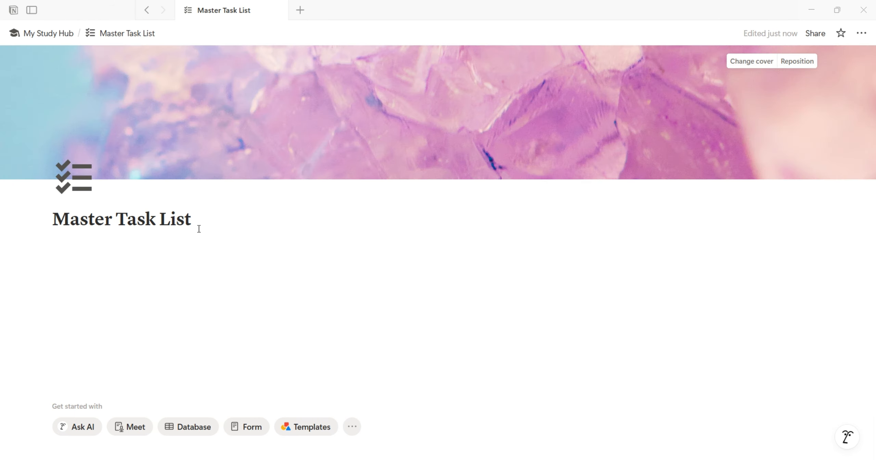
Step: Move the Master Task List database from My Study Hub into its subpage, and add a subpage titled "Notes Library" below that link
click(64, 33)
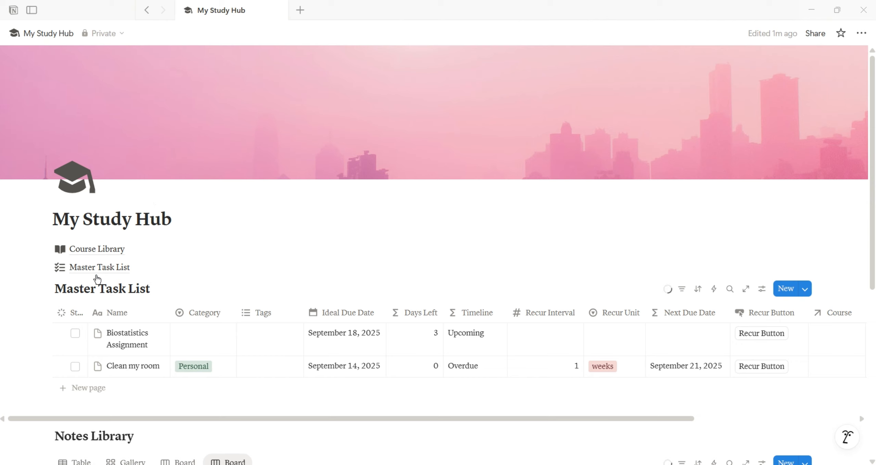
drag(38, 292, 68, 267)
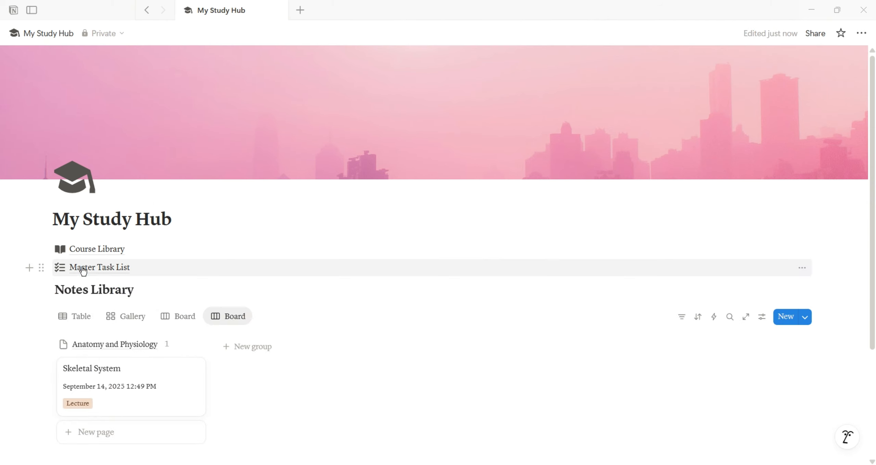
click(30, 267)
text(/)
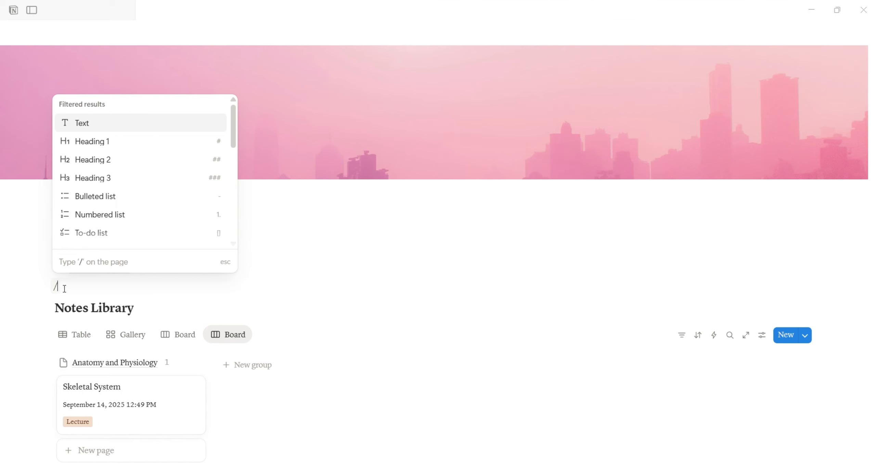
text(P)
click(166, 125)
text(N)
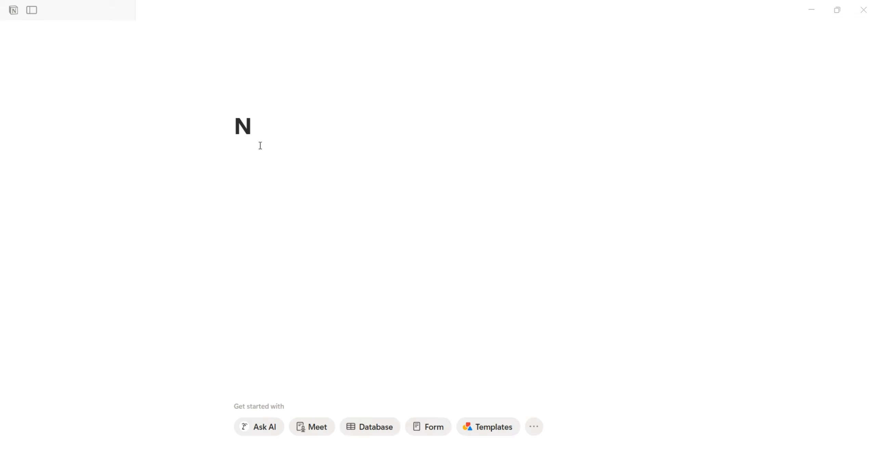
text(otes Library)
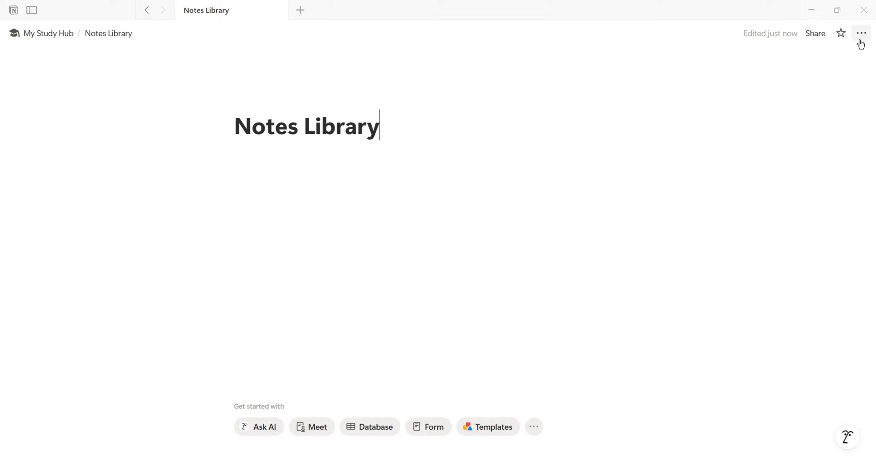
Step: Set the Notes Library page to the Serif font with small text and full width
click(861, 32)
click(789, 103)
click(846, 217)
click(846, 234)
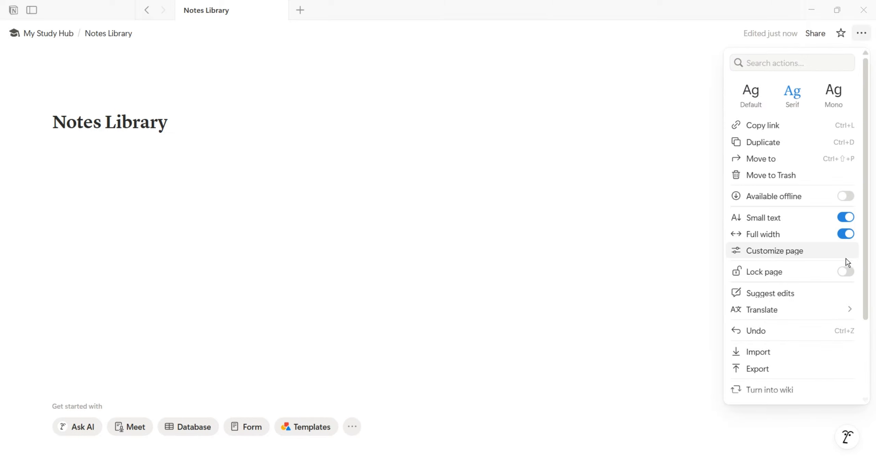
Step: Turn off page discussions and set inline comments to Minimal for the Notes Library page
click(840, 255)
click(851, 68)
click(842, 100)
click(844, 137)
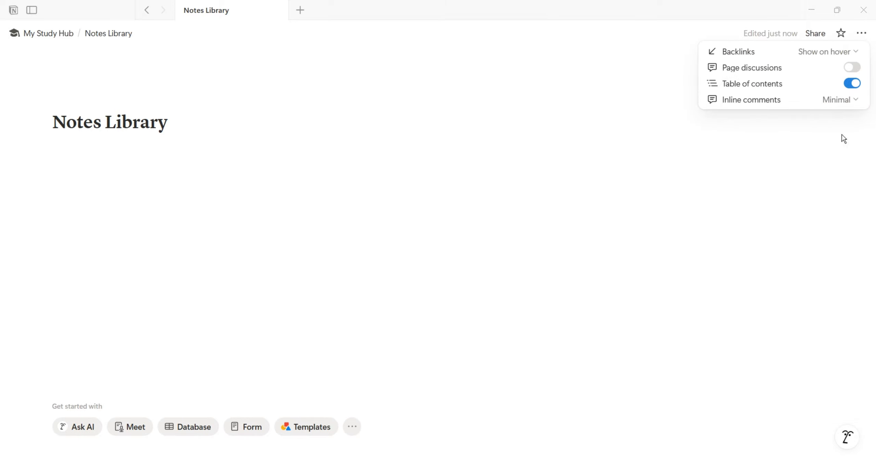
click(183, 154)
Step: Search the icons for "list" and give the Notes Library page the bulleted list icon
click(88, 102)
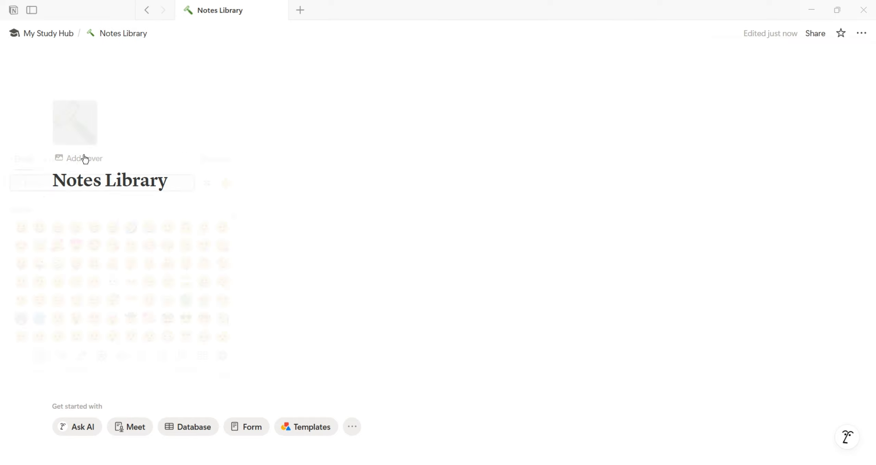
click(59, 166)
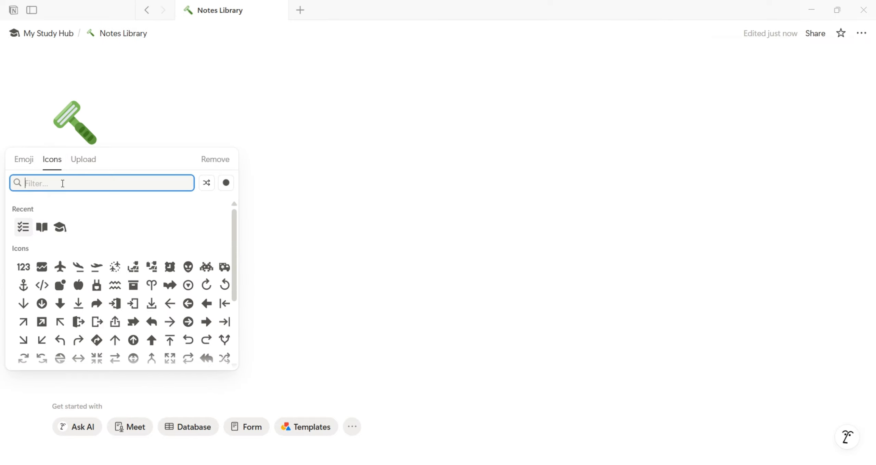
text(notes)
key(BackSpace)
key(BackSpace)
key(BackSpace)
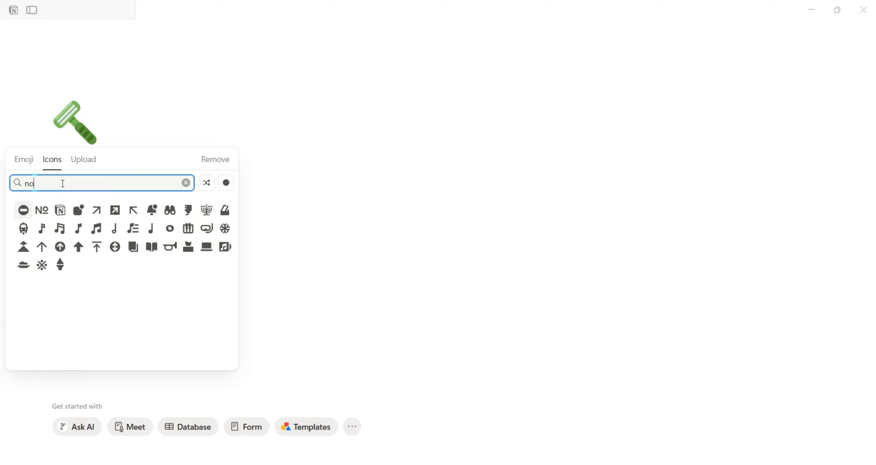
key(BackSpace)
key(BackSpace)
text(list)
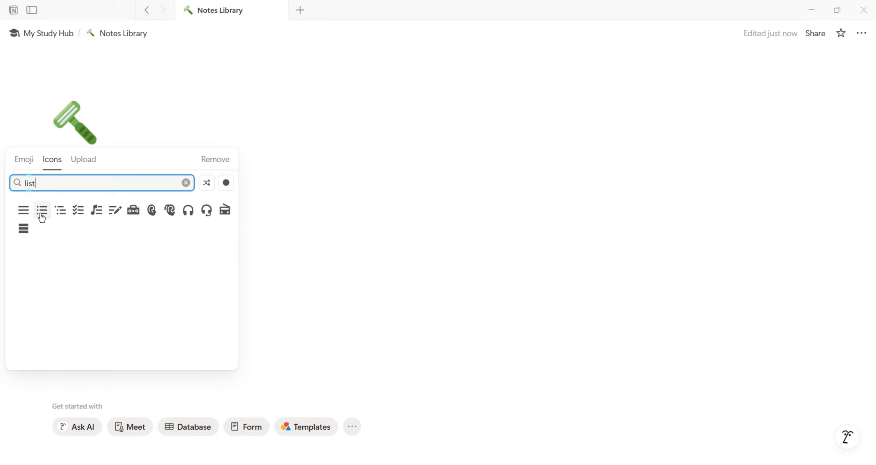
click(42, 210)
Step: Add a cover to the Notes Library page, using the plain beige image with pale grasses from an Unsplash search for "beige"
click(78, 158)
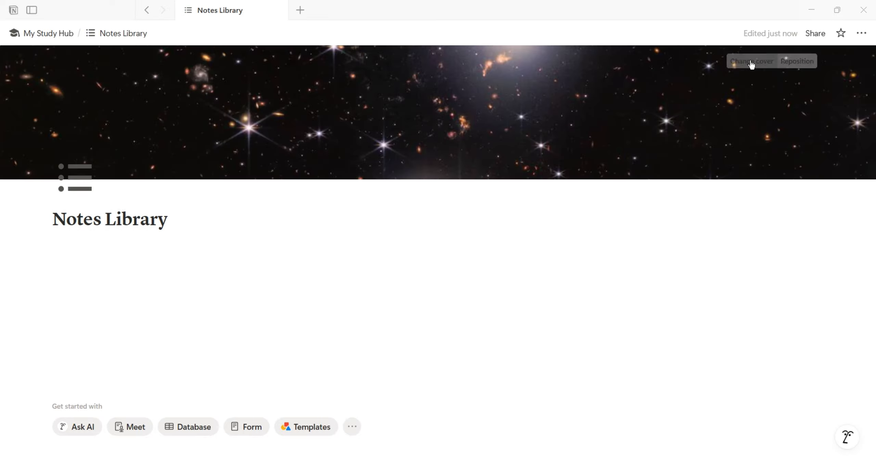
click(751, 64)
click(686, 84)
click(677, 112)
text(beige)
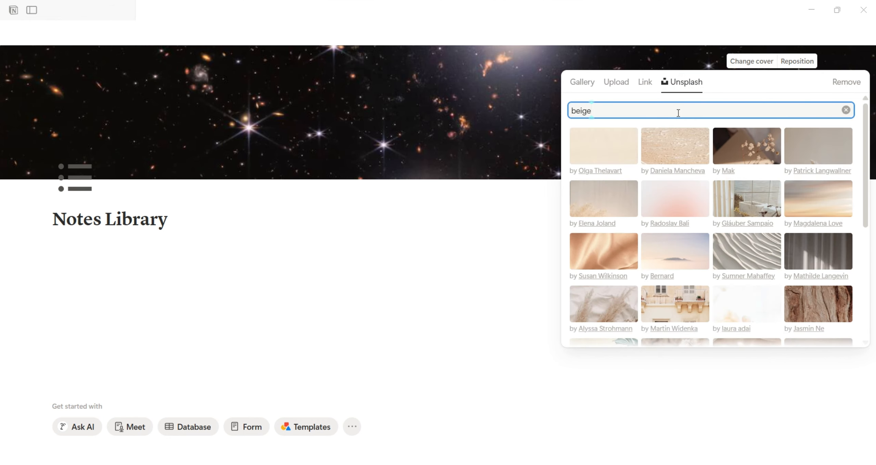
click(606, 309)
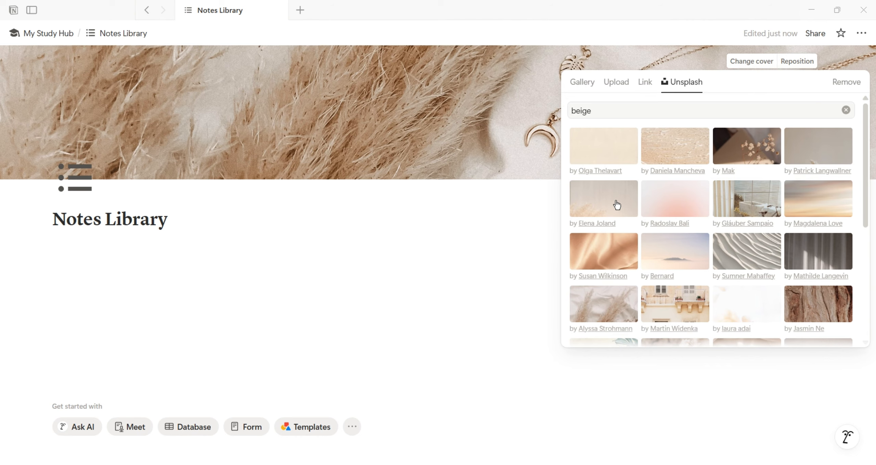
click(617, 204)
Step: Return to My Study Hub and move the Notes Library database into the Notes Library subpage
click(65, 34)
click(66, 34)
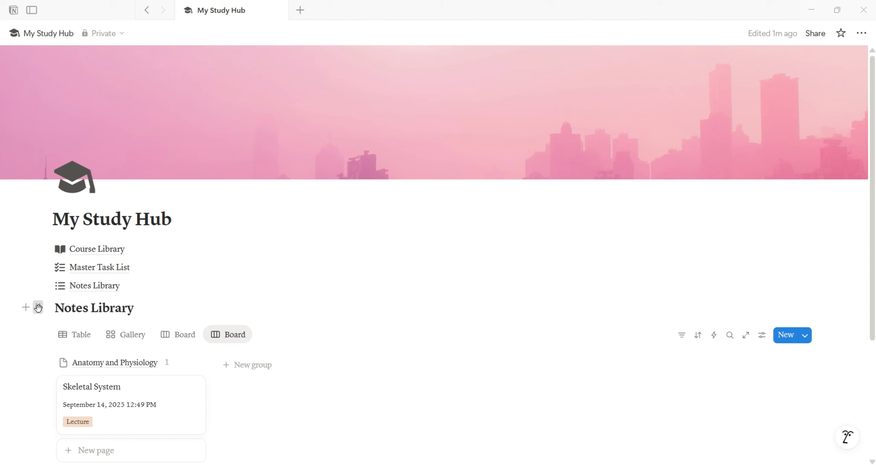
drag(38, 307, 74, 286)
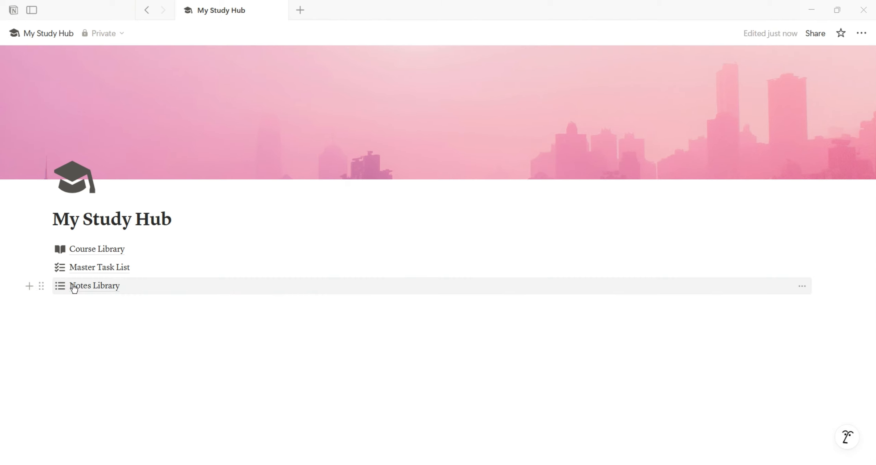
Step: Add a new subpage directly below the Notes Library page link in My Study Hub
click(88, 307)
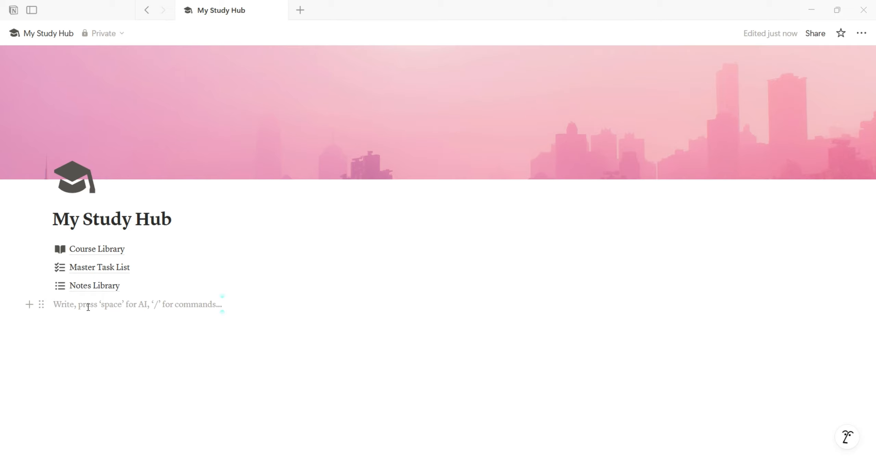
text(/)
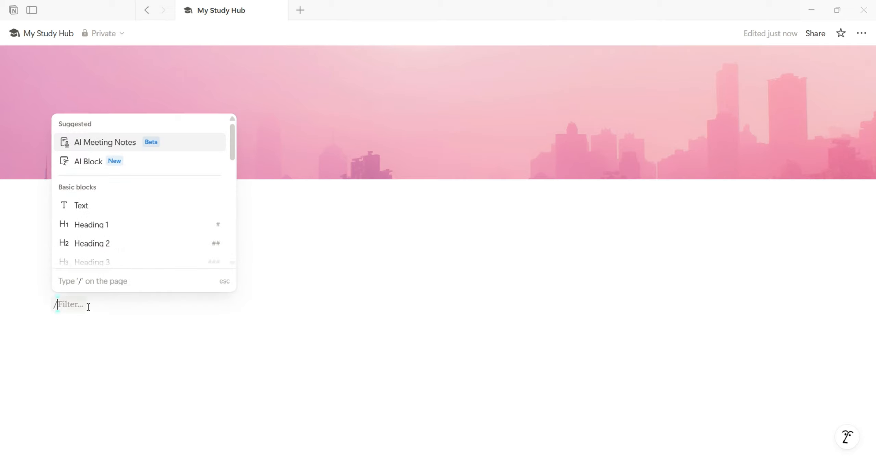
text(page)
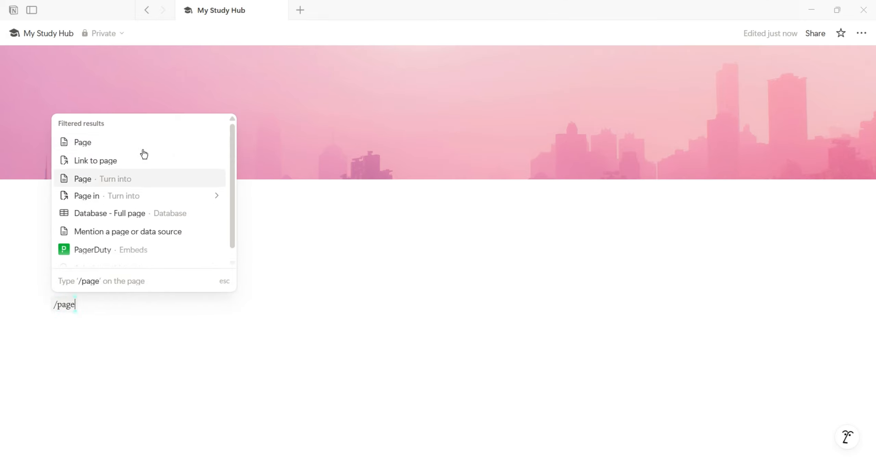
click(139, 147)
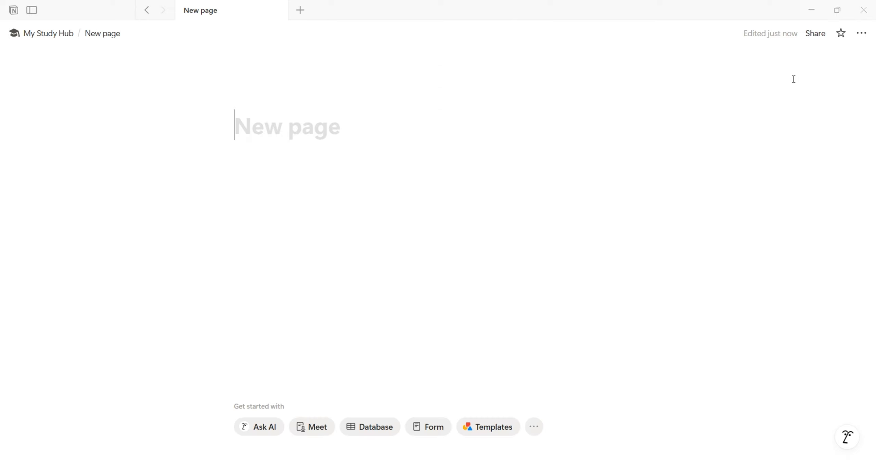
Step: Set the new untitled subpage to the Serif font with small text and full width
click(862, 33)
click(792, 95)
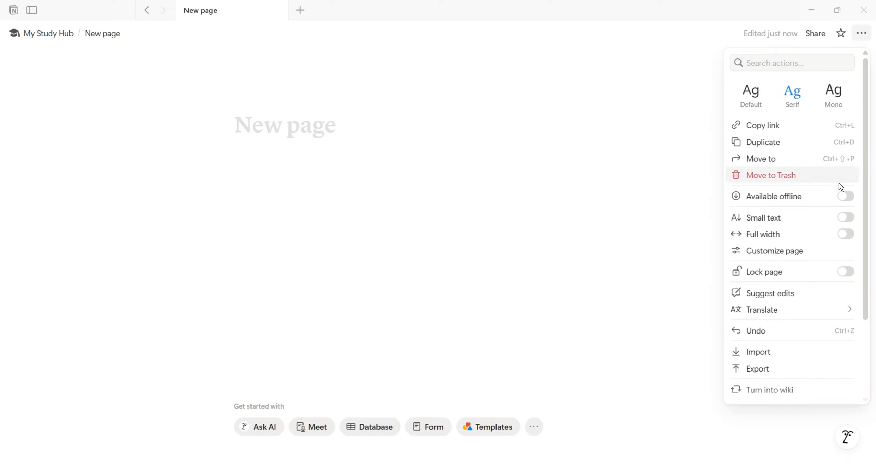
click(850, 218)
Step: Turn off page discussions and set inline comments to Minimal for the new untitled subpage
click(844, 252)
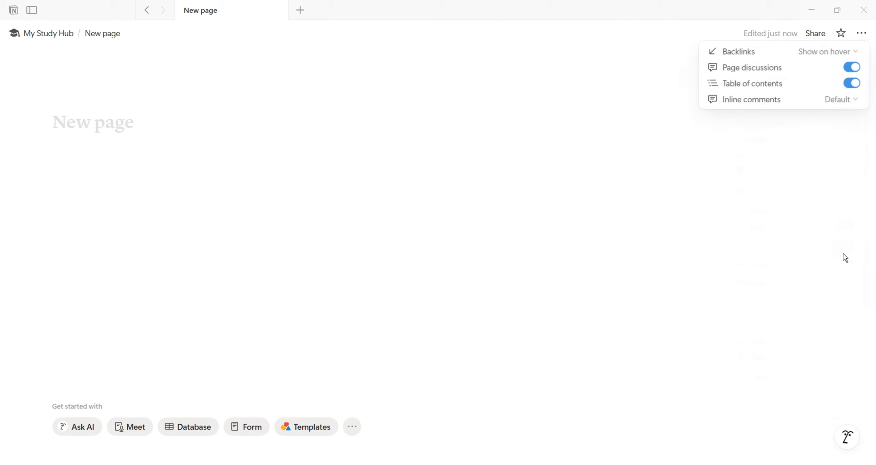
click(850, 68)
click(846, 100)
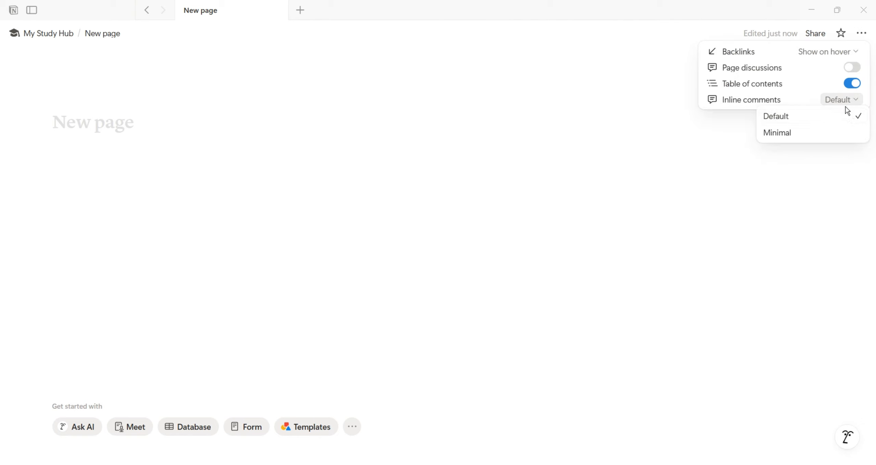
click(837, 132)
Step: Title the new subpage "Study Scheduler"
click(116, 132)
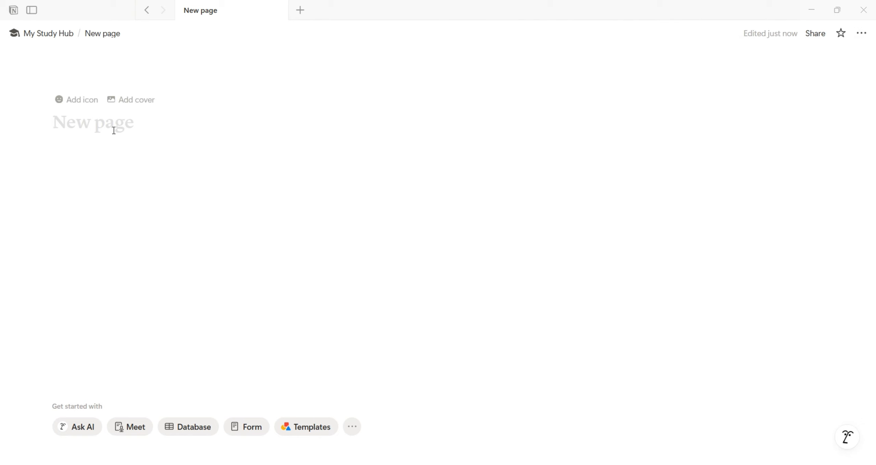
text(Study Sch)
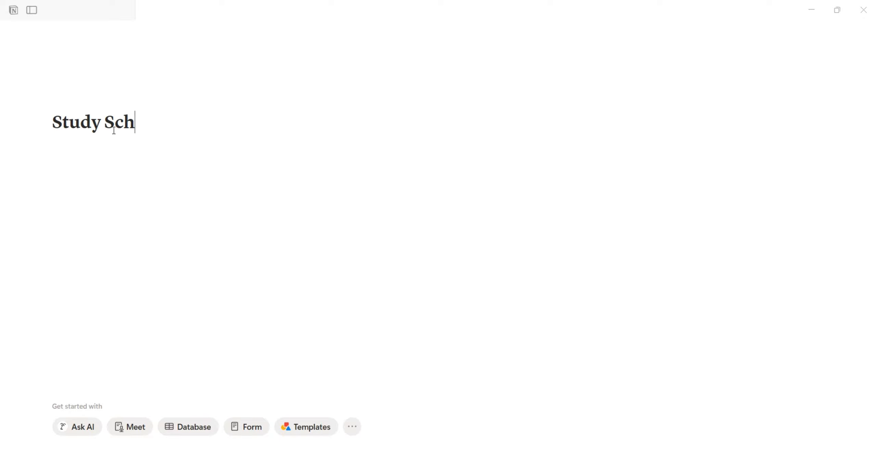
text(eduler)
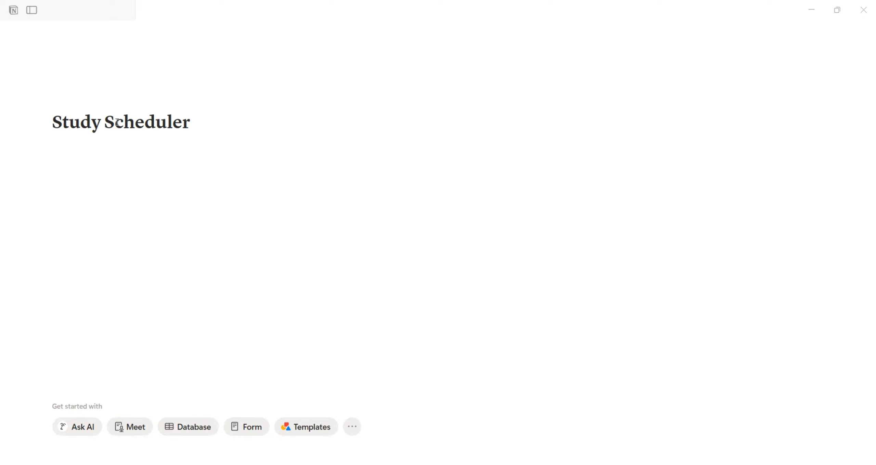
Step: Search the icons for "calen" and give the Study Scheduler page the plain calendar icon
click(88, 100)
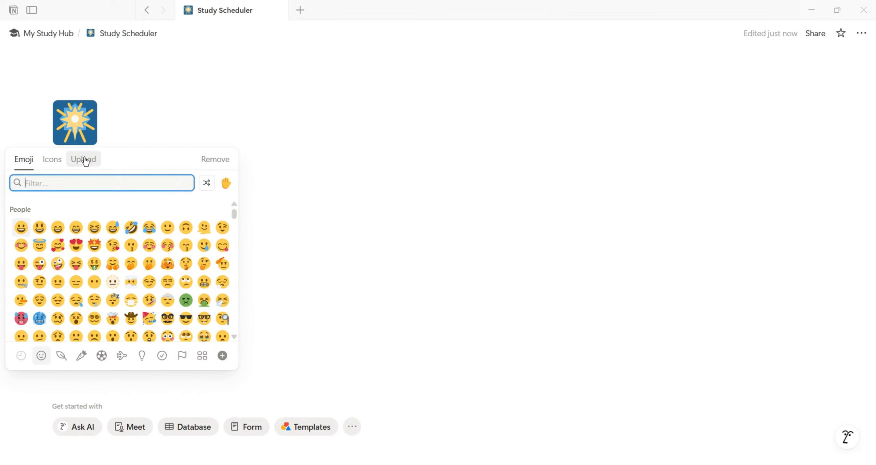
click(56, 162)
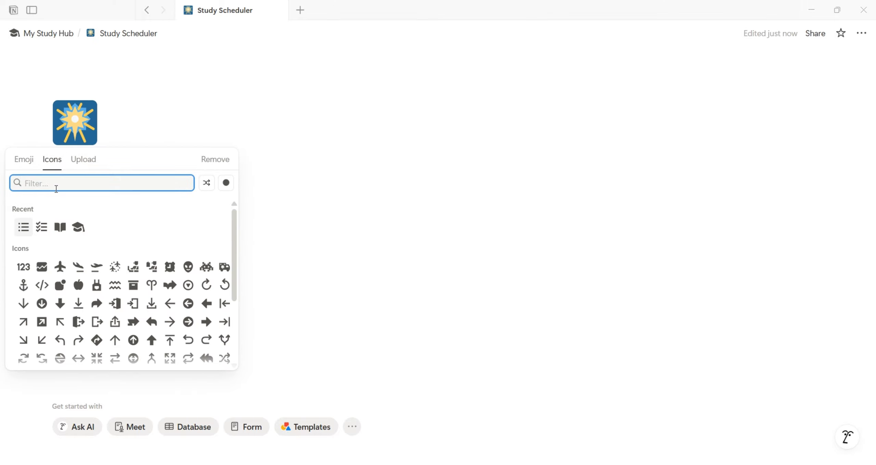
text(calen)
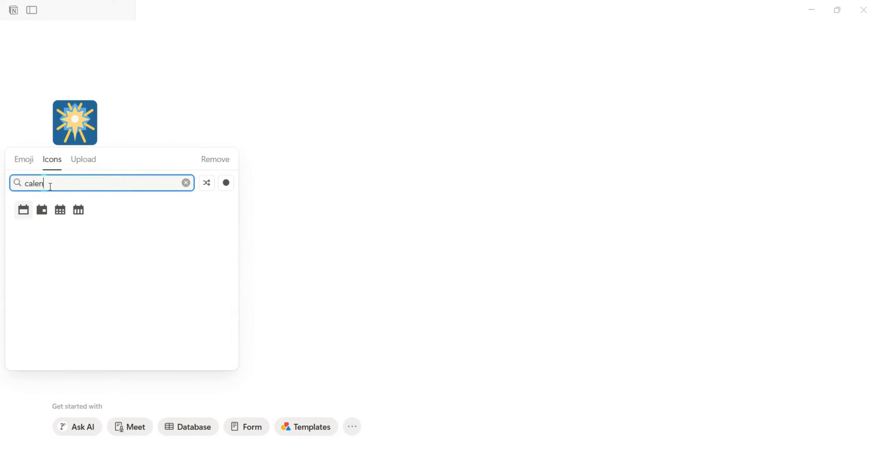
click(24, 210)
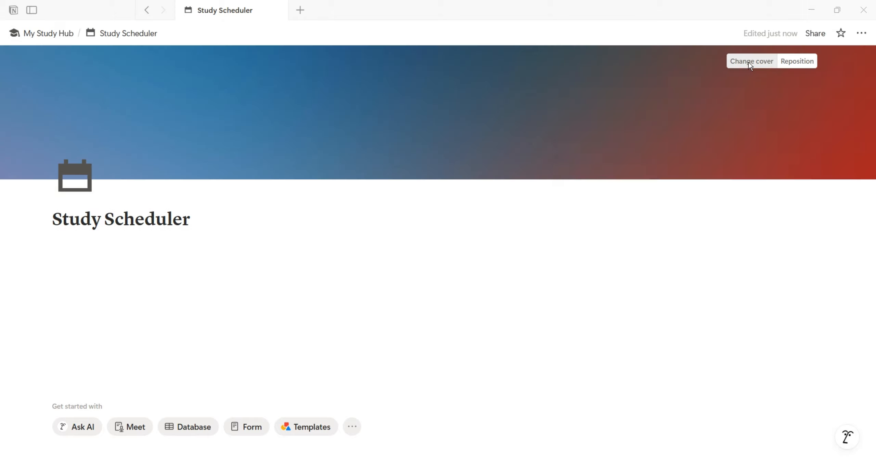
Step: Change the Study Scheduler page cover to the Unsplash image of blurred pink and cream lights
click(749, 62)
click(681, 84)
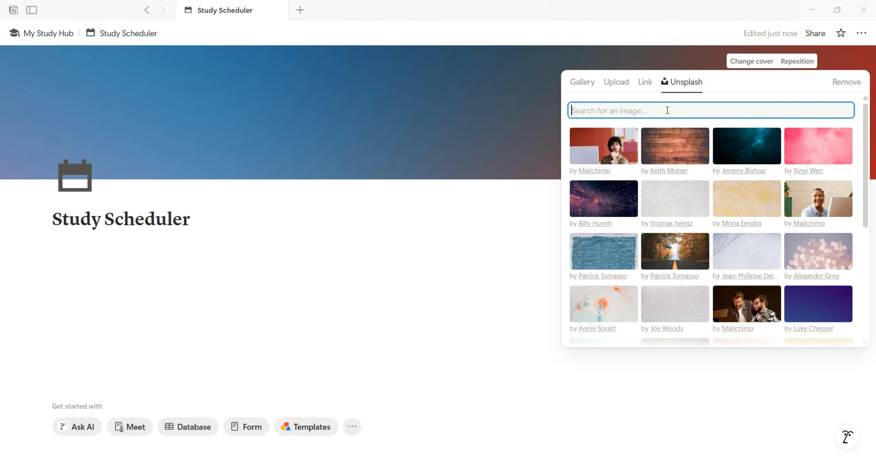
click(809, 249)
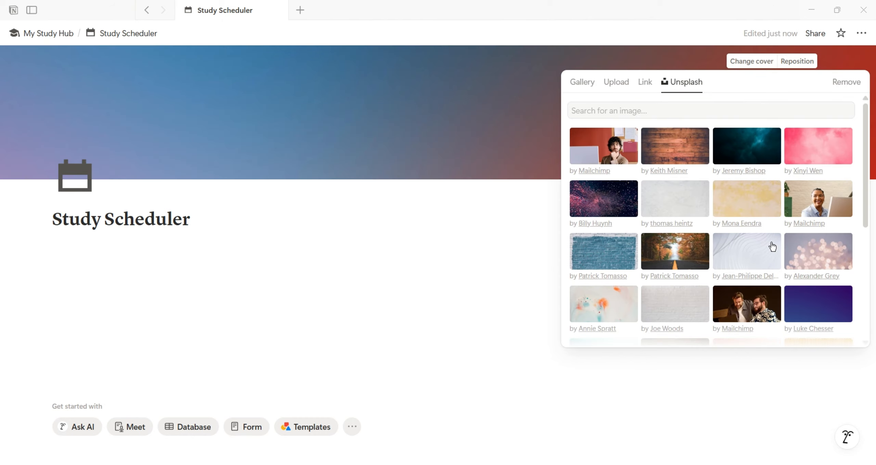
click(243, 266)
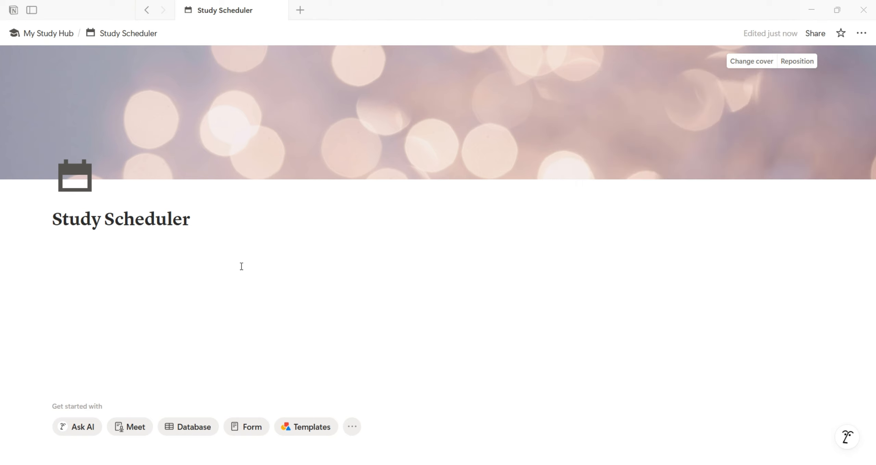
Step: Return to My Study Hub and move the Study Scheduler subpage directly below Course Library
click(53, 34)
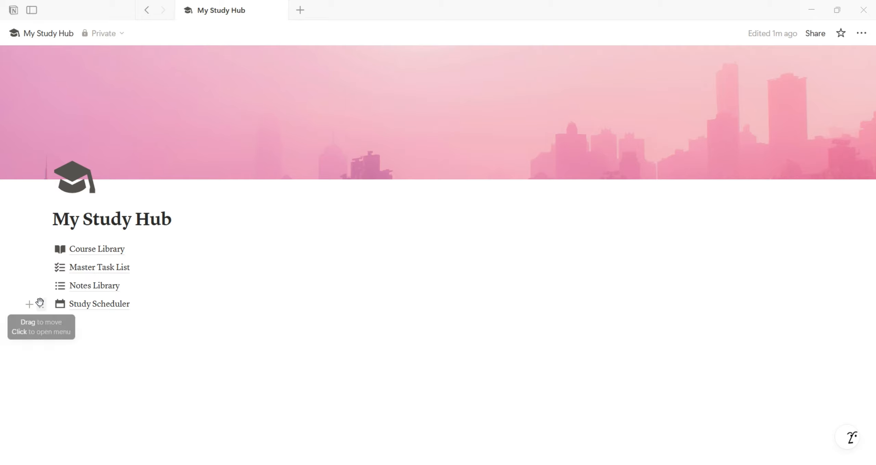
drag(40, 303, 48, 266)
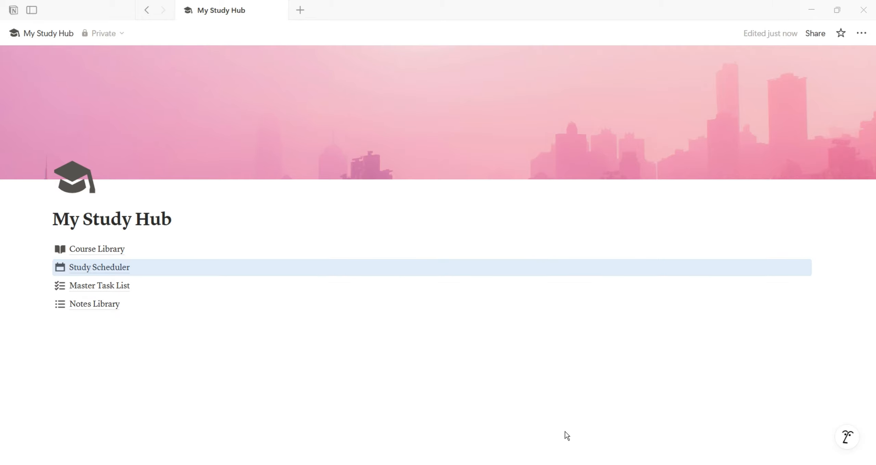
Step: Look through the Course Library, Master Task List and Notes Library subpages, including each view of the notes database
click(99, 251)
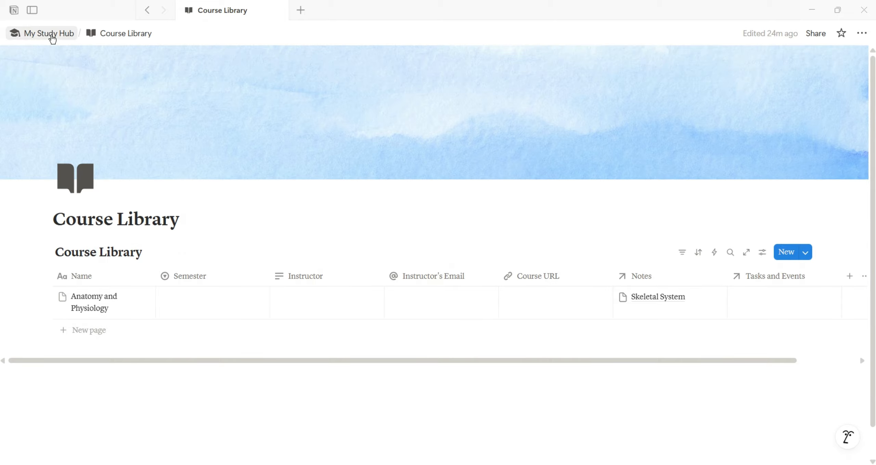
click(51, 35)
click(96, 286)
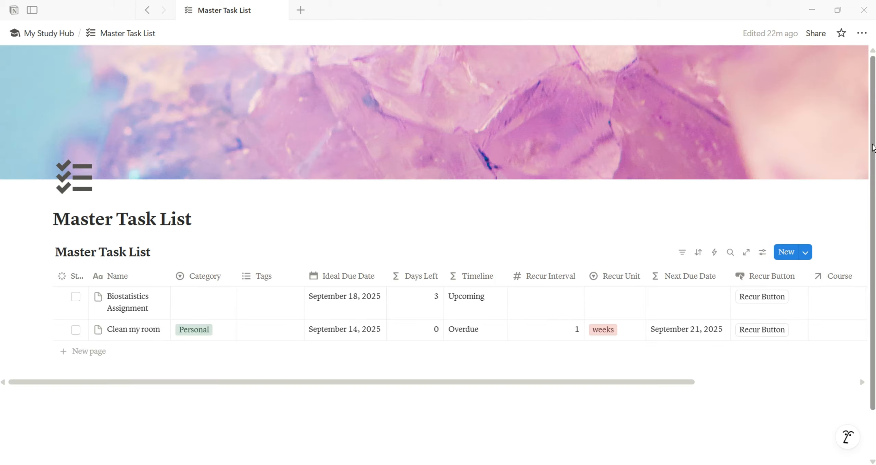
click(49, 35)
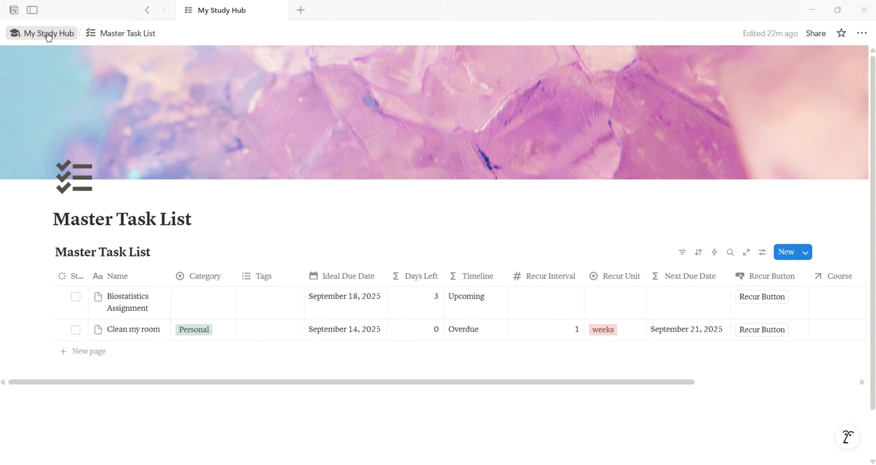
click(97, 307)
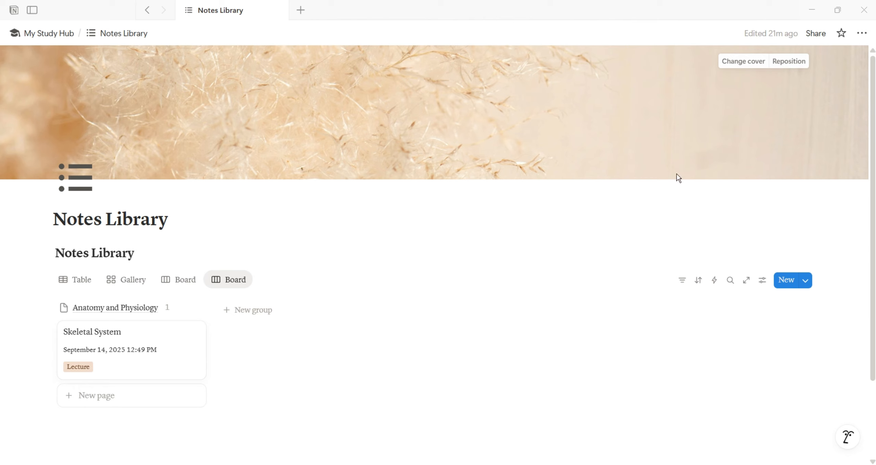
click(83, 281)
click(123, 289)
click(178, 288)
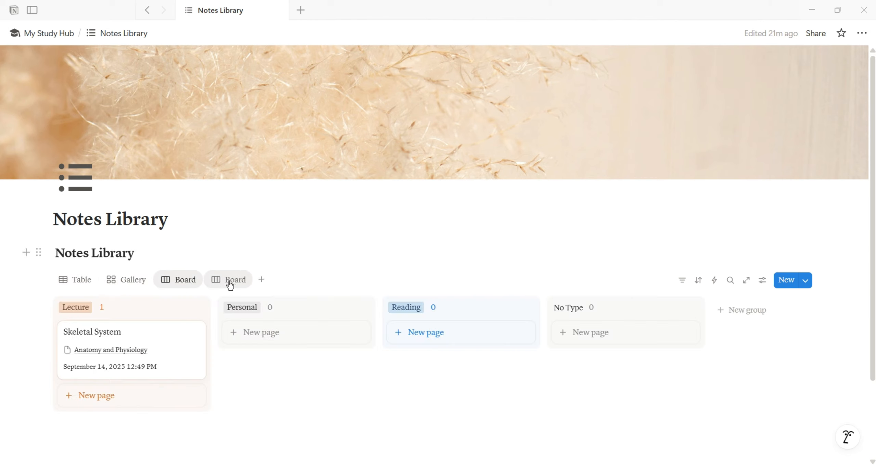
click(229, 283)
click(51, 34)
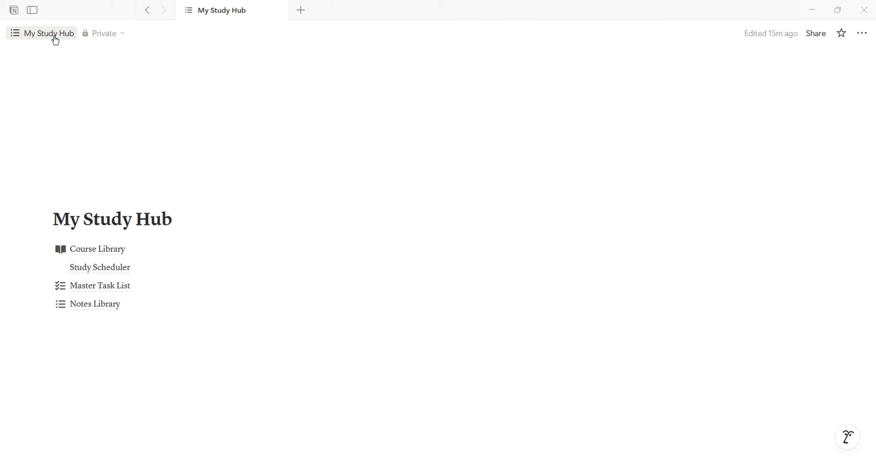
Step: Insert an inline database on the Study Scheduler page, linked to Master Task List with a new table view
click(105, 276)
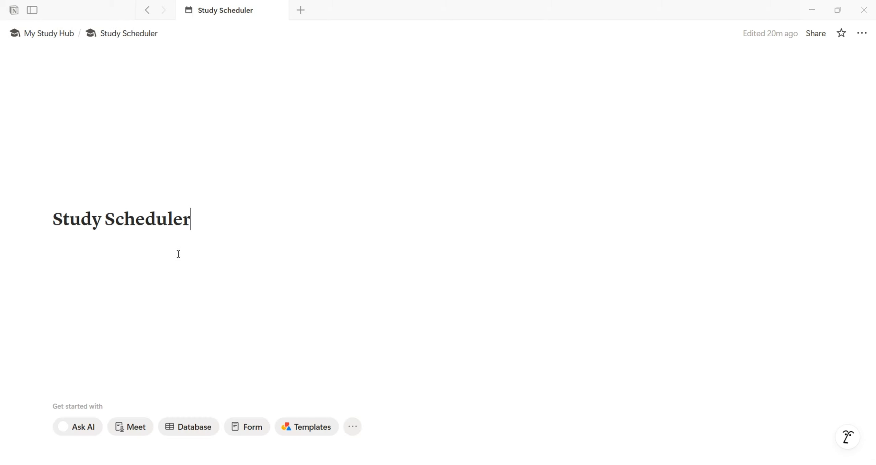
click(70, 247)
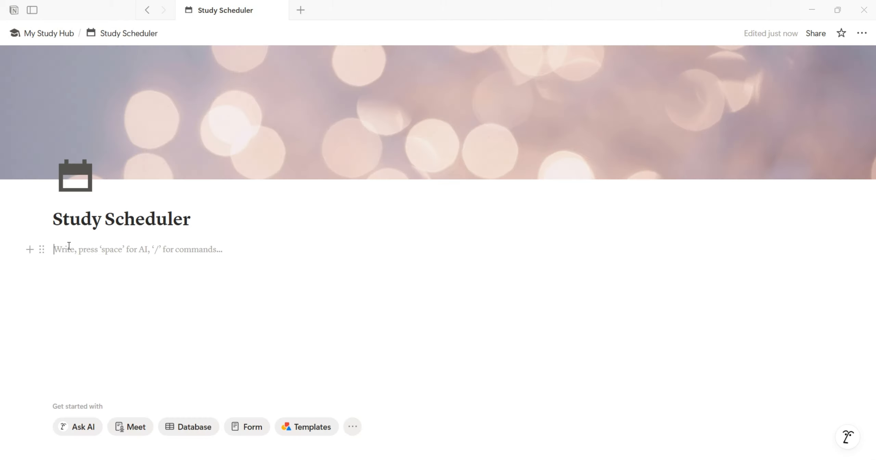
text(/)
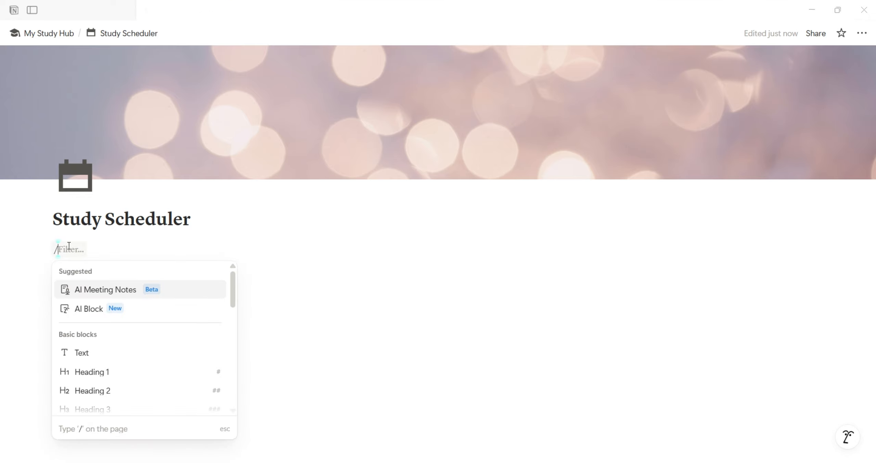
text(data)
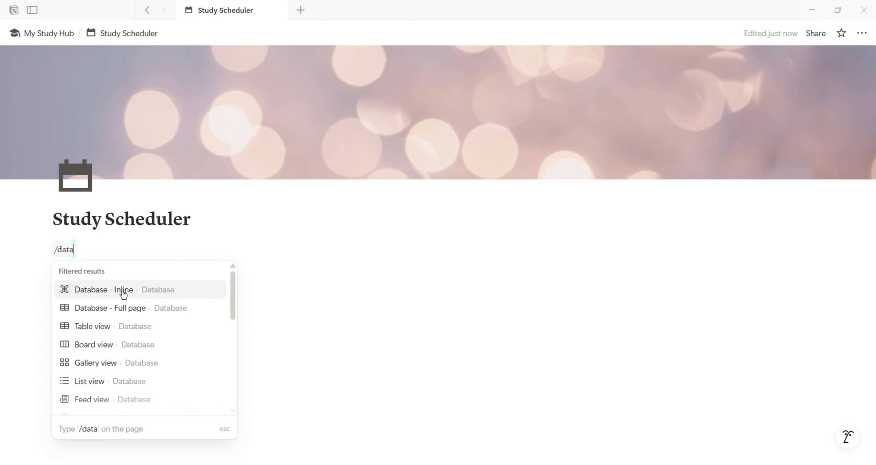
click(123, 291)
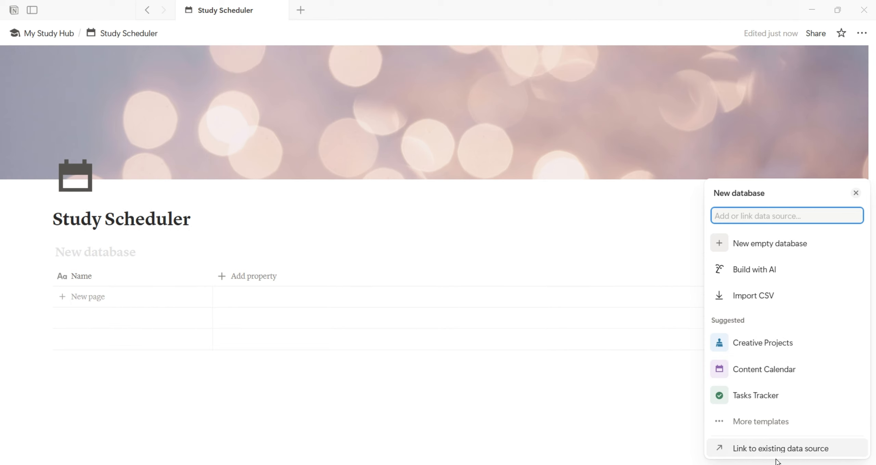
click(782, 449)
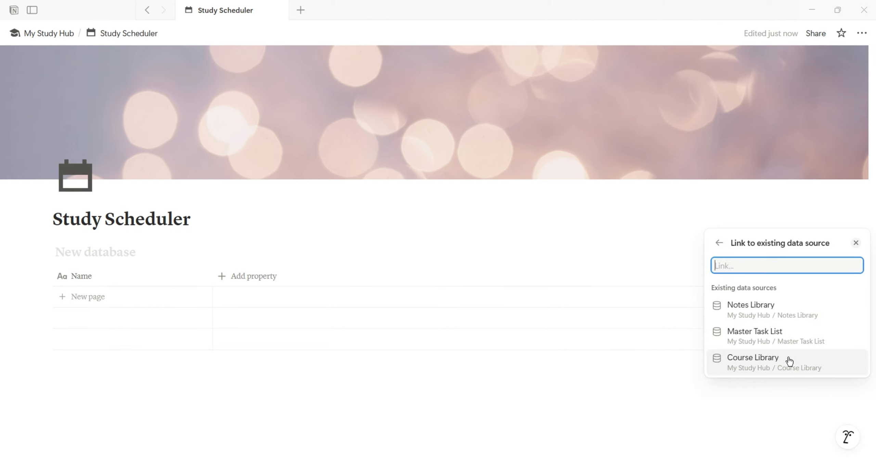
click(814, 341)
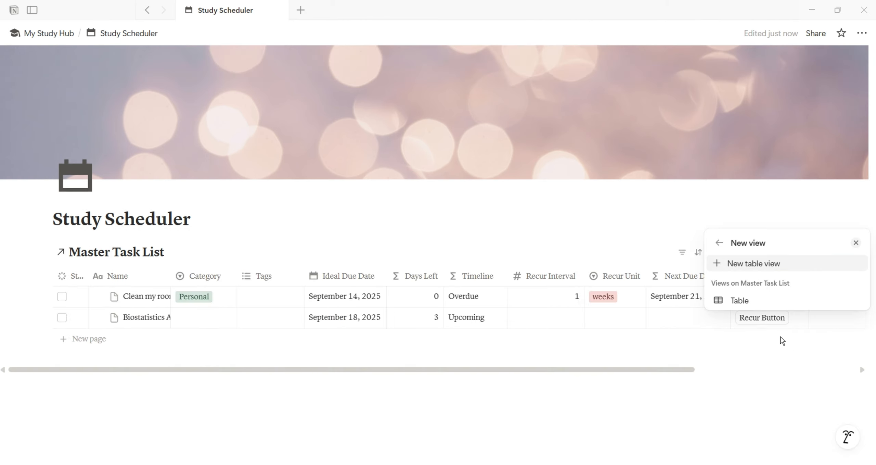
click(787, 268)
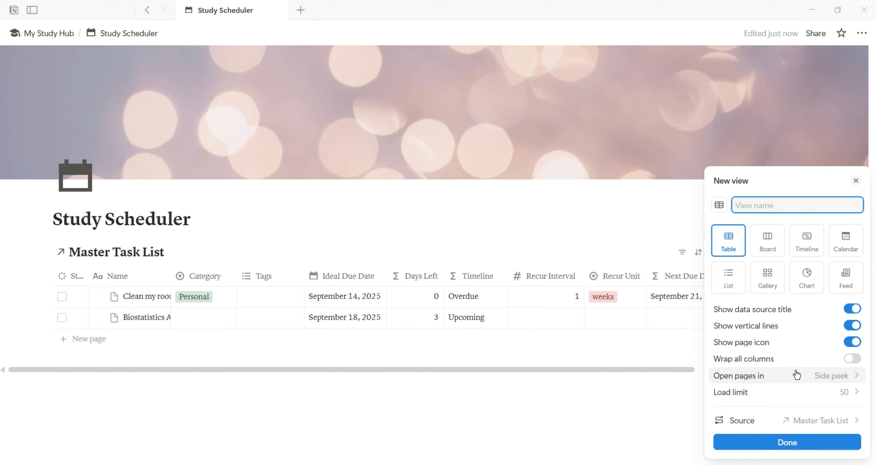
Step: Turn off page icons in the new table view and hide the linked database's data source title
click(852, 342)
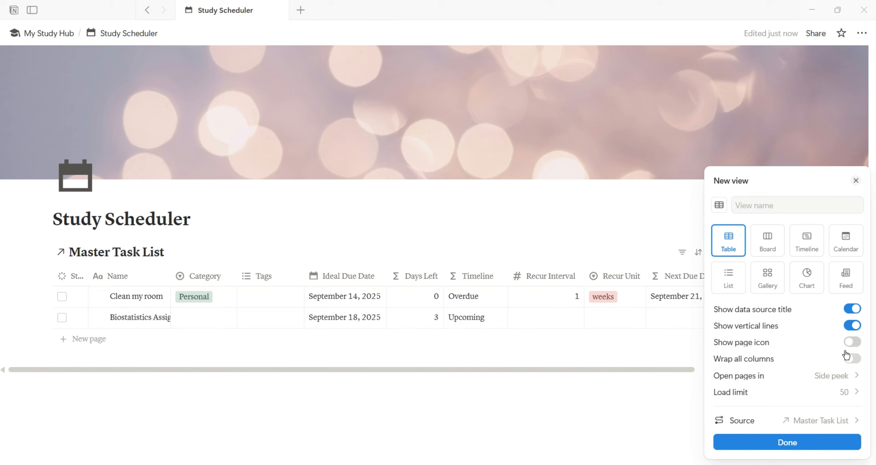
click(793, 442)
click(664, 389)
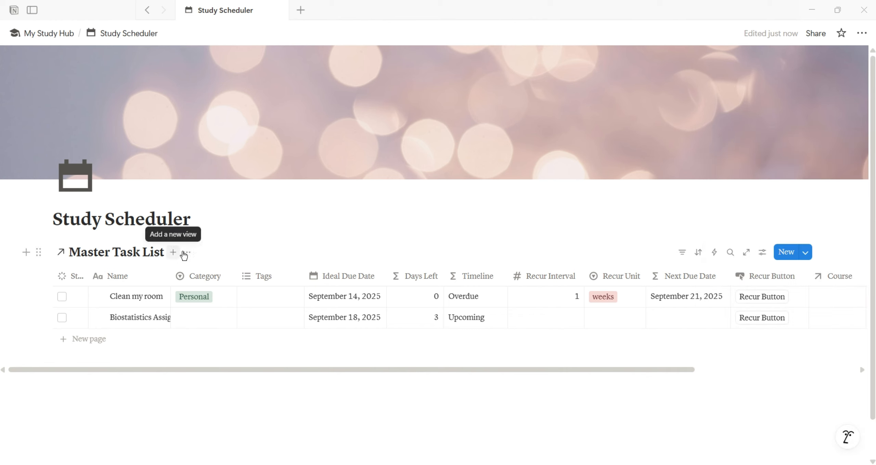
click(187, 252)
click(211, 358)
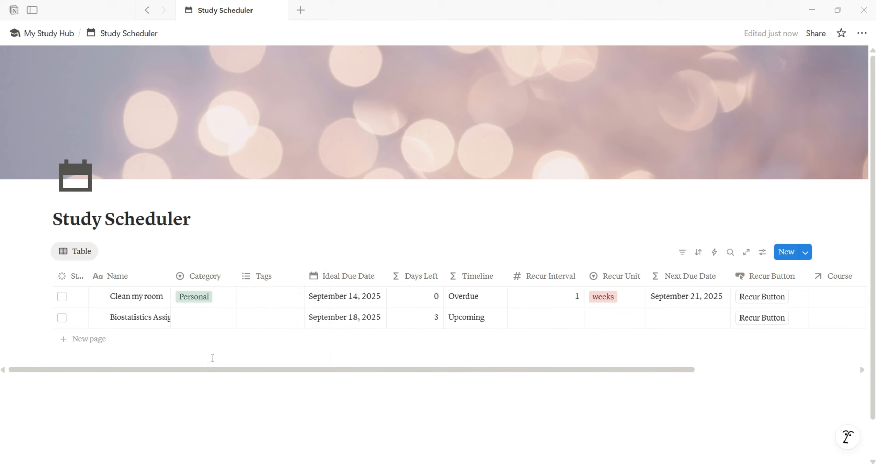
Step: Rename the linked table view "Review and Reading"
click(81, 251)
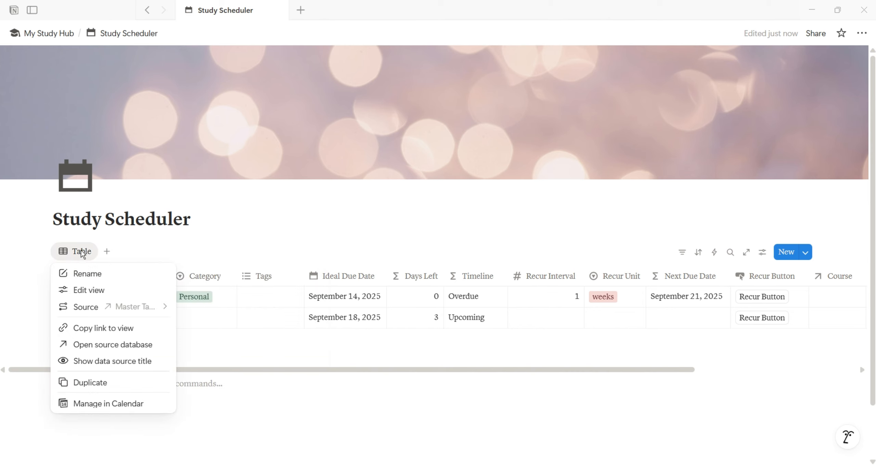
click(98, 274)
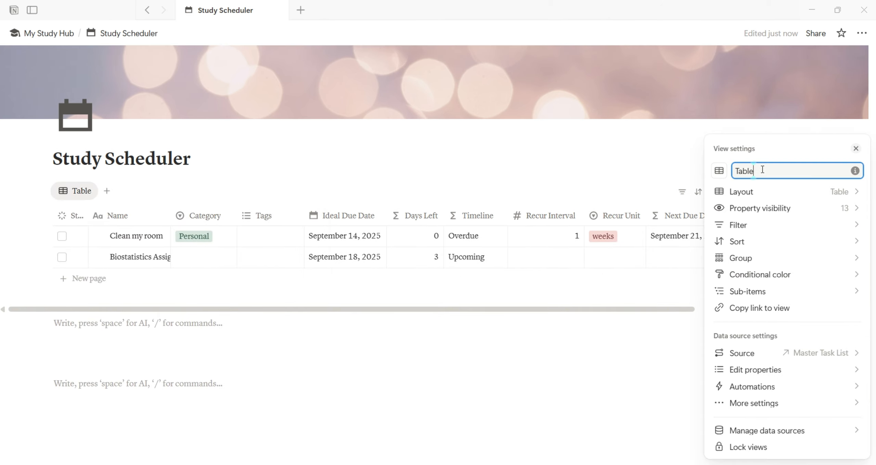
key(BackSpace)
key(BackSpace)
key(BackSpace)
key(BackSpace)
text(Review and Reading)
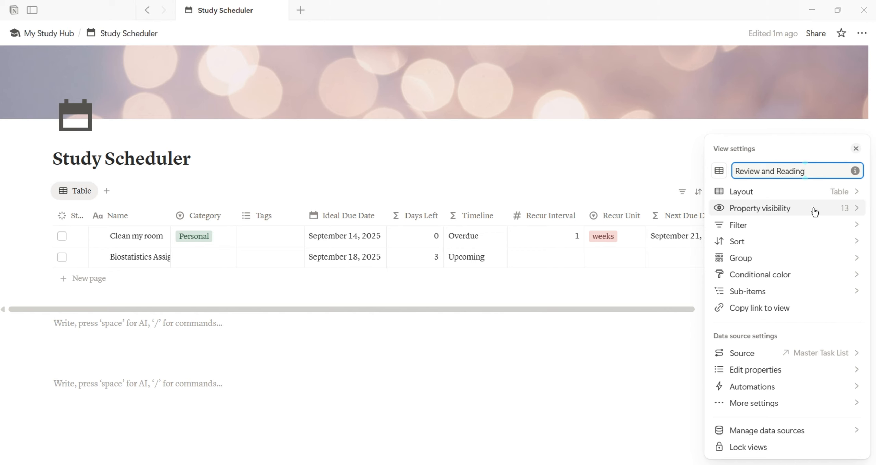
click(766, 207)
click(695, 190)
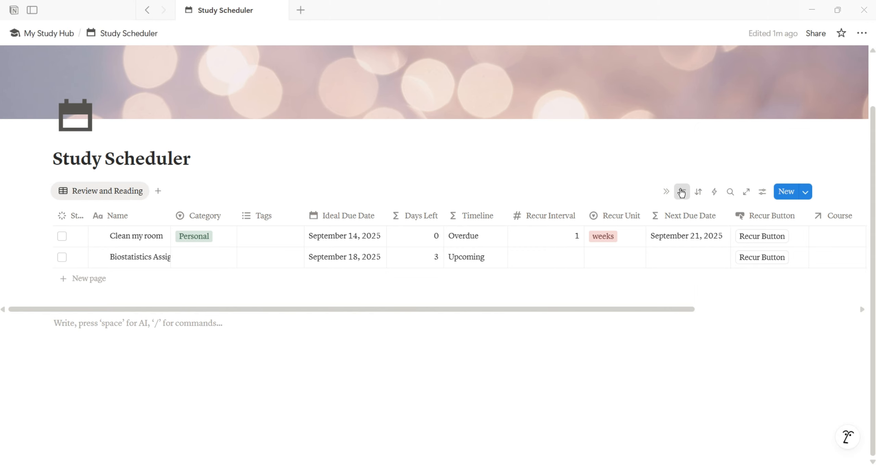
Step: Filter the Review and Reading view to tasks whose Category is Academic
click(681, 191)
click(705, 231)
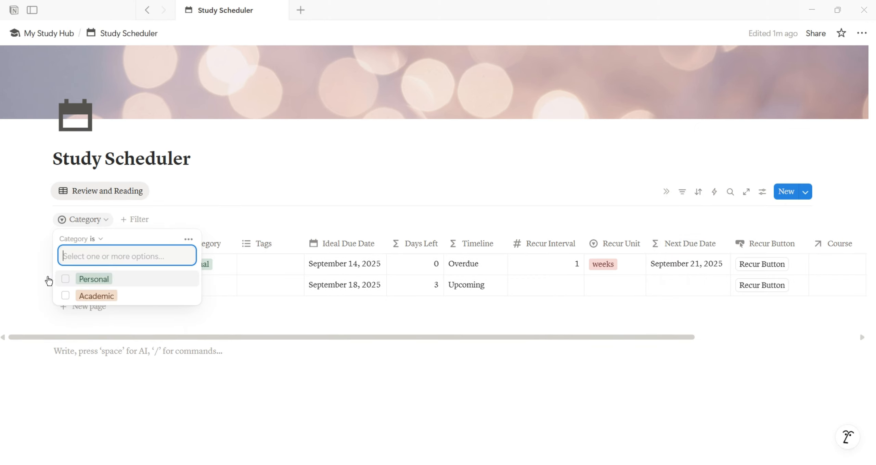
click(78, 295)
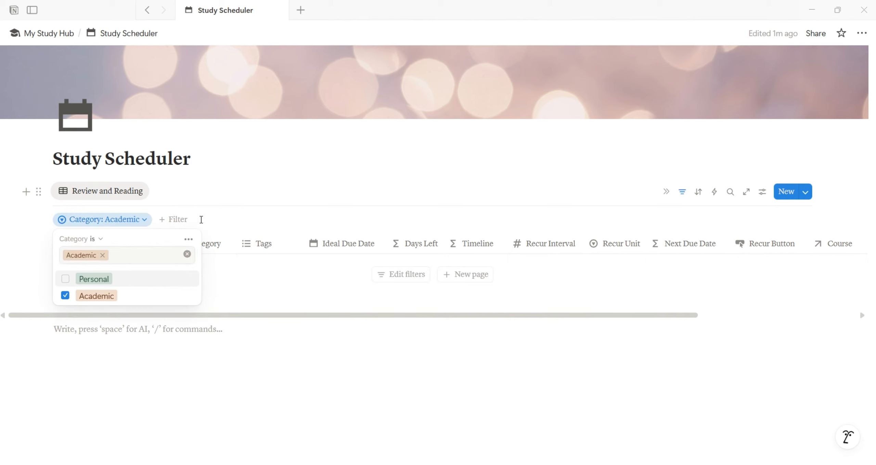
Step: Add a second filter to the Review and Reading view for Tags containing Review or Reading
click(176, 219)
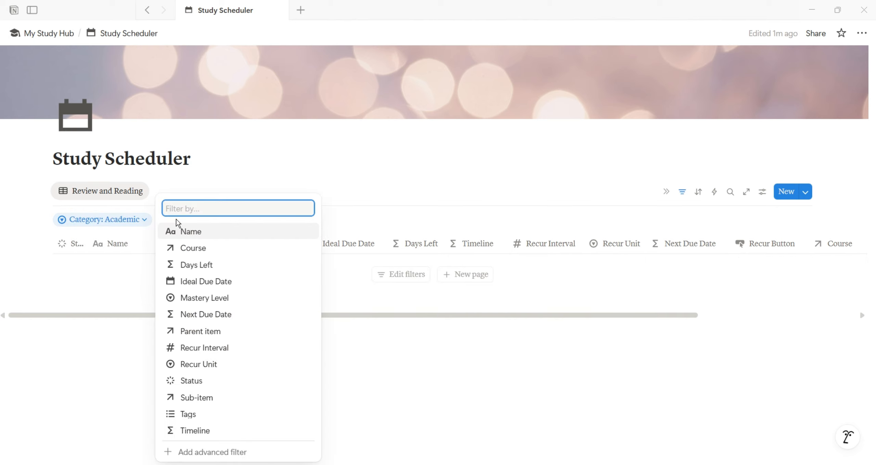
click(190, 415)
click(210, 330)
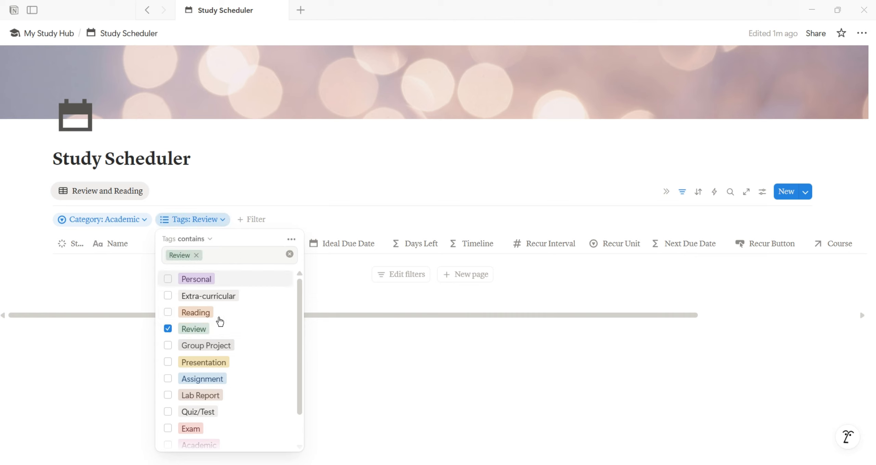
click(219, 316)
click(374, 372)
Step: Hide all properties except Name in the Review and Reading view
click(762, 191)
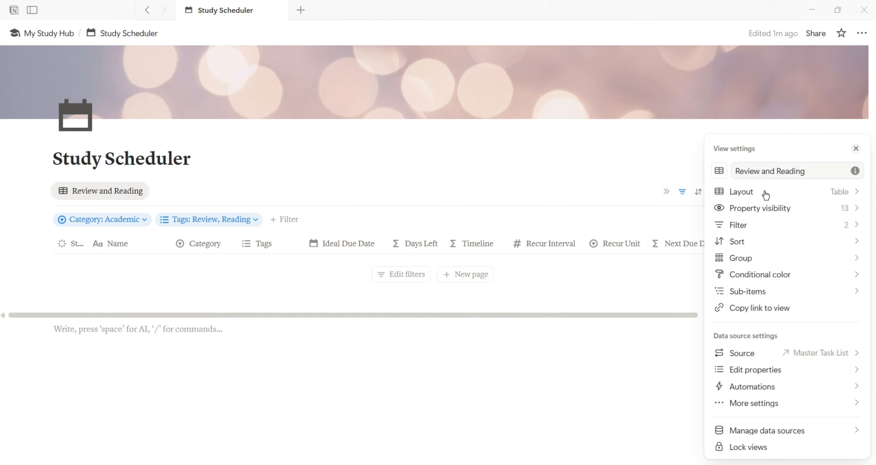
click(818, 208)
click(855, 201)
click(847, 182)
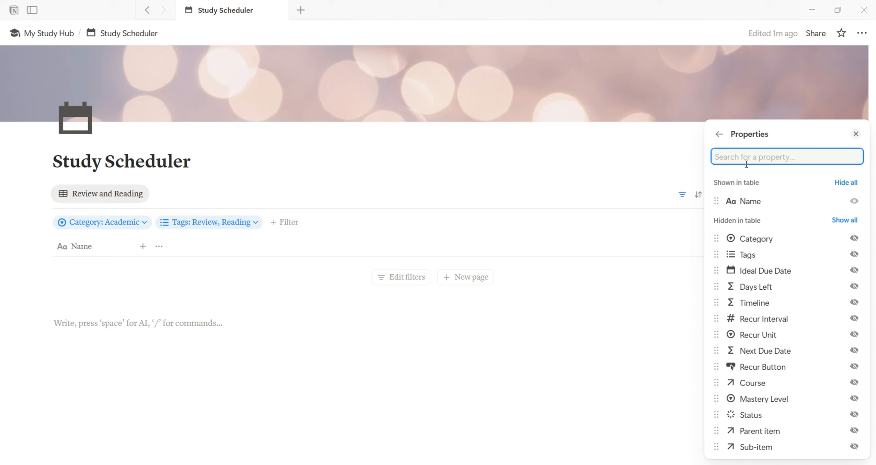
Step: Show the Course and Mastery Level properties in the Review and Reading view
text(co)
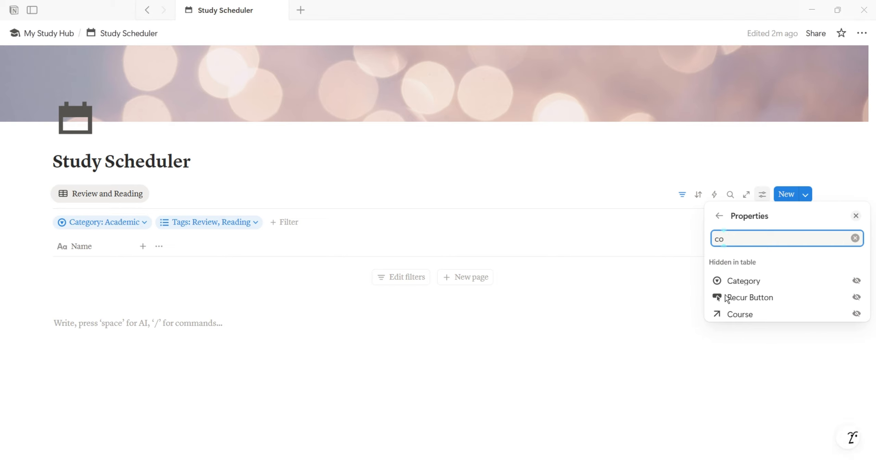
click(857, 314)
text(mas)
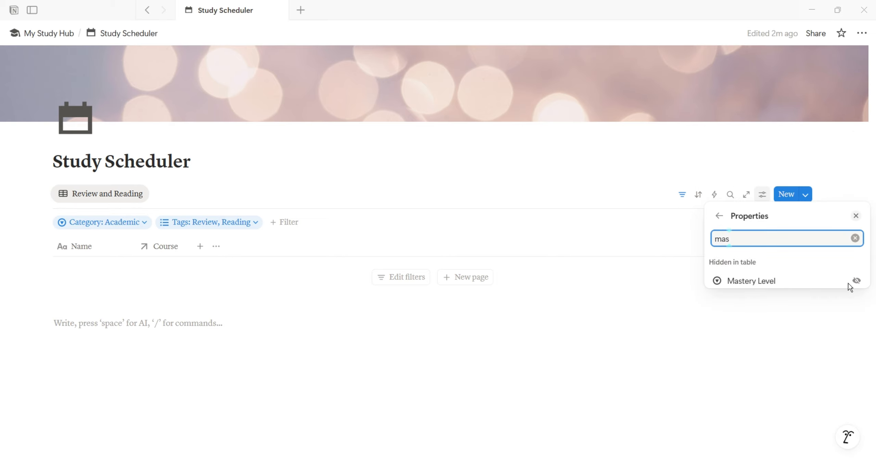
click(857, 281)
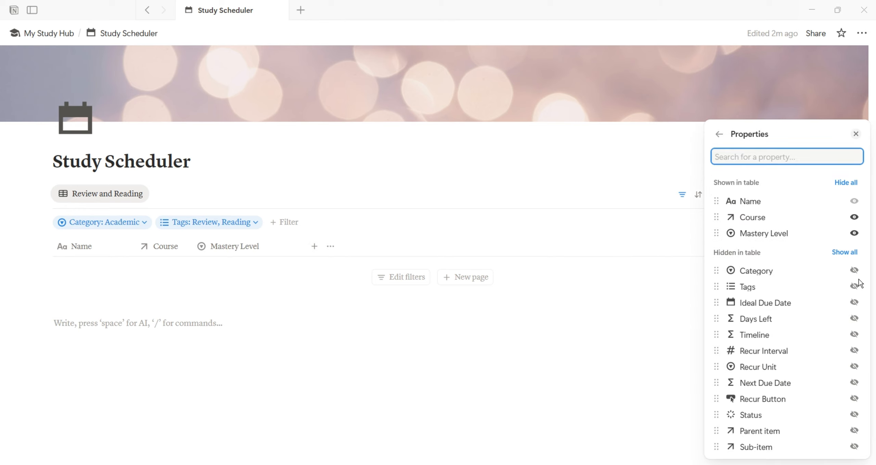
Step: Show the Tags property in the Review and Reading view and widen the Name, Course and Tags columns
click(855, 286)
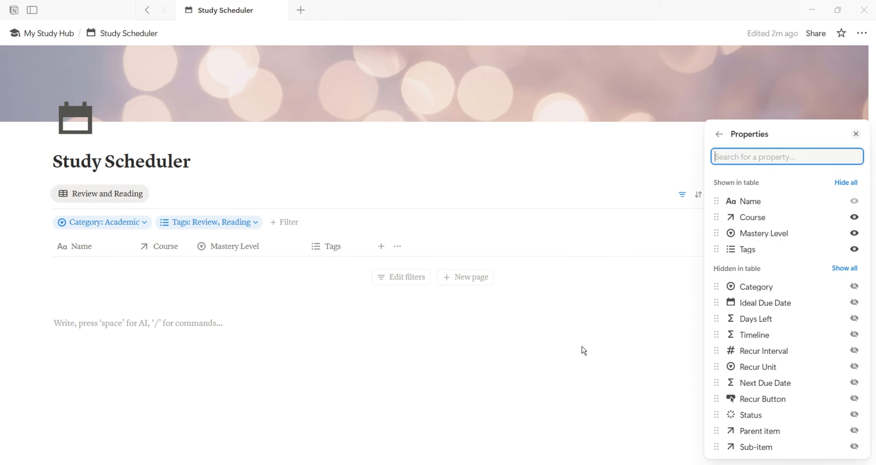
key(Escape)
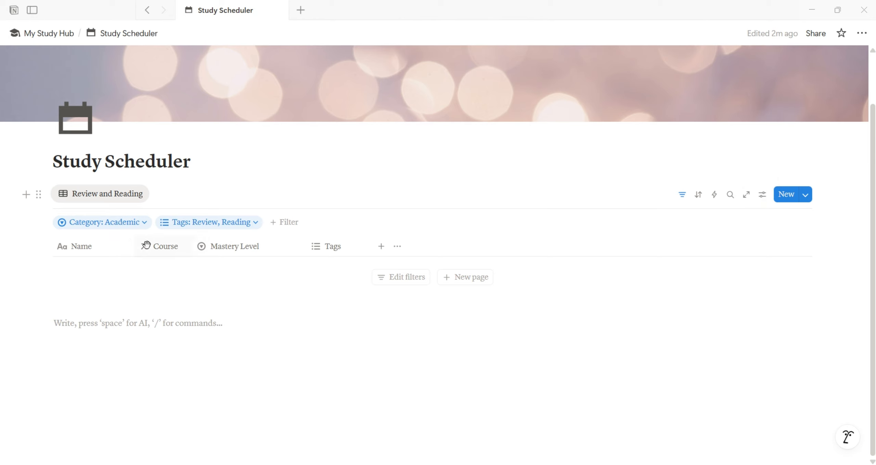
drag(193, 246, 293, 246)
drag(137, 246, 203, 246)
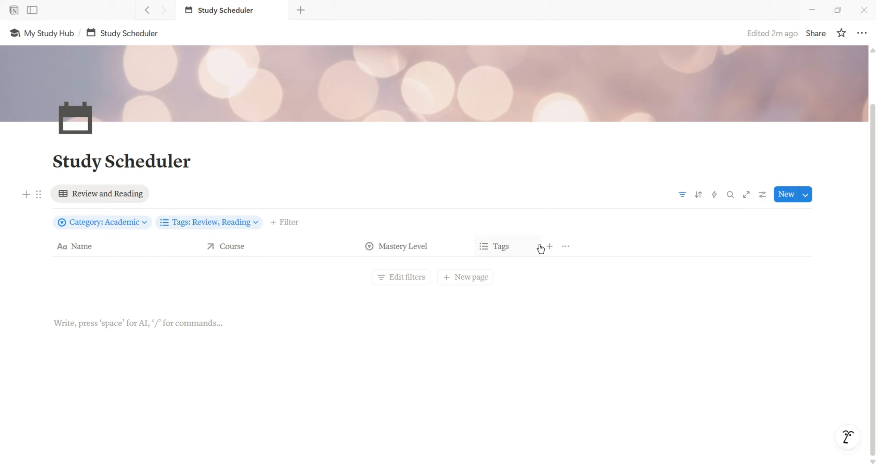
drag(544, 246, 604, 246)
Step: Group the Review and Reading view by Mastery Level and show all groups, including empty ones
click(762, 195)
click(780, 256)
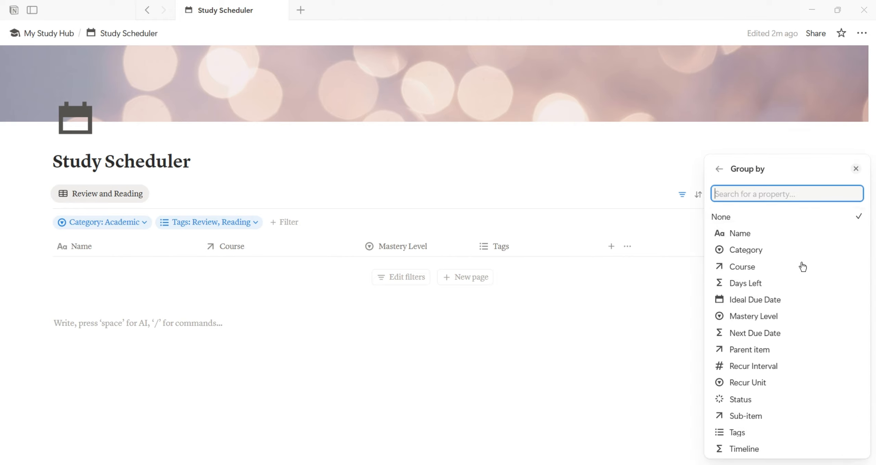
text(maste)
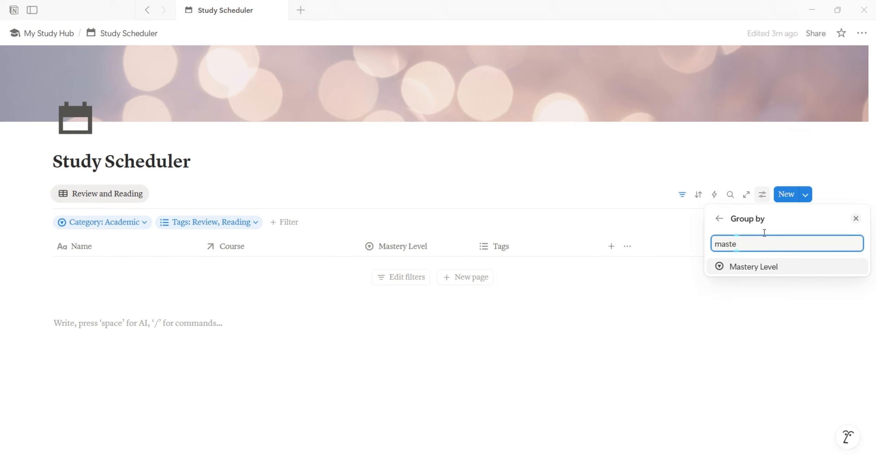
click(766, 266)
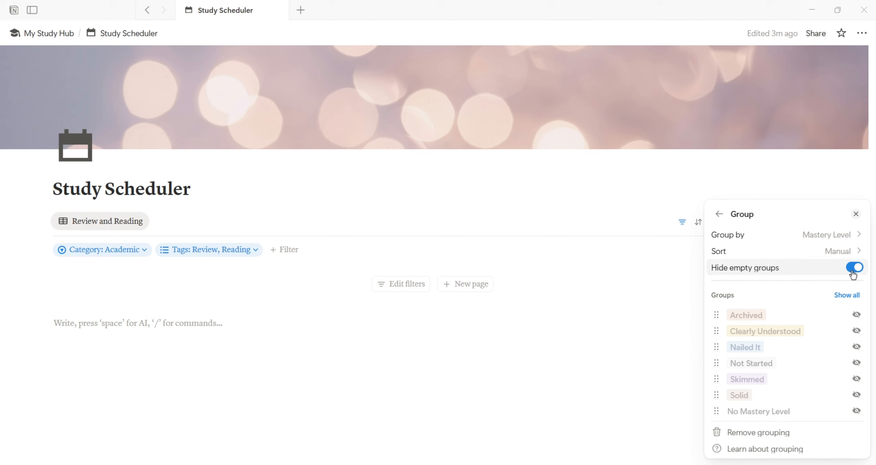
click(847, 296)
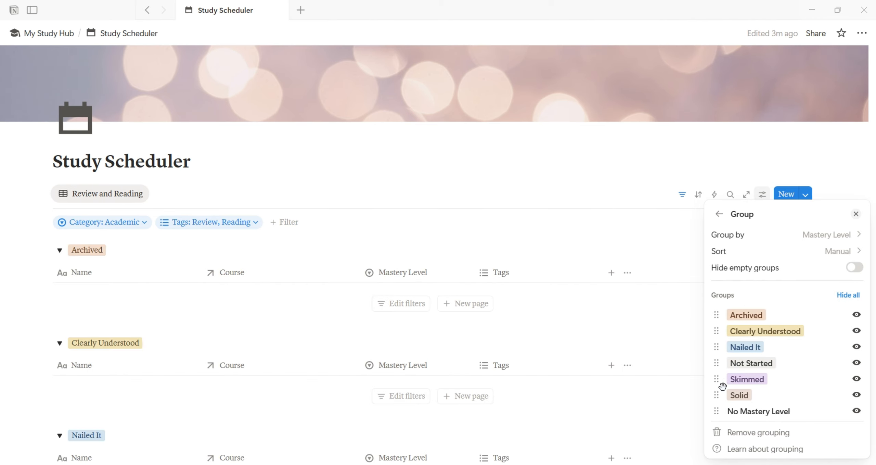
Step: Reorder the groups as Not Started, Skimmed, Clearly Understood, Solid, Nailed It, Archived, and hide the No Mastery Level group
drag(718, 361, 719, 314)
drag(719, 379, 720, 335)
drag(720, 365, 720, 345)
drag(720, 396, 721, 360)
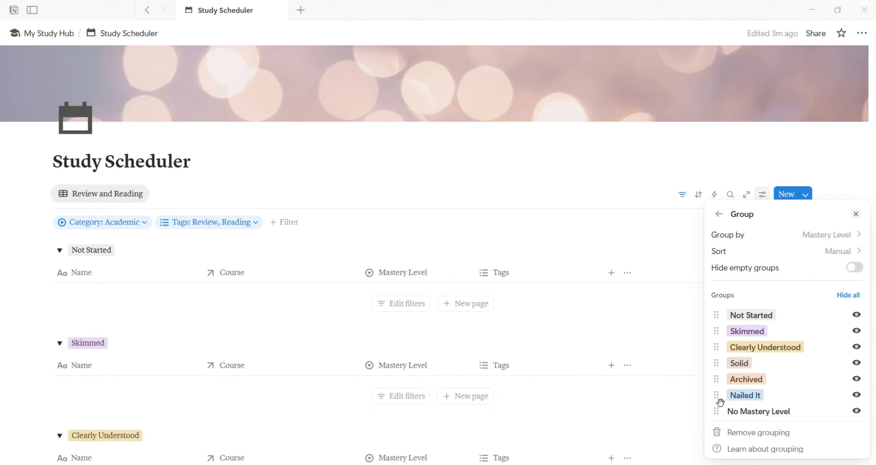
drag(717, 411, 718, 379)
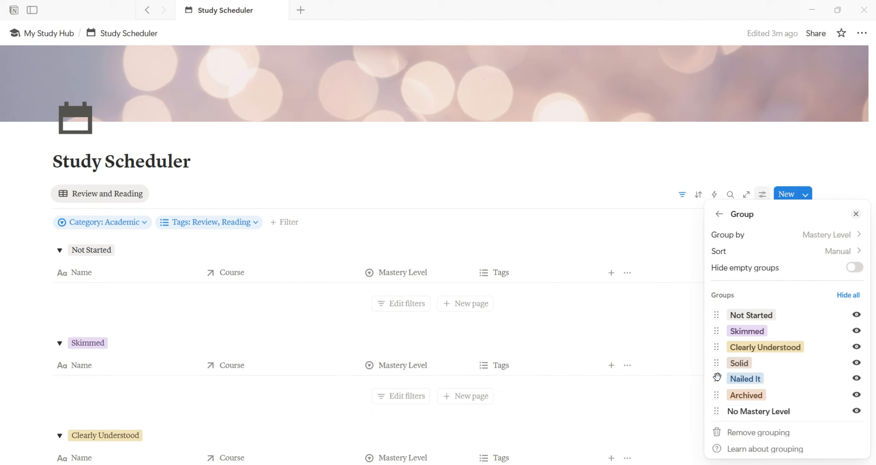
click(861, 413)
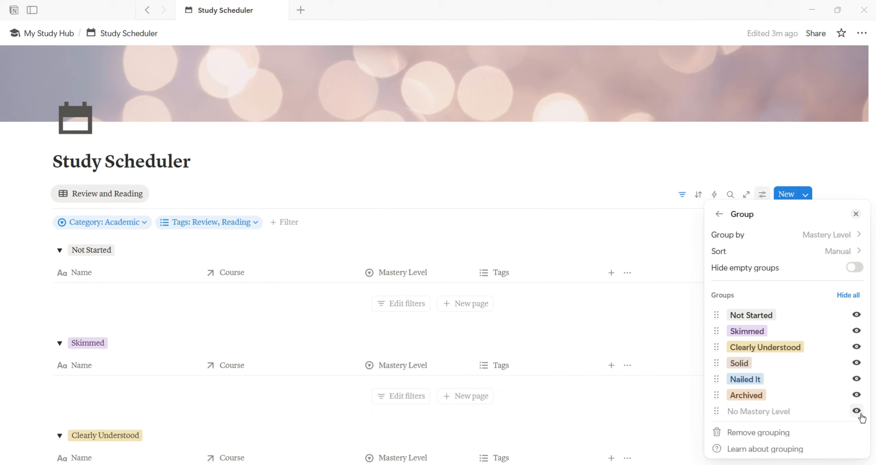
click(861, 416)
click(695, 319)
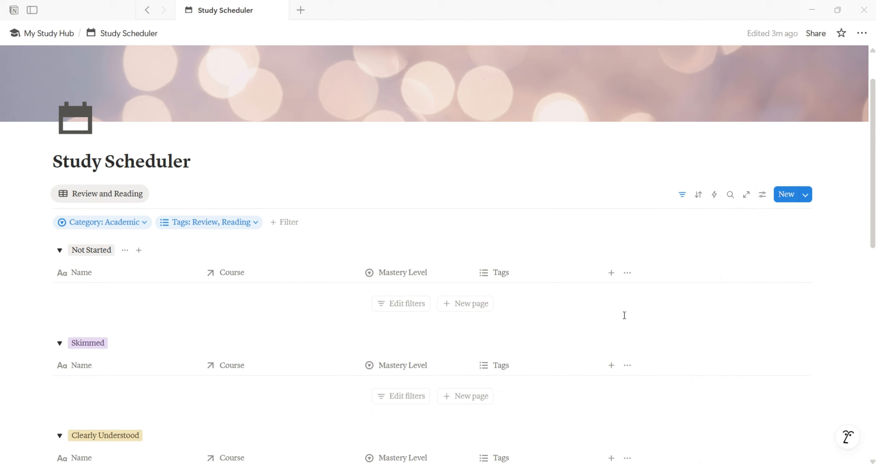
Step: Add an "Endocrine System" task for the Anatomy and Physiology course under Not Started and set its Mastery Level to Skimmed
click(464, 304)
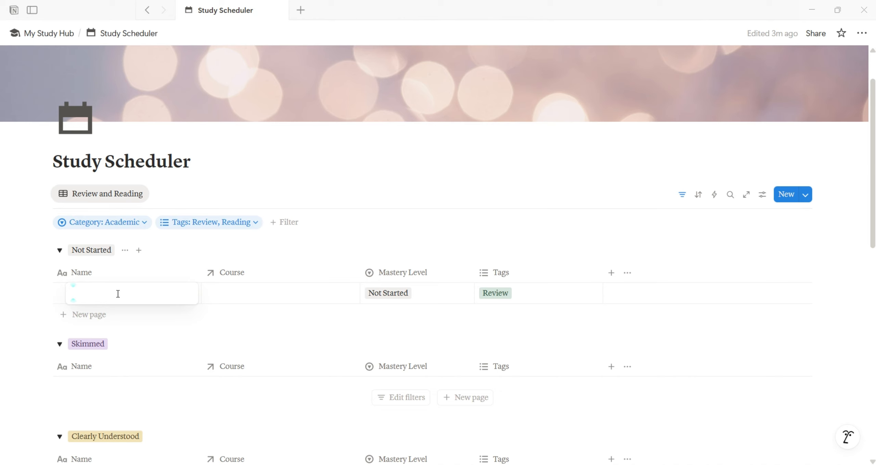
text(Endocrine System)
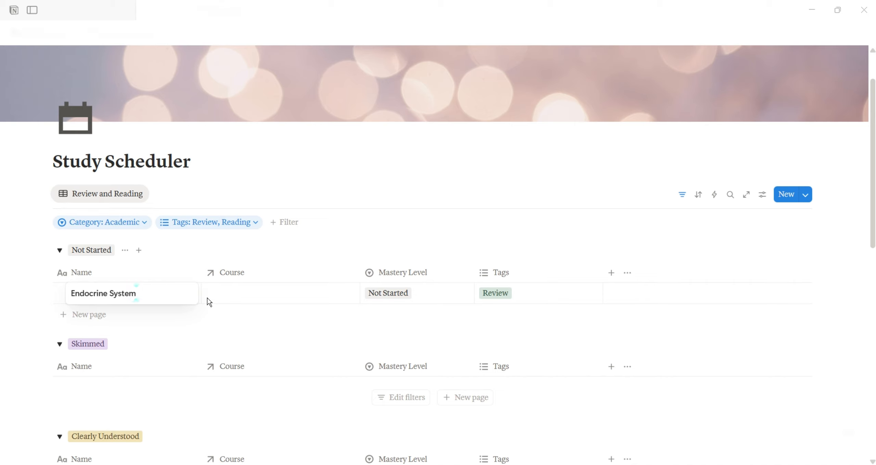
click(260, 297)
click(289, 270)
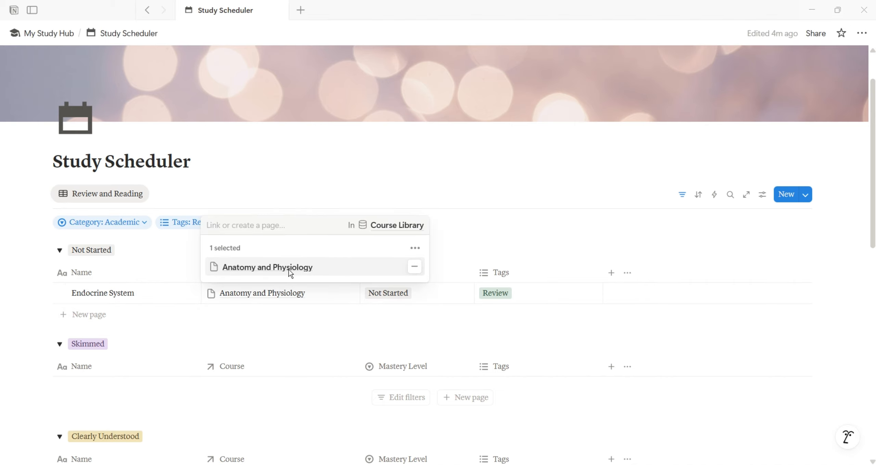
key(Escape)
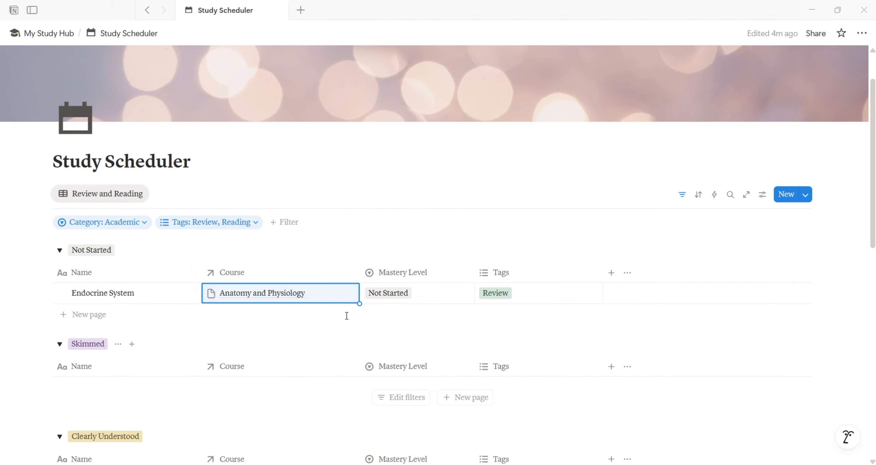
click(386, 294)
click(401, 396)
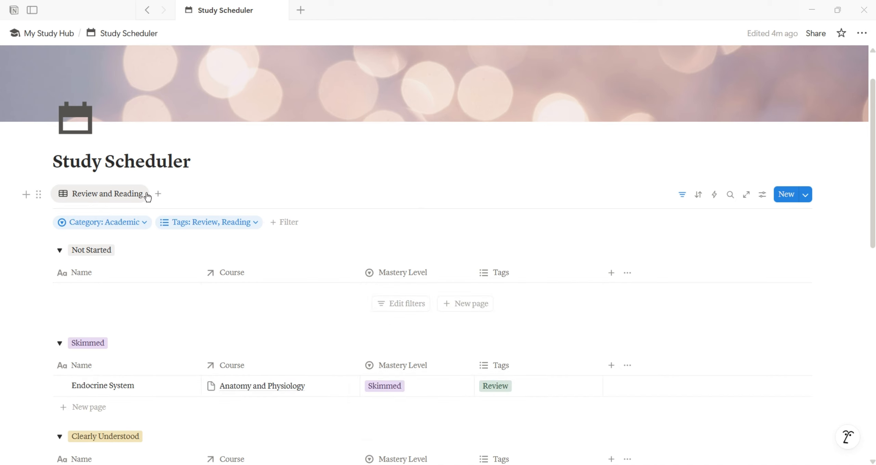
Step: Add a new Master Task List table view named "Assignments" to the Study Scheduler with page icons turned off
click(158, 194)
click(181, 239)
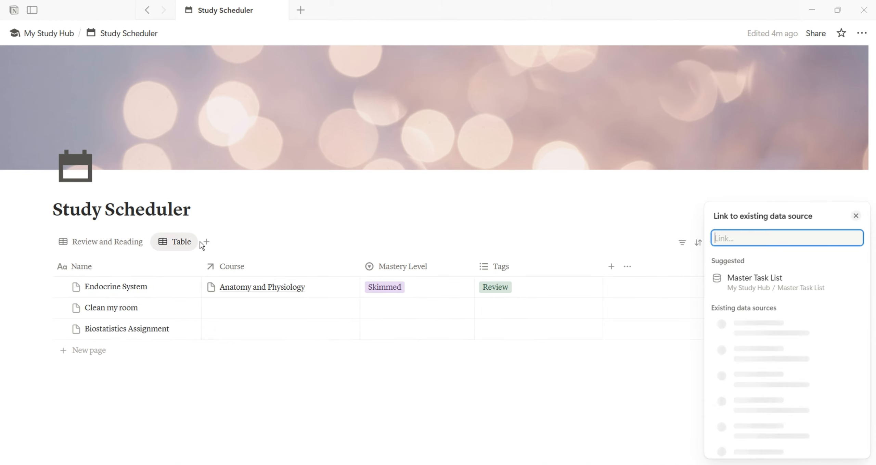
click(746, 330)
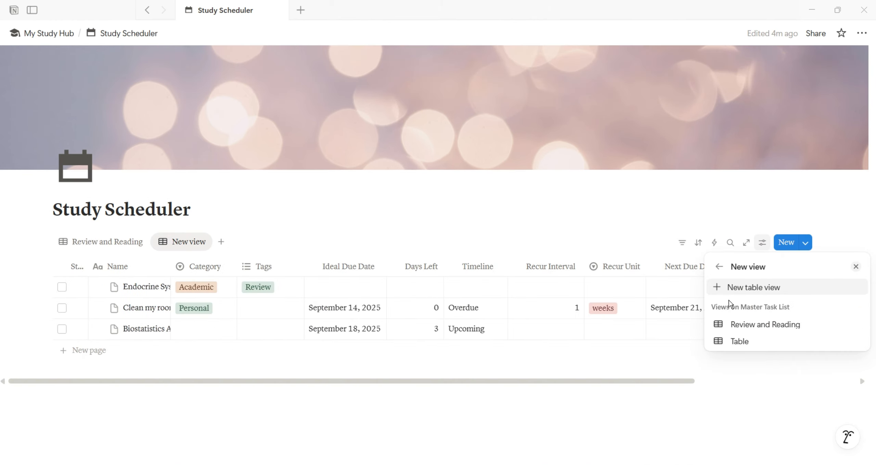
click(730, 294)
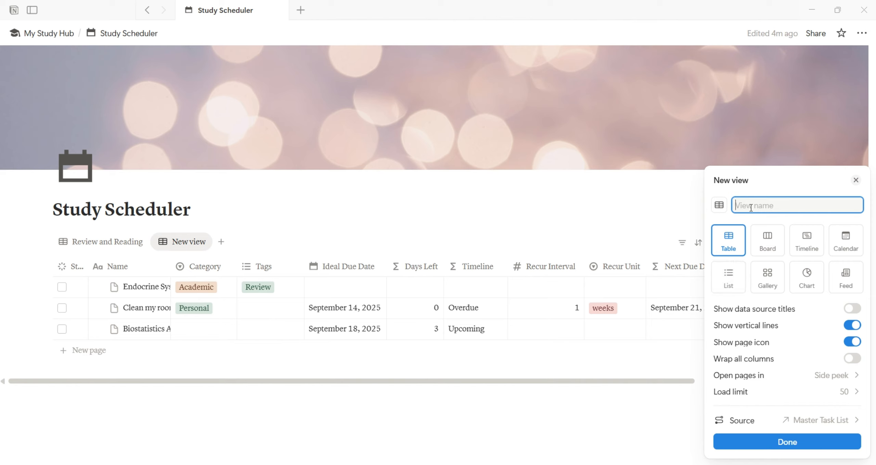
text(Assignments)
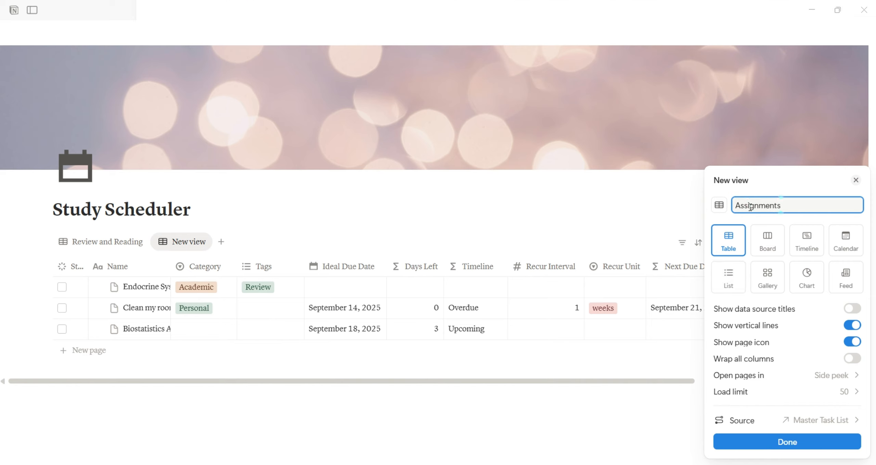
click(853, 341)
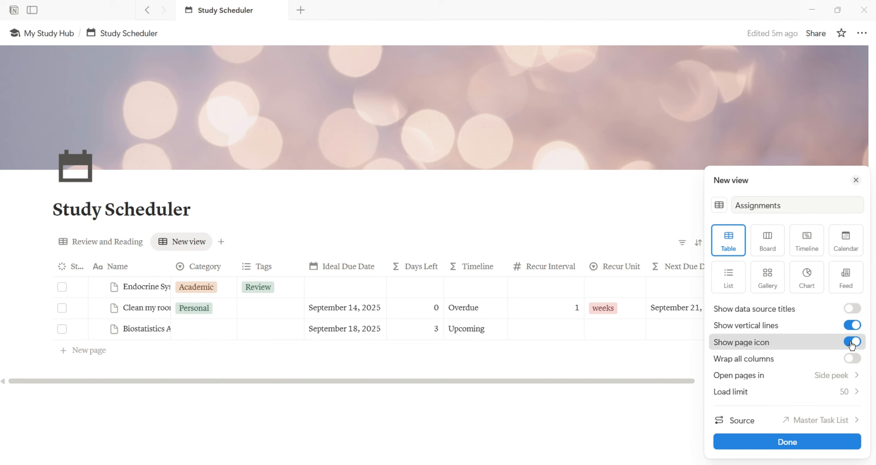
click(798, 444)
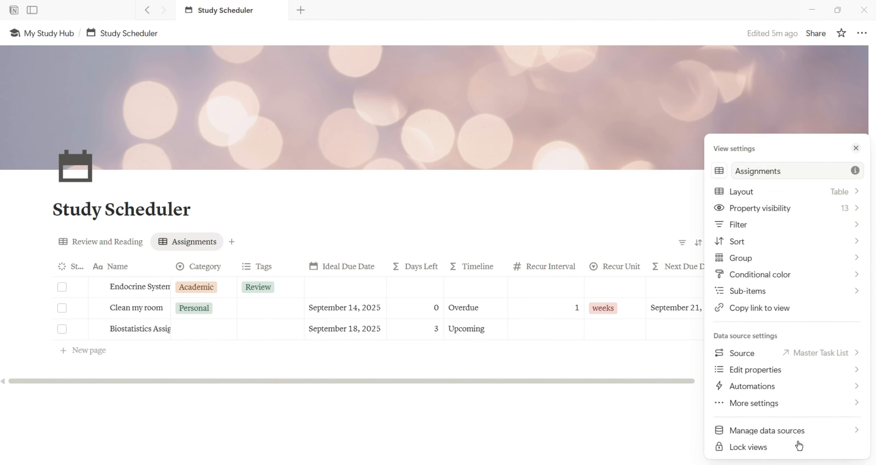
click(700, 347)
Step: Filter the Assignments view to tasks whose Category is Academic
click(682, 242)
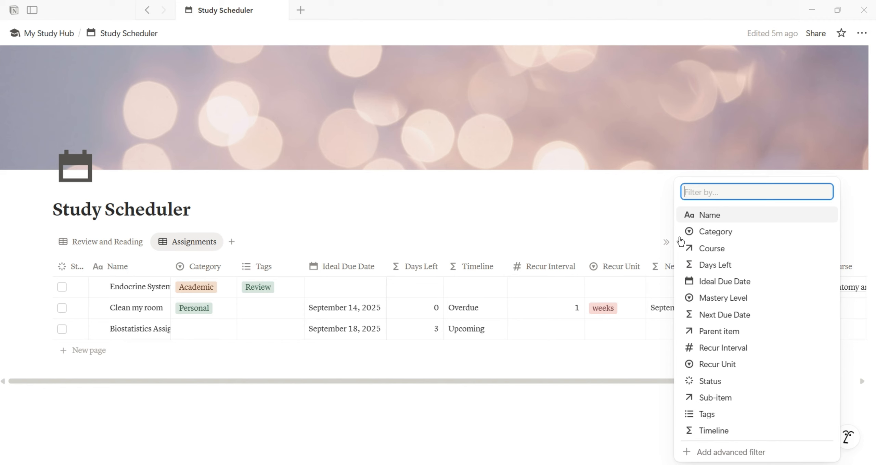
click(703, 238)
click(141, 346)
Step: Add a second filter to the Assignments view for Tags containing Group Project, Presentation, Assignment or Lab Report
click(192, 271)
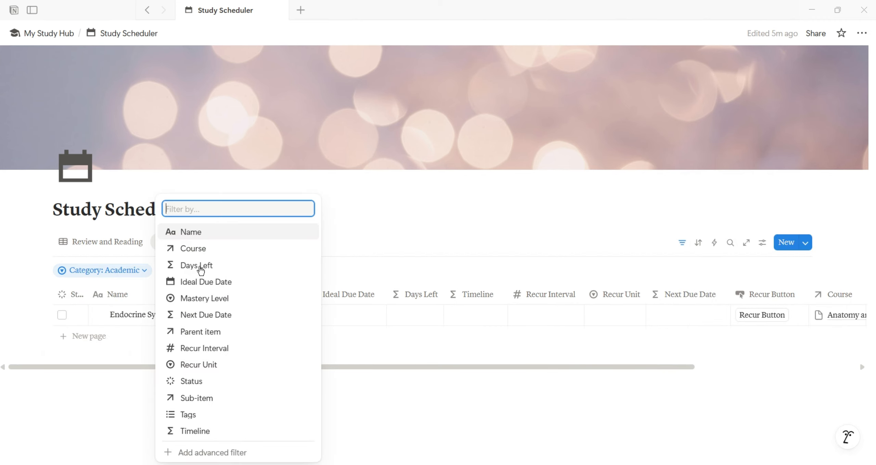
click(191, 415)
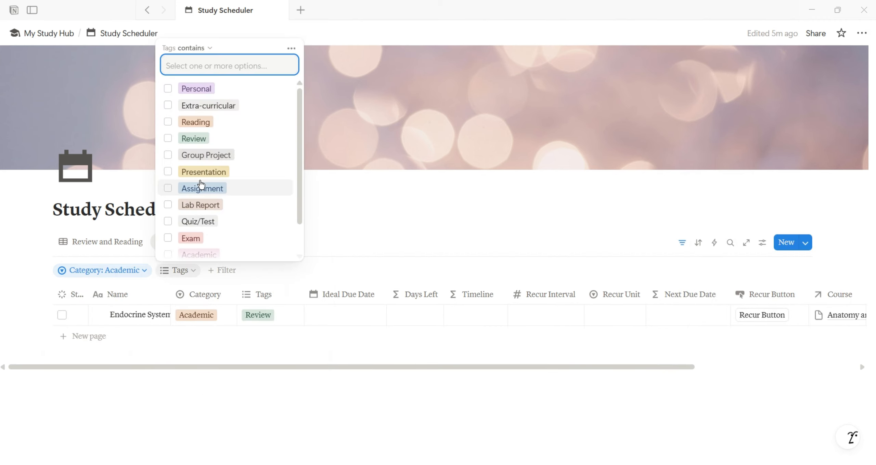
click(200, 155)
click(197, 172)
click(192, 201)
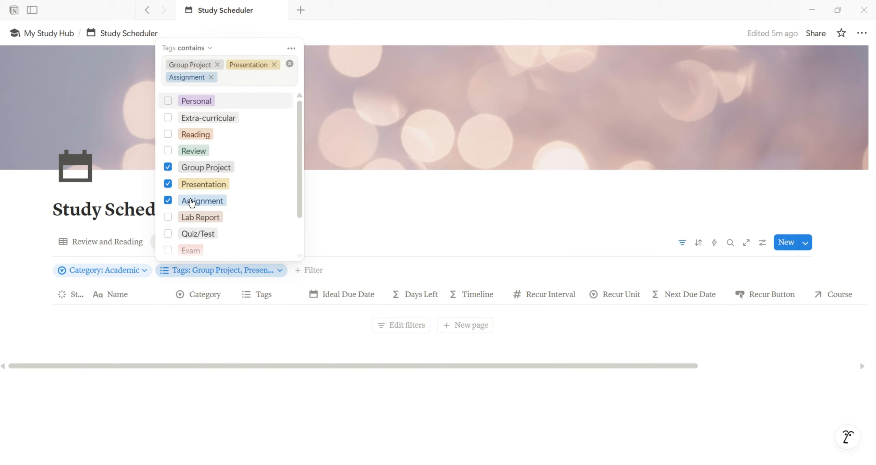
click(198, 217)
scroll(295, 185, down, 3)
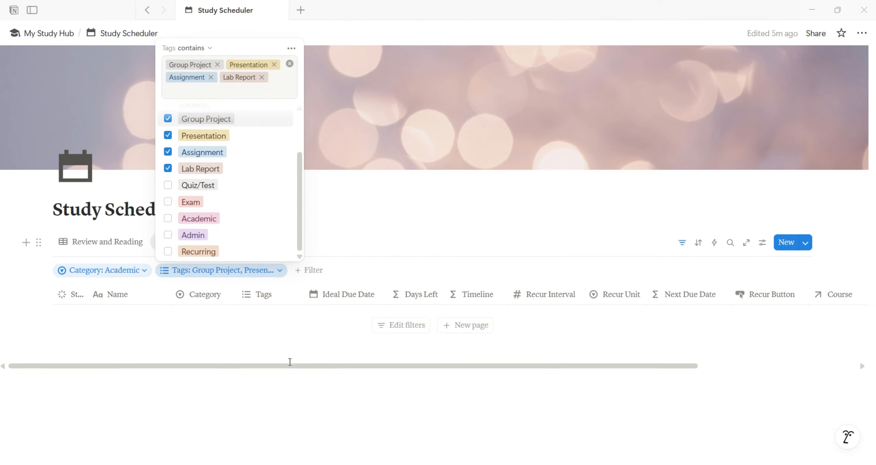
click(288, 394)
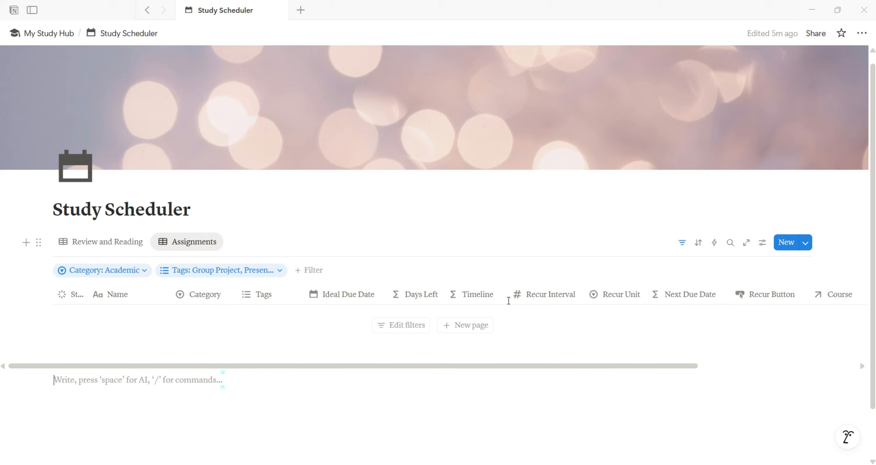
Step: Hide all properties except Name in the Assignments view
click(762, 243)
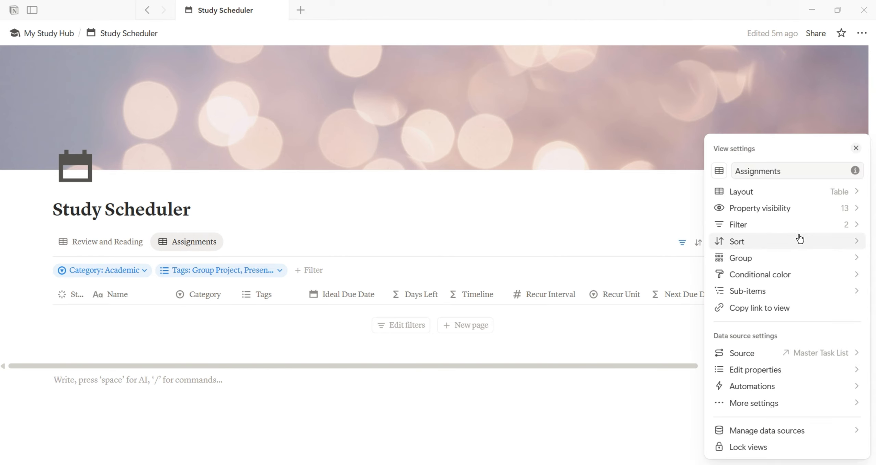
click(849, 213)
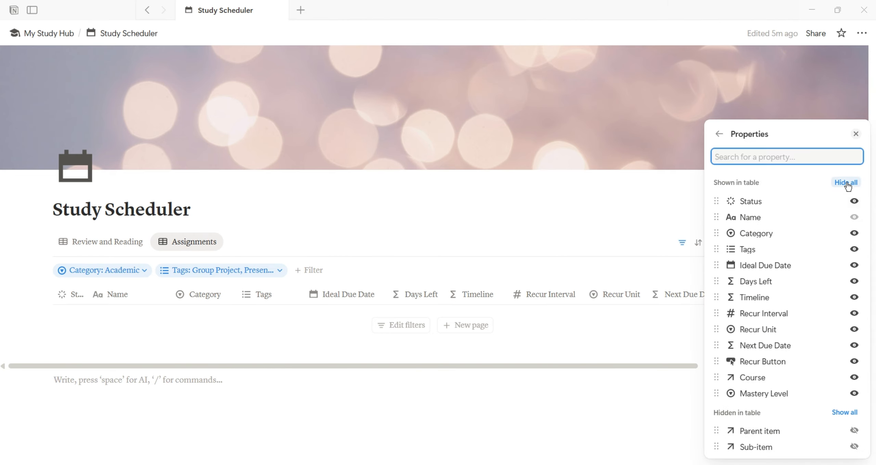
click(847, 183)
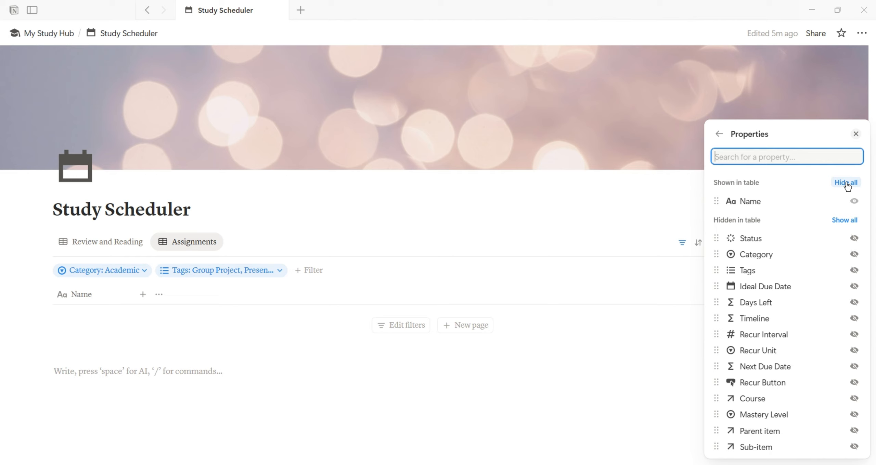
Step: Show the Ideal Due Date, Days Left, Course and Tags properties in the Assignments view
click(854, 287)
click(854, 303)
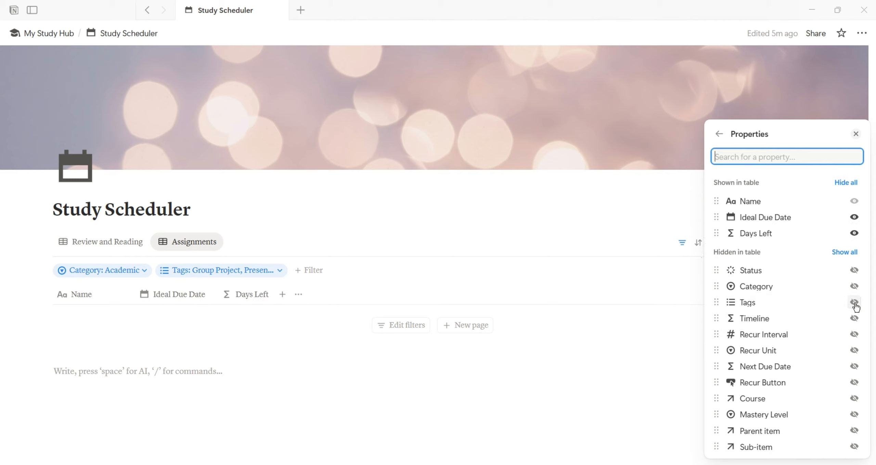
click(855, 399)
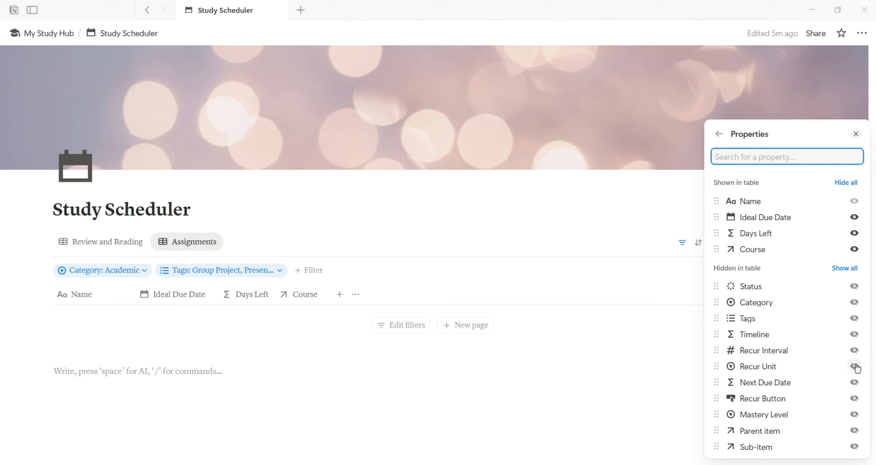
click(855, 318)
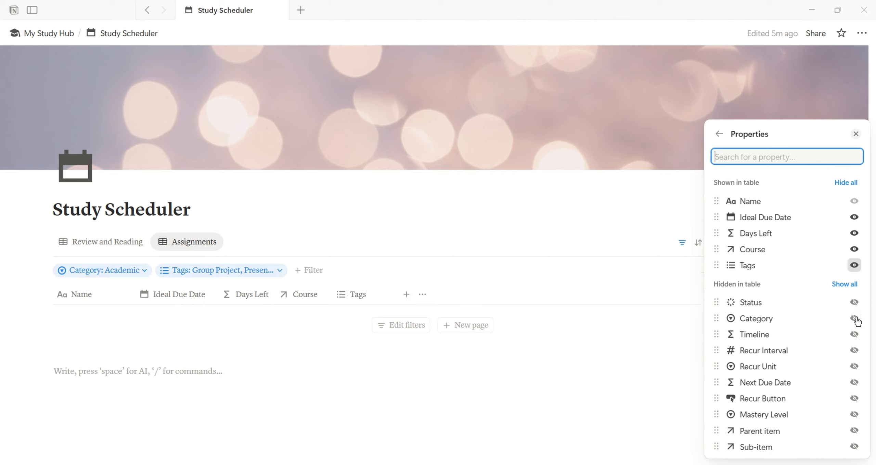
click(651, 369)
Step: Widen the Name, Ideal Due Date, Days Left, Course and Tags columns of the Assignments table
drag(133, 291, 156, 291)
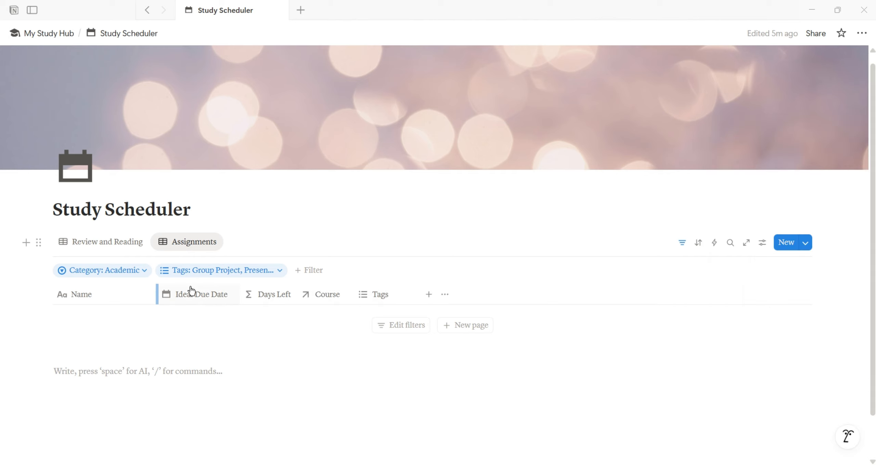
drag(243, 293, 287, 292)
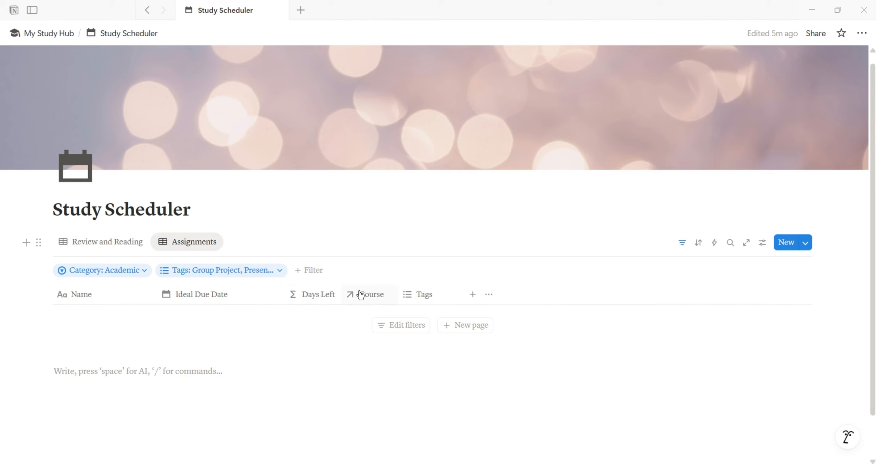
drag(343, 296, 370, 296)
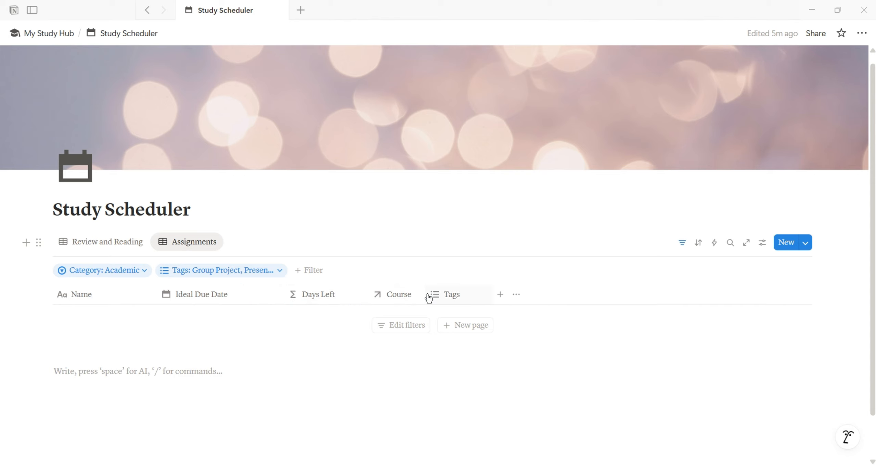
drag(425, 291, 477, 293)
drag(562, 294, 603, 293)
Step: Show the Status property as a checkbox in the Assignments view and make it the first column
click(762, 243)
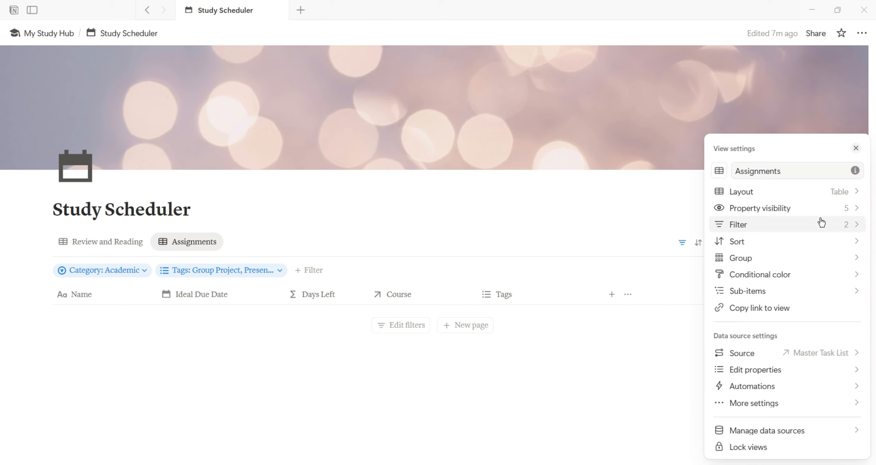
click(841, 212)
click(855, 302)
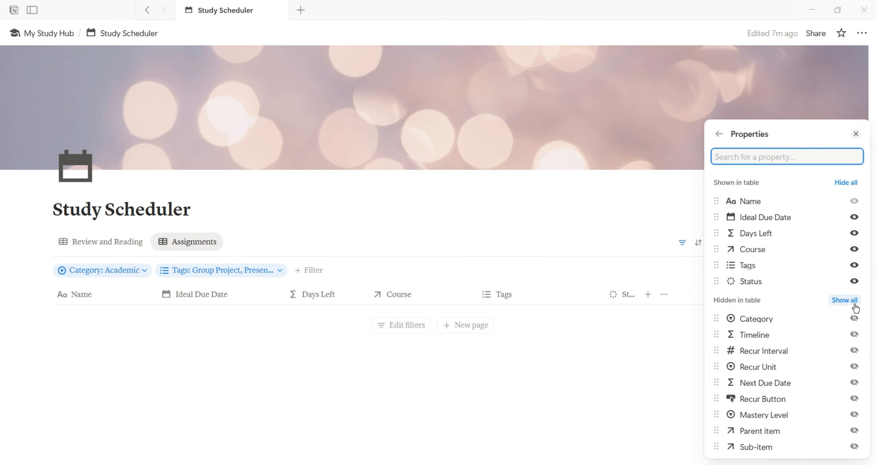
click(637, 363)
click(628, 298)
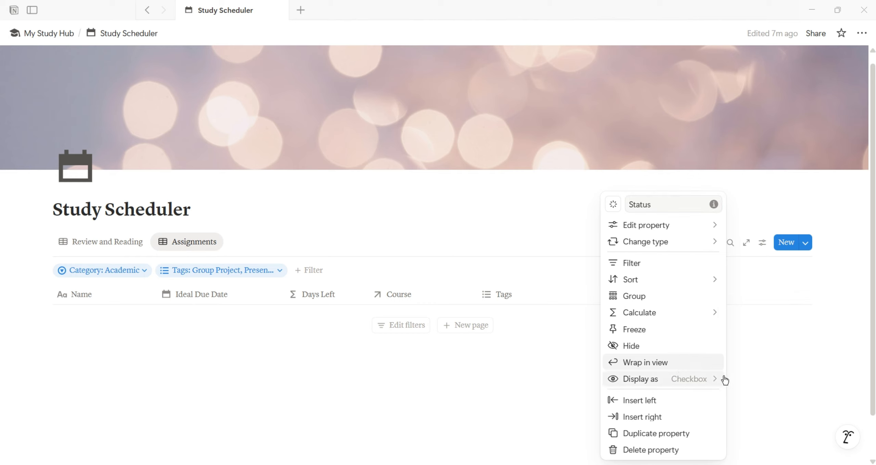
click(763, 379)
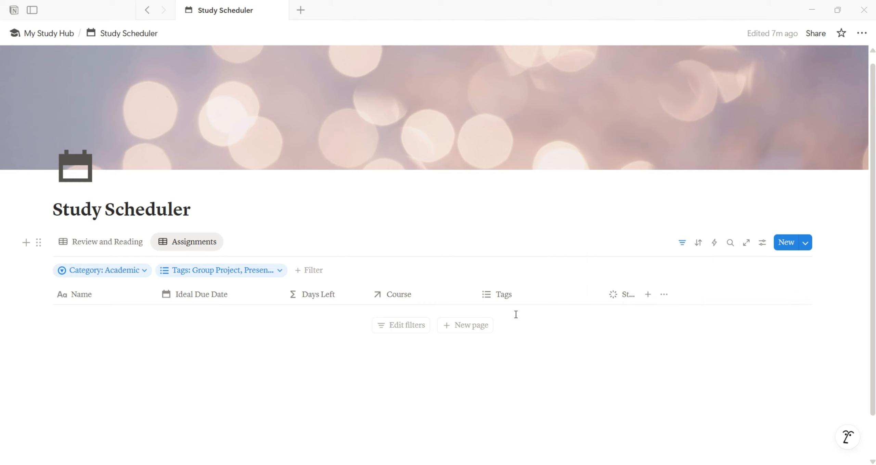
drag(624, 299, 63, 308)
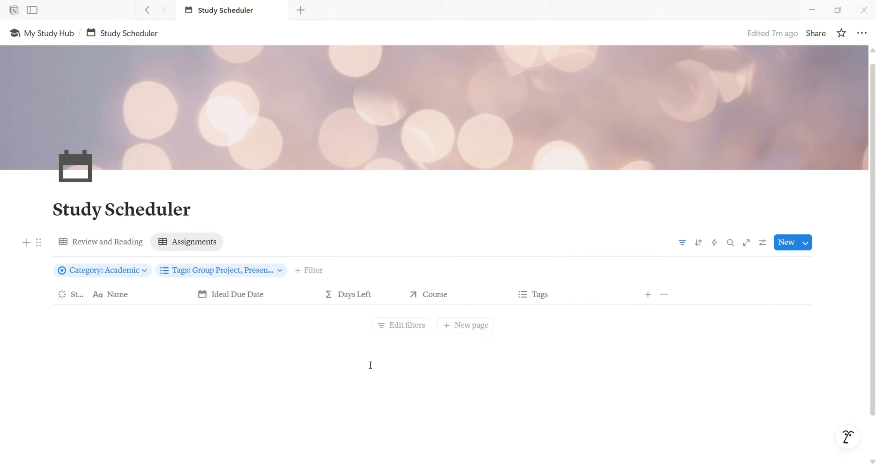
Step: Add a task named "Video Assignment" to the Assignments view with an Ideal Due Date of September 30, 2025
click(462, 325)
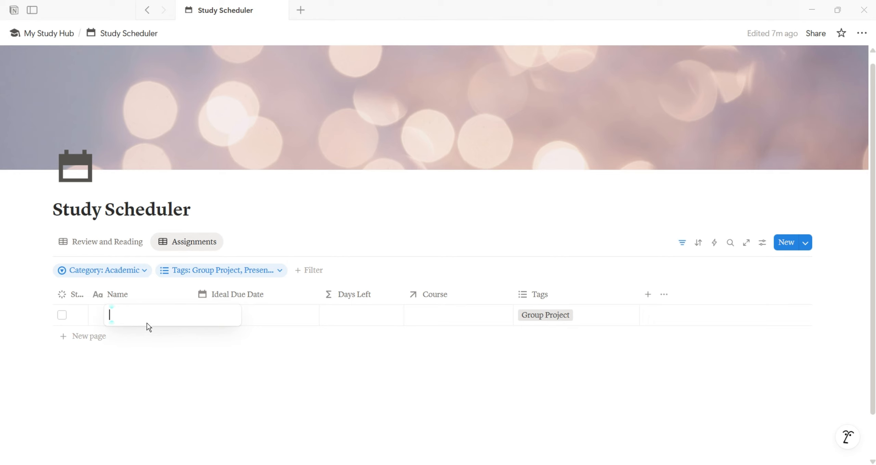
text(Video Assi)
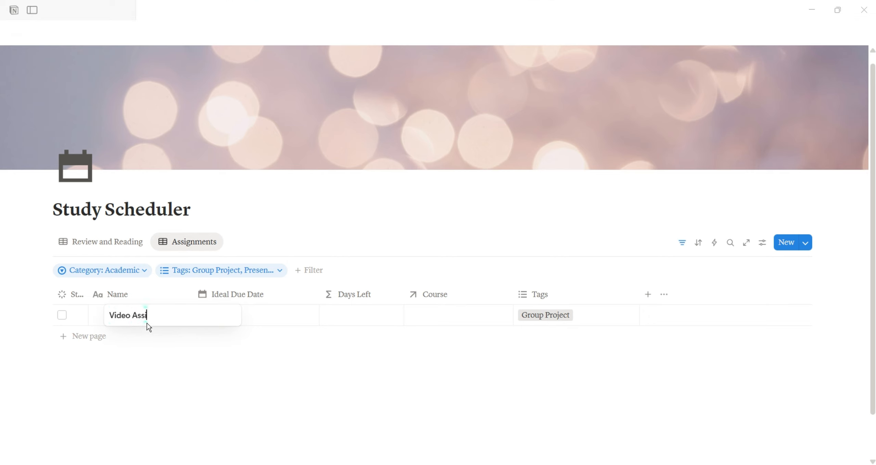
text(gnment)
key(Return)
click(262, 315)
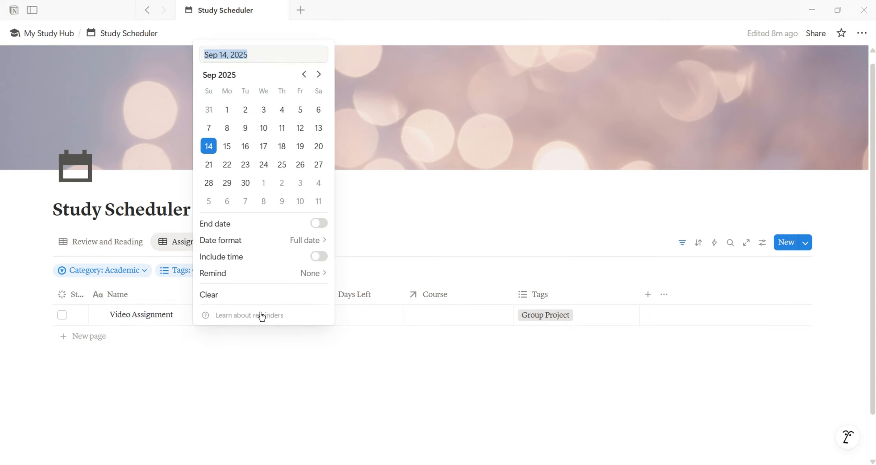
click(245, 182)
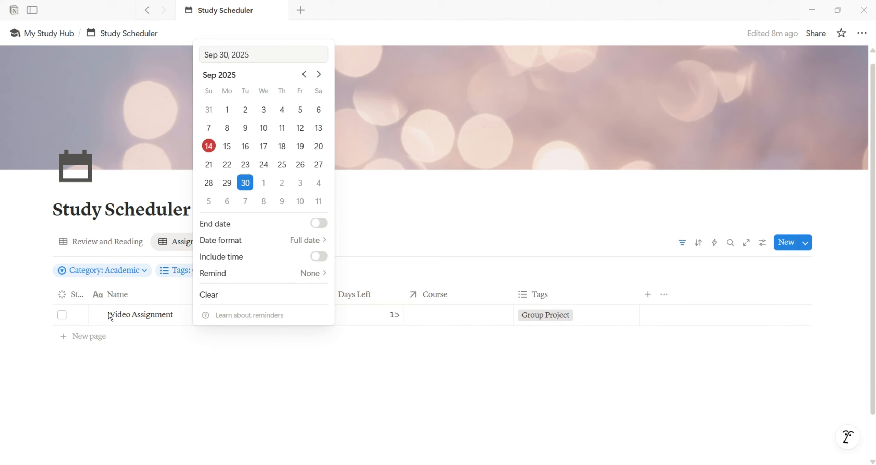
click(123, 360)
click(96, 315)
click(96, 316)
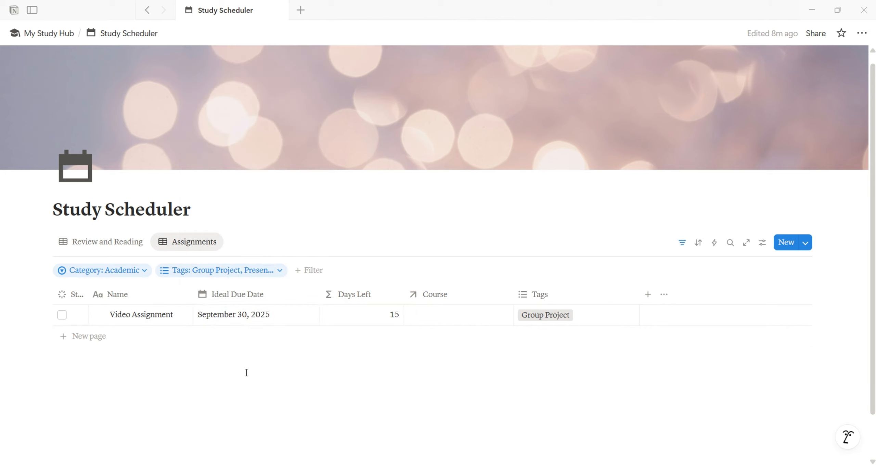
click(246, 372)
Step: Create the course "Principle of Nutrition" in the Course Library and link it as the Video Assignment's Course
click(445, 315)
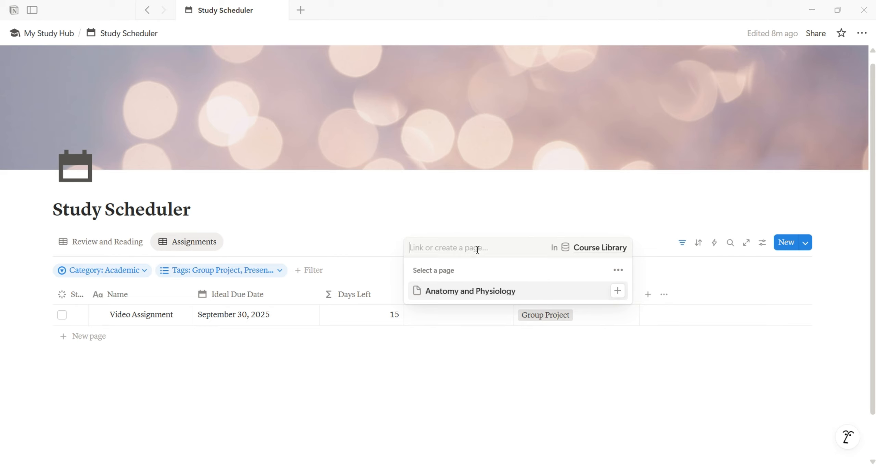
text(Principle of)
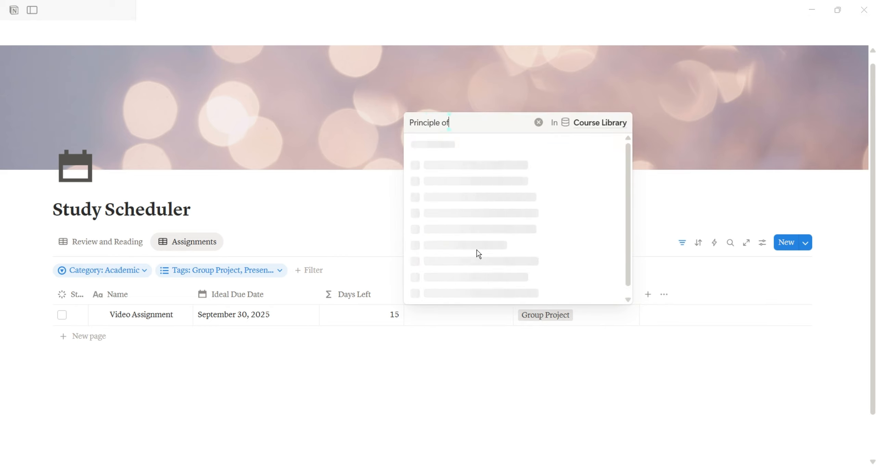
text( Nutrition)
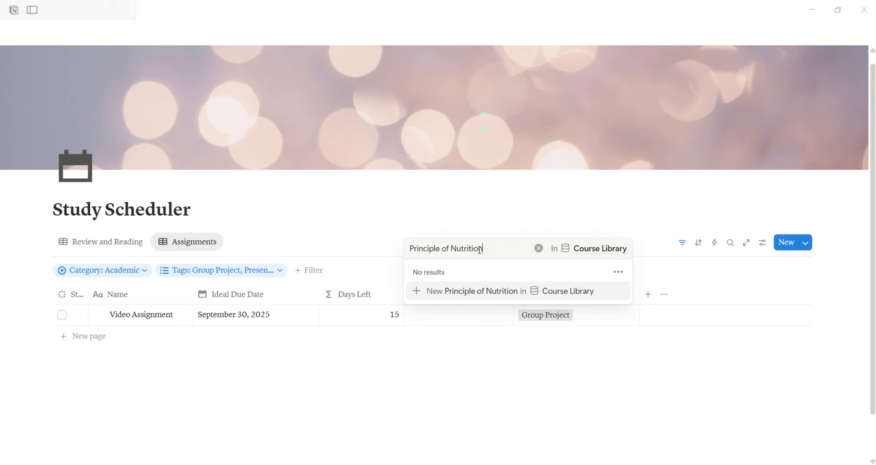
key(Return)
key(Escape)
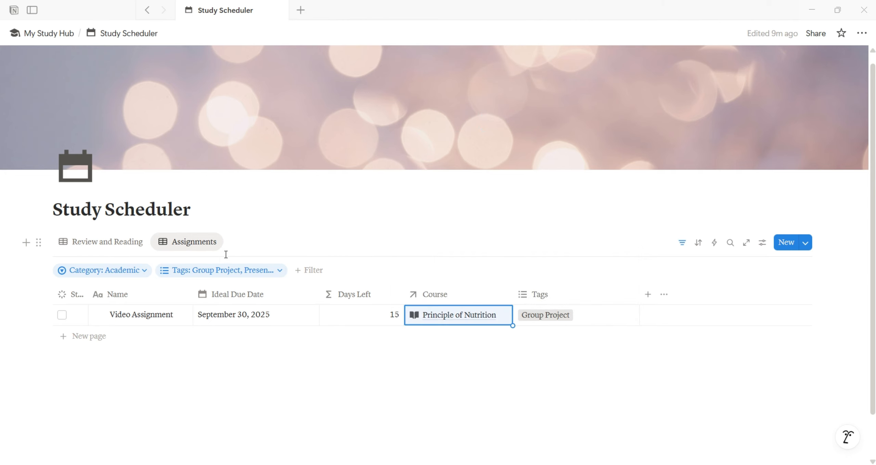
Step: Duplicate the Assignments view and name the copy "Test and Exams"
click(212, 243)
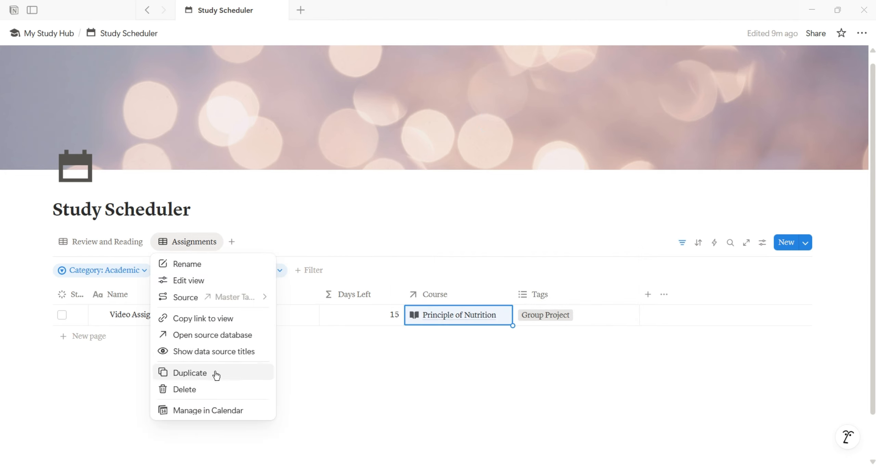
click(190, 372)
key(BackSpace)
key(BackSpace)
key(BackSpace)
key(BackSpace)
key(BackSpace)
key(BackSpace)
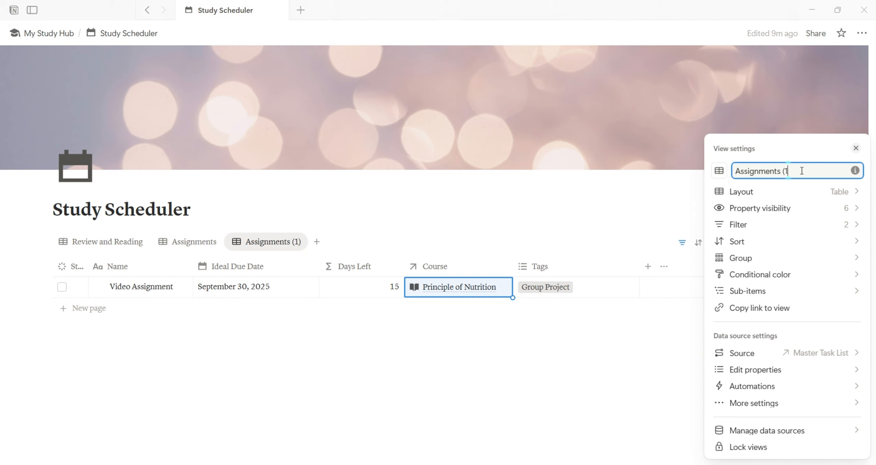
key(BackSpace)
key(BackSpace)
key(BackSpace)
key(BackSpace)
key(BackSpace)
text(E)
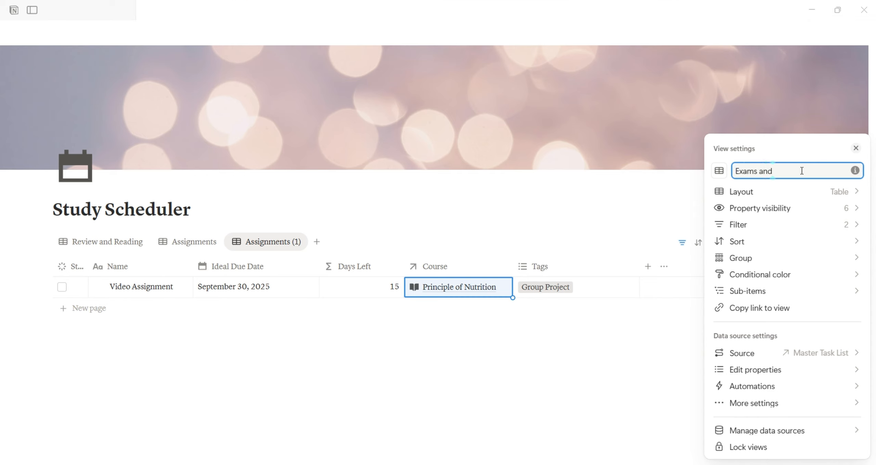
text(xams)
key(BackSpace)
key(BackSpace)
key(BackSpace)
key(BackSpace)
key(BackSpace)
text(T)
Step: Change the Test and Exams view's Tags filter to contain only Quiz/Test and Exam
click(808, 226)
click(803, 313)
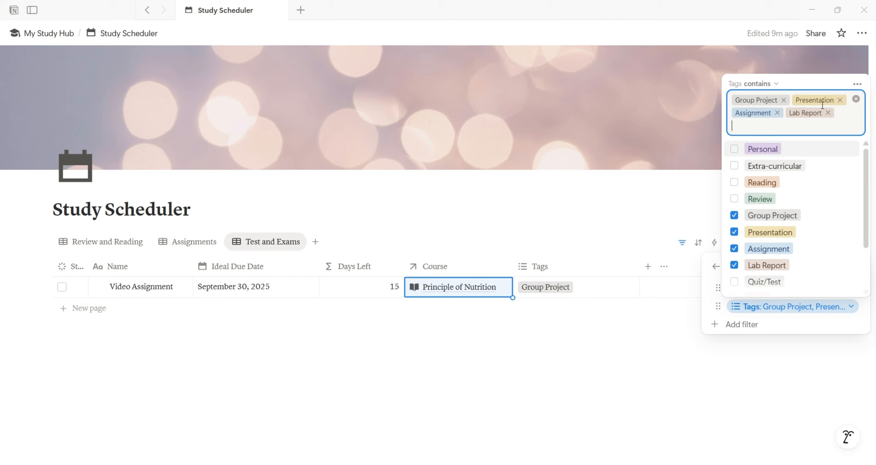
click(854, 100)
click(765, 307)
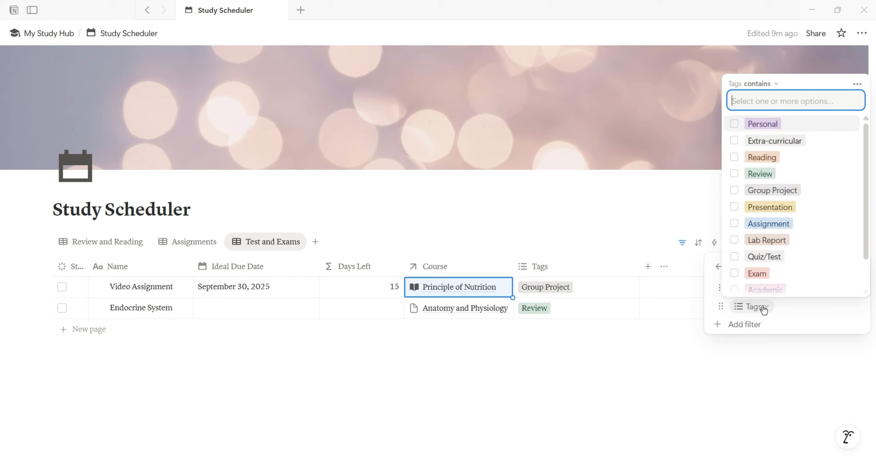
click(803, 255)
click(769, 274)
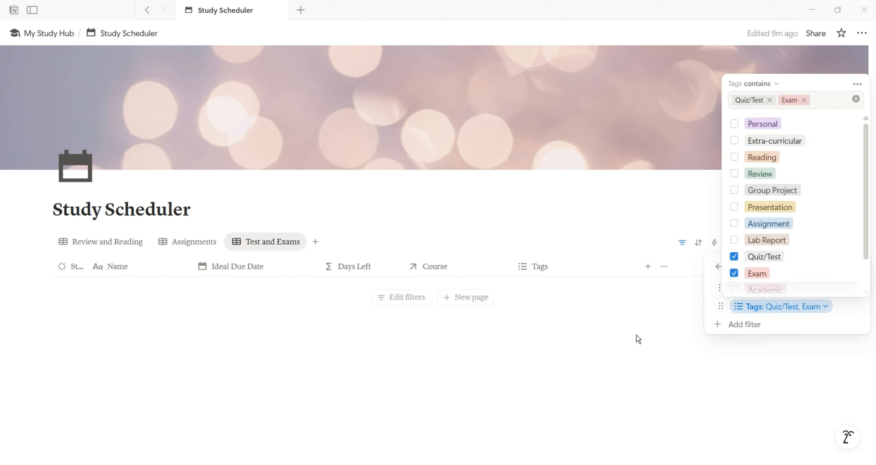
click(606, 364)
click(606, 363)
Step: Sort the Test and Exams view by Status in ascending order
click(699, 243)
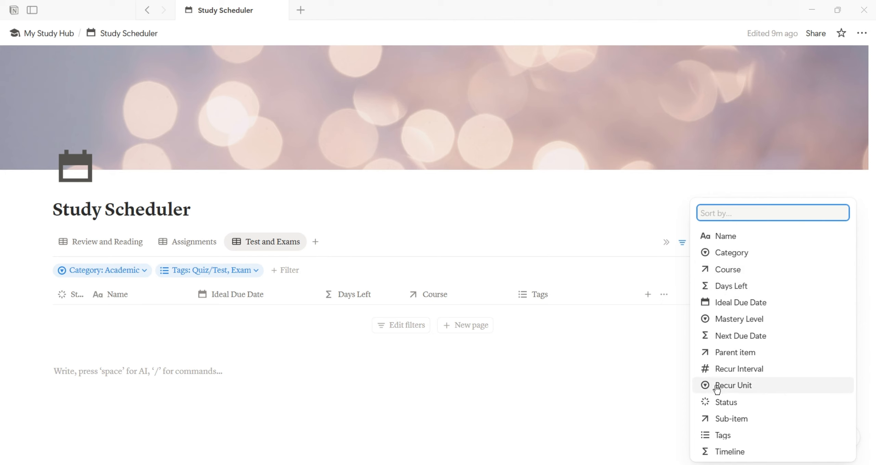
click(715, 402)
click(300, 377)
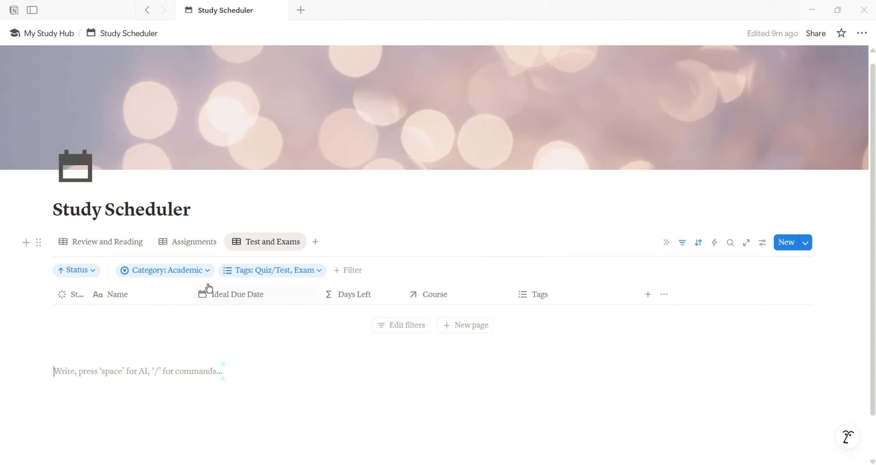
Step: Sort the Assignments view by Status in ascending order
click(188, 242)
click(698, 243)
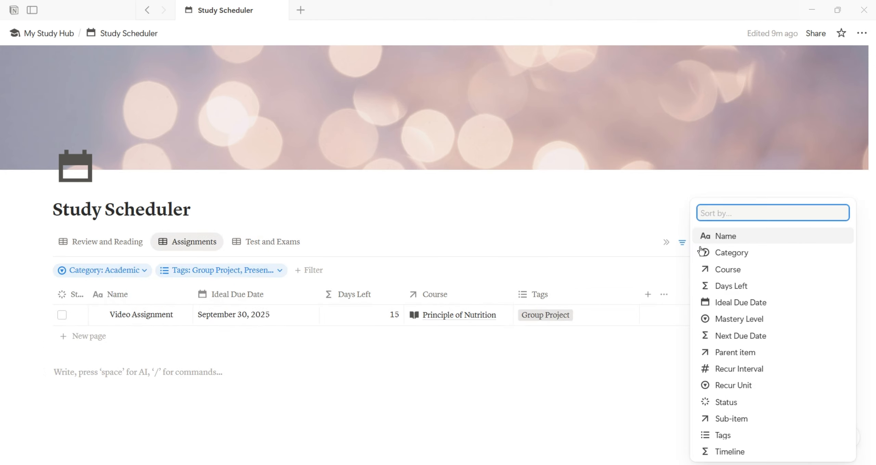
click(722, 402)
click(419, 336)
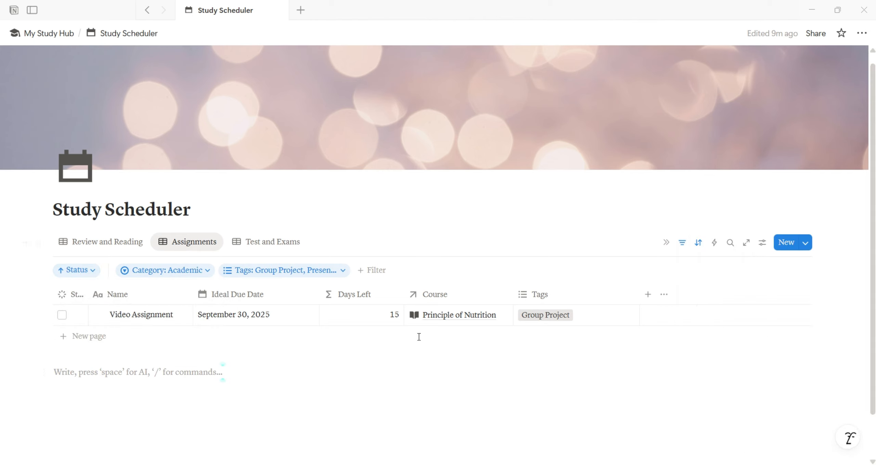
Step: Add a task named "Anatomy and Physiology Lab Test" to the Test and Exams view
click(276, 243)
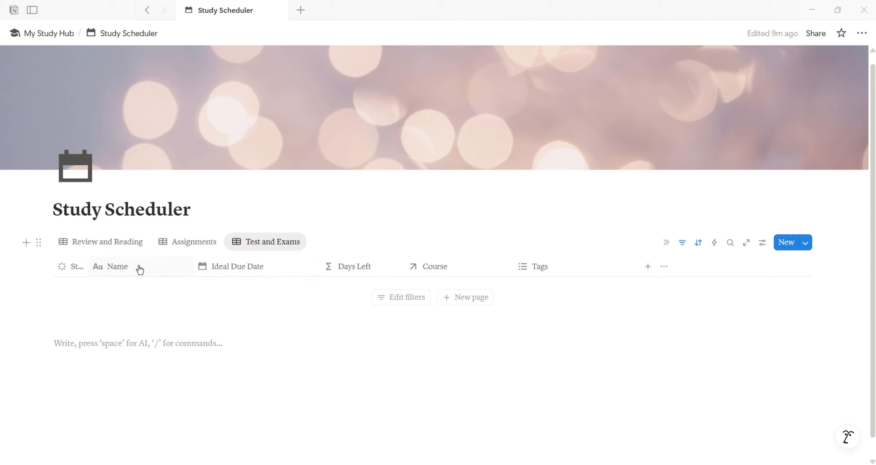
click(461, 297)
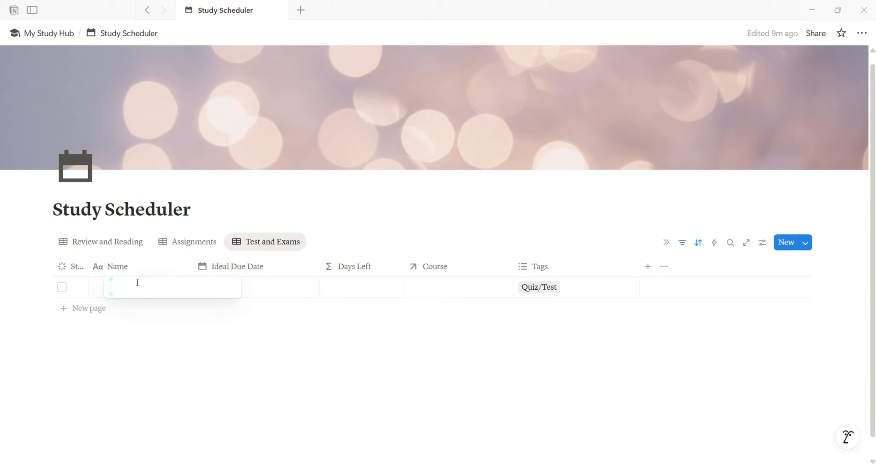
text(Anatomy and Physiology Lab Test)
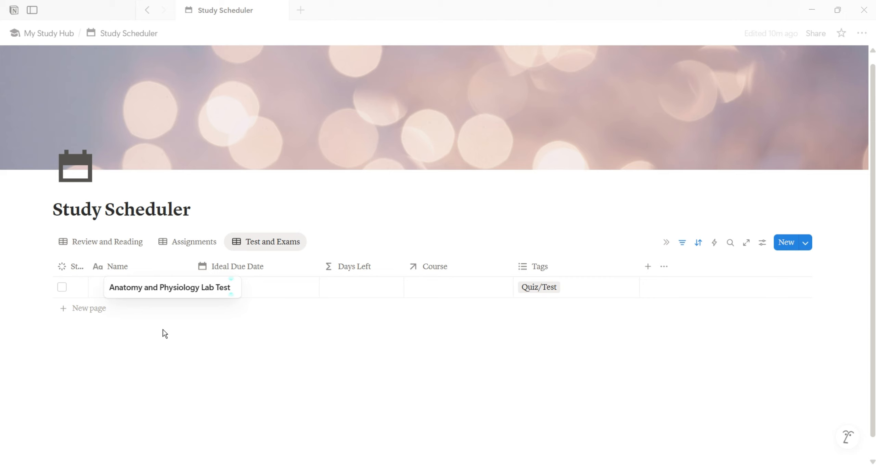
key(Escape)
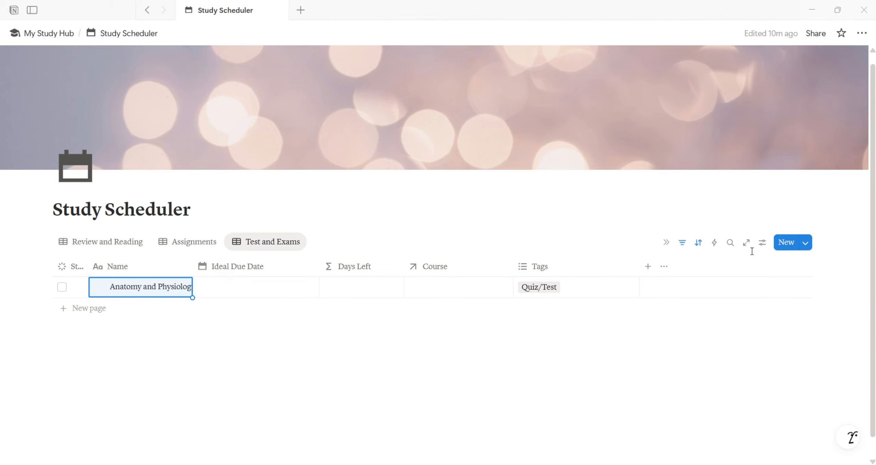
Step: Turn on wrapping for all columns in the Test and Exams view
click(762, 243)
click(835, 197)
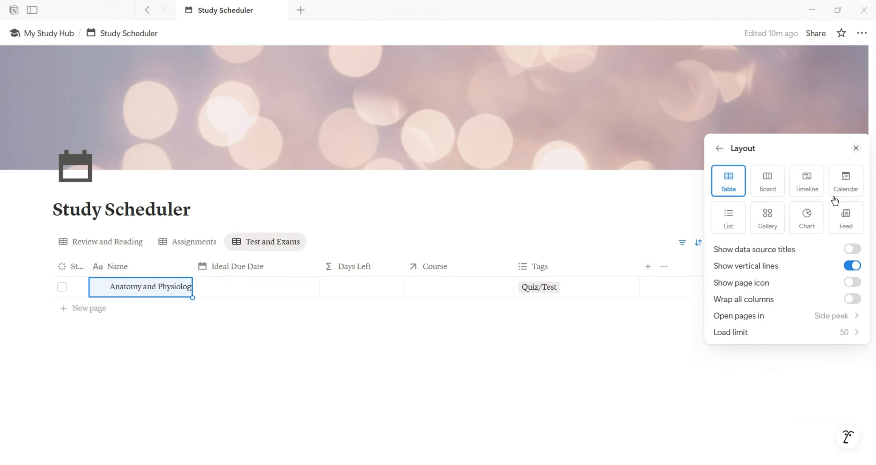
click(853, 415)
click(562, 382)
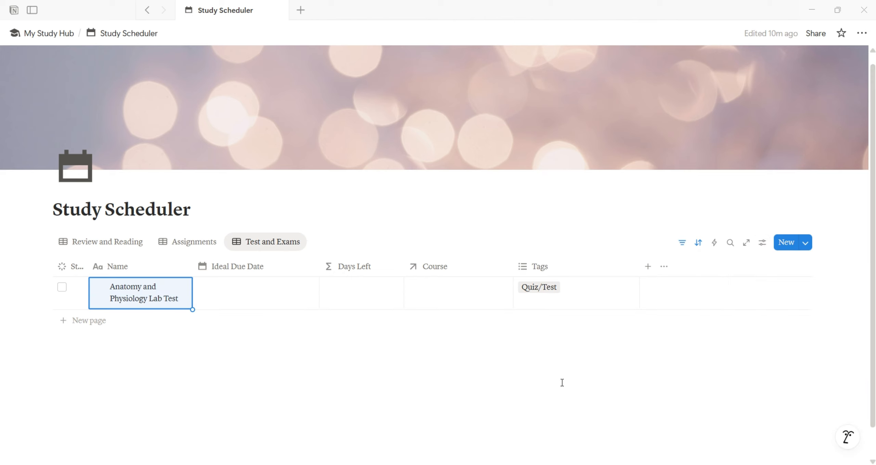
Step: Set the Anatomy and Physiology Lab Test's ideal due date to September 19, 2025 and link it to the Anatomy and Physiology course
click(250, 296)
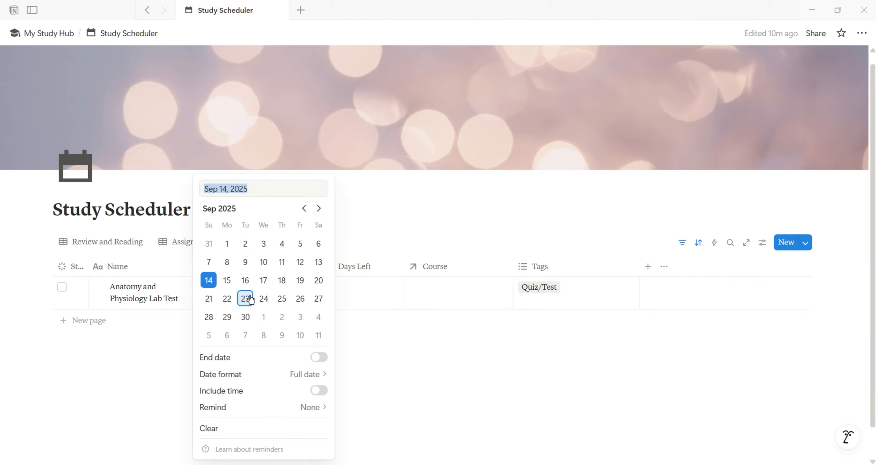
click(300, 280)
click(449, 301)
click(450, 300)
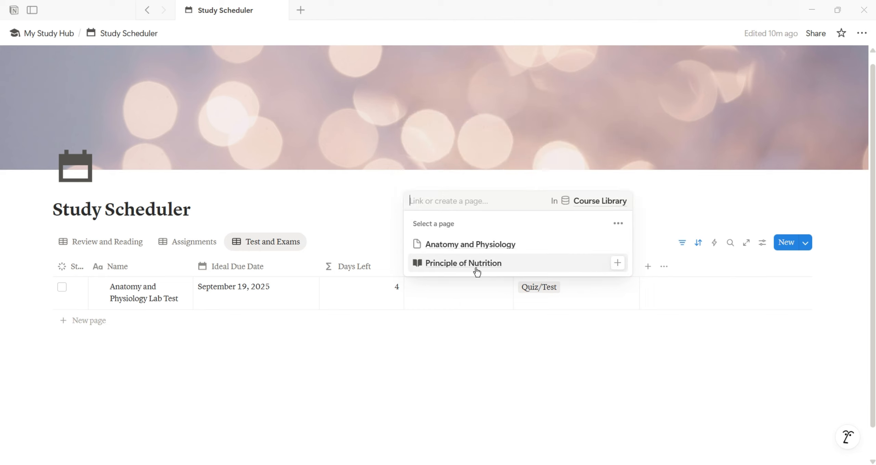
click(512, 245)
key(Escape)
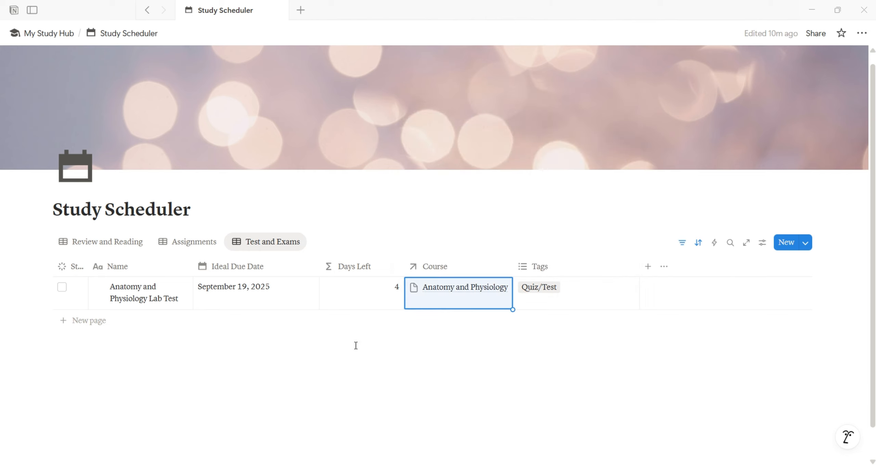
Step: Add a new table view to the Study Scheduler database using Master Task List as its data source
click(194, 242)
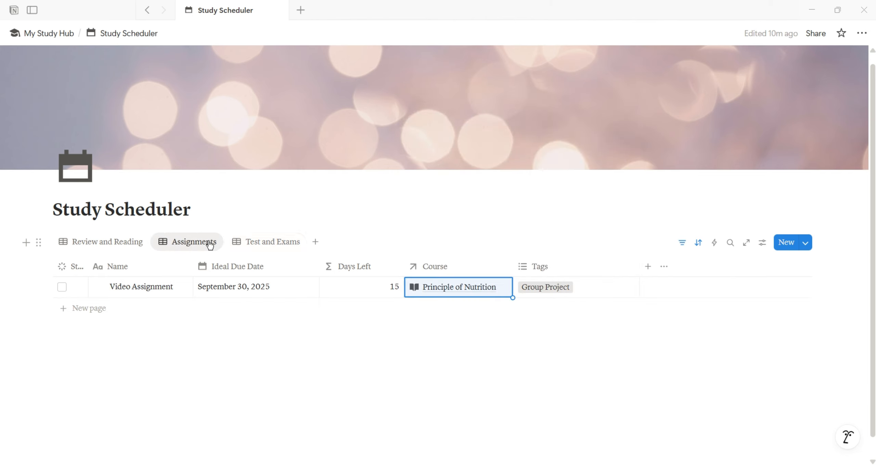
click(276, 244)
click(315, 241)
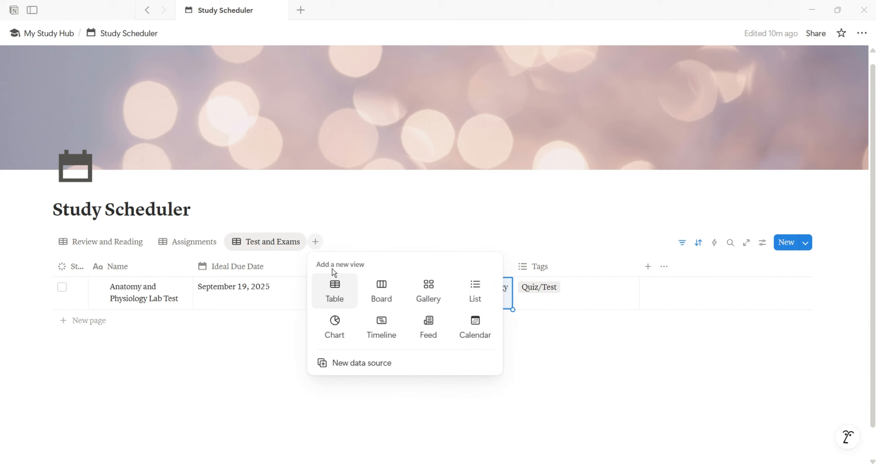
click(334, 295)
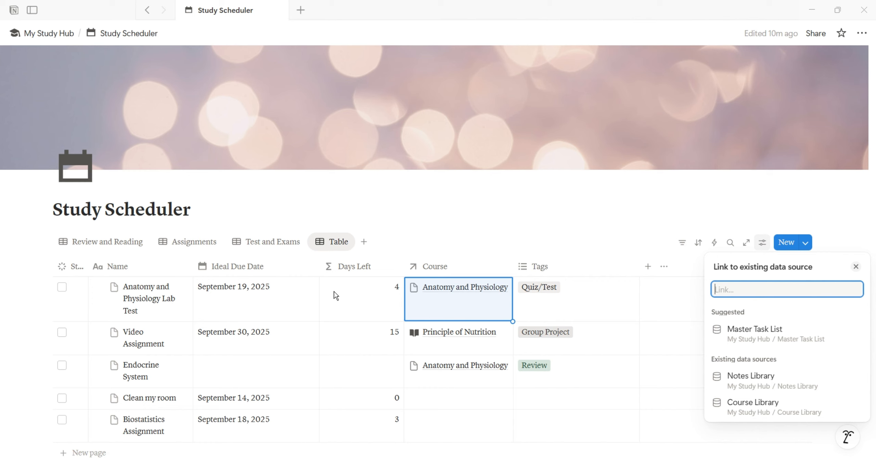
click(770, 331)
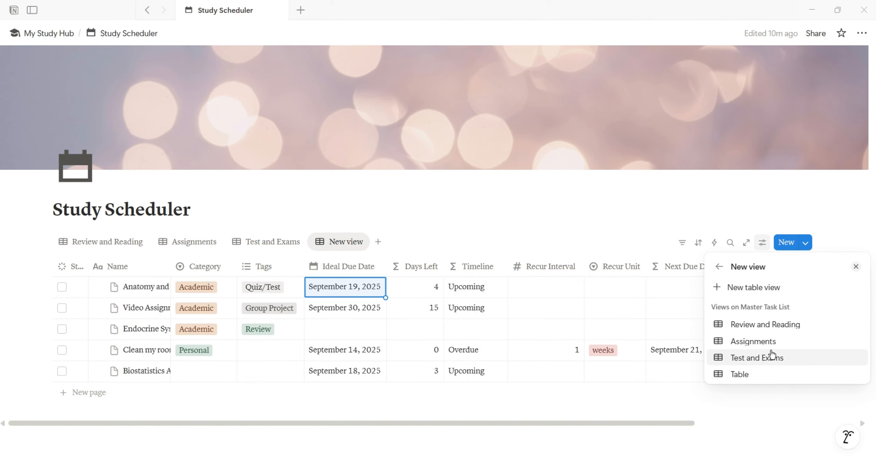
click(761, 292)
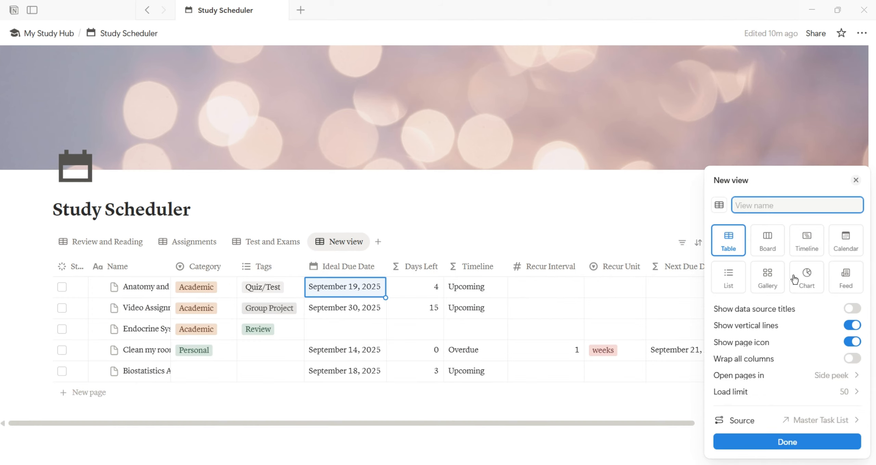
Step: Make the new view a calendar with page icons hidden and page titles wrapped
click(848, 249)
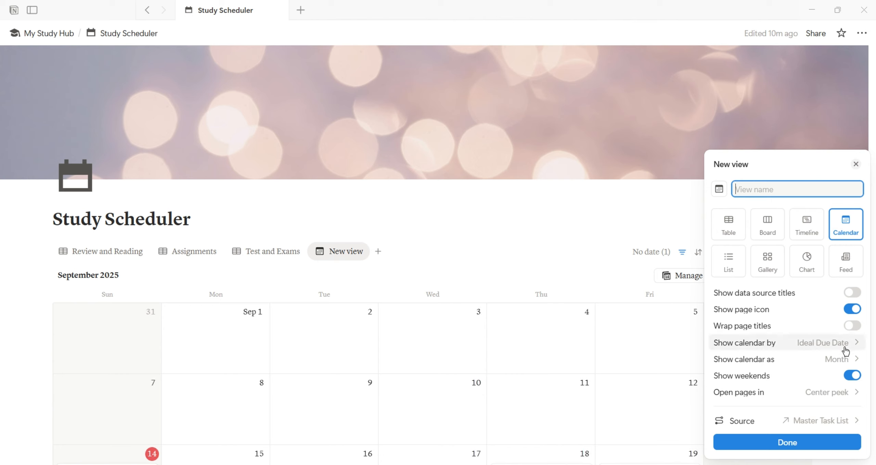
click(853, 309)
click(855, 325)
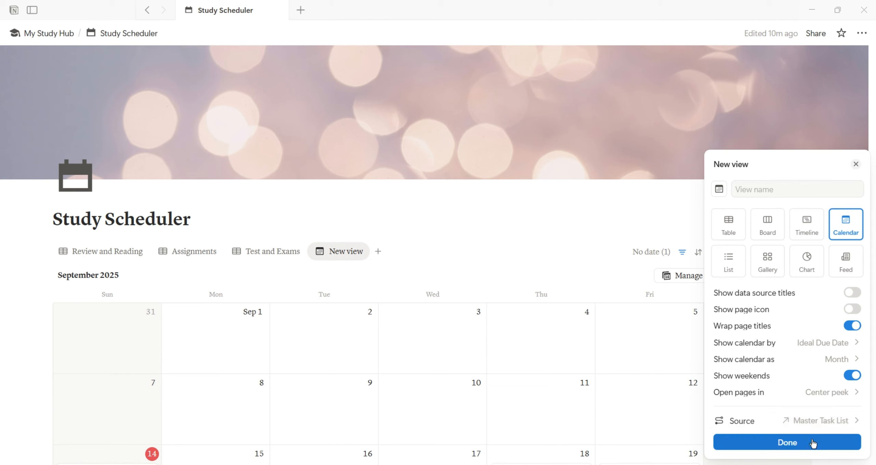
click(759, 443)
Step: Show the Course, Status and Tags properties on the calendar view's entries
click(846, 229)
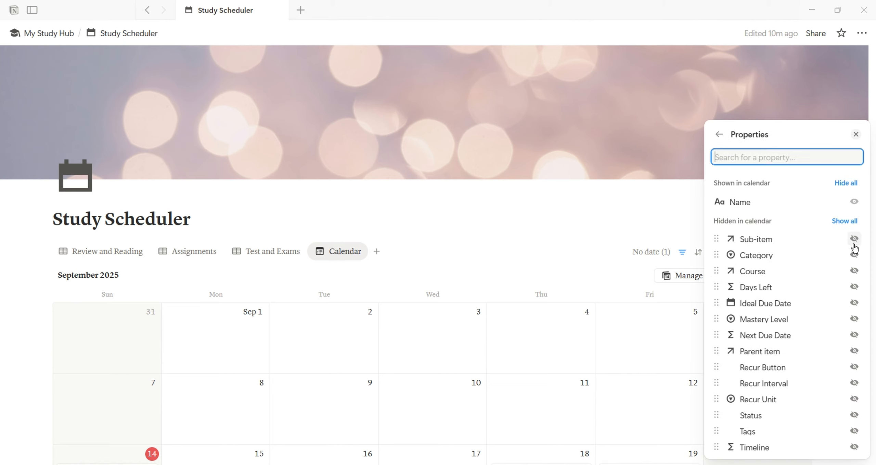
text(cou)
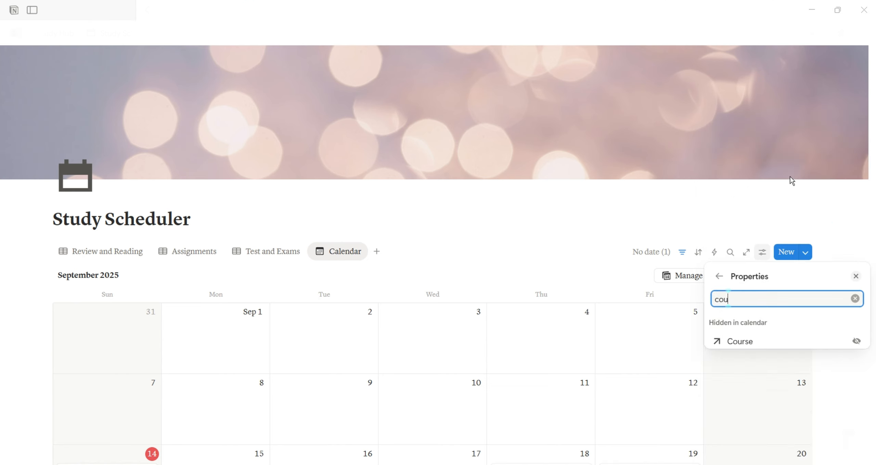
click(856, 341)
text(status)
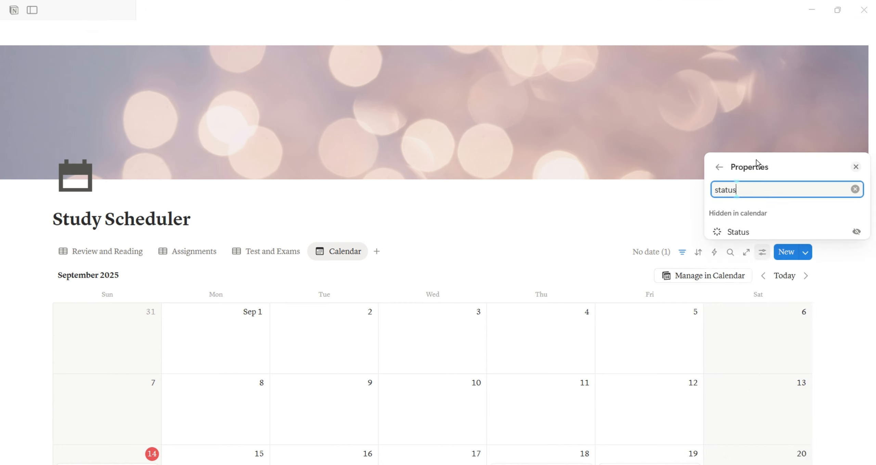
click(855, 230)
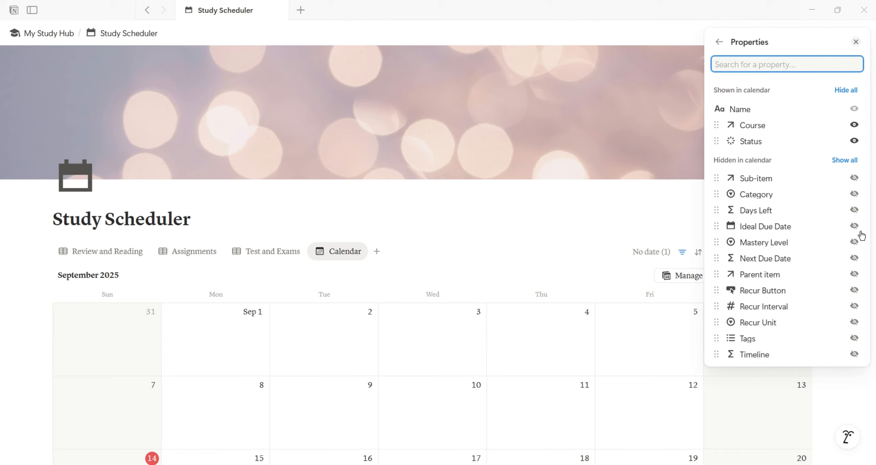
text(tag)
click(857, 231)
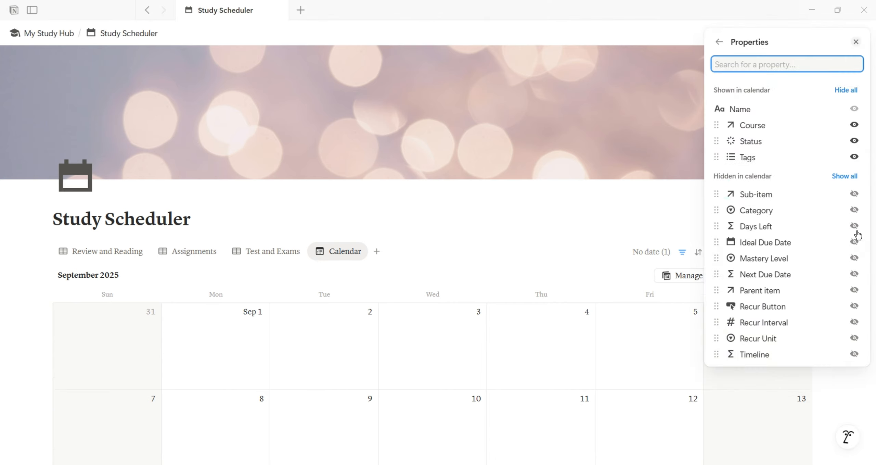
key(Escape)
Step: Filter the calendar view to entries whose Category is Academic
click(682, 252)
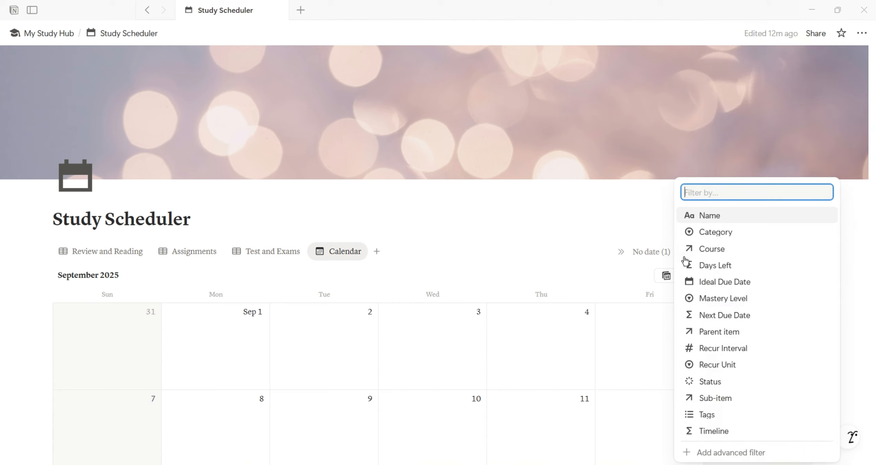
click(716, 232)
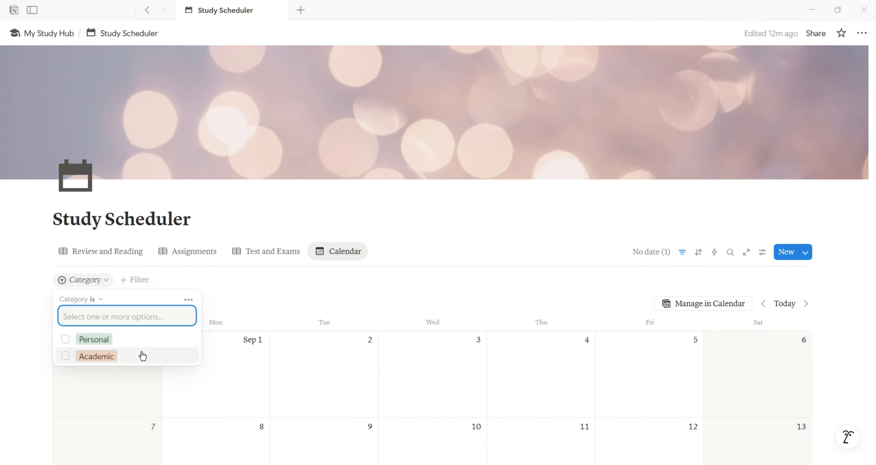
click(141, 356)
click(437, 247)
scroll(855, 205, down, 6)
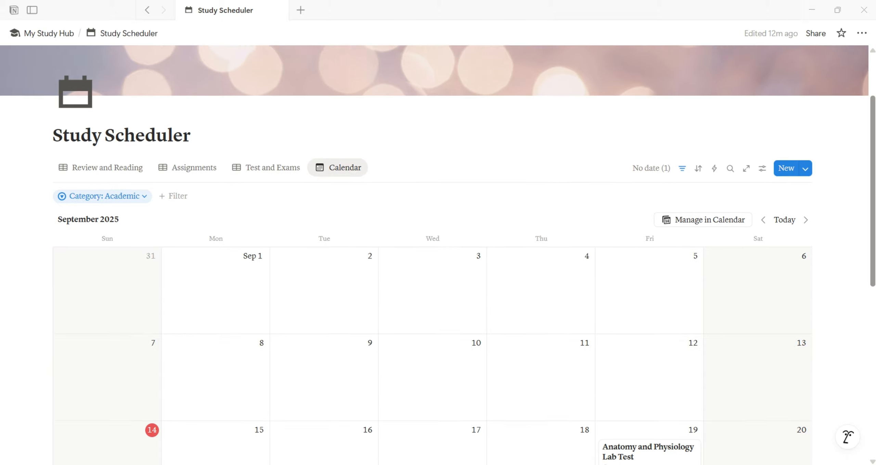
scroll(865, 305, down, 4)
scroll(856, 369, up, 10)
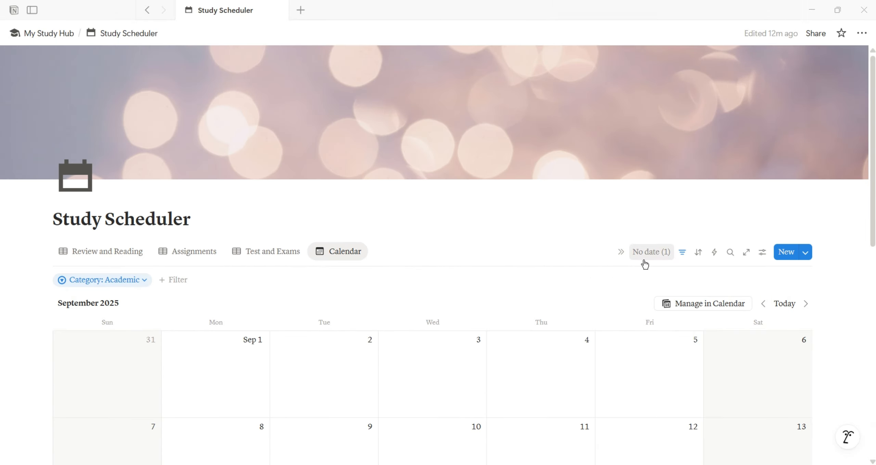
Step: Duplicate the Calendar view and name the copy "Weekly"
click(347, 254)
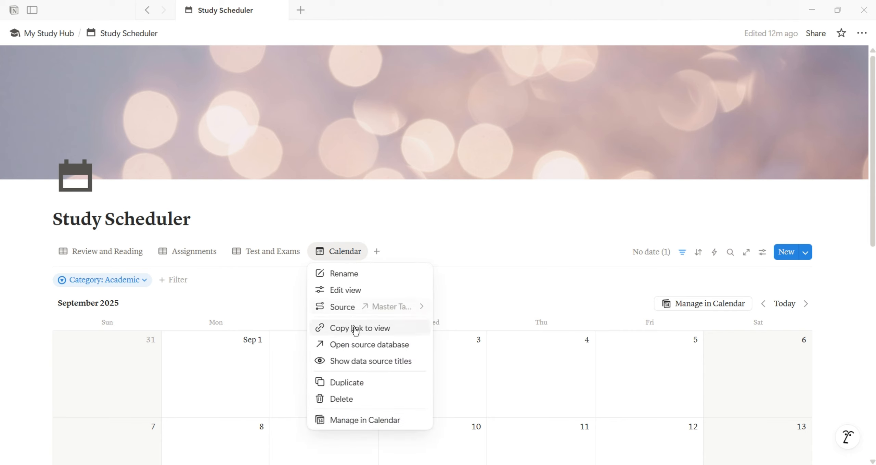
click(356, 382)
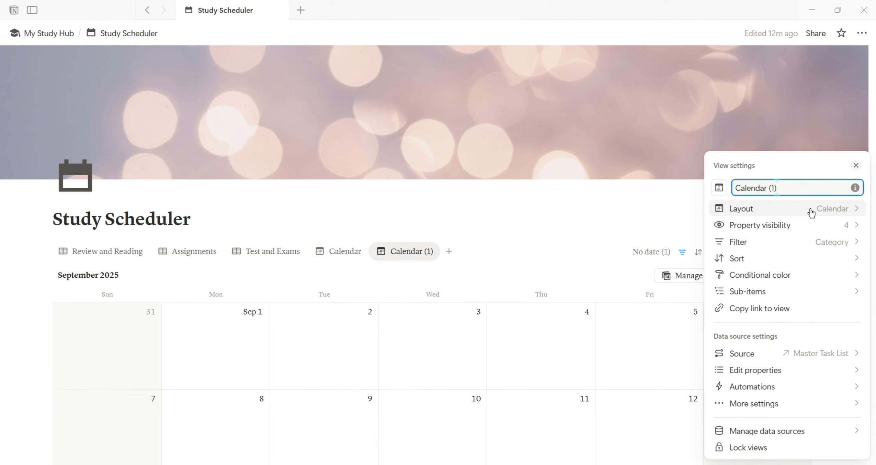
key(BackSpace)
key(BackSpace)
key(BackSpace)
key(BackSpace)
key(BackSpace)
key(BackSpace)
key(BackSpace)
key(BackSpace)
key(BackSpace)
key(BackSpace)
key(BackSpace)
key(BackSpace)
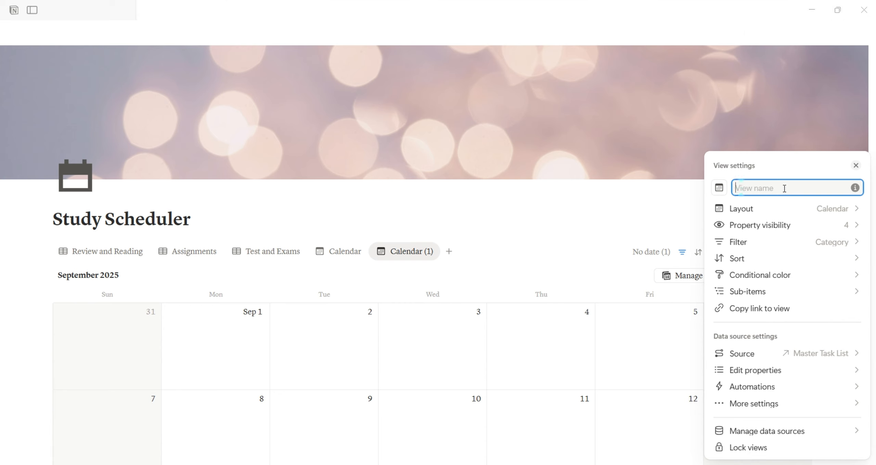
text(Week)
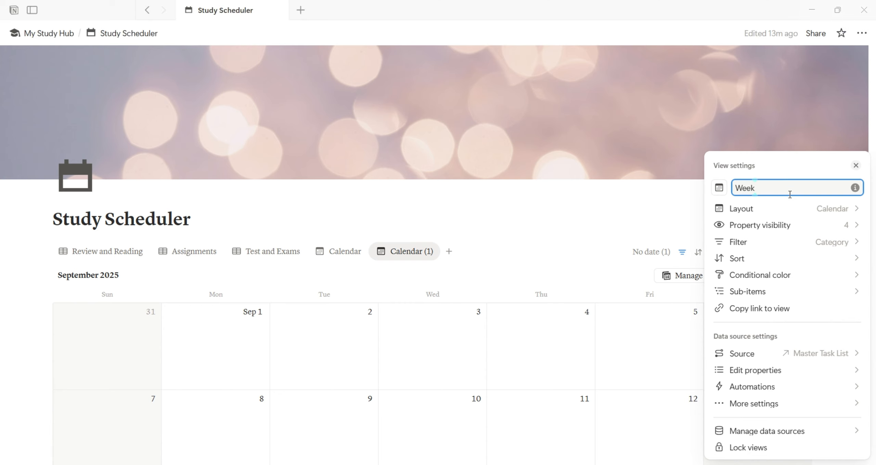
text(ly)
Step: Set the Weekly view's layout to show the calendar as Week
click(840, 209)
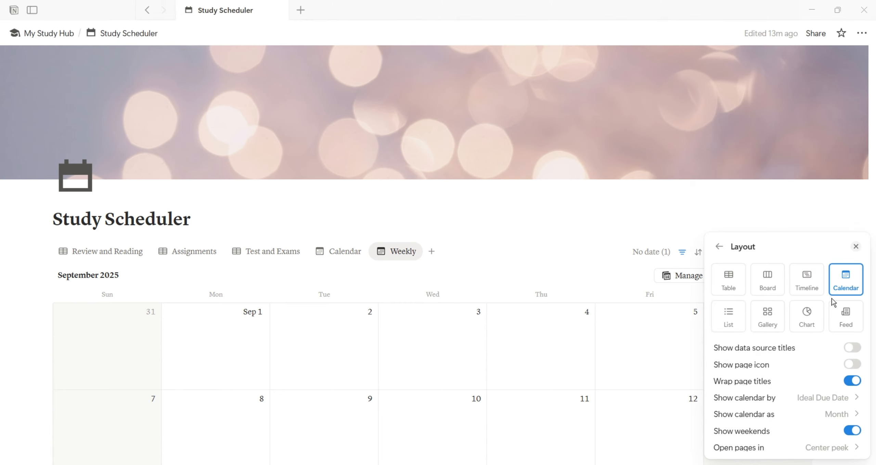
click(827, 414)
click(812, 447)
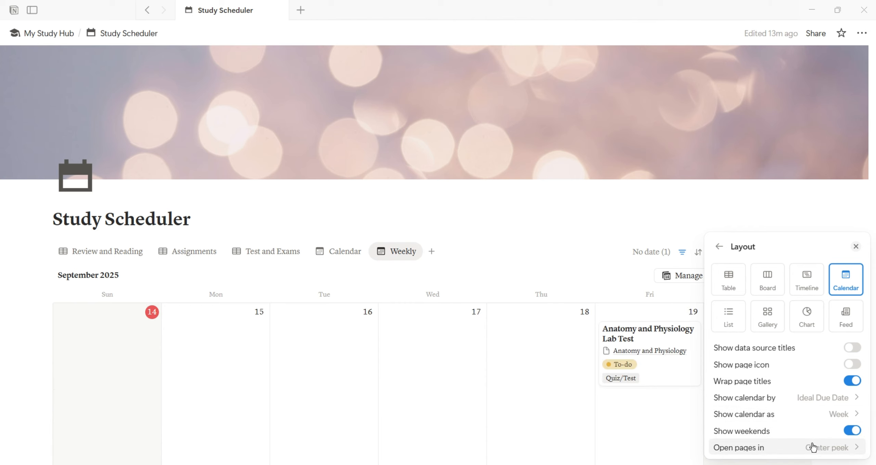
click(562, 266)
Step: Rename the original Calendar view as "Monthly Calendar"
click(352, 257)
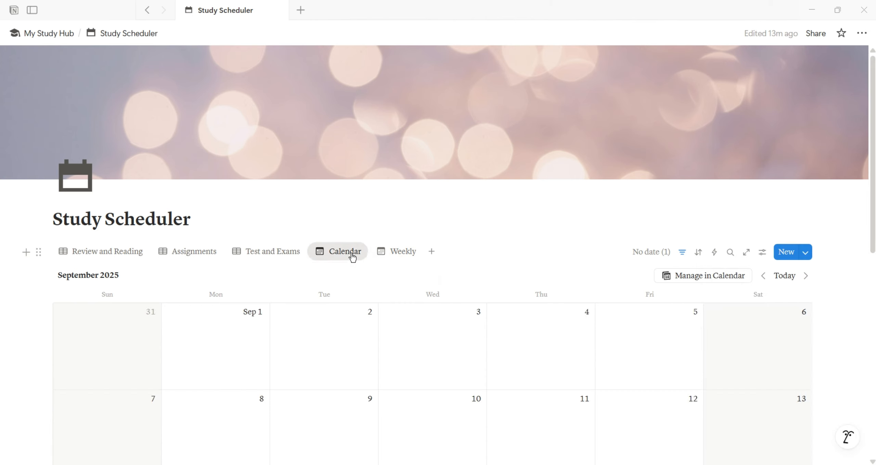
click(353, 257)
click(344, 289)
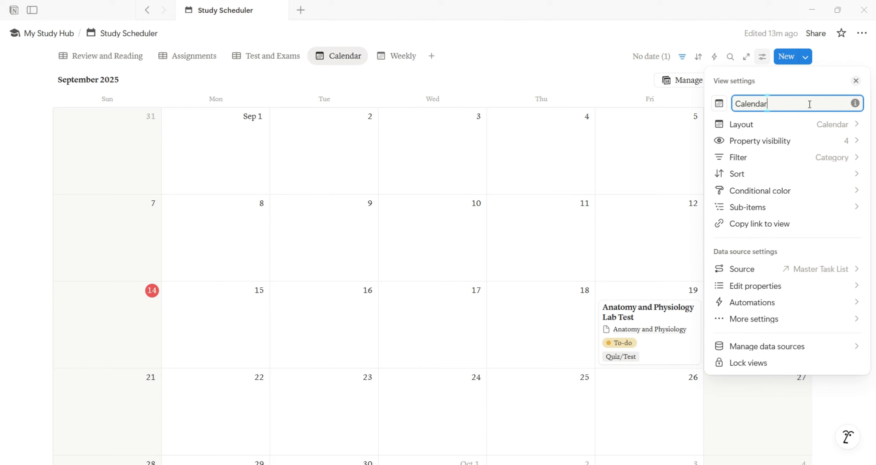
key(Home)
text(Monthly)
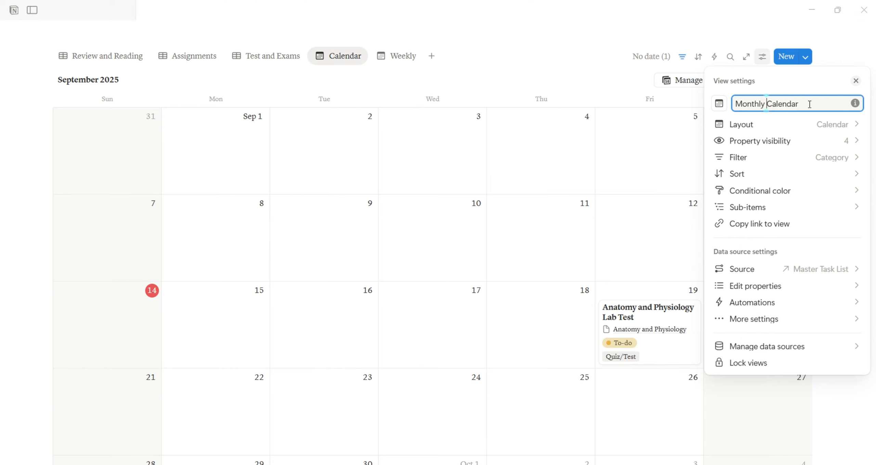
click(435, 56)
Step: Rename the Weekly view as "Weekly Calendar"
click(434, 55)
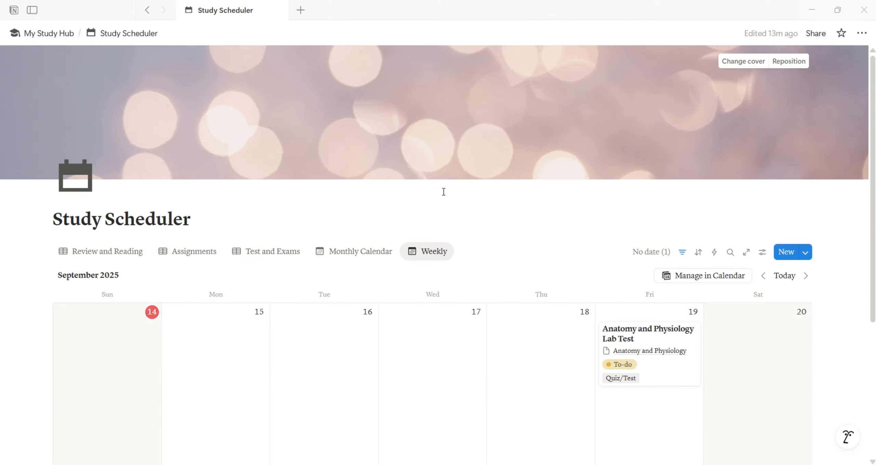
click(433, 254)
click(434, 290)
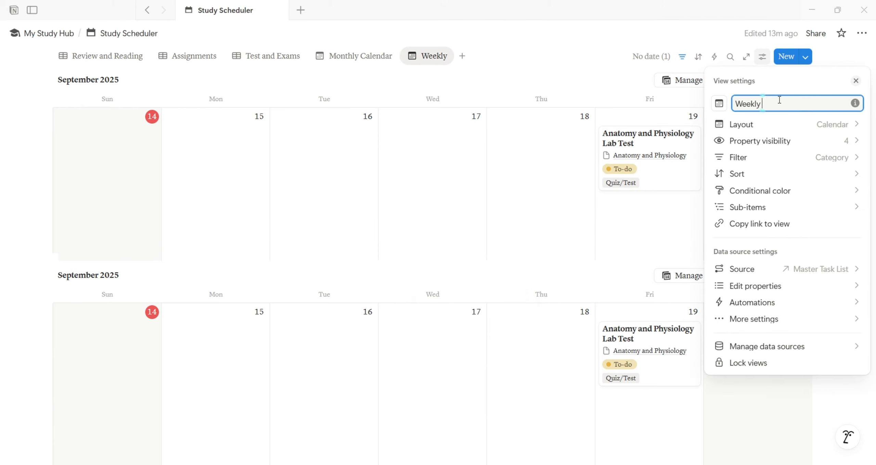
text(Calendar)
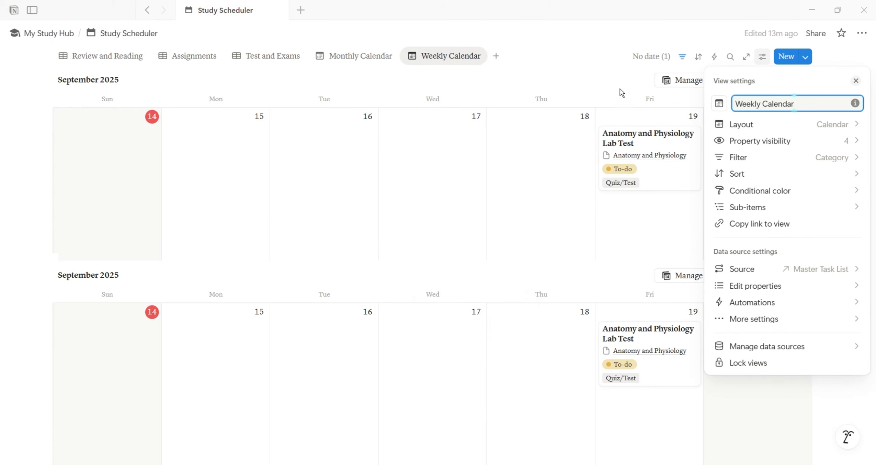
click(581, 65)
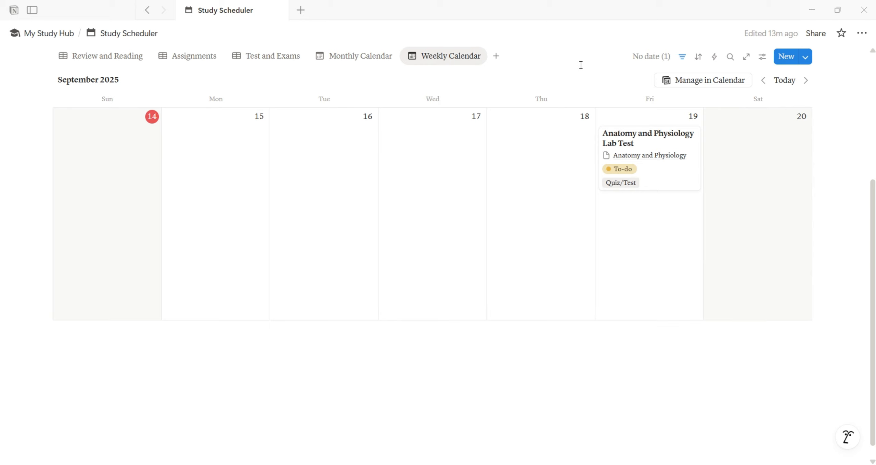
Step: Add a new table view named "Unfinished Academic Tasks and Events" with all columns wrapped
click(496, 56)
click(514, 111)
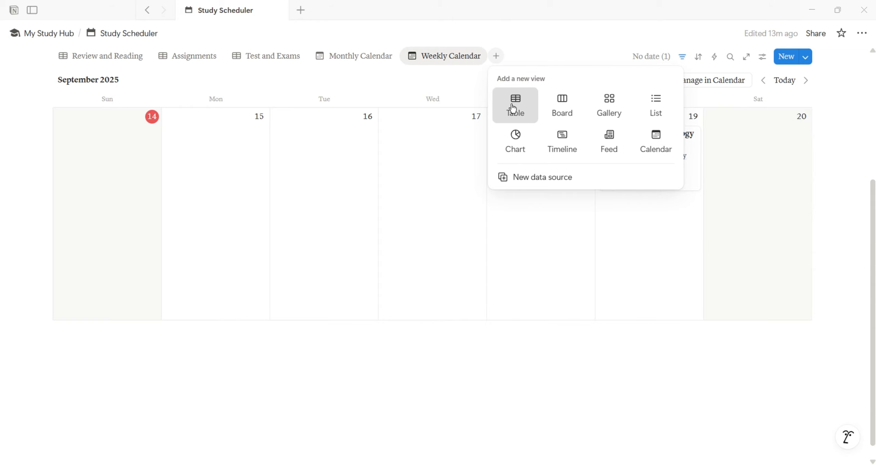
click(754, 323)
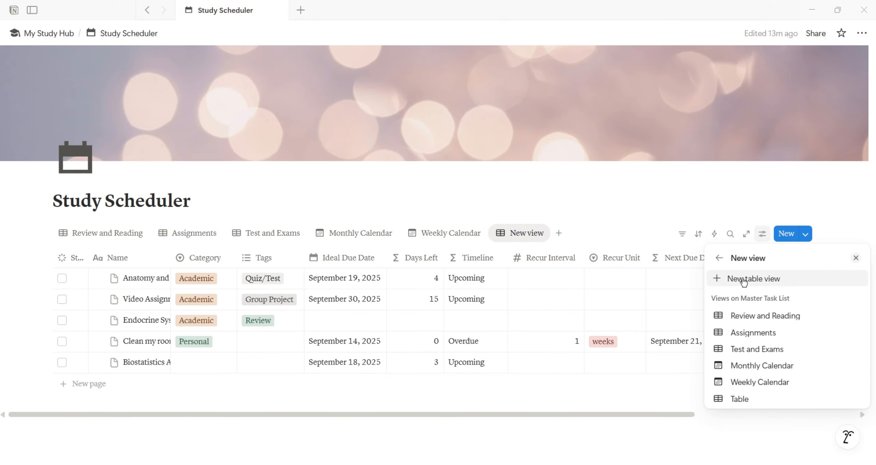
click(744, 315)
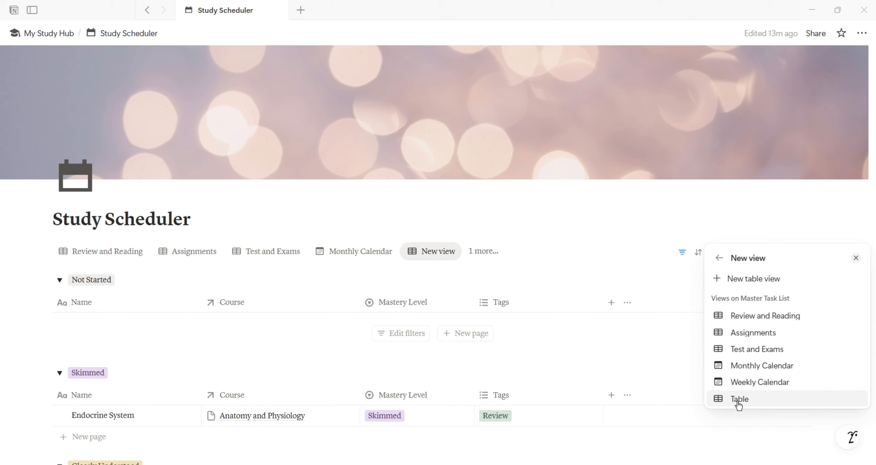
click(774, 280)
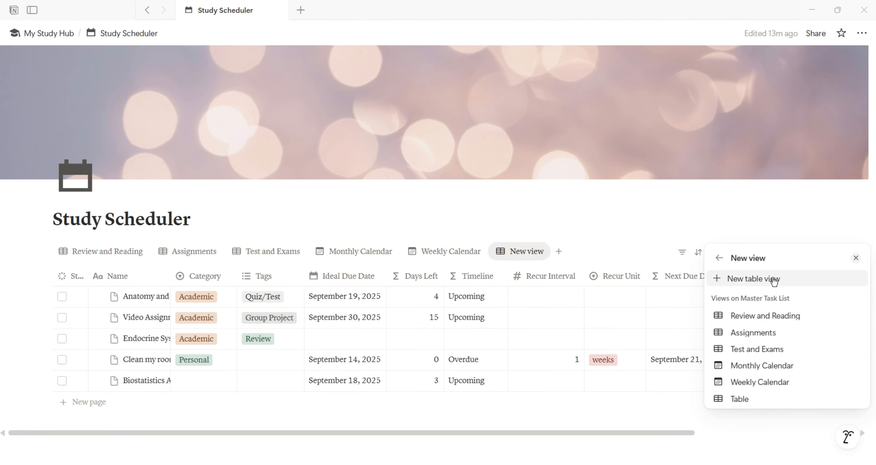
click(775, 279)
text(Unfinished Academ)
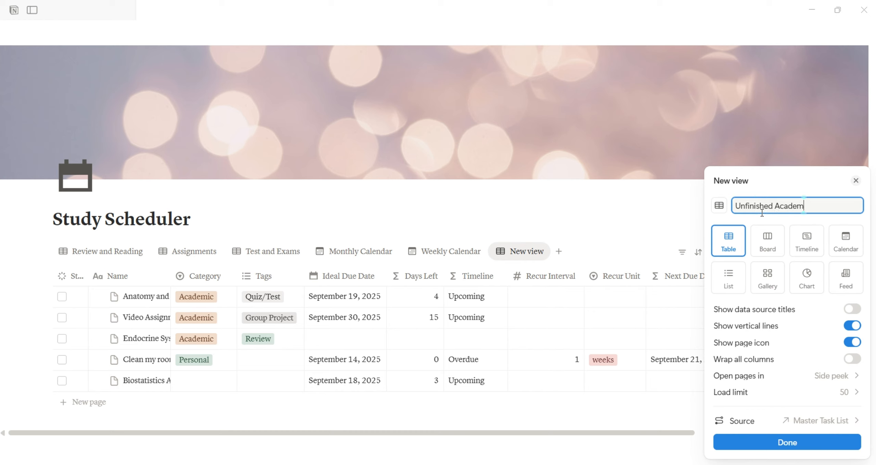
text(ic Tasks and Events)
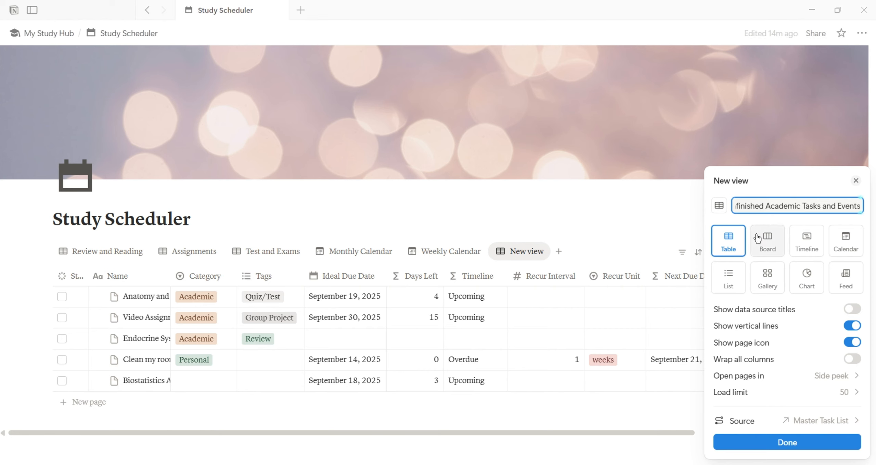
click(843, 359)
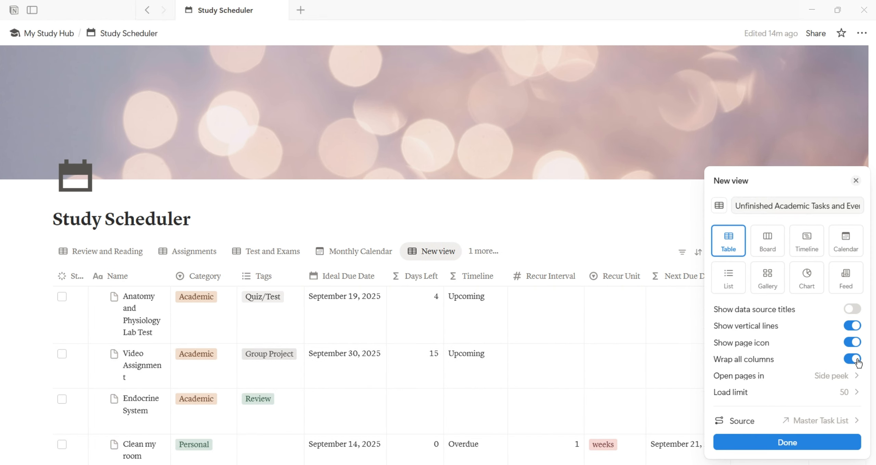
click(806, 443)
Step: Filter the unfinished tasks table to entries whose Category is Academic
click(685, 255)
click(683, 253)
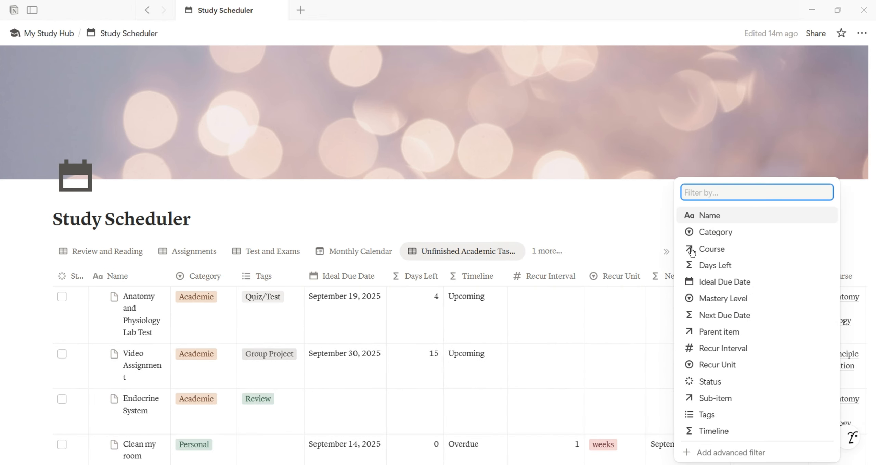
click(711, 231)
click(137, 355)
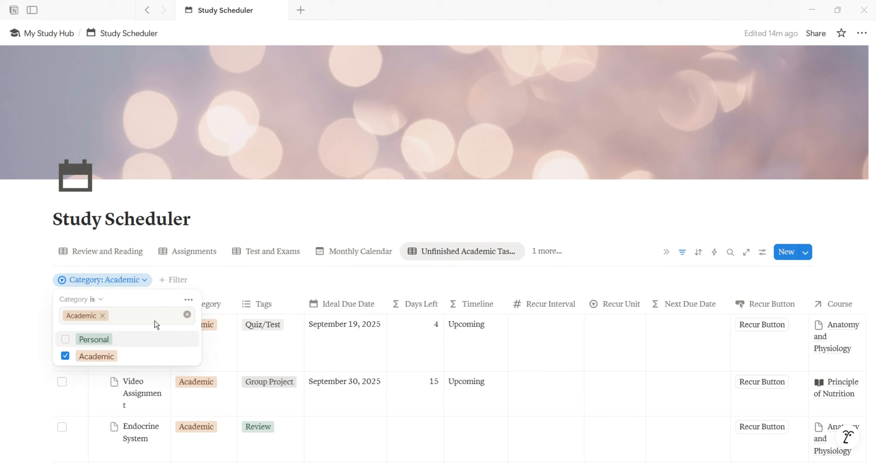
Step: Filter the unfinished tasks table to Tags containing Group Project, Presentation, Assignment, Lab Report, Quiz/Test or Exam
click(173, 280)
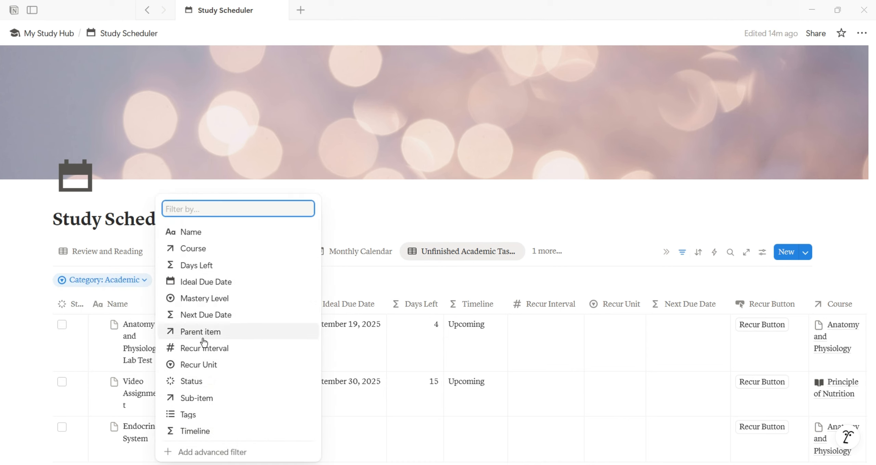
click(197, 416)
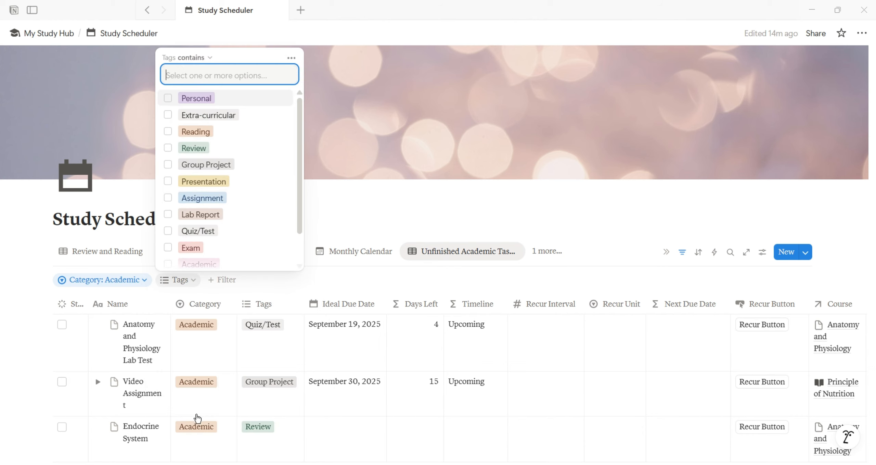
click(235, 172)
click(230, 187)
click(229, 215)
click(226, 240)
click(228, 241)
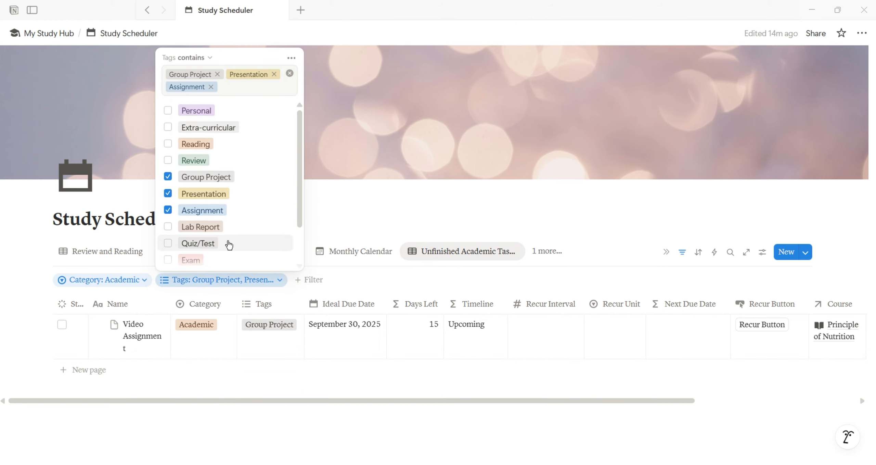
click(229, 244)
click(229, 240)
drag(301, 203, 299, 253)
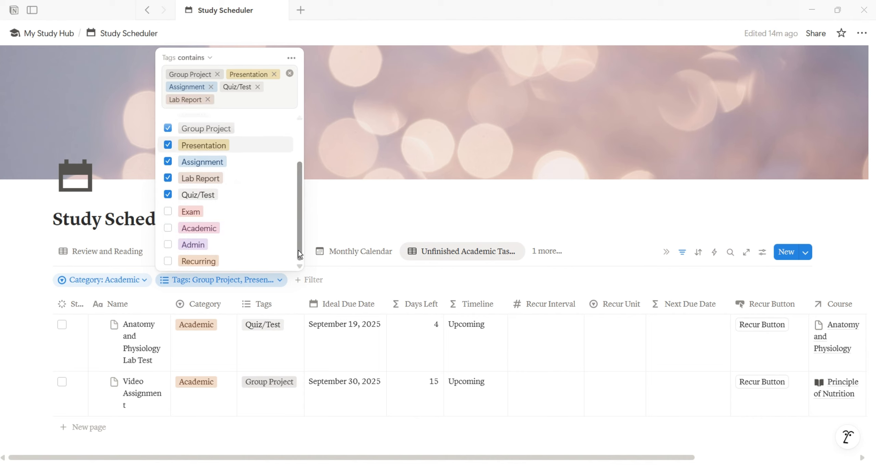
click(250, 211)
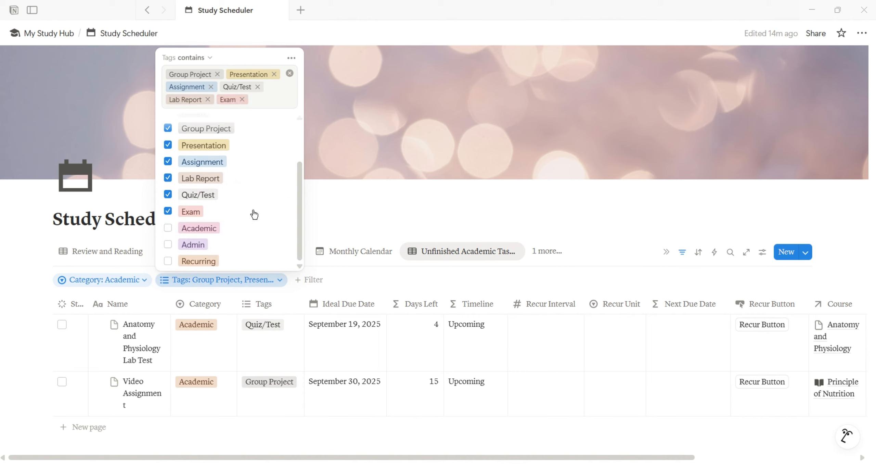
click(350, 203)
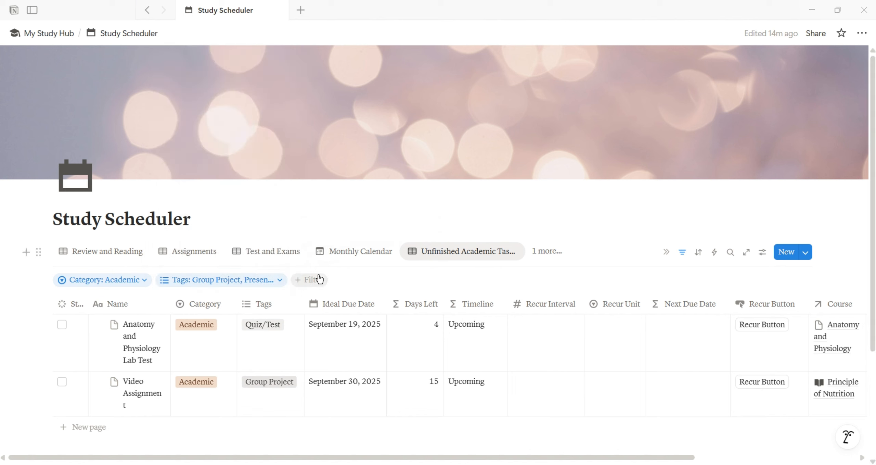
Step: Add a Status filter to the unfinished tasks table that includes To-do and In progress
click(319, 280)
text(sta)
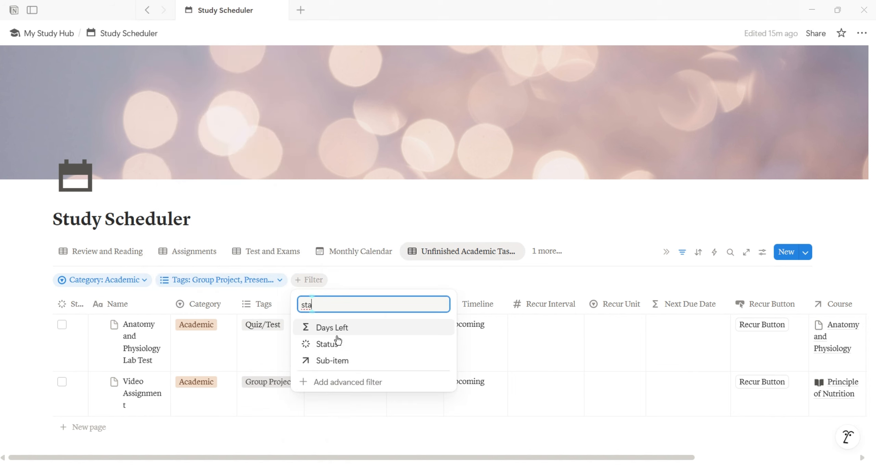
click(338, 341)
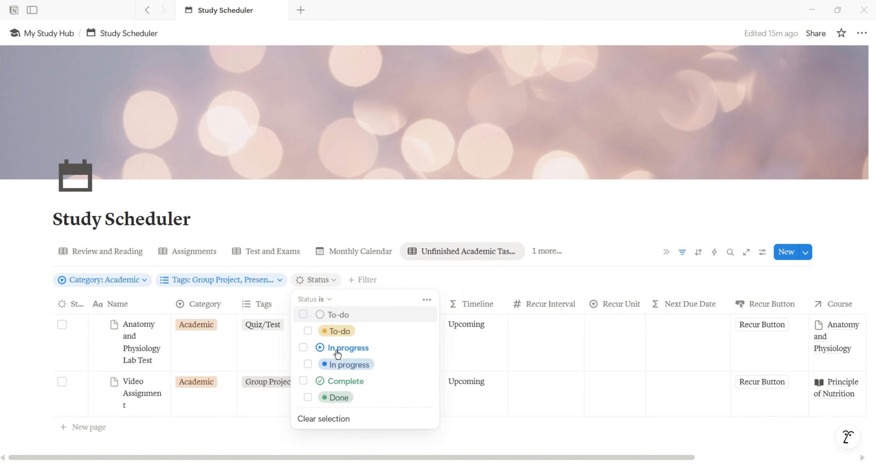
click(307, 330)
click(303, 347)
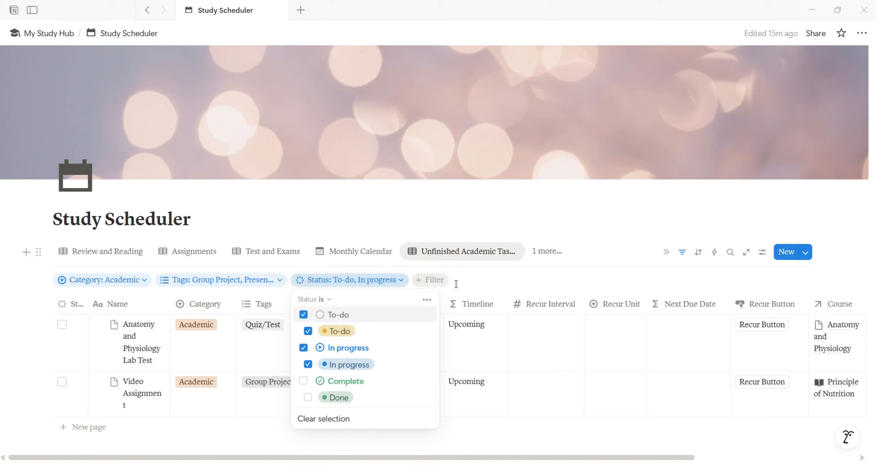
click(520, 285)
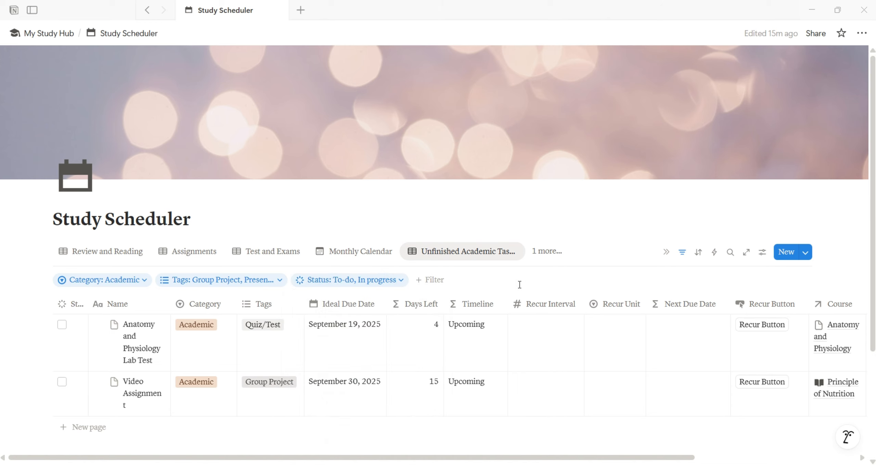
Step: Show only Status, Name, Ideal Due Date, Days Left, Course and Tags in the unfinished tasks table, in that order
click(762, 252)
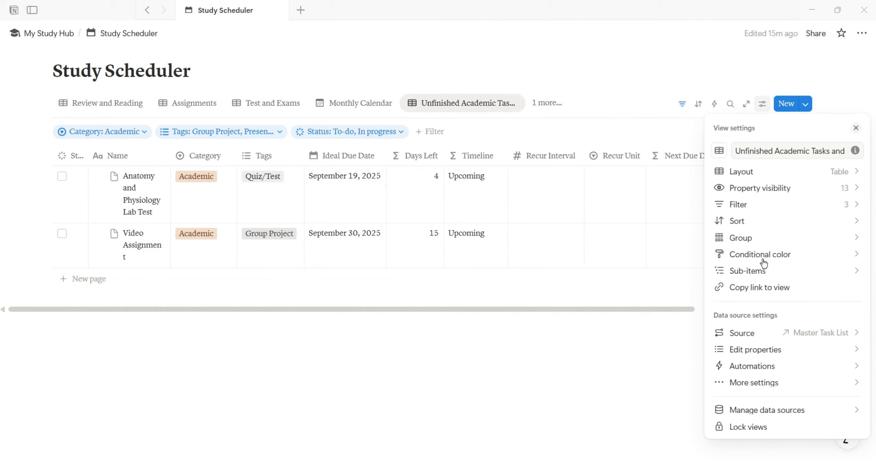
click(852, 192)
click(846, 176)
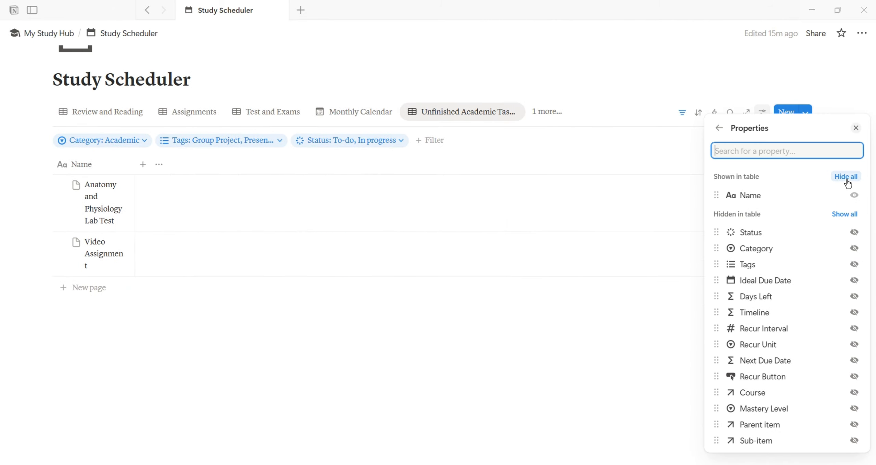
click(854, 232)
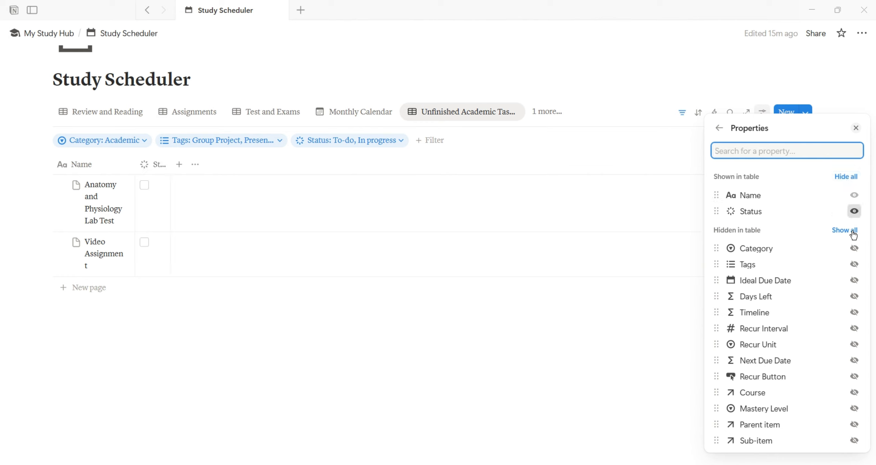
click(854, 280)
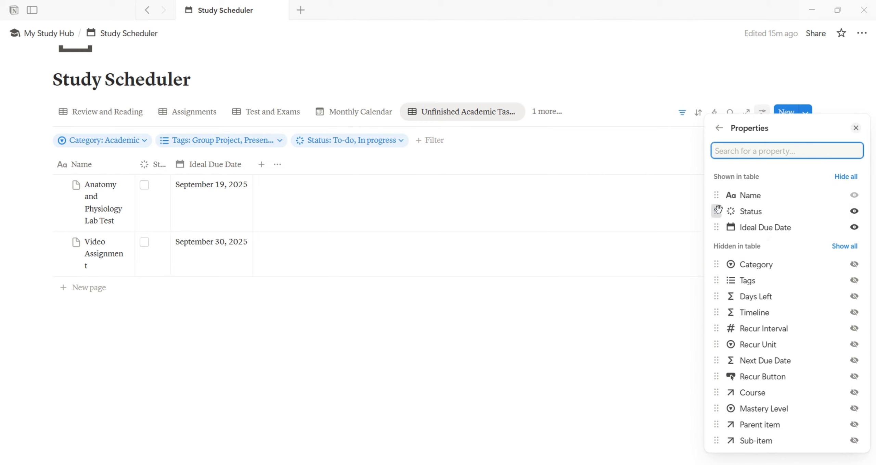
drag(718, 209, 716, 188)
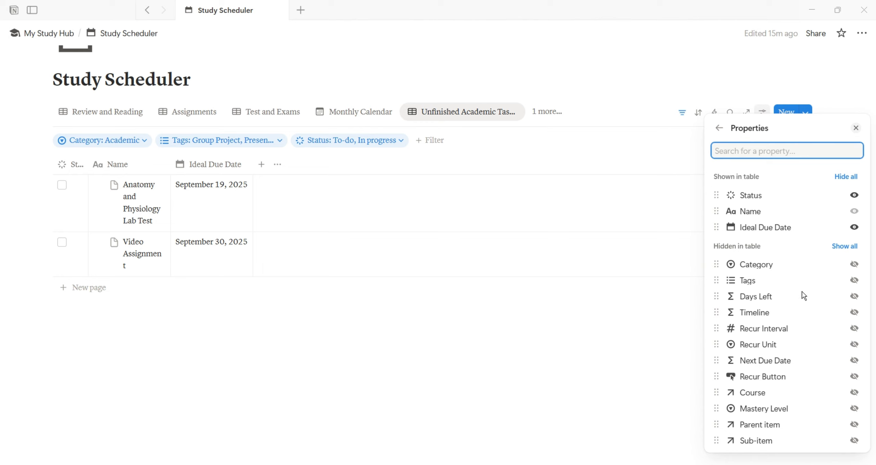
click(854, 297)
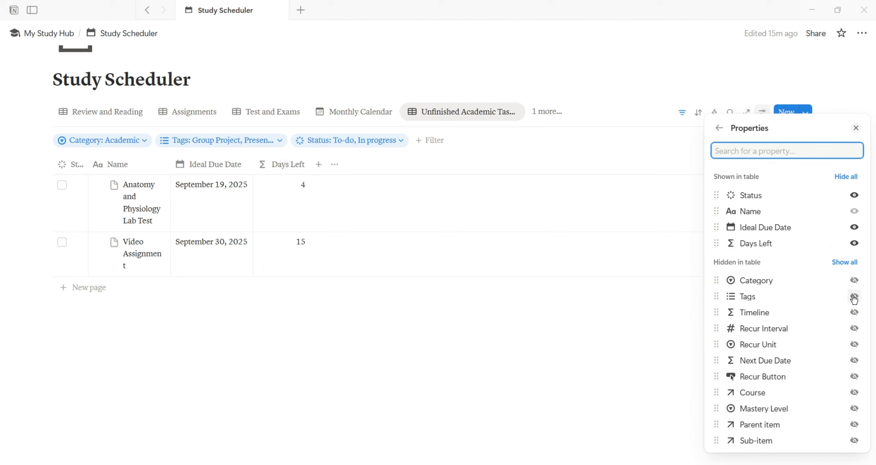
click(855, 392)
click(854, 312)
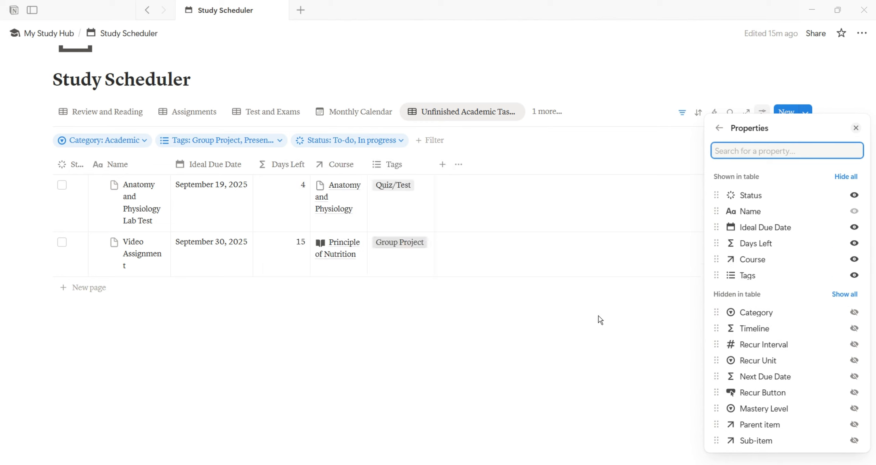
click(539, 337)
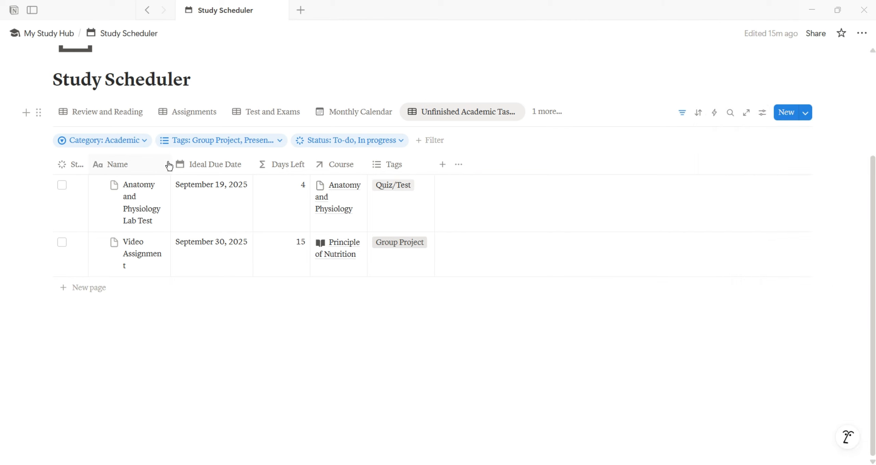
Step: Widen the Name, Course and Tags columns of the unfinished tasks table so the entries fit on one line
drag(170, 161, 253, 174)
drag(450, 186, 508, 187)
drag(575, 219, 599, 223)
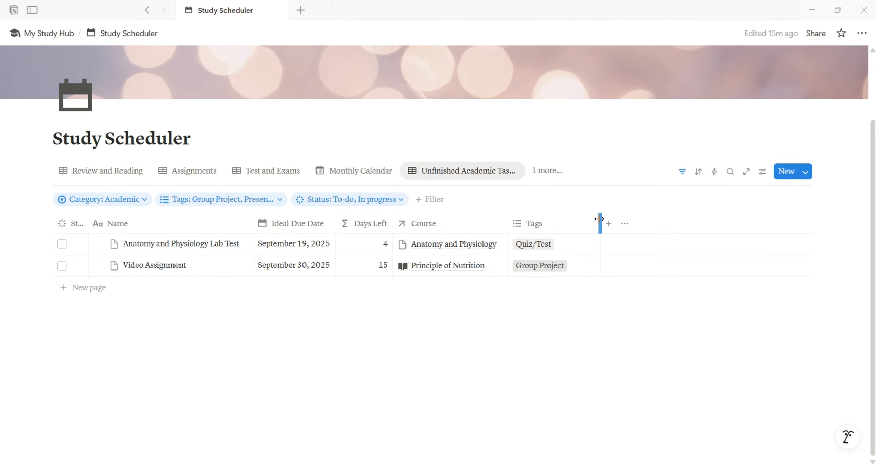
click(520, 315)
Step: Mark the Video Assignment task as done in the unfinished tasks table
click(548, 171)
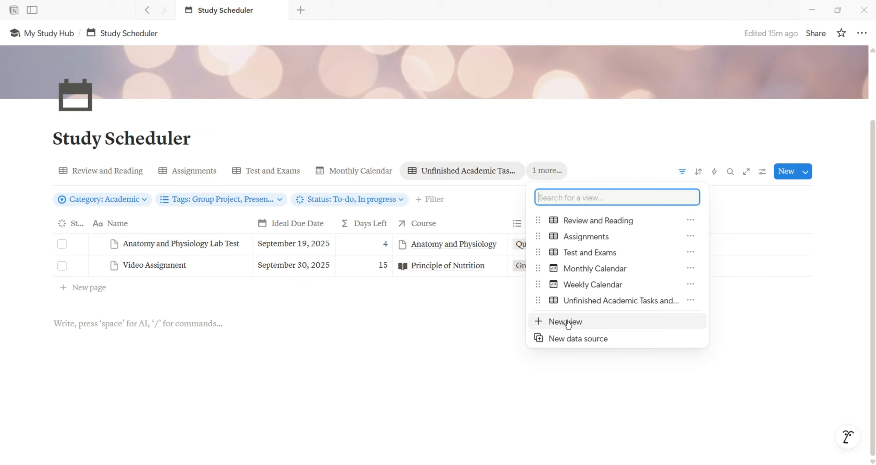
click(434, 325)
click(62, 265)
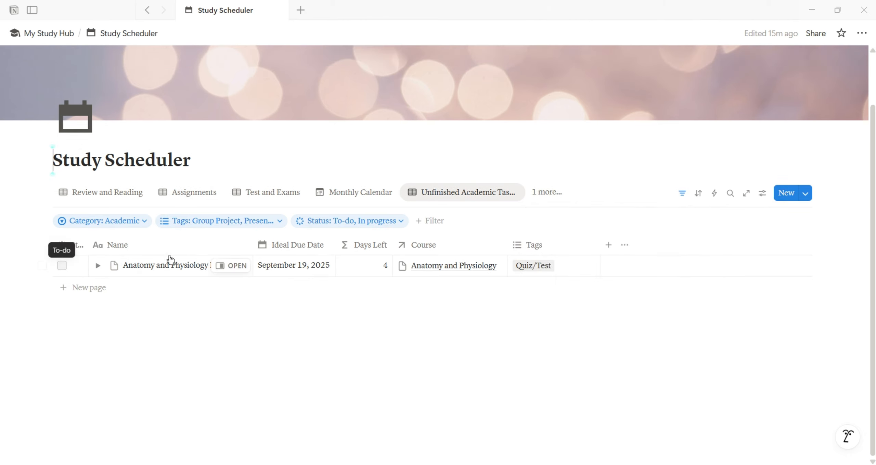
Step: Add a new table view named "All Academic Tasks and Events"
click(545, 192)
click(557, 341)
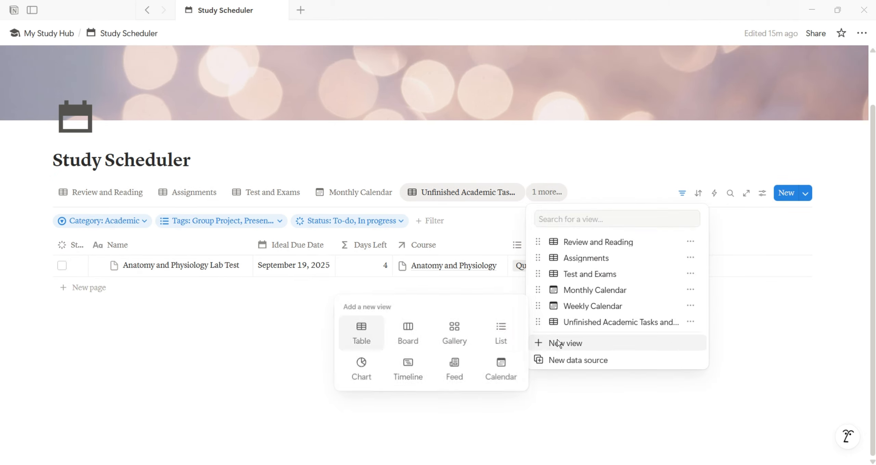
click(360, 344)
click(730, 242)
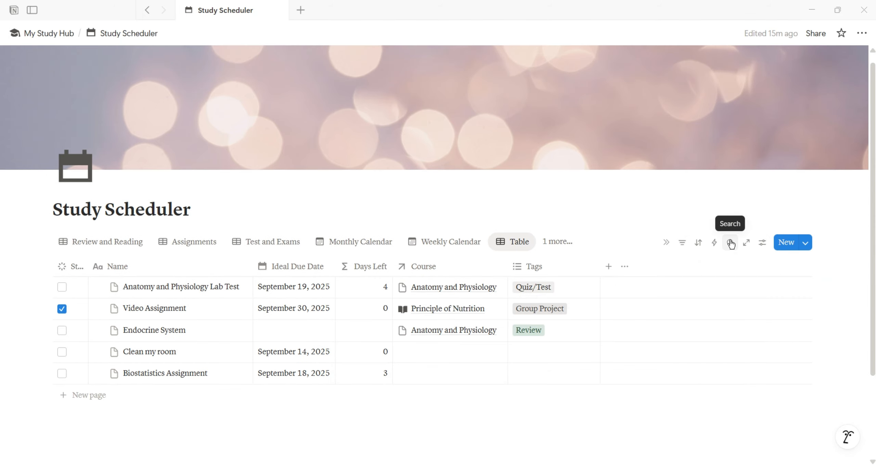
click(522, 245)
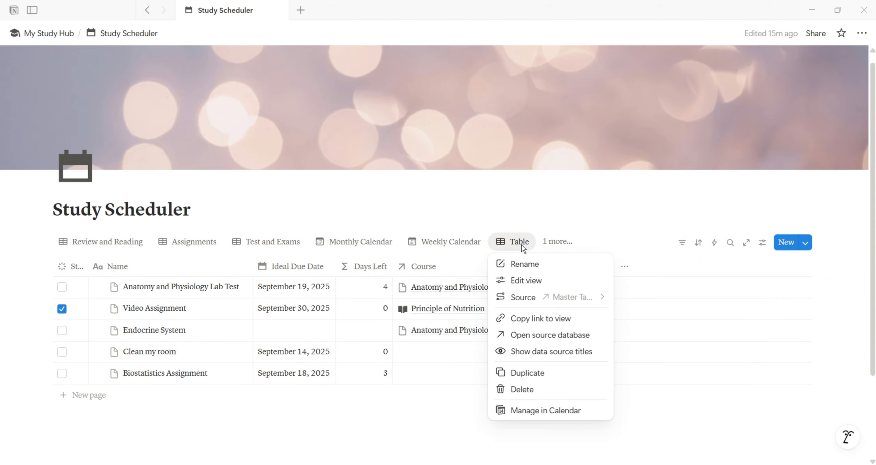
click(529, 263)
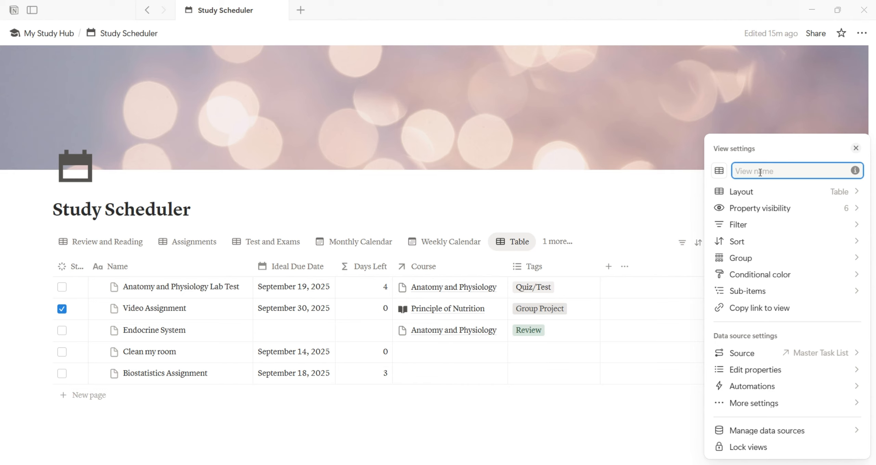
text(All Academic)
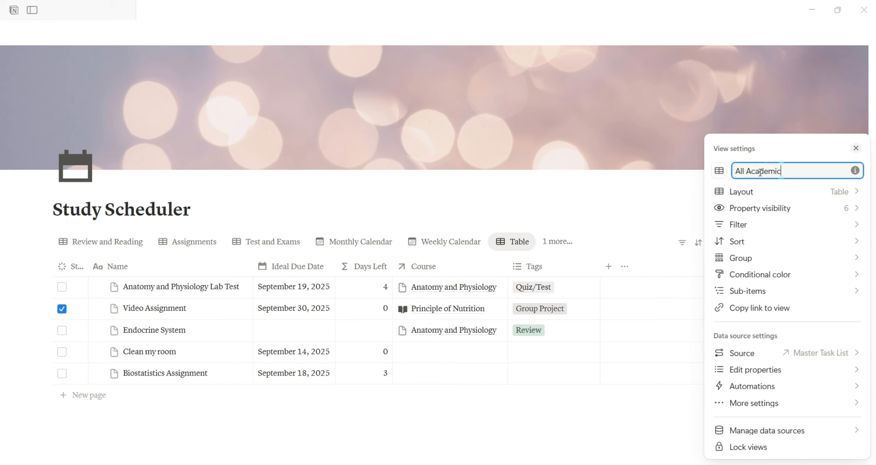
text( tas)
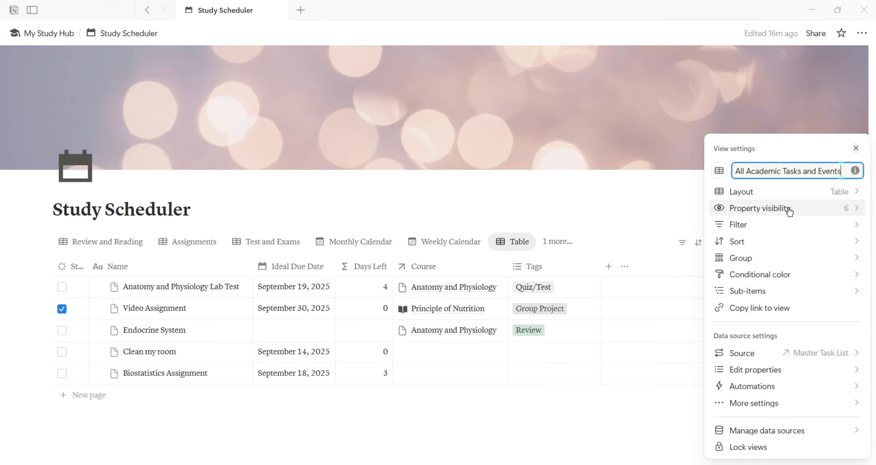
Step: Filter the All Academic Tasks and Events table to entries whose Category is Academic
click(787, 225)
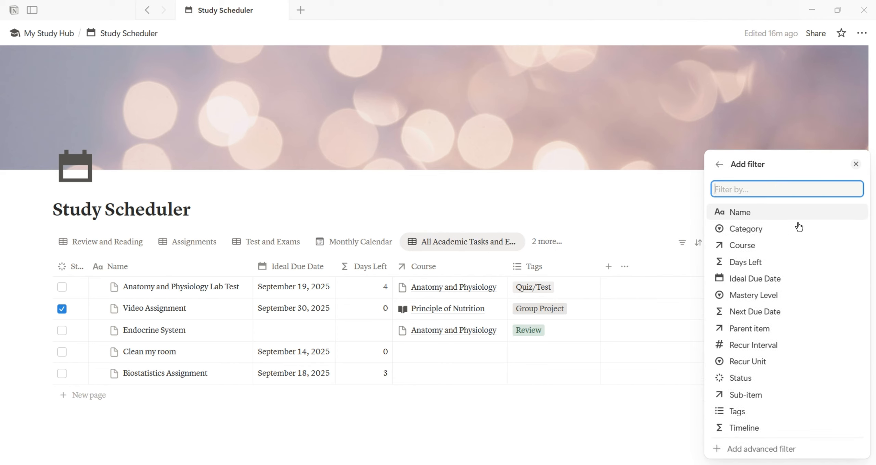
click(786, 229)
click(770, 287)
click(767, 364)
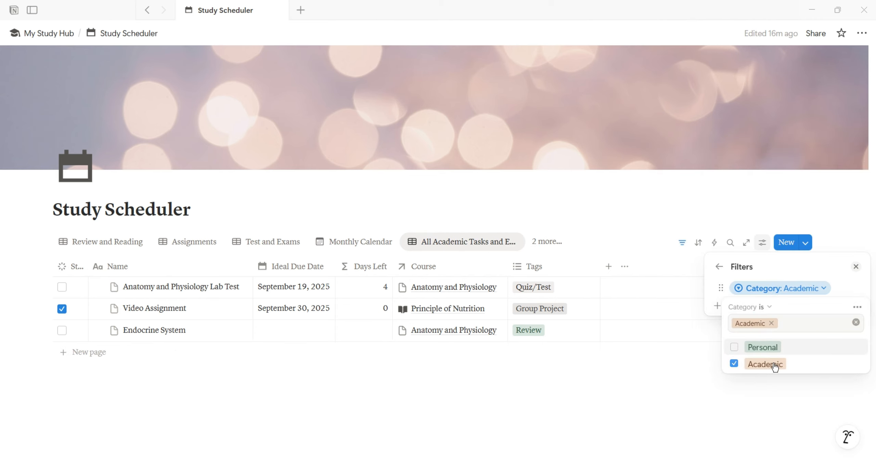
click(645, 373)
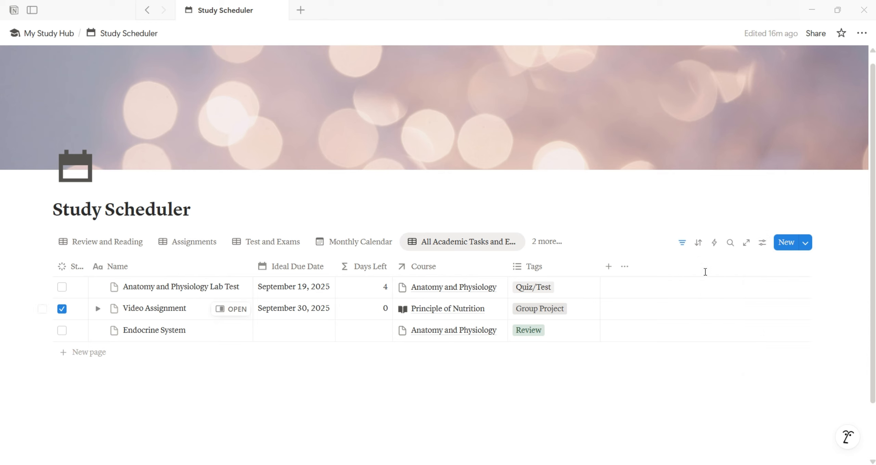
Step: Sort the All Academic Tasks and Events table by Status in ascending order
click(698, 243)
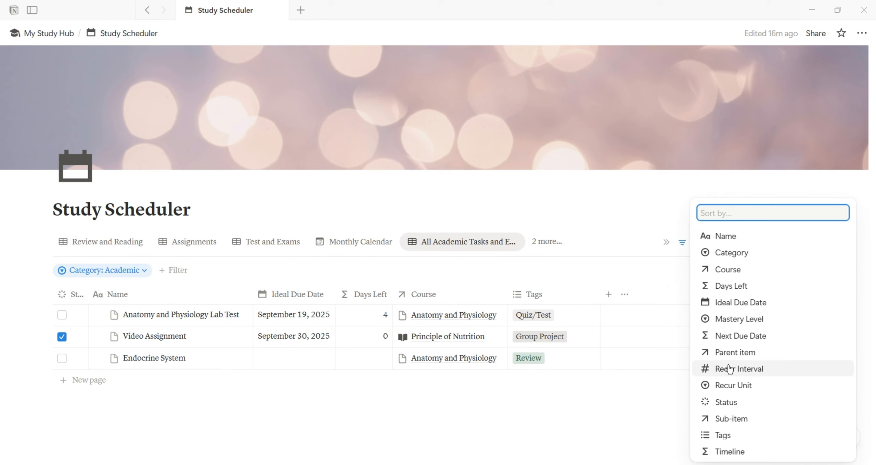
click(719, 403)
click(697, 397)
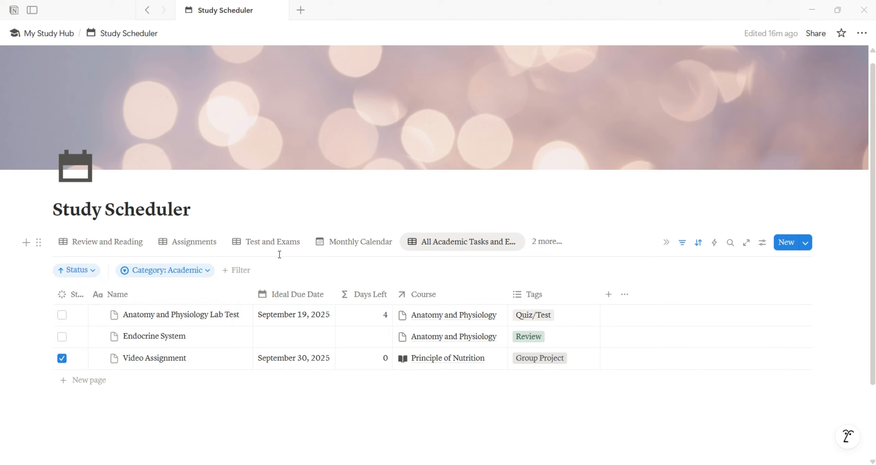
Step: Filter the All Academic Tasks and Events table to entries tagged Group Project, Presentation, Assignment, Lab Report, Quiz/Test or Exam
click(238, 270)
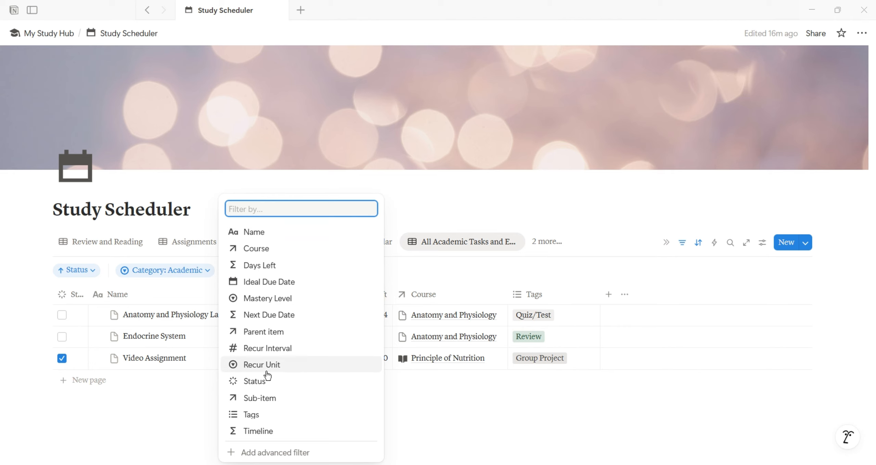
click(268, 421)
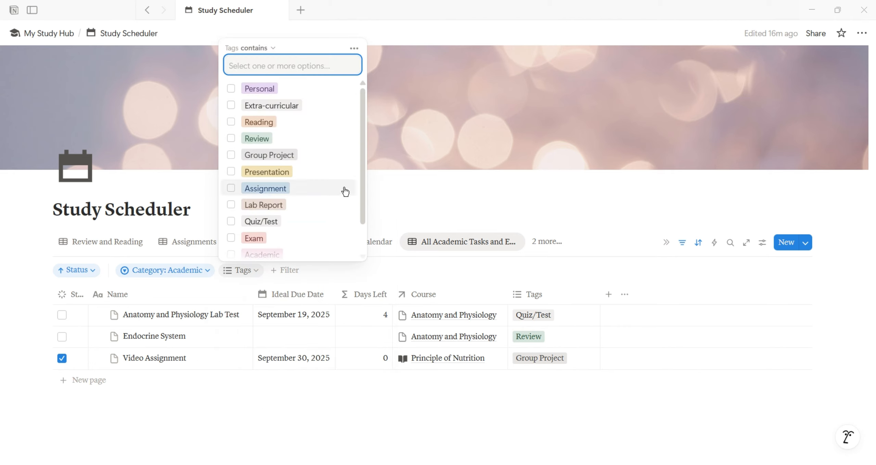
click(300, 157)
click(299, 173)
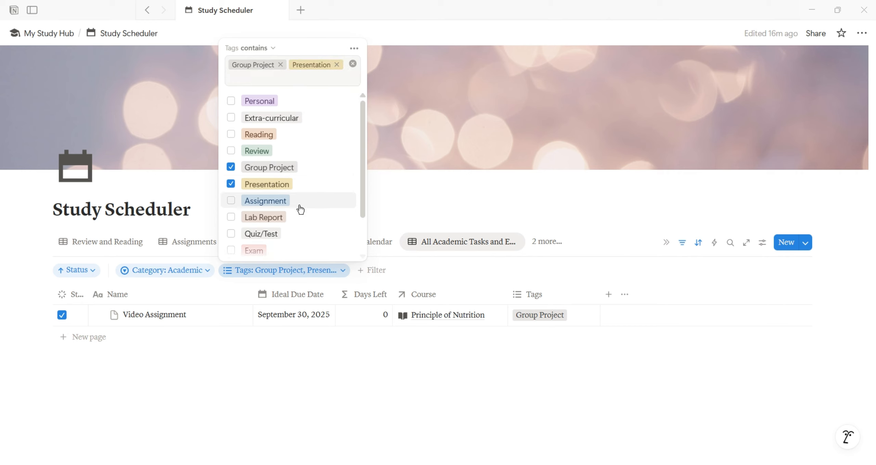
click(300, 204)
click(300, 219)
click(299, 243)
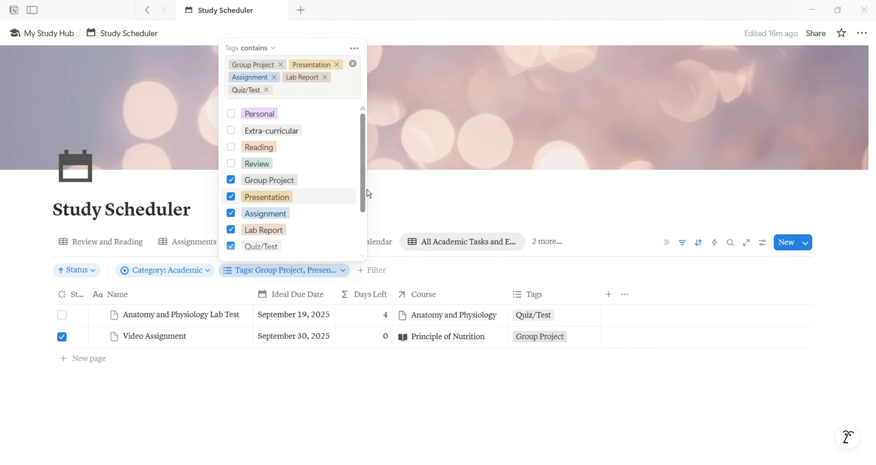
drag(365, 191, 362, 240)
click(320, 205)
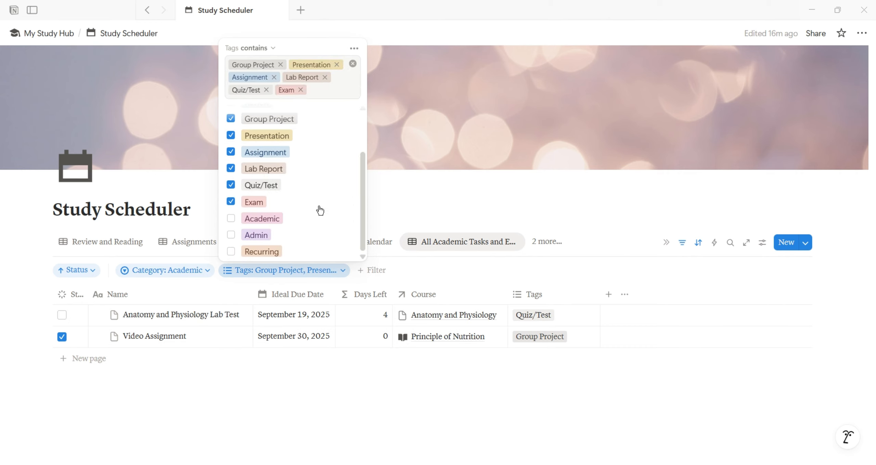
click(297, 398)
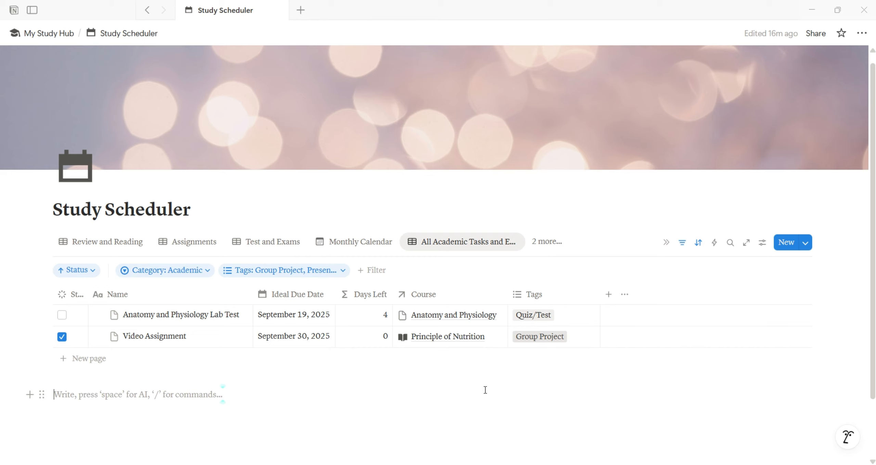
Step: Review every Study Scheduler view, from Review and Reading through the weekly and monthly calendars to All Academic Tasks and Events
click(108, 243)
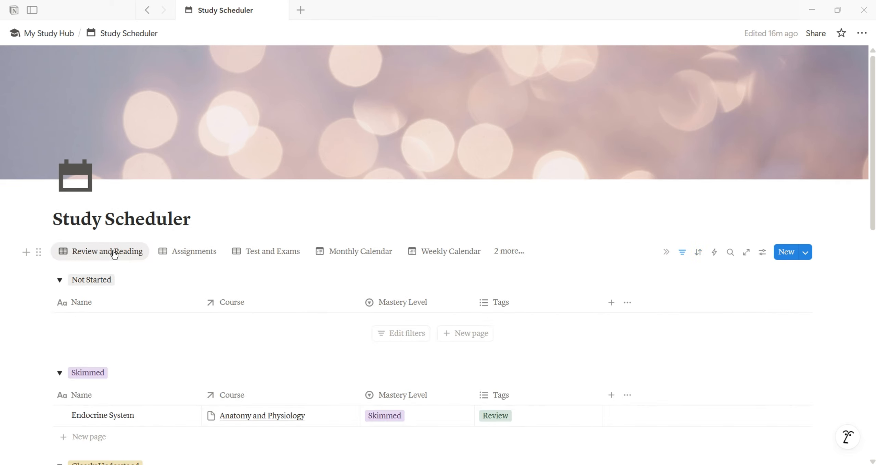
click(186, 253)
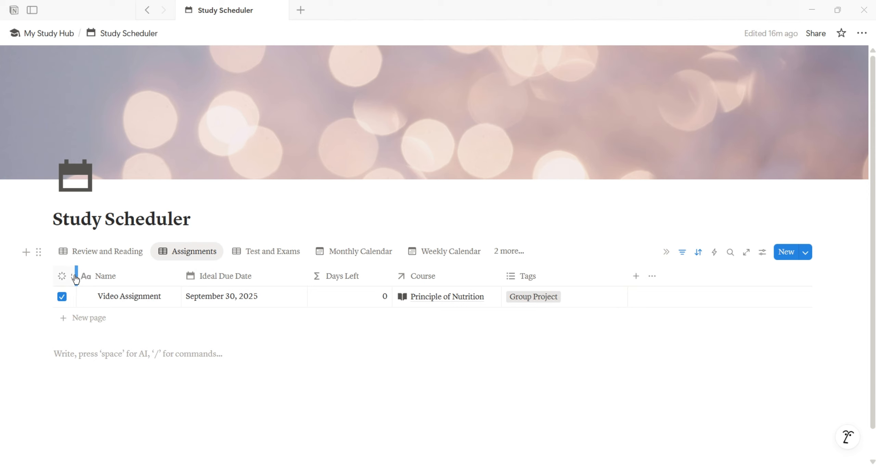
click(254, 260)
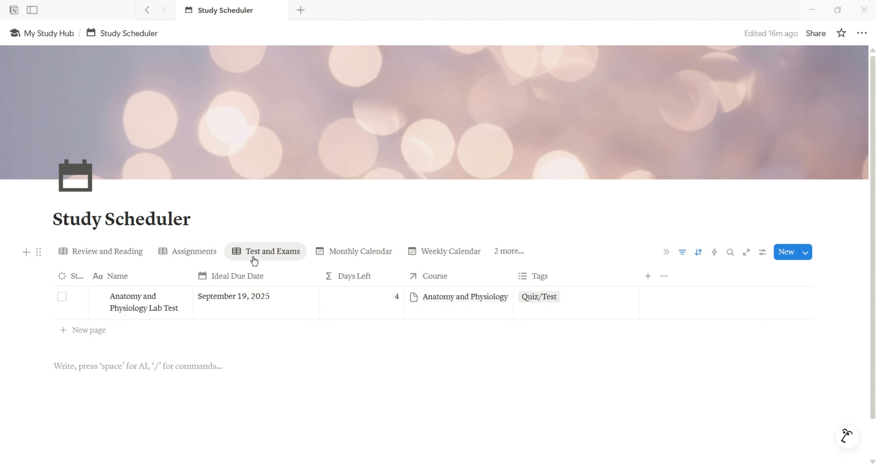
click(349, 254)
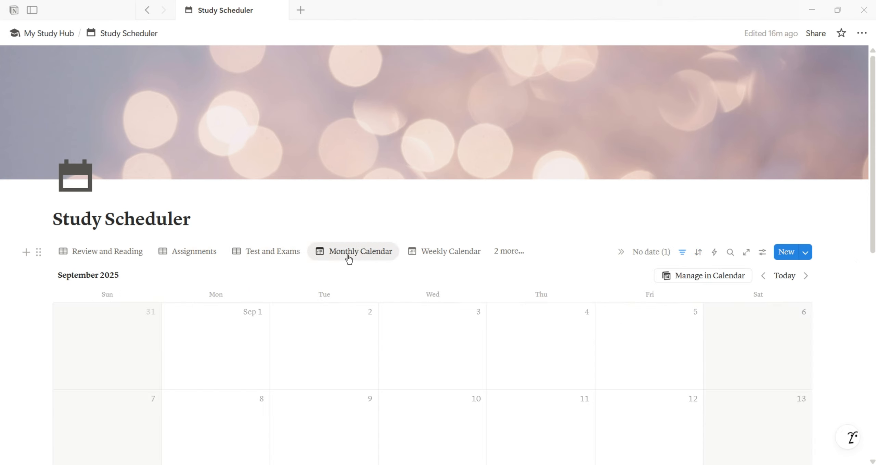
click(430, 253)
scroll(512, 254, down, 4)
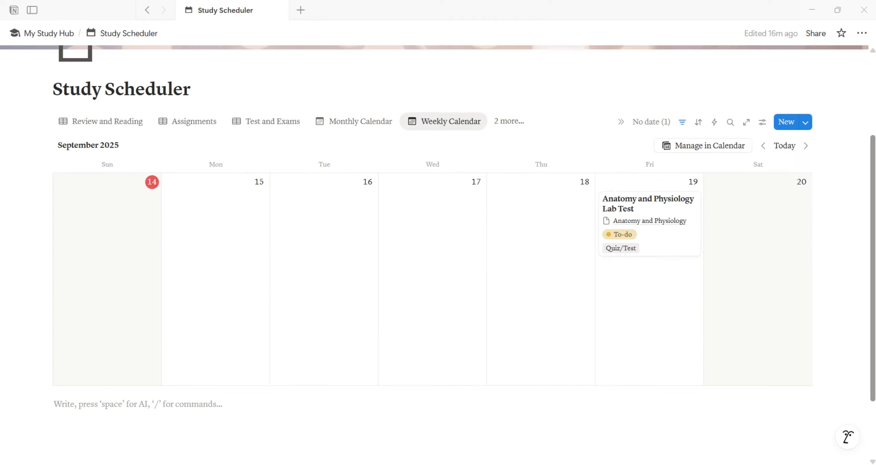
scroll(380, 188, up, 3)
click(360, 174)
scroll(380, 189, down, 6)
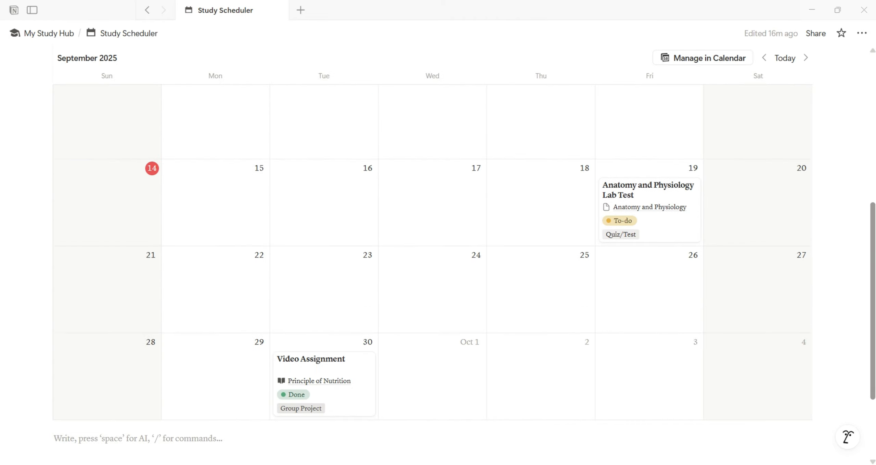
scroll(438, 240, up, 5)
click(510, 223)
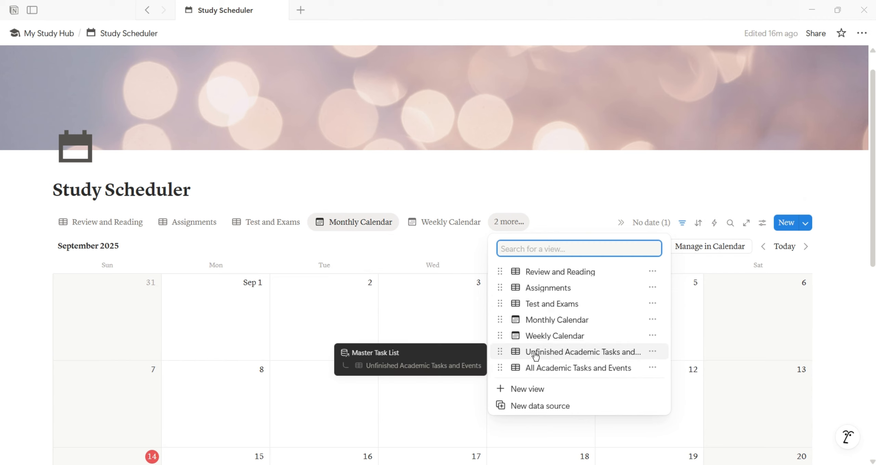
click(536, 353)
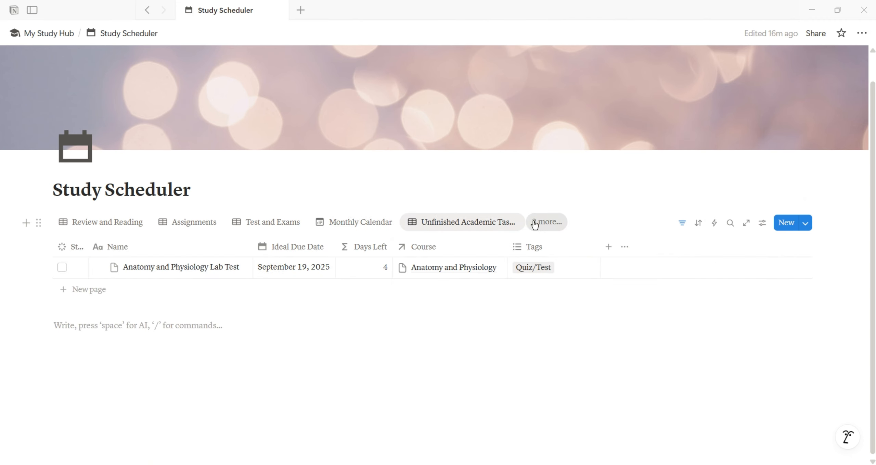
click(535, 223)
click(553, 369)
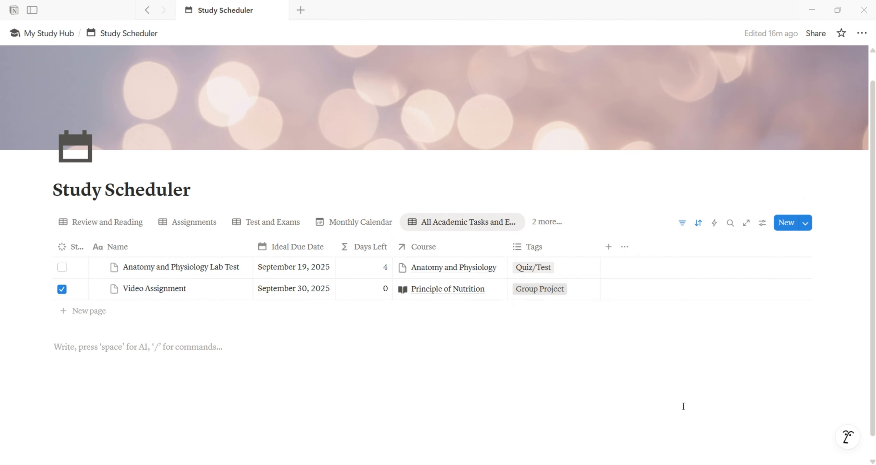
click(647, 386)
Step: Create a new page template for the Master Task List, open it as a full page and name it "New Tasks"
click(806, 223)
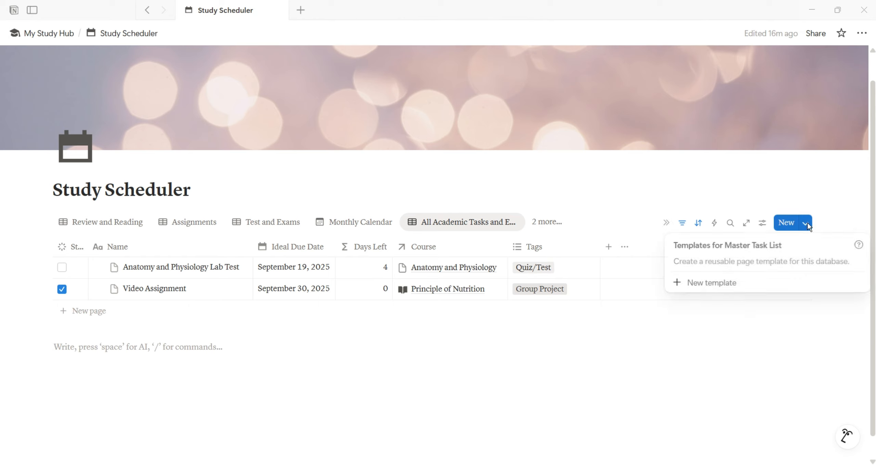
click(752, 283)
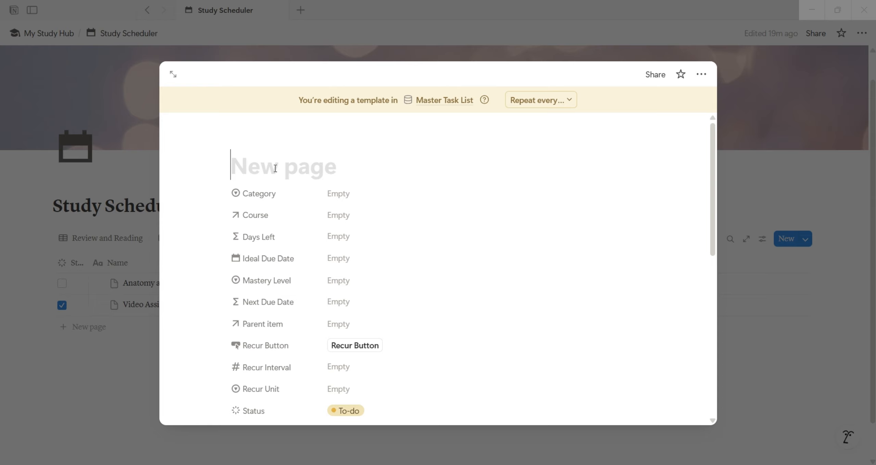
click(174, 74)
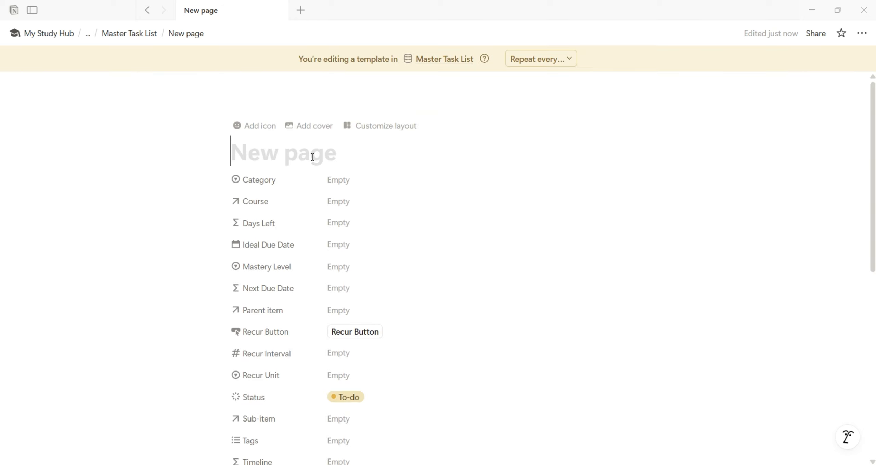
text(New Tasks)
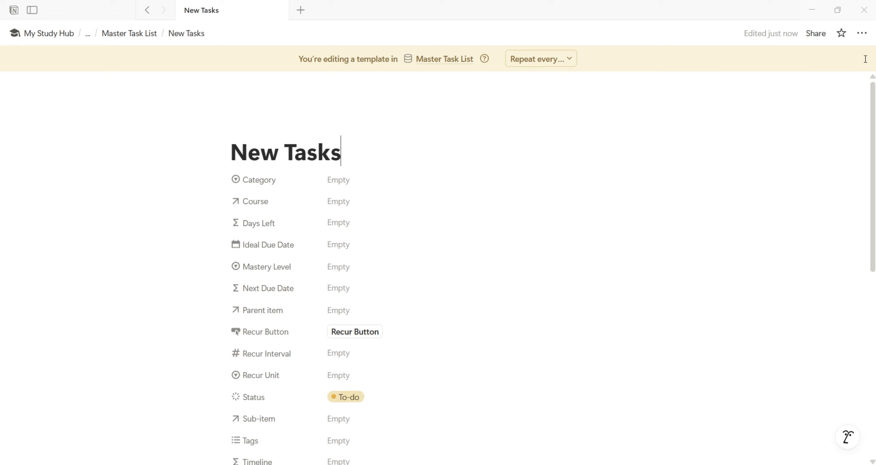
Step: Set the New Tasks template to the Serif font with small text and full width
click(862, 33)
click(792, 97)
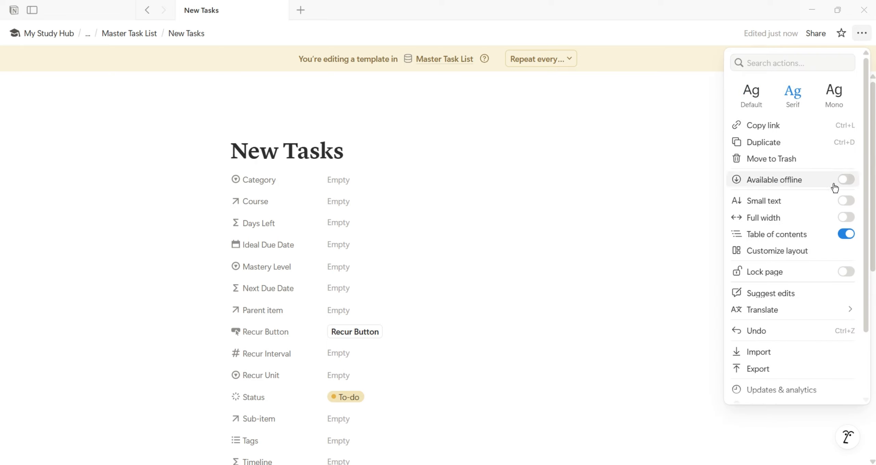
click(848, 201)
click(849, 217)
Step: Turn off page discussions in the Master Task List page layout and apply the layout to all pages
click(850, 251)
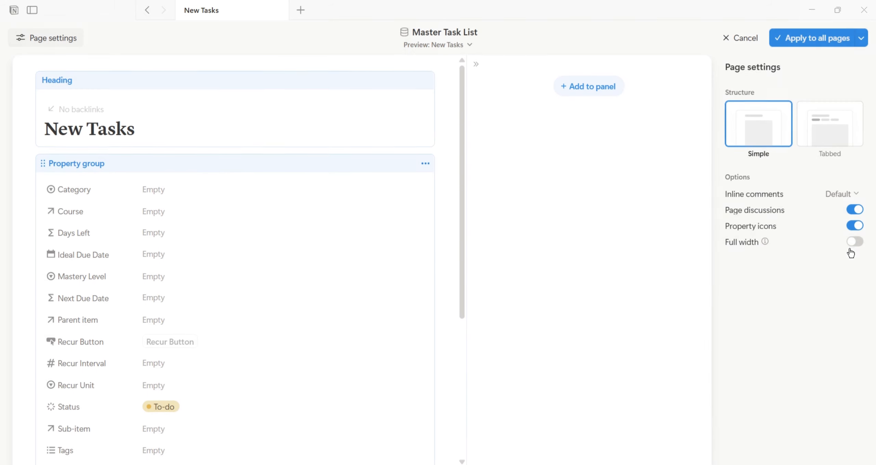
click(854, 211)
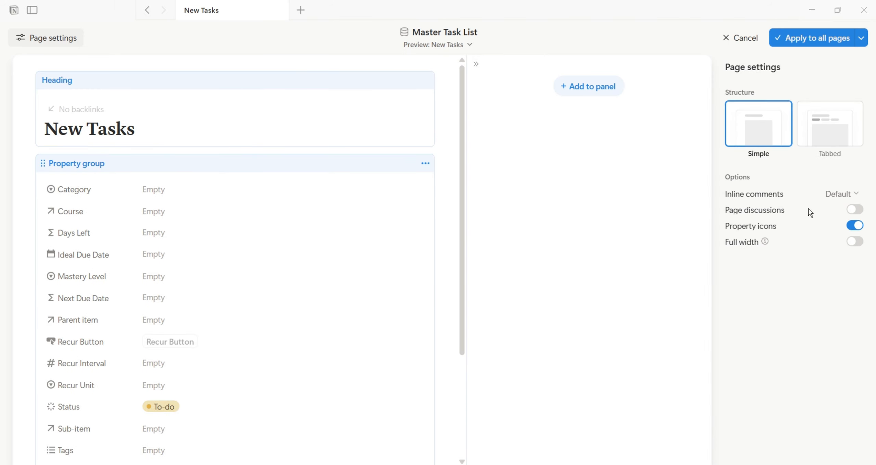
click(795, 37)
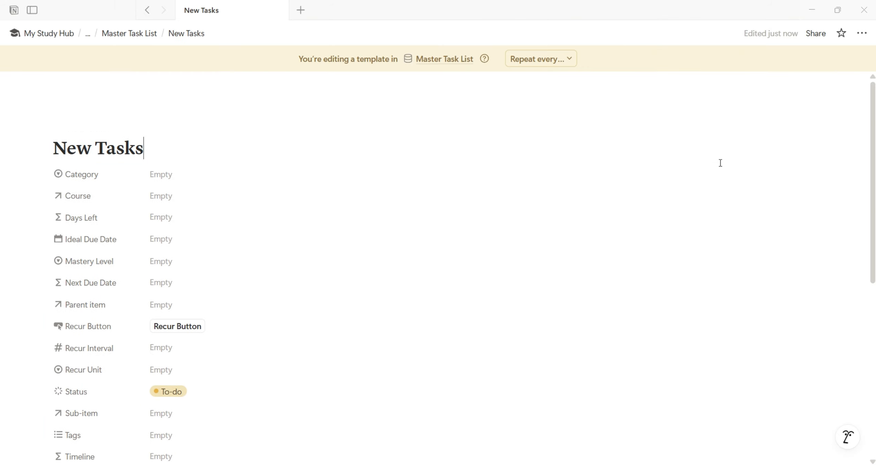
Step: Customize the template layout again and add a section named "Recurring" to its property group
click(862, 33)
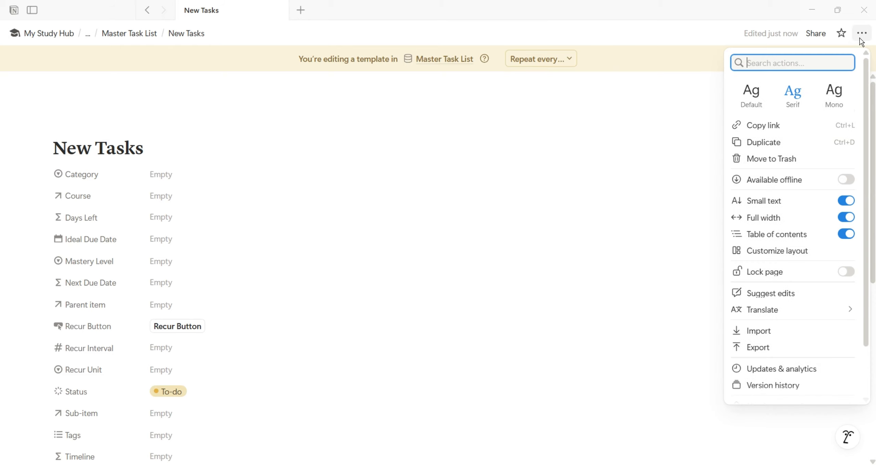
click(808, 251)
click(46, 166)
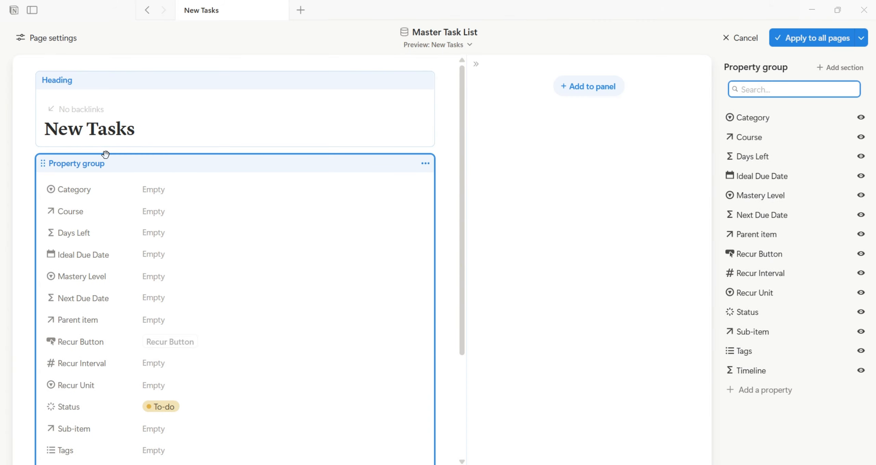
click(822, 69)
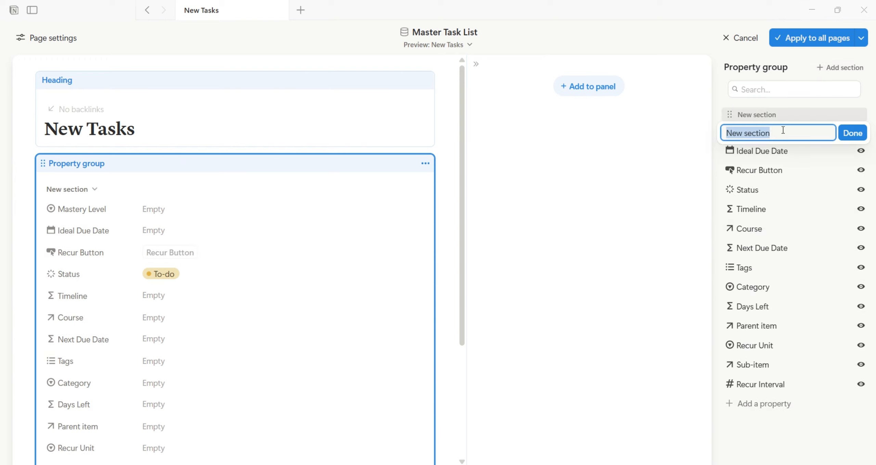
text(Recurring)
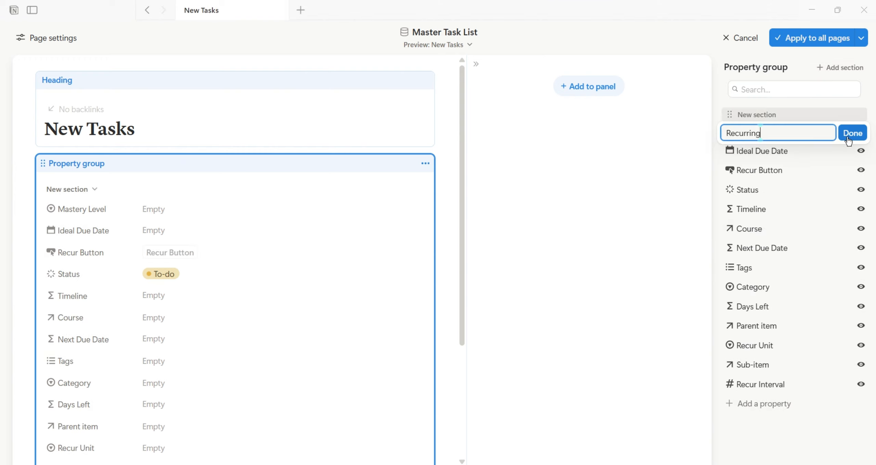
click(849, 136)
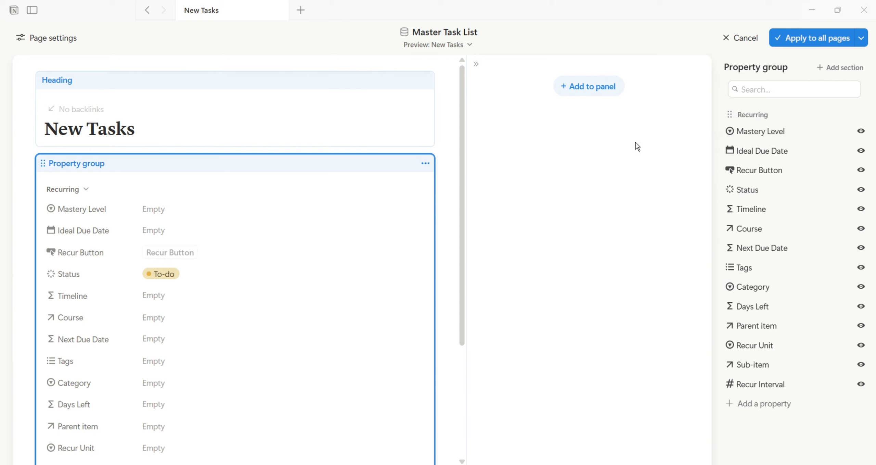
mouse_move(467, 195)
mouse_down()
mouse_move(464, 378)
mouse_move(467, 205)
mouse_up()
Step: Add a property group section named "Review" and move the Mastery Level property into it
click(848, 69)
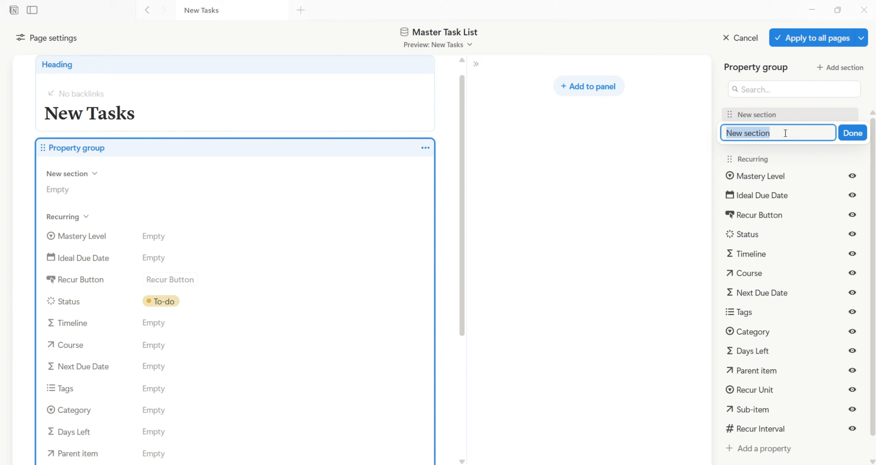
text(Review)
key(Return)
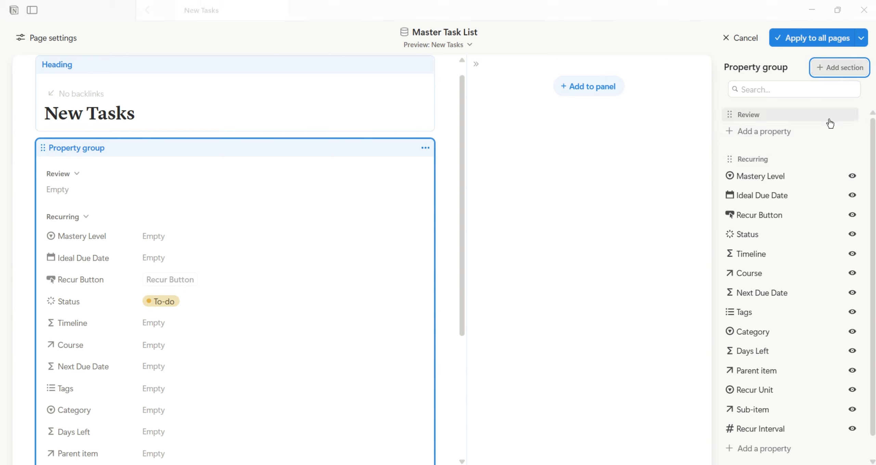
drag(846, 181, 732, 150)
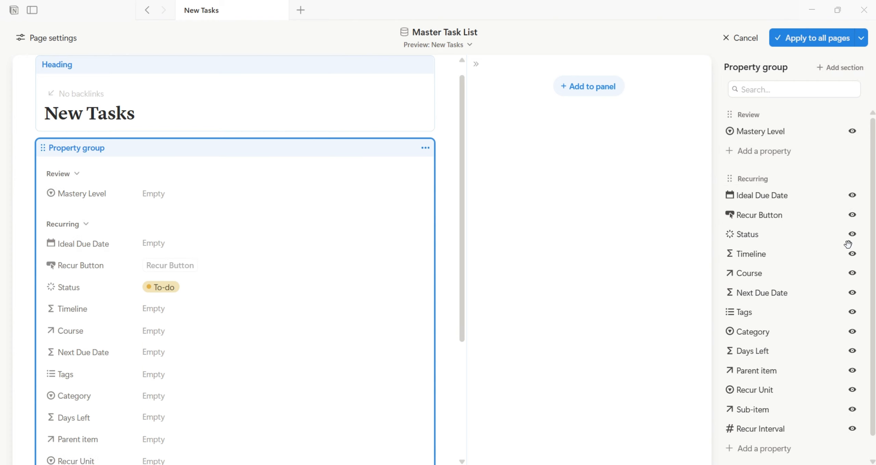
Step: Add a property group section named "Major Properties" and move the Ideal Due Date property into it
click(843, 67)
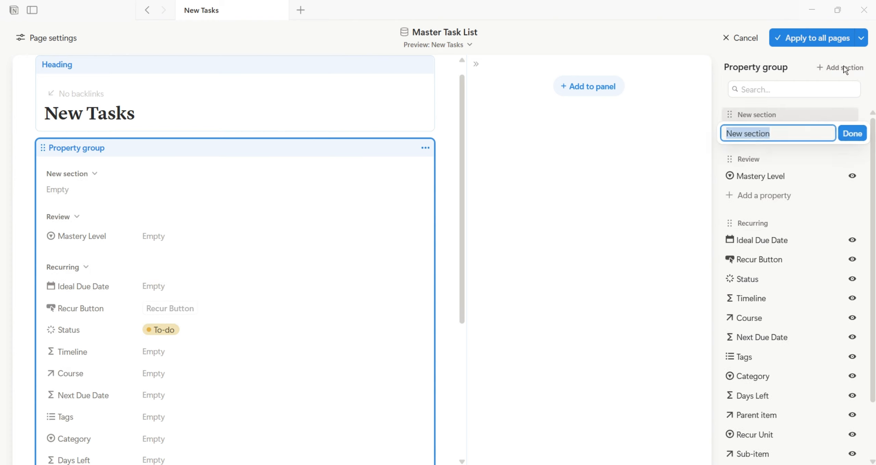
text(Major)
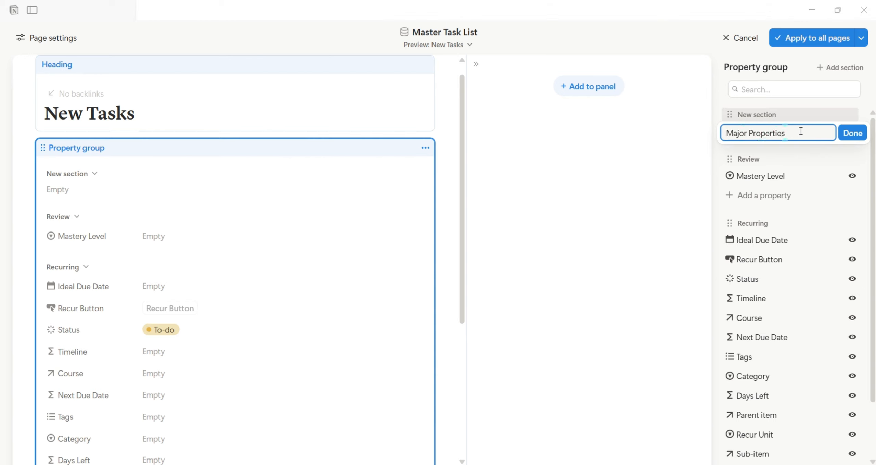
text( Properties)
click(852, 135)
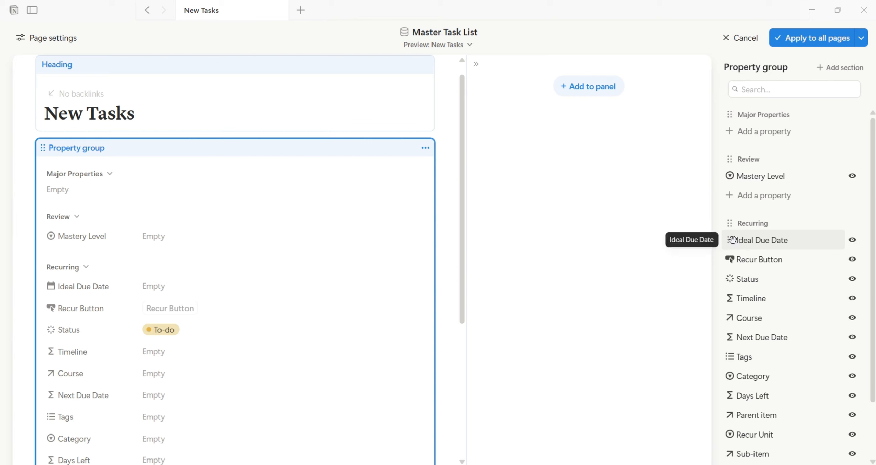
drag(733, 240, 731, 133)
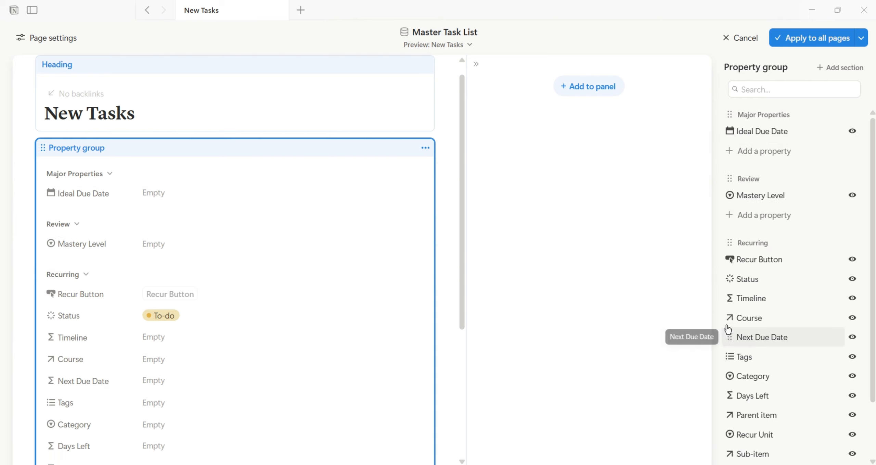
Step: Move the Category, Tags, Timeline and Status properties into the Major Properties section, with Status first
scroll(874, 244, down, 2)
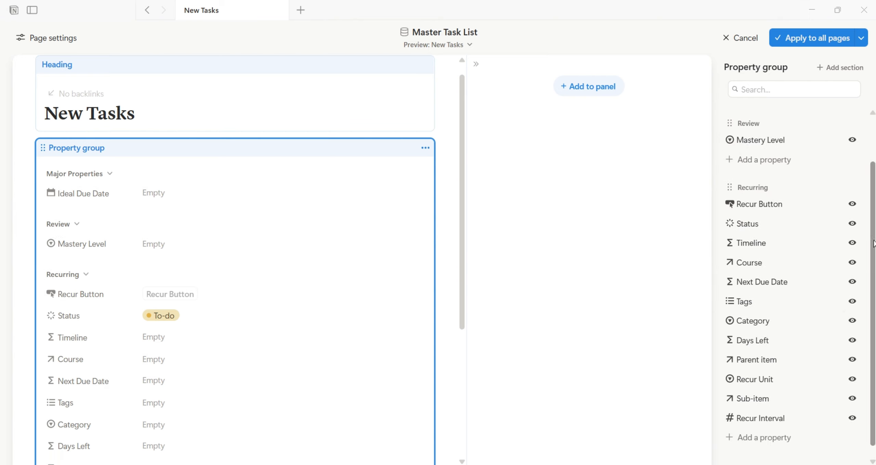
drag(874, 243, 873, 214)
drag(729, 358, 735, 132)
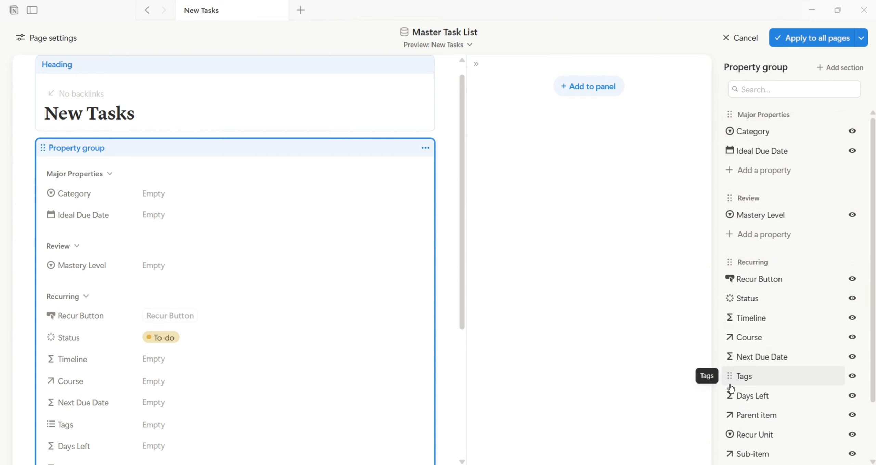
drag(731, 388, 732, 150)
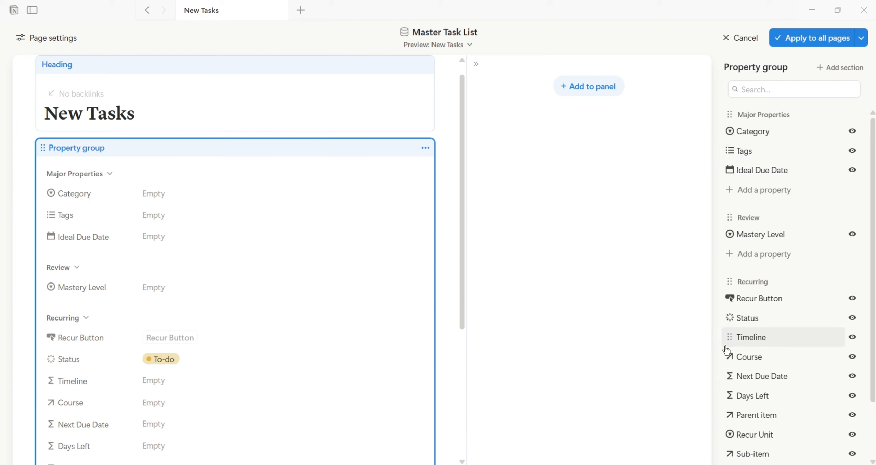
drag(727, 347, 742, 208)
drag(730, 346, 739, 143)
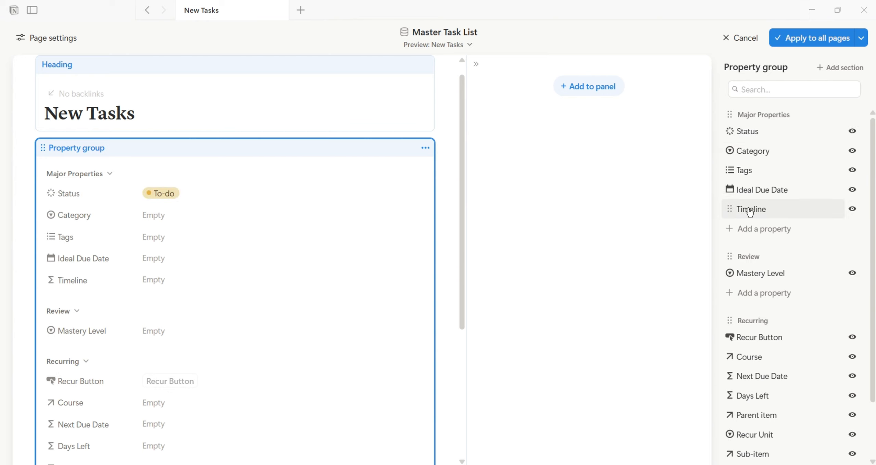
Step: Move Days Left, Parent item, Sub-item and Course into Major Properties, placing Course after Tags and Days Left before Timeline
scroll(869, 190, down, 3)
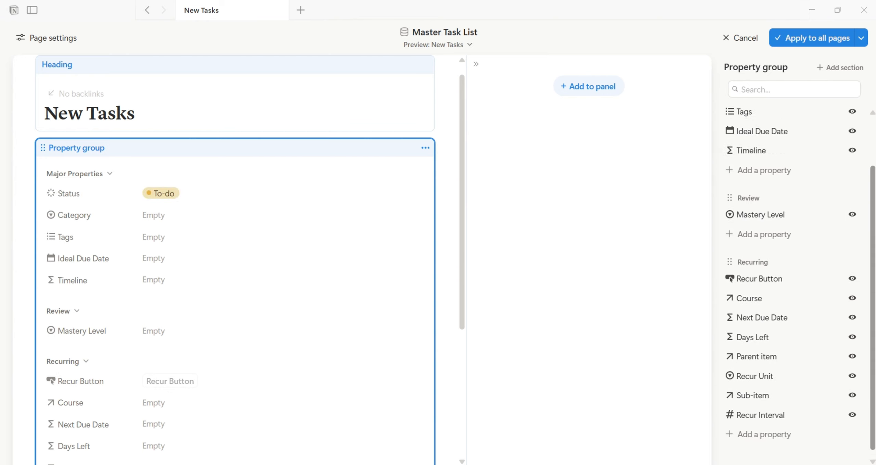
drag(745, 195, 826, 211)
scroll(833, 352, down, 2)
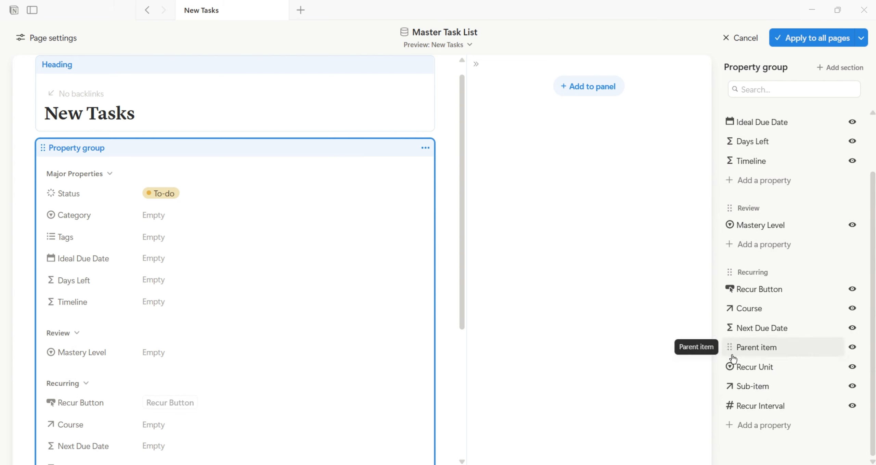
drag(729, 347, 817, 225)
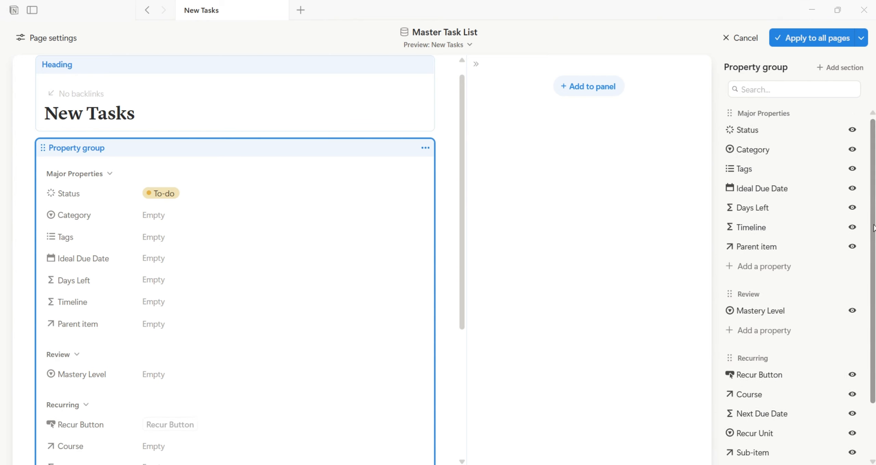
scroll(793, 372, down, 2)
drag(739, 386, 740, 205)
drag(742, 347, 745, 192)
scroll(875, 195, down, 2)
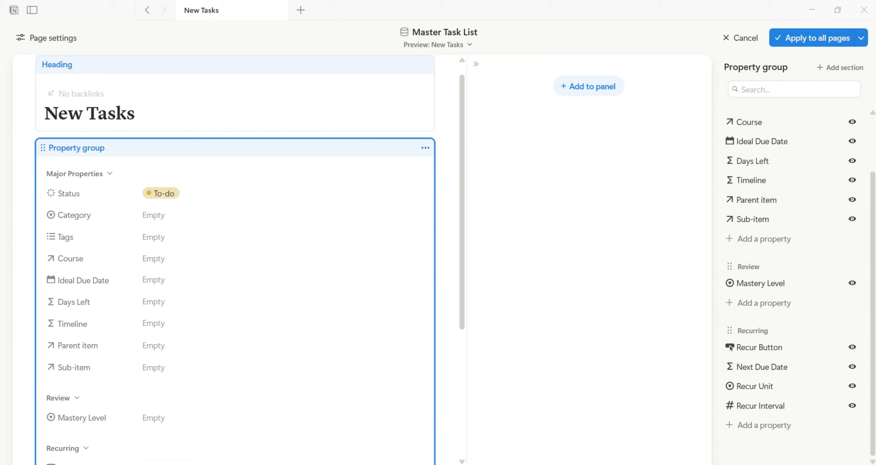
Step: Reorder the Recurring section's properties as Recur Interval, Recur Unit, Next Due Date and Recur Button
drag(728, 365, 732, 425)
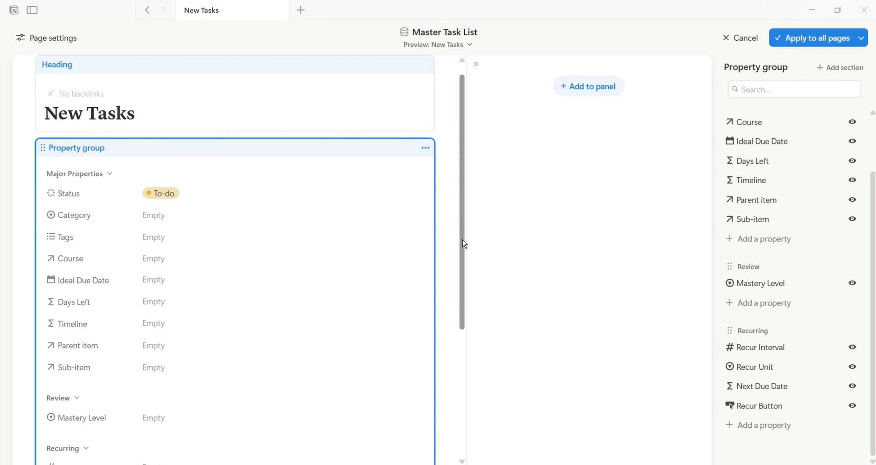
drag(463, 240, 476, 204)
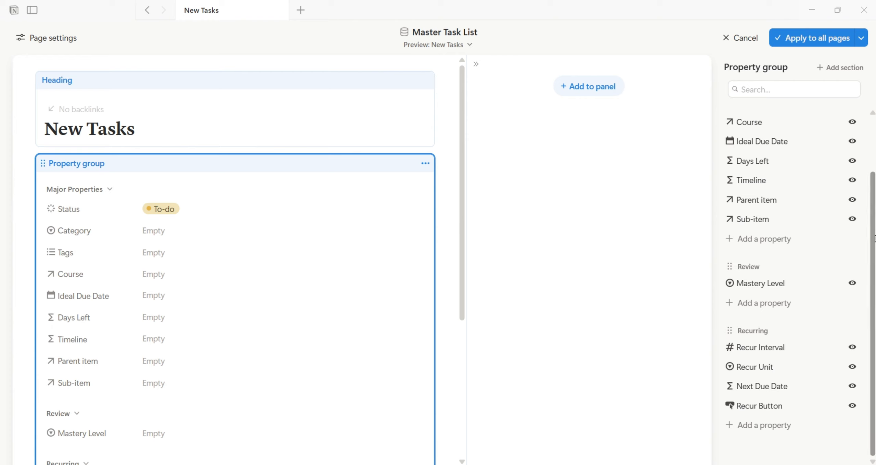
drag(873, 236, 873, 168)
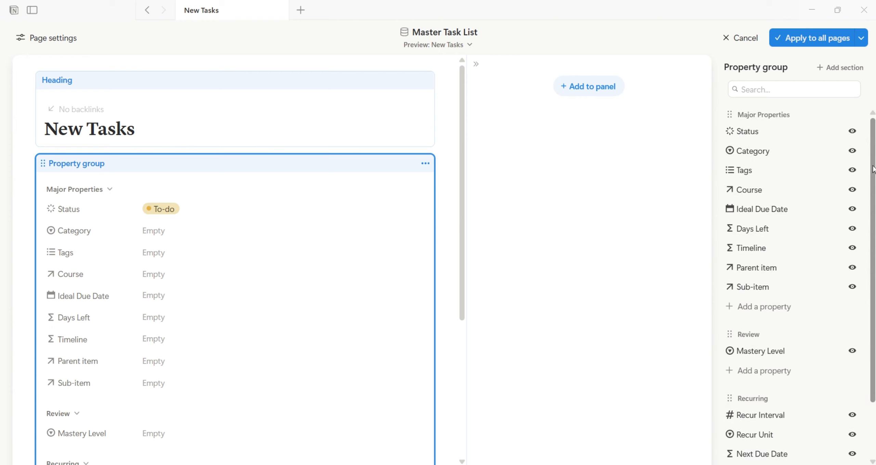
Step: Add a property group section named "Academic" and place it between Major Properties and Review
click(845, 68)
text(Academic)
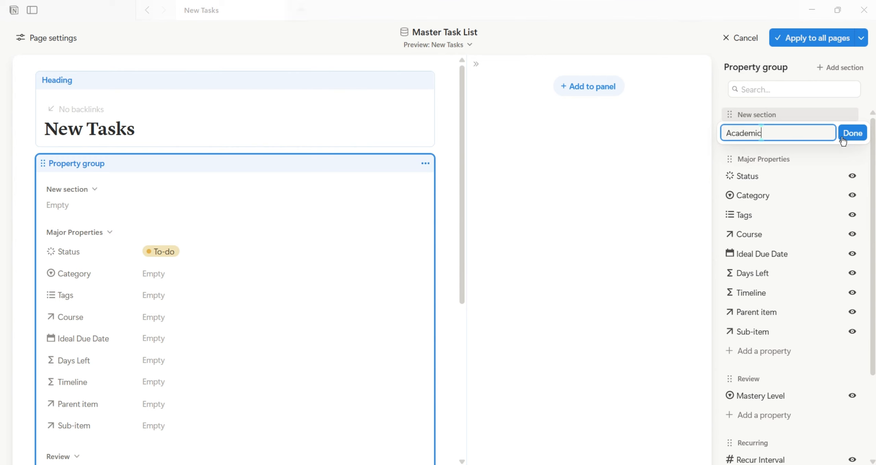
click(843, 137)
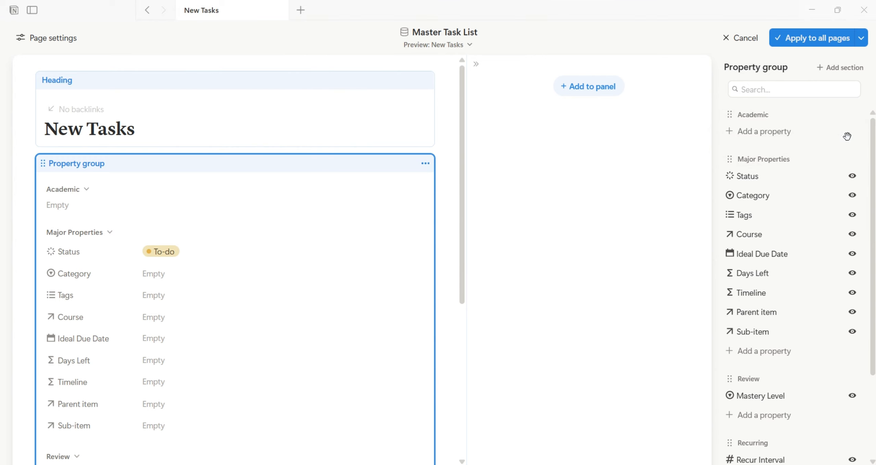
drag(729, 114, 729, 361)
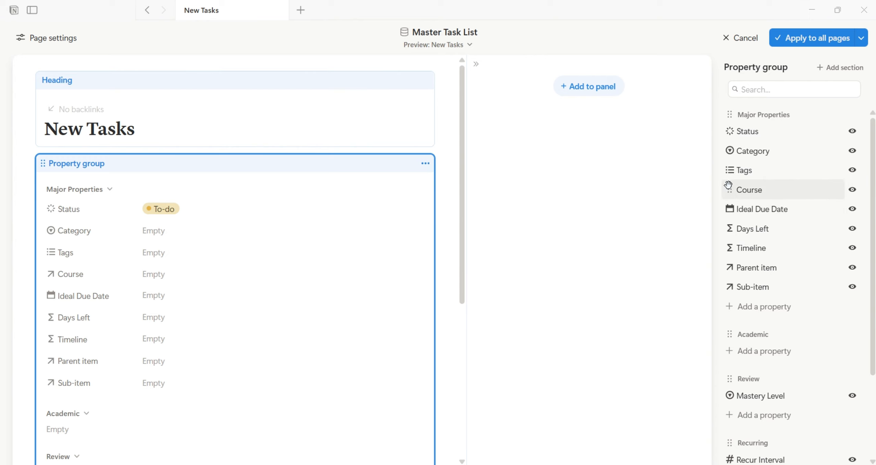
Step: Move the Course property into the Academic section and apply the layout to all pages
drag(729, 190, 731, 334)
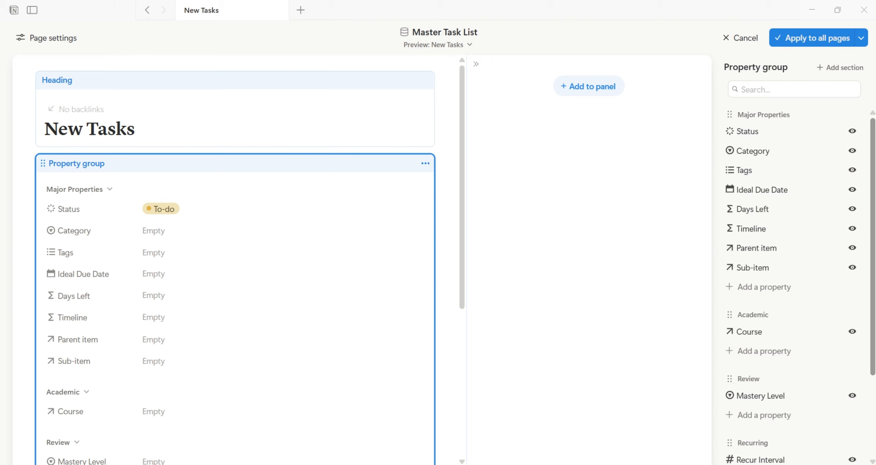
click(817, 39)
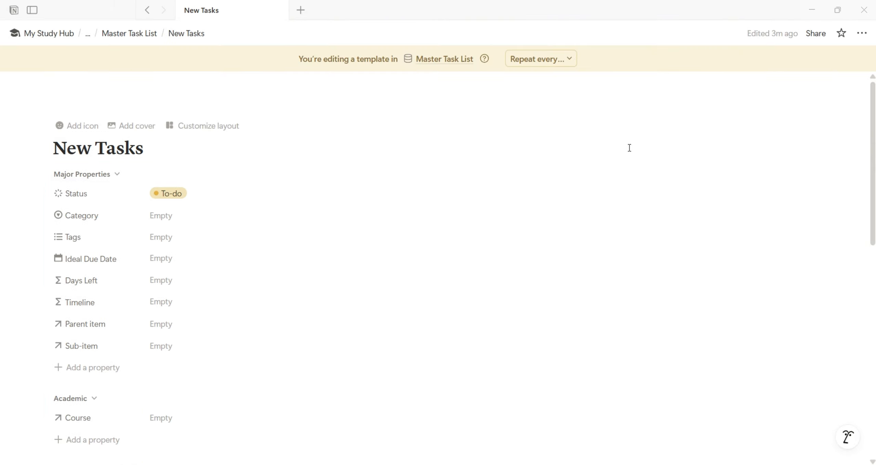
mouse_move(874, 148)
mouse_down()
mouse_move(873, 290)
mouse_move(874, 145)
mouse_up()
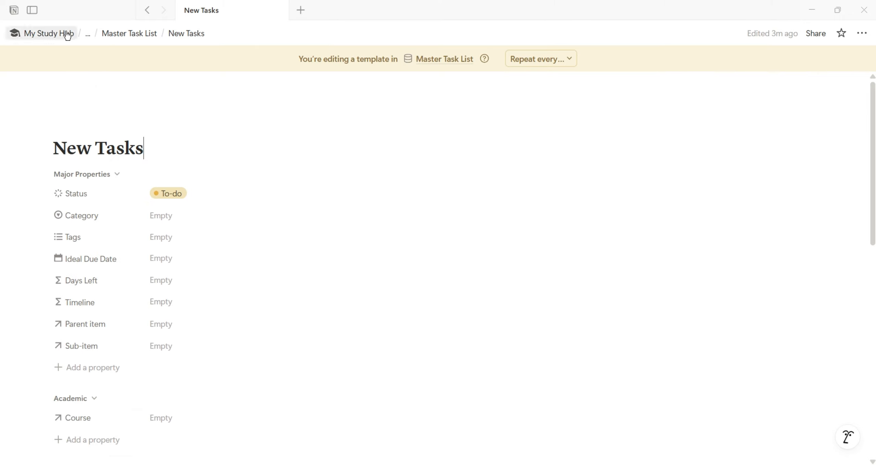
Step: Open the New Tasks template for editing from the Study Scheduler's template list and expand it to a full page
click(89, 35)
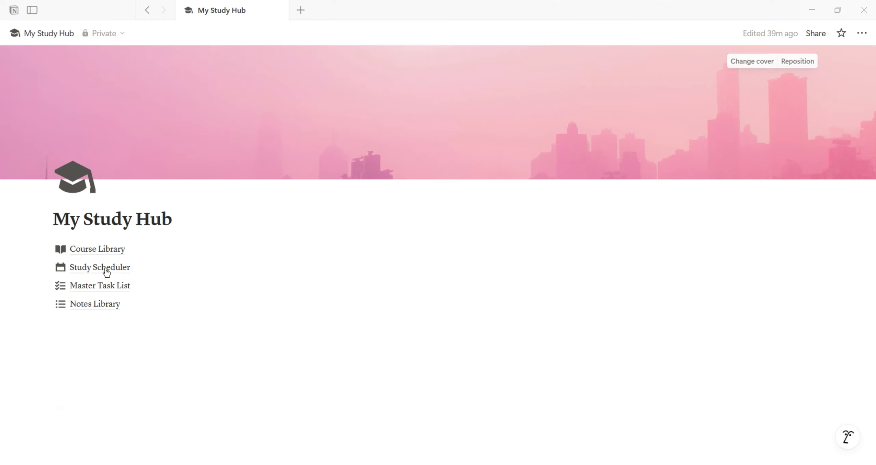
click(106, 270)
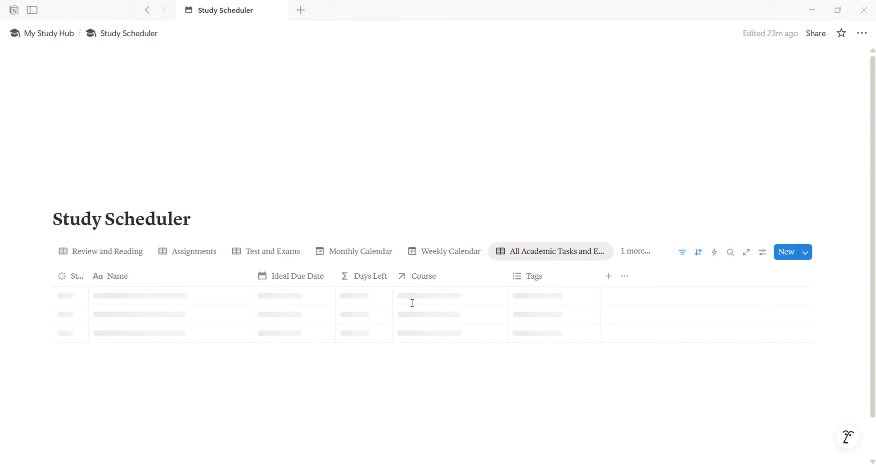
click(806, 253)
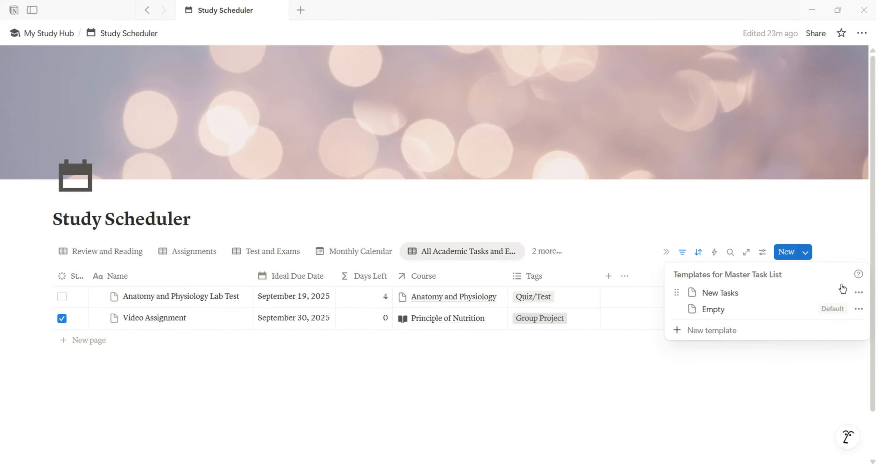
click(859, 293)
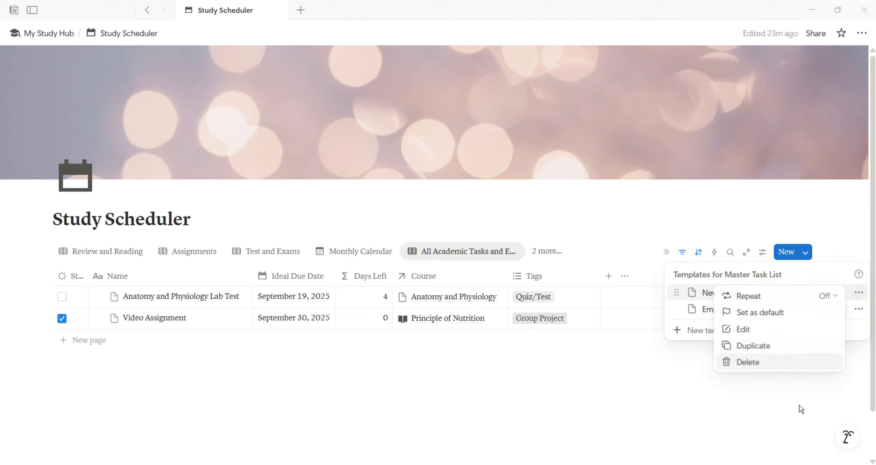
click(800, 404)
click(859, 292)
click(783, 327)
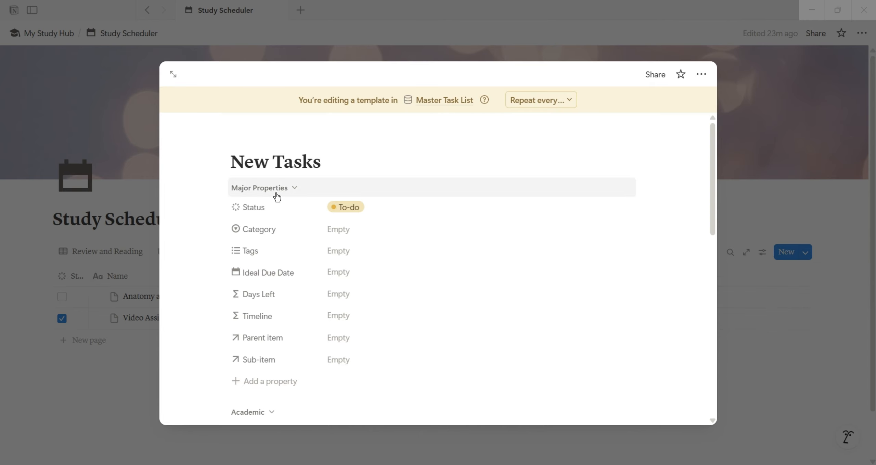
click(174, 73)
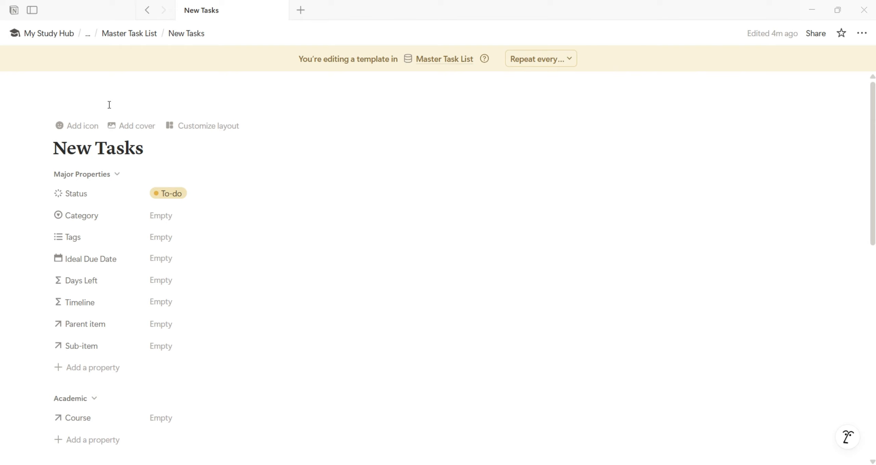
Step: Give the New Tasks template a pushpin icon, searching the icon set for "pin"
click(82, 126)
click(77, 147)
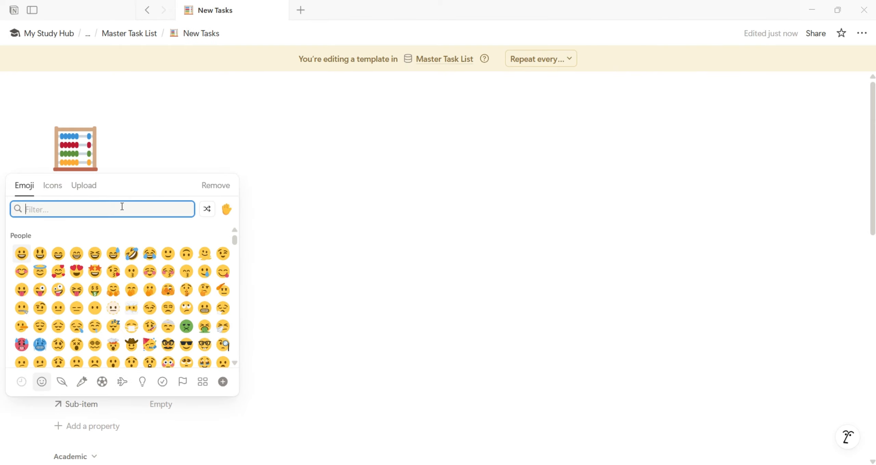
text(pin)
click(55, 186)
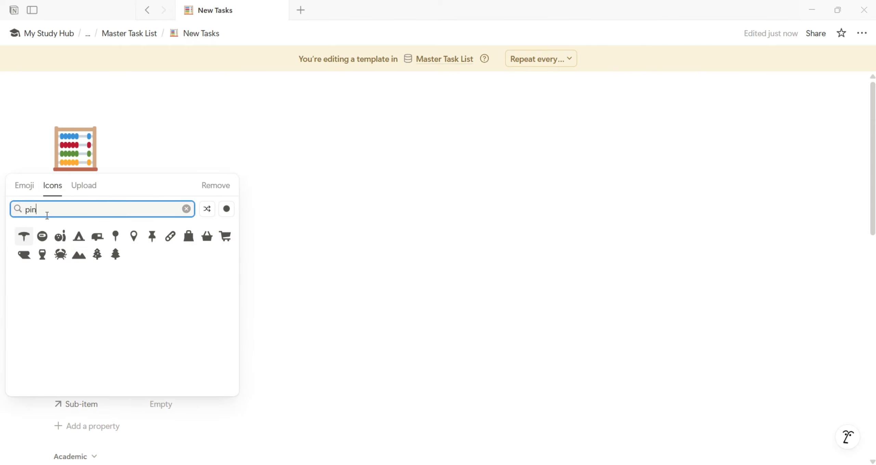
click(152, 236)
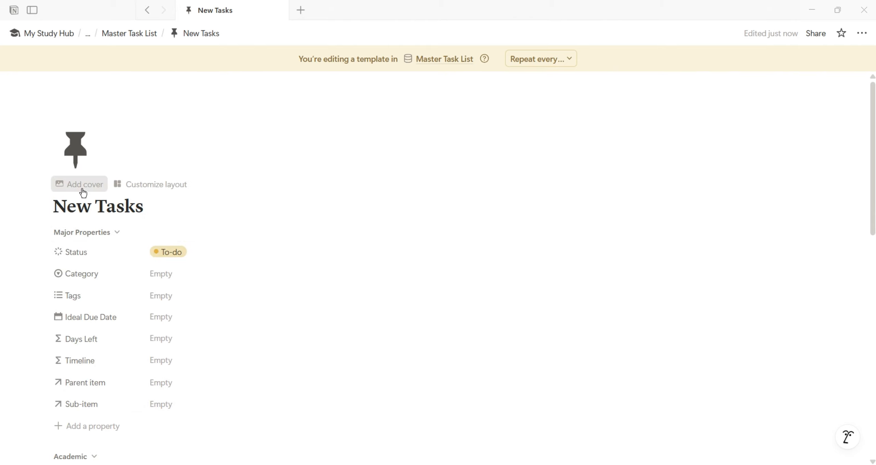
Step: Add a cover to the New Tasks template using a pale pink gradient image from an Unsplash search for "pink"
click(737, 89)
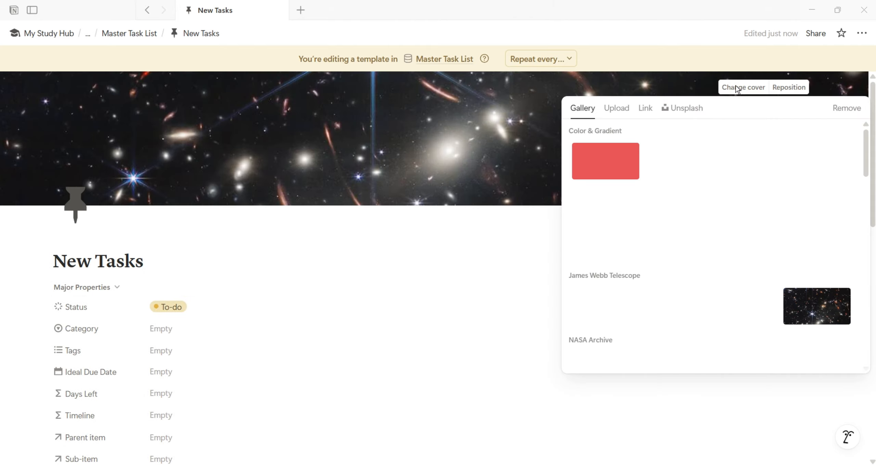
click(674, 109)
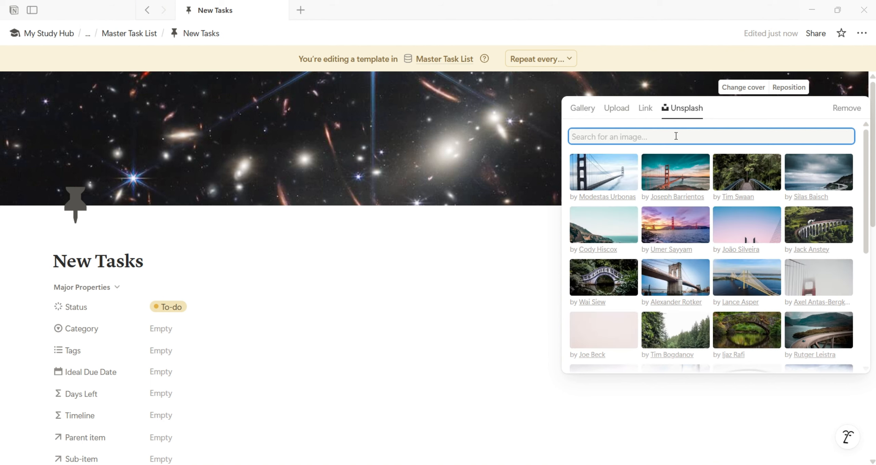
text(pink)
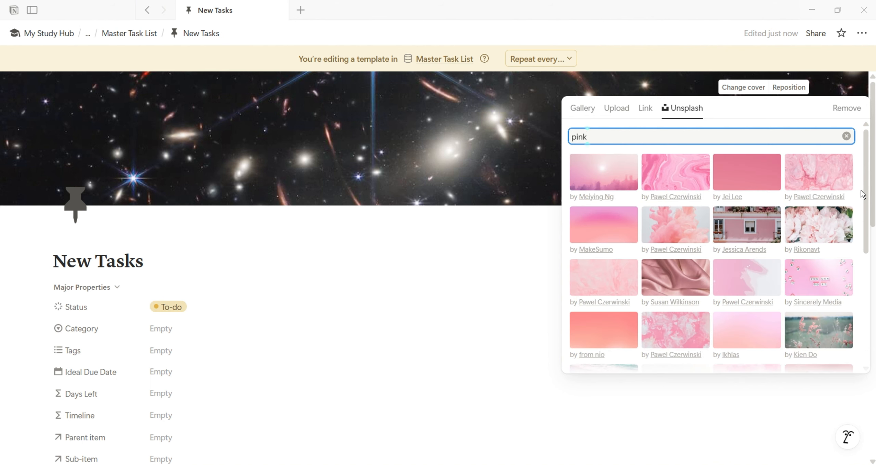
drag(862, 193, 869, 313)
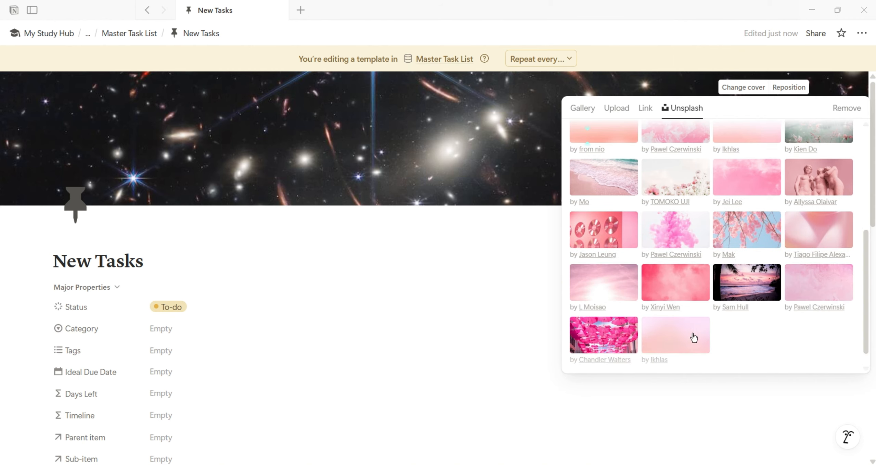
click(693, 338)
click(453, 271)
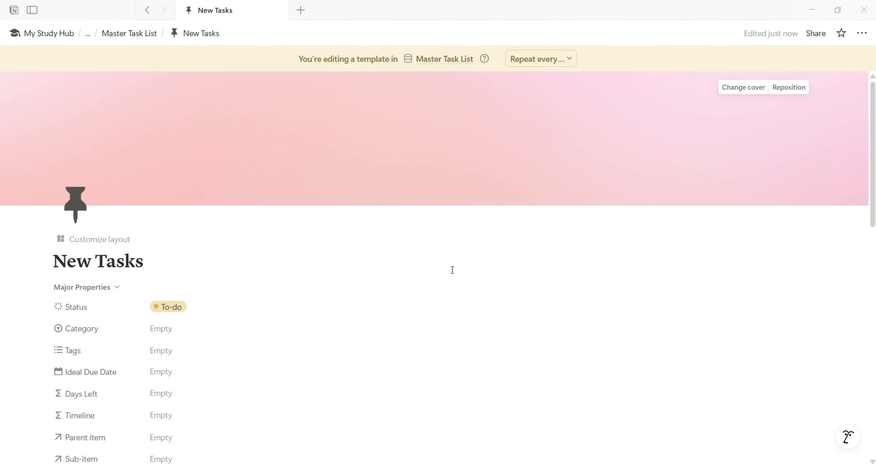
Step: Return to My Study Hub, show the sidebar and open the Master Task List page
click(68, 33)
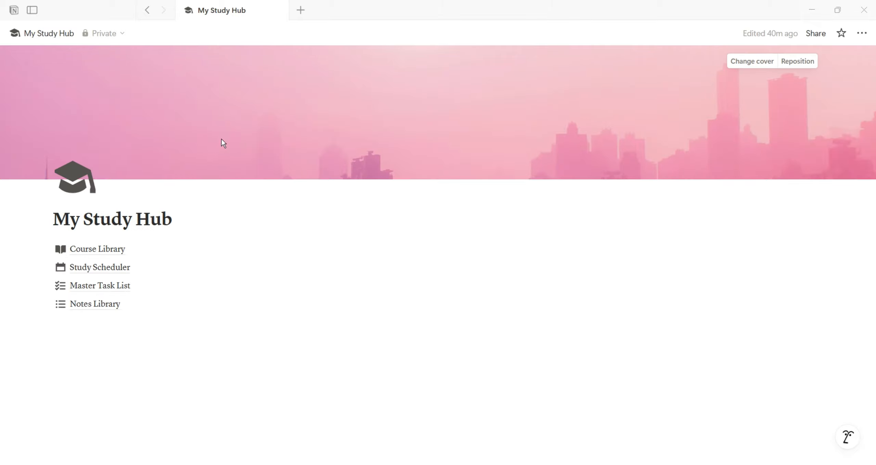
mouse_move(115, 286)
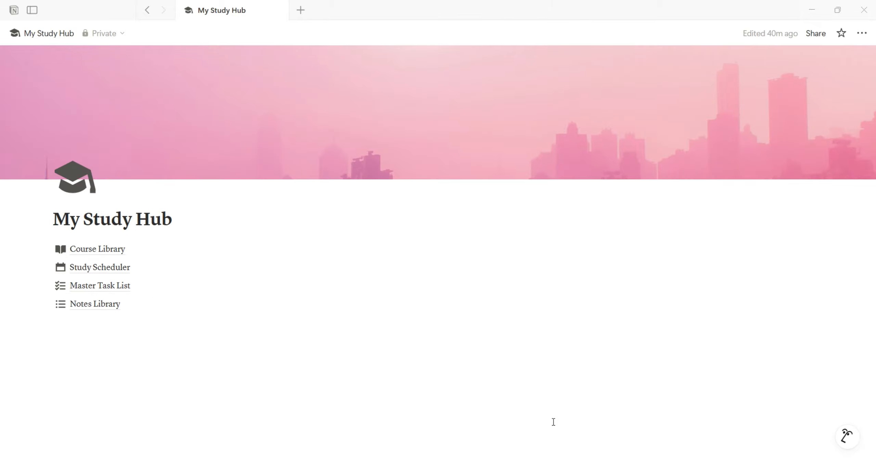
key(ctrl+backslash)
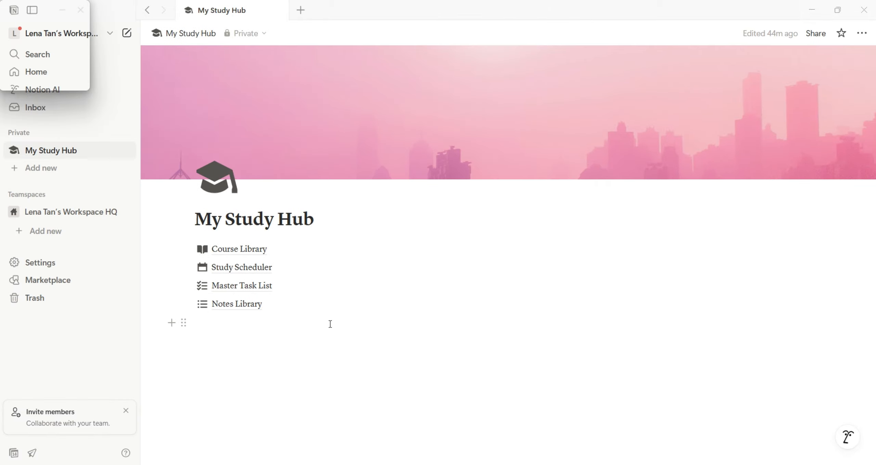
click(250, 293)
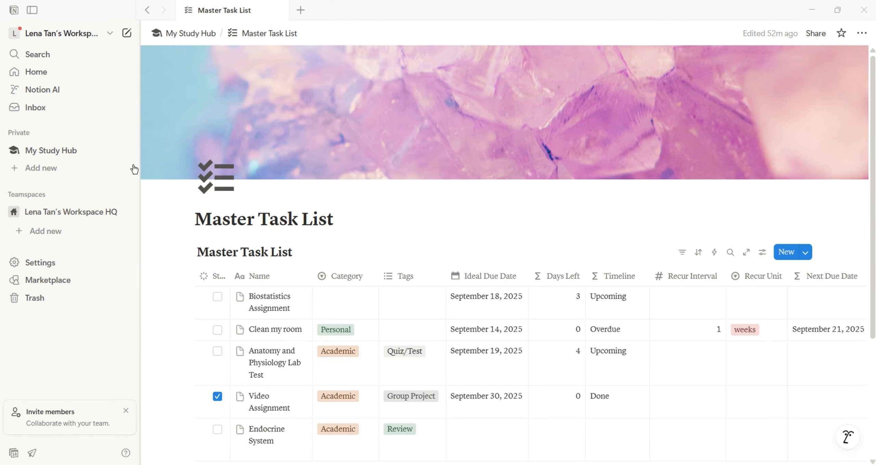
Step: Hide the sidebar and the database title above the Master Task List table
click(141, 174)
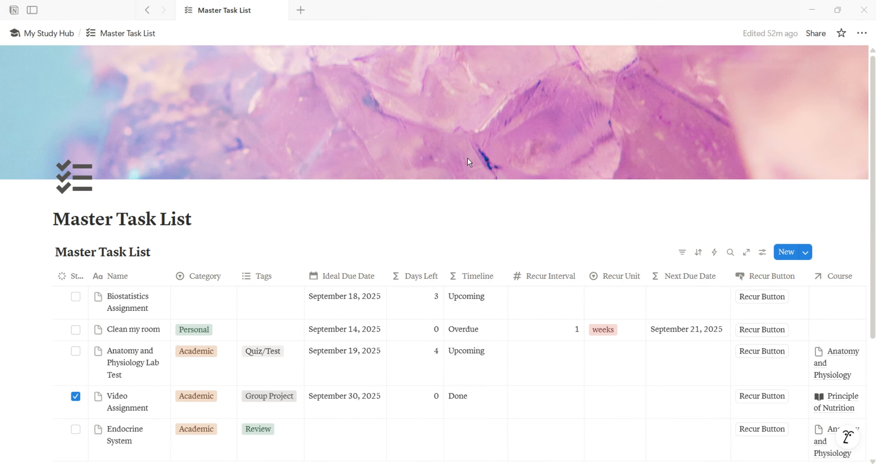
scroll(263, 160, down, 3)
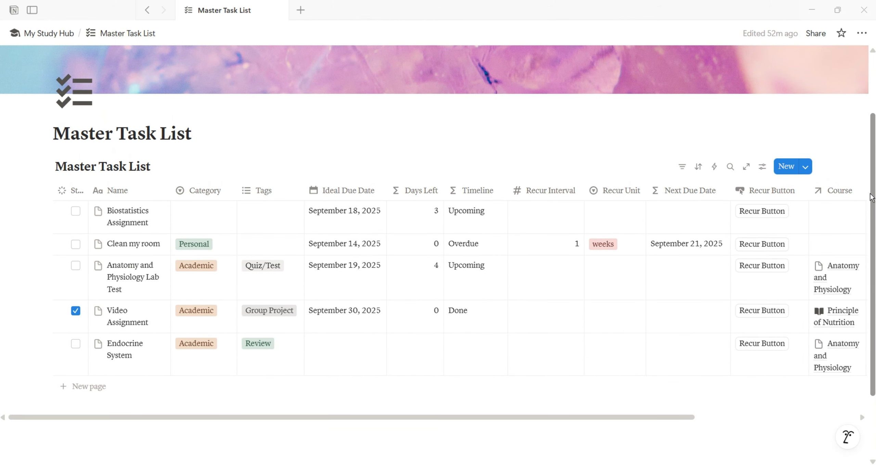
click(173, 170)
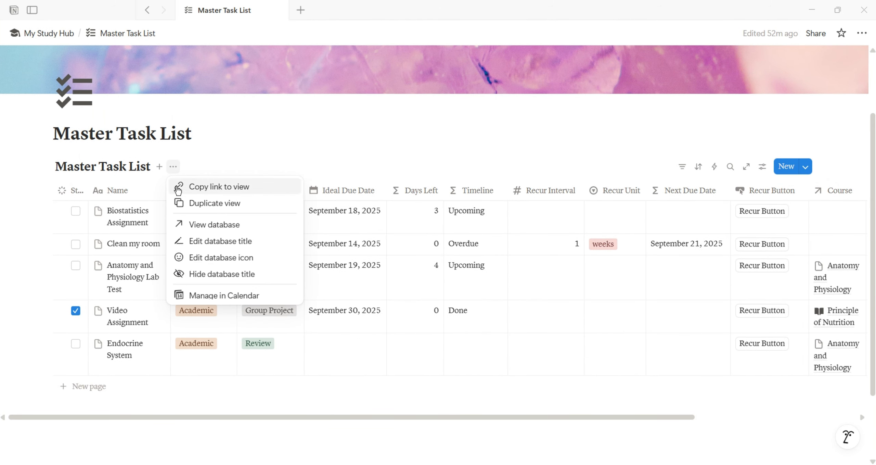
click(195, 275)
Step: Rename the Master Task List's table view as "Unfinished Tasks"
click(85, 167)
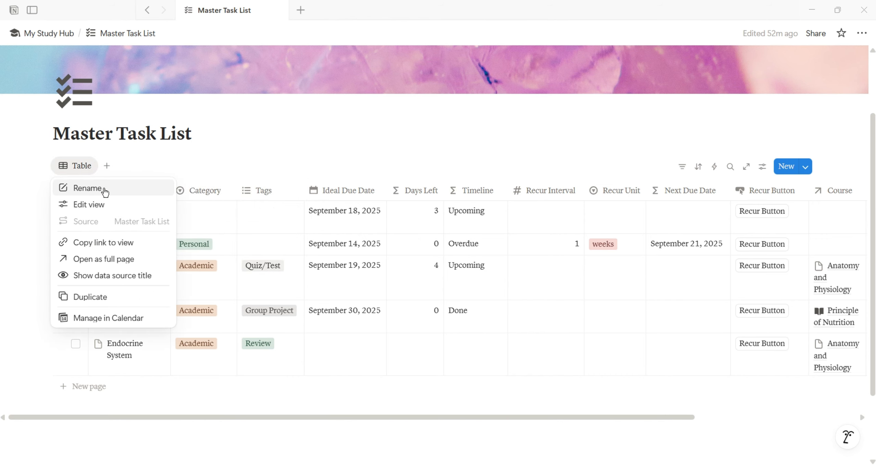
click(103, 188)
text(Unfinished Tasks)
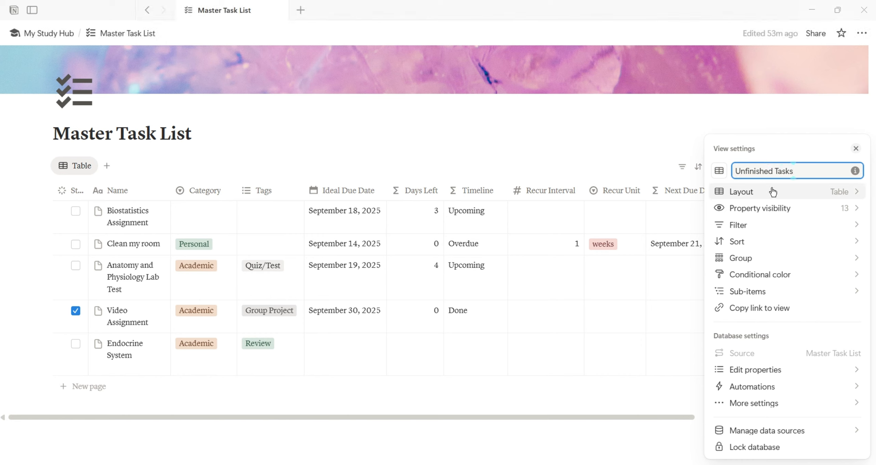
Step: Filter the Unfinished Tasks view to tasks whose Status is To-do or In progress
click(787, 226)
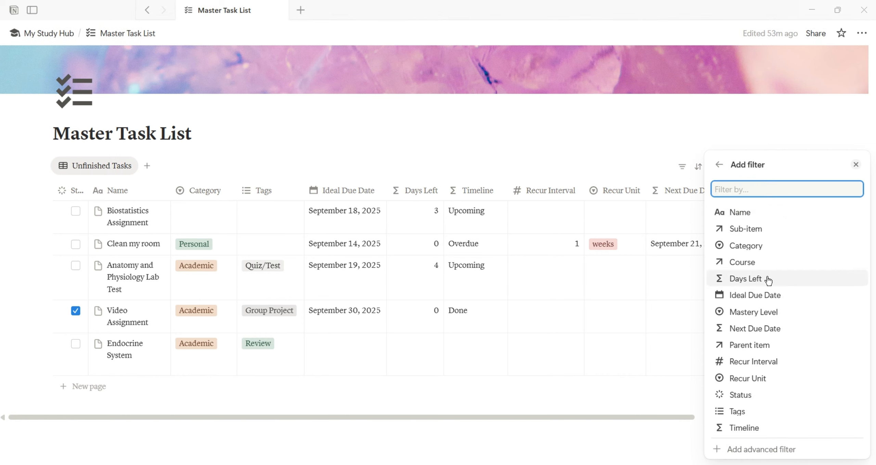
click(753, 395)
click(770, 212)
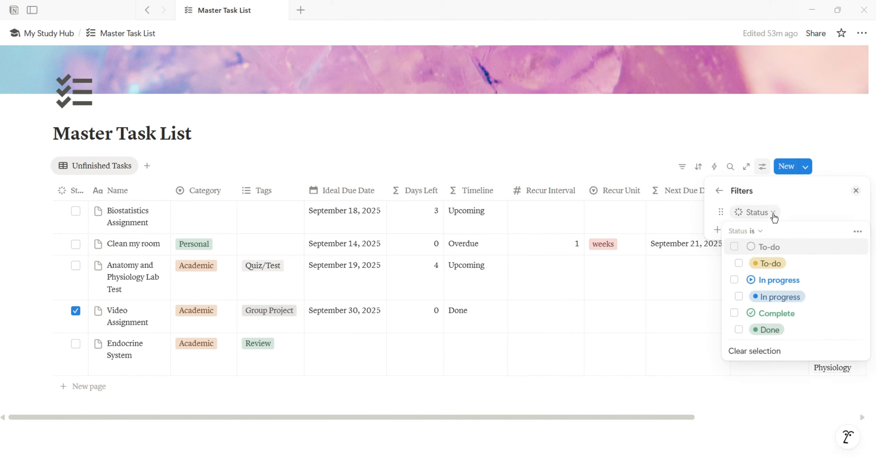
click(734, 246)
click(735, 280)
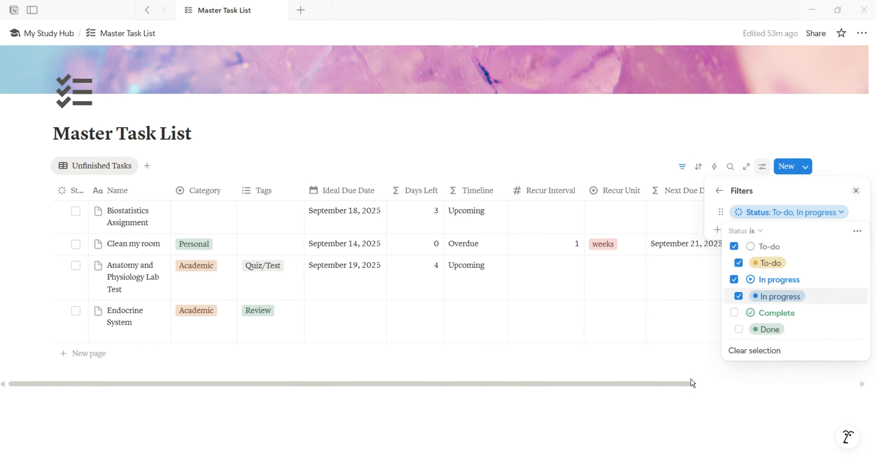
click(689, 421)
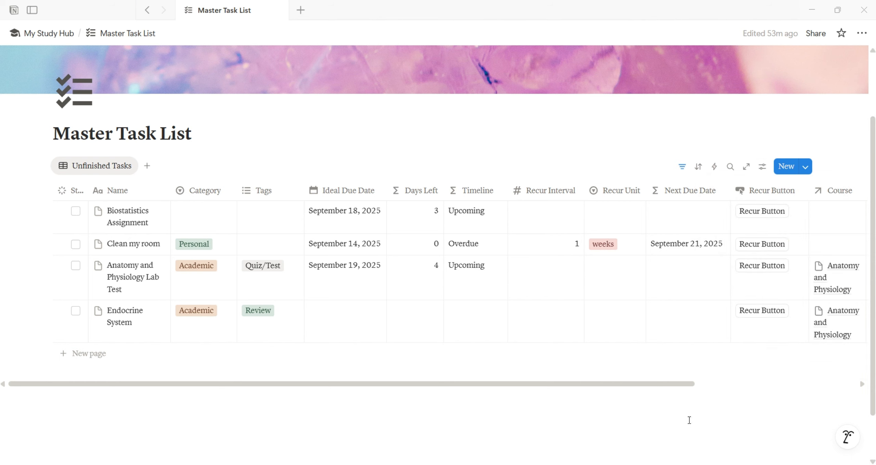
Step: Add a Tags filter to the Unfinished Tasks view that excludes Reading and Review
click(682, 167)
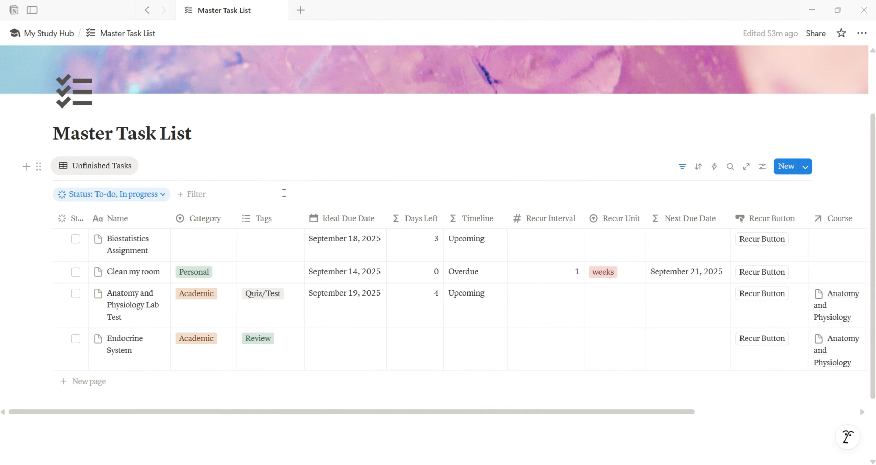
click(192, 194)
click(219, 413)
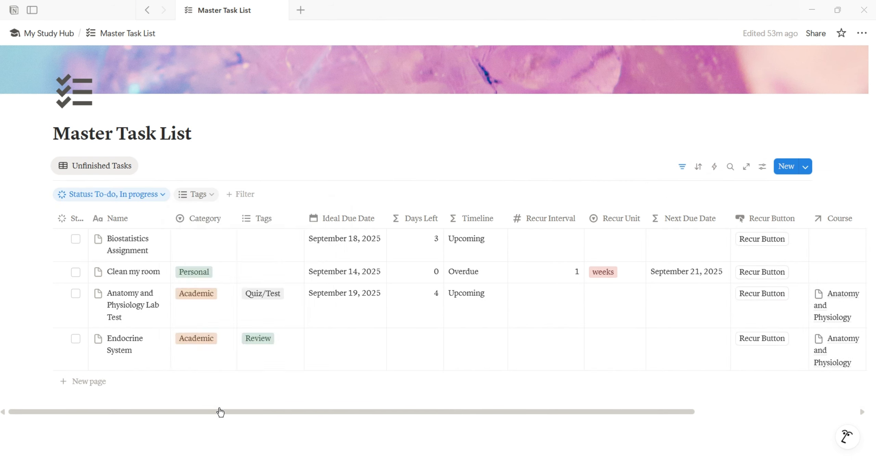
click(225, 215)
click(226, 246)
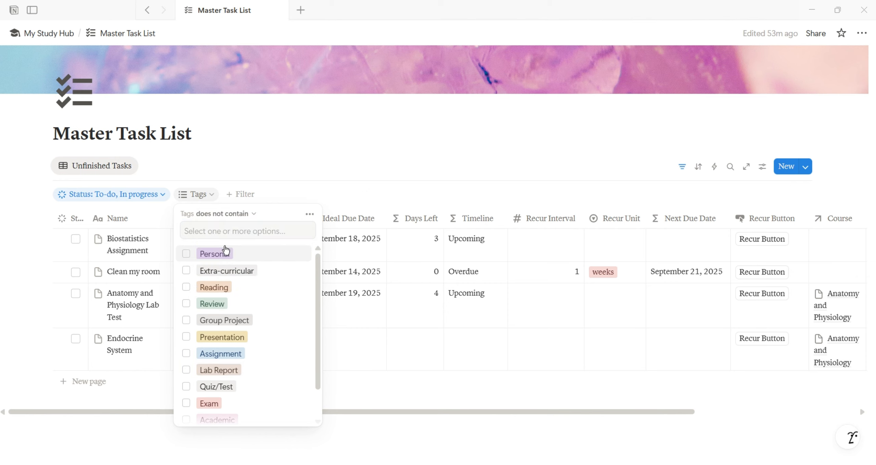
click(245, 294)
click(246, 303)
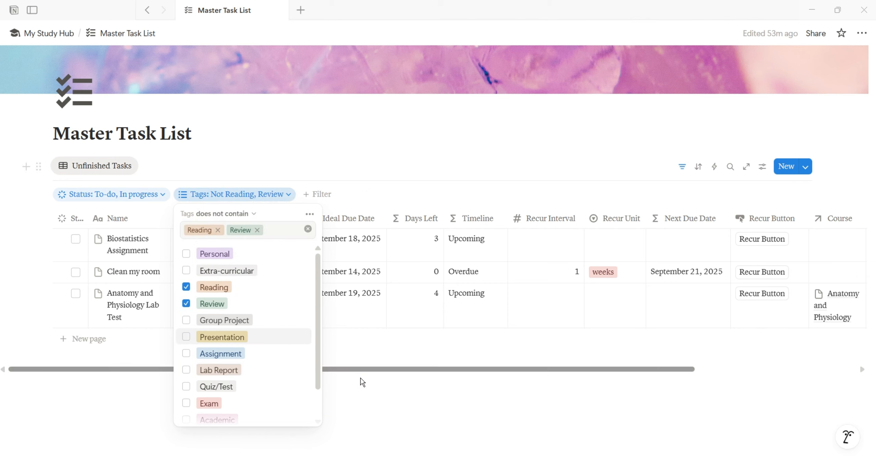
click(373, 407)
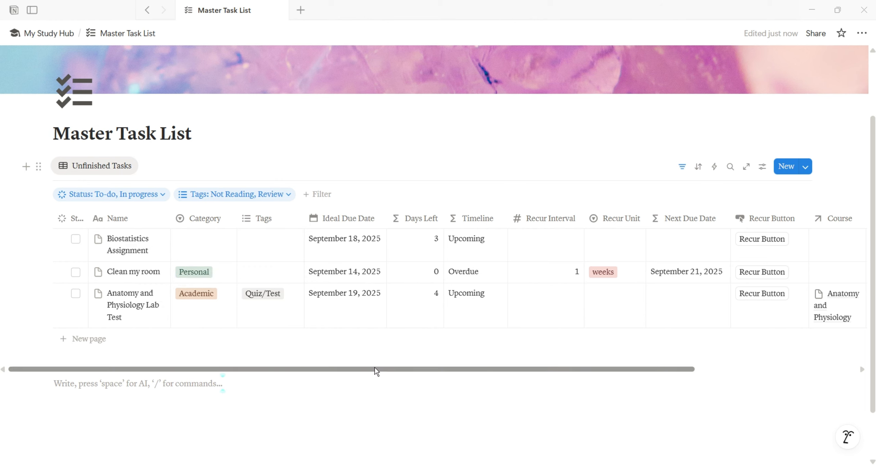
Step: Hide the Mastery Level property in the Unfinished Tasks view
drag(375, 369, 617, 375)
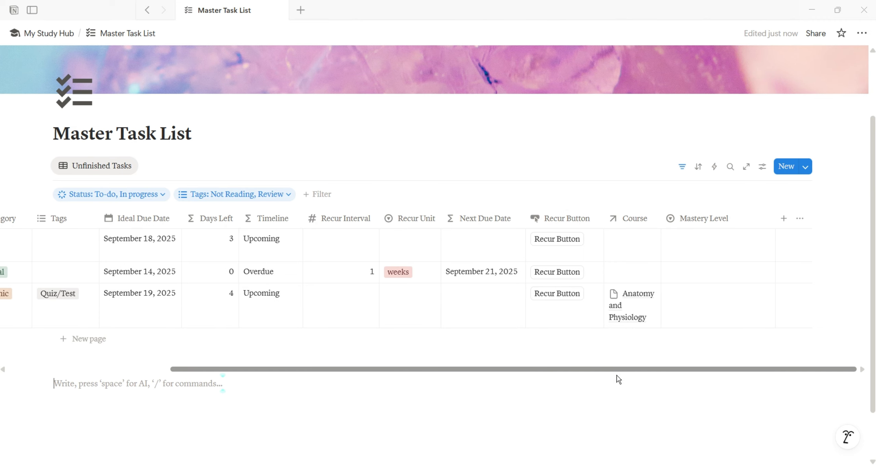
click(722, 219)
click(715, 363)
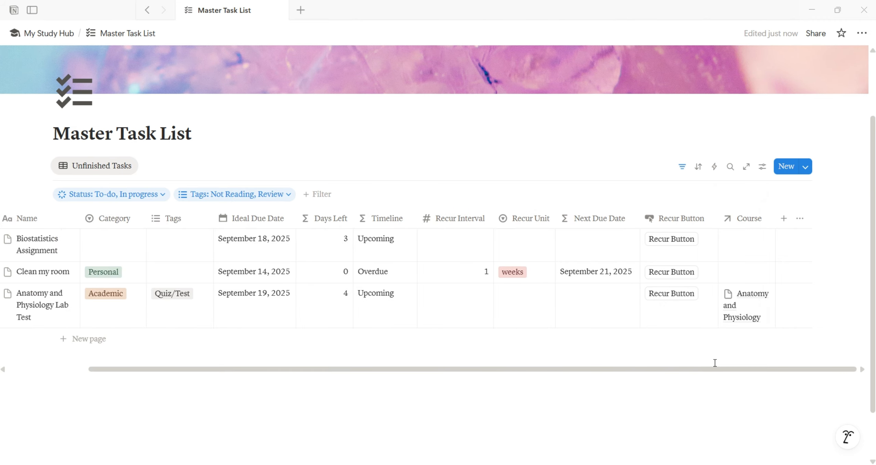
drag(712, 370, 602, 372)
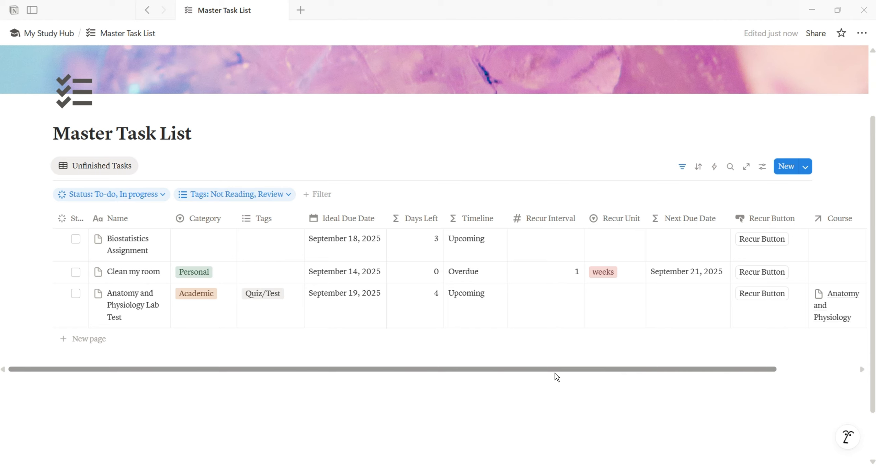
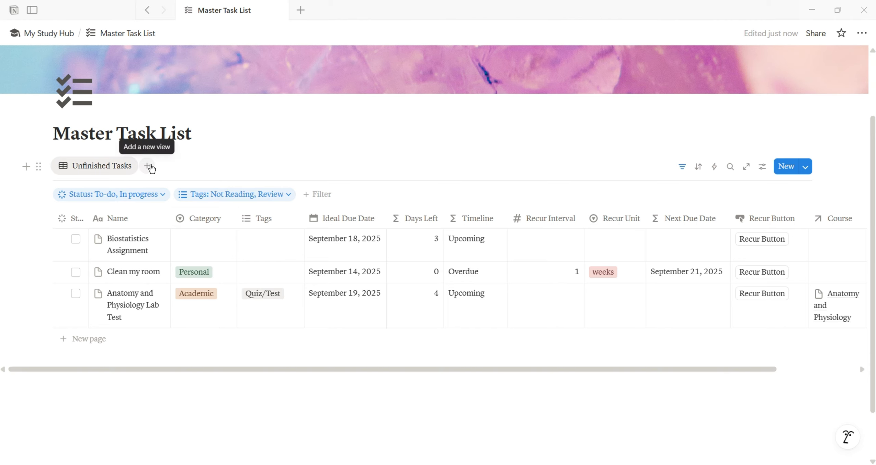
Step: Add a table view named "Academic Tasks" with page icons hidden and all columns wrapped
click(147, 166)
click(175, 215)
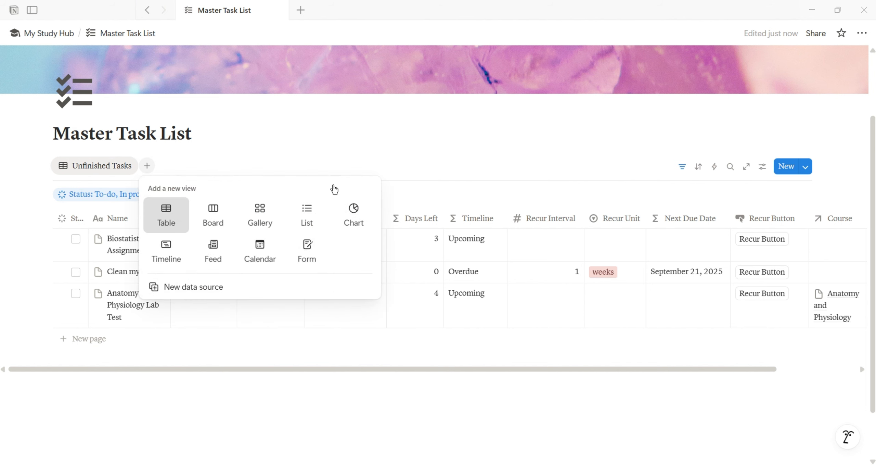
text(Academic Tasks)
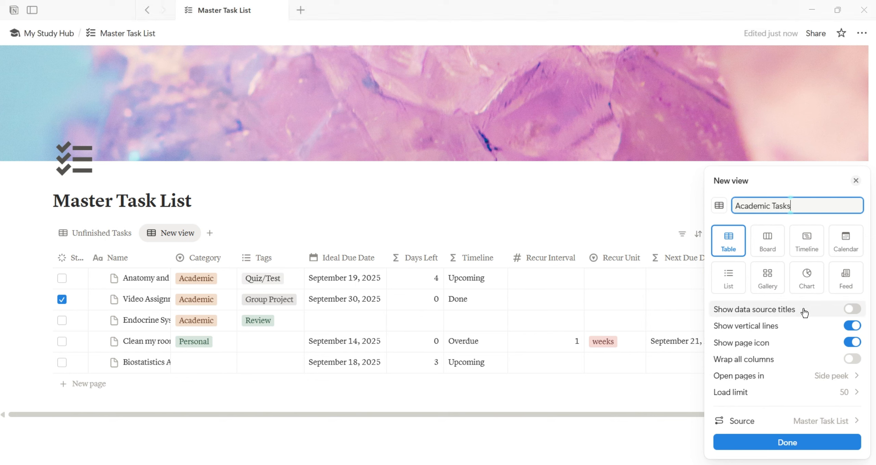
click(853, 341)
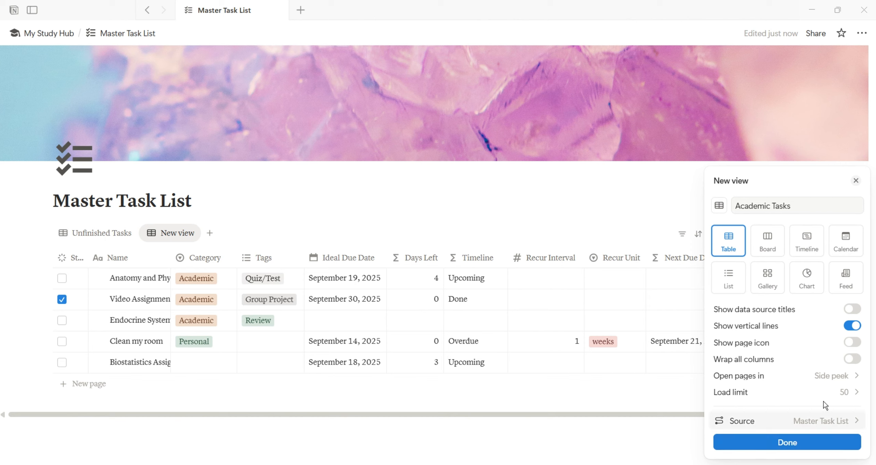
click(855, 359)
click(795, 451)
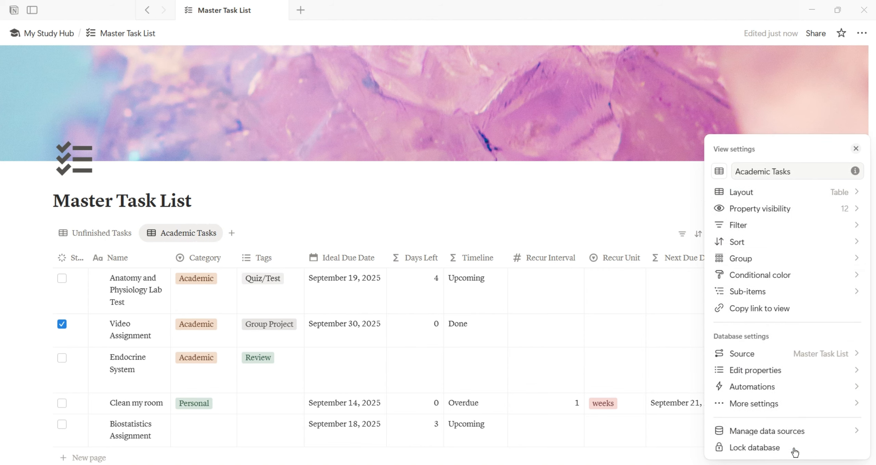
Step: Filter the Academic Tasks view to tasks whose Category is Academic
click(849, 226)
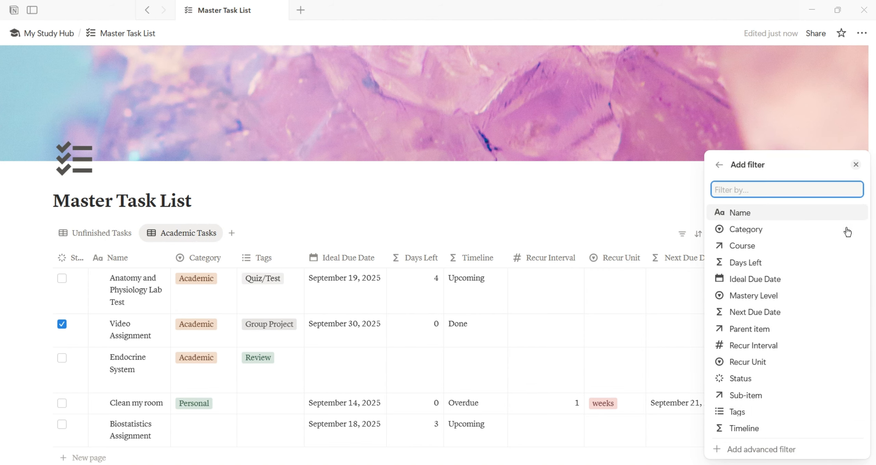
click(800, 233)
click(779, 284)
click(775, 354)
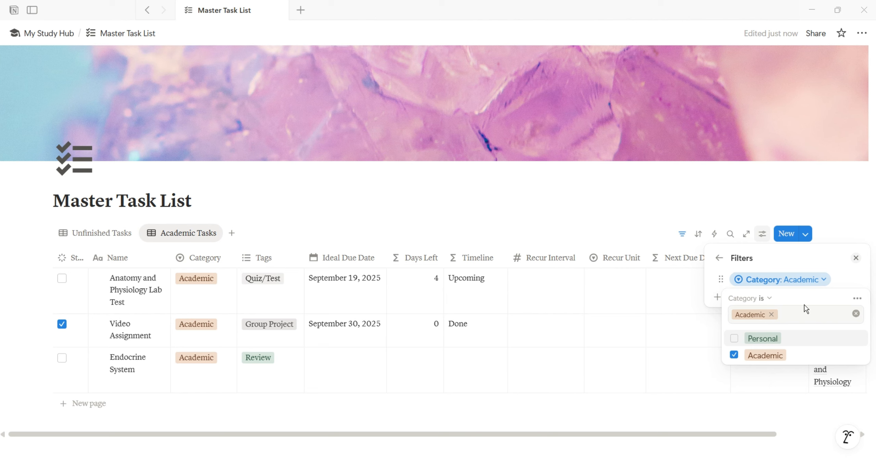
click(723, 258)
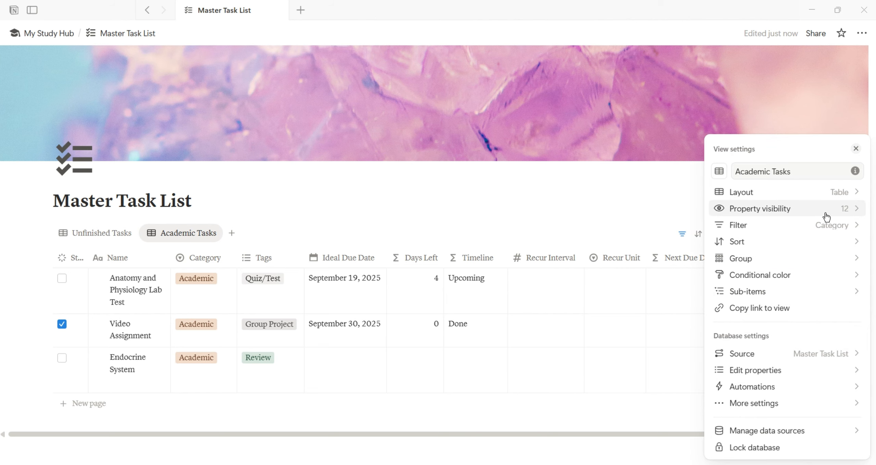
click(550, 214)
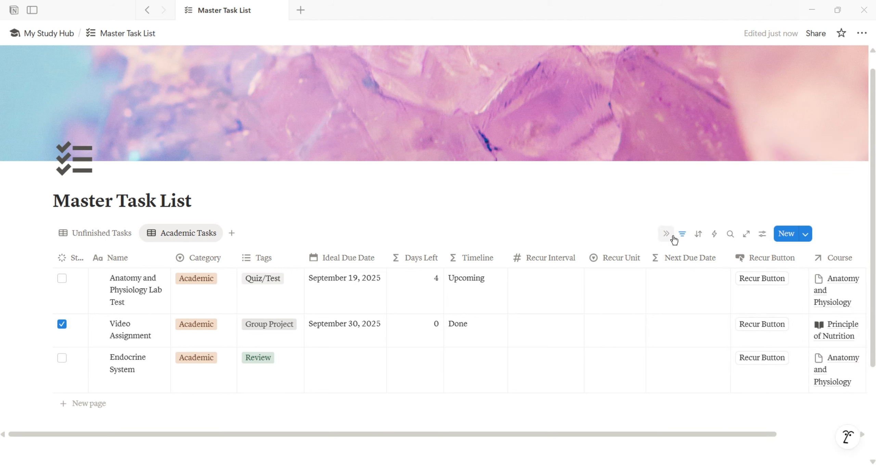
Step: Add a Tags filter to the Academic Tasks view with the condition "does not contain" Reading and Review
click(177, 261)
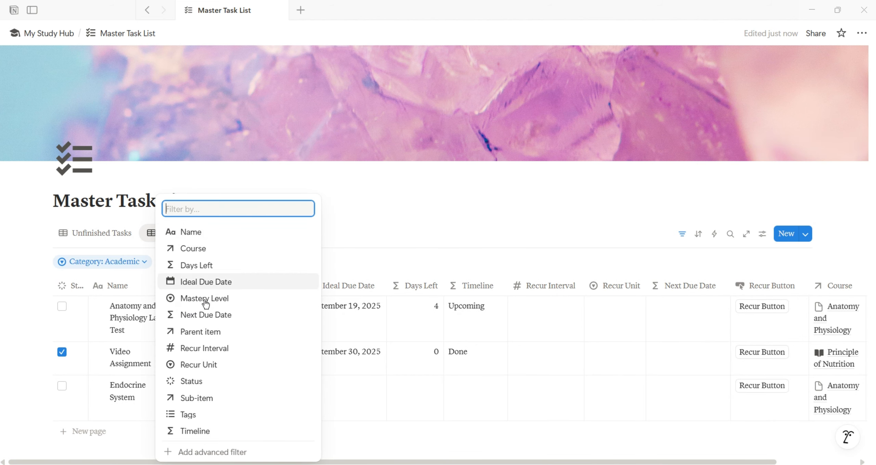
click(190, 415)
click(208, 39)
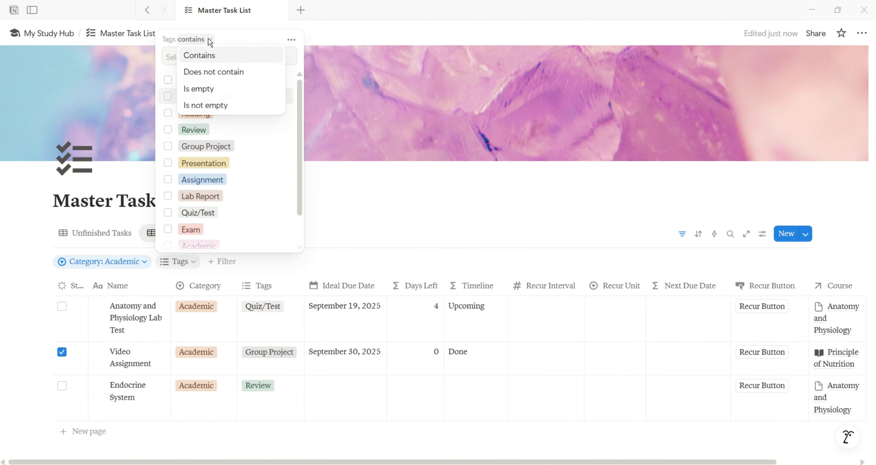
click(209, 72)
click(207, 118)
click(205, 131)
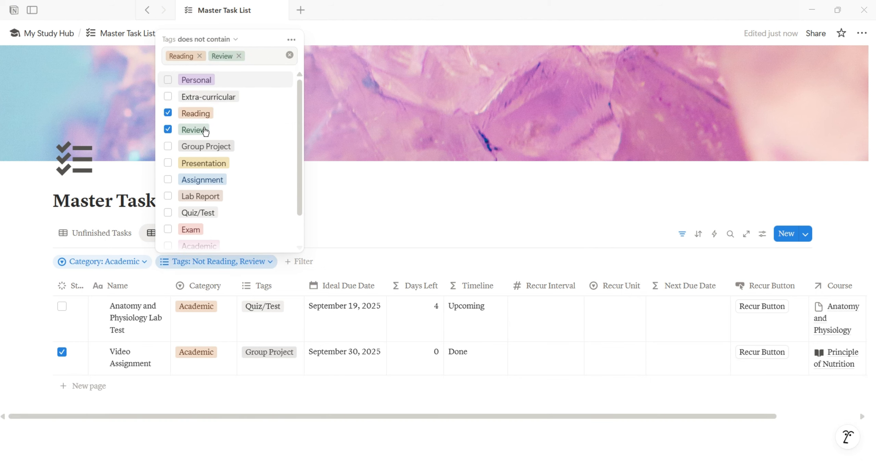
click(358, 228)
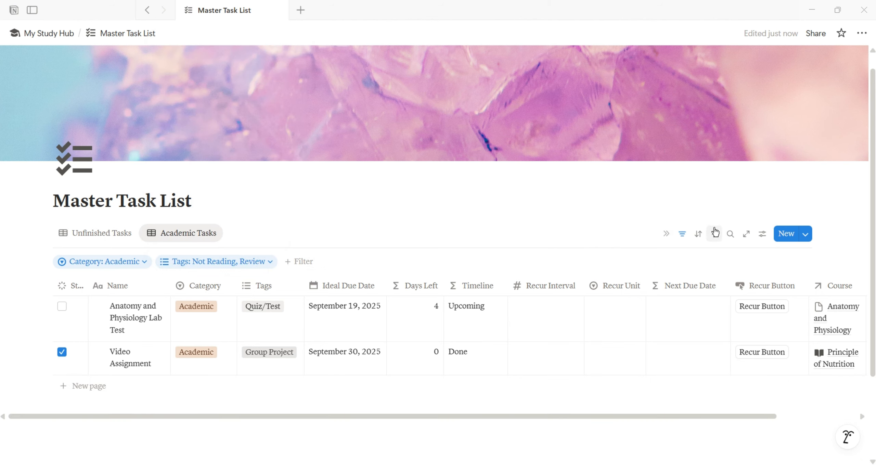
Step: Sort the Academic Tasks view by Status in ascending order
click(698, 233)
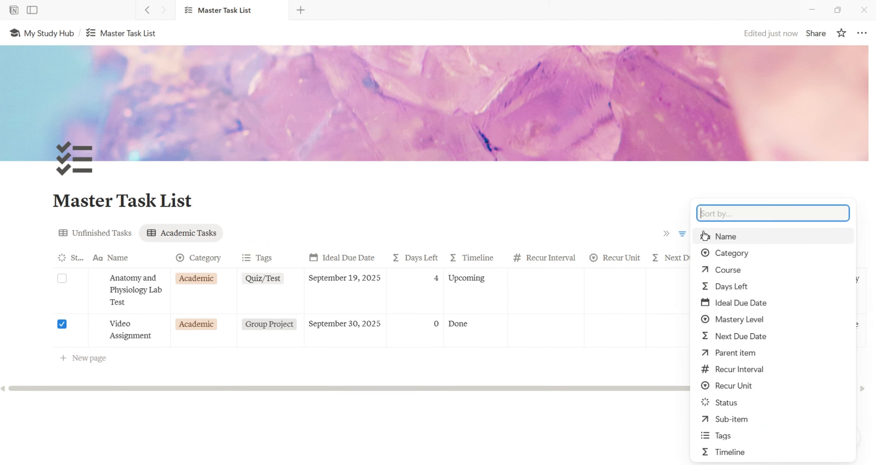
click(719, 402)
click(429, 229)
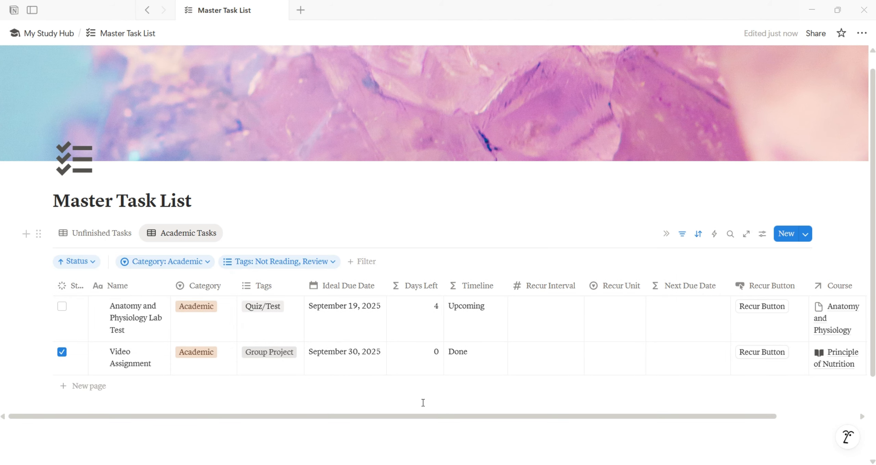
Step: Hide the Category property in the Academic Tasks view and move the Course column between Name and Tags
click(205, 287)
click(212, 361)
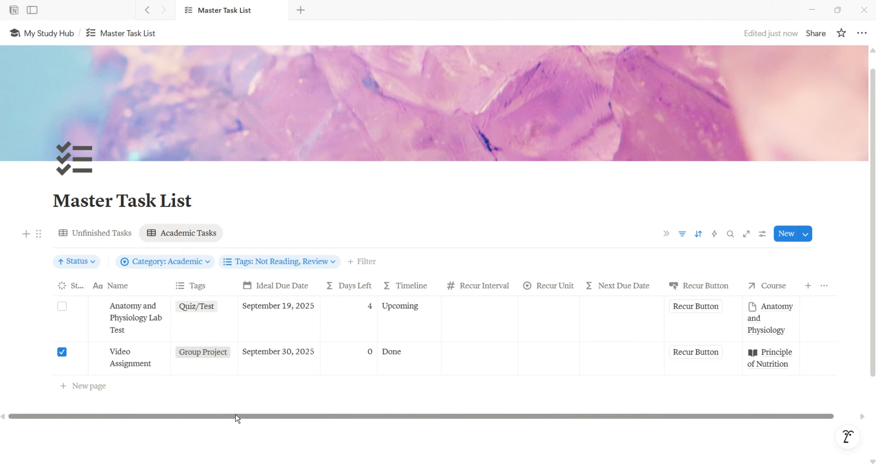
drag(240, 415, 293, 413)
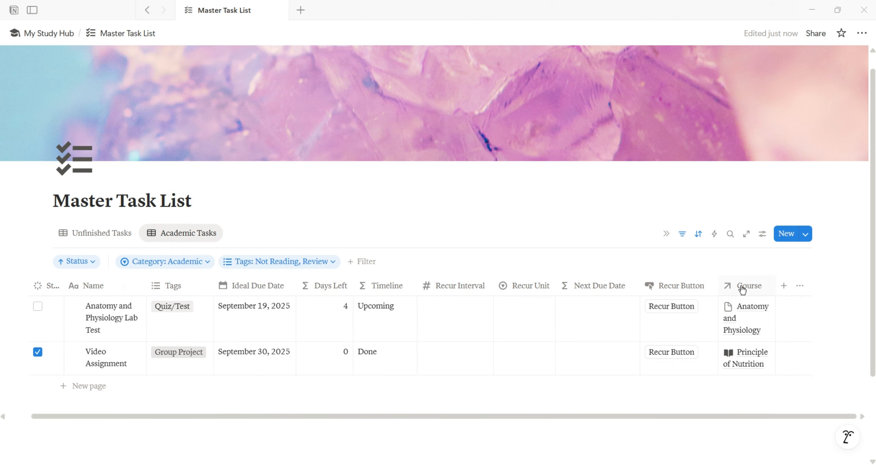
drag(739, 288, 203, 294)
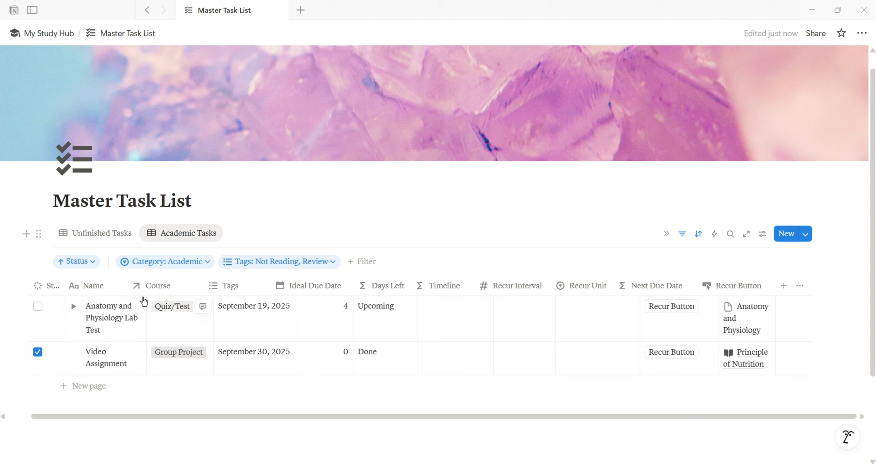
Step: Move the Course column between Ideal Due Date and Days Left in the Academic Tasks view
drag(144, 302, 207, 300)
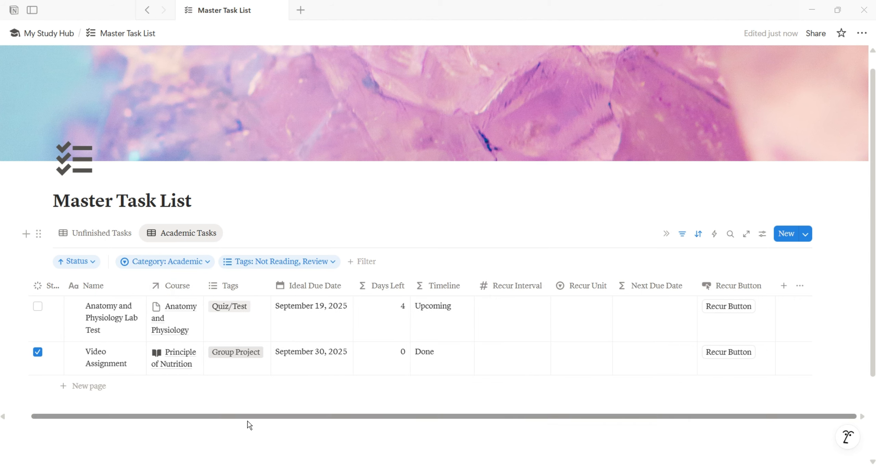
drag(249, 416, 147, 407)
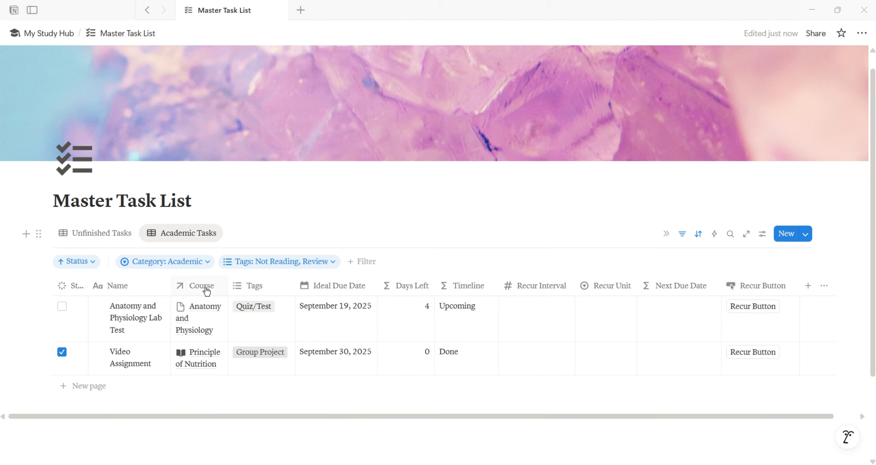
drag(207, 291, 121, 290)
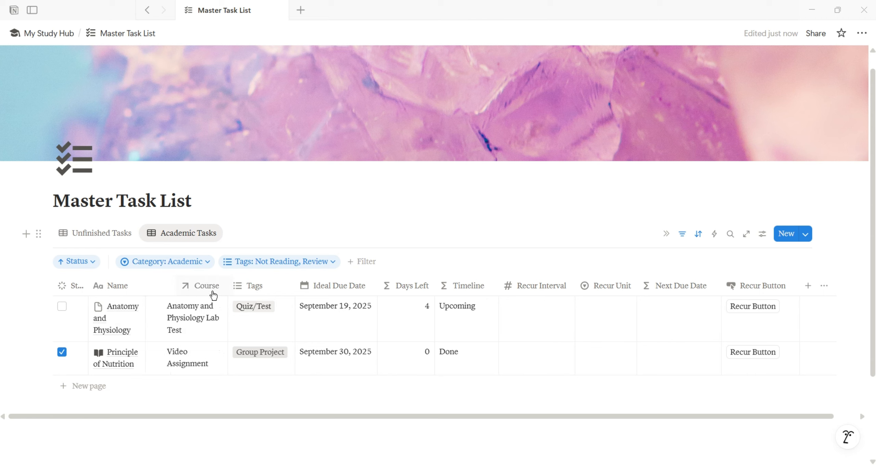
drag(249, 293, 343, 291)
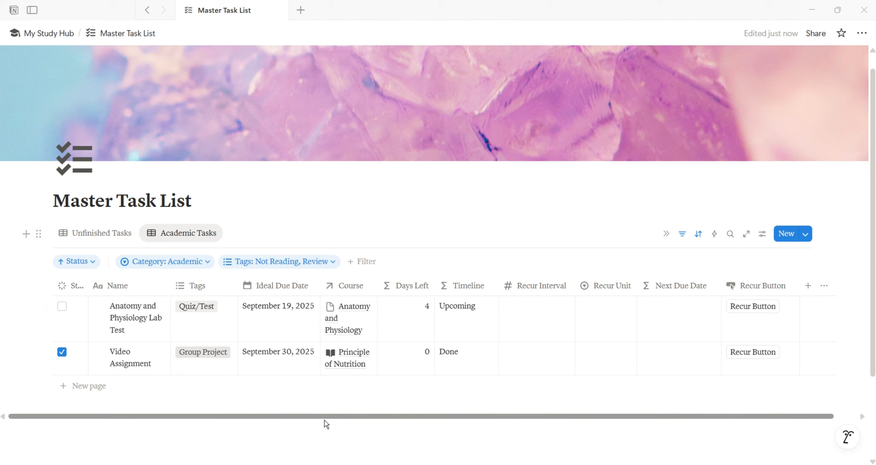
Step: Create a table view named All Tasks with all columns wrapped and page icons hidden
click(232, 234)
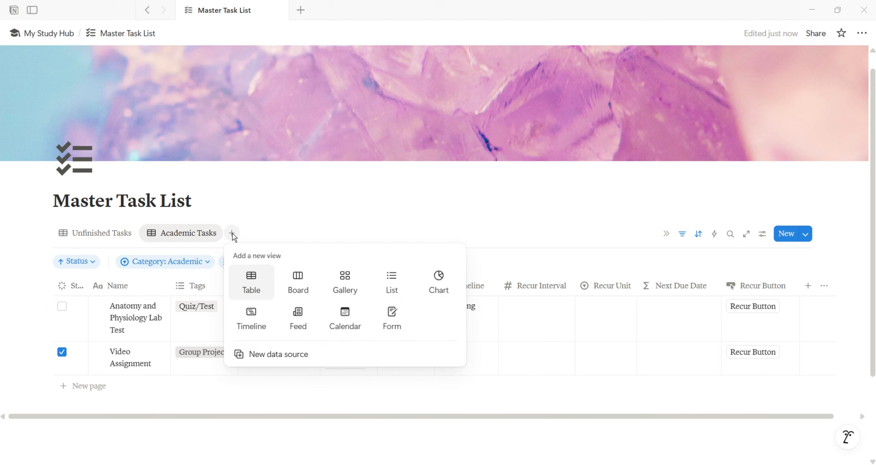
click(251, 279)
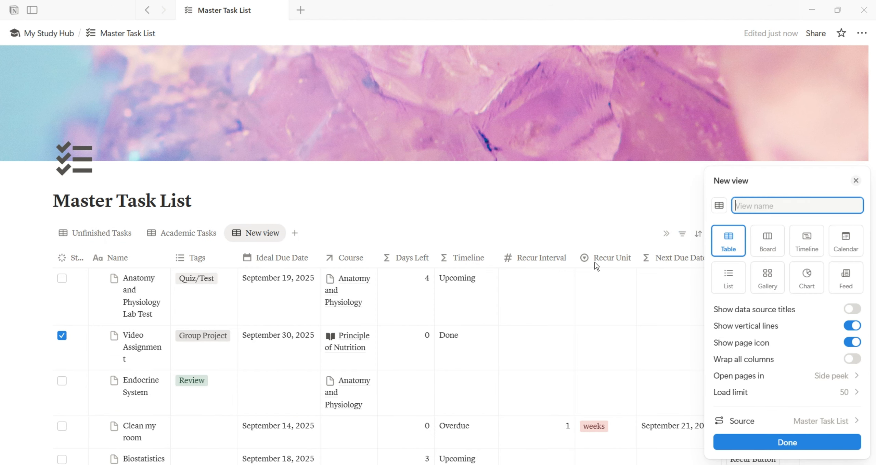
text(All Tasks)
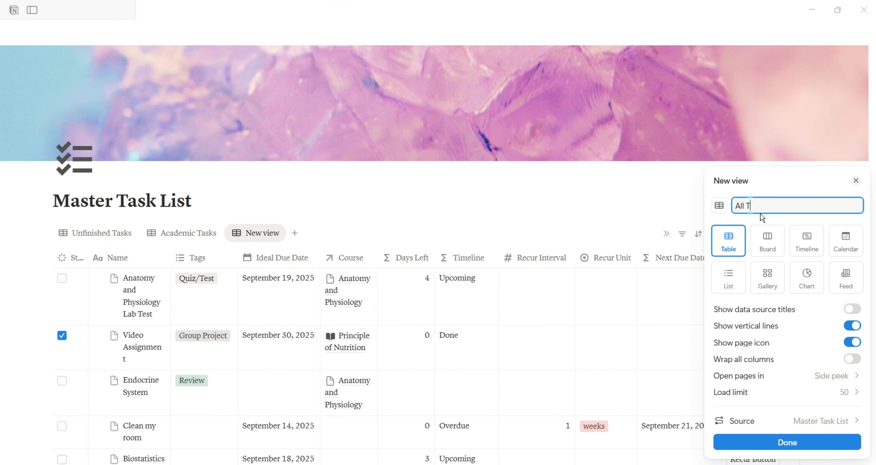
click(852, 359)
click(853, 342)
click(810, 444)
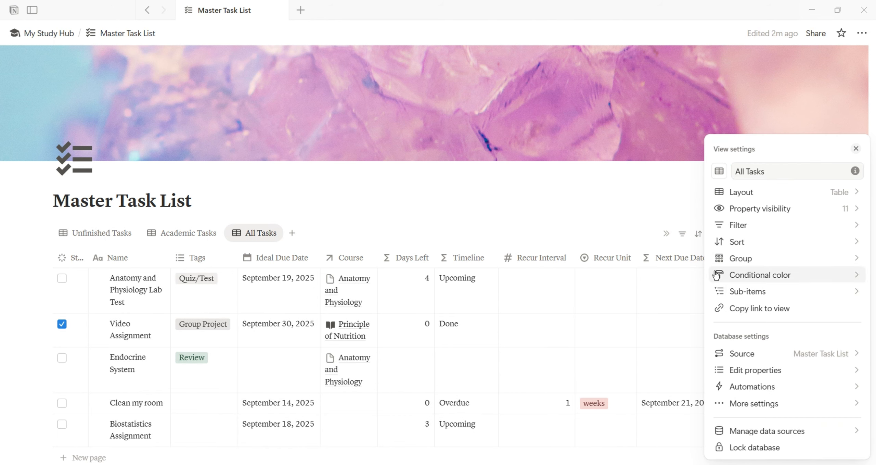
Step: Sort the All Tasks view by Status in ascending order
click(697, 237)
click(698, 237)
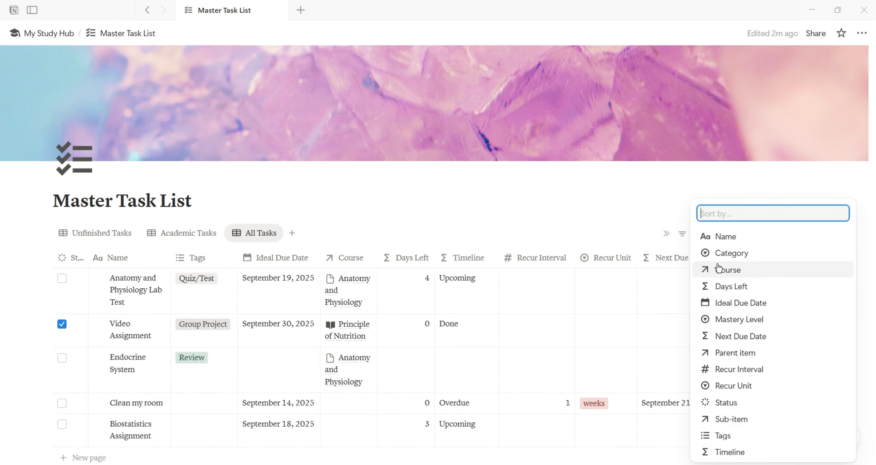
click(726, 402)
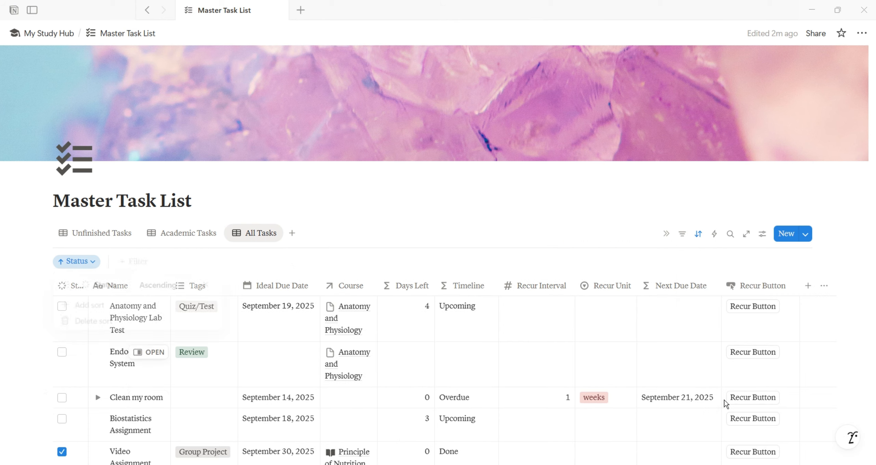
click(562, 215)
scroll(562, 216, down, 3)
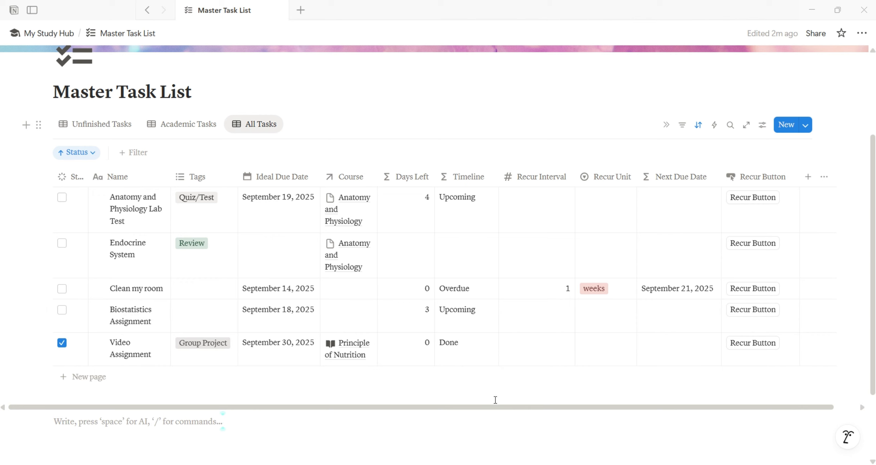
drag(494, 407, 289, 197)
Step: Create a table view named Review with all columns wrapped and page icons hidden
click(292, 125)
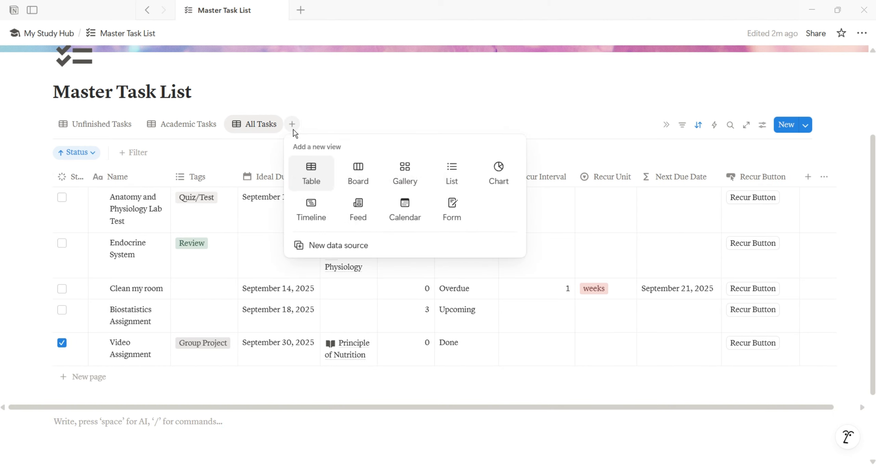
click(313, 169)
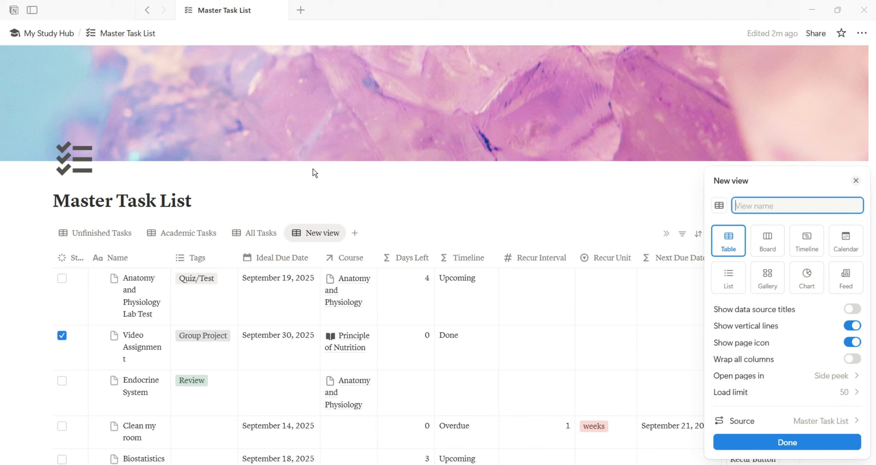
text(Revie)
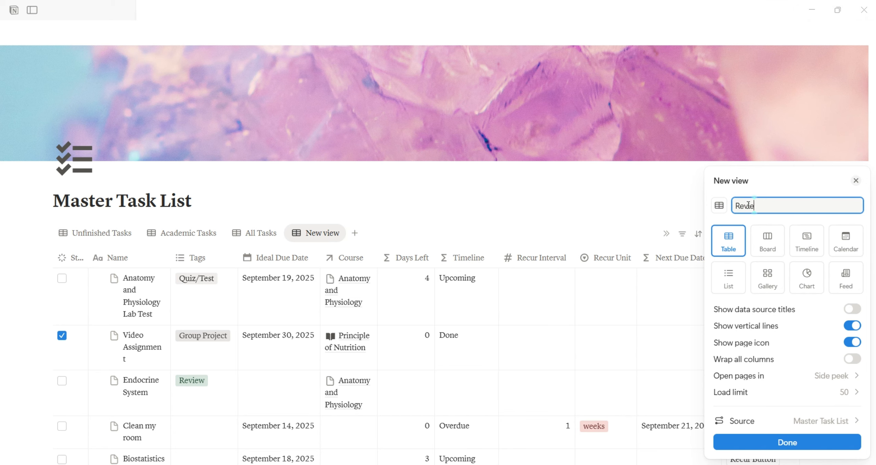
text(w)
click(852, 358)
click(850, 343)
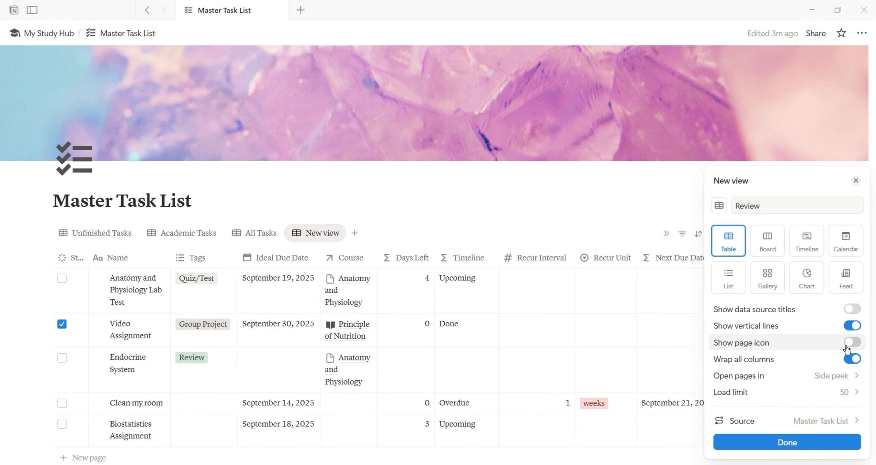
click(812, 443)
click(830, 228)
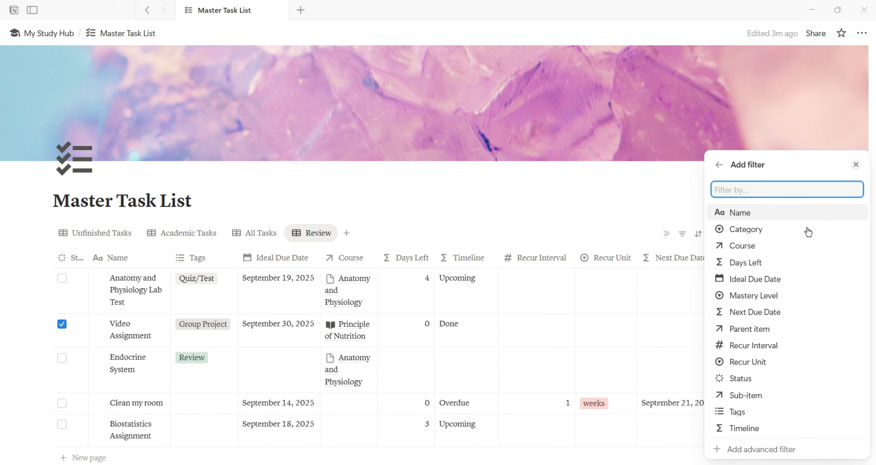
click(798, 232)
click(762, 280)
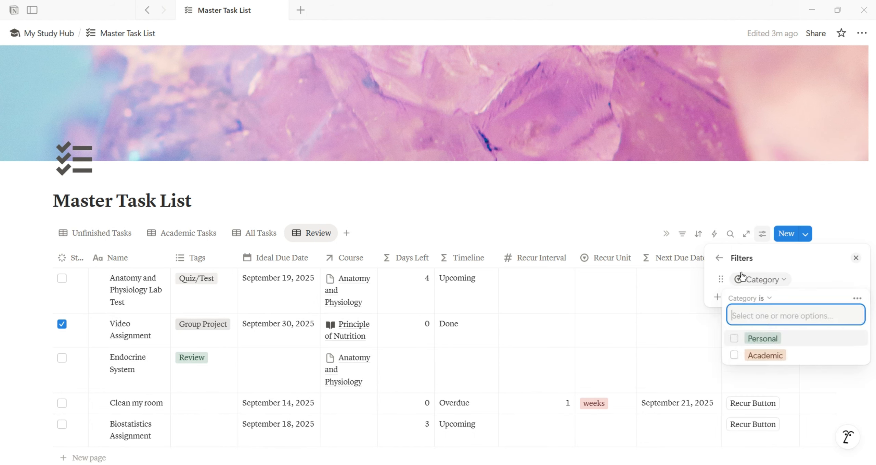
click(723, 266)
click(811, 228)
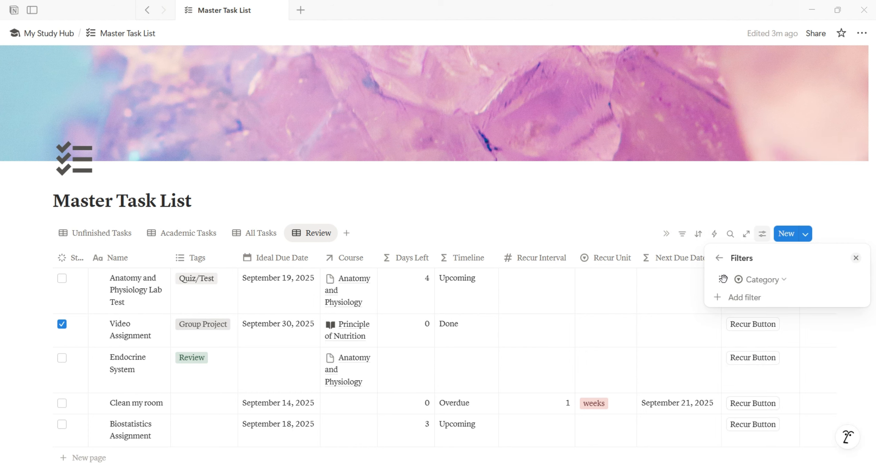
click(756, 282)
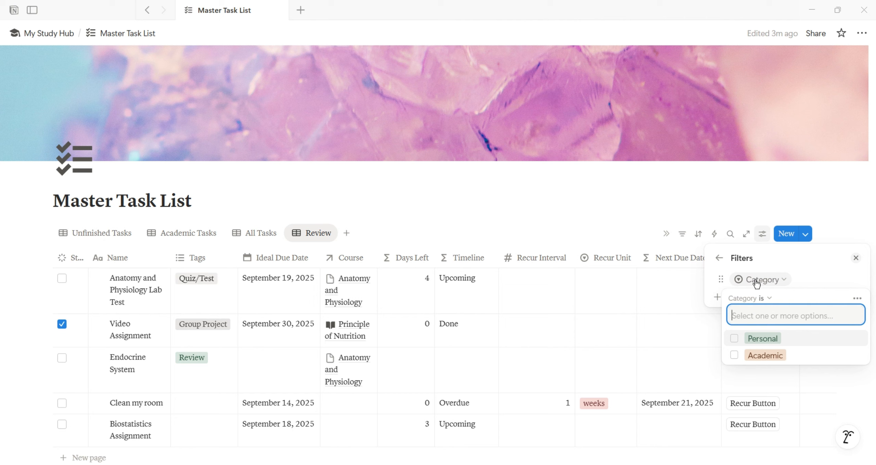
click(858, 298)
click(818, 304)
Step: Filter the Review view to tasks whose Tags contain Reading or Review
click(746, 277)
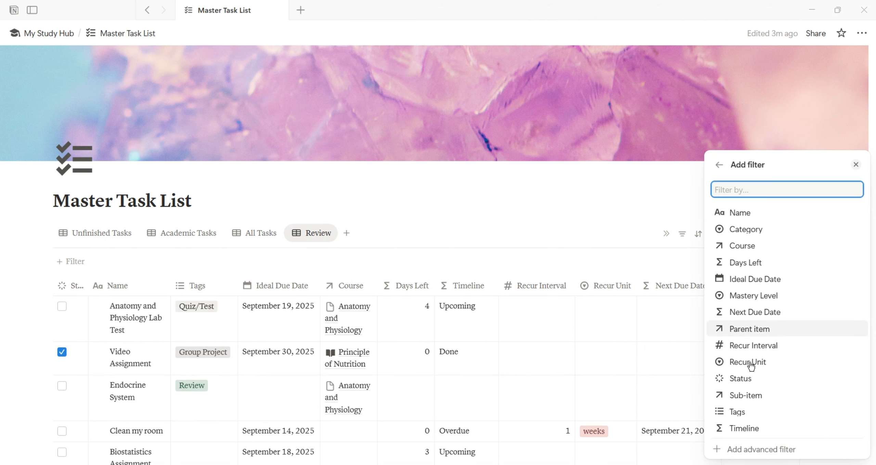
click(739, 412)
click(765, 281)
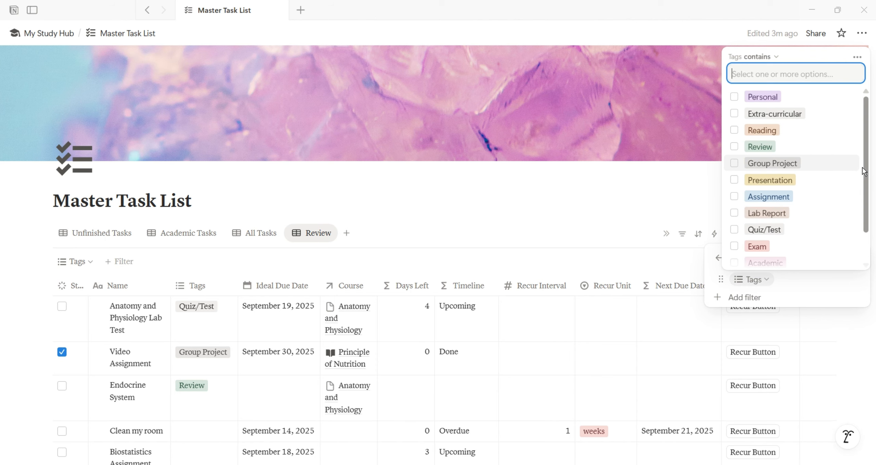
click(783, 137)
click(783, 146)
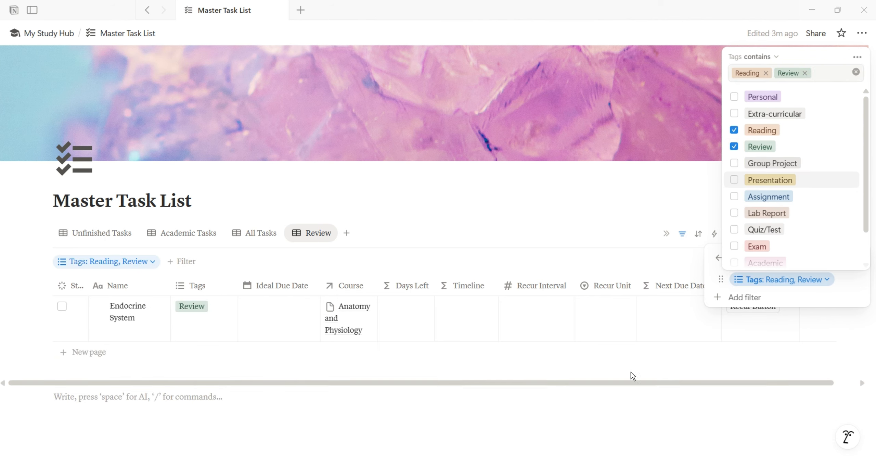
click(661, 408)
Step: Hide the Ideal Due Date, Days Left and Timeline columns in the Review view
click(298, 286)
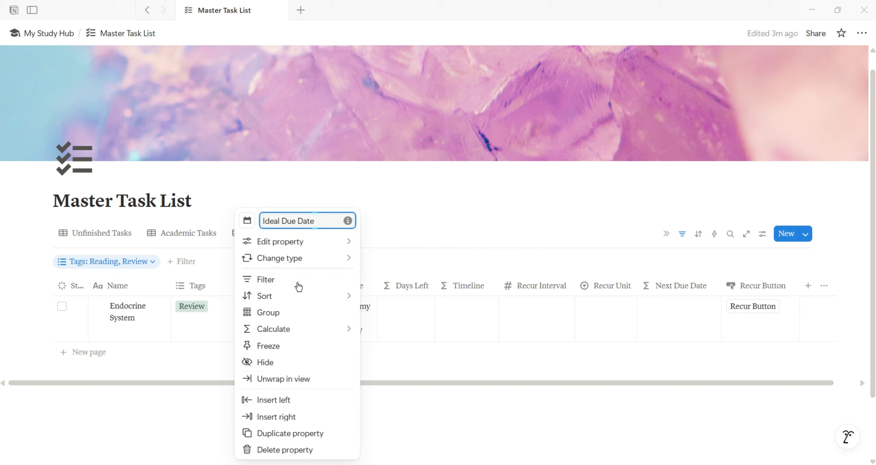
click(302, 362)
click(328, 291)
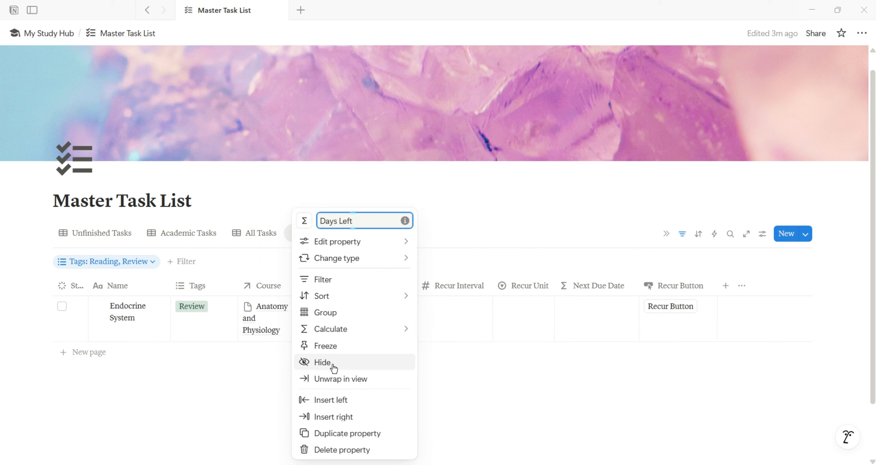
click(332, 363)
click(337, 290)
click(340, 366)
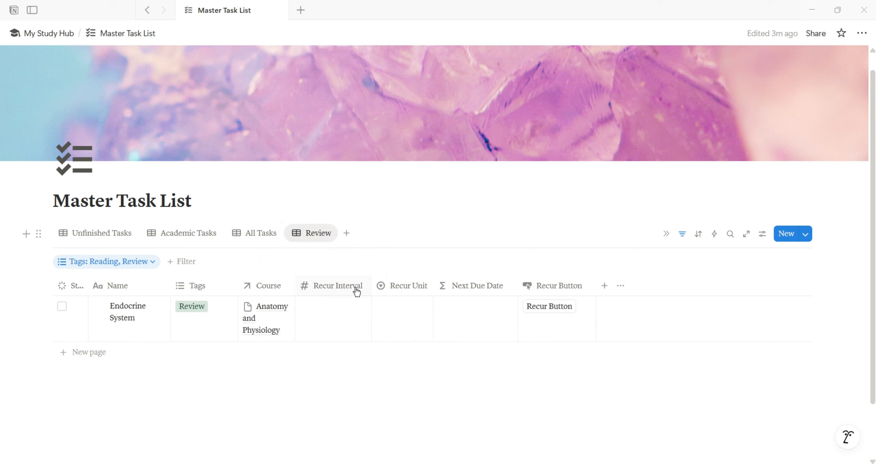
Step: Hide the Recur Interval, Recur Unit, Next Due Date and Recur Button columns in the Review view
click(356, 289)
click(353, 362)
click(344, 287)
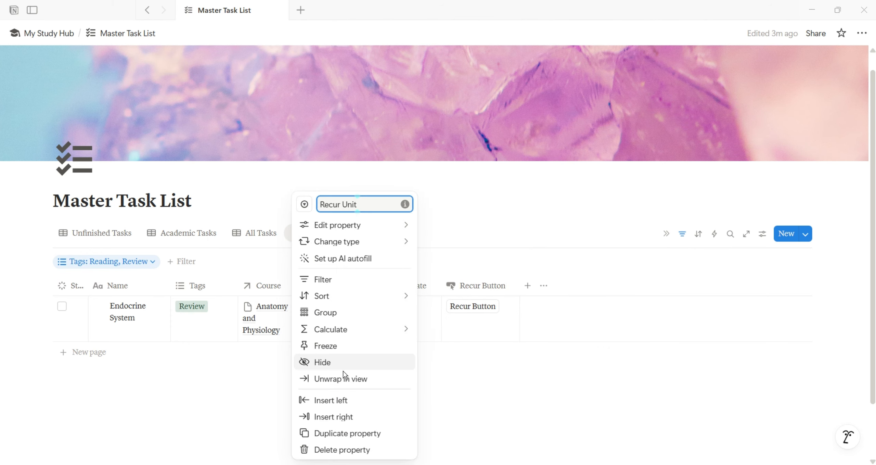
click(340, 363)
click(335, 287)
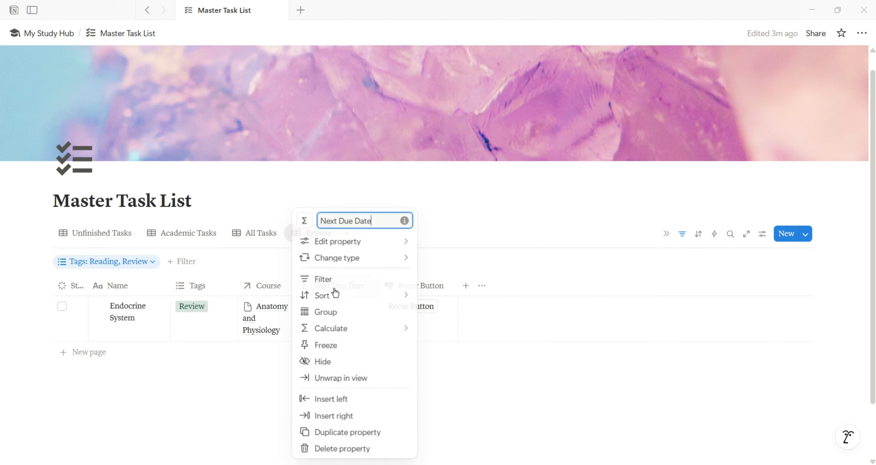
click(333, 362)
click(337, 286)
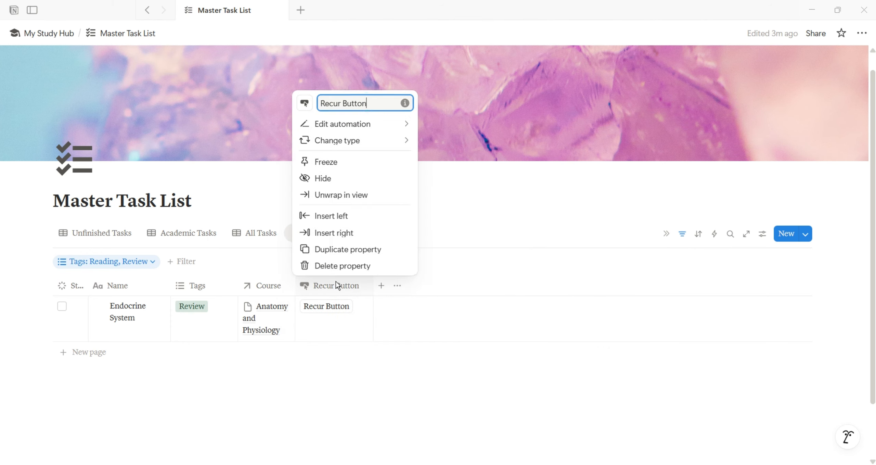
click(355, 180)
Step: Show the Mastery Level property and hide the Status property in the Review view
click(762, 235)
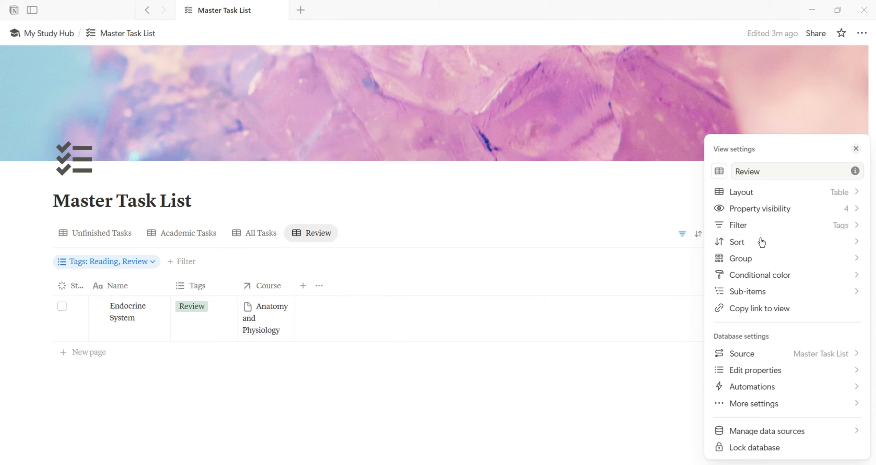
click(853, 208)
click(854, 447)
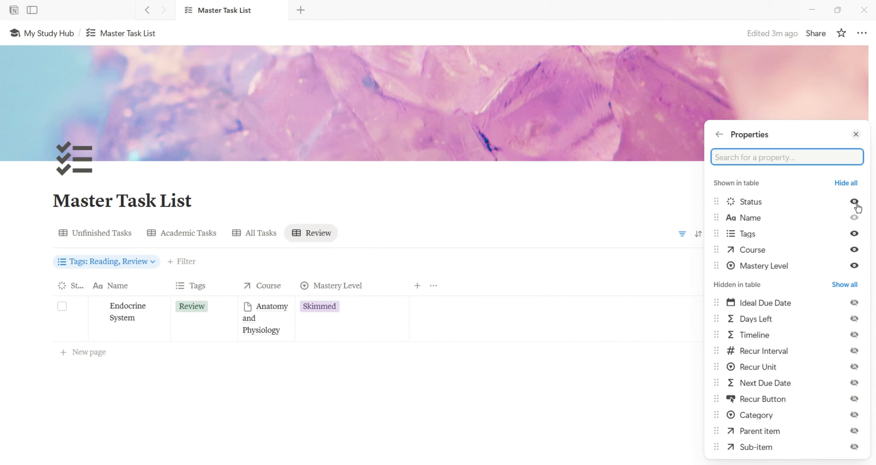
click(854, 202)
click(365, 380)
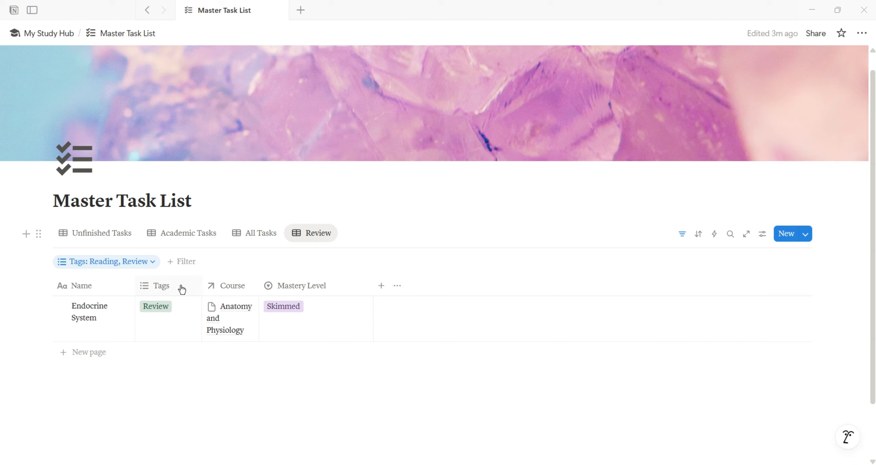
Step: Place the Tags column between Course and Mastery Level in the Review view and widen the Name, Course and Tags columns
drag(135, 283, 324, 291)
click(296, 286)
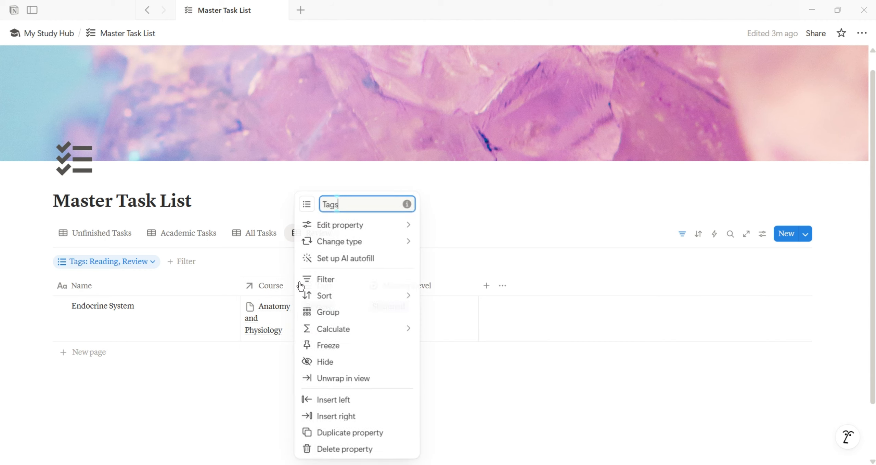
click(244, 375)
drag(297, 281, 420, 287)
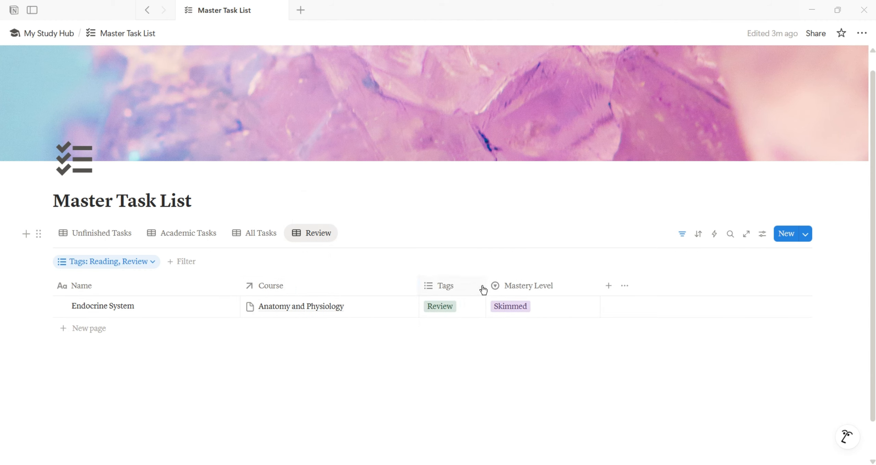
drag(483, 287, 528, 288)
click(399, 362)
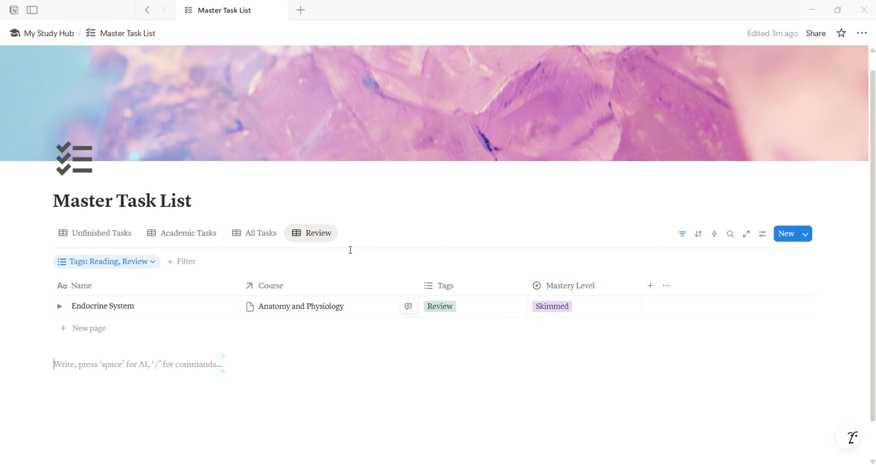
Step: Add a table view named Recurring Tasks to the Master Task List, with all columns wrapped and page icons hidden
click(349, 231)
click(366, 283)
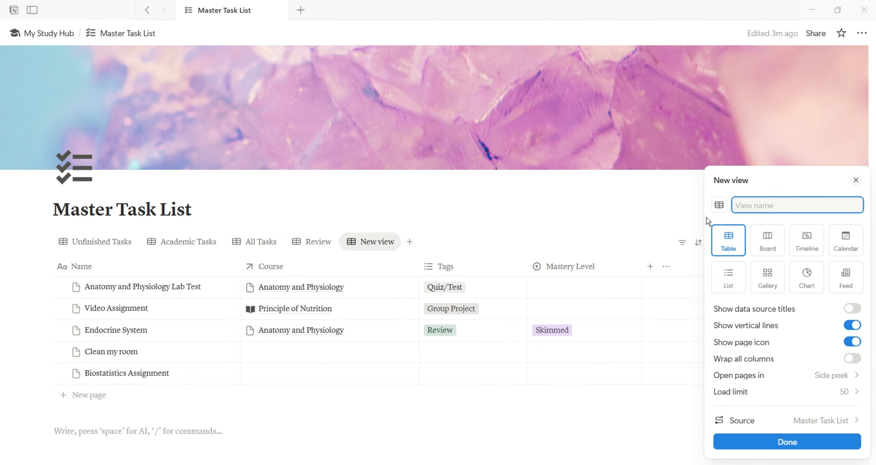
text(Recurring Tasks)
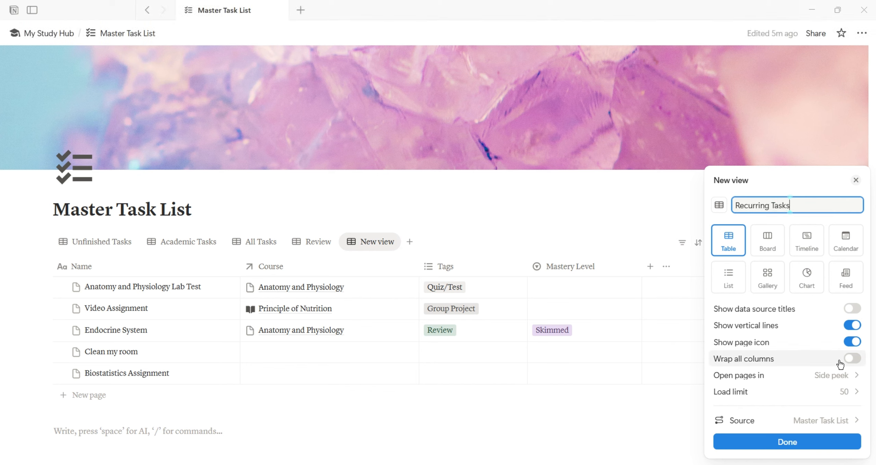
click(852, 358)
click(852, 342)
click(798, 443)
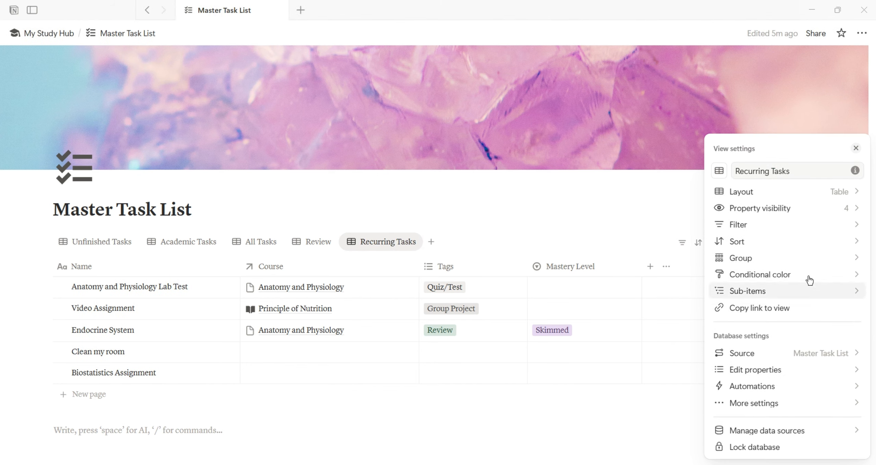
Step: Filter the Recurring Tasks view to tasks whose Tags contain Recurring
click(842, 224)
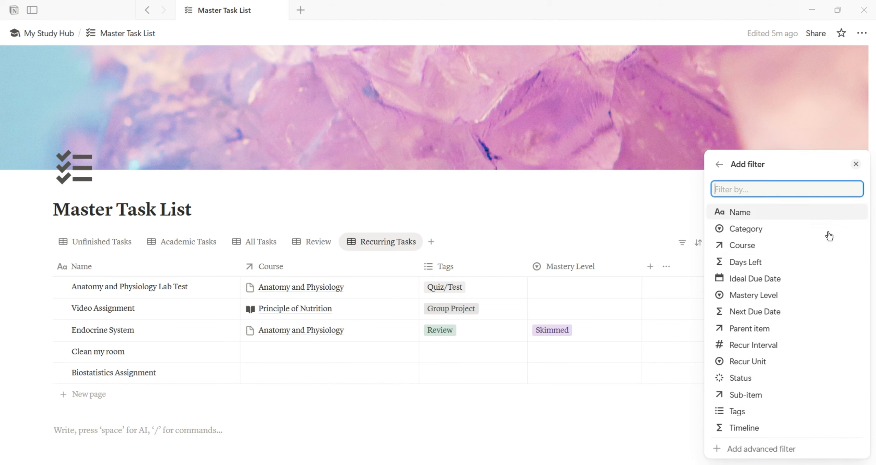
click(755, 411)
click(761, 297)
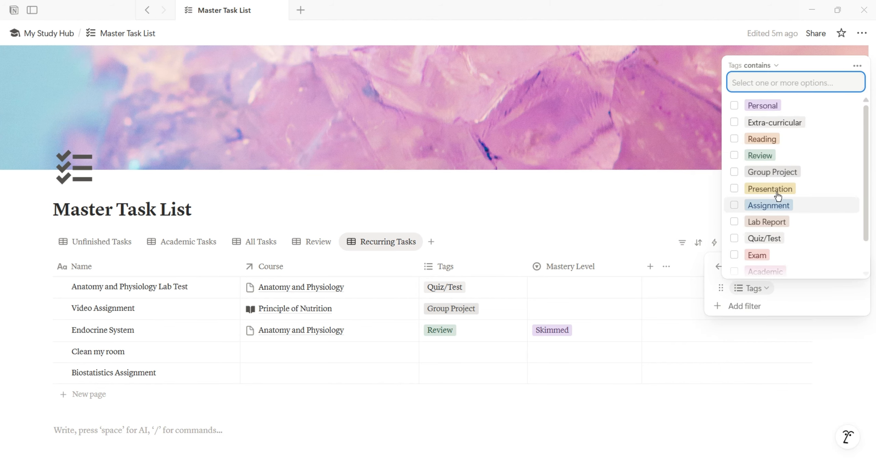
scroll(866, 192, down, 2)
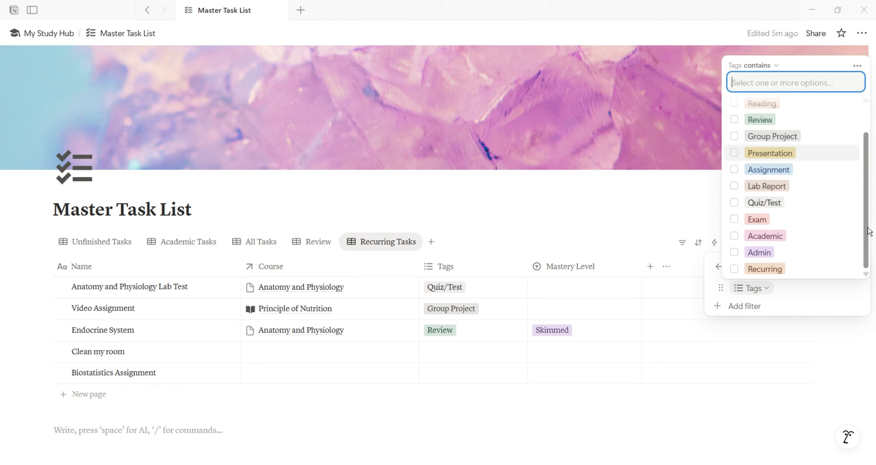
click(814, 269)
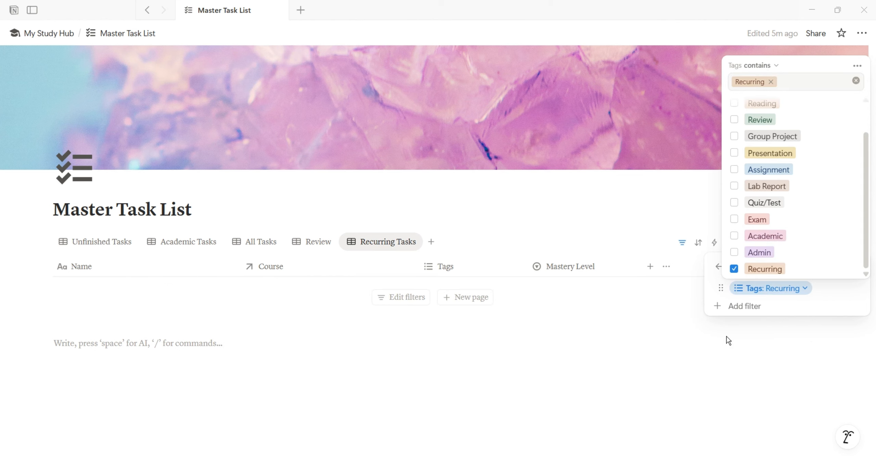
click(691, 378)
Step: Hide the Course and Mastery Level properties in the Recurring Tasks view
click(763, 243)
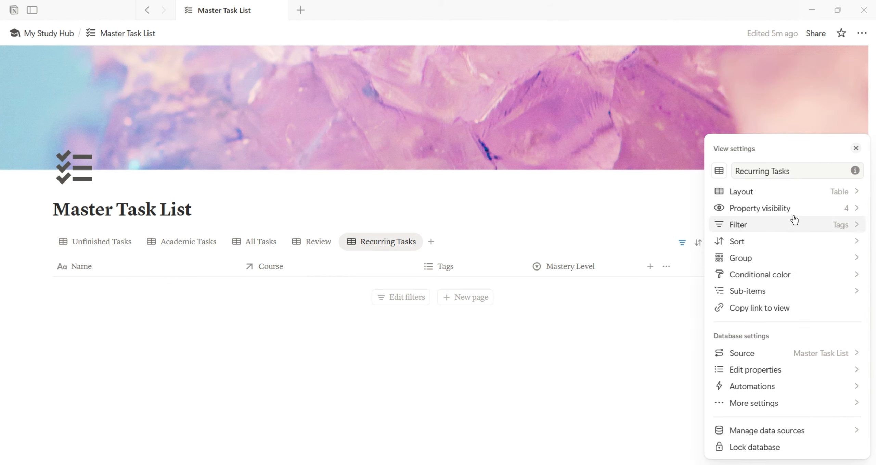
click(850, 207)
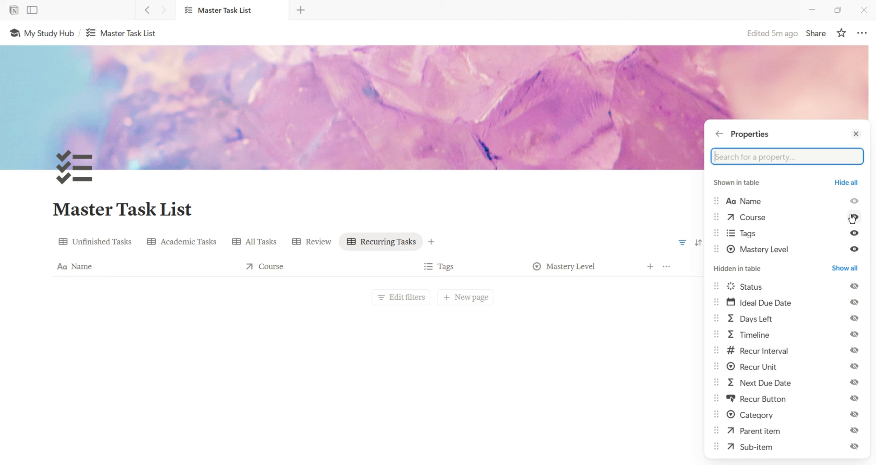
click(853, 219)
click(853, 232)
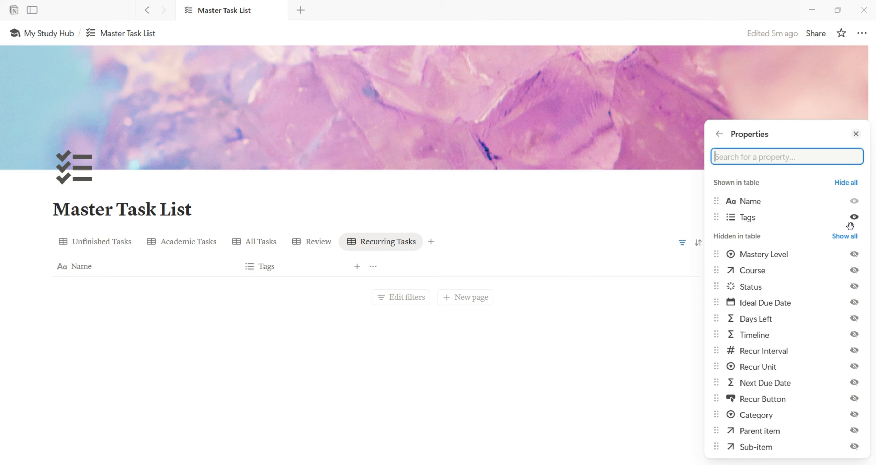
Step: Show the Status, Recur Interval, Recur Unit, Next Due Date and Recur Button properties in the Recurring Tasks view, keeping Category hidden
click(855, 286)
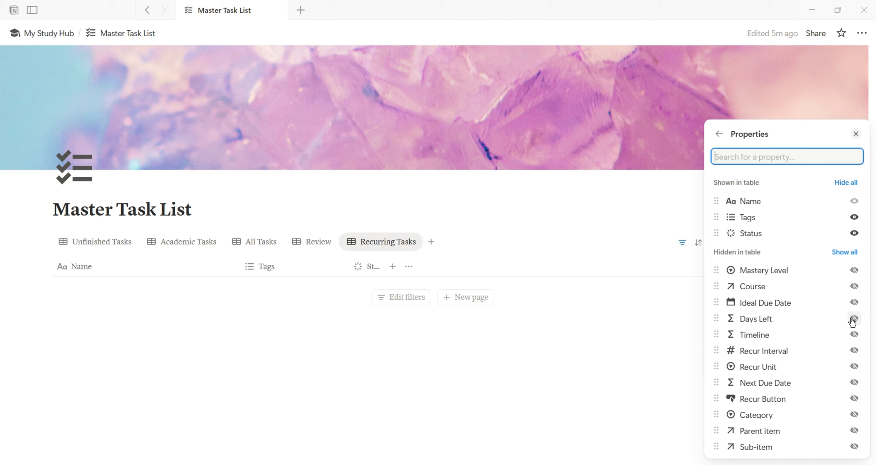
click(854, 349)
click(854, 367)
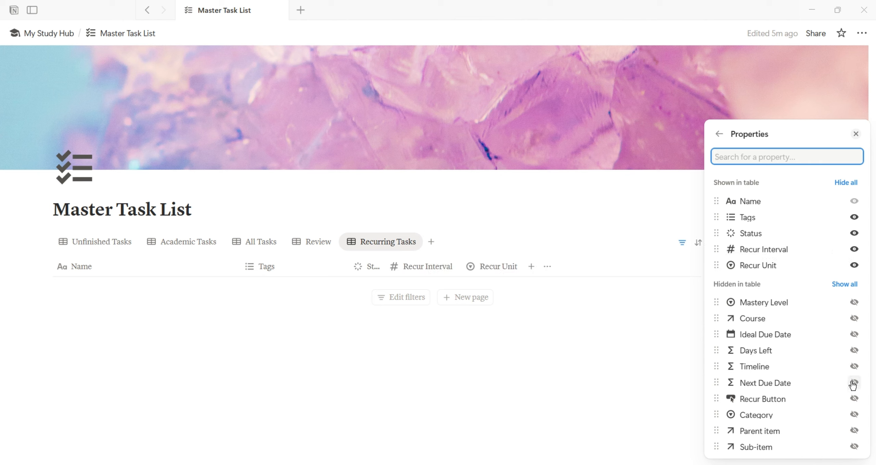
click(854, 382)
click(854, 399)
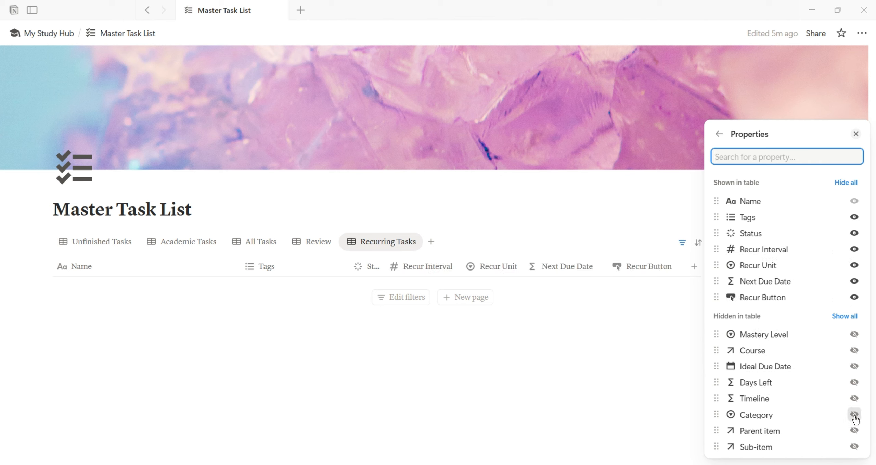
click(855, 415)
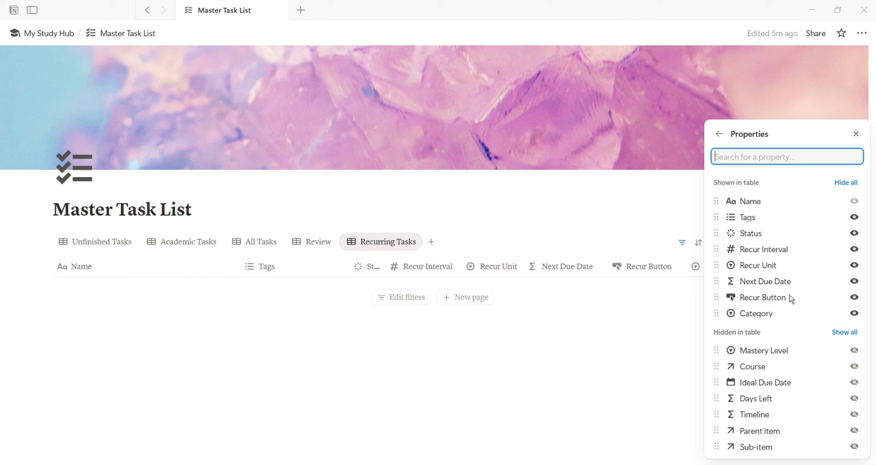
click(854, 313)
click(642, 347)
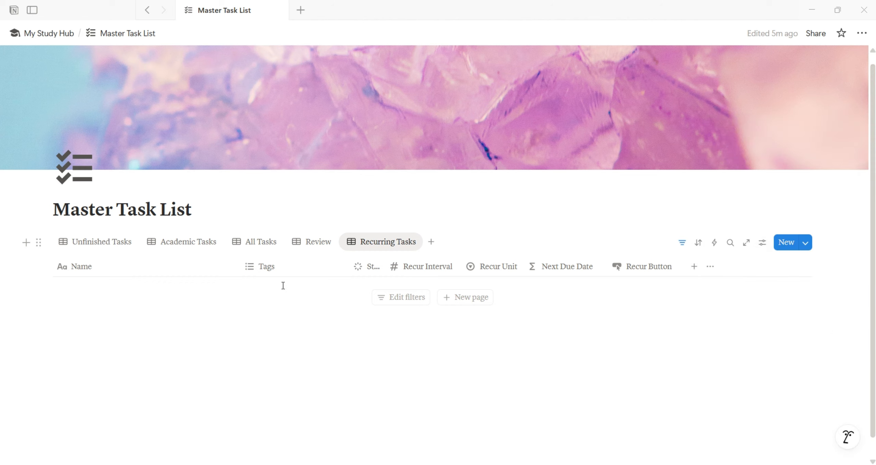
Step: Place the Status column before Name in the Recurring Tasks view, narrow Name and Tags, and slightly widen Recur Interval
drag(357, 266, 71, 264)
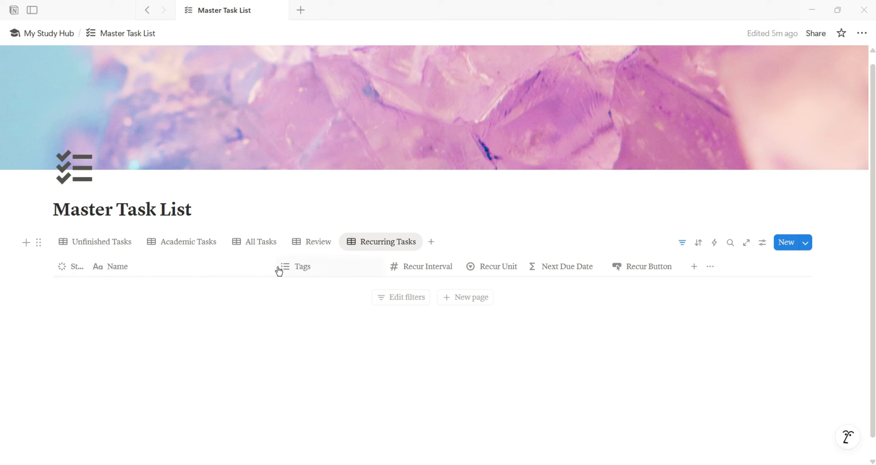
drag(274, 263, 221, 263)
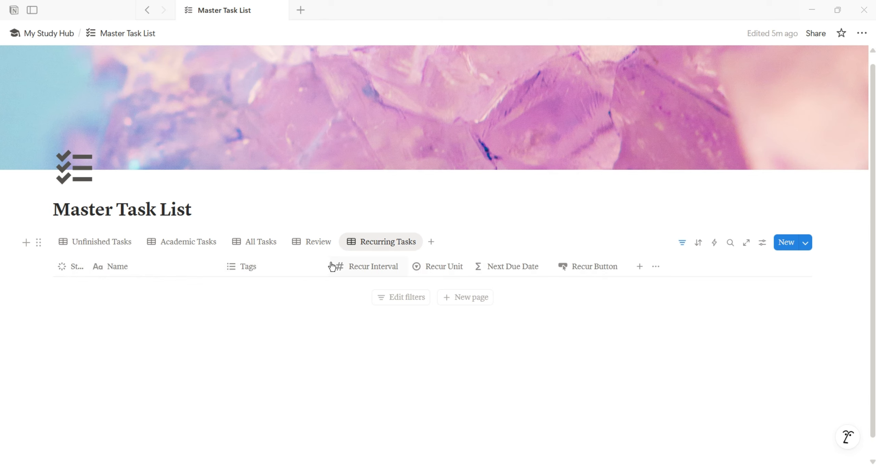
click(329, 264)
click(180, 343)
drag(221, 261, 203, 264)
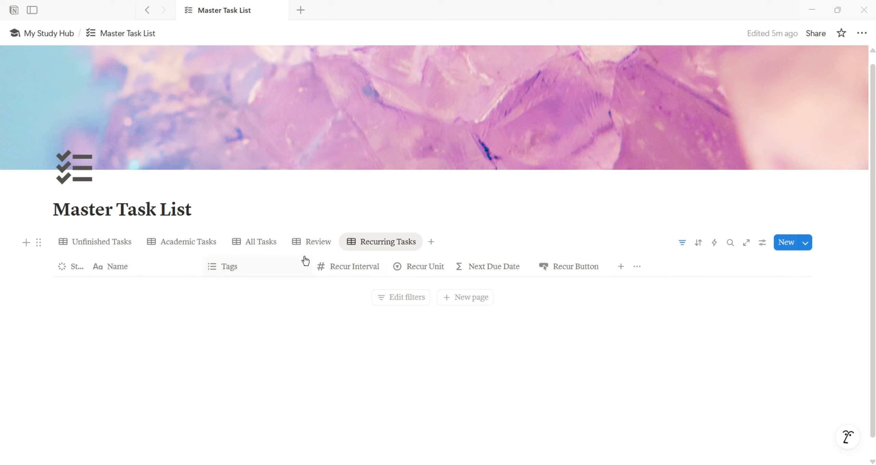
drag(312, 264, 303, 267)
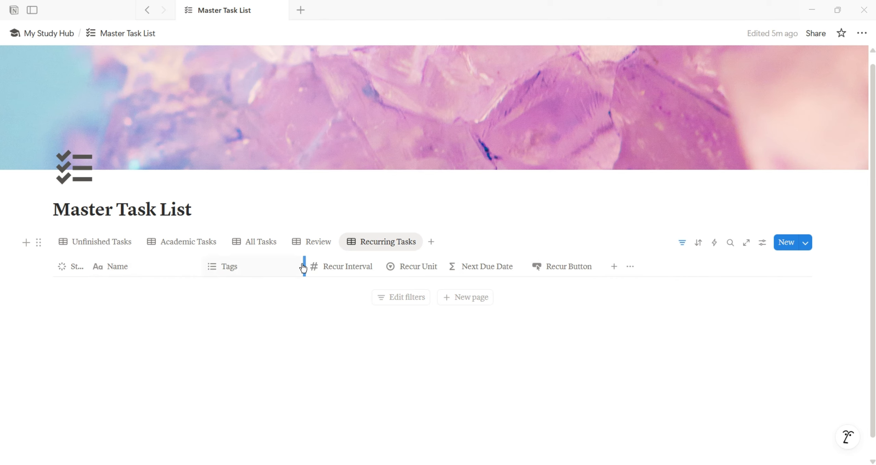
drag(377, 261, 384, 261)
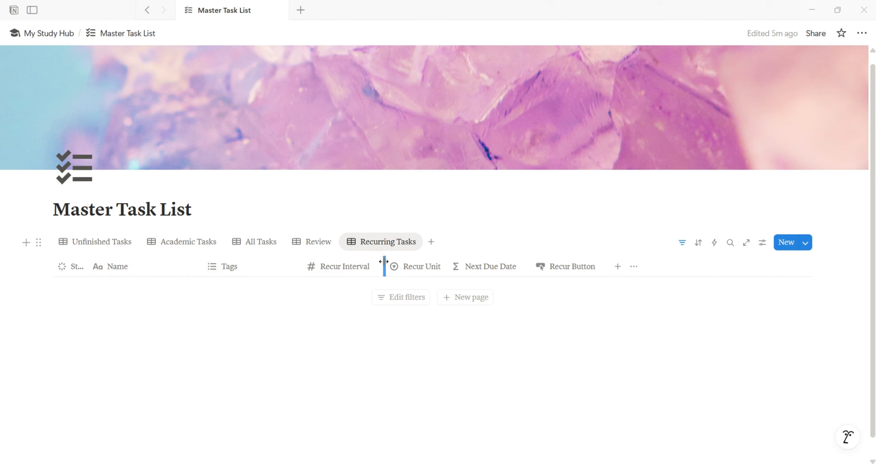
Step: Show the Ideal Due Date property in the Recurring Tasks view and place it between Tags and Recur Interval
click(763, 242)
click(827, 206)
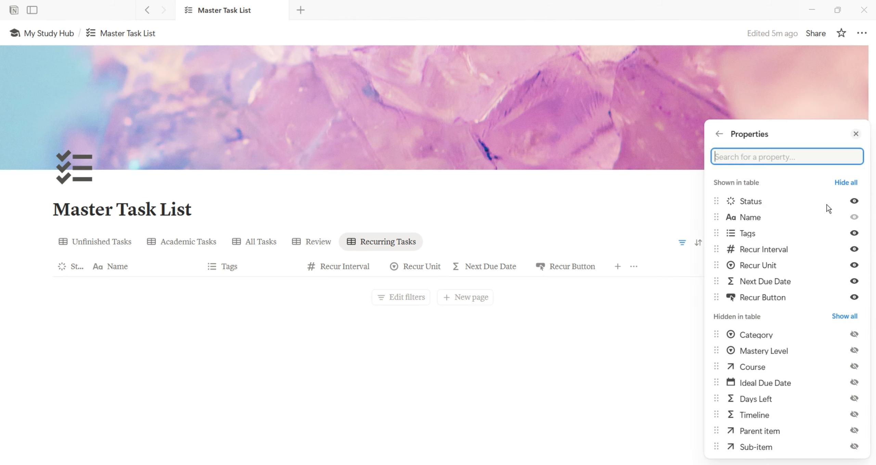
click(855, 382)
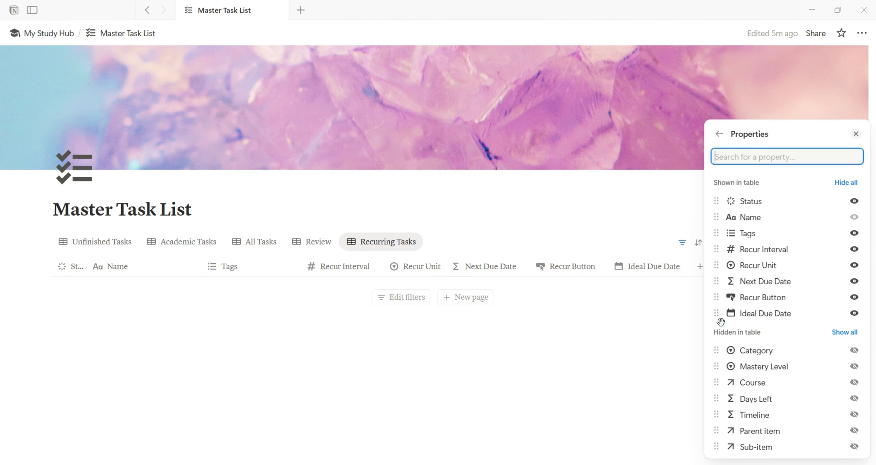
drag(719, 314, 727, 256)
click(599, 382)
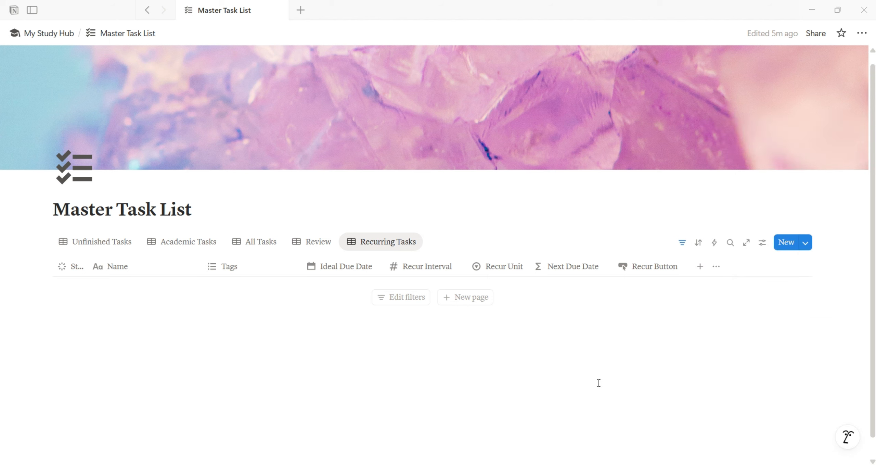
Step: Tag the Clean my room task as Recurring from the Unfinished Tasks view and check it in the Recurring Tasks view
click(110, 243)
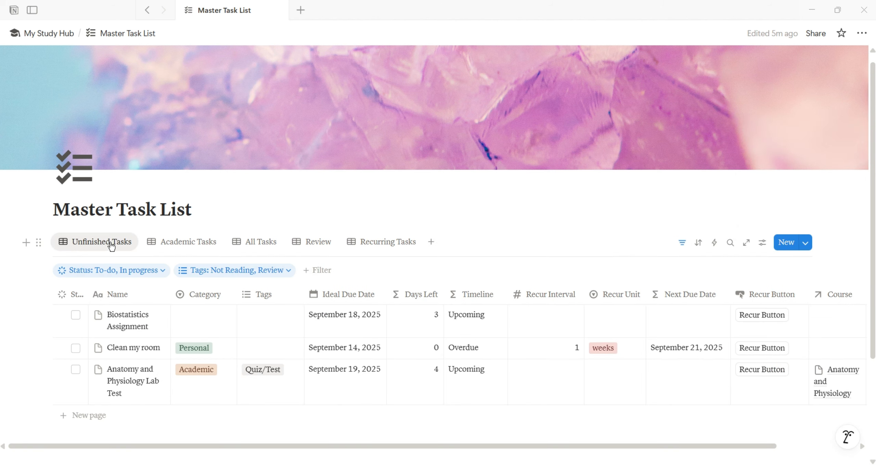
click(260, 350)
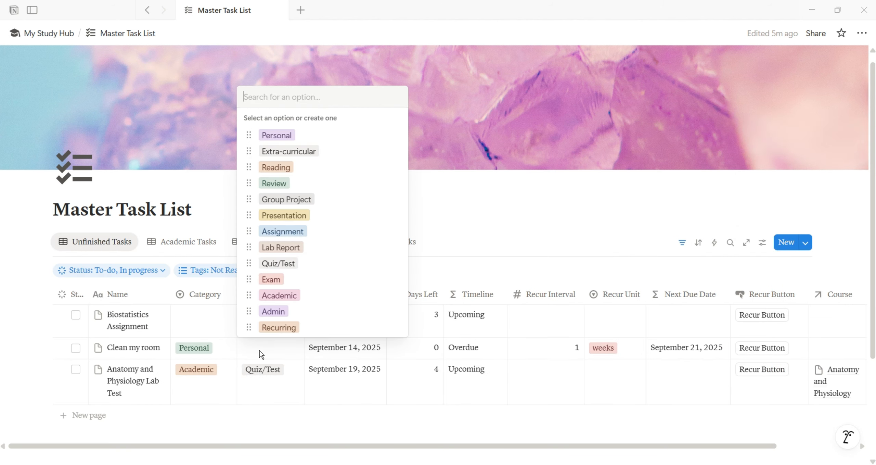
click(267, 328)
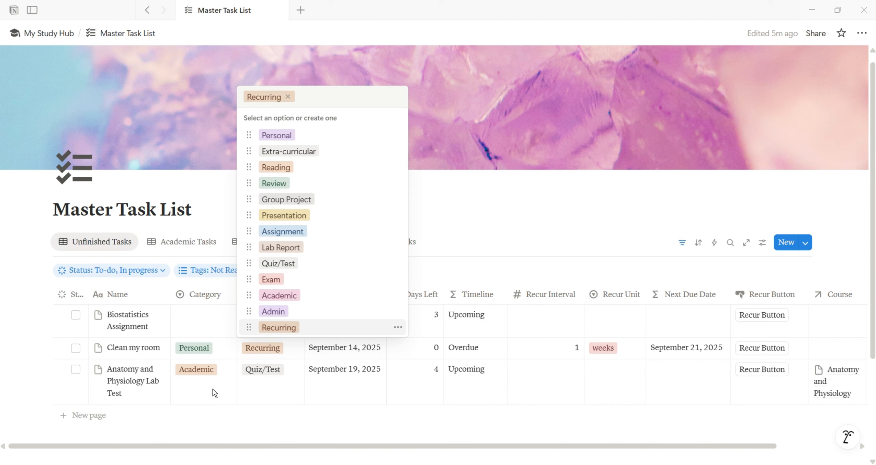
key(Escape)
click(389, 248)
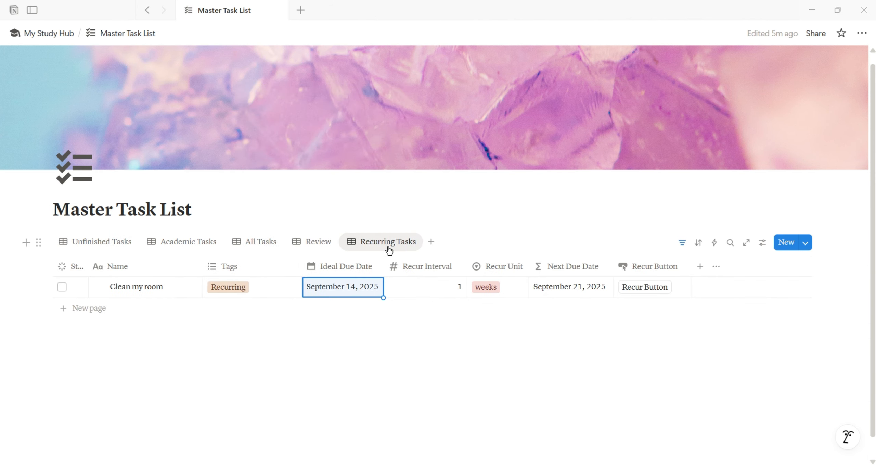
Step: Mark Clean my room as done in the Unfinished Tasks view and generate its next occurrence with its Recur Button in Recurring Tasks
click(84, 245)
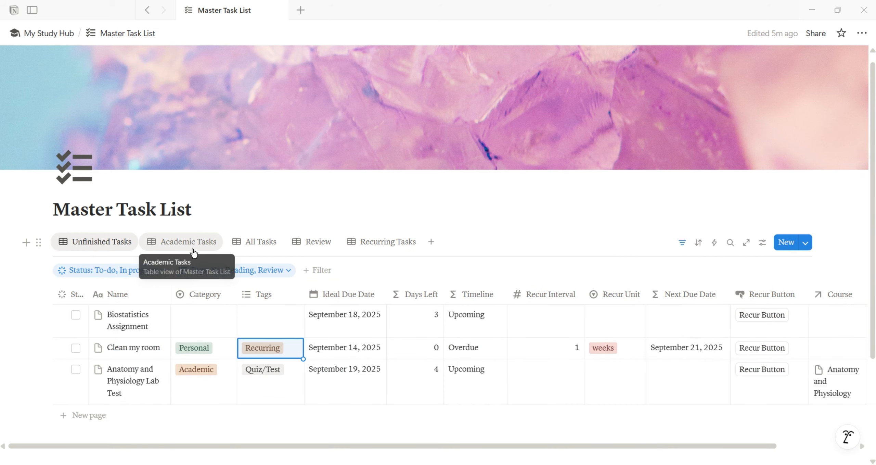
click(76, 348)
click(373, 244)
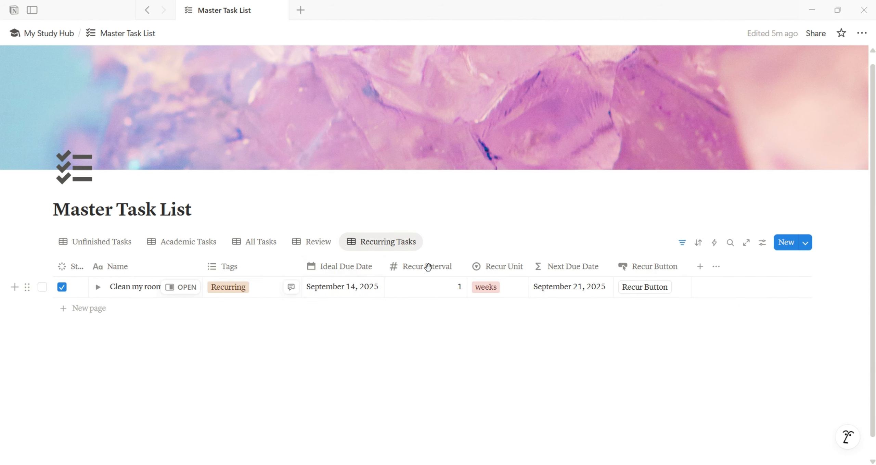
click(649, 289)
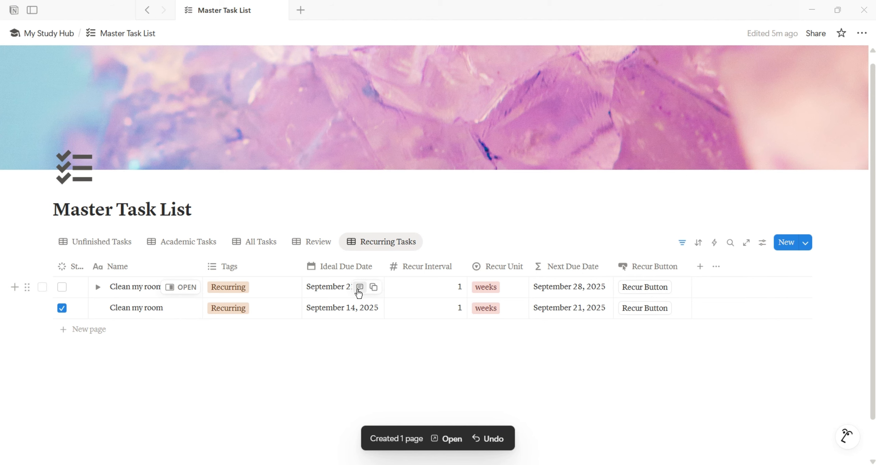
click(176, 366)
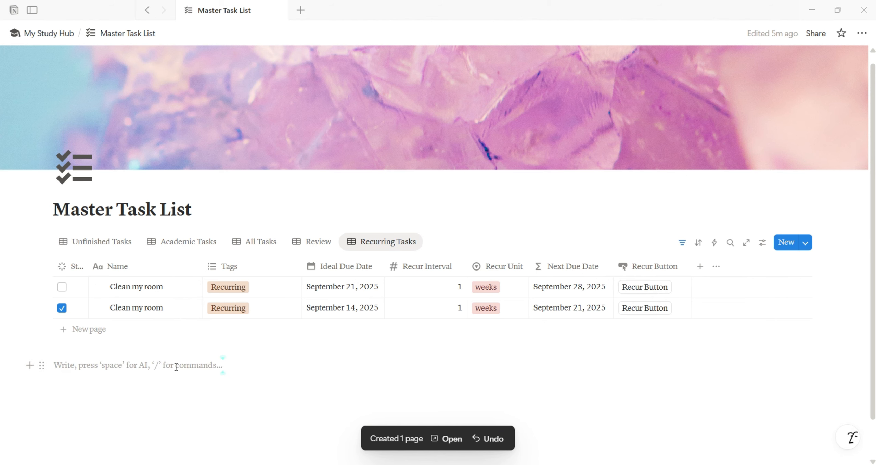
Step: Look through the Review, All Tasks, Academic Tasks and Unfinished Tasks views of the Master Task List
click(305, 241)
click(257, 242)
click(189, 253)
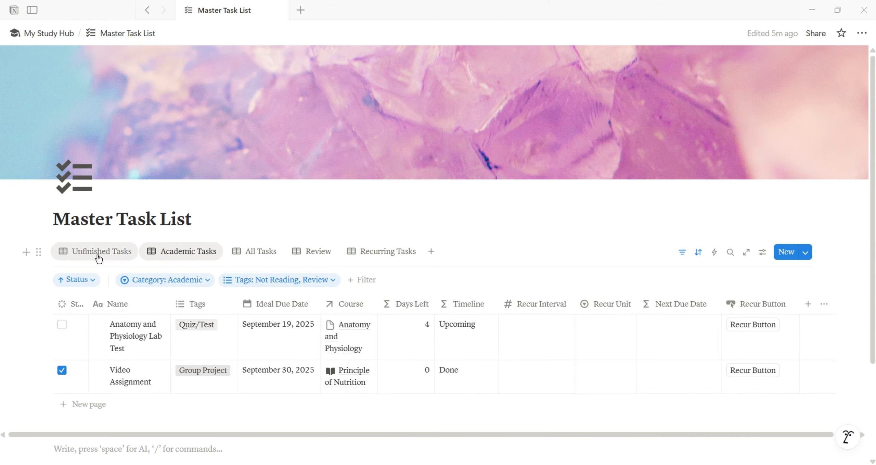
click(97, 257)
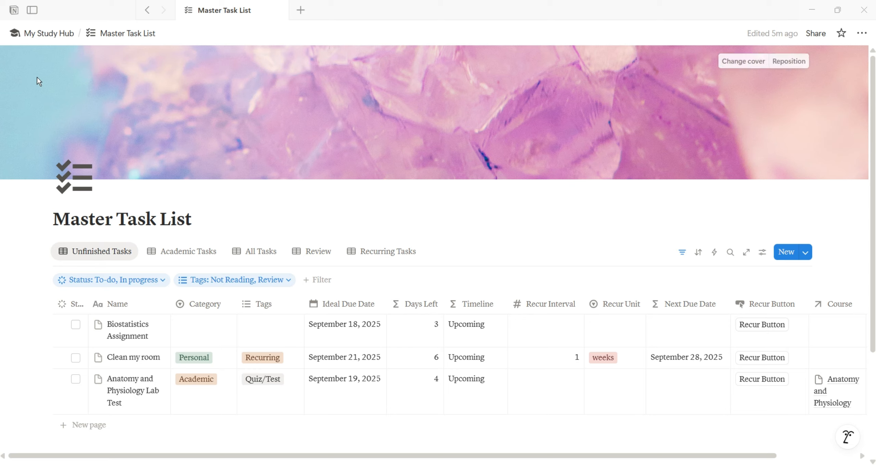
Step: Return to My Study Hub and open the Notes Library page
click(51, 33)
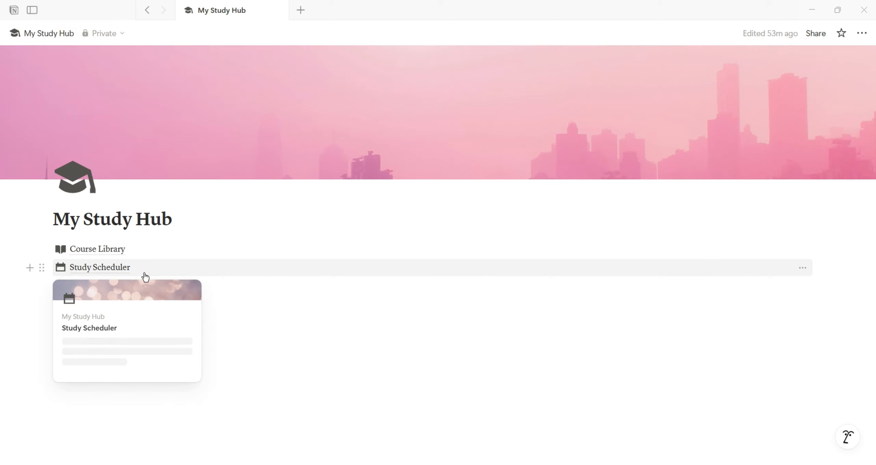
click(91, 304)
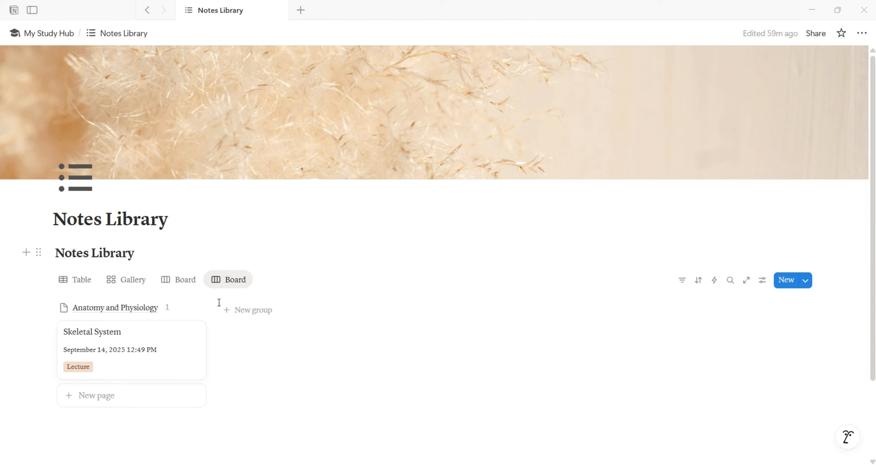
Step: Create a new page template for the Notes Library and set it to Serif font, small text and full width
click(78, 284)
click(806, 281)
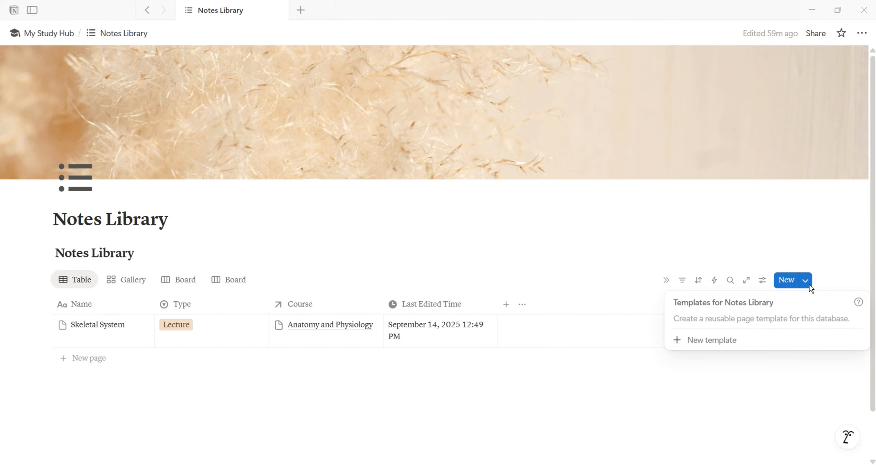
click(788, 342)
click(173, 74)
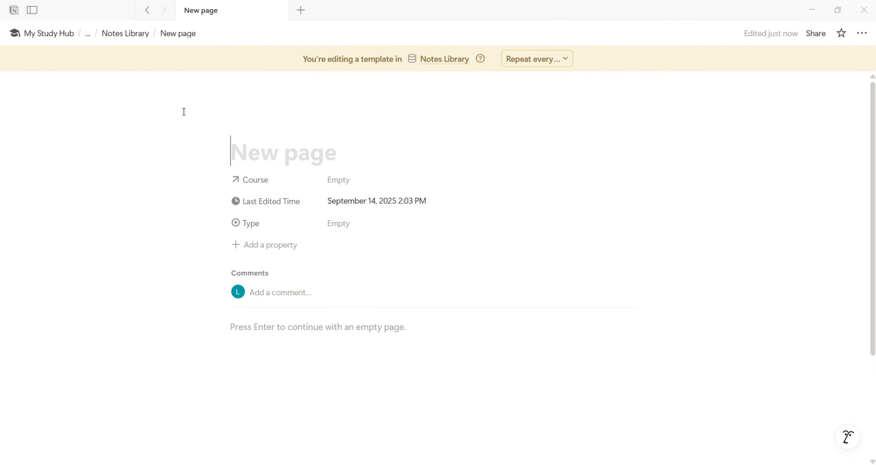
click(862, 33)
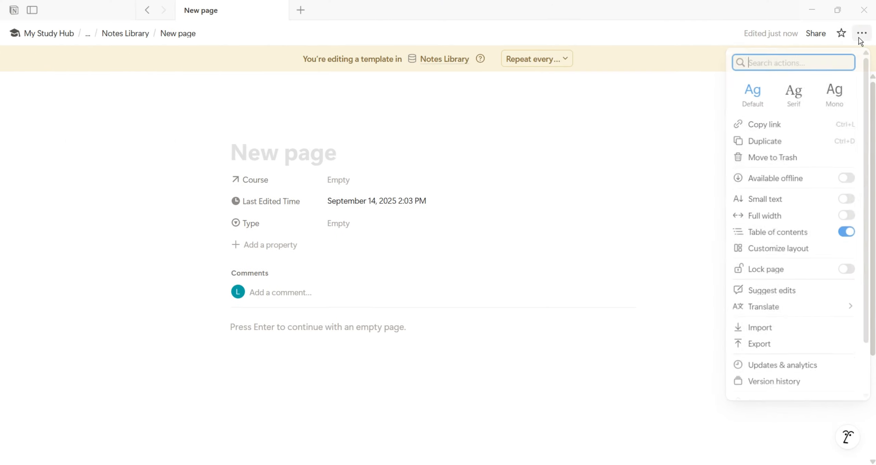
click(794, 93)
click(854, 201)
click(845, 217)
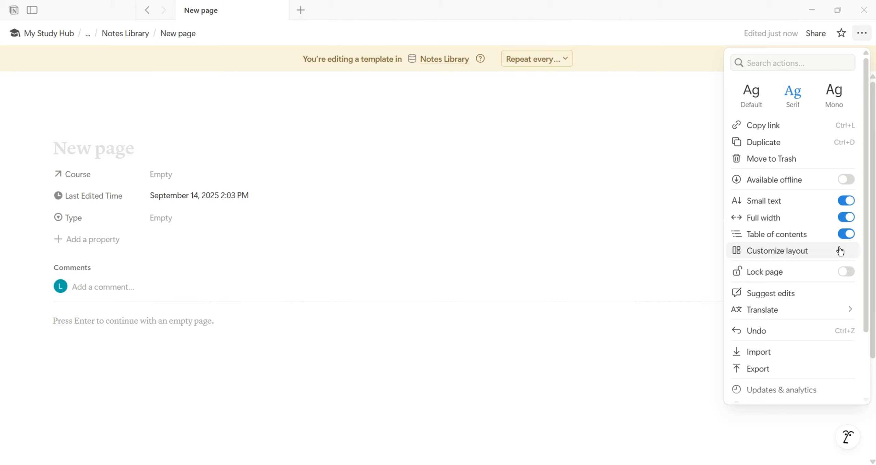
Step: Customize the template's layout by turning off page discussions and property icons, and apply it to all pages
click(841, 251)
click(852, 211)
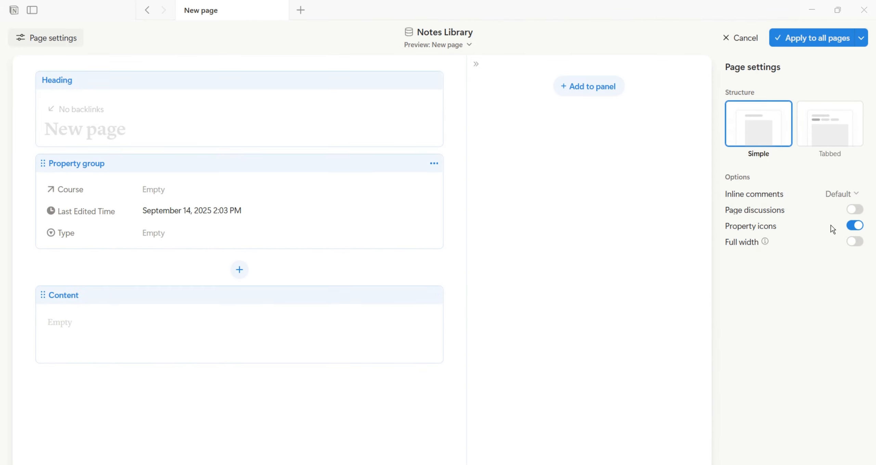
click(853, 226)
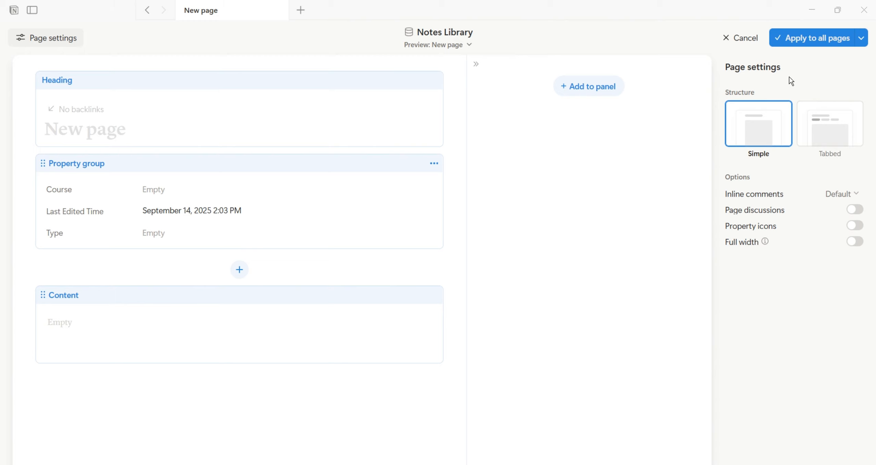
click(791, 44)
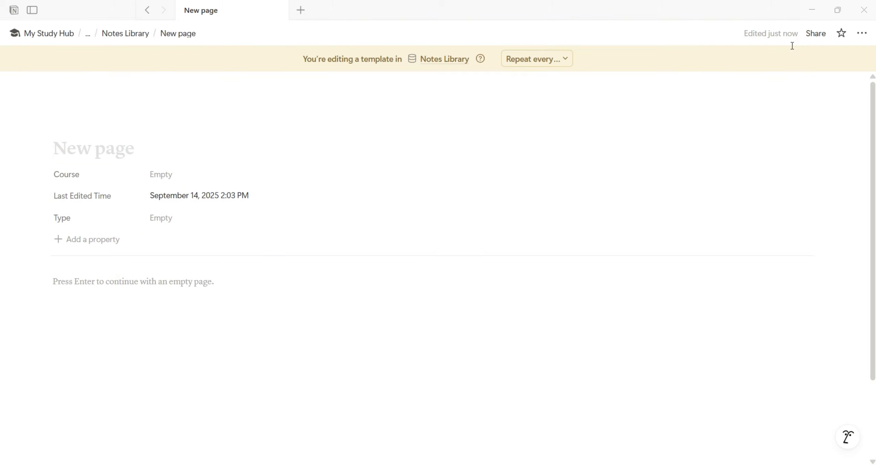
Step: Title the template New Note and give it the bulleted-list icon
click(117, 148)
text(New Note)
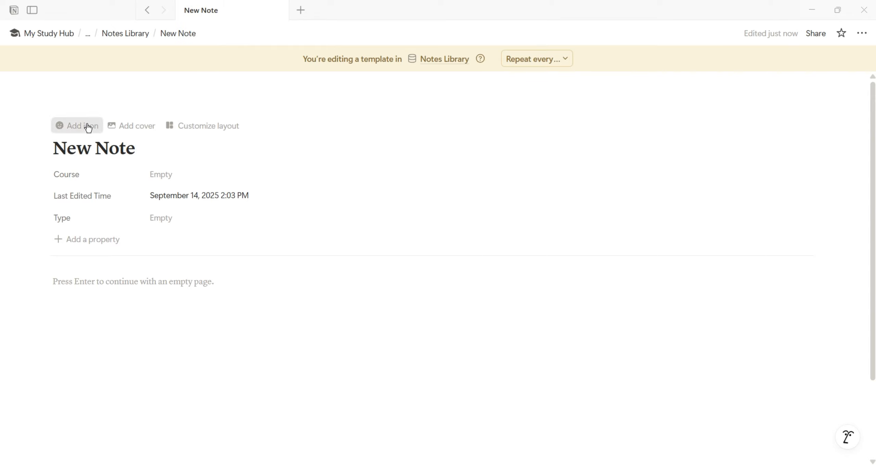
click(86, 127)
click(95, 167)
click(61, 190)
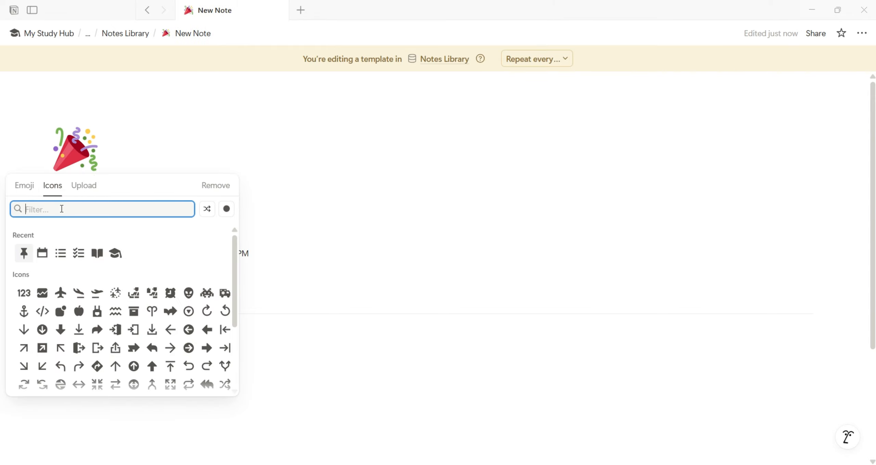
click(61, 254)
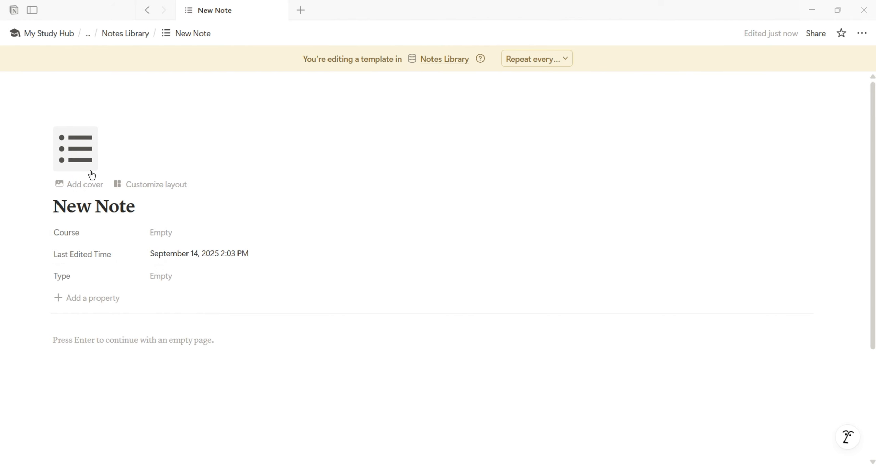
Step: Add a cover to the New Note template using the white dried-petal image from an Unsplash search for "pastel"
click(87, 183)
click(739, 95)
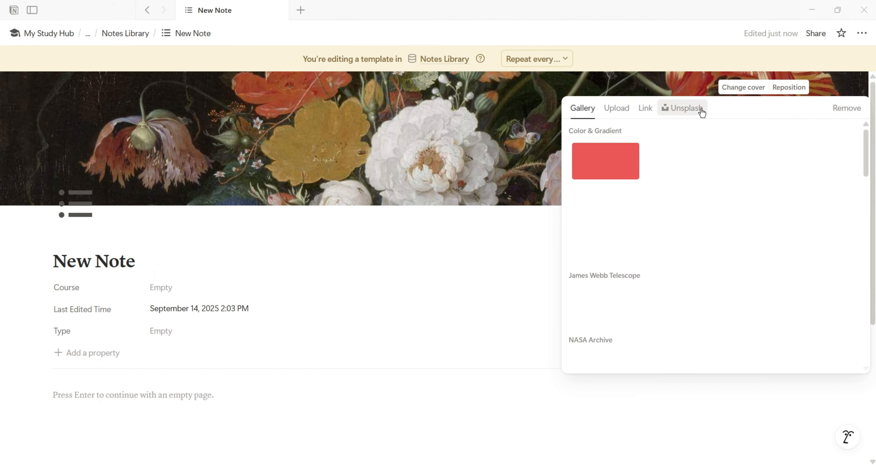
click(692, 109)
text(pastel)
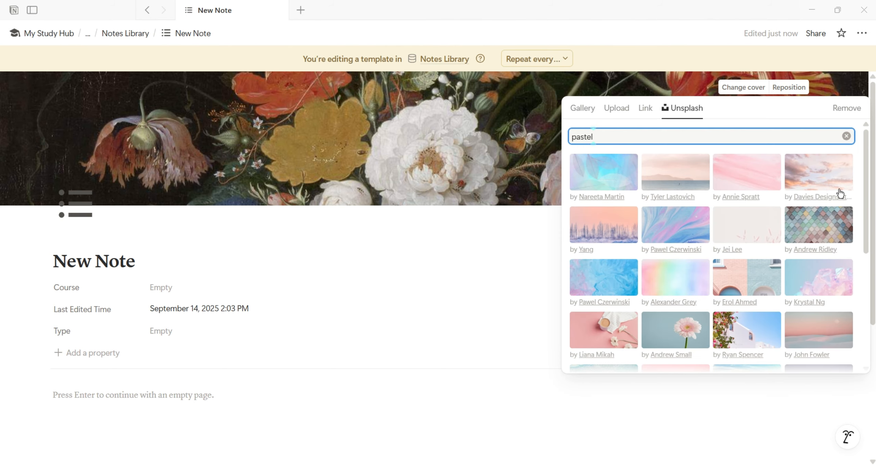
drag(866, 197, 866, 199)
scroll(866, 202, down, 4)
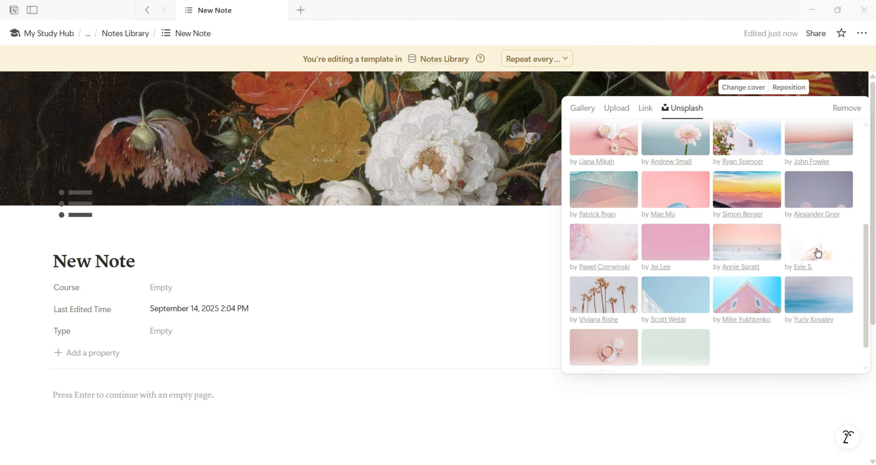
click(817, 252)
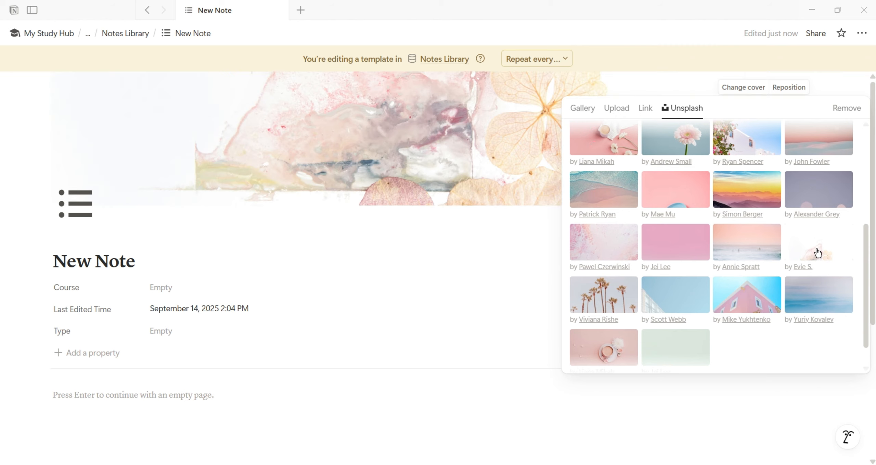
Step: Insert a Toggle heading 2 in the template body containing a Toggle heading 3 with a bulleted list inside
click(126, 393)
text(/to)
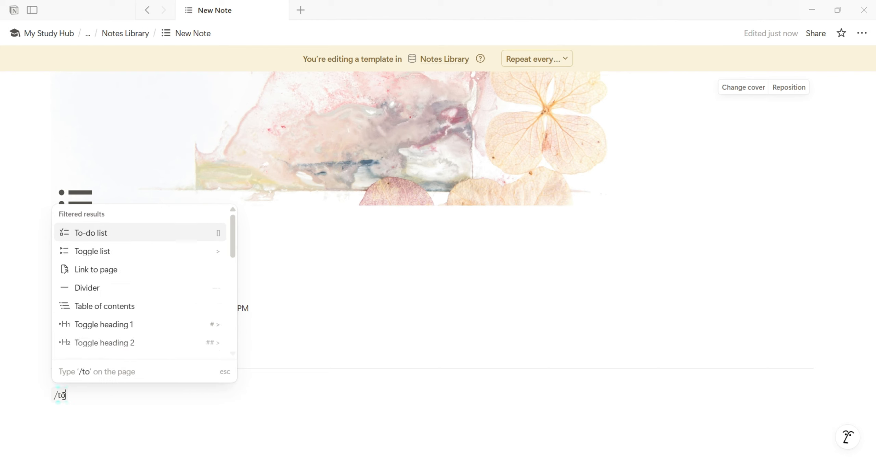
click(129, 338)
click(60, 407)
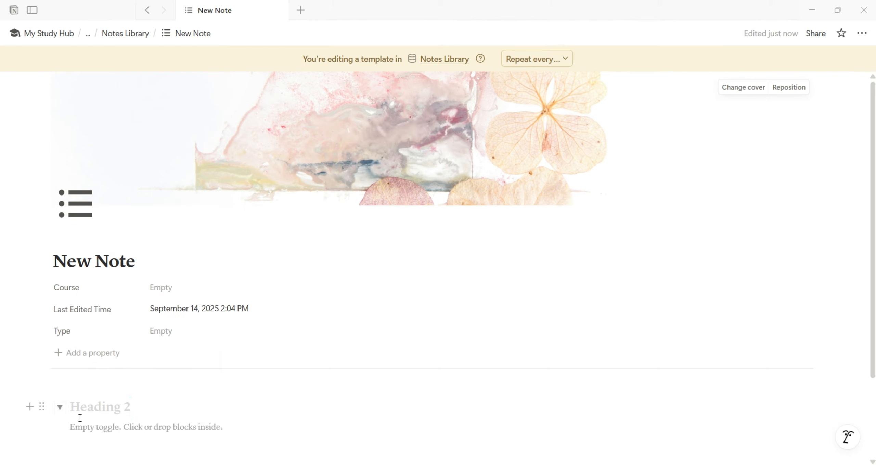
click(82, 426)
text(/to)
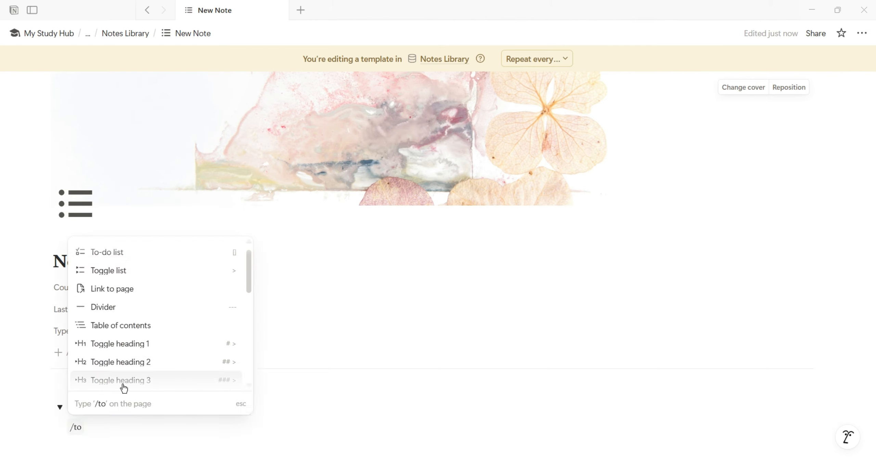
click(116, 391)
click(92, 453)
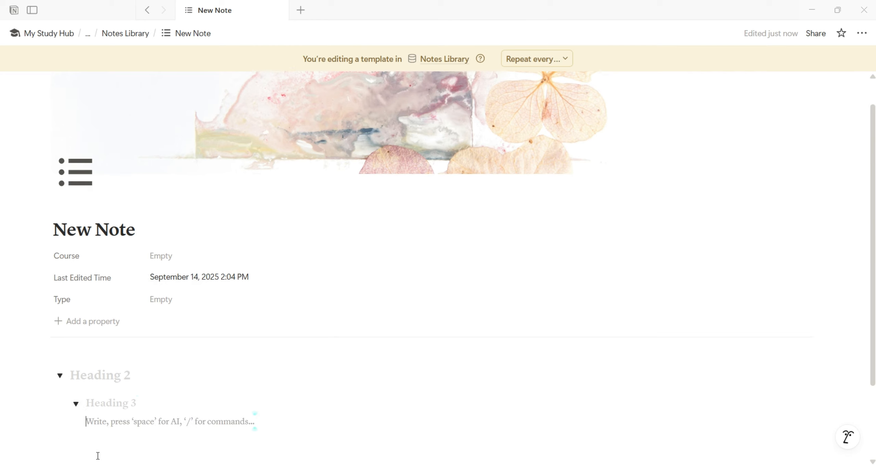
text(/bu)
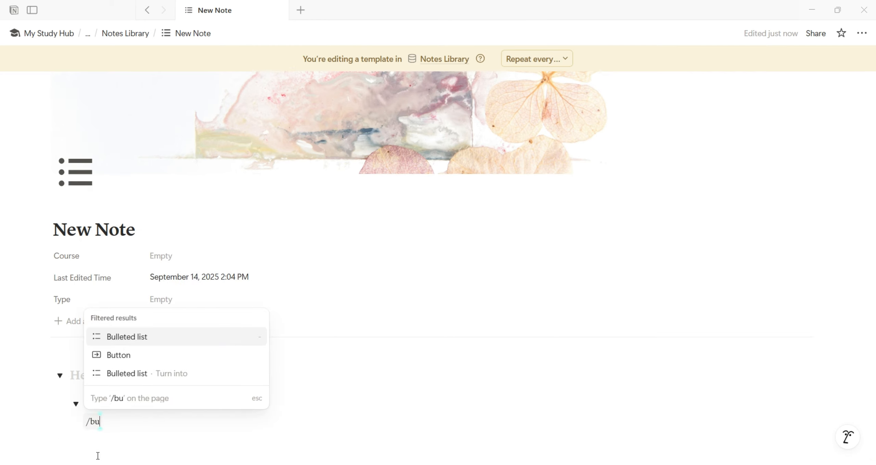
click(177, 337)
Step: Duplicate the Toggle heading 2 block four times in the template
click(41, 374)
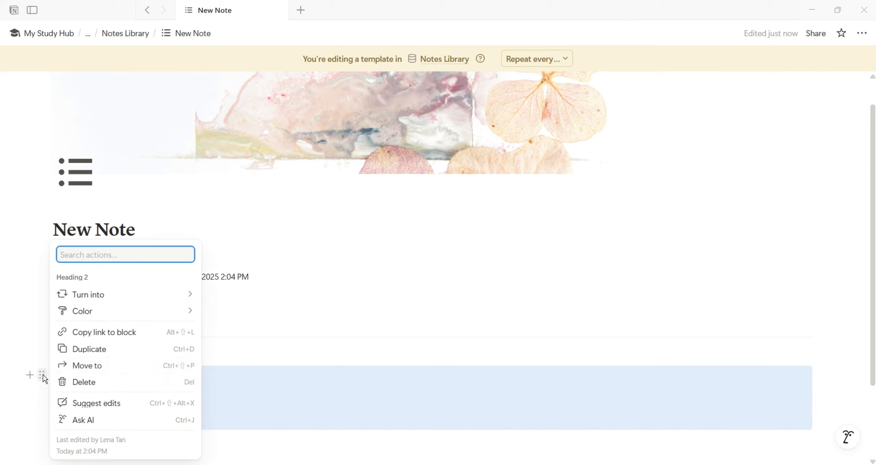
click(74, 348)
click(42, 418)
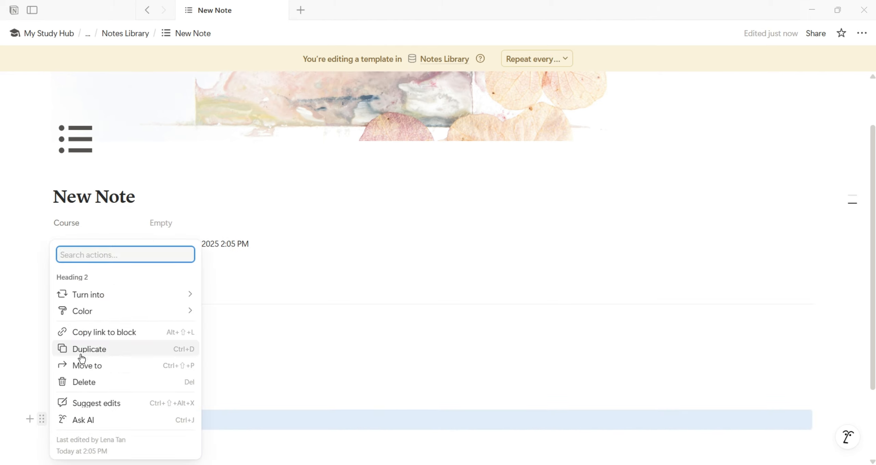
click(79, 348)
click(42, 418)
click(109, 350)
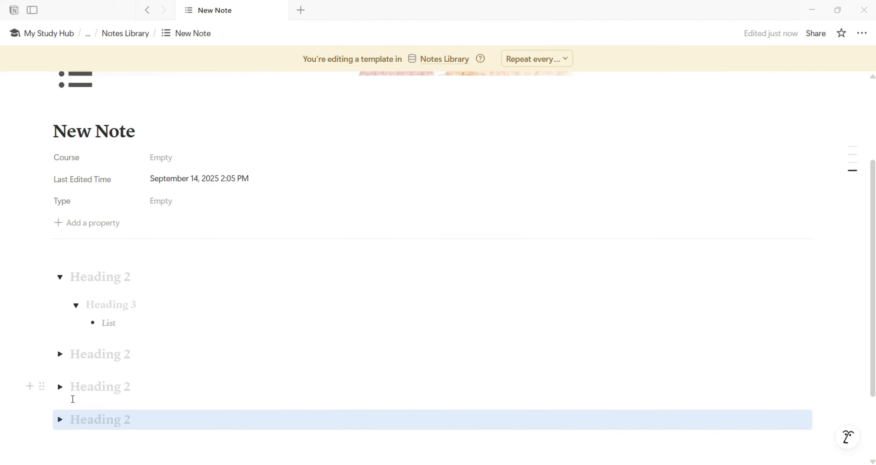
click(42, 418)
mouse_move(130, 319)
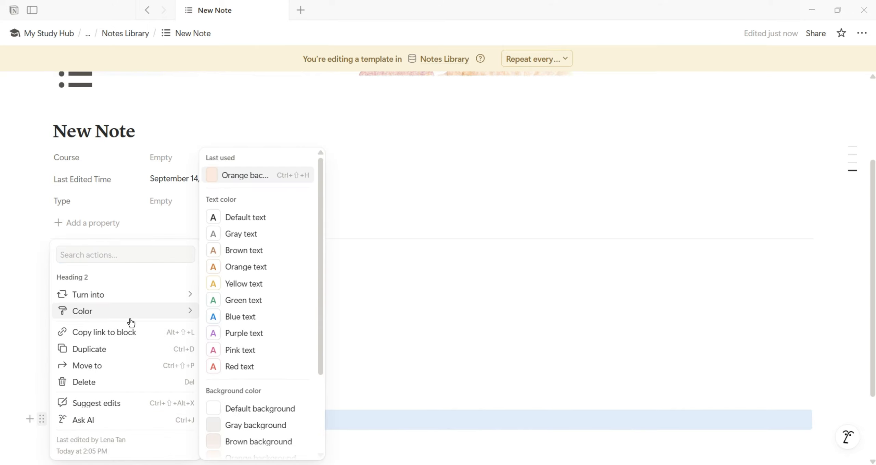
click(122, 348)
scroll(530, 217, up, 2)
scroll(57, 400, up, 3)
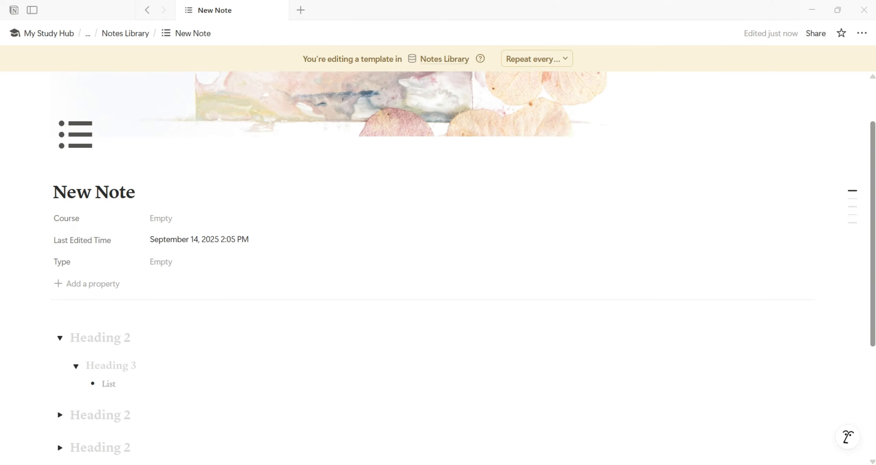
Step: Move the Type property above Course in the page layout's property group and apply the layout to all pages
click(859, 37)
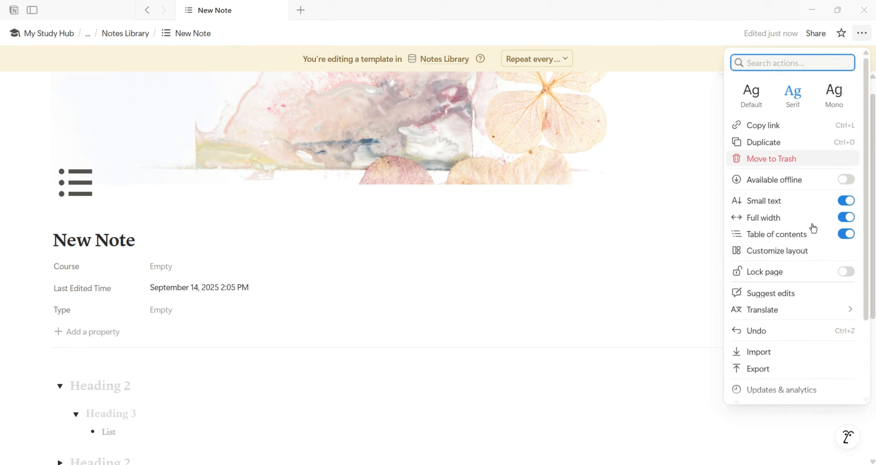
click(806, 252)
click(280, 271)
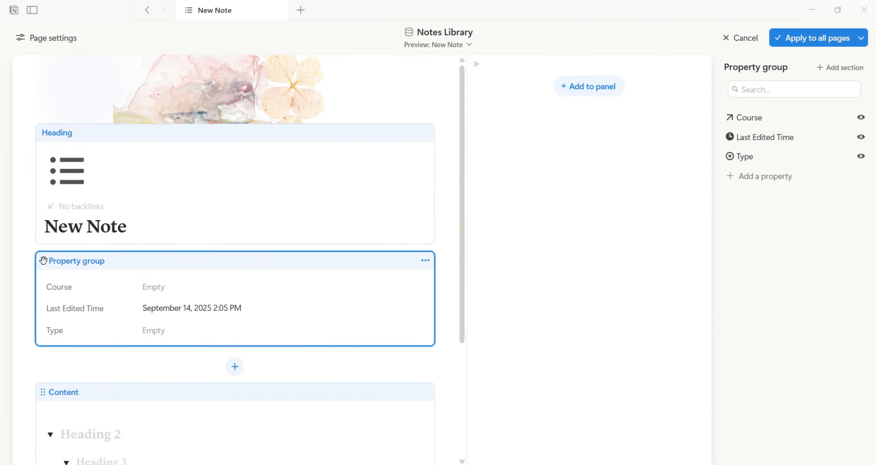
drag(728, 155, 730, 117)
click(809, 38)
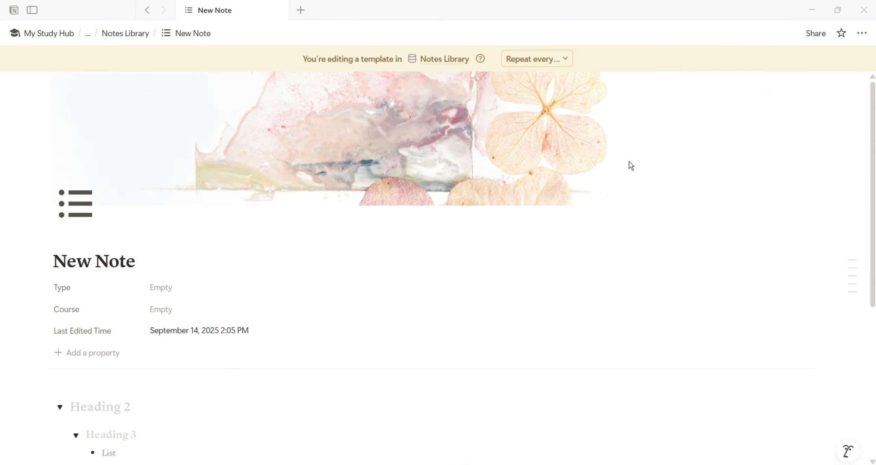
Step: Return to the Notes Library database and set New Note as the default template for all its views
click(138, 41)
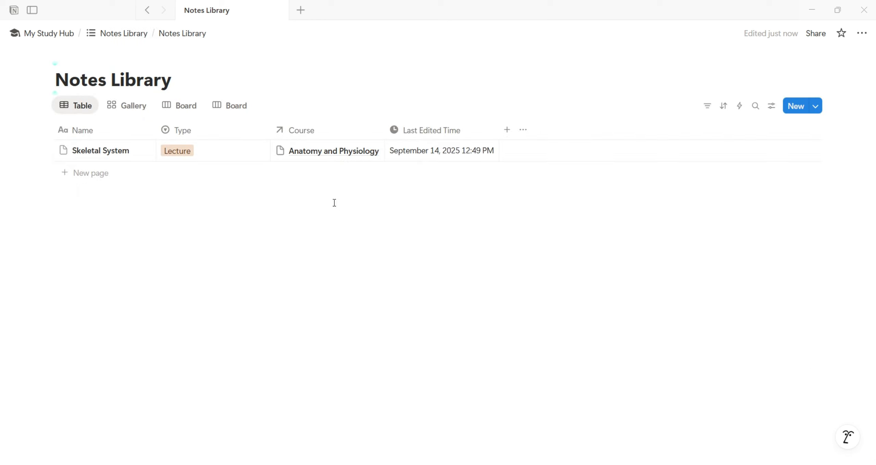
click(816, 107)
click(859, 146)
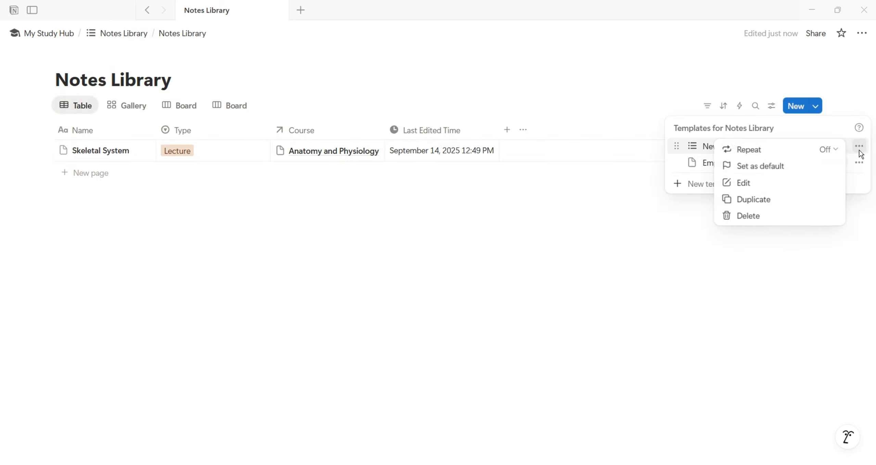
click(813, 171)
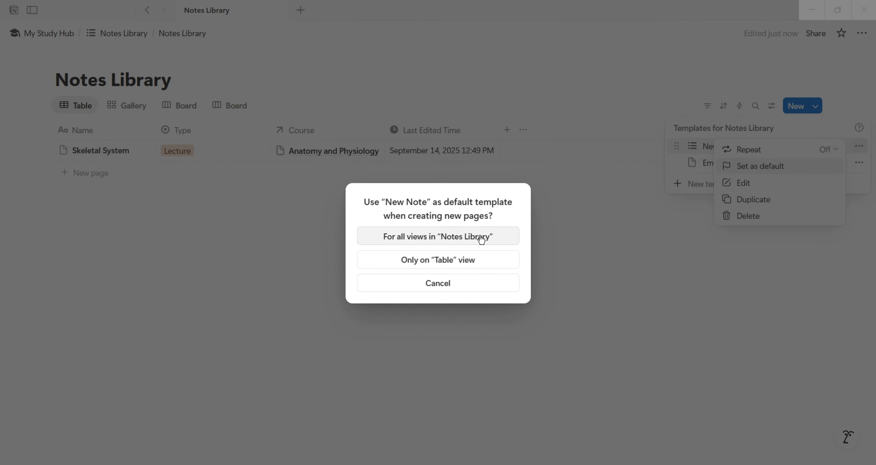
click(481, 238)
click(319, 251)
Step: Open the Skeletal System note from the Table view, apply the New Note template to it, and return to the Notes Library page
click(131, 111)
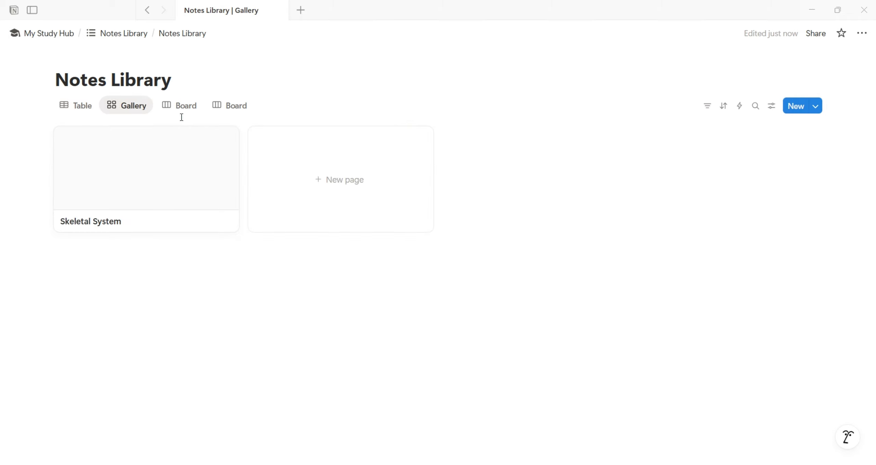
click(78, 109)
click(112, 155)
click(178, 214)
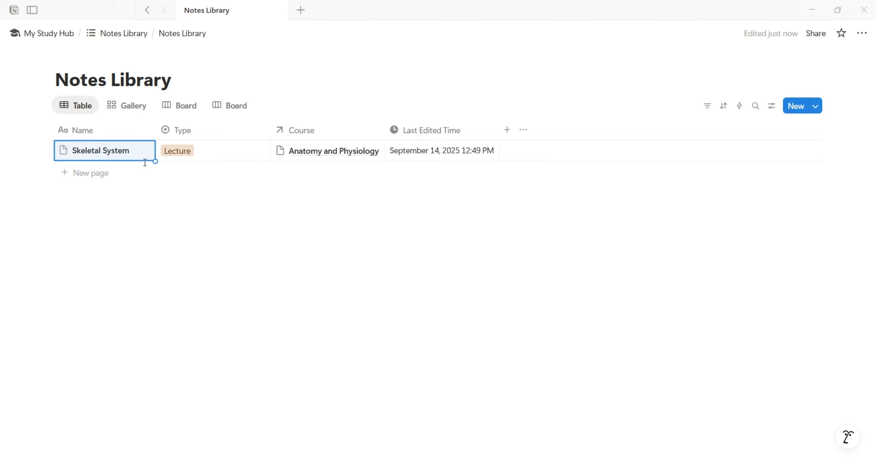
click(143, 153)
click(496, 241)
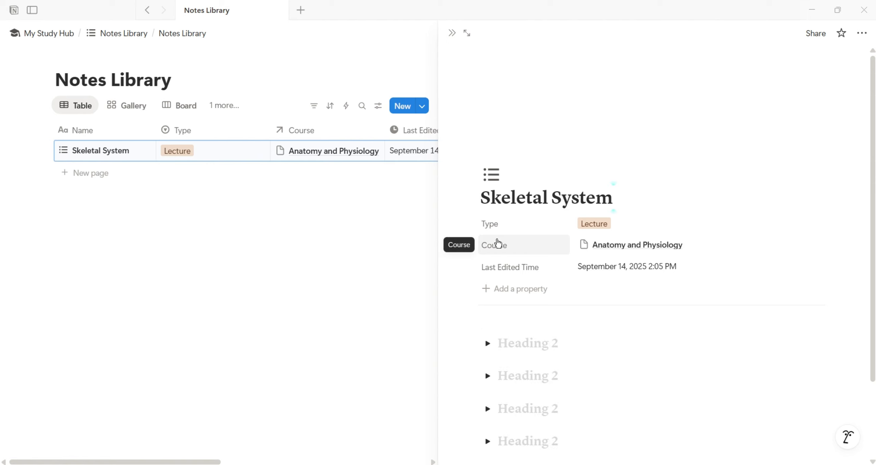
click(357, 252)
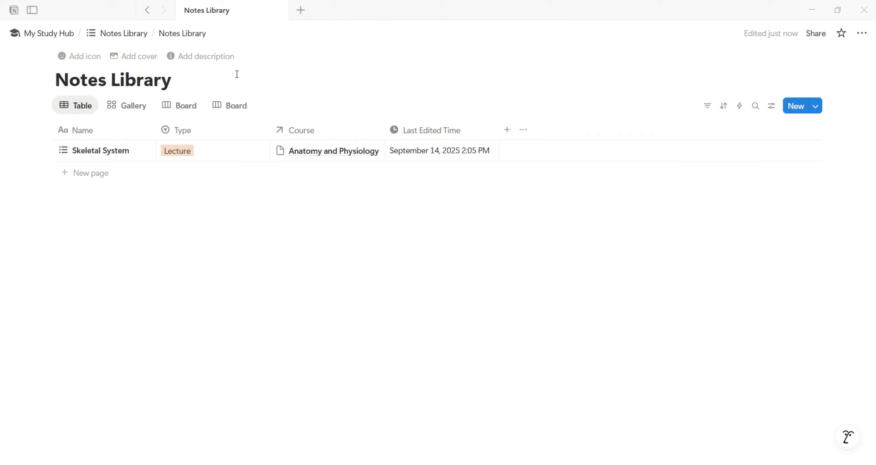
click(131, 33)
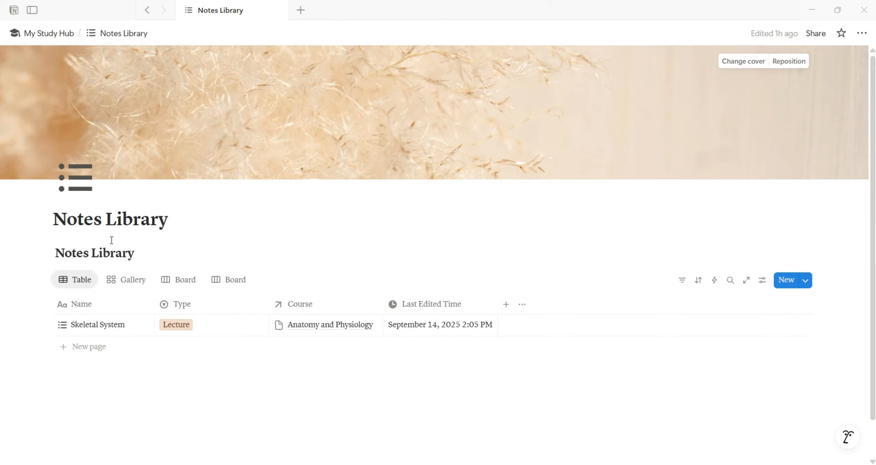
Step: Set the card preview of the Notes Library's Gallery view to Page cover, and check both Board views
click(134, 279)
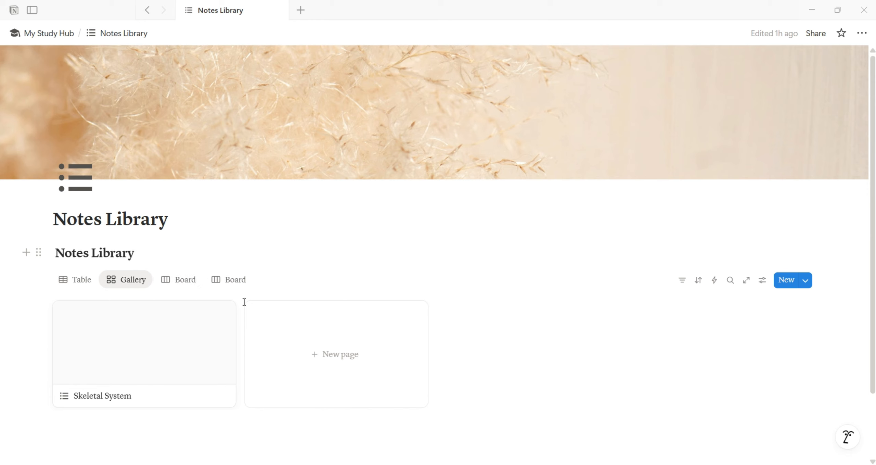
click(757, 283)
click(837, 208)
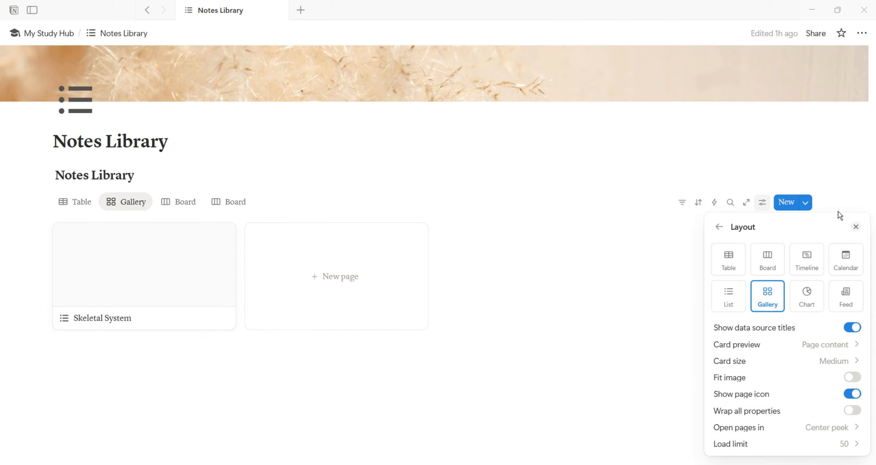
click(845, 351)
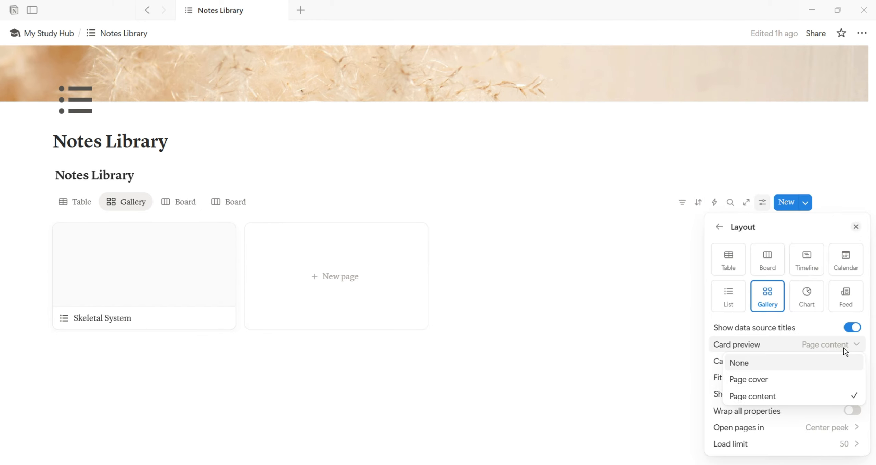
click(828, 378)
click(250, 381)
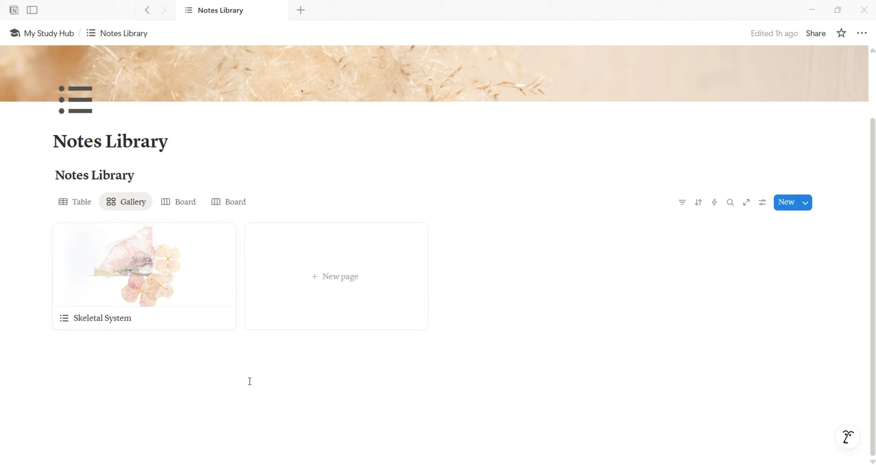
click(185, 206)
click(229, 207)
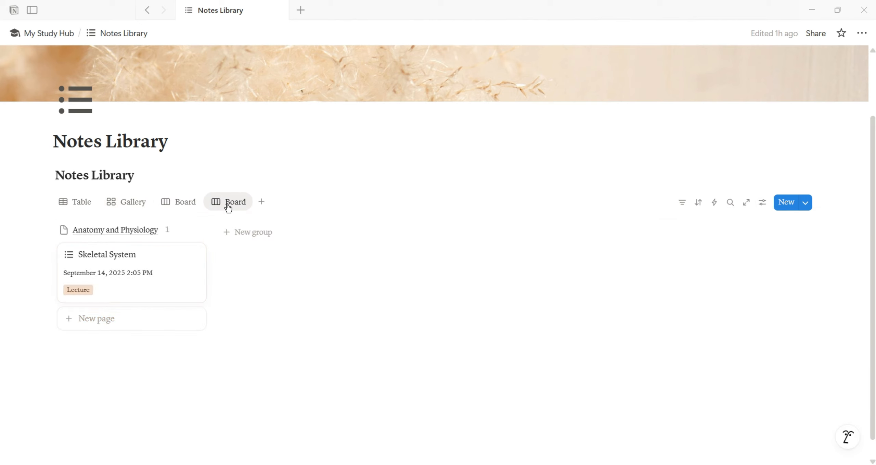
Step: Go to the Course Library through My Study Hub and open its New Course template for editing as a full page
click(59, 33)
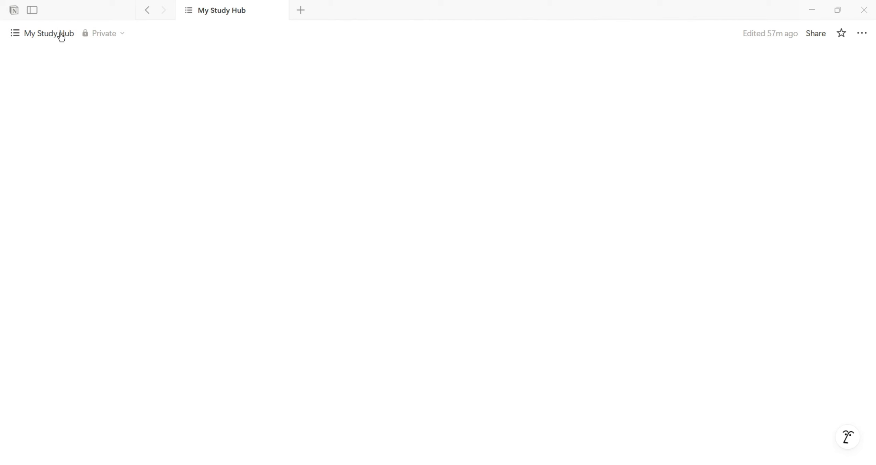
click(111, 252)
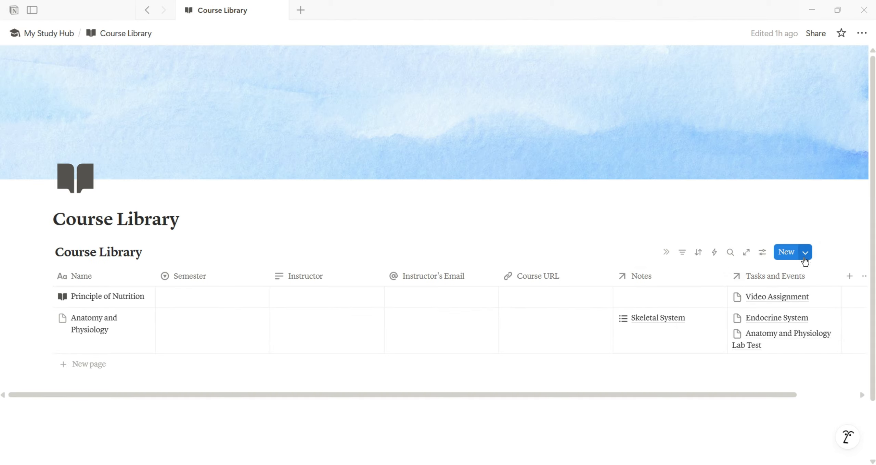
click(805, 252)
click(859, 292)
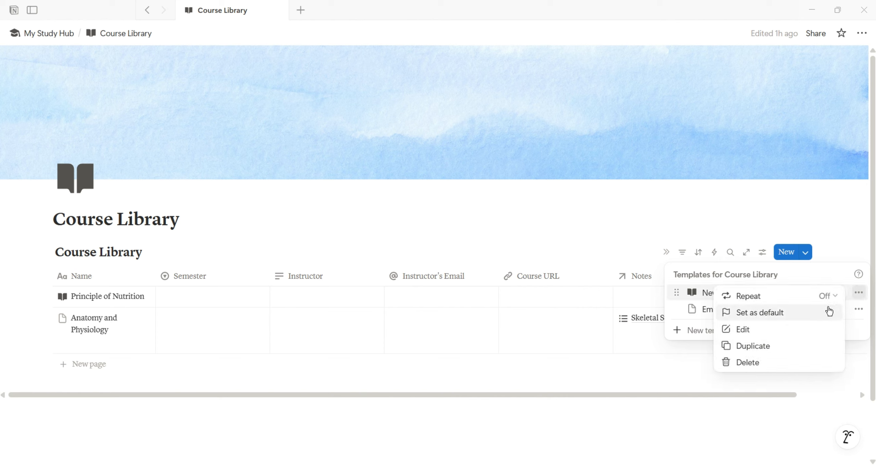
click(774, 333)
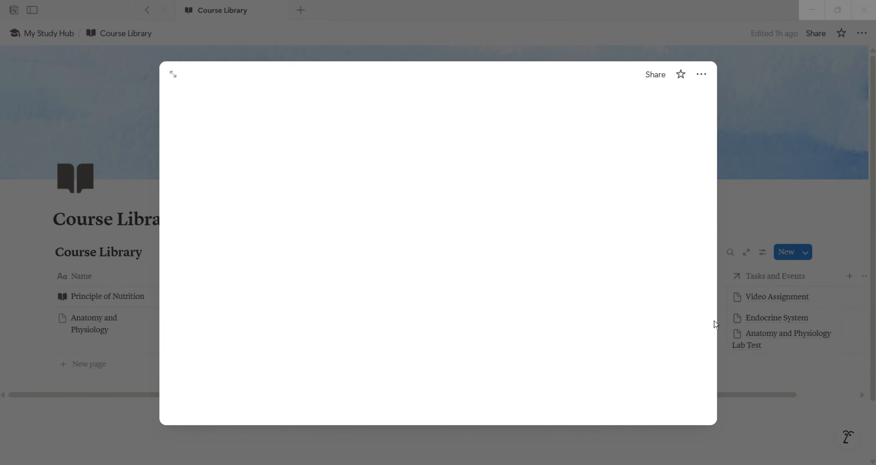
click(173, 76)
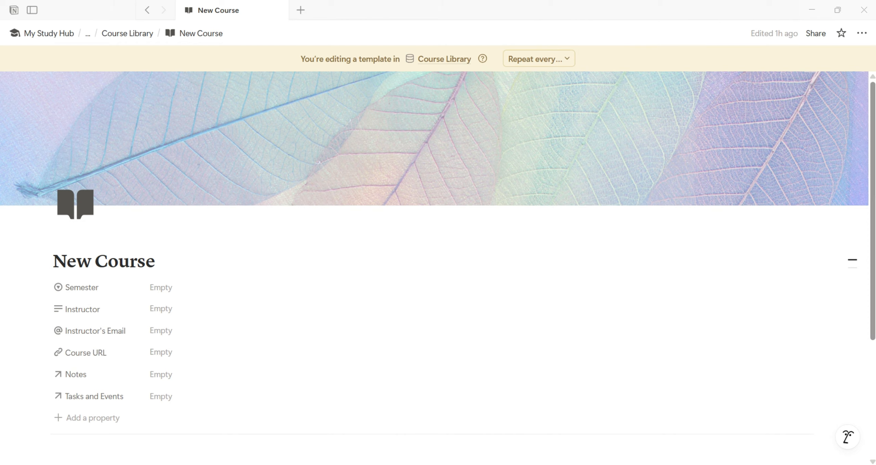
Step: Insert an inline database below the Notes heading, linked to the existing Notes Library source with its Gallery view
scroll(275, 335, down, 5)
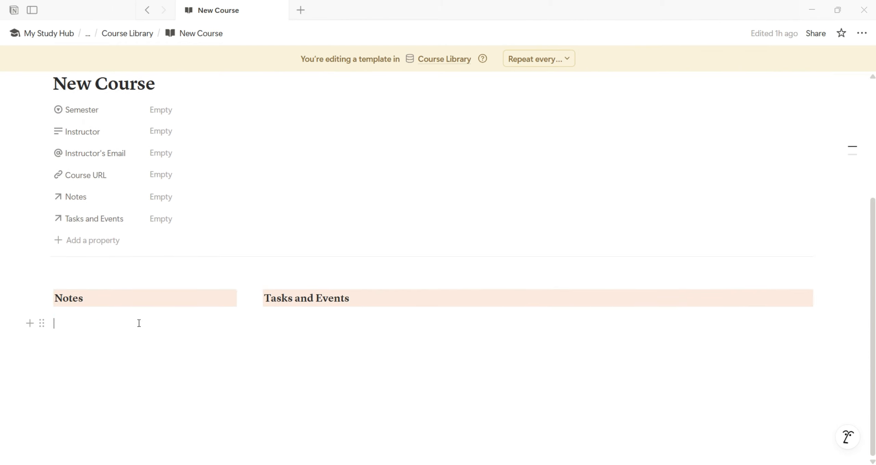
text(/data)
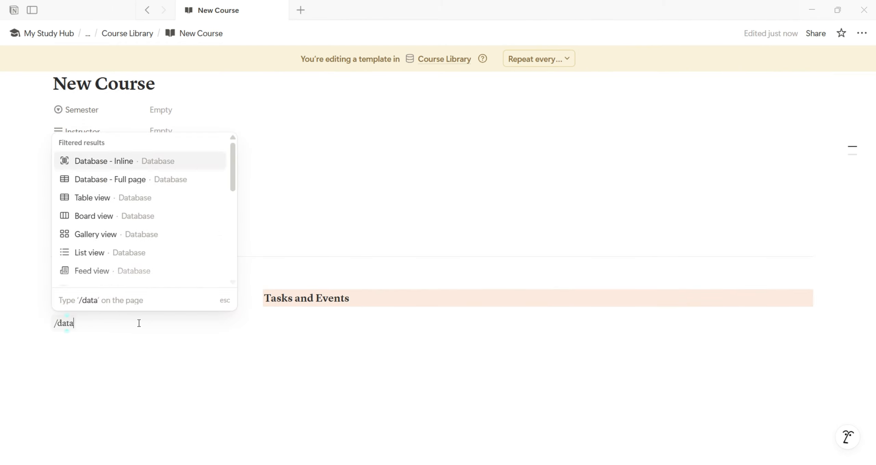
click(184, 168)
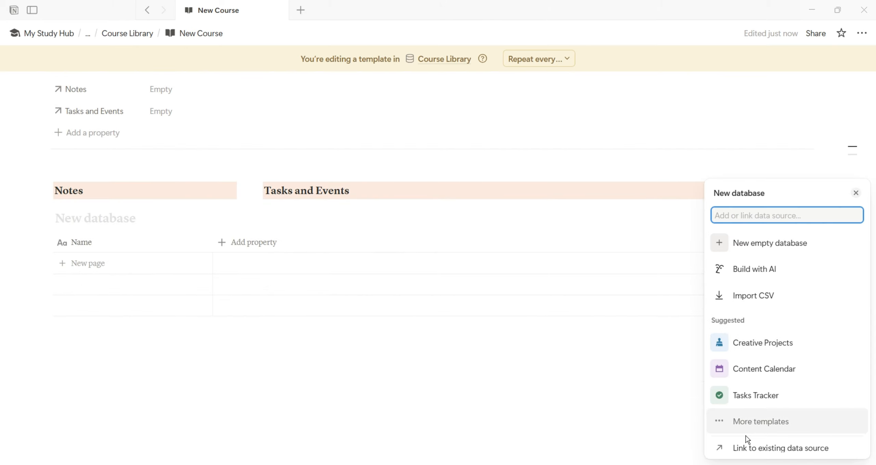
click(750, 448)
click(784, 346)
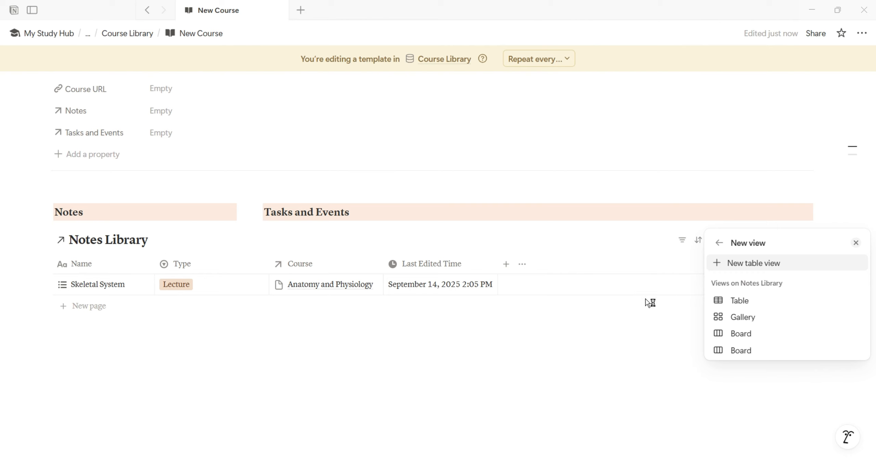
click(755, 323)
click(755, 323)
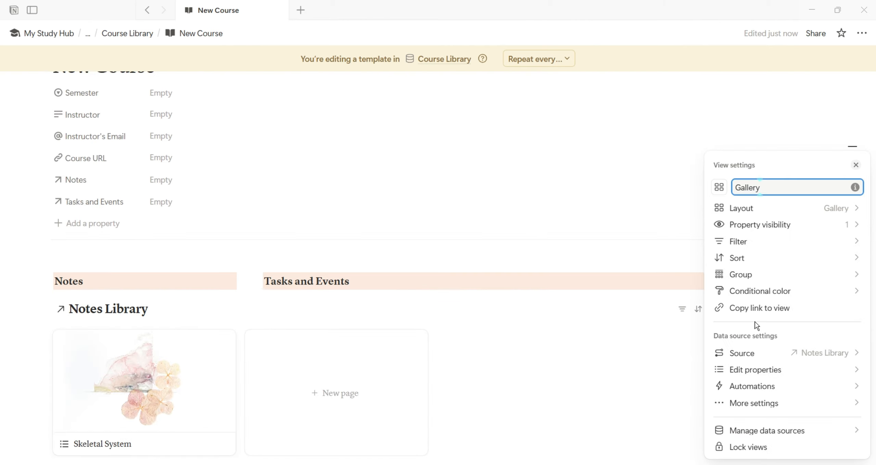
Step: Filter the linked Notes Library gallery so that Course contains New Course
click(810, 240)
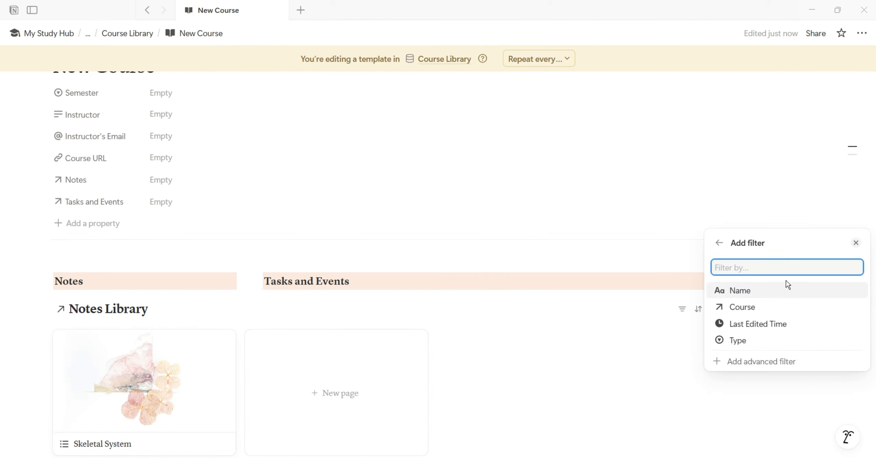
click(738, 308)
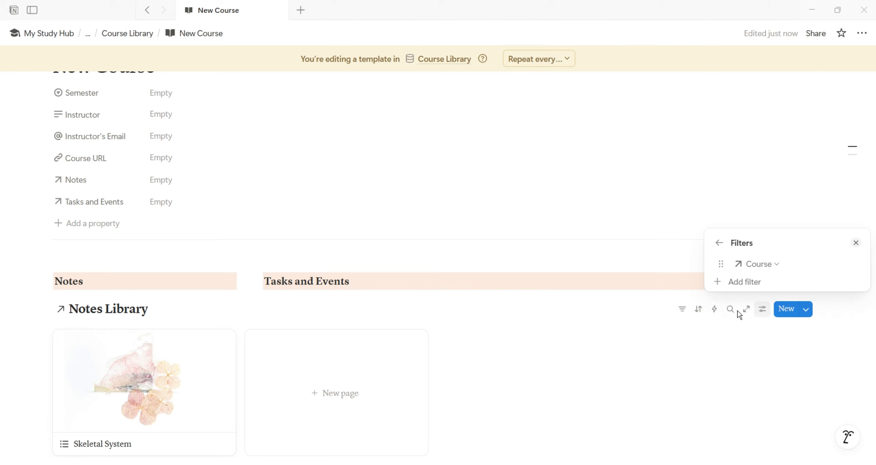
click(769, 271)
click(778, 327)
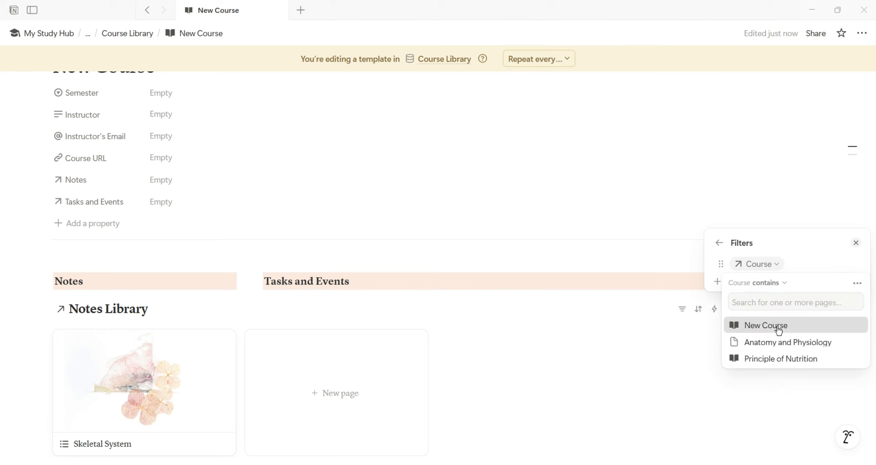
click(168, 315)
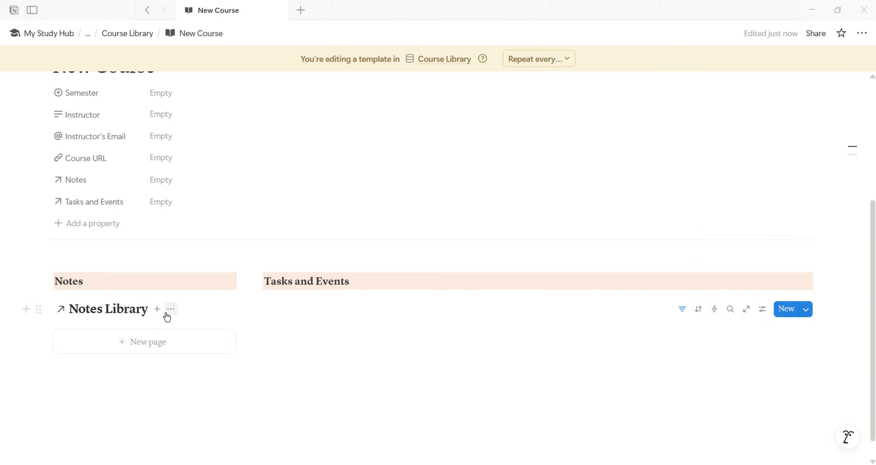
Step: Hide the title of the linked Notes Library database and move the gallery into the column under the Notes heading
click(171, 309)
click(192, 417)
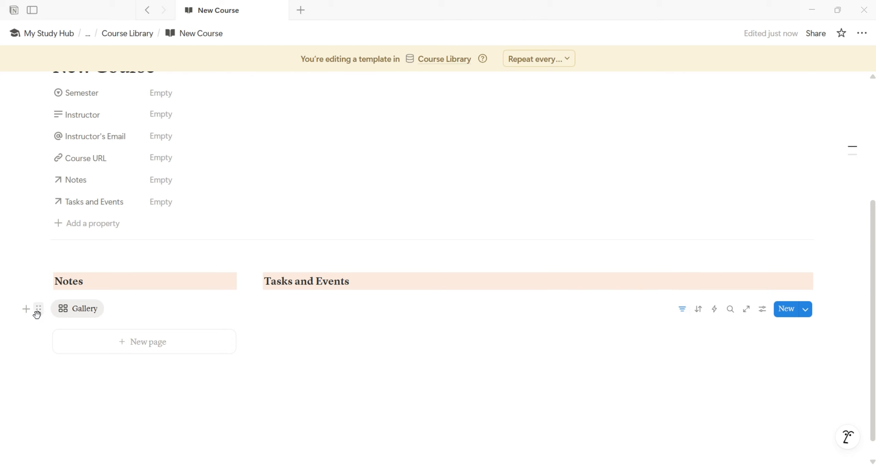
drag(37, 313, 55, 294)
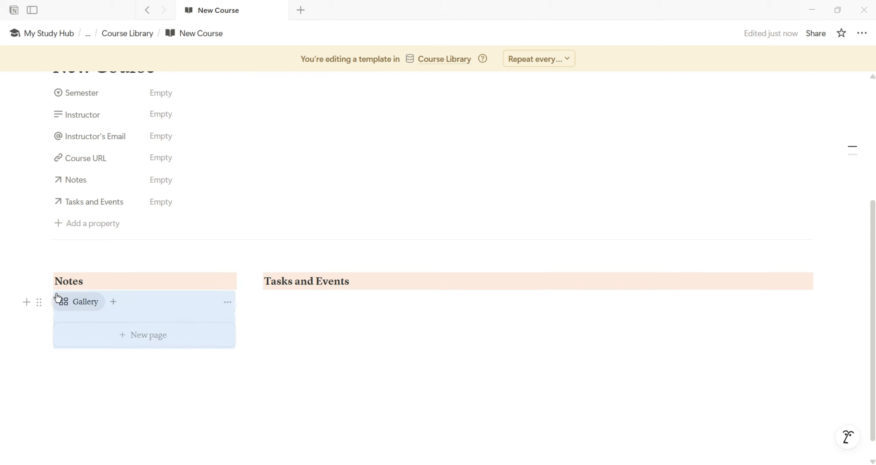
click(293, 310)
Step: Duplicate the tabbed task database on the Study Scheduler page and move the copy to the New Course template
click(60, 39)
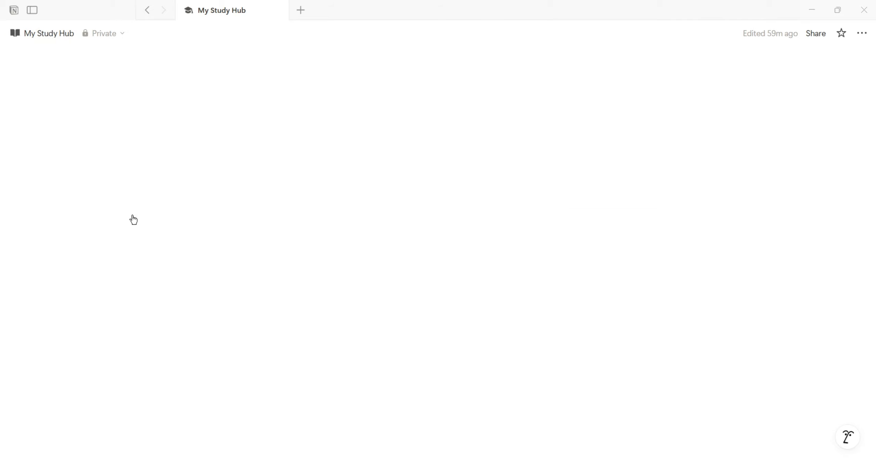
click(112, 267)
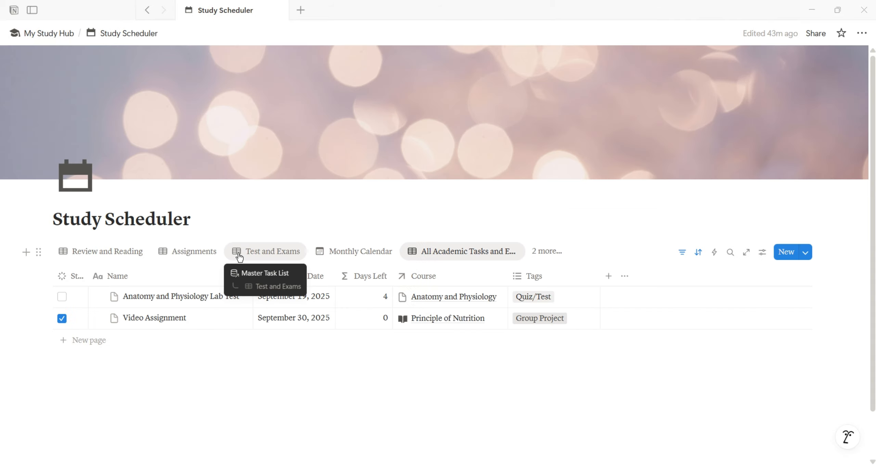
click(39, 252)
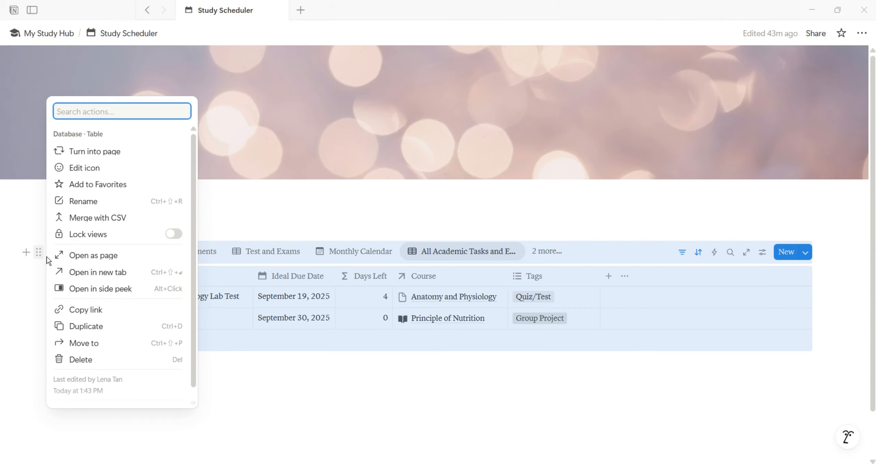
click(81, 329)
click(39, 379)
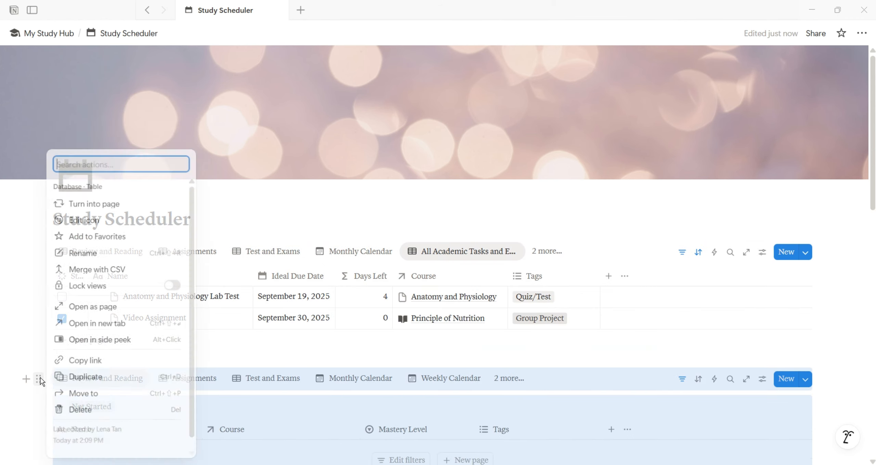
click(98, 396)
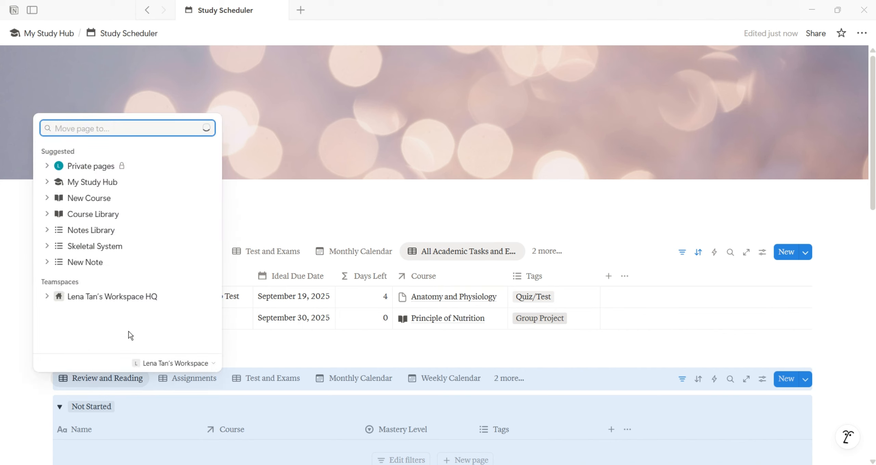
click(136, 202)
Step: Return to the Course Library from the Study Scheduler and reopen the New Course template as a full page for editing
click(56, 34)
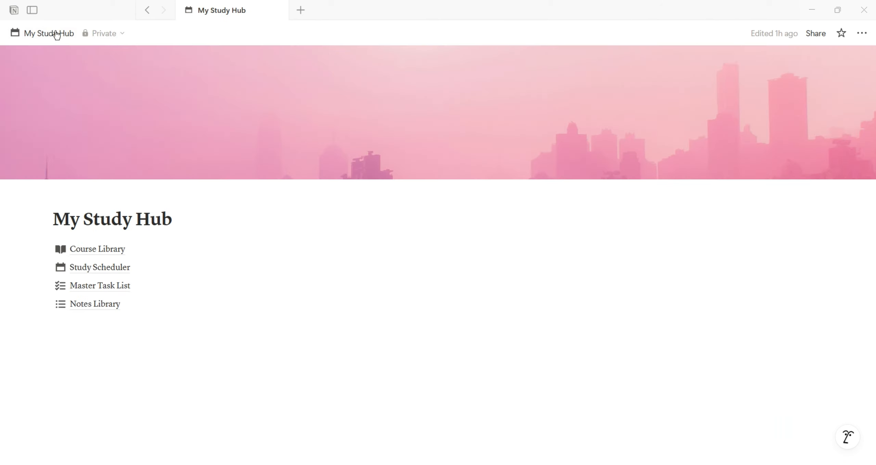
click(98, 249)
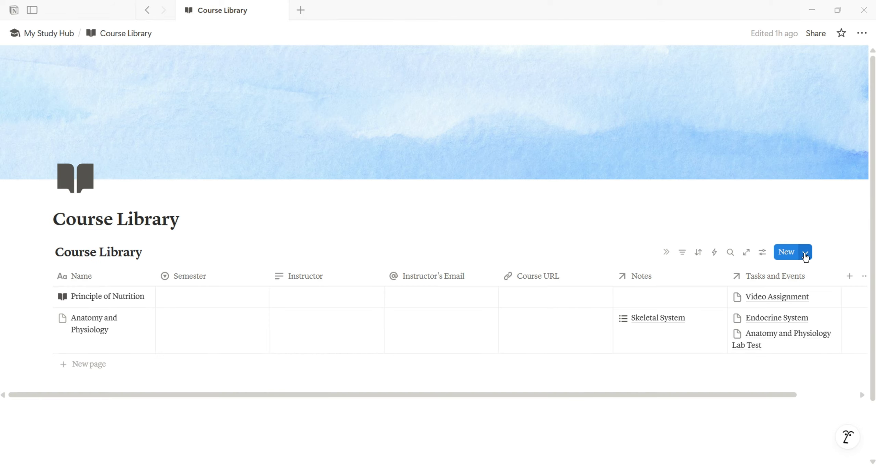
click(806, 253)
click(859, 292)
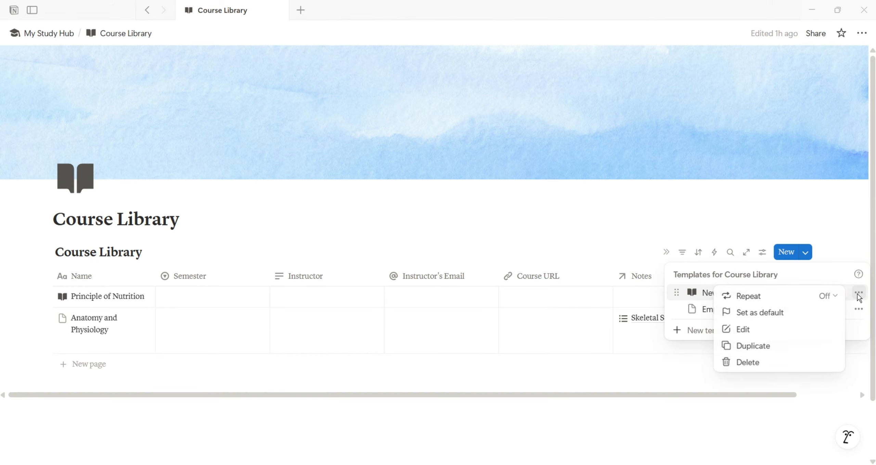
click(804, 330)
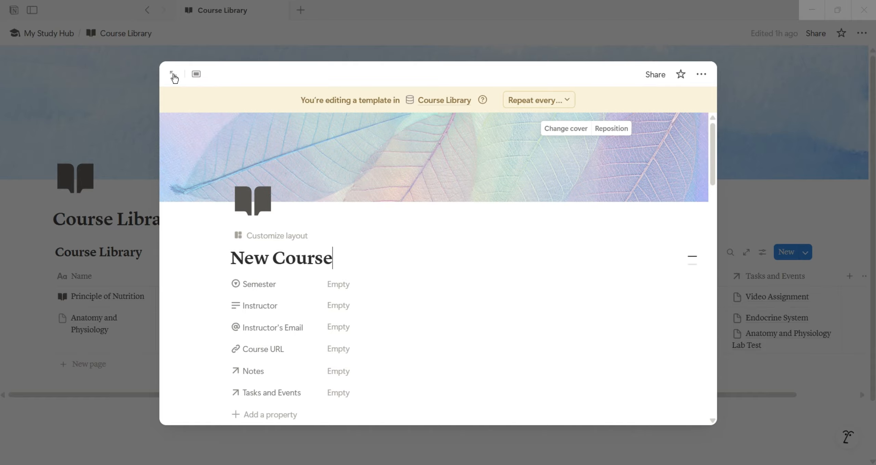
click(173, 74)
Step: Move the copied task database into the column under the Tasks and Events heading of the template
scroll(200, 274, down, 10)
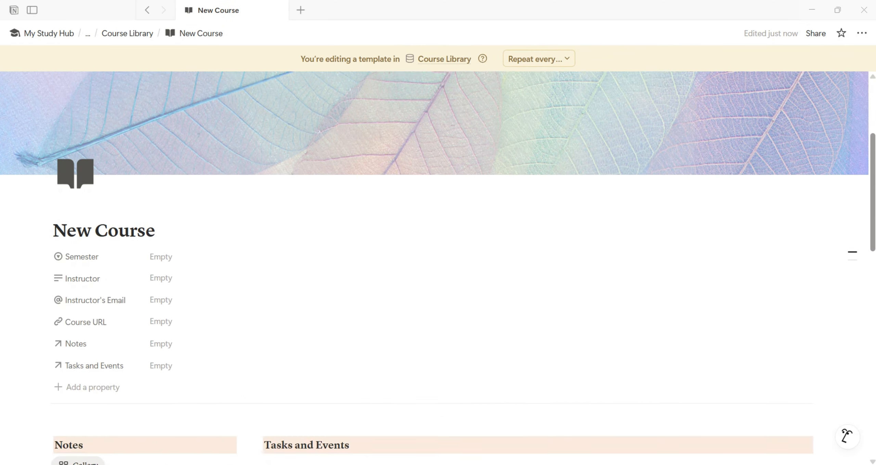
scroll(200, 274, up, 3)
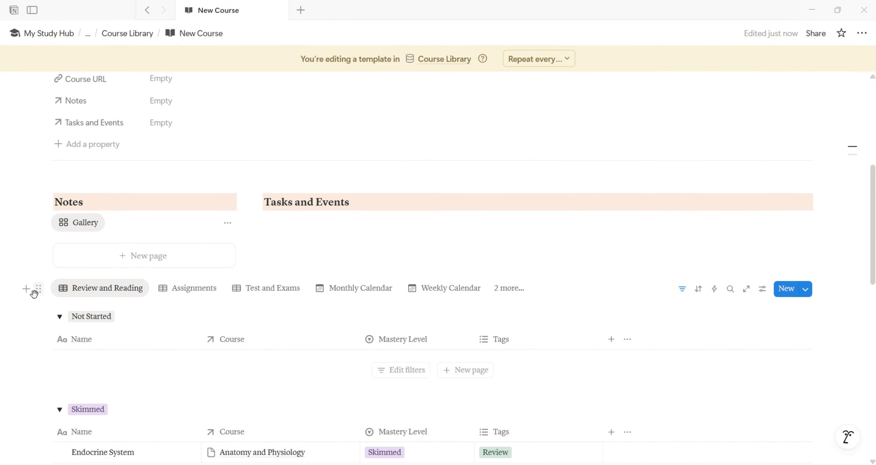
drag(34, 289, 278, 226)
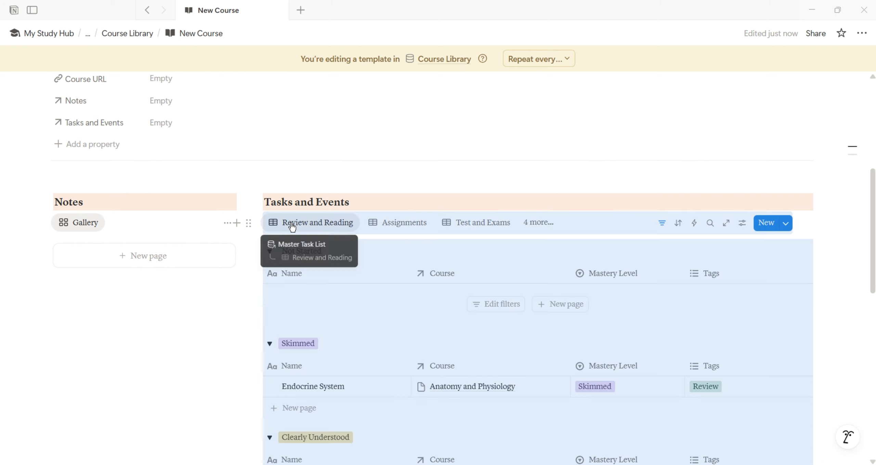
Step: Filter the Review and Reading view of Tasks and Events so that Course contains New Course
click(661, 223)
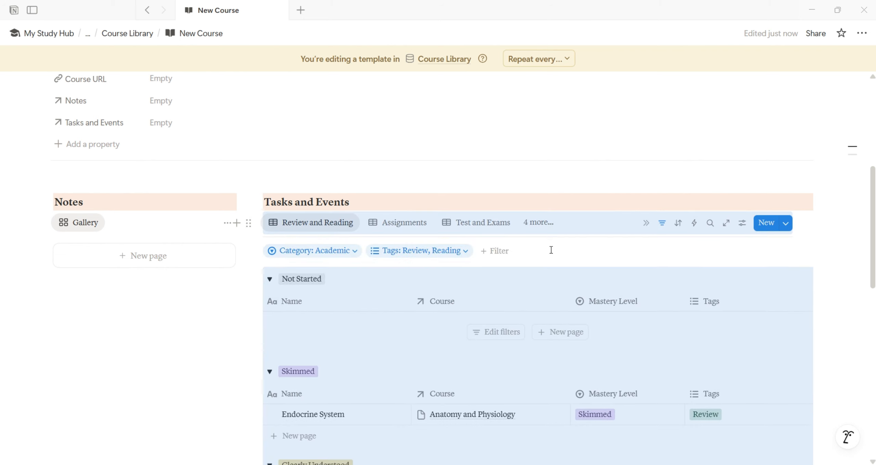
click(491, 254)
click(500, 264)
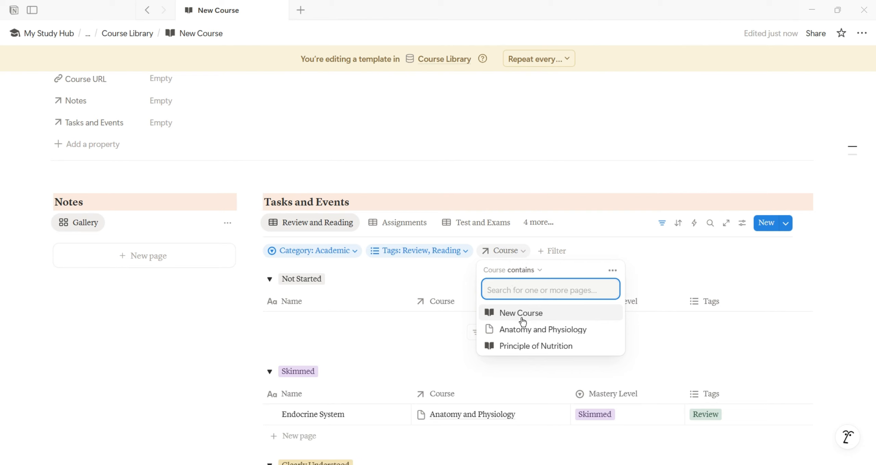
click(517, 318)
Step: Filter the Assignments view of Tasks and Events so that Course contains New Course
click(415, 232)
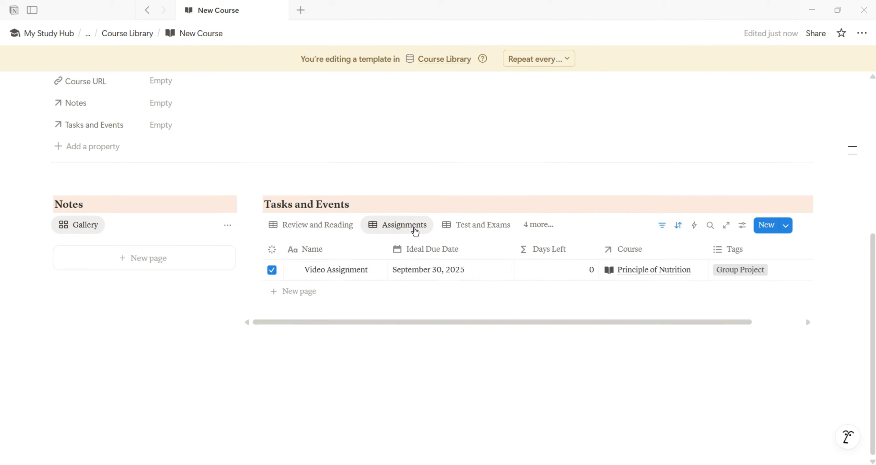
click(662, 225)
click(592, 256)
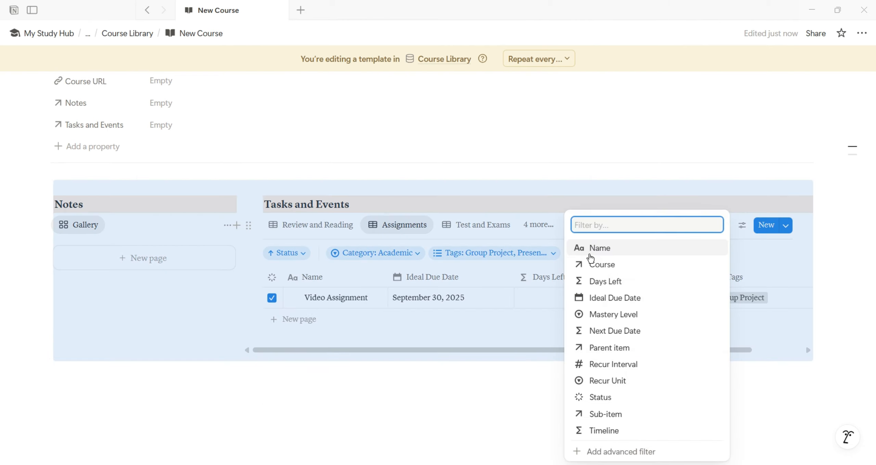
click(586, 266)
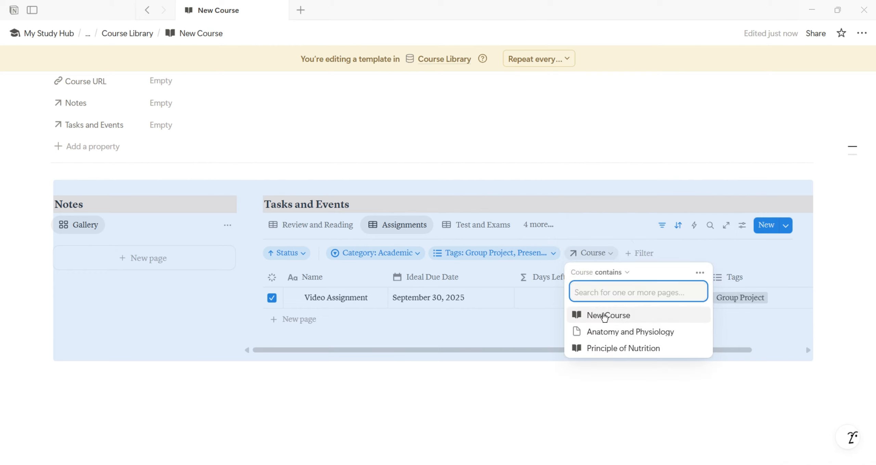
click(604, 317)
Step: Filter the Test and Exams view of Tasks and Events so that Course contains New Course
click(492, 228)
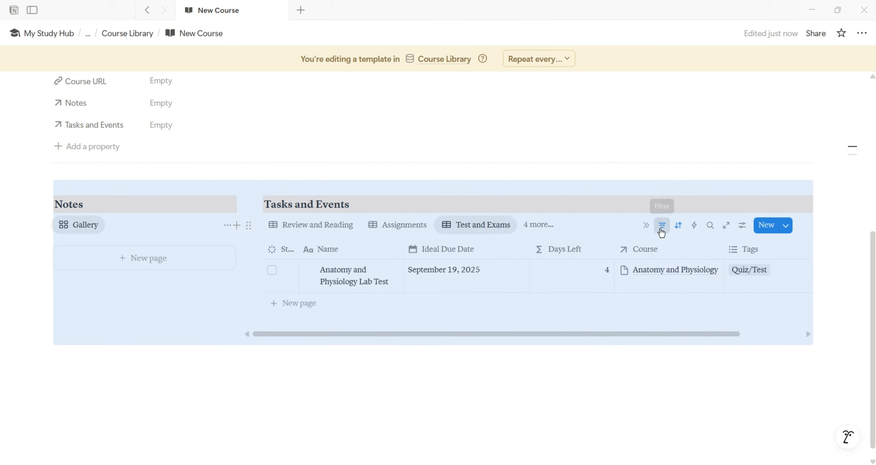
click(662, 226)
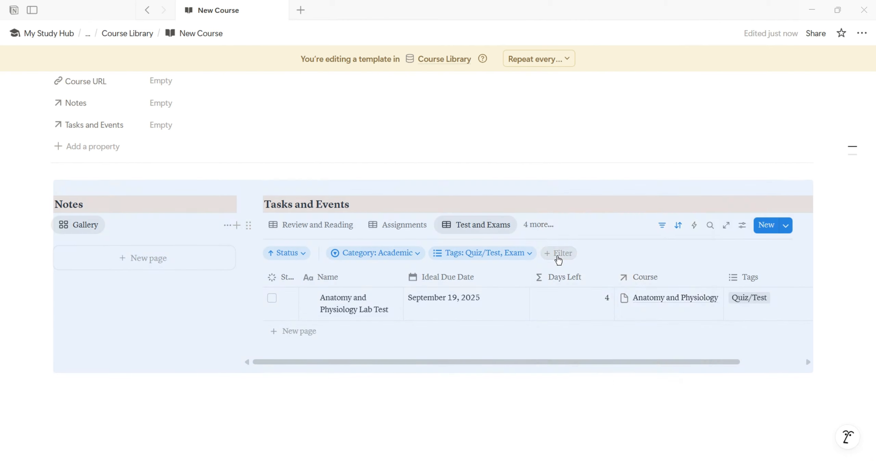
click(560, 253)
click(577, 267)
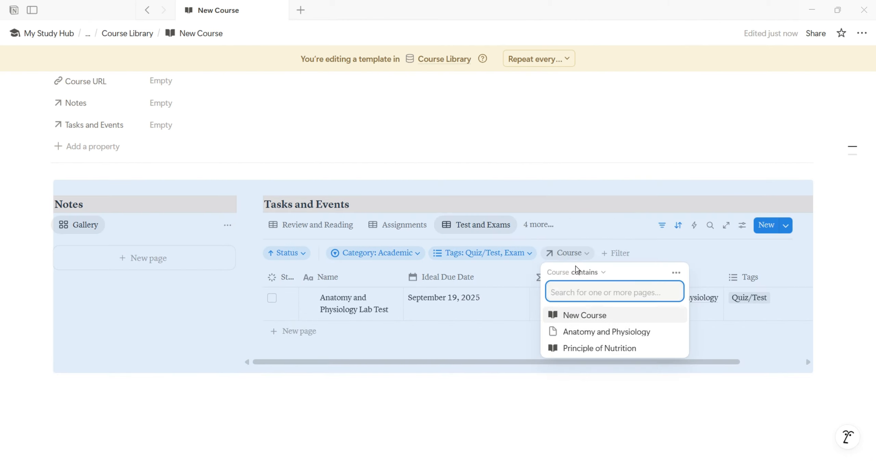
click(583, 314)
Step: Filter the Monthly Calendar view of Tasks and Events so that Course contains New Course
click(535, 226)
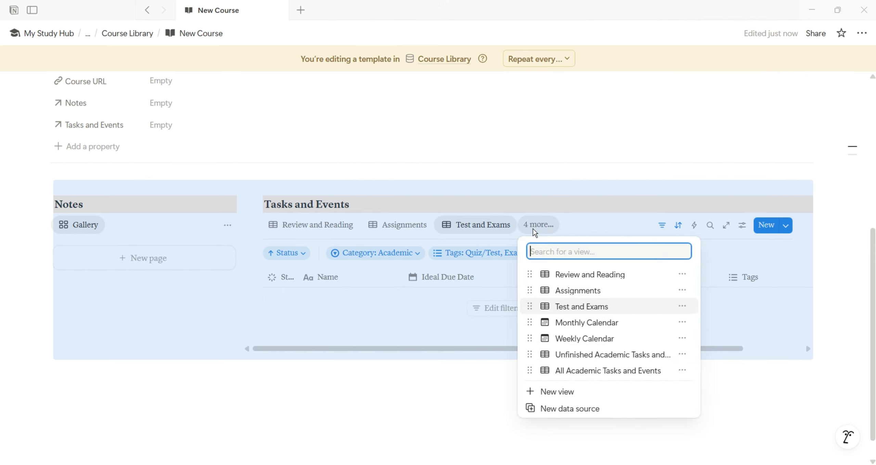
click(556, 322)
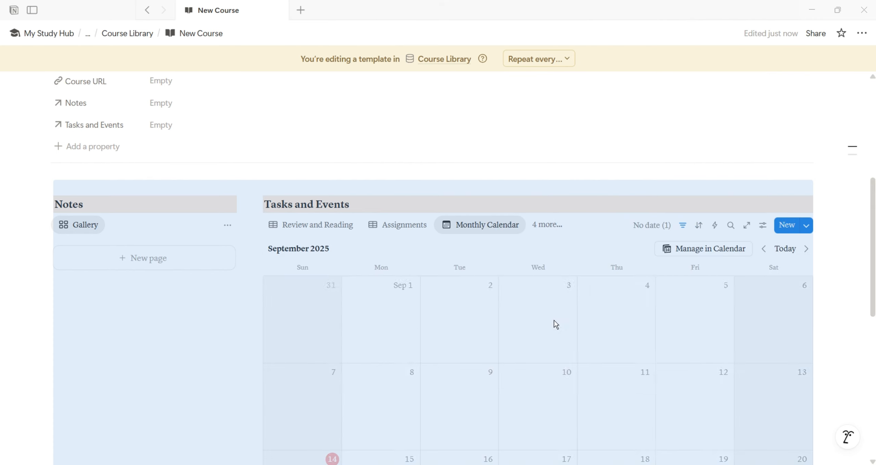
click(688, 230)
click(398, 255)
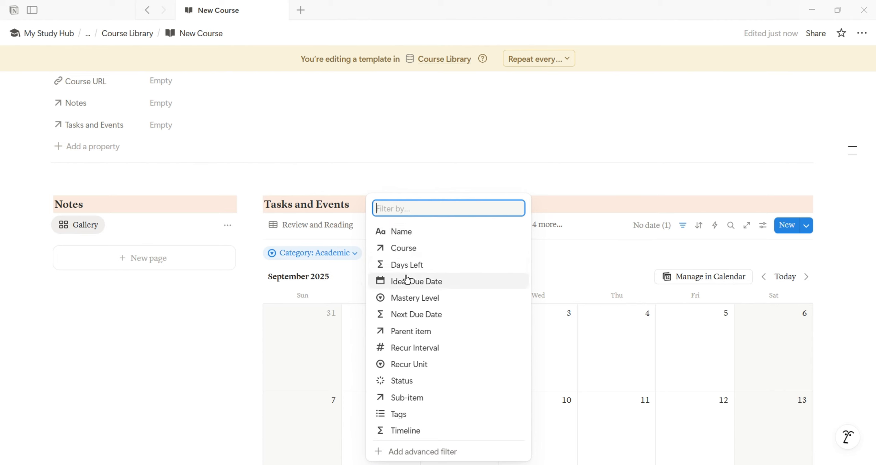
click(400, 252)
click(422, 316)
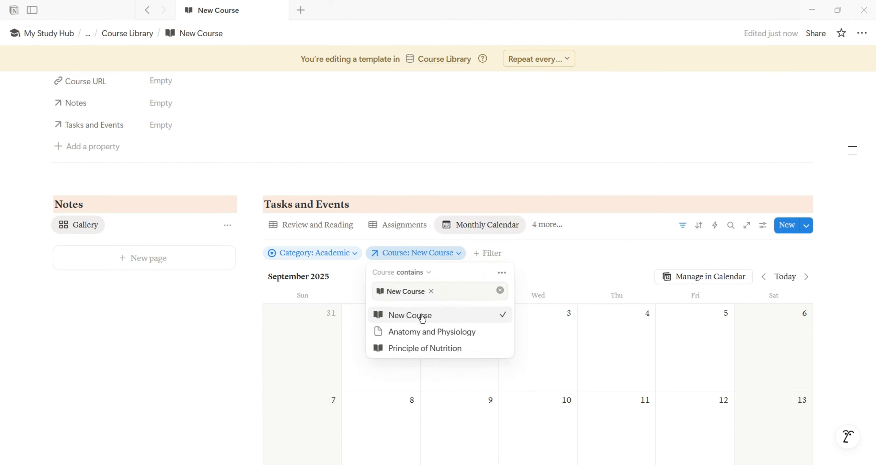
Step: Filter the Weekly Calendar view of Tasks and Events so that Course contains New Course
click(543, 233)
click(575, 338)
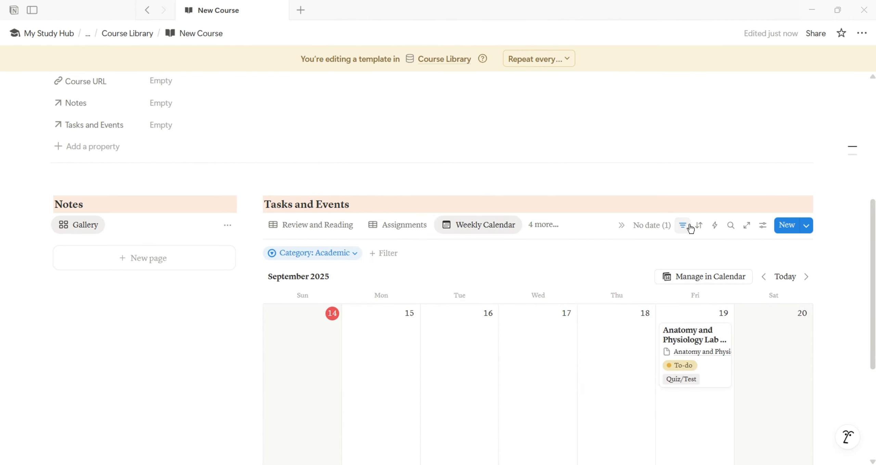
click(386, 254)
click(399, 250)
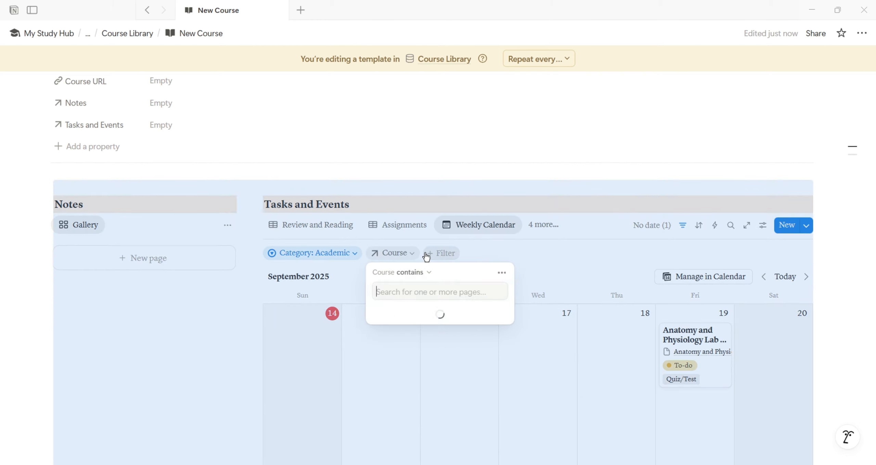
click(426, 315)
Step: Filter the unfinished academic tasks view of Tasks and Events so that Course contains New Course
click(543, 226)
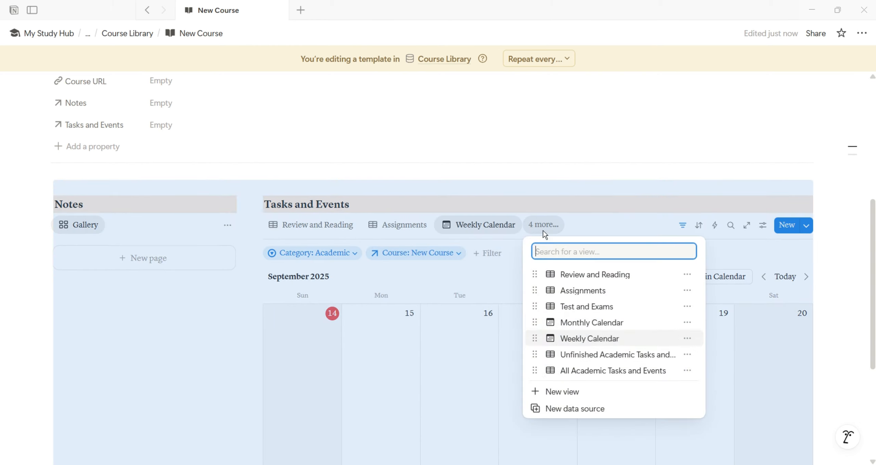
click(566, 352)
click(550, 381)
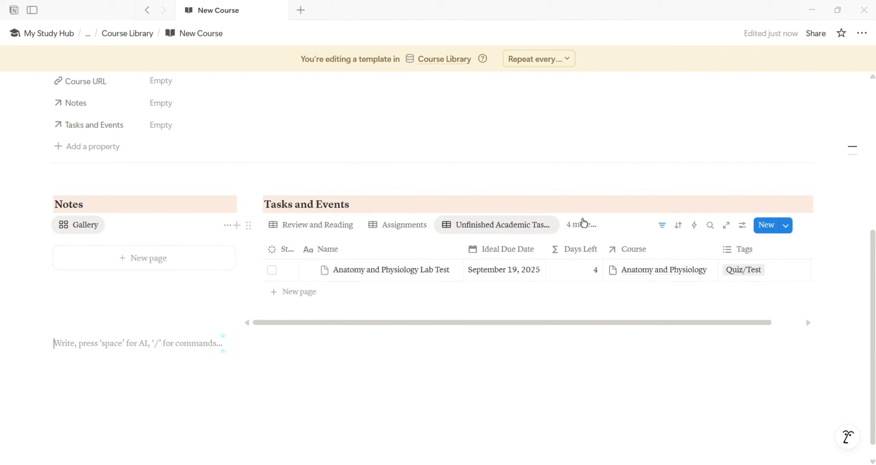
click(661, 227)
click(640, 252)
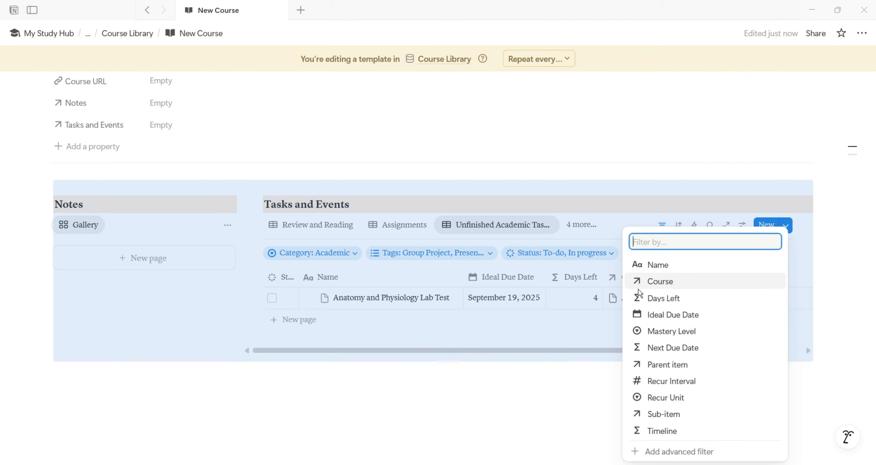
click(635, 283)
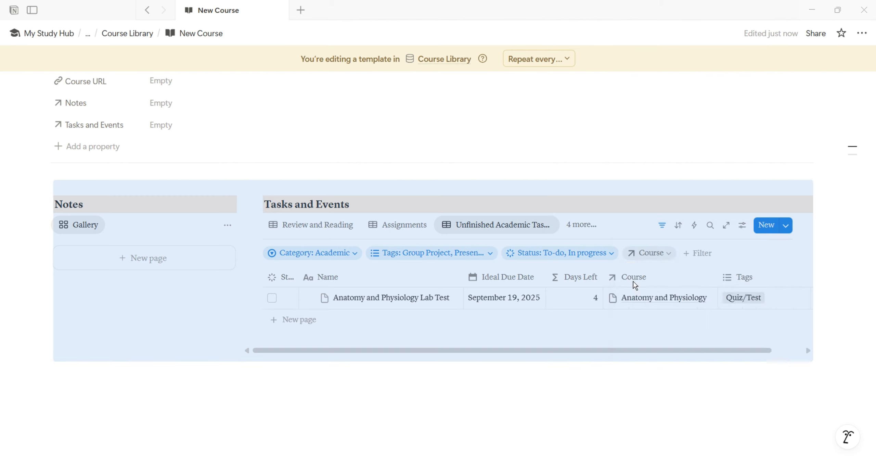
click(668, 314)
click(559, 383)
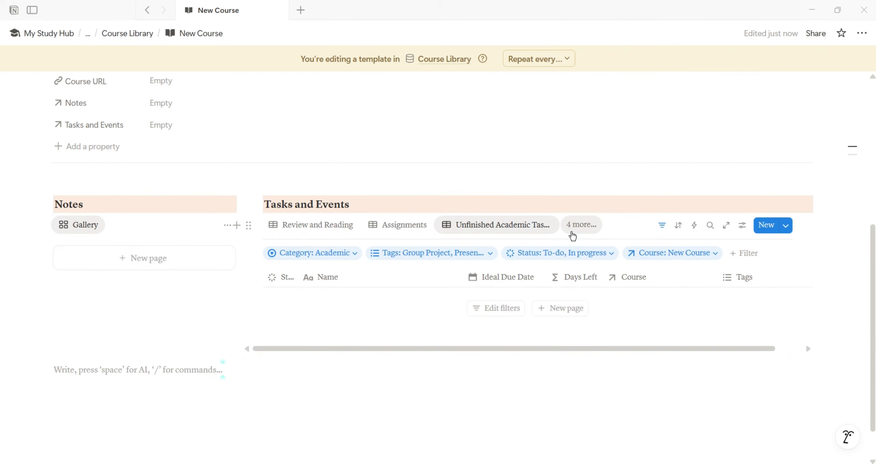
Step: Filter the All Academic Tasks and Events view so that Course contains New Course
click(578, 226)
click(604, 370)
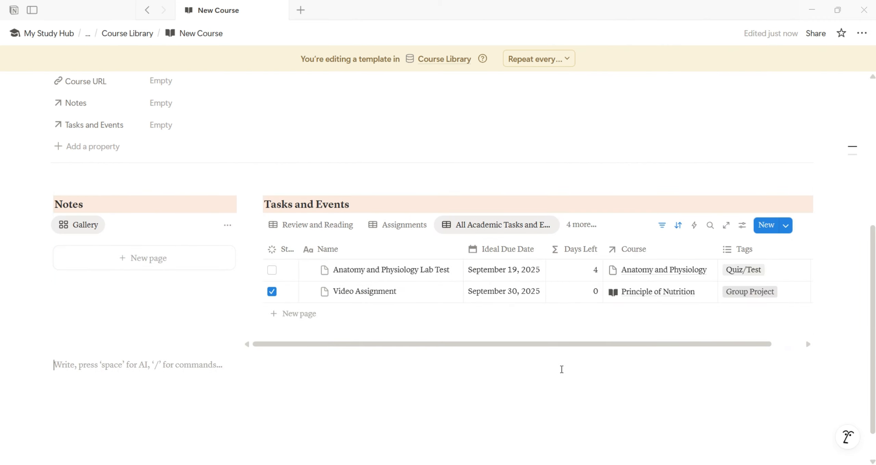
click(660, 227)
click(580, 253)
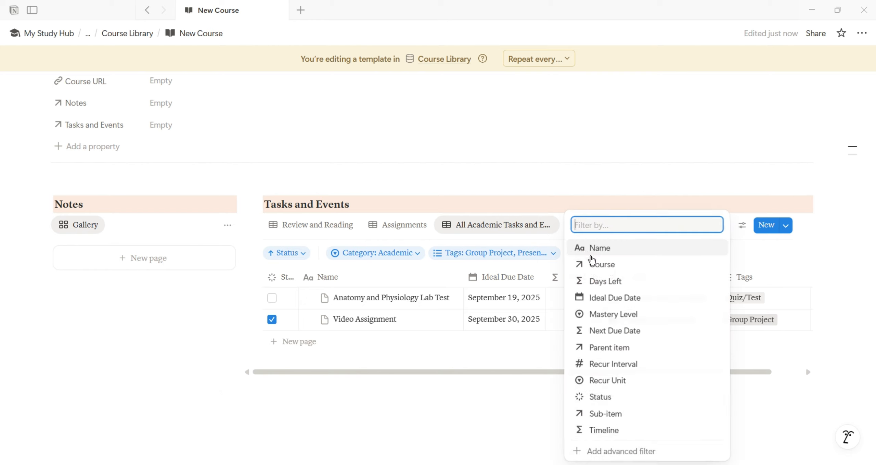
click(604, 271)
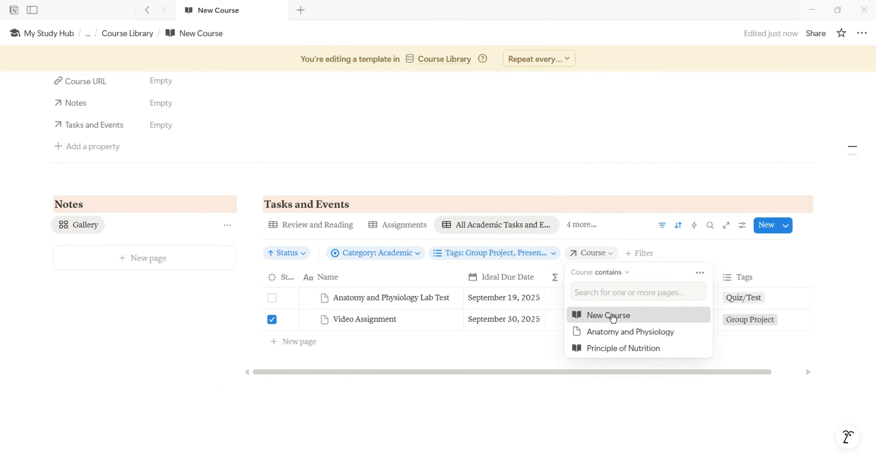
click(612, 317)
click(515, 399)
Step: Return to the Review and Reading view and look over the whole New Course template
click(338, 227)
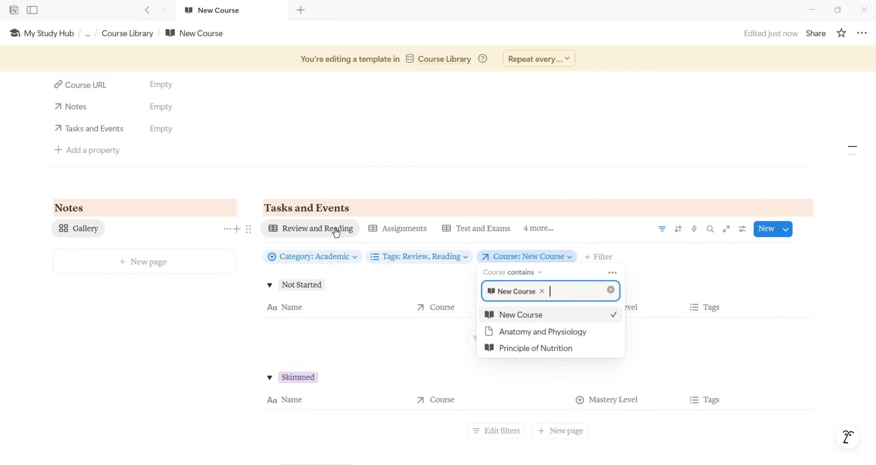
click(854, 300)
scroll(854, 300, up, 3)
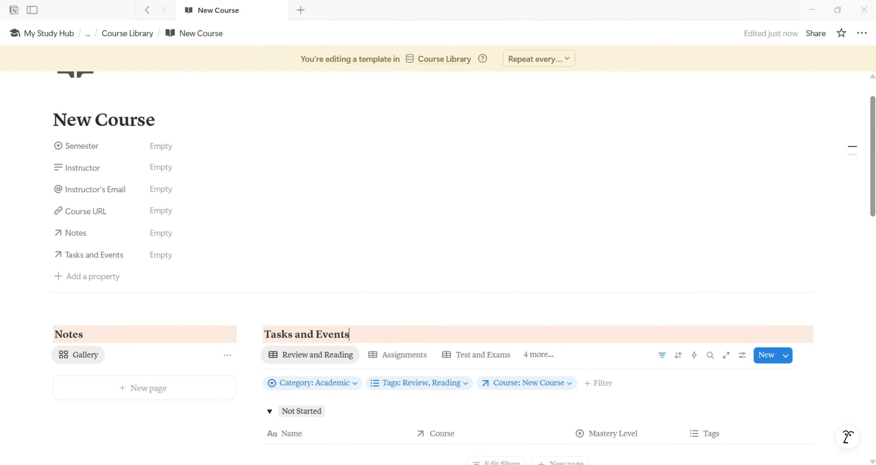
scroll(874, 219, up, 4)
scroll(875, 219, down, 6)
scroll(875, 219, up, 6)
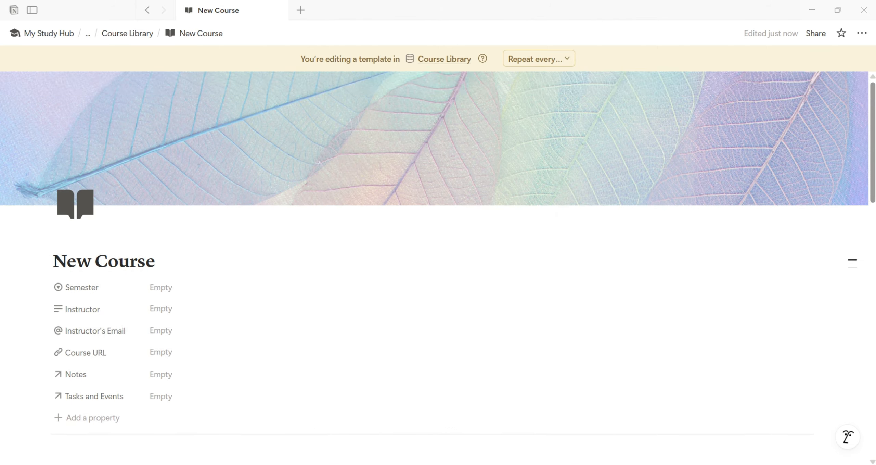
scroll(874, 219, down, 9)
scroll(875, 219, up, 9)
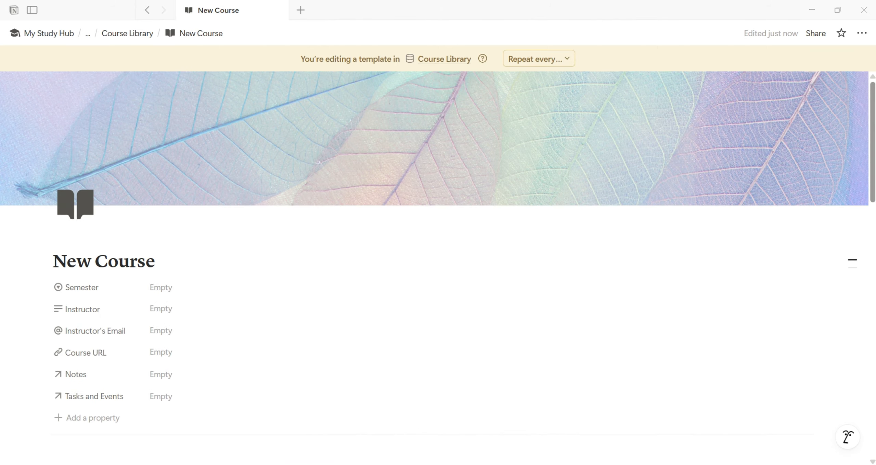
Step: Open the Anatomy and Physiology entry in the Course Library and apply the New Course template to it
click(141, 33)
click(83, 175)
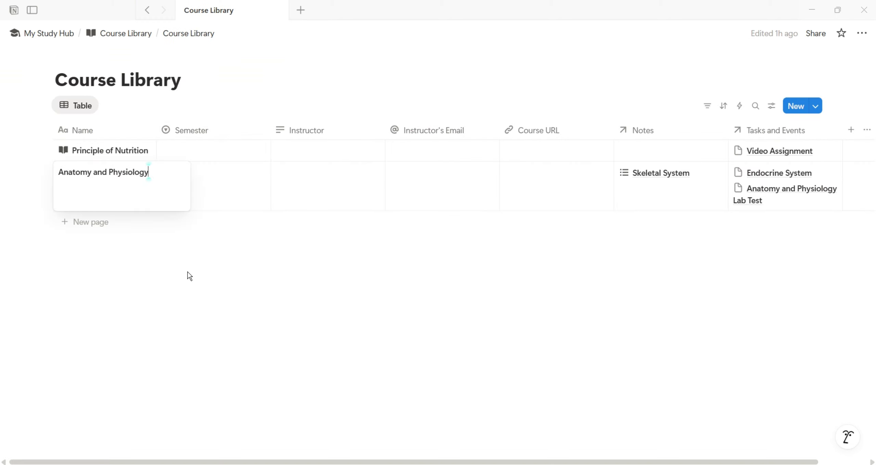
key(Escape)
click(135, 172)
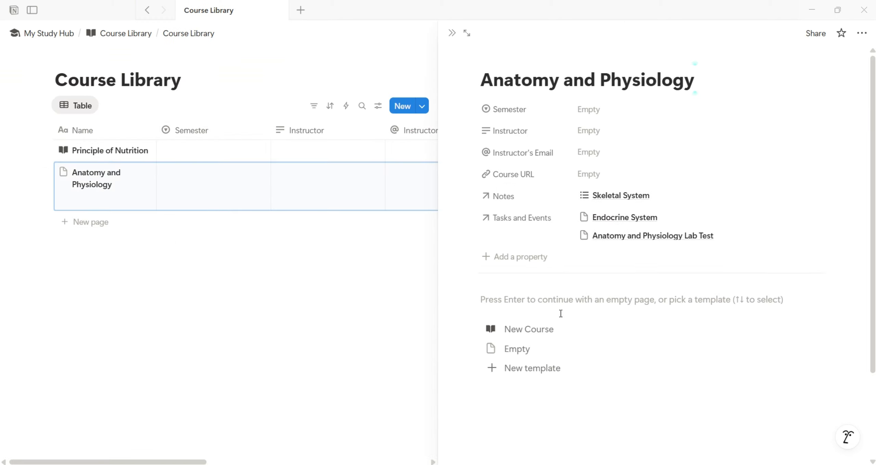
click(540, 331)
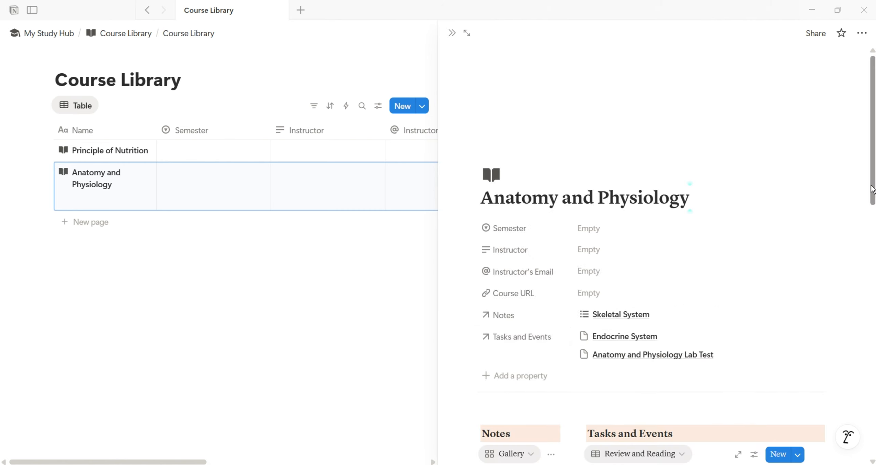
Step: Open Anatomy and Physiology as a full page and examine its Notes and Tasks and Events sections
drag(874, 196, 863, 135)
click(467, 33)
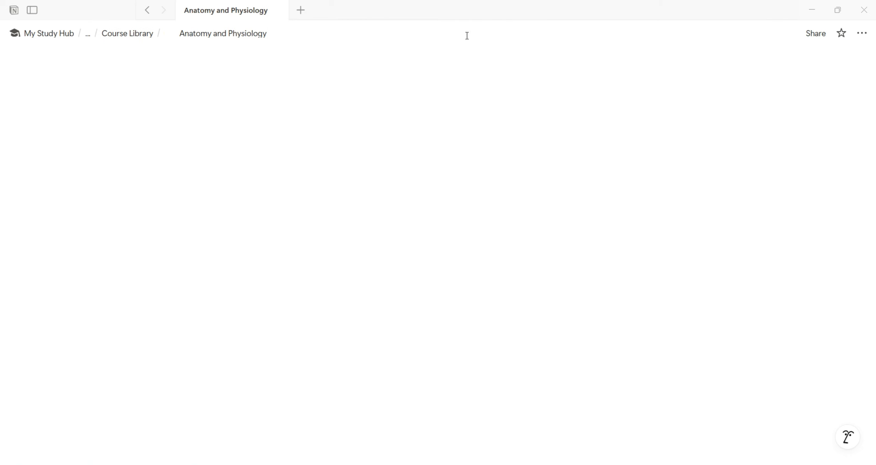
scroll(462, 253, down, 15)
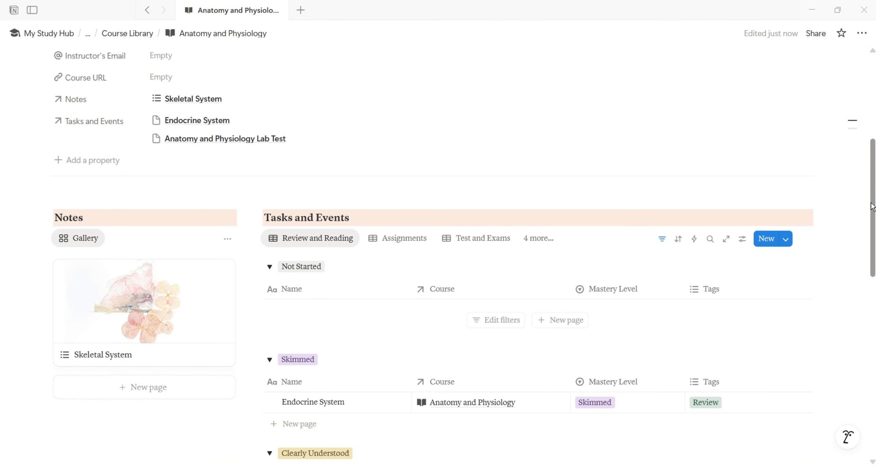
scroll(462, 254, up, 5)
scroll(403, 55, up, 10)
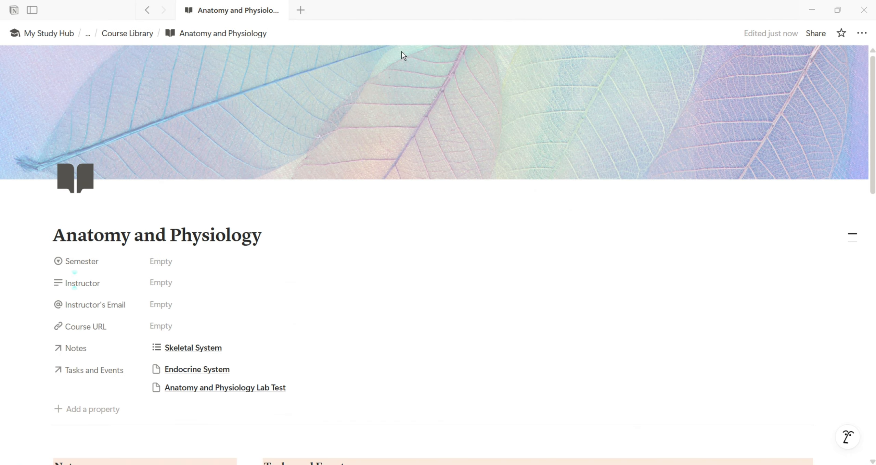
Step: Return to the My Study Hub page and add a "Navigations" text line with an orange background below the page links
click(49, 33)
text(/)
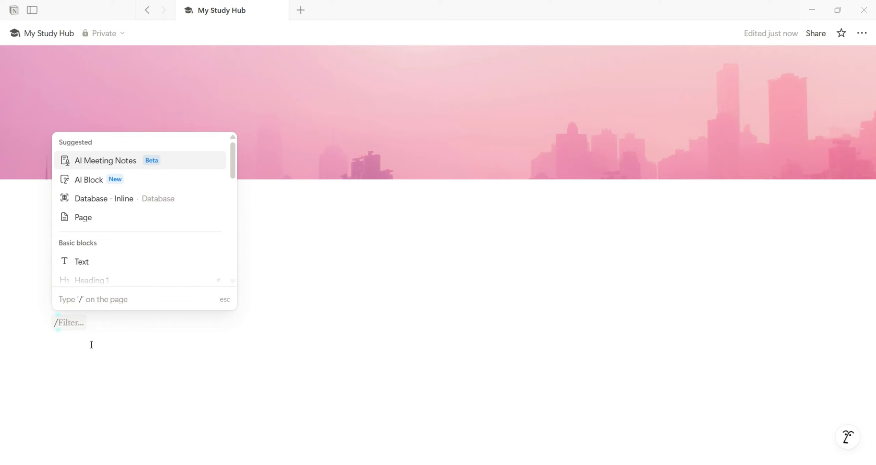
key(BackSpace)
text(Navigations)
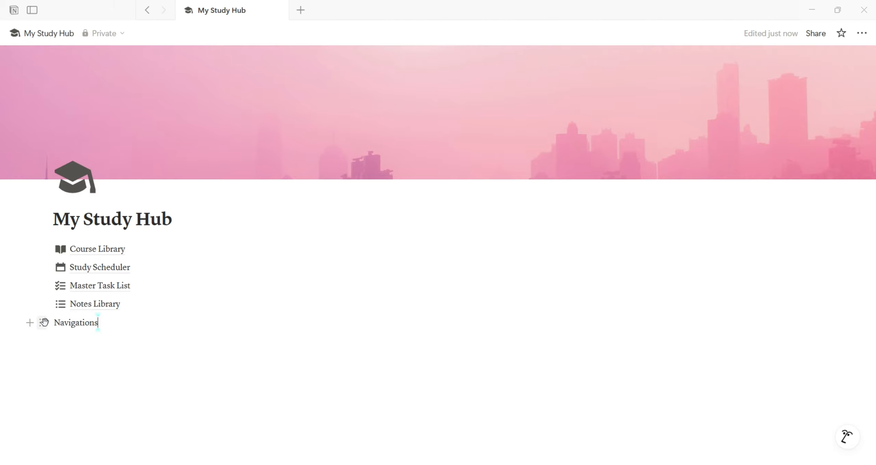
click(43, 322)
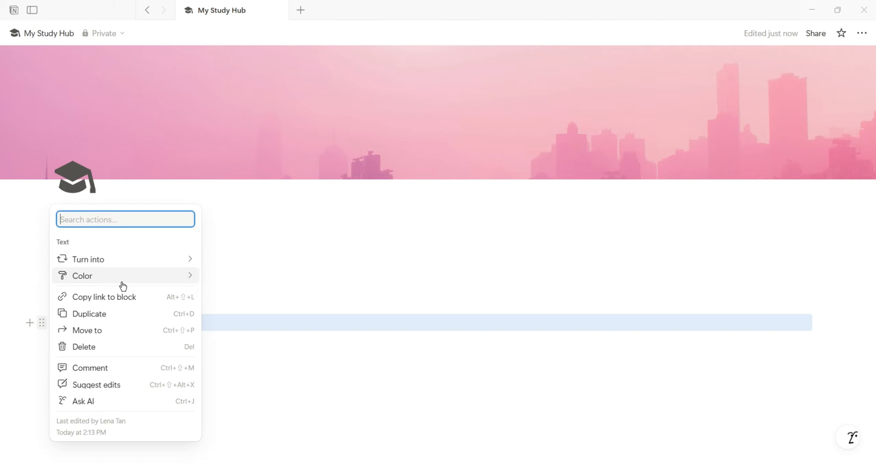
mouse_move(121, 277)
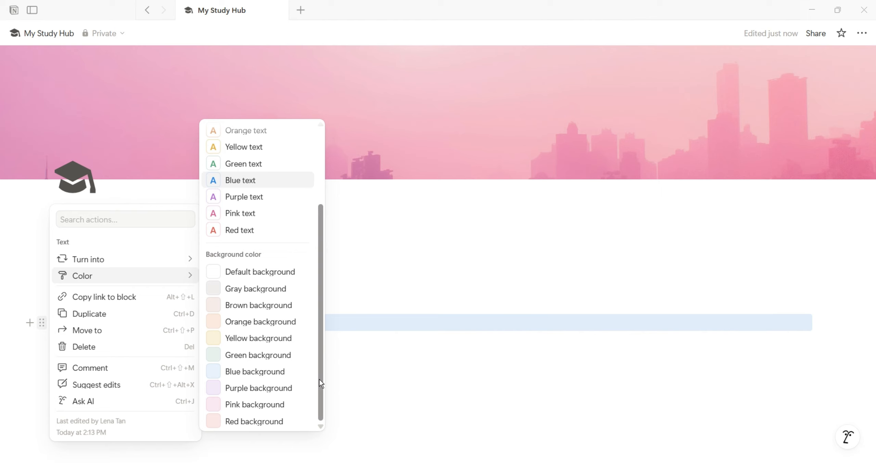
click(270, 323)
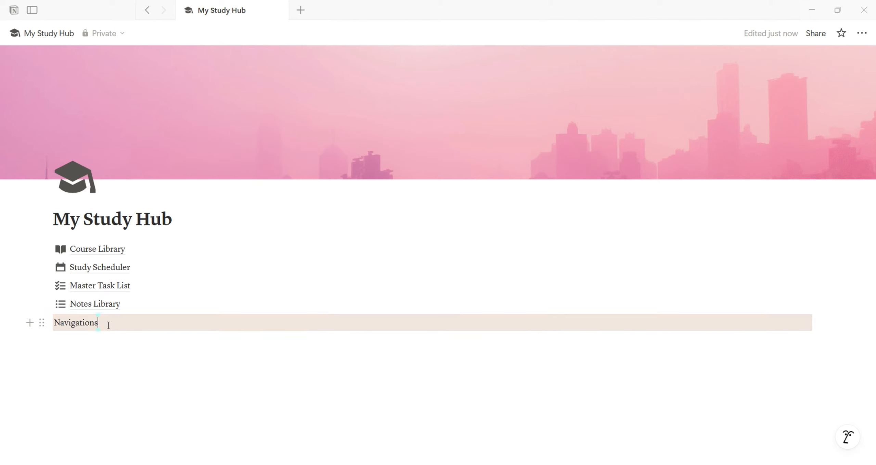
Step: Make the Navigations text bold and place an empty text block beside it as a second column
drag(107, 324, 55, 323)
right_click(67, 323)
click(110, 321)
drag(109, 322, 54, 323)
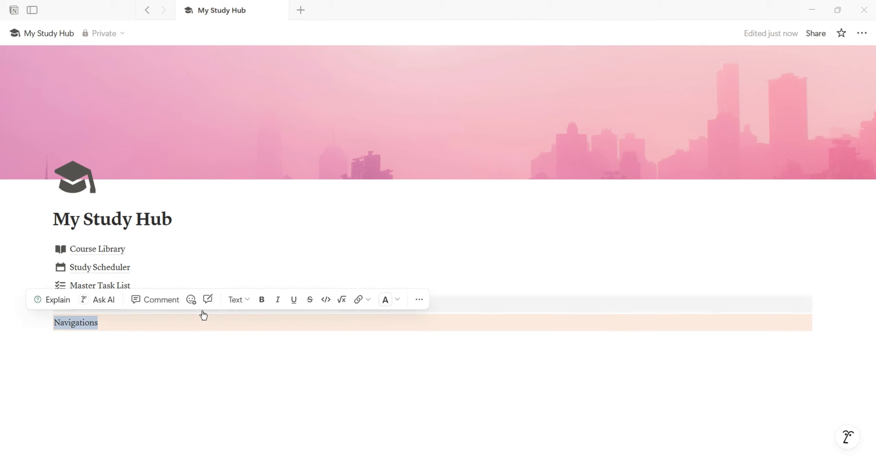
click(262, 300)
click(168, 346)
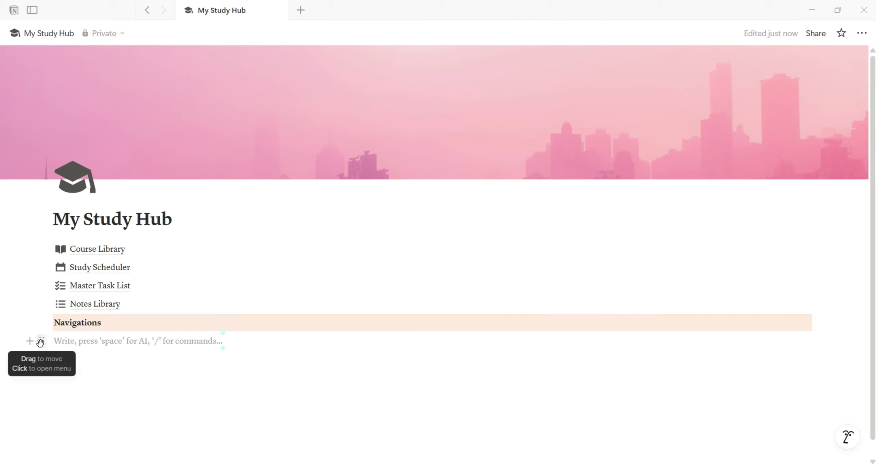
drag(40, 341, 820, 324)
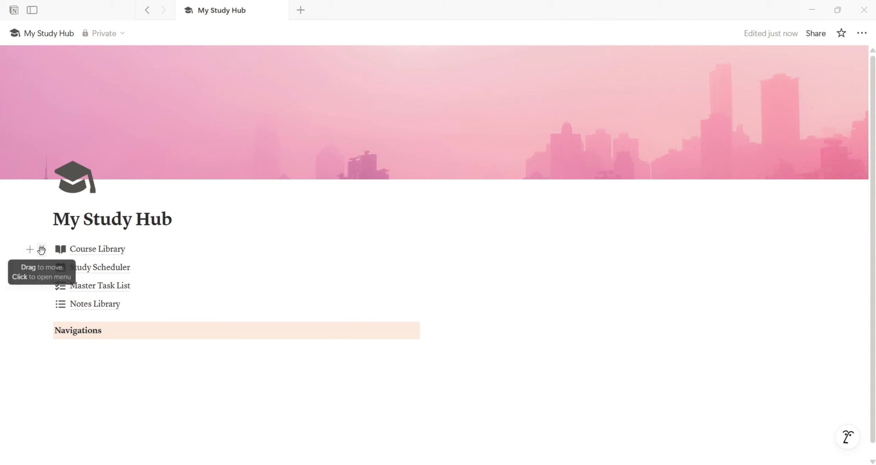
Step: Insert a callout without an icon and move it directly under Navigations in the same column
click(67, 346)
text(/)
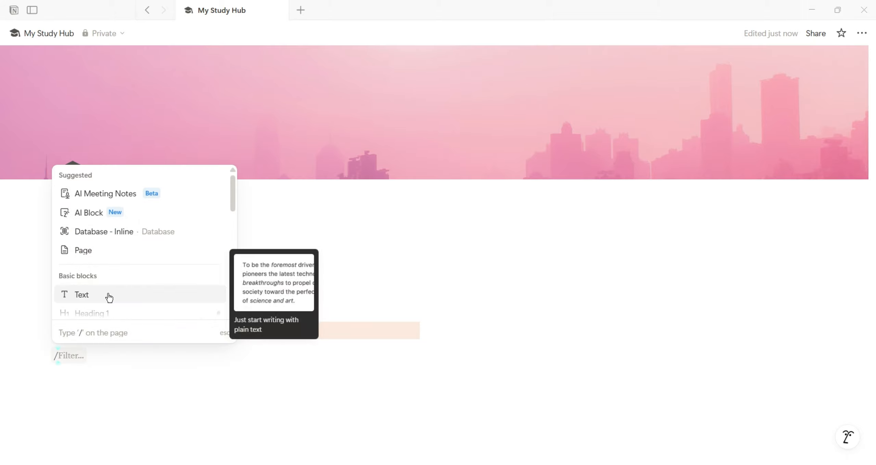
text(ca)
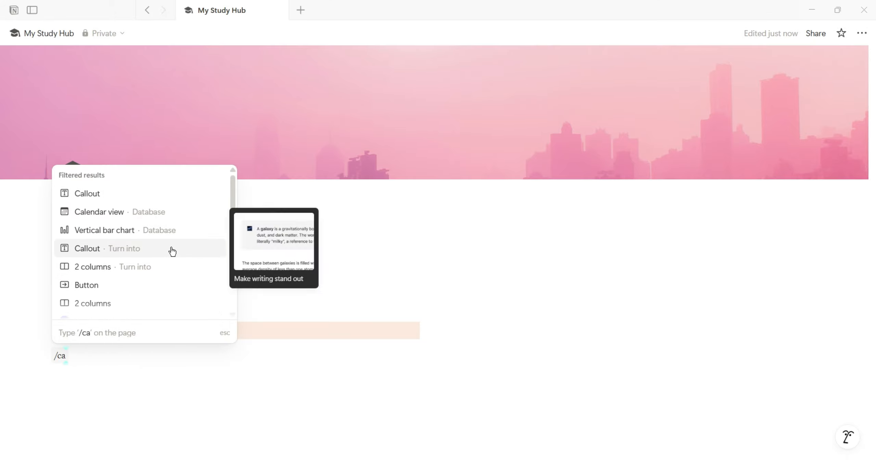
key(Return)
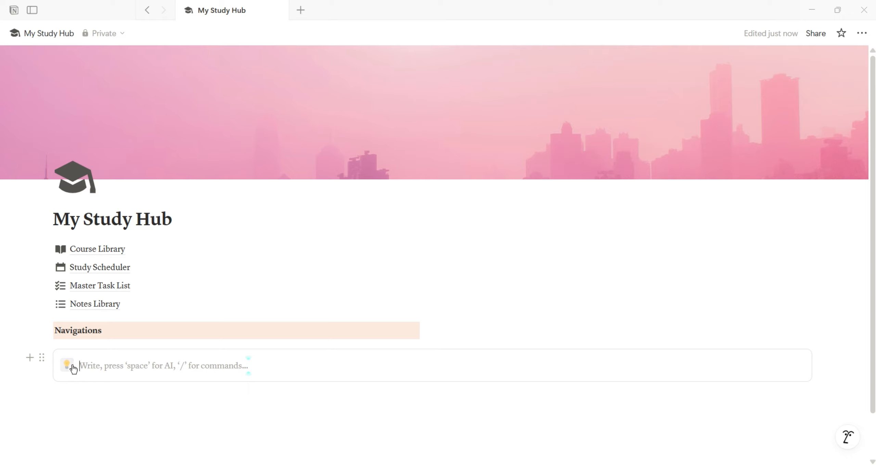
click(67, 365)
click(214, 144)
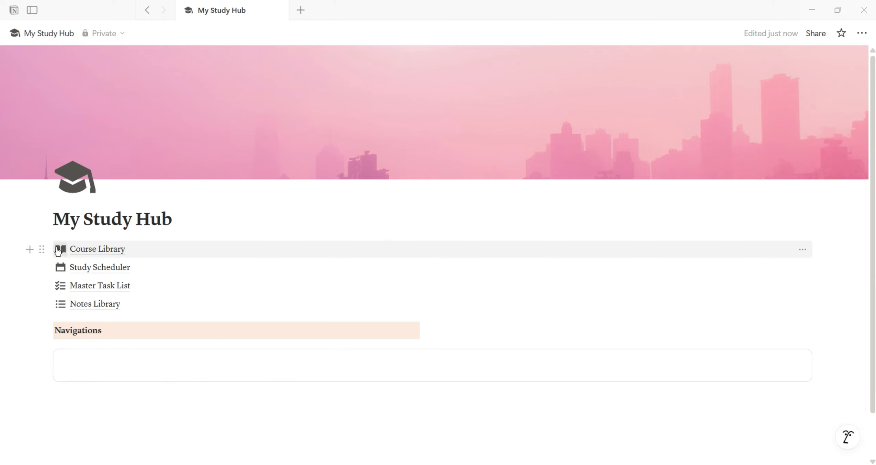
drag(42, 350, 47, 341)
Step: Move Course Library, Study Scheduler, Notes Library and Master Task List into the callout and remove its empty line
drag(42, 249, 75, 353)
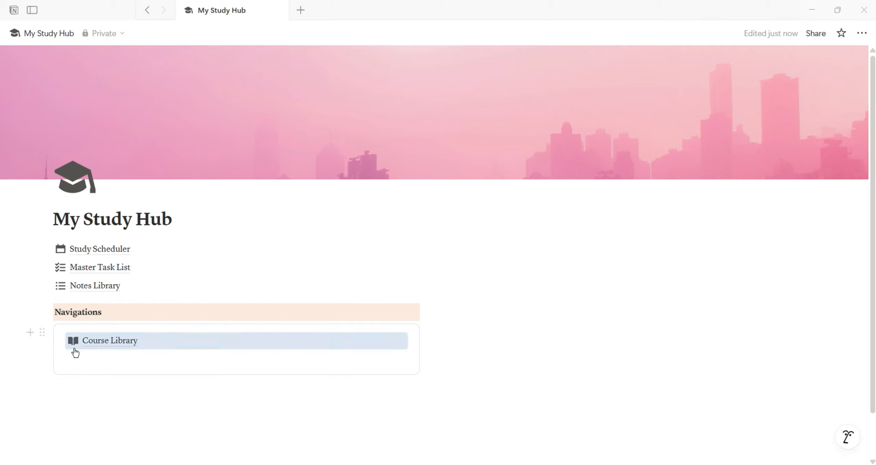
drag(42, 249, 72, 349)
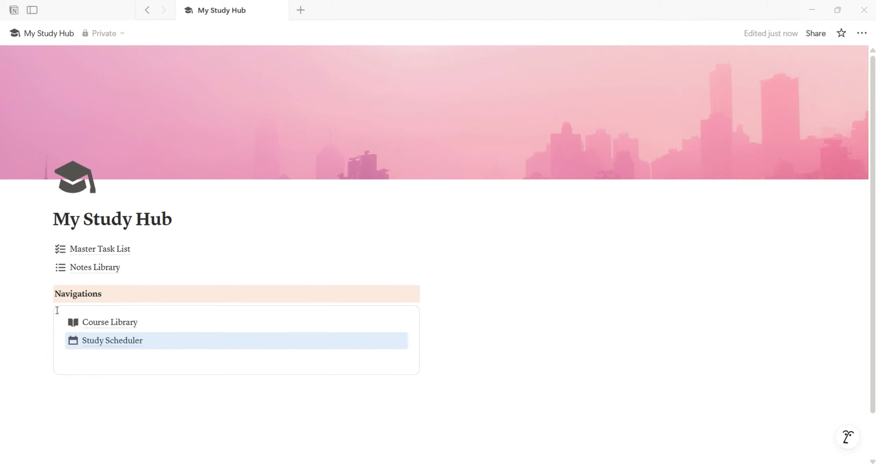
drag(42, 249, 68, 363)
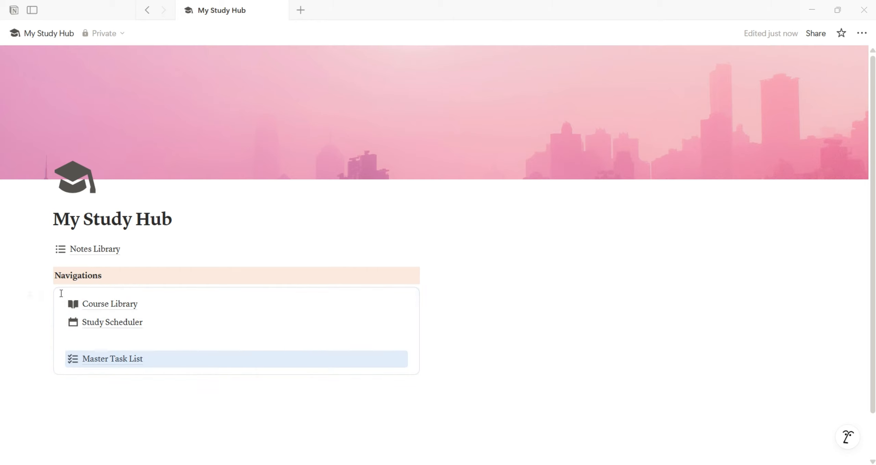
drag(39, 253, 68, 340)
click(84, 364)
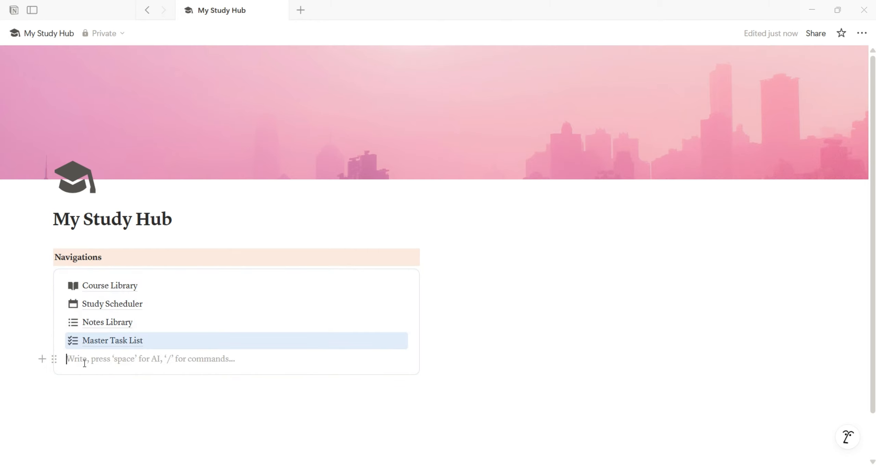
key(BackSpace)
Step: Narrow the Navigations column to fit its links and enter "This Semester’s Courses" in the column beside it
drag(434, 293, 220, 290)
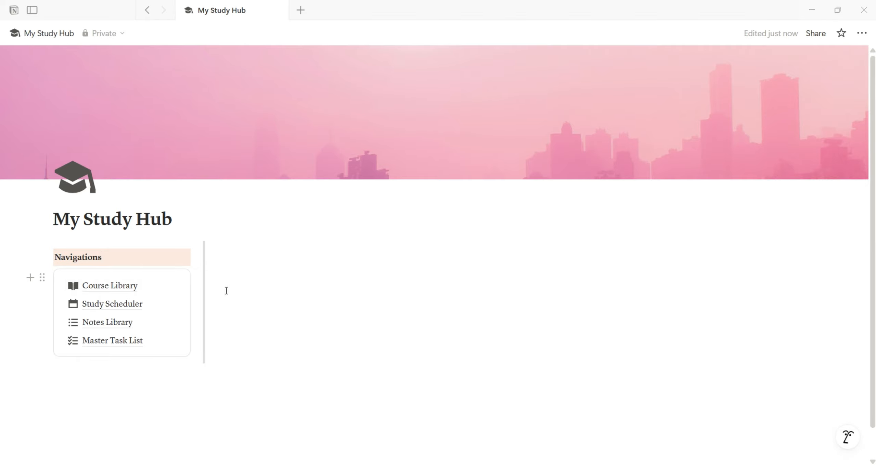
click(228, 265)
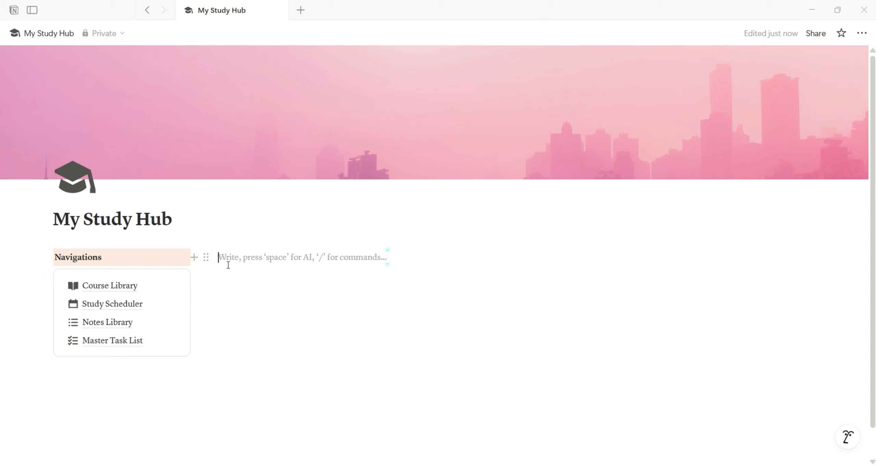
text(This Semester’s Courses)
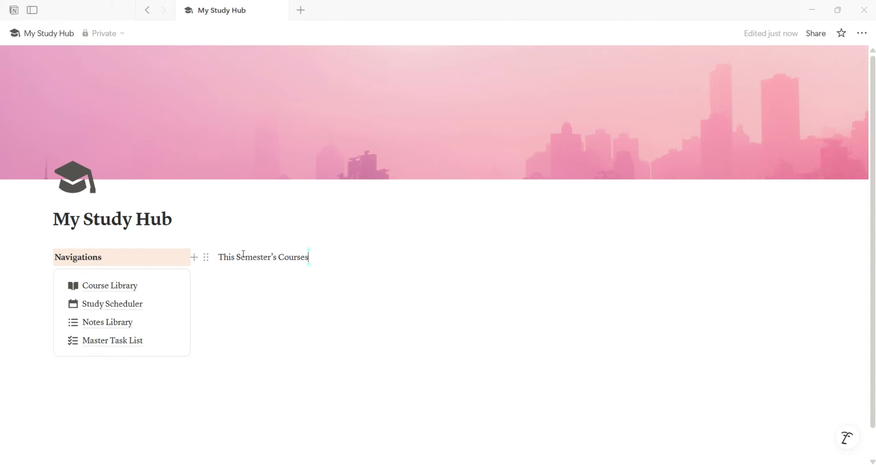
Step: Format This Semester’s Courses as a Heading 3 in pink italic text
click(207, 257)
mouse_move(186, 193)
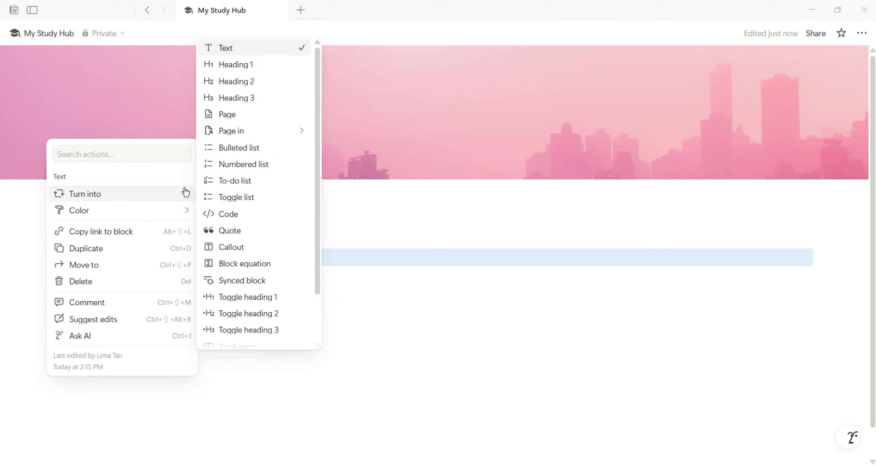
click(241, 97)
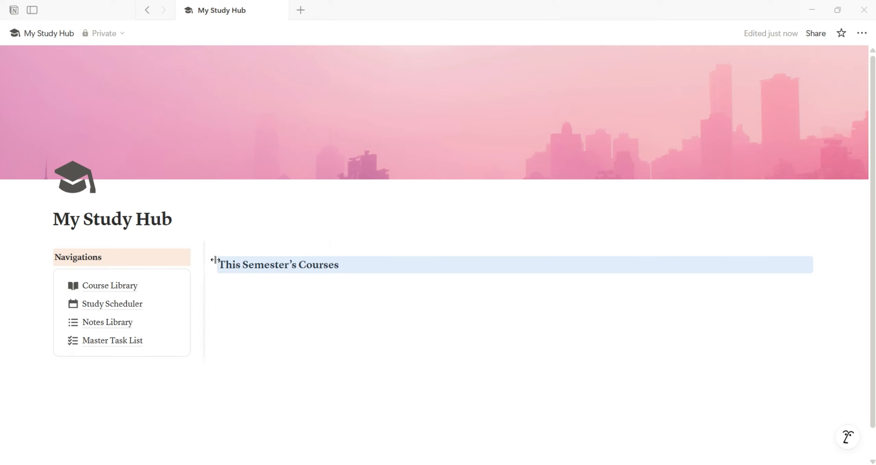
click(207, 265)
mouse_move(182, 224)
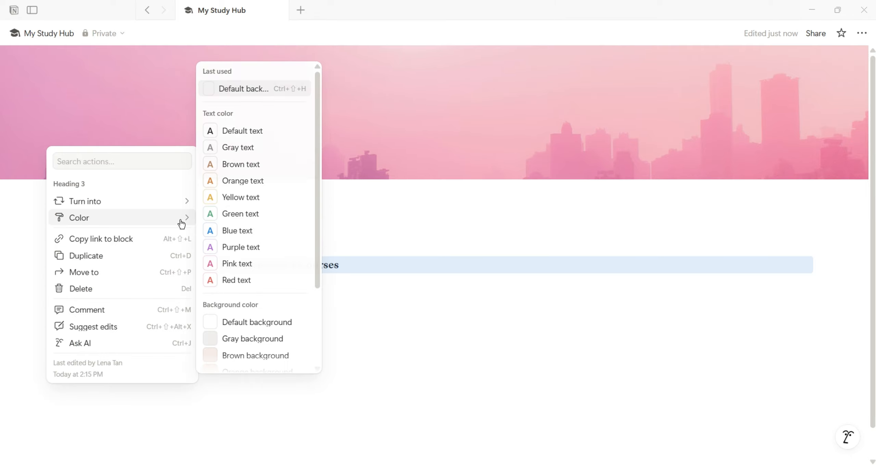
click(230, 267)
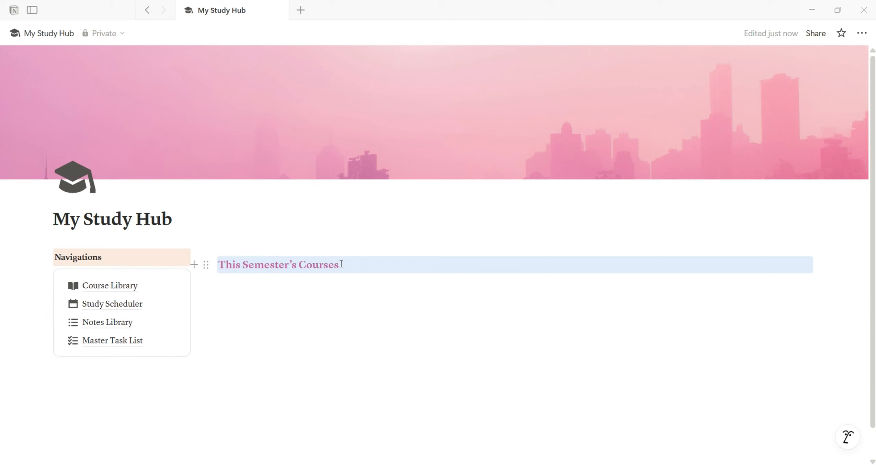
drag(342, 263, 218, 264)
click(464, 244)
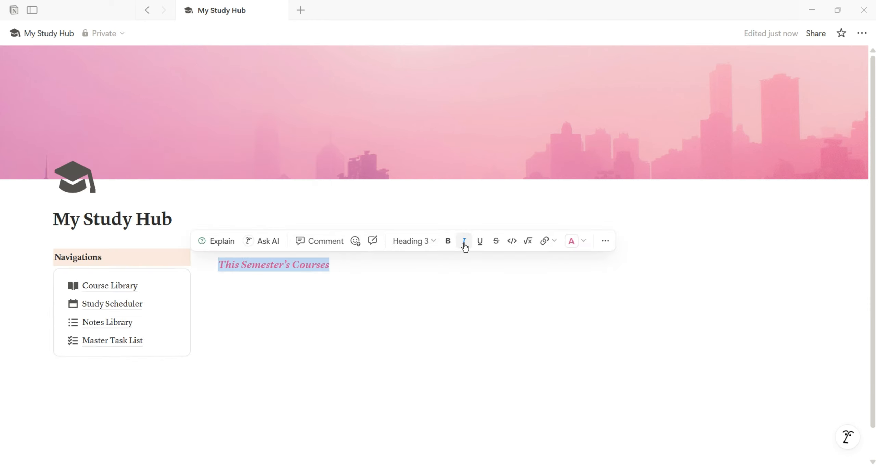
Step: Insert an inline database under This Semester’s Courses and link it to the existing Course Library data source
click(233, 284)
text(/)
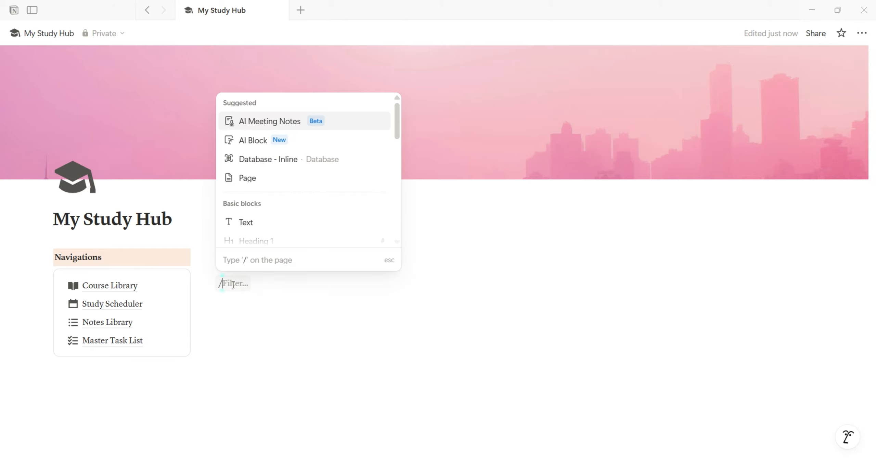
text(data)
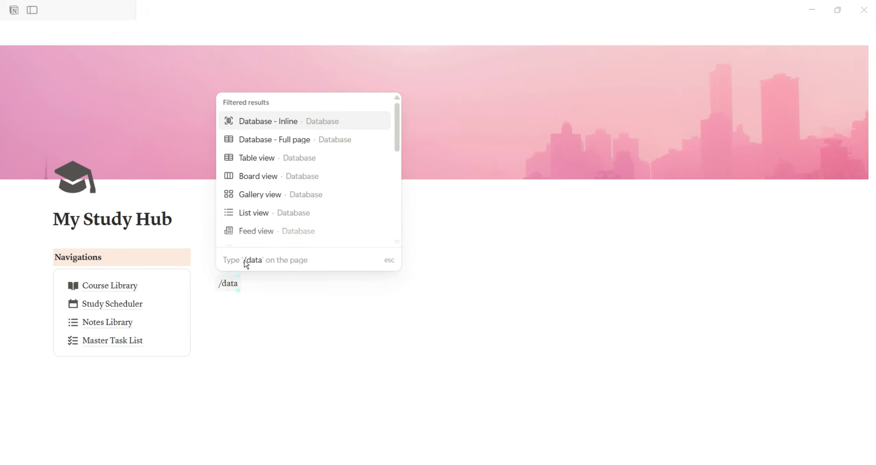
click(344, 125)
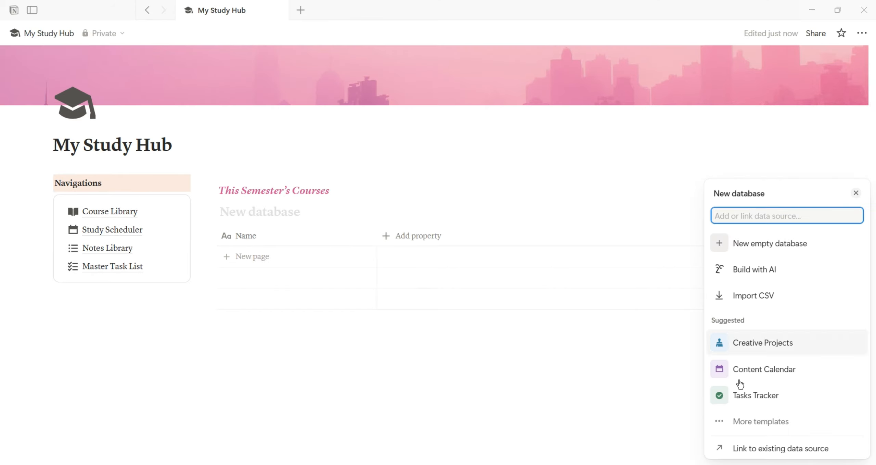
click(756, 447)
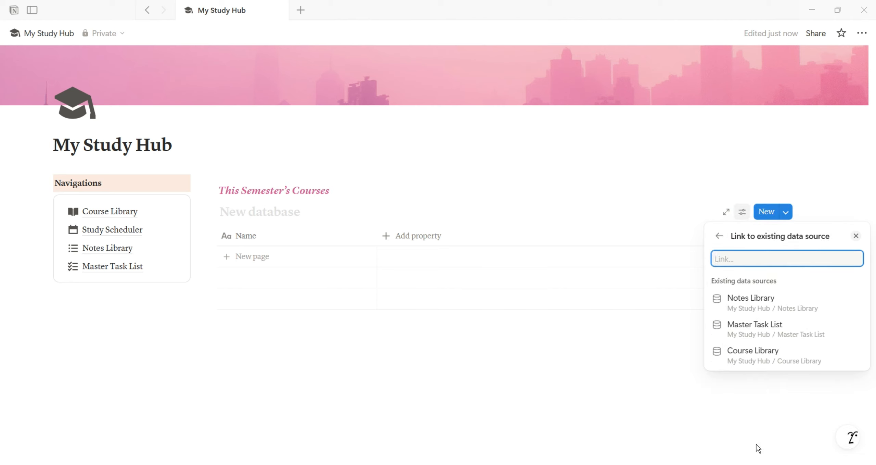
click(769, 355)
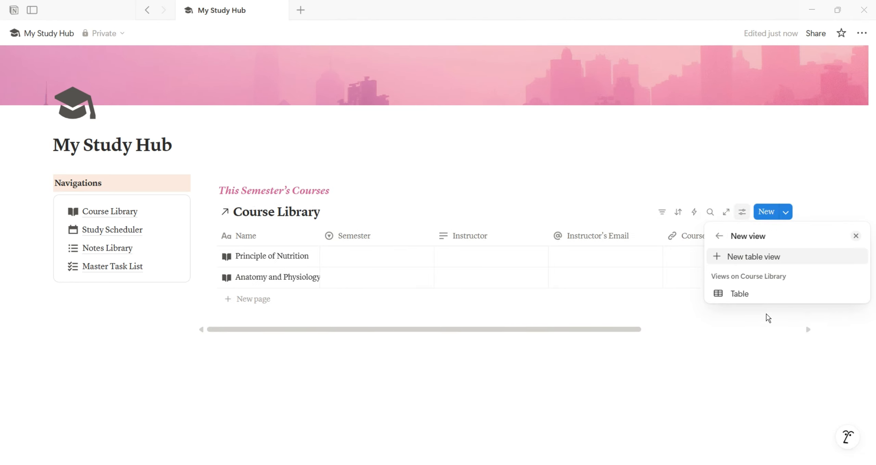
Step: Create a new gallery view of Course Library with page cover previews, small cards and all properties wrapped
click(767, 257)
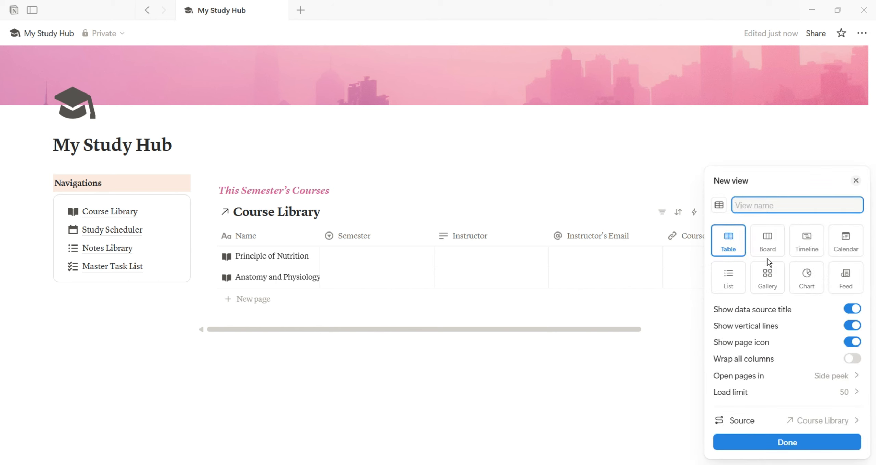
click(767, 280)
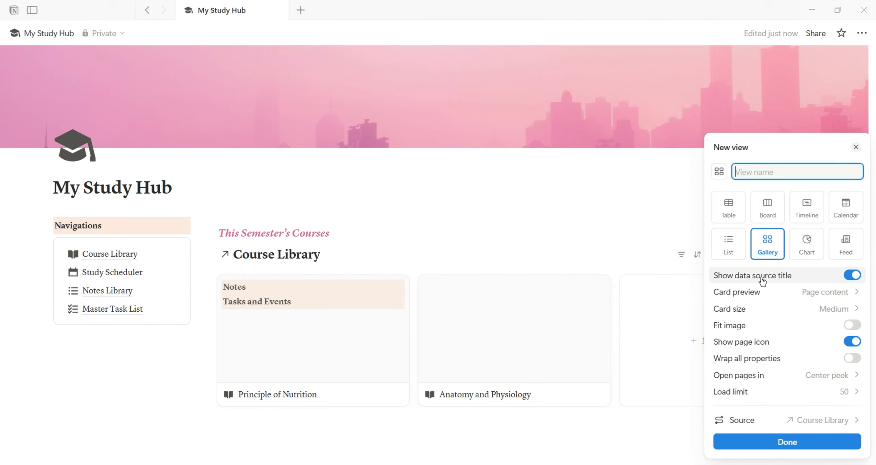
click(795, 292)
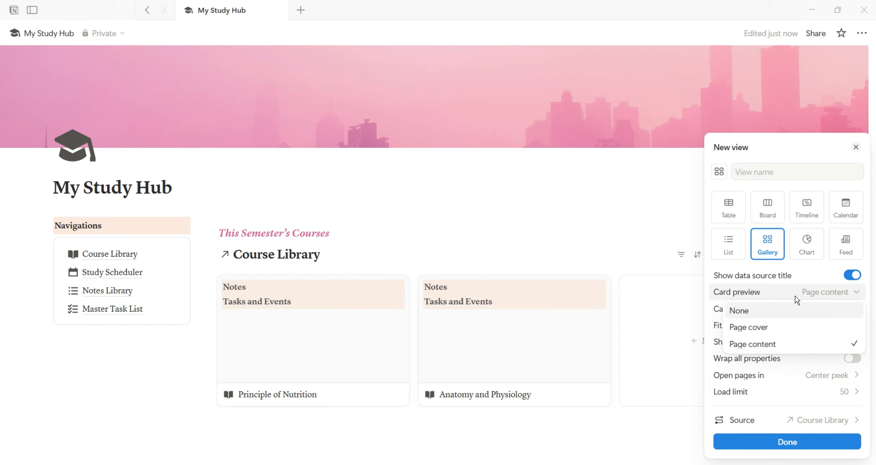
click(794, 328)
click(822, 310)
click(810, 328)
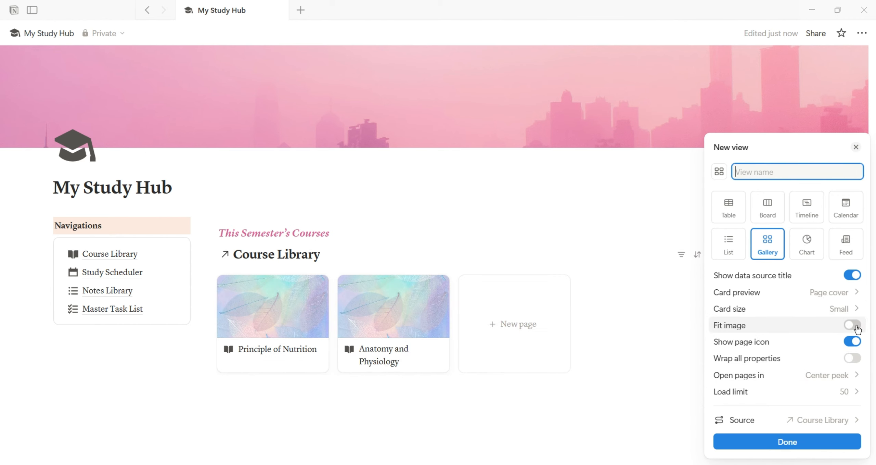
click(858, 361)
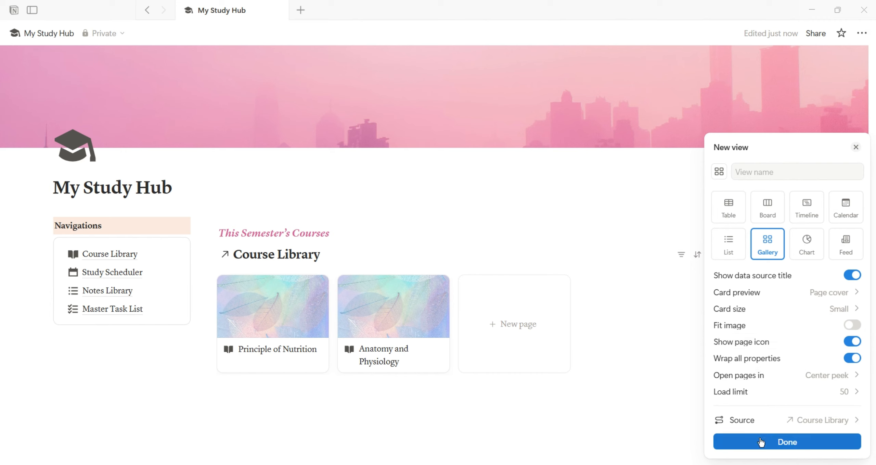
click(787, 442)
Step: Show the Instructor and Course URL properties in the gallery and hide its Course Library database title
click(818, 227)
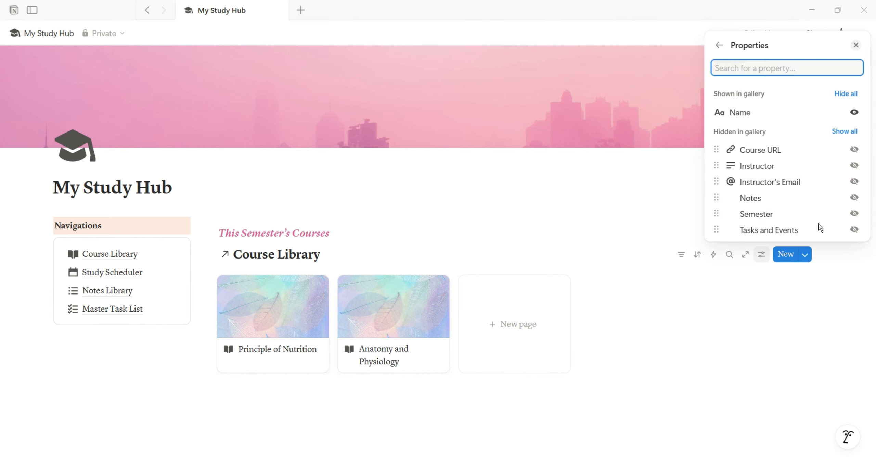
click(854, 165)
click(855, 166)
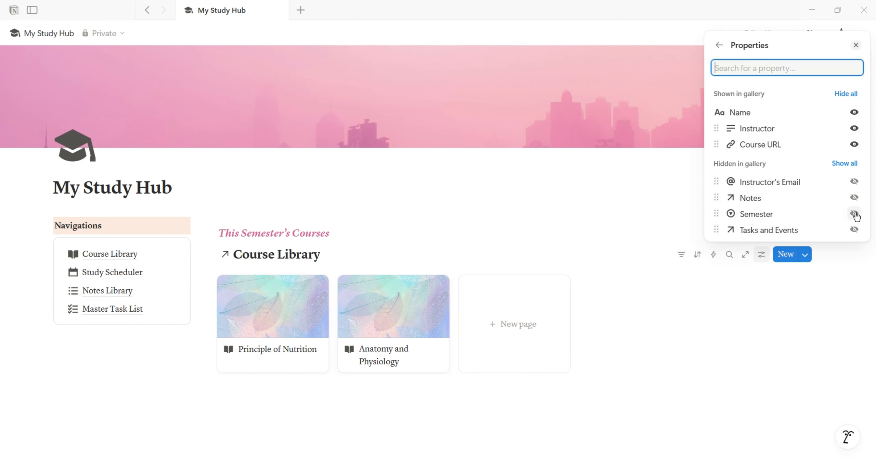
click(684, 331)
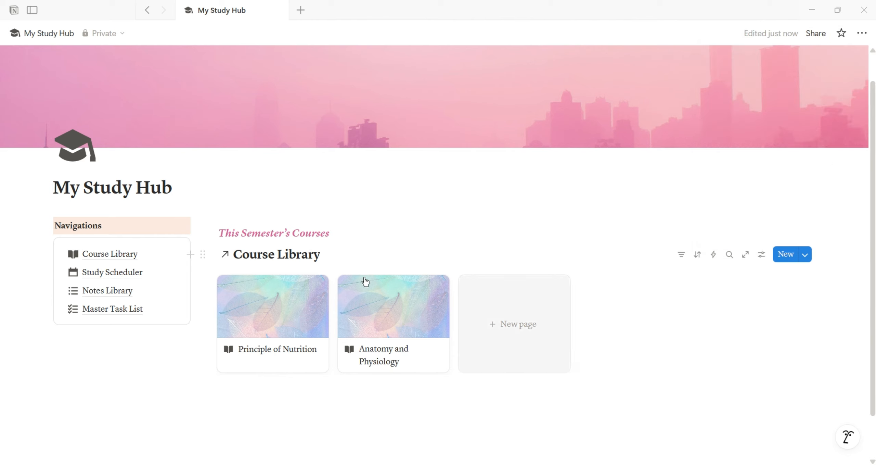
click(343, 254)
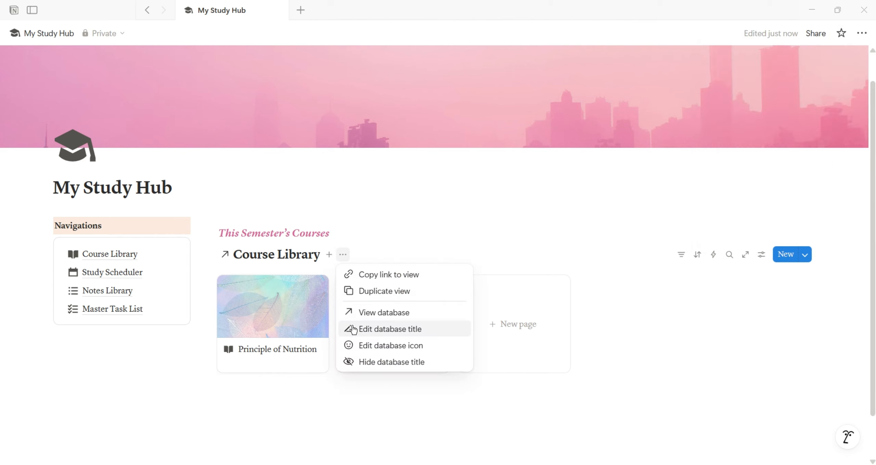
click(352, 361)
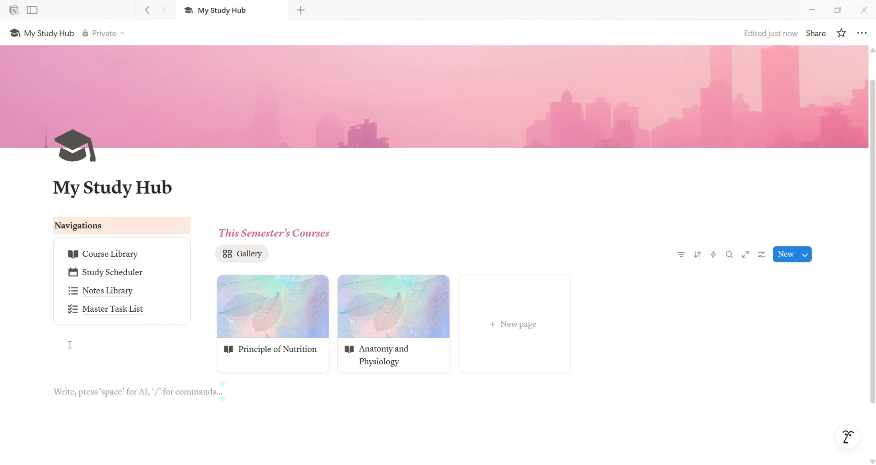
Step: Duplicate the Navigations heading, place the copy below the navigation callout and retitle it "Quick Links" in bold
click(42, 226)
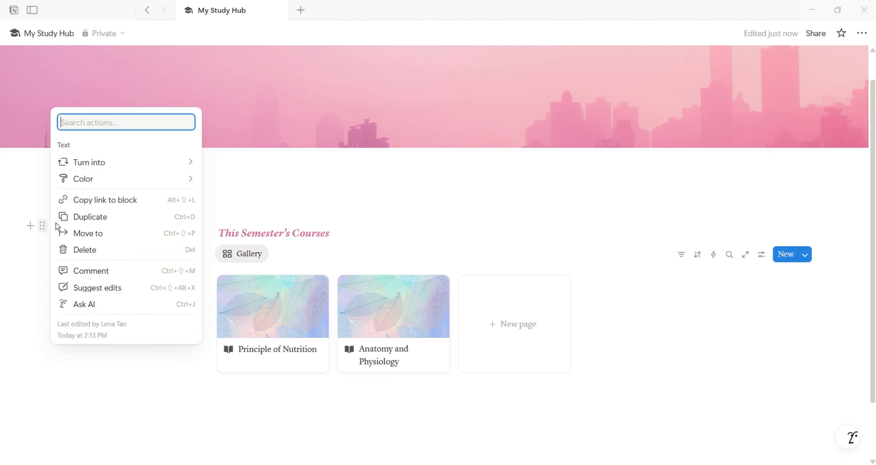
click(78, 216)
drag(40, 243, 46, 351)
click(107, 338)
key(BackSpace)
key(BackSpace)
key(BackSpace)
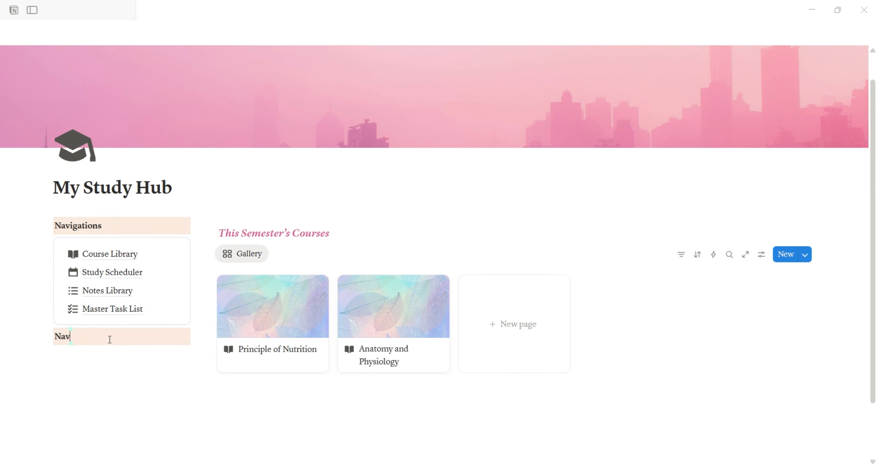
key(BackSpace)
text(Quick Links)
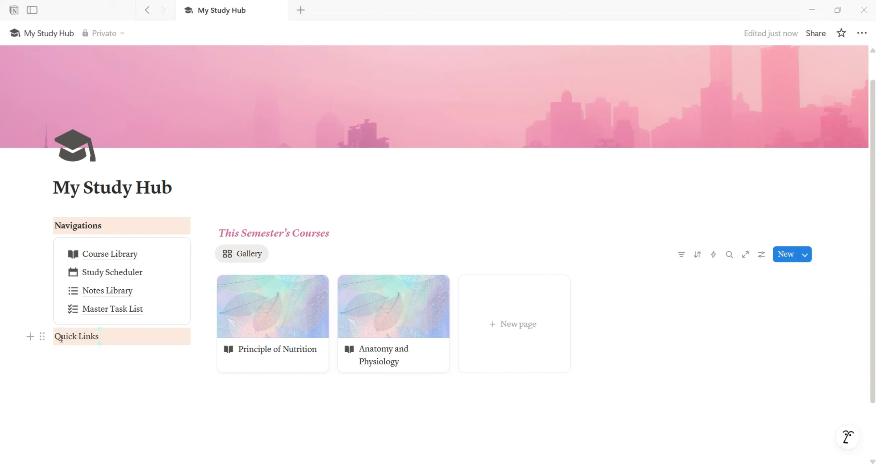
drag(100, 336, 54, 337)
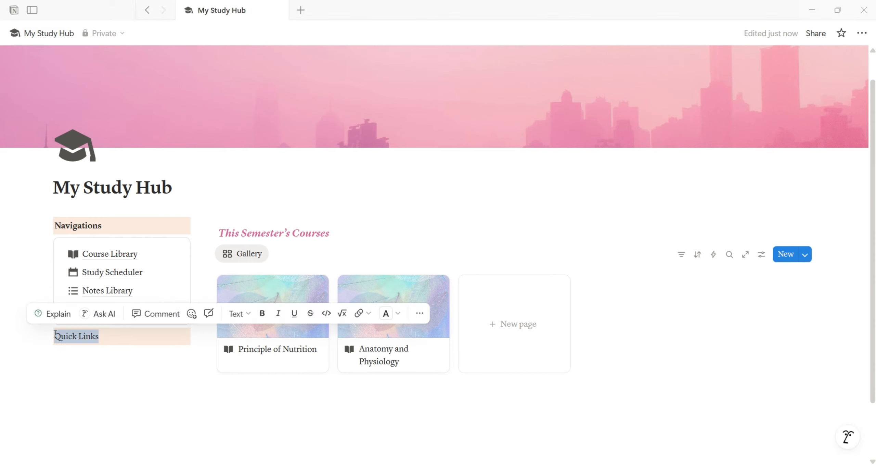
Step: Insert a callout block under the Quick Links heading
click(87, 357)
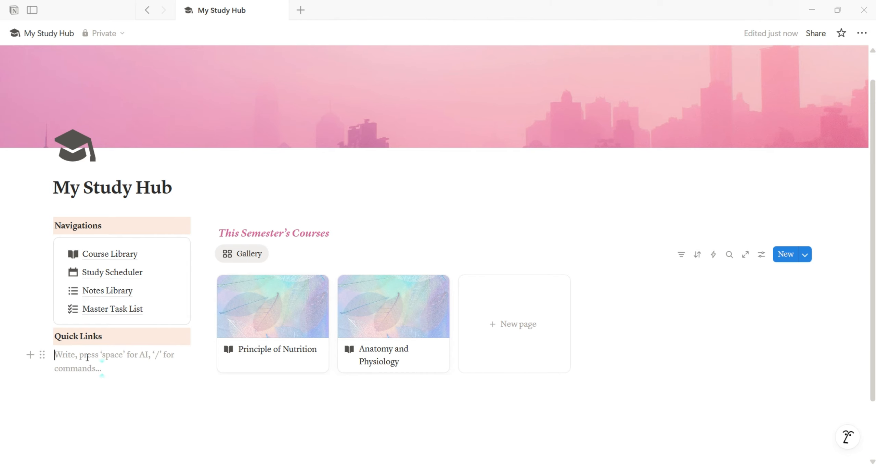
text(/call)
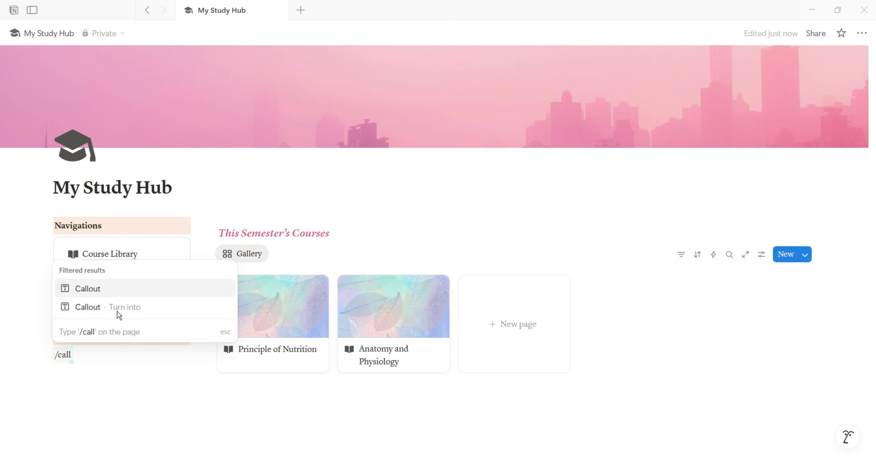
click(144, 296)
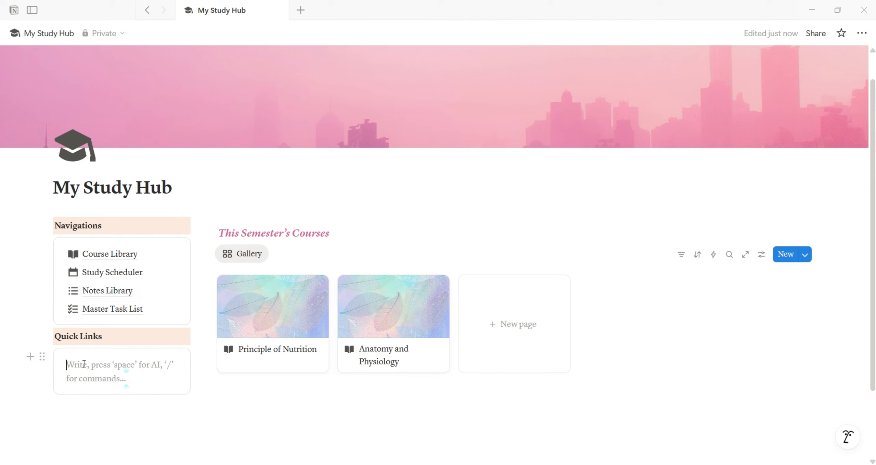
text(Google Drive)
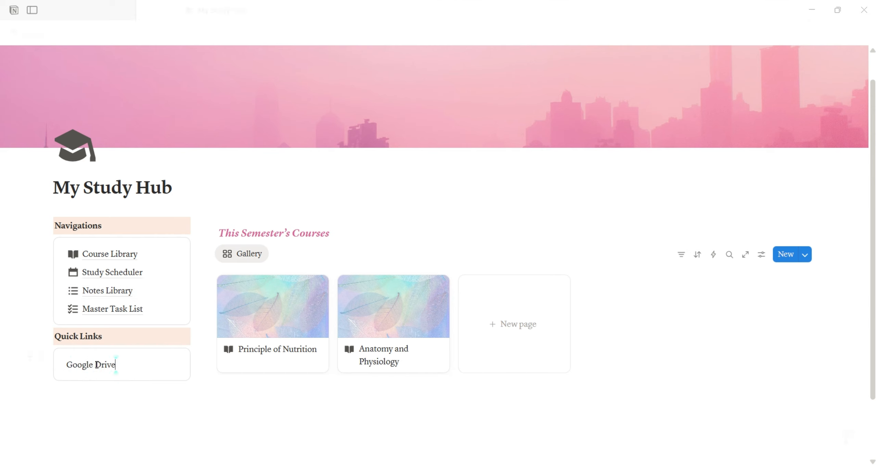
drag(132, 368, 65, 365)
click(371, 342)
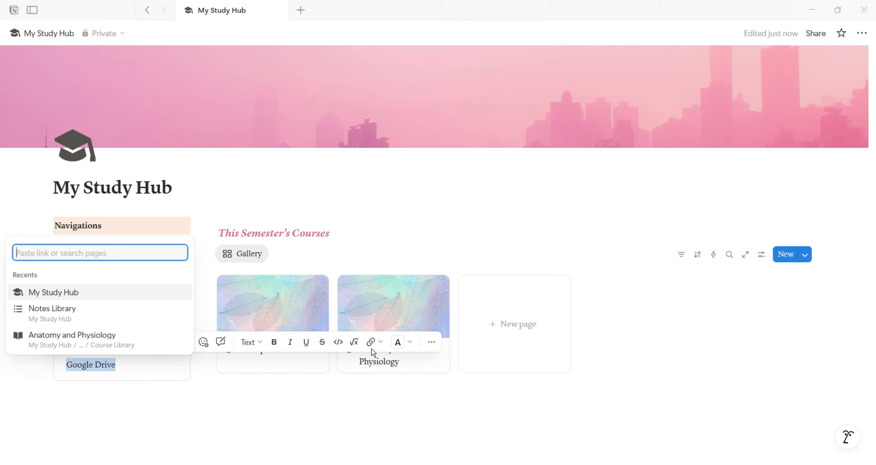
text(https://drive.google.com/)
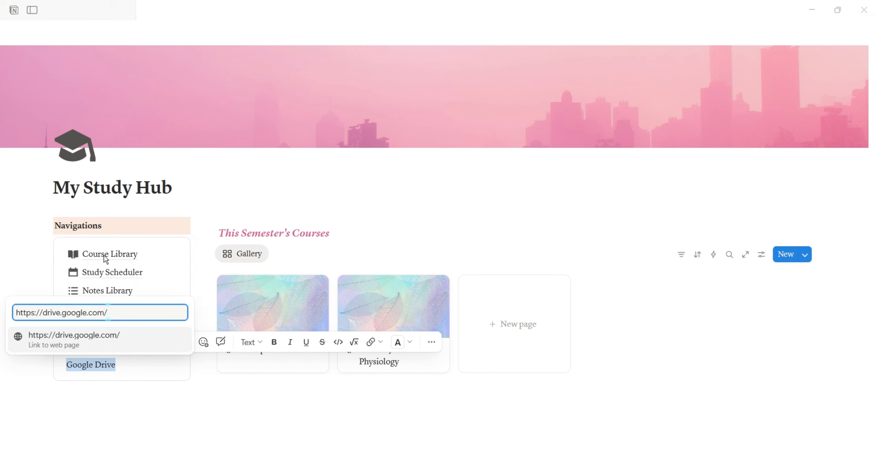
click(109, 344)
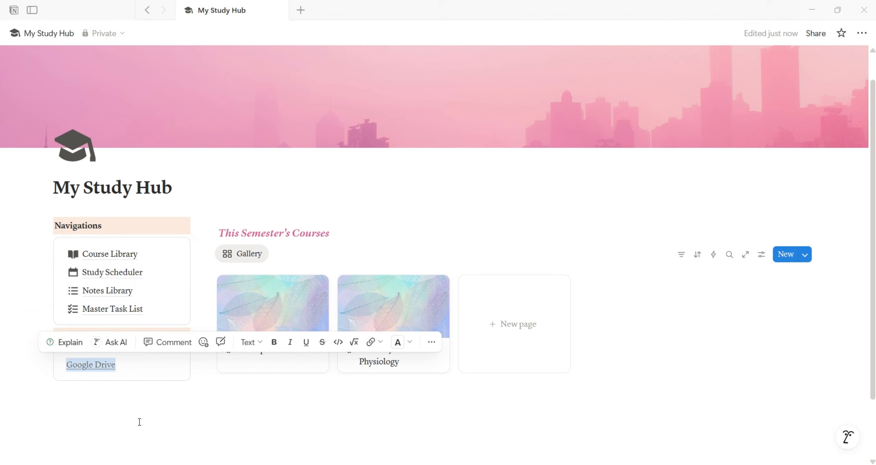
click(139, 422)
click(126, 365)
key(Return)
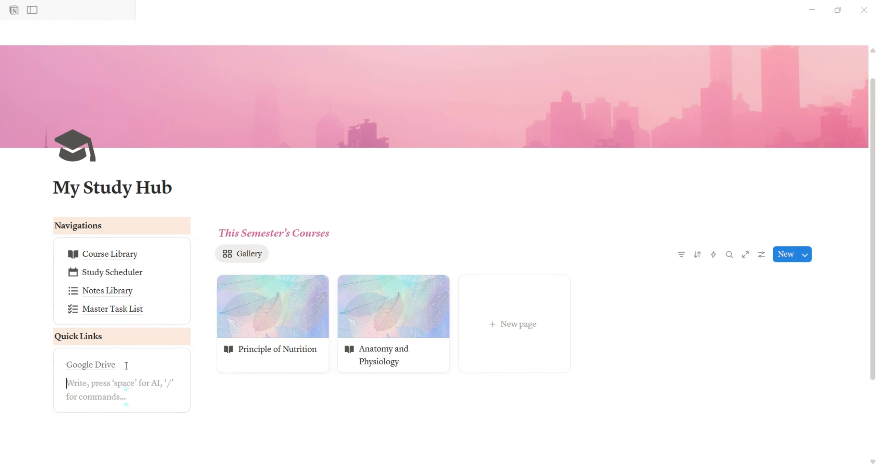
text(Chat GP)
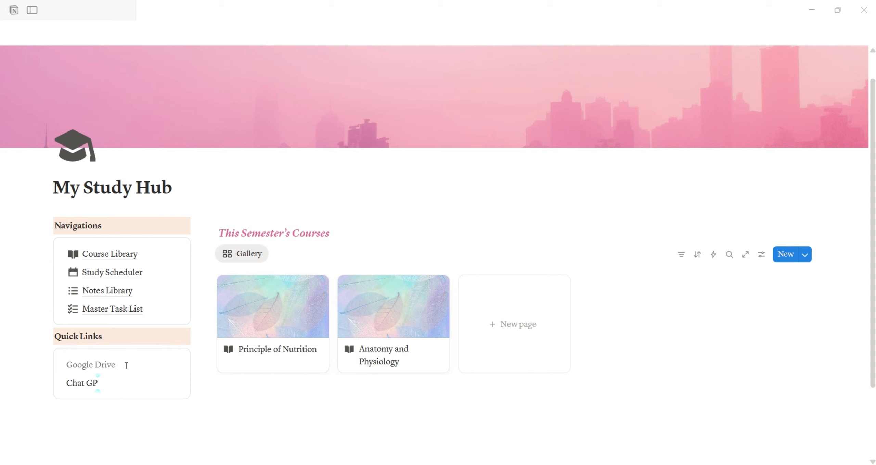
text(T)
drag(107, 383, 65, 383)
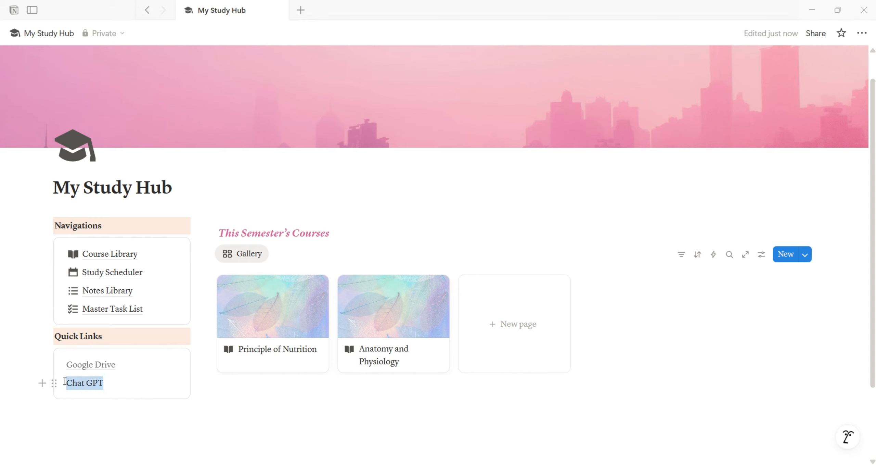
click(371, 361)
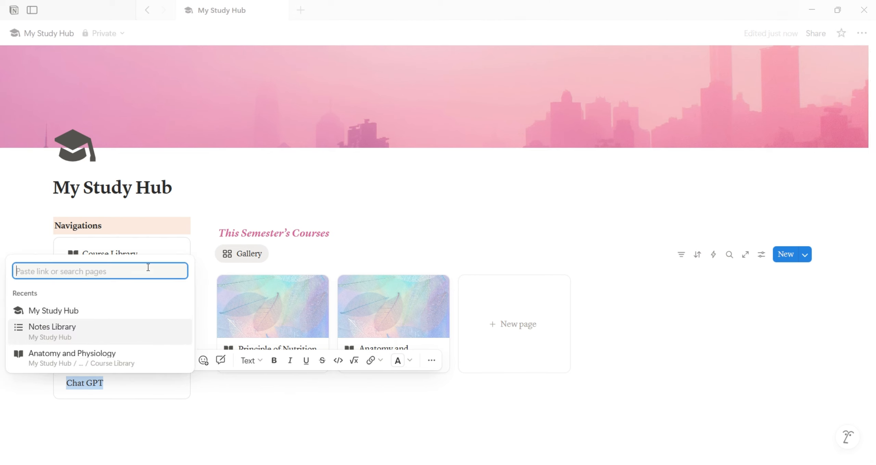
text(https://chatgpt.com/)
click(123, 361)
click(135, 419)
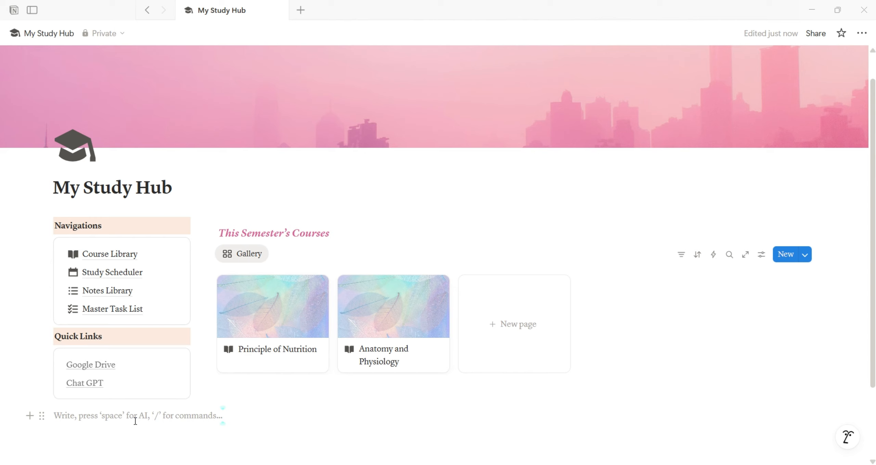
Step: Add "School Portal" as unlinked text on a new line below Chat GPT in the Quick Links callout
click(125, 385)
key(Return)
text(S)
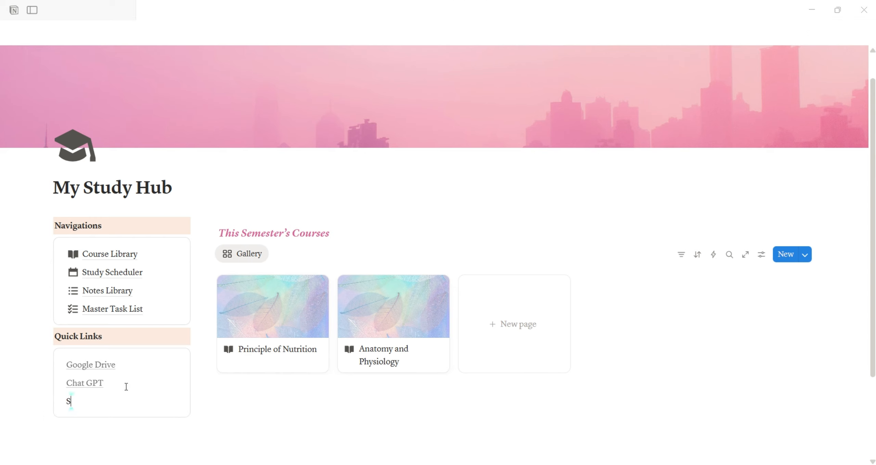
text(chool Portal)
drag(121, 400, 65, 401)
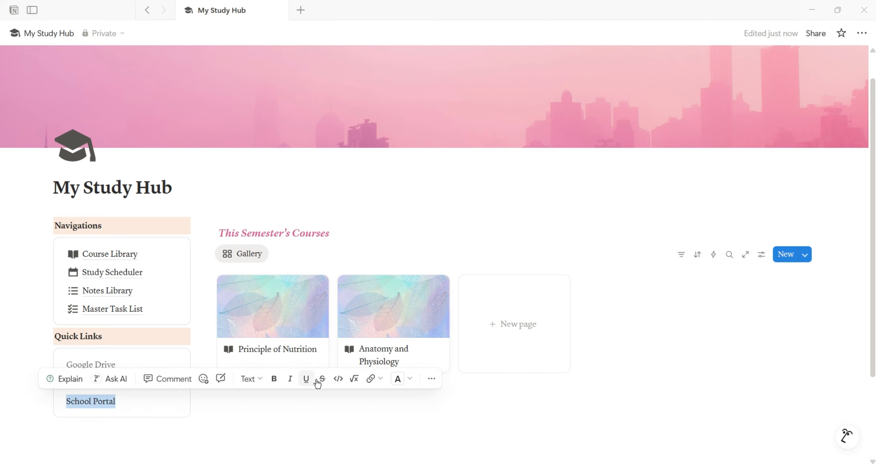
click(370, 378)
click(226, 426)
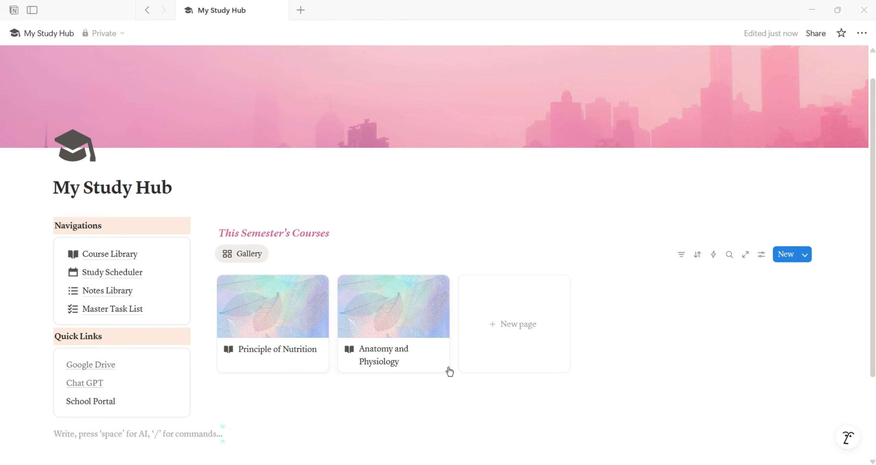
Step: Duplicate the This Semester’s Courses heading and move the copy below the course gallery
scroll(449, 371, down, 3)
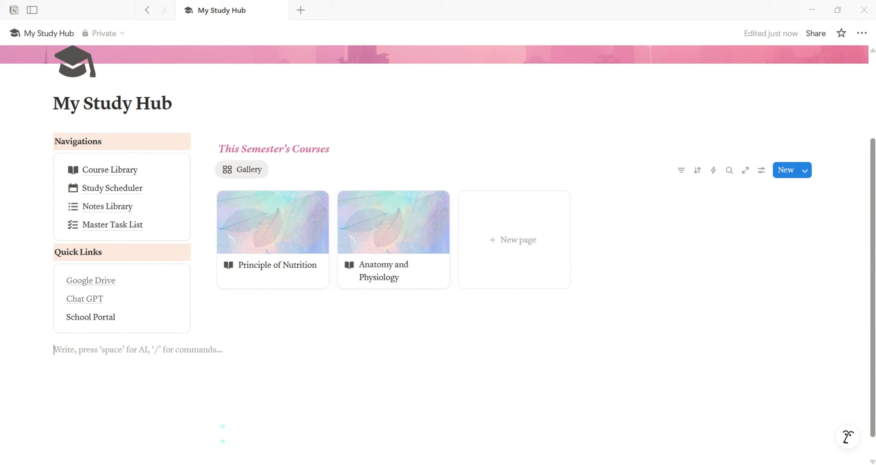
click(206, 149)
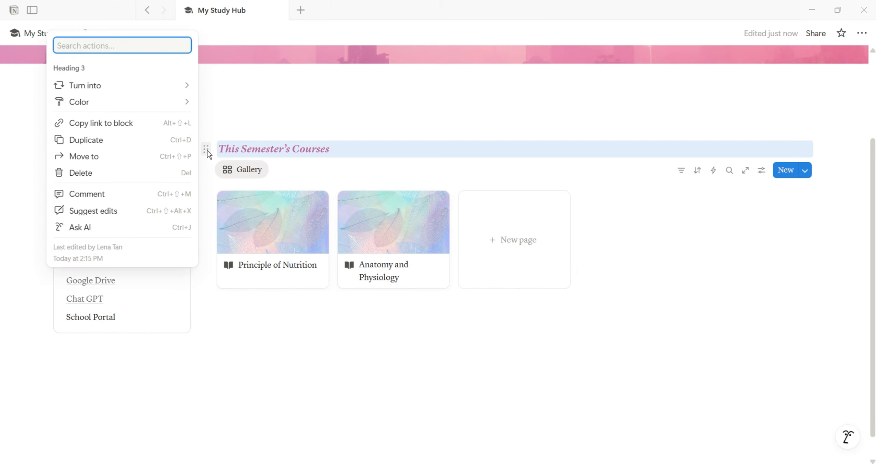
click(172, 143)
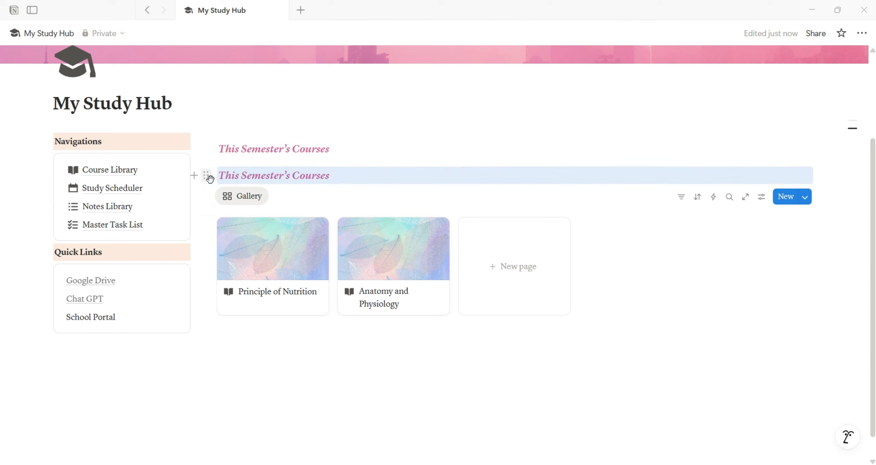
drag(207, 175, 212, 324)
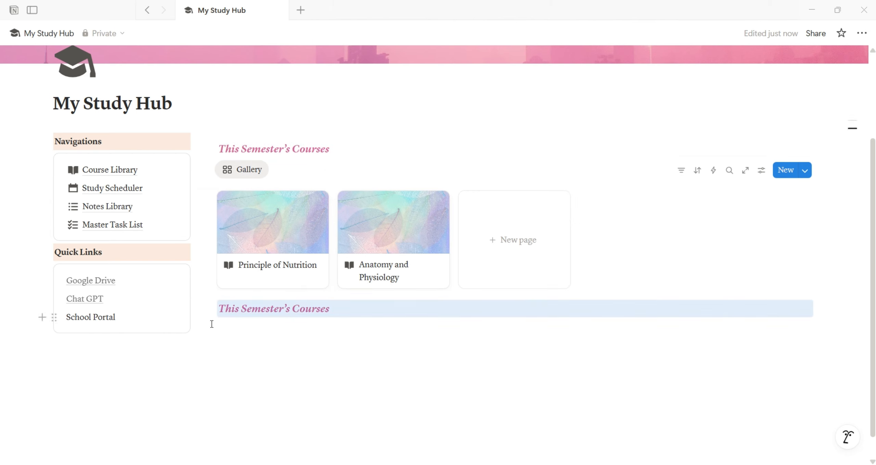
Step: Retitle the copied heading below the gallery "Schedule" and make it italic
click(329, 309)
key(BackSpace)
key(BackSpace)
key(BackSpace)
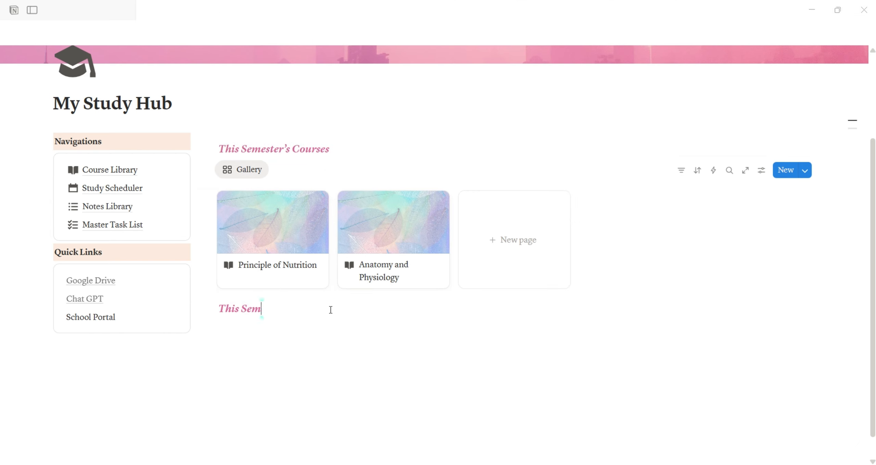
key(BackSpace)
key(BackSpace)
key(BackSpace)
key(BackSpace)
key(BackSpace)
key(BackSpace)
key(BackSpace)
key(BackSpace)
text(Sc)
drag(324, 311, 237, 309)
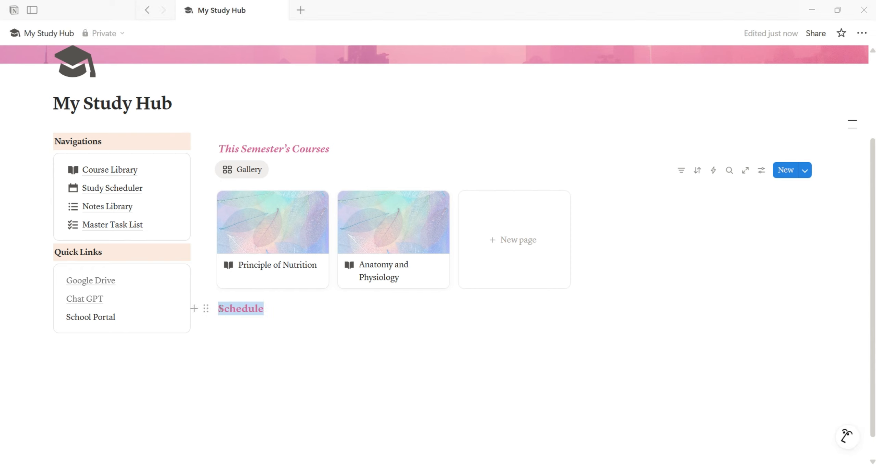
click(464, 284)
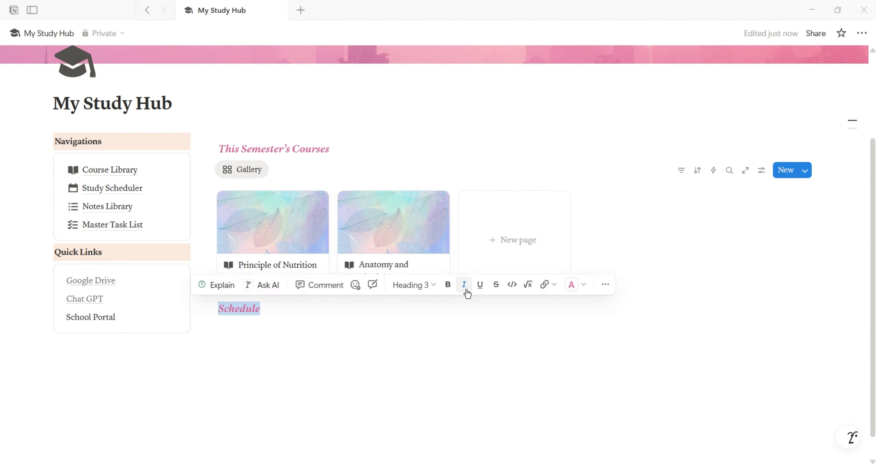
Step: Insert a new inline database under the Schedule heading and title it "Schedule"
click(275, 308)
key(Return)
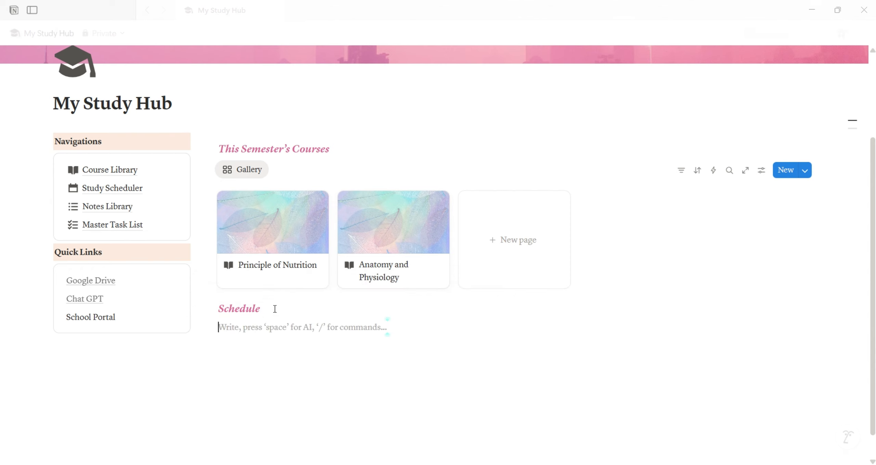
text(/data)
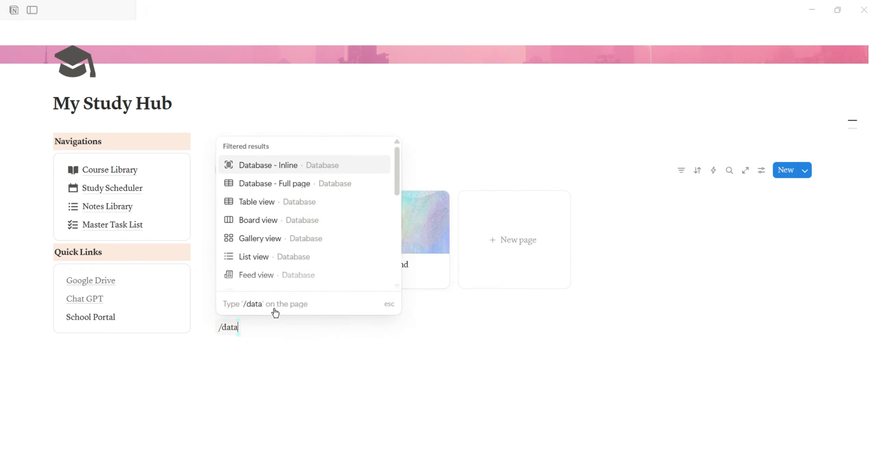
click(320, 167)
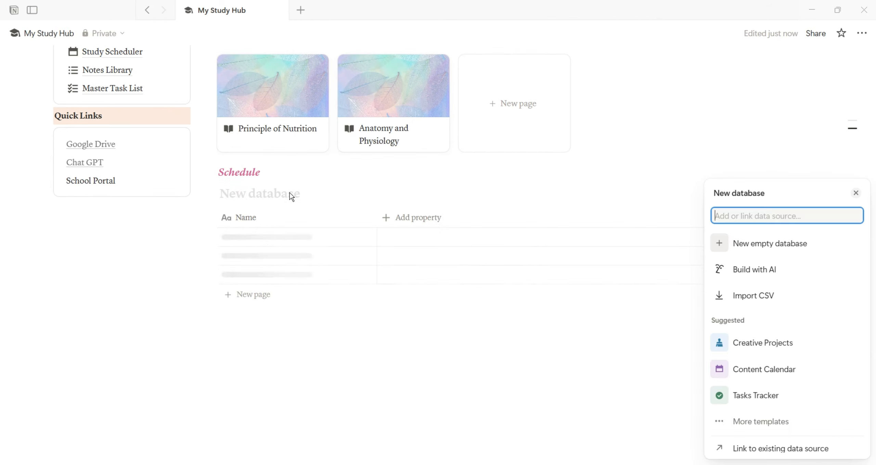
click(270, 193)
text(Schedule)
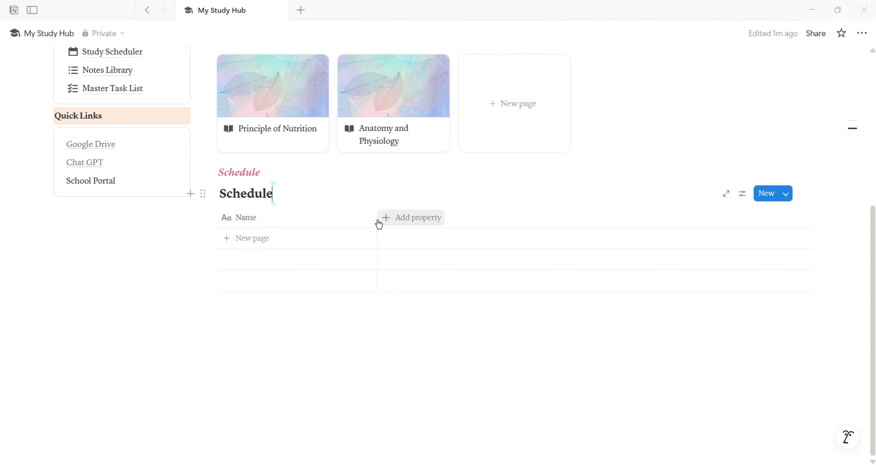
Step: Narrow the Name column and add a select property named "Day" to the Schedule table
drag(377, 217, 302, 219)
click(315, 222)
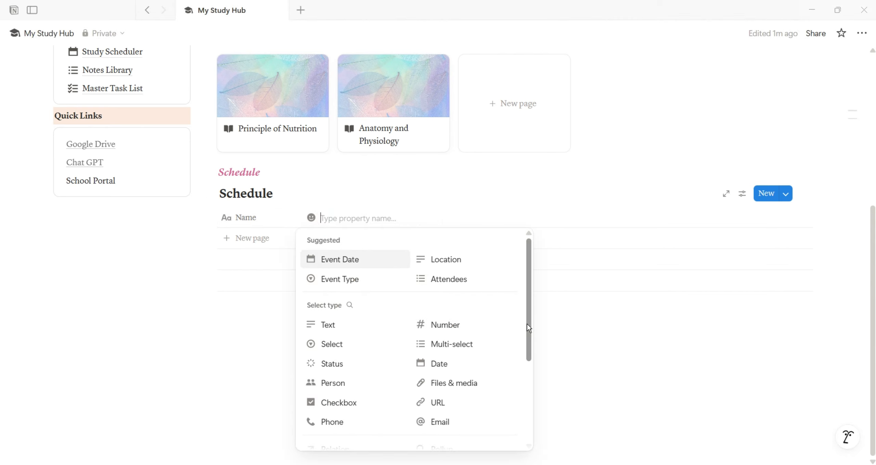
drag(527, 323, 529, 286)
click(351, 279)
click(359, 210)
drag(360, 207, 326, 205)
text(Day)
Step: Add the options Monday, Tuesday, Wednesday, Thursday and Friday to the Day property
mouse_move(407, 233)
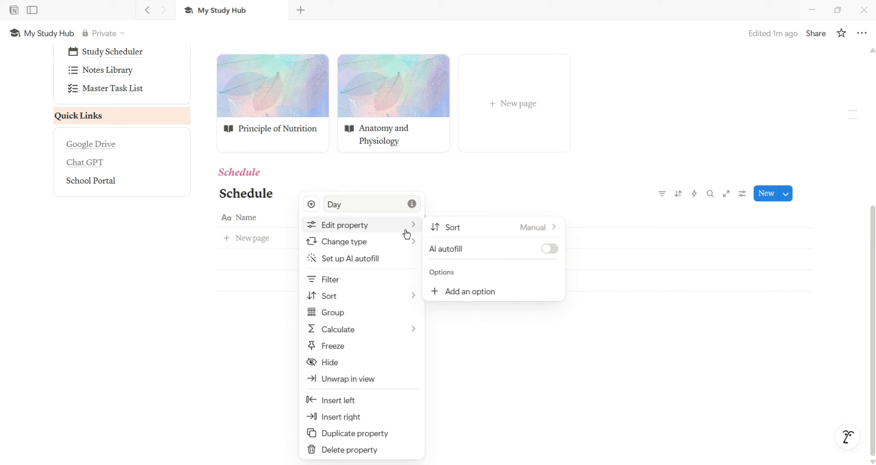
click(455, 292)
text(Mon)
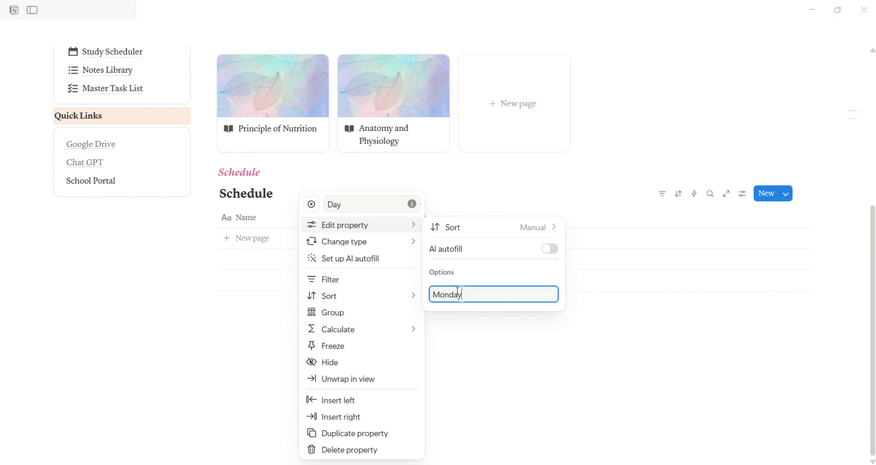
text(day)
key(Return)
text(T)
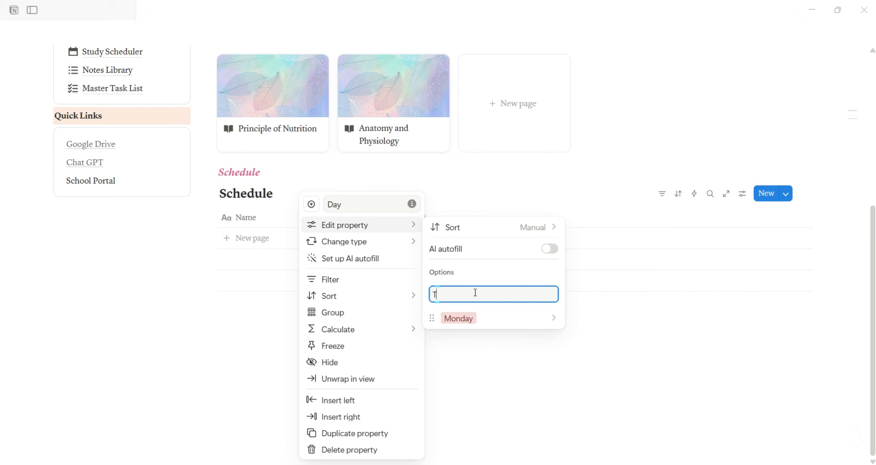
text(uesday)
key(Return)
text(Wedn)
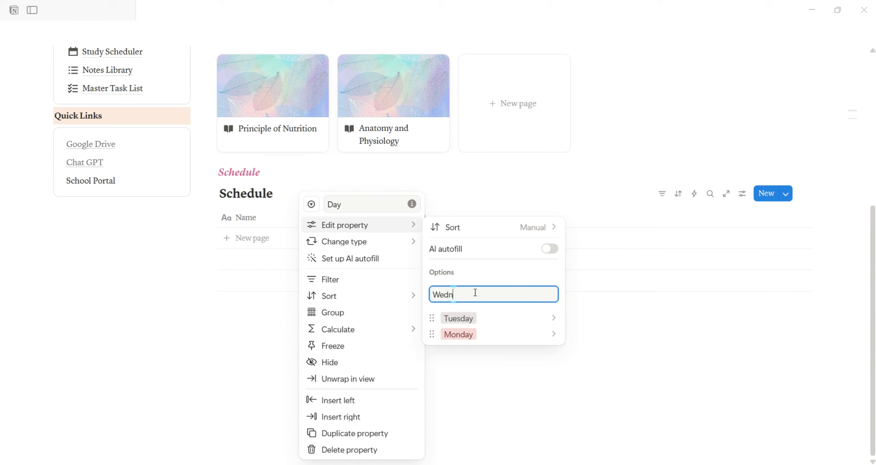
text(esday)
key(Return)
text(Thurs)
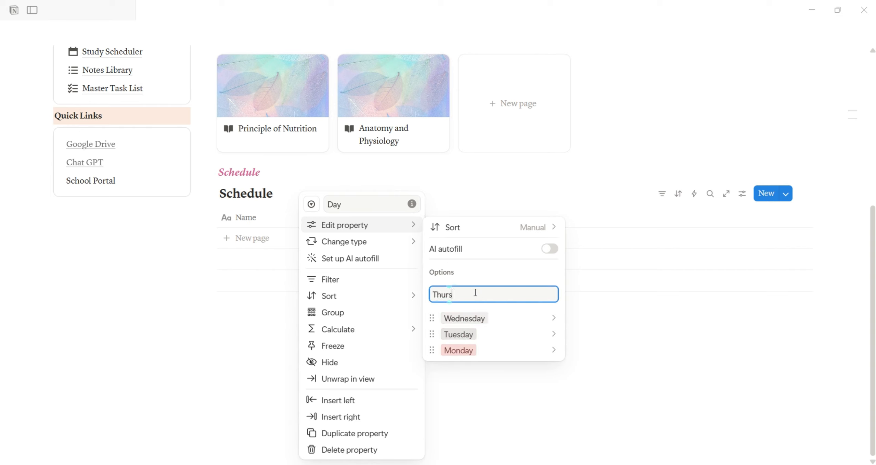
text(day)
key(Return)
text(Frid)
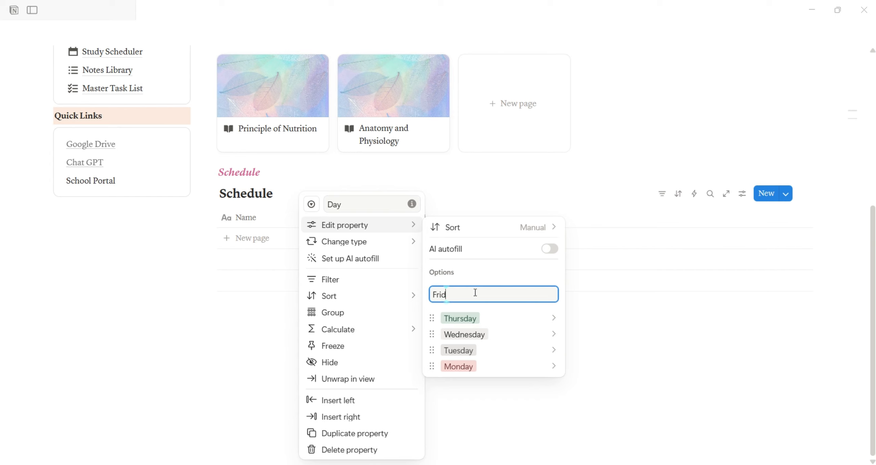
text(ay)
key(Return)
text(Satu)
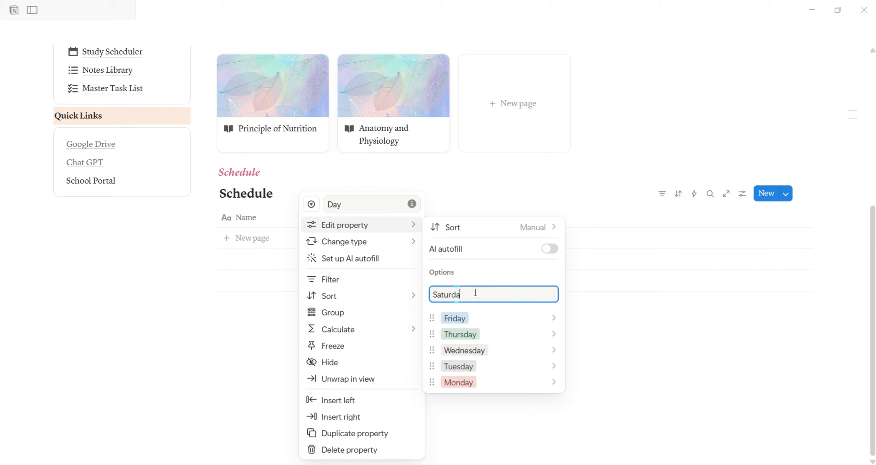
text(rda)
key(ctrl+BackSpace)
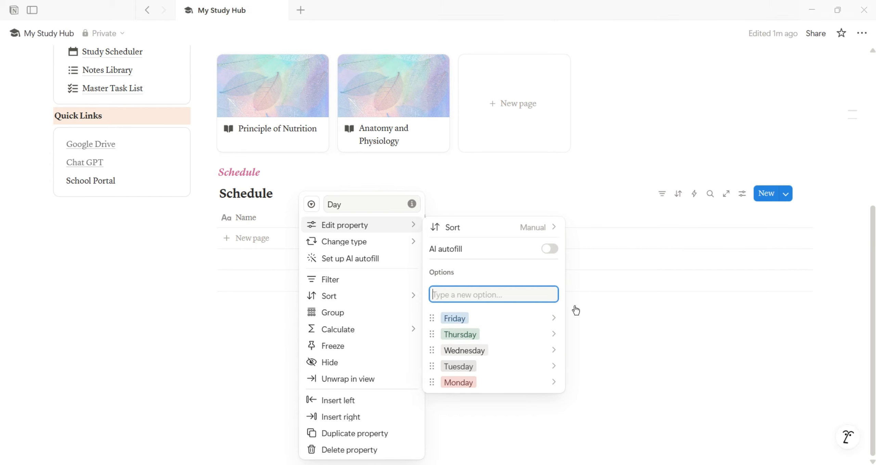
Step: Recolor the Day options, making Wednesday pink and Tuesday purple
click(527, 322)
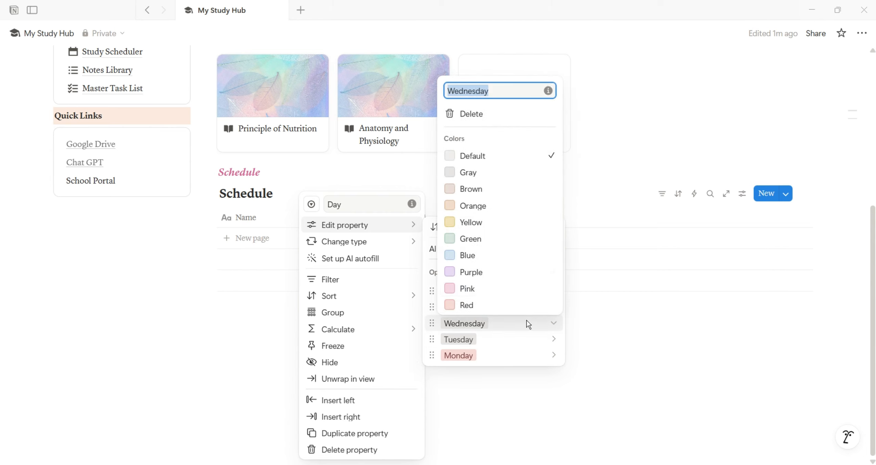
click(536, 289)
click(534, 345)
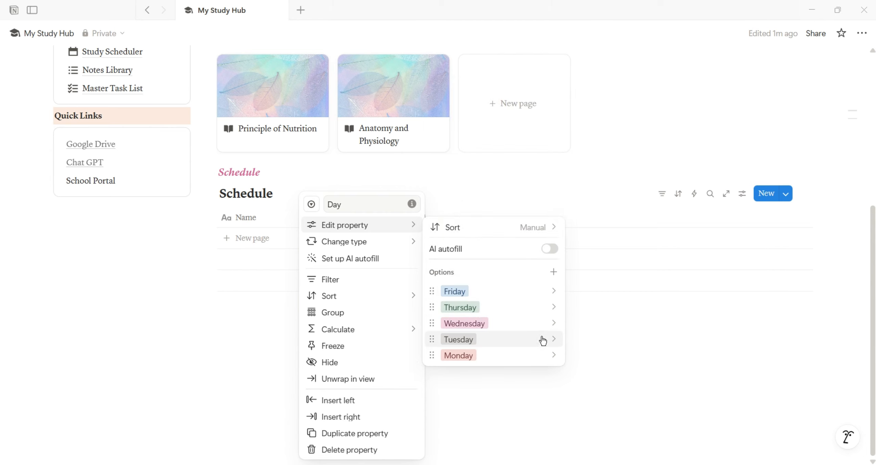
click(542, 339)
click(535, 290)
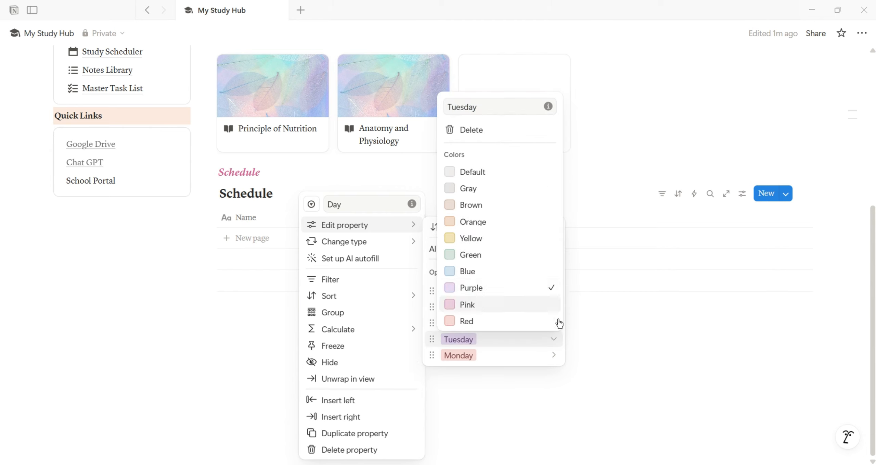
click(578, 355)
Step: Add the suggested Location property and a text property named "Notes" to the Schedule table
click(427, 218)
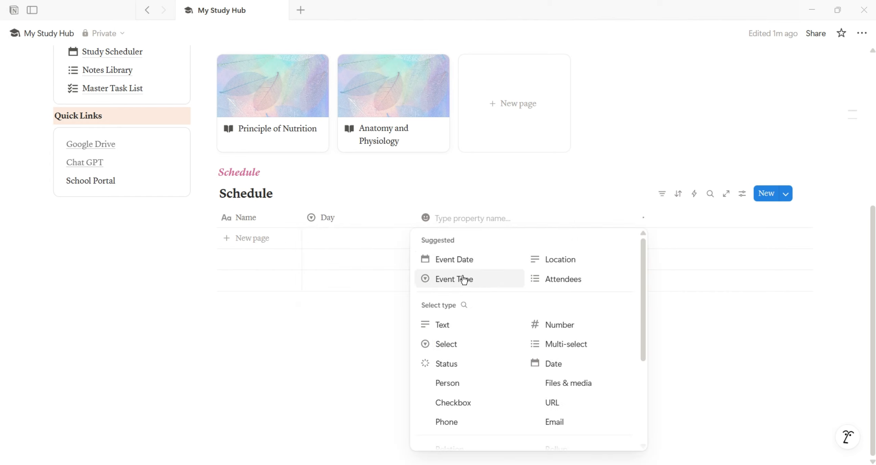
click(573, 260)
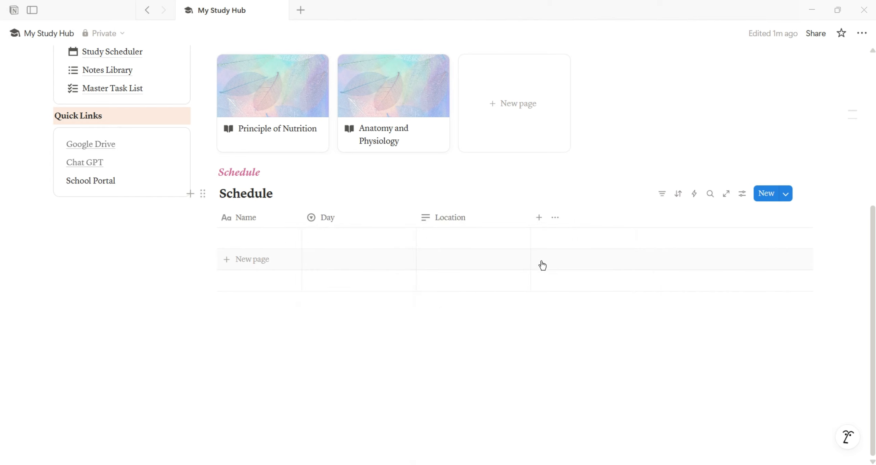
click(539, 218)
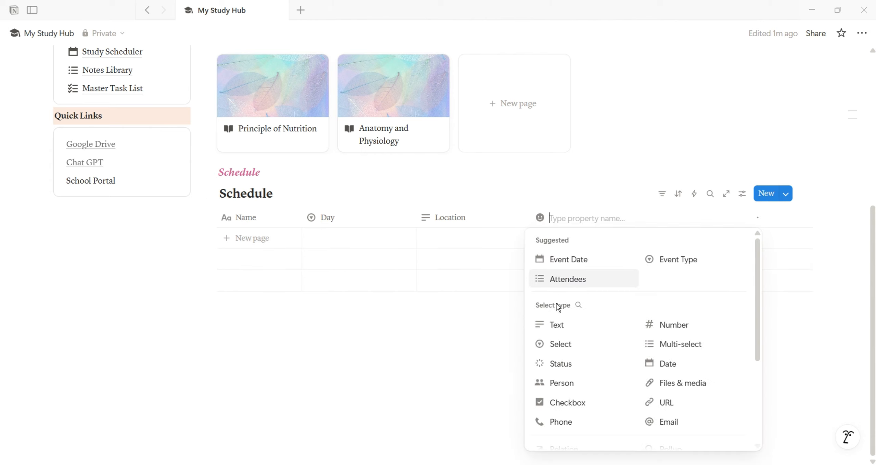
click(558, 322)
click(567, 219)
key(BackSpace)
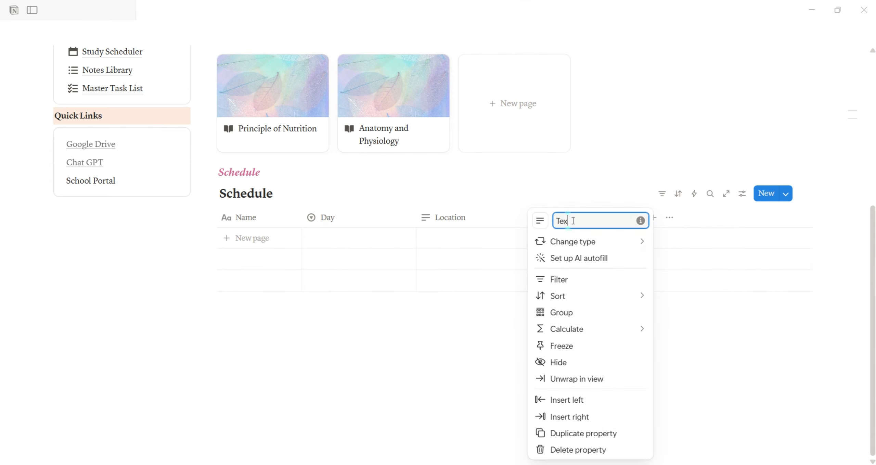
text(Notes)
click(482, 329)
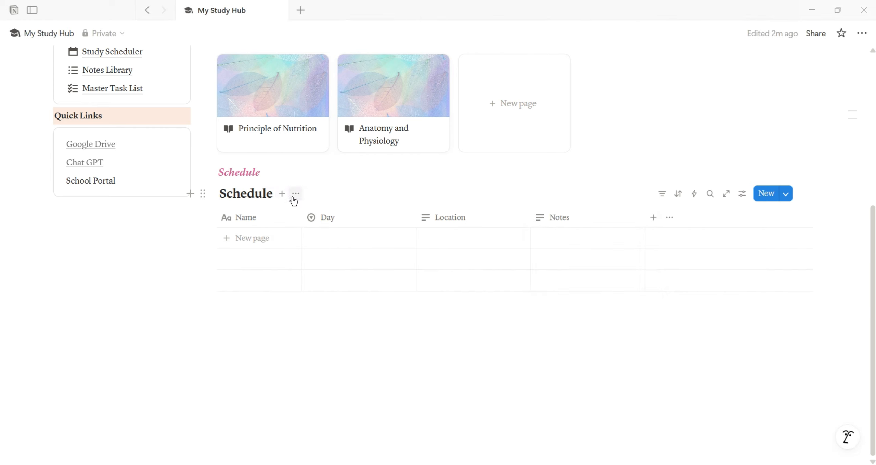
Step: Hide the Schedule database's title and add a Board view to it
click(295, 194)
click(310, 301)
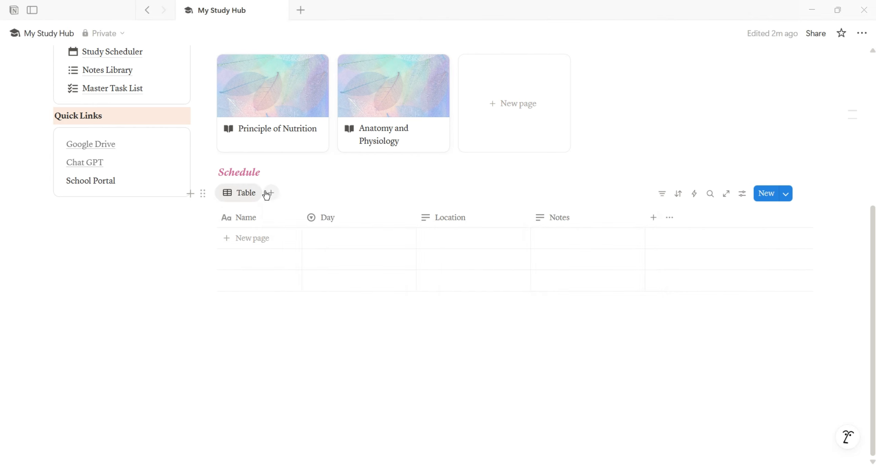
click(266, 193)
click(337, 240)
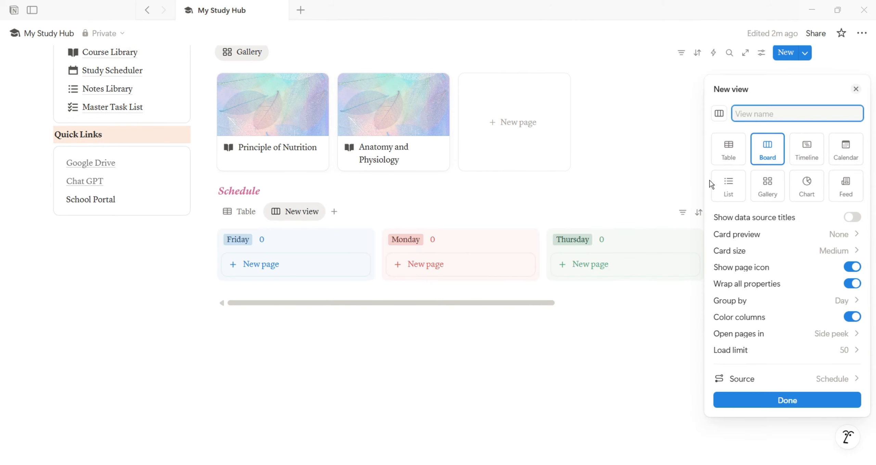
Step: Set the new board view's card size to Small and turn off its page icons
click(832, 293)
click(823, 312)
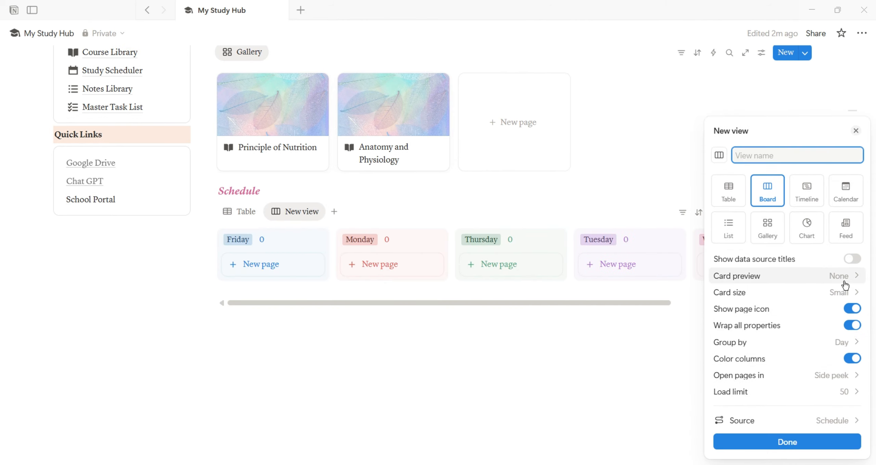
click(848, 278)
click(846, 293)
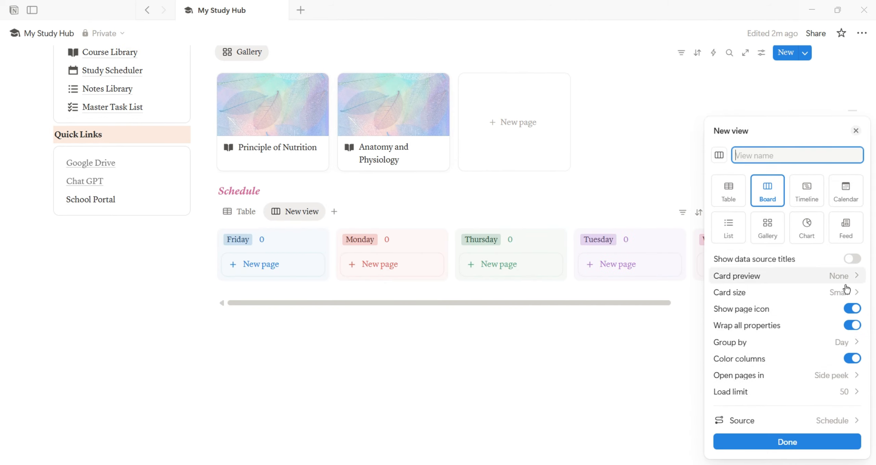
click(852, 308)
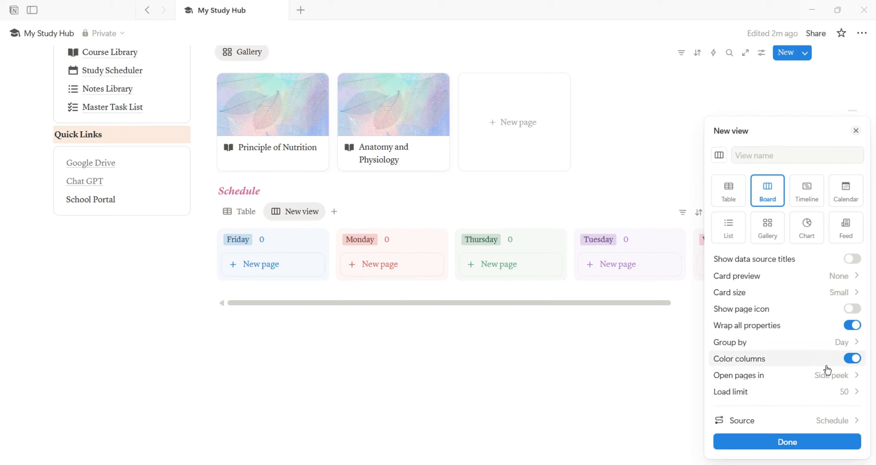
click(800, 443)
click(663, 324)
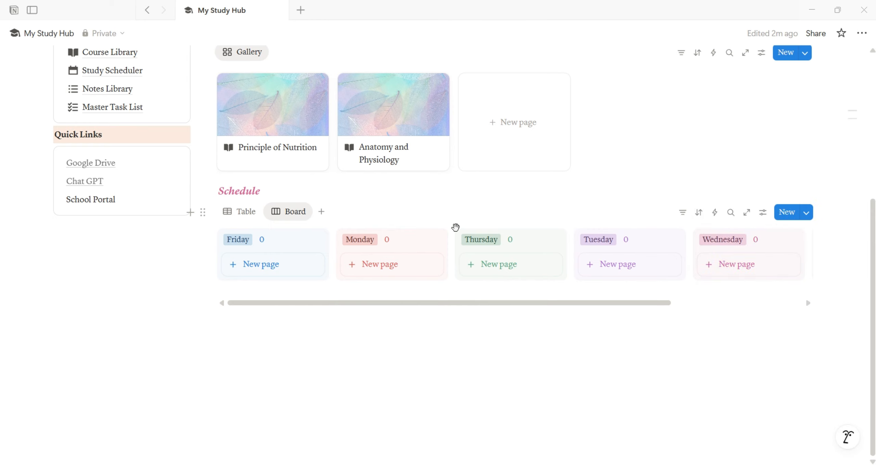
Step: Reorder the board columns to run Monday, Tuesday, Wednesday, Thursday, Friday
click(424, 240)
click(396, 314)
drag(401, 240, 276, 238)
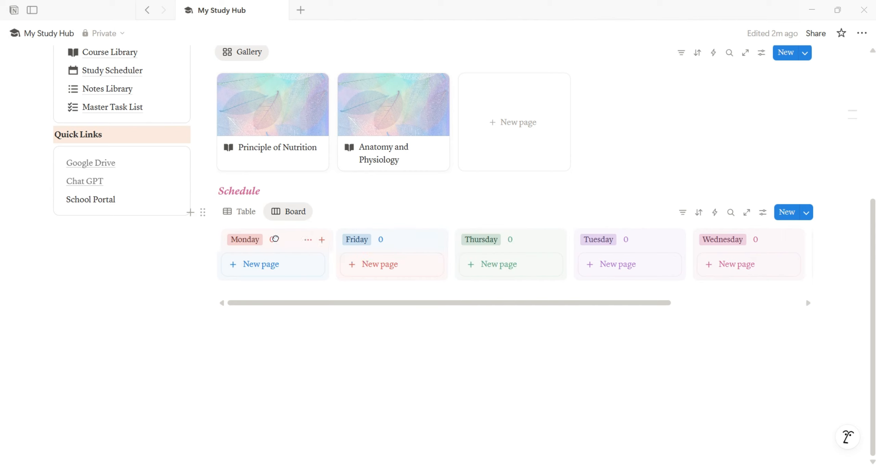
drag(635, 235, 393, 238)
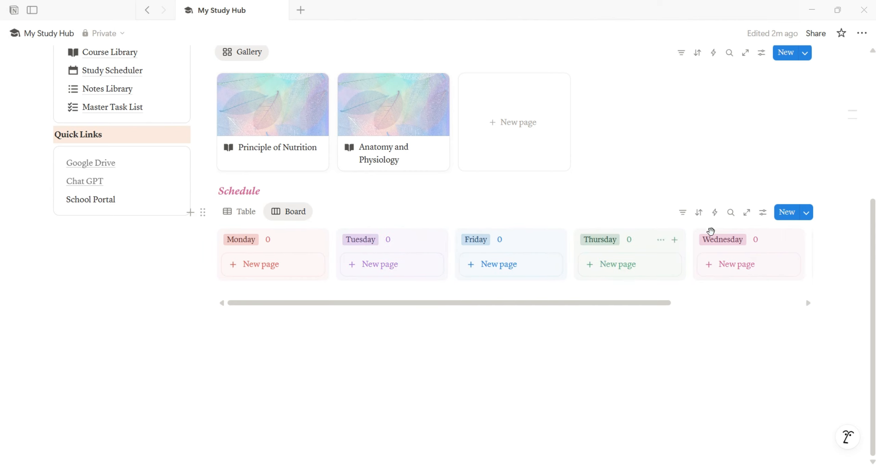
drag(772, 237, 638, 240)
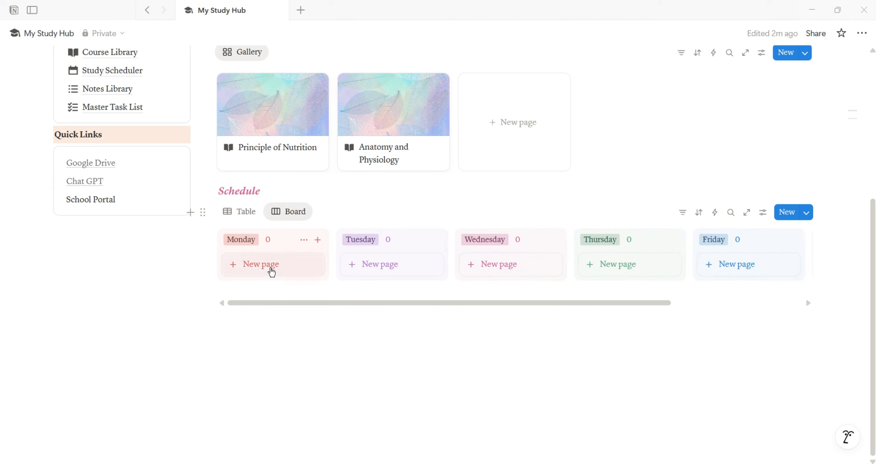
click(270, 270)
click(403, 379)
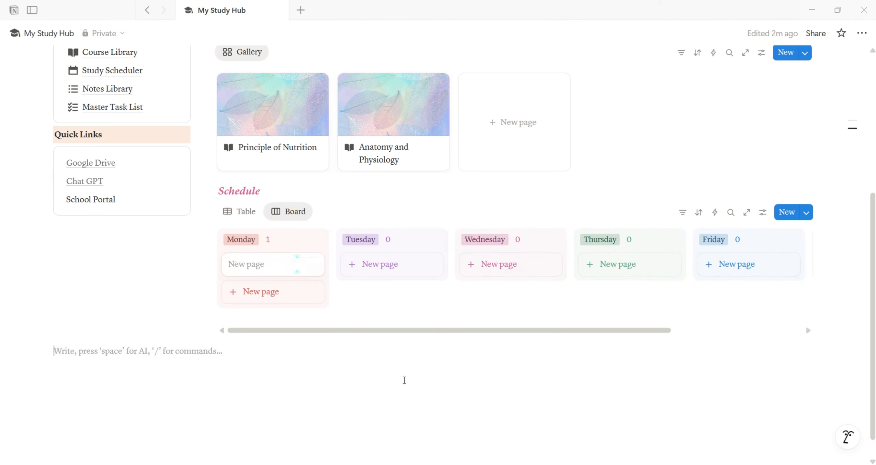
click(763, 212)
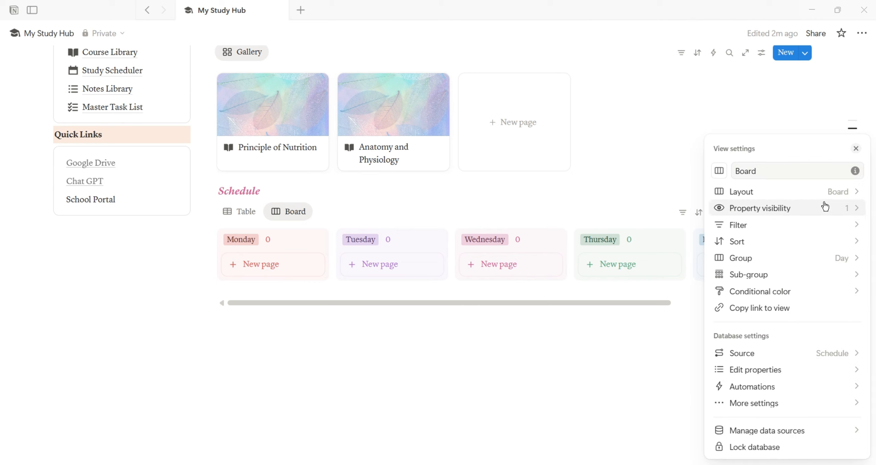
click(839, 192)
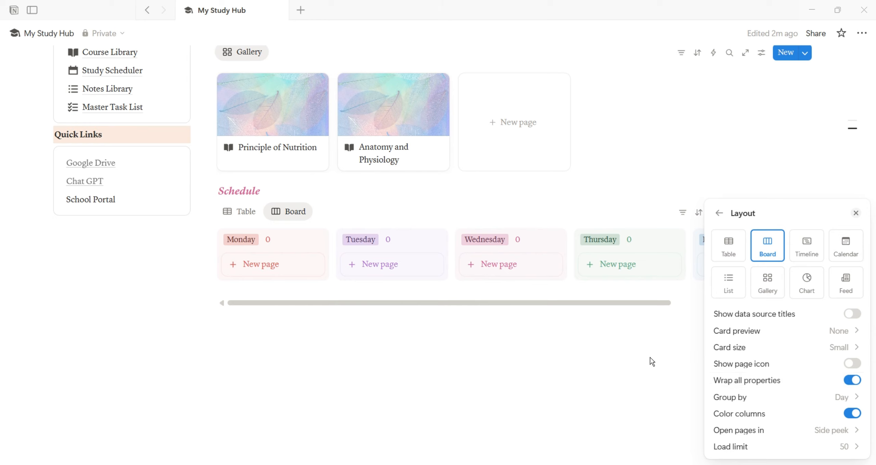
click(597, 360)
Step: Create a new template for the Schedule database with the Serif font, small text and full width
click(806, 213)
click(796, 274)
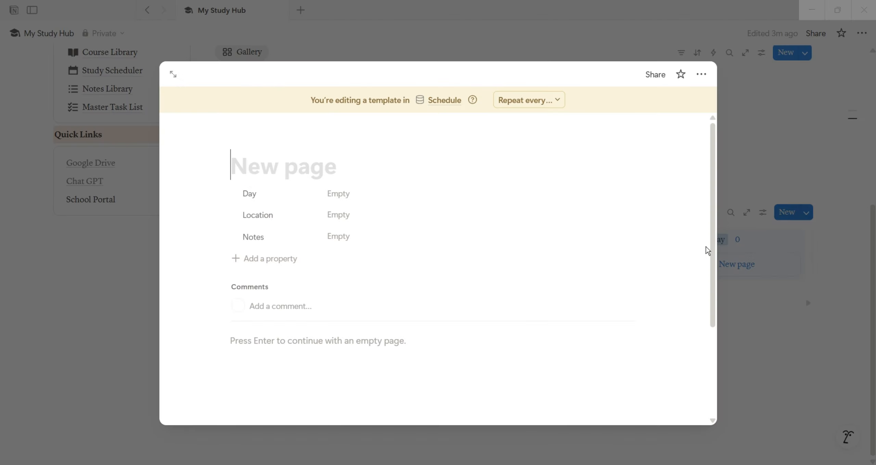
click(701, 74)
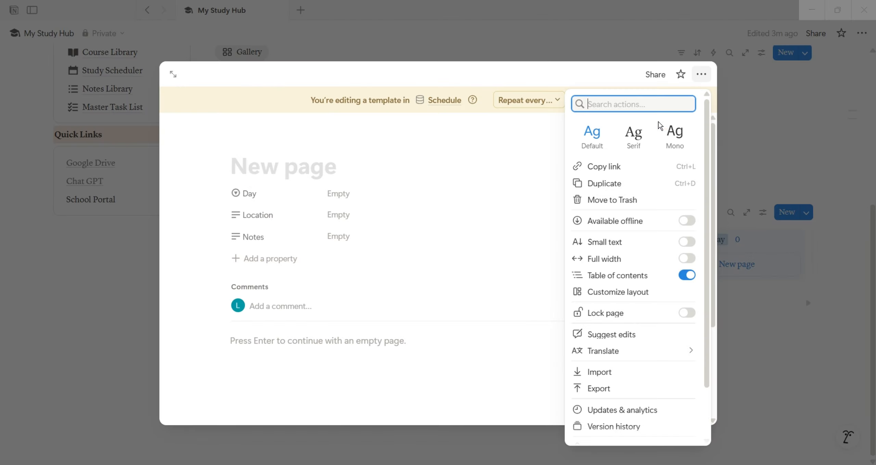
click(634, 136)
click(689, 242)
click(687, 258)
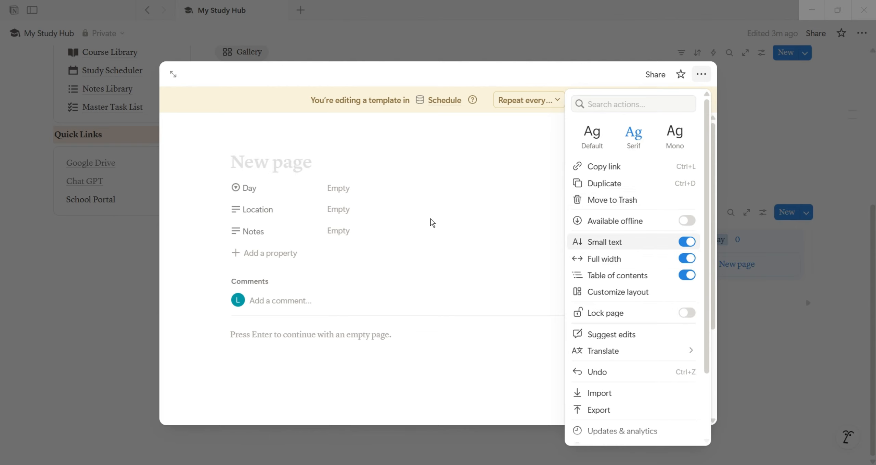
Step: Customize the Schedule page layout by turning off page discussions and property icons, and apply it to all pages
click(589, 295)
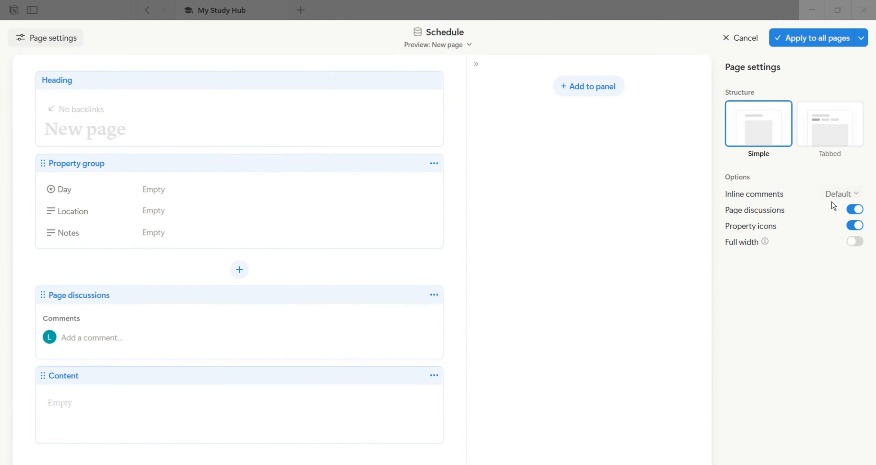
click(855, 210)
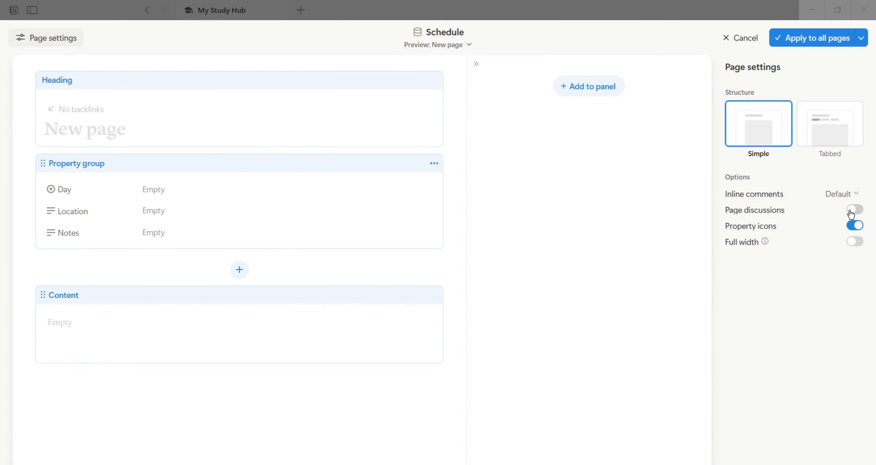
click(851, 232)
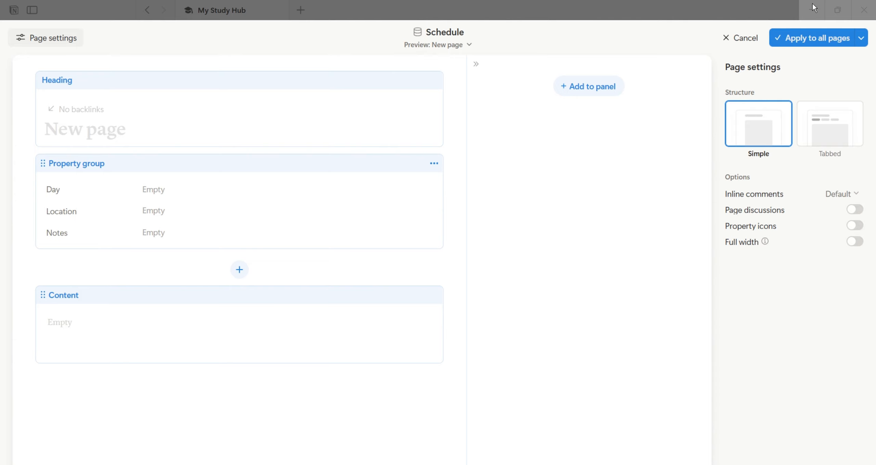
click(831, 40)
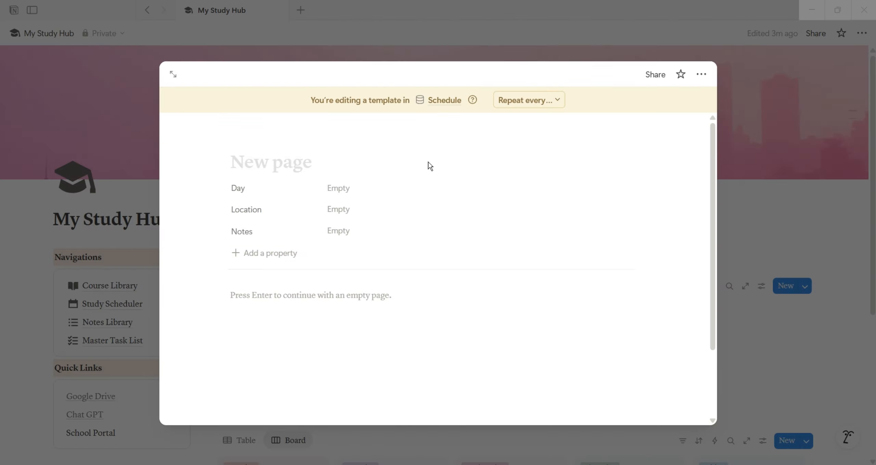
Step: Give the Schedule template a solid clock icon, title it "New Schedule" and close the template editor
click(238, 147)
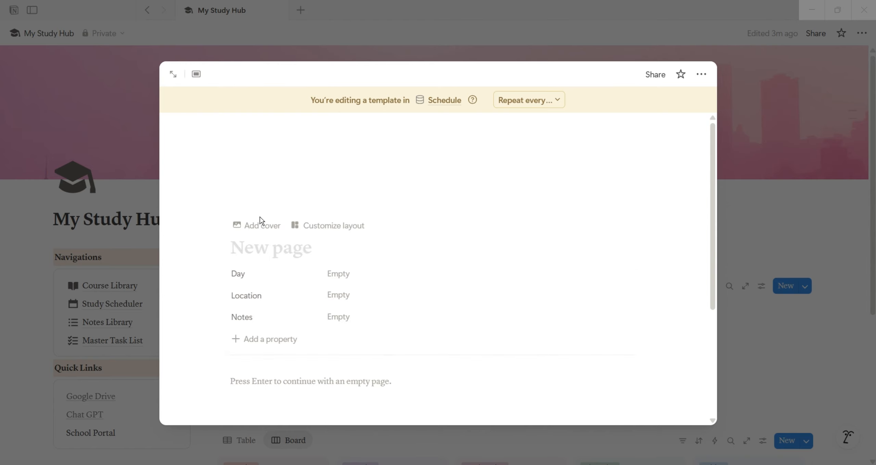
click(183, 227)
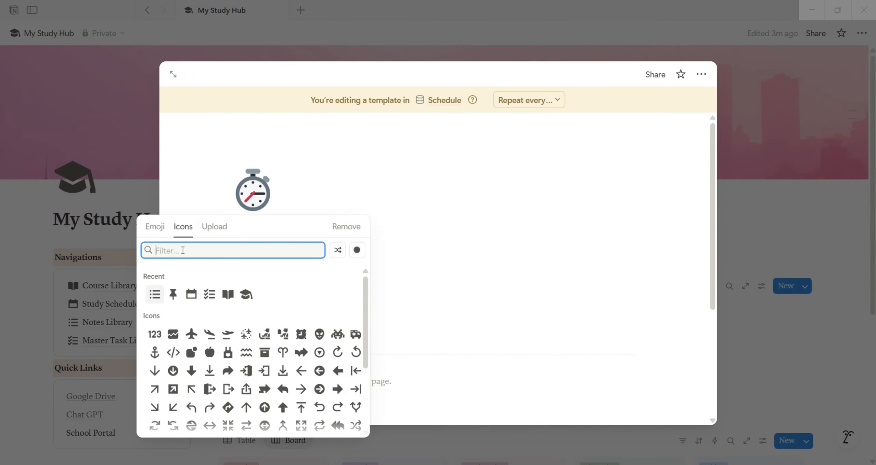
text(clock)
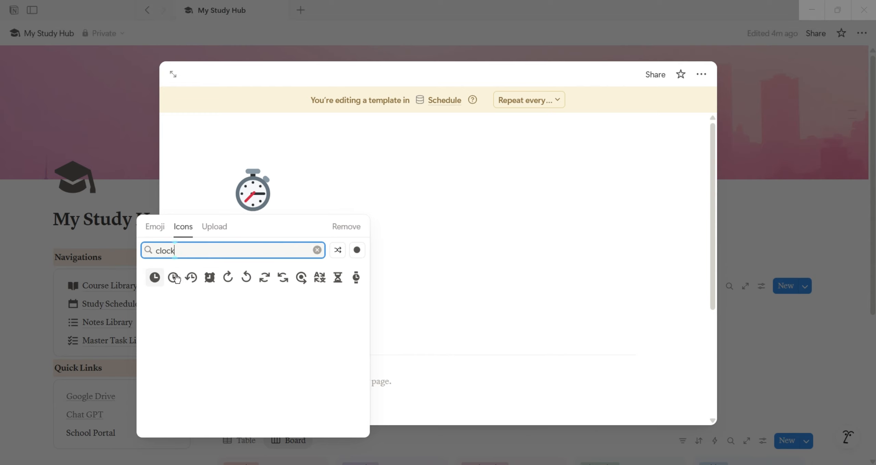
click(155, 281)
click(241, 255)
text(New )
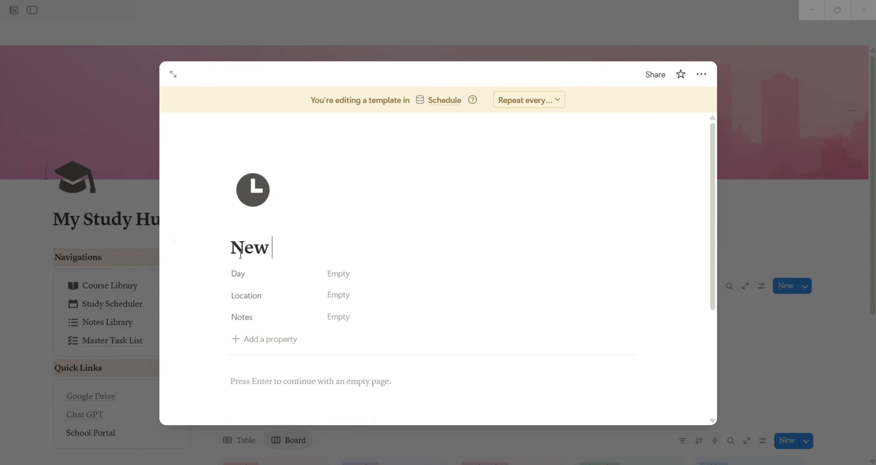
text(Schedule)
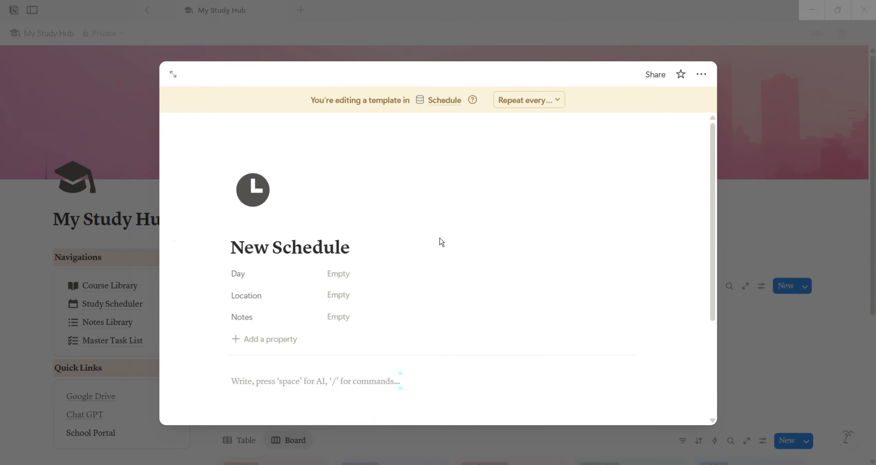
click(798, 231)
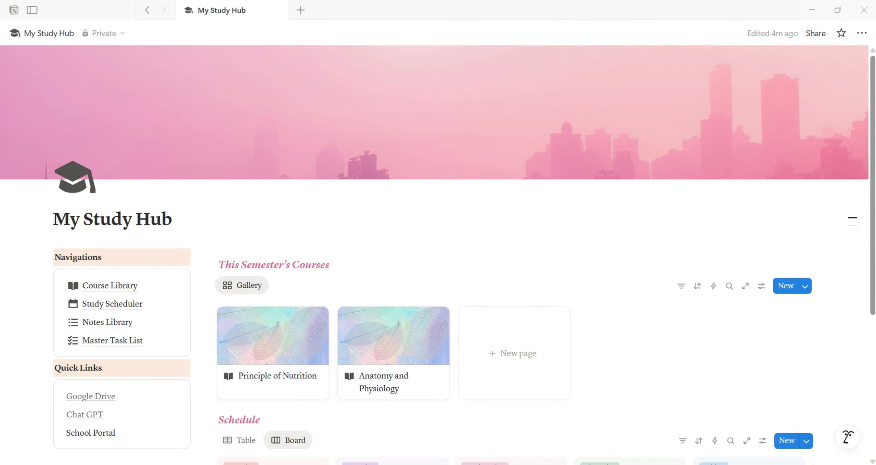
Step: Set the New Schedule template as the default for the Schedule database
scroll(874, 239, down, 5)
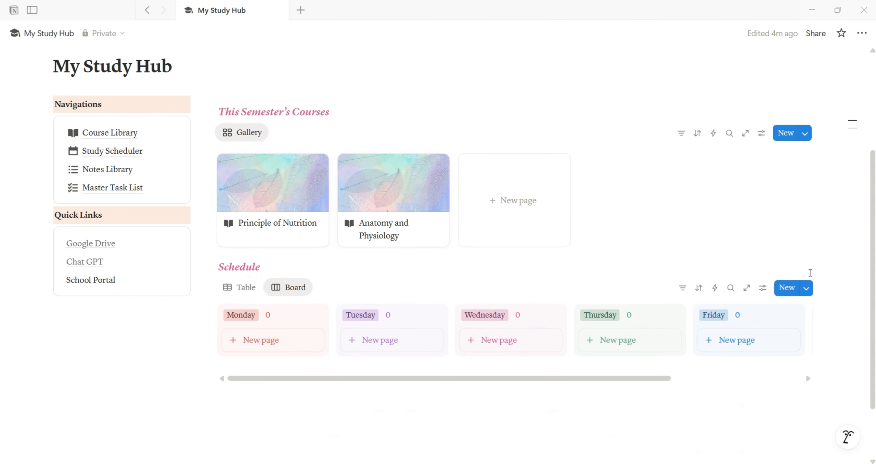
click(806, 288)
click(859, 328)
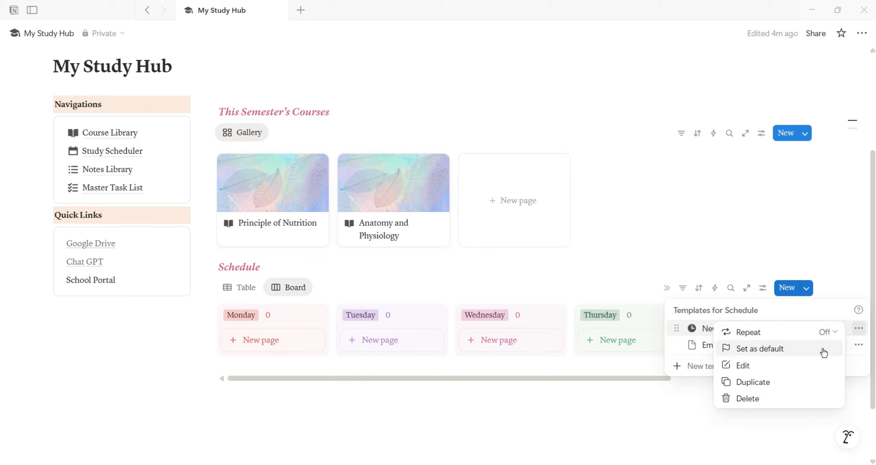
click(775, 349)
click(458, 239)
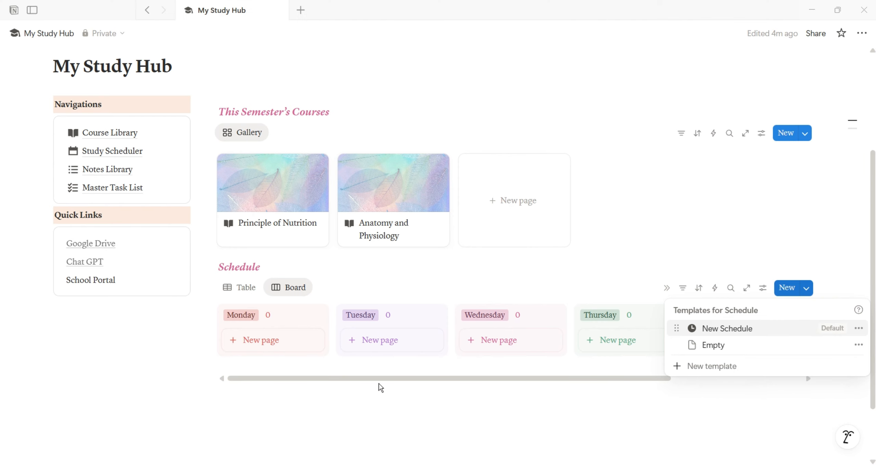
click(283, 318)
Step: Delete the Table view from the Schedule database
right_click(246, 287)
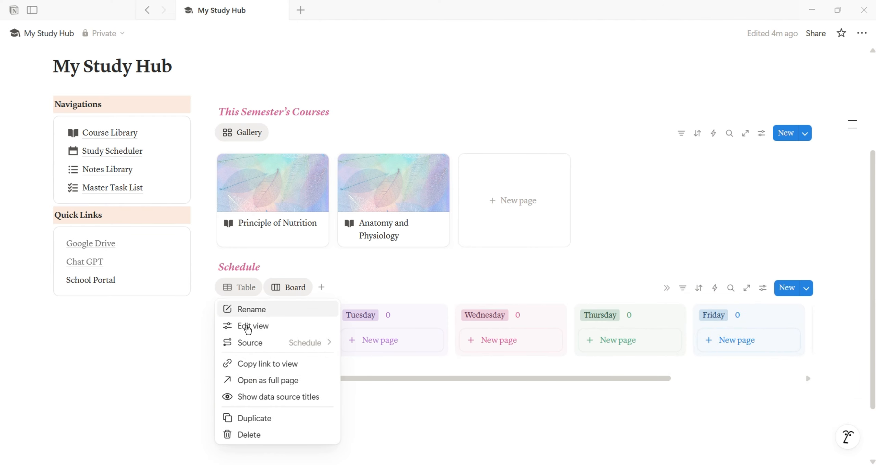
click(253, 432)
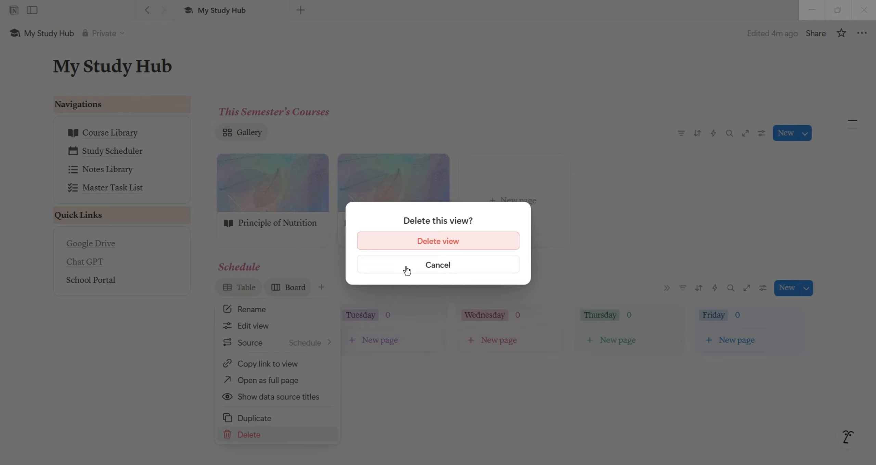
click(458, 248)
Step: Add a New Schedule card to the Monday column of the Schedule board
click(314, 265)
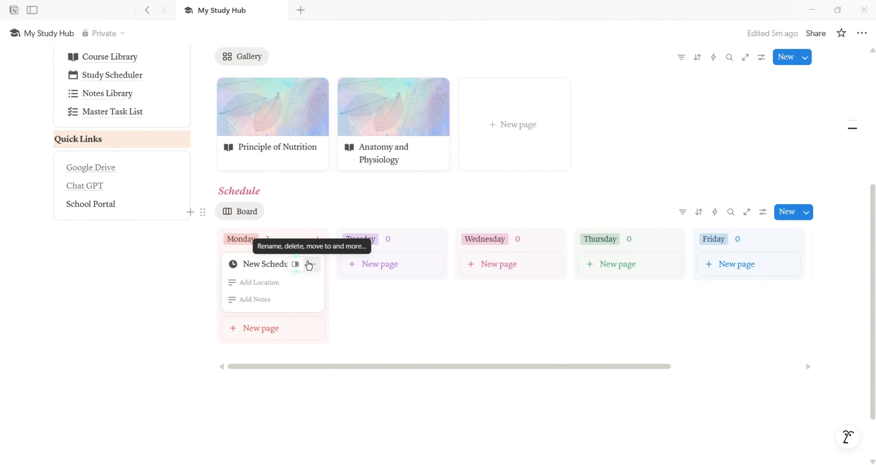
click(273, 409)
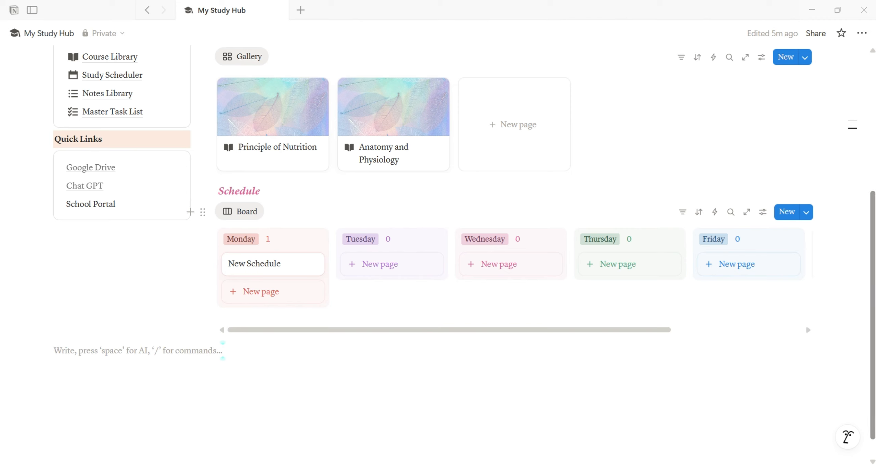
scroll(370, 352, up, 3)
drag(873, 220, 872, 284)
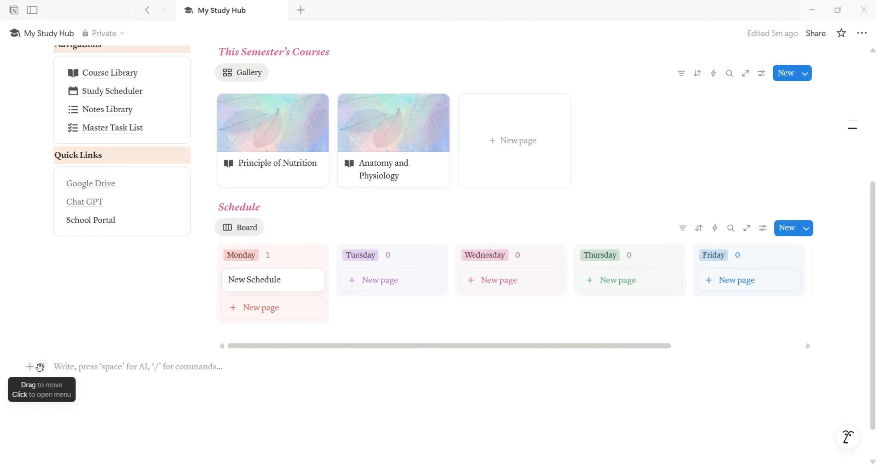
key(Escape)
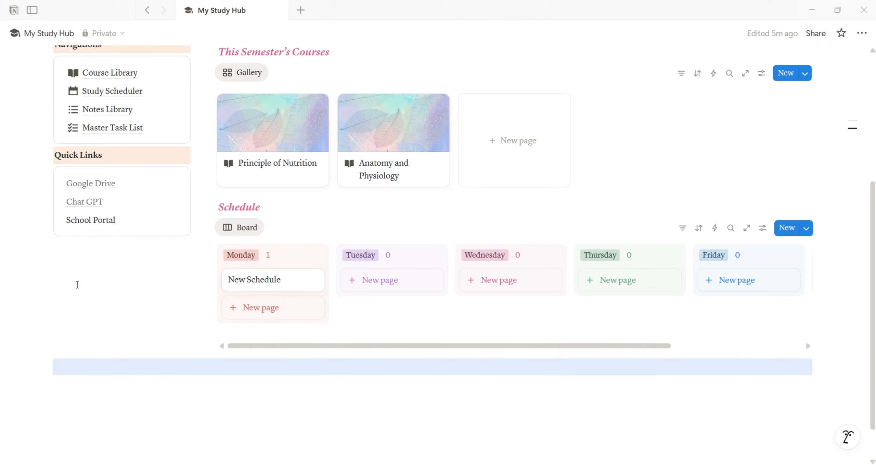
Step: Insert a simple table in the column below the Quick Links callout
click(59, 250)
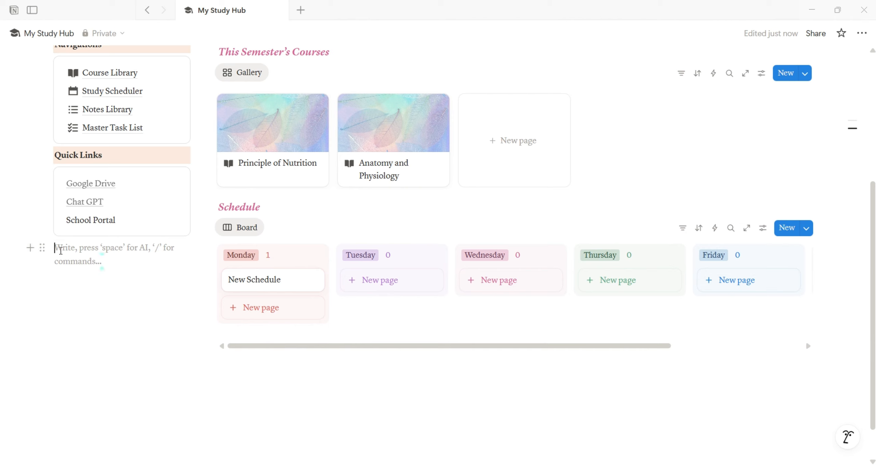
text(/)
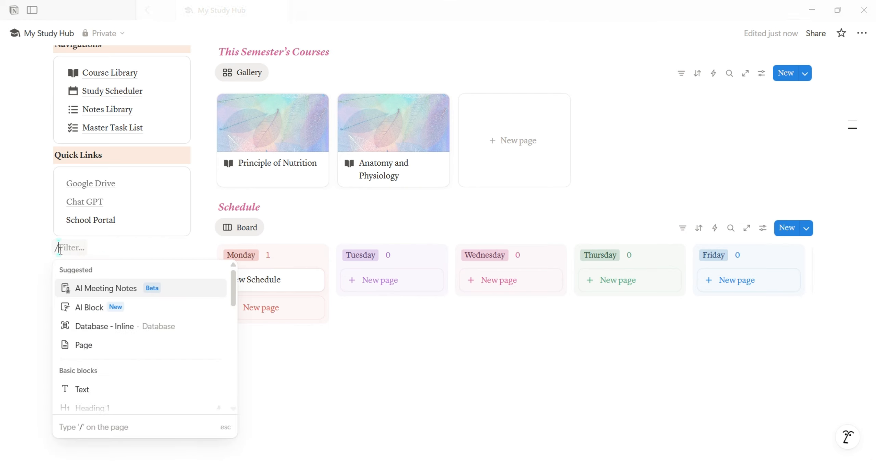
text(tab)
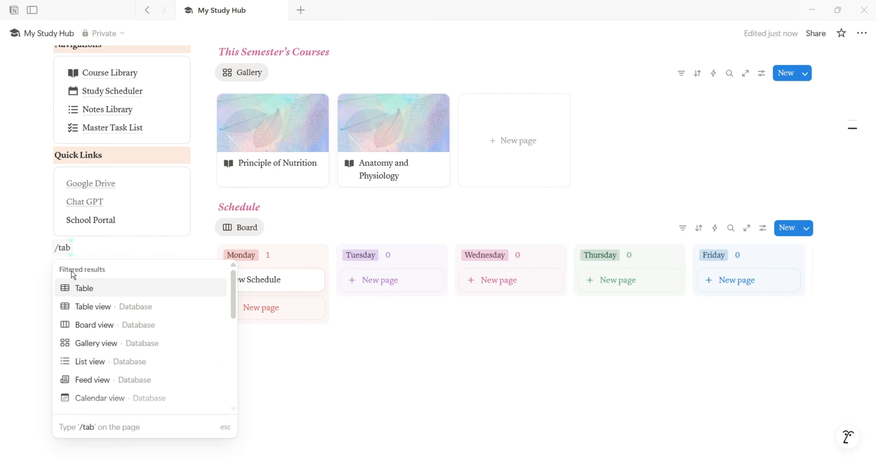
click(78, 297)
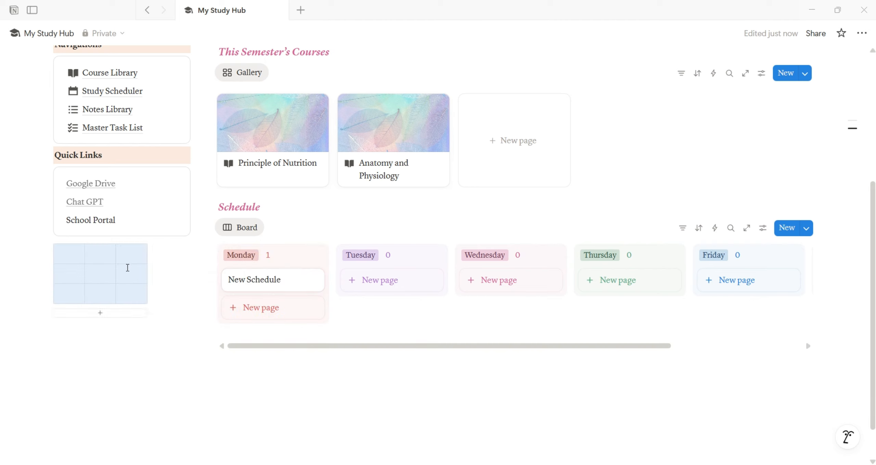
click(125, 259)
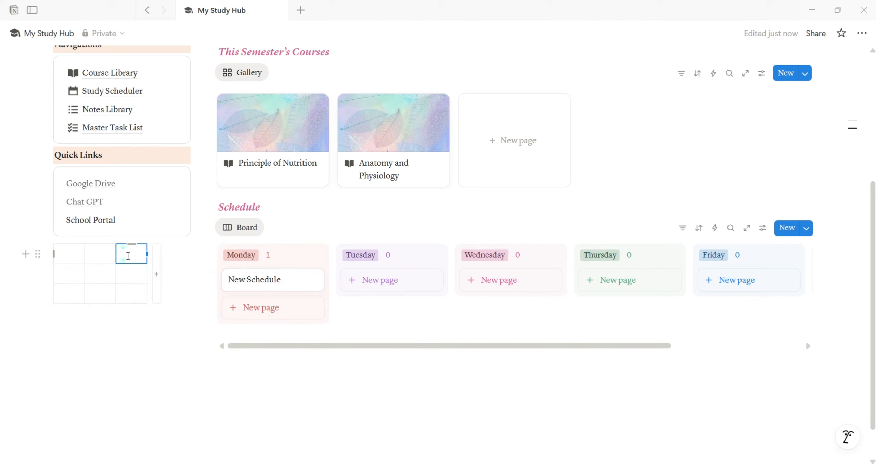
right_click(128, 251)
click(115, 333)
click(146, 254)
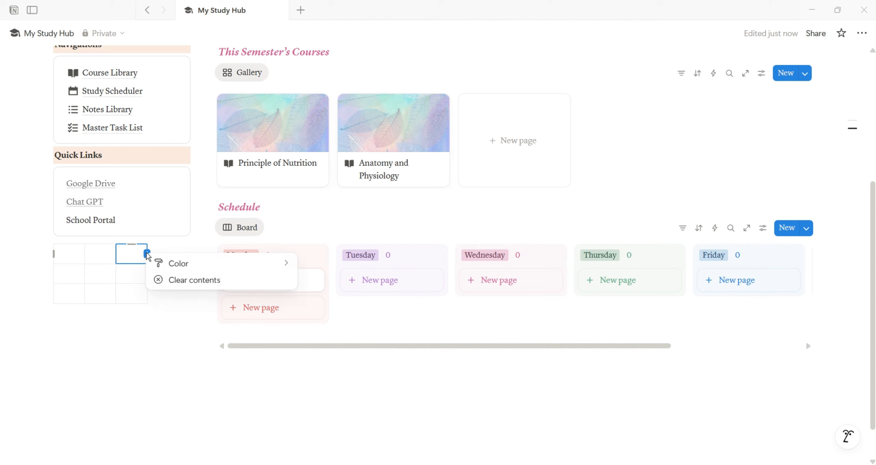
click(120, 352)
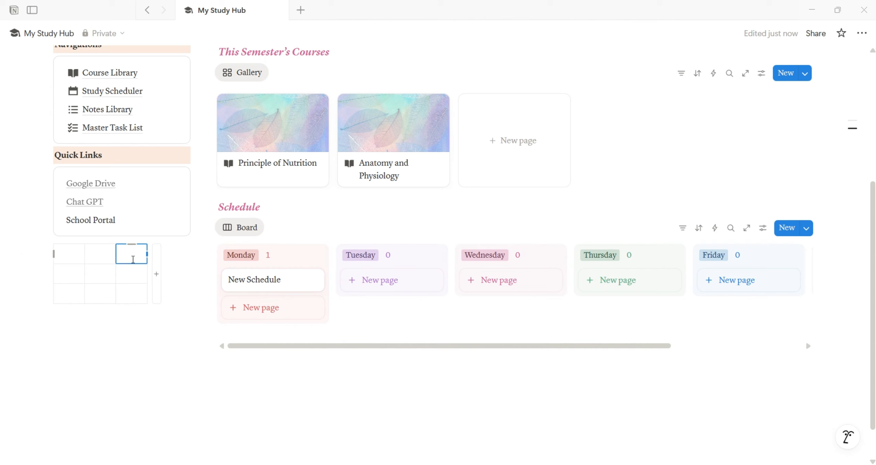
click(53, 254)
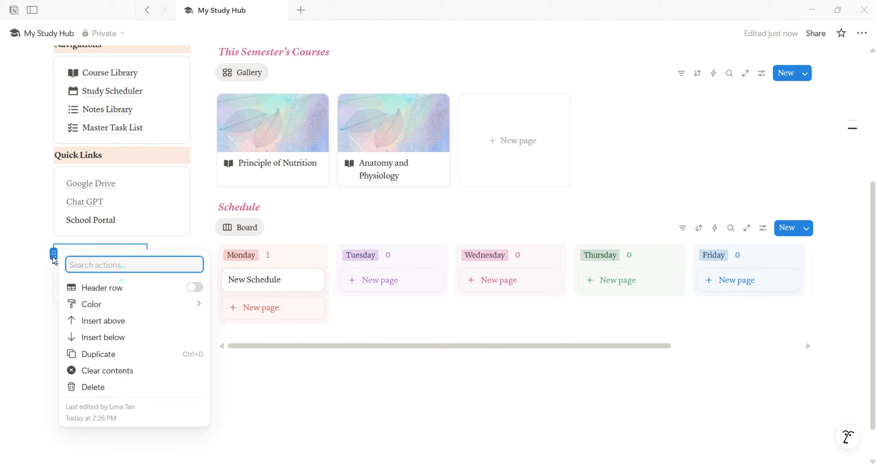
click(49, 297)
Step: Delete the third column of the new table below Quick Links
click(129, 256)
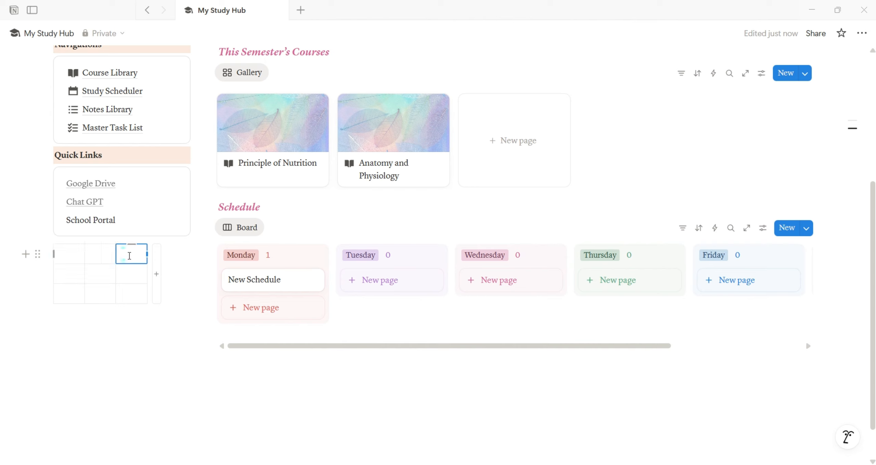
click(132, 245)
click(156, 370)
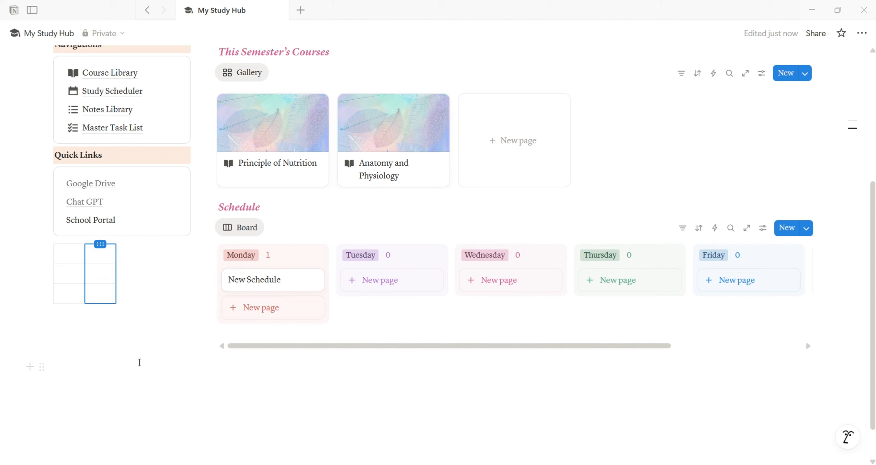
Step: Widen both columns of the table so it nearly matches the width of the Quick Links callout
click(109, 336)
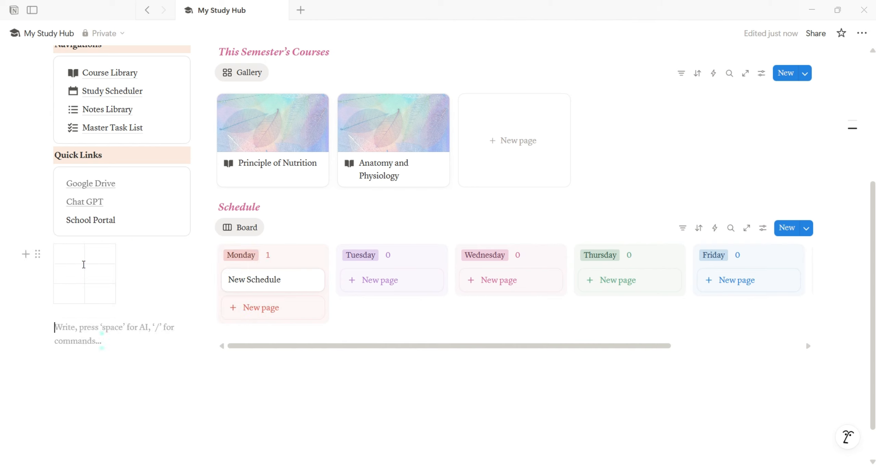
drag(86, 266, 109, 266)
click(136, 353)
drag(139, 268, 176, 270)
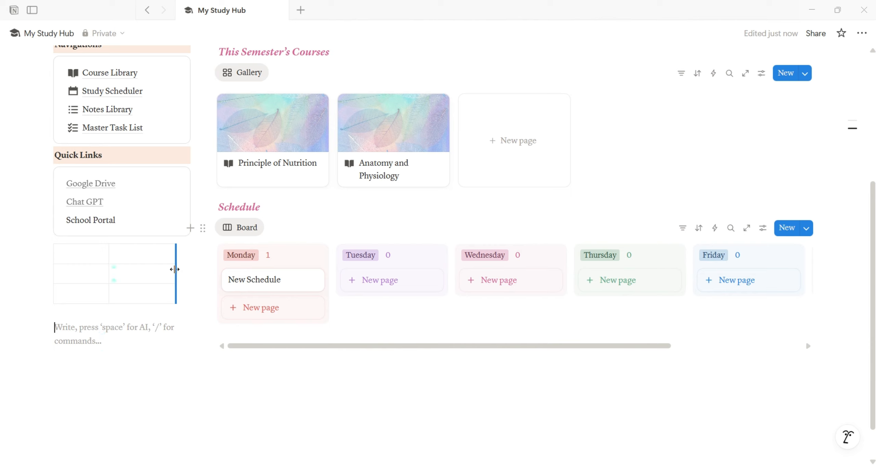
Step: Enter the table's column headings "Time" and "Activity" in the first row
click(115, 269)
click(87, 258)
text(T)
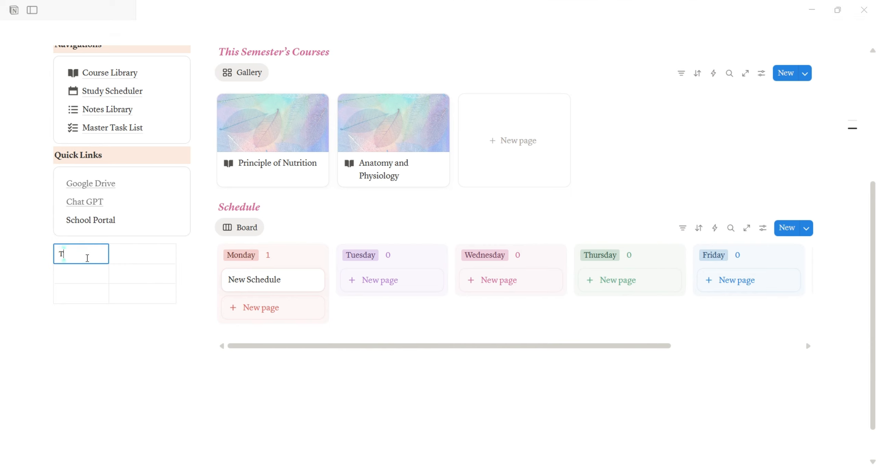
text(ime)
click(110, 258)
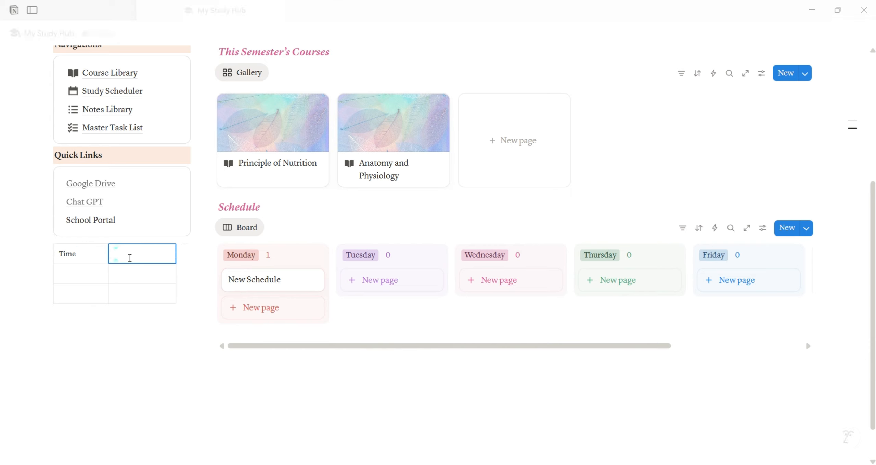
text(Activity)
Step: Fill the Time column with 0600 and 0700 in the two rows below the heading
click(83, 271)
text(0600)
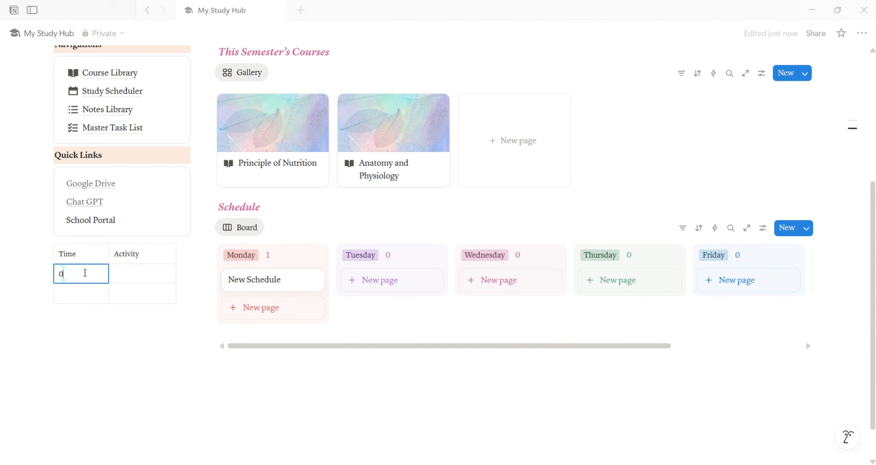
key(Return)
text(0700)
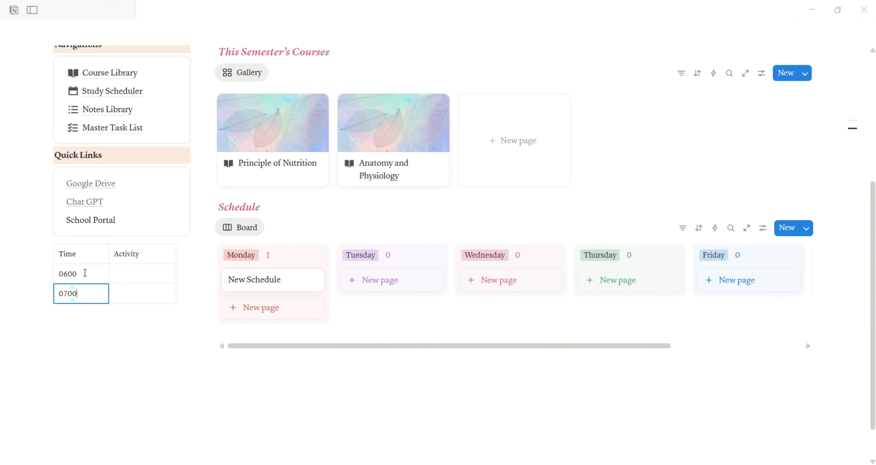
Step: Add four rows to the time-activity table with the times 0800, 0900, 1000 and 1100
drag(102, 310, 101, 332)
text(0800)
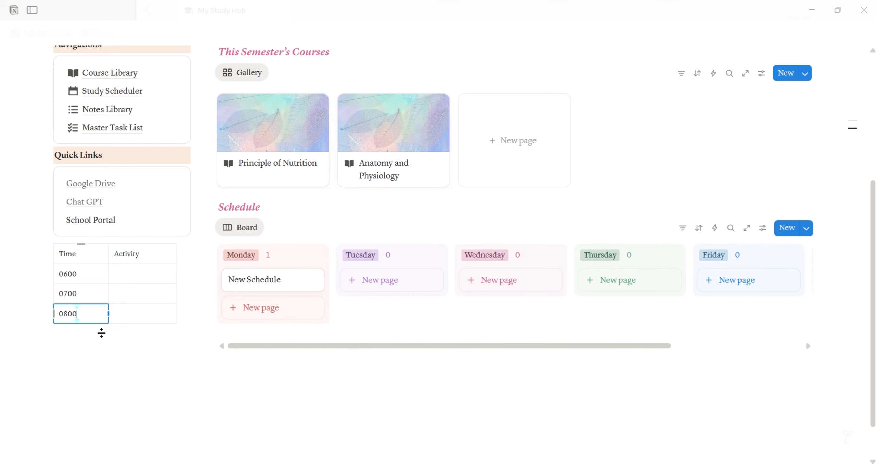
click(102, 333)
click(88, 334)
text(0900)
click(104, 354)
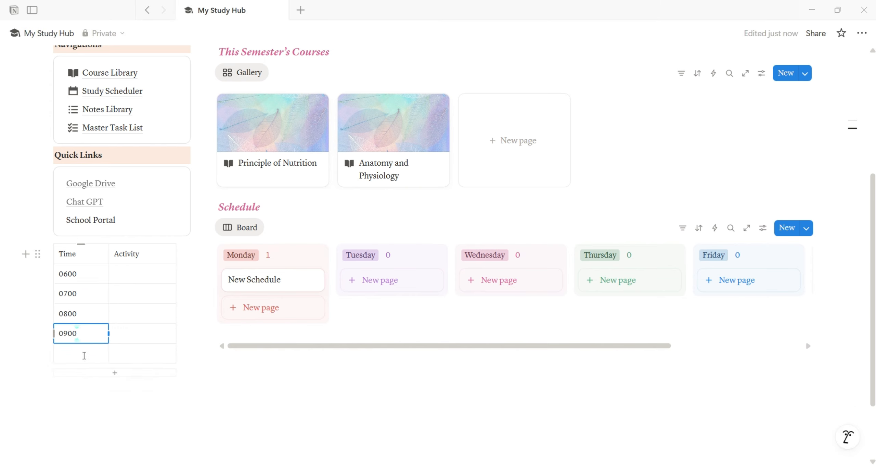
click(84, 355)
text(1000)
click(89, 374)
click(80, 370)
text(1100)
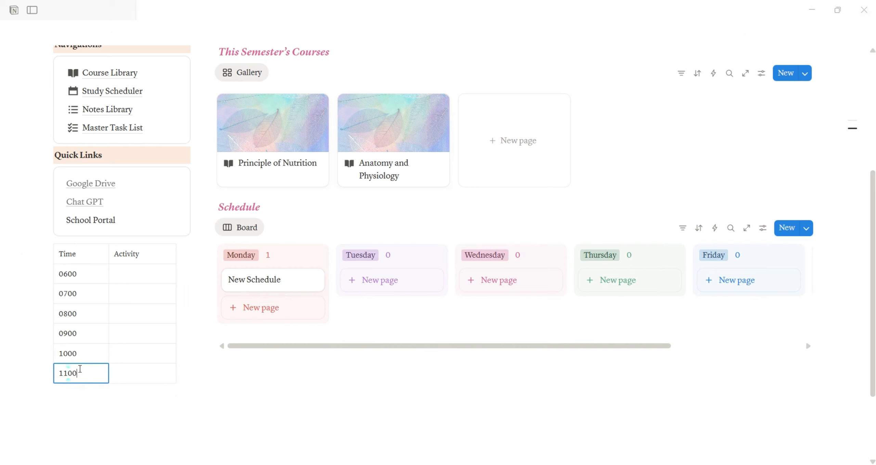
Step: Continue the Time column with new rows for 1200, 1300, 1400 and 1500
click(98, 395)
click(80, 394)
text(1200)
click(106, 413)
click(98, 419)
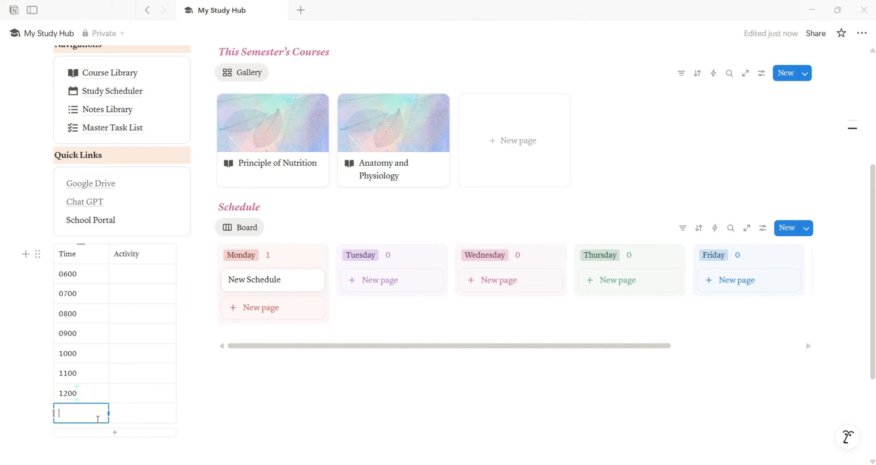
text(1300)
click(106, 432)
text(1400)
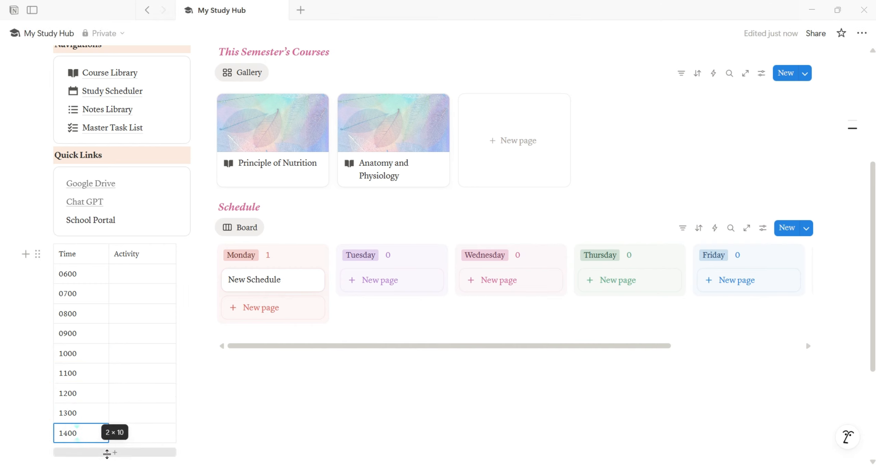
click(106, 453)
text(1500)
Step: Extend the time-activity table with rows for 1600, 1700, 1800 and 1900
scroll(388, 307, down, 5)
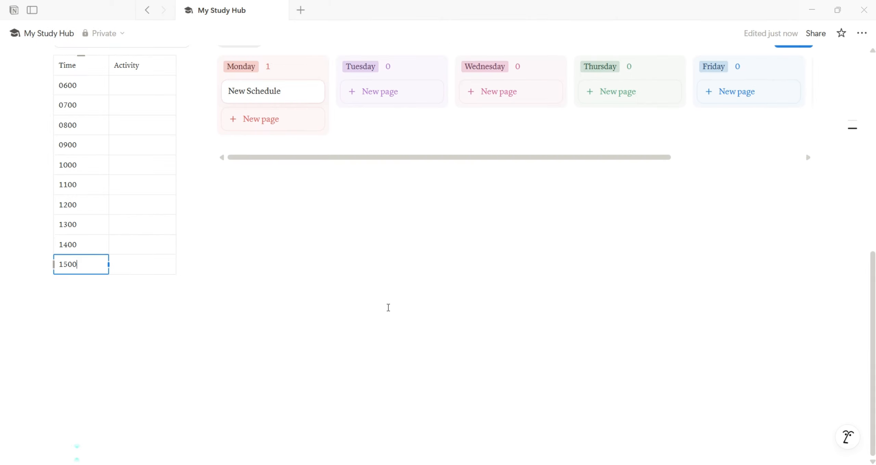
click(108, 283)
text(1600)
click(107, 303)
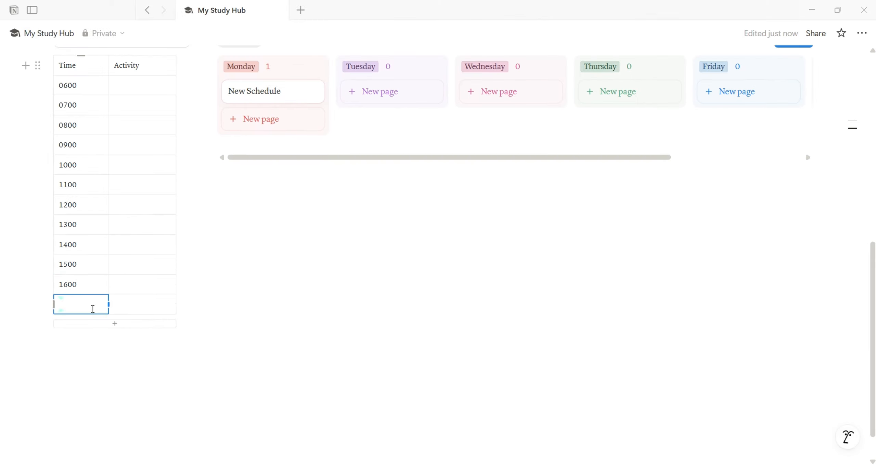
text(1700)
click(96, 323)
text(1800)
click(97, 342)
text(1)
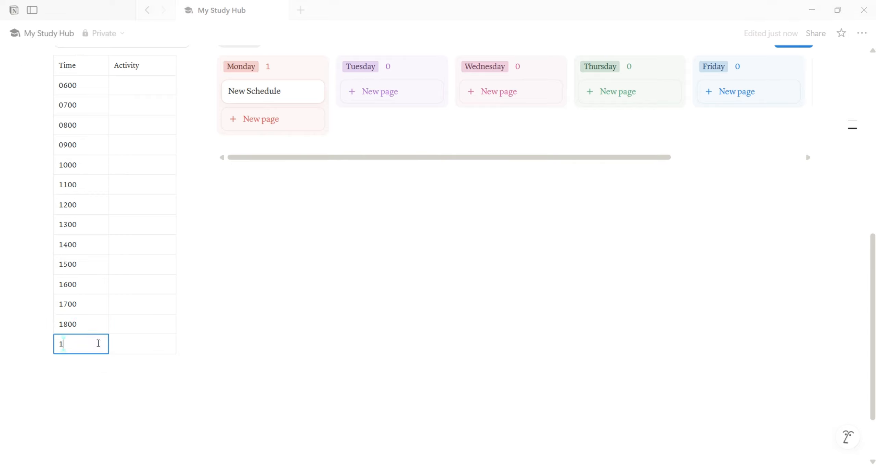
text(900)
Step: Complete the Time column with rows for 2000, 2100 and 2200
click(88, 364)
text(20002)
click(88, 380)
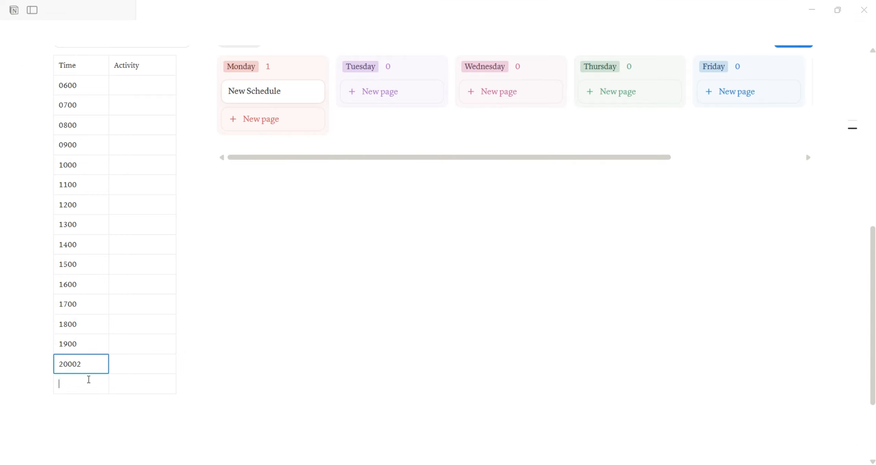
click(88, 363)
key(BackSpace)
key(Down)
text(2100)
click(98, 402)
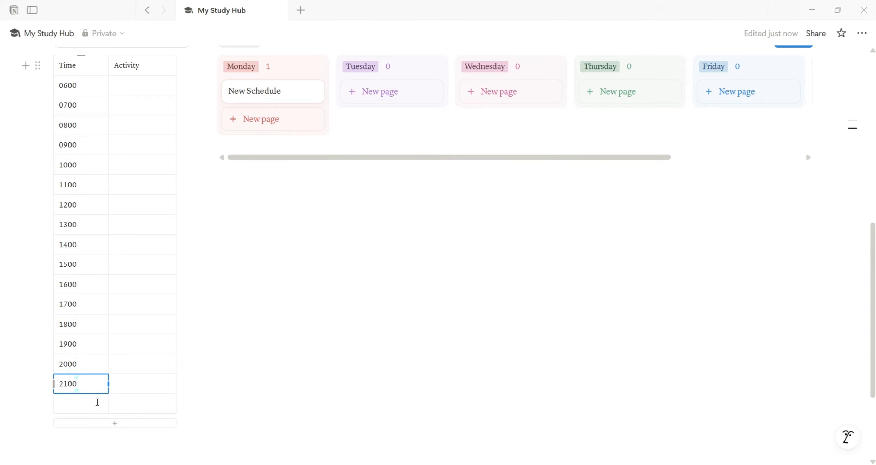
text(2200)
Step: Duplicate the Schedule heading to make a heading named "Tasks" below the schedule board
scroll(277, 205, up, 2)
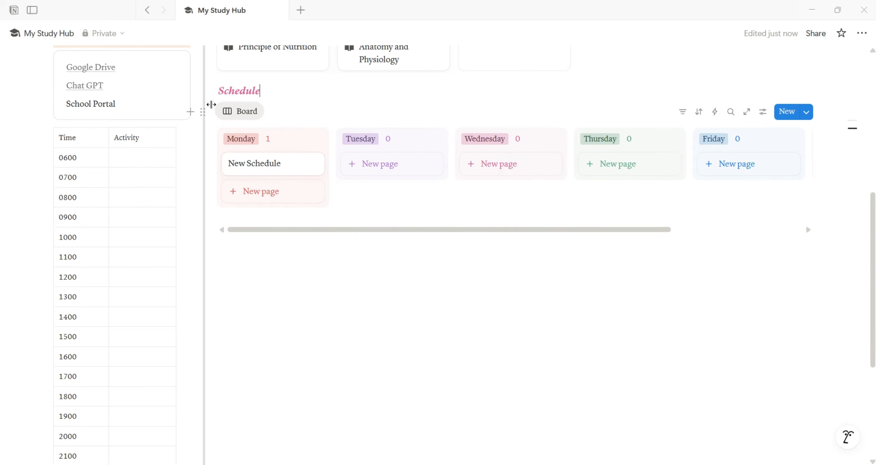
click(206, 91)
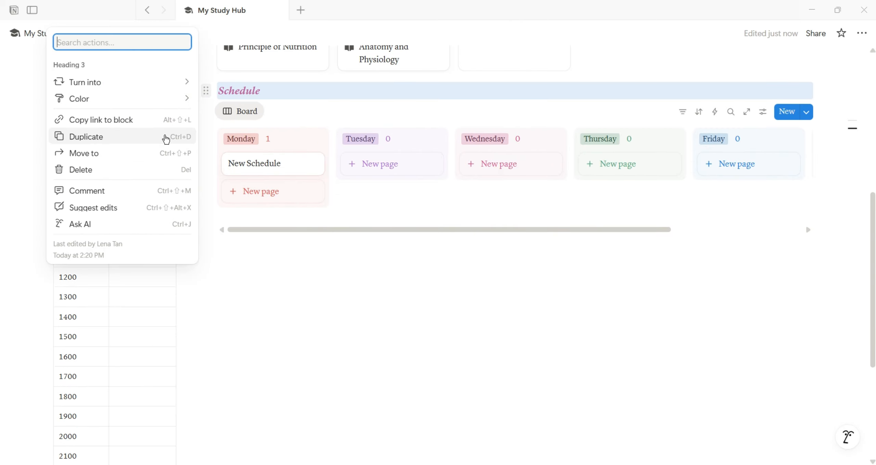
click(166, 139)
drag(205, 116, 213, 274)
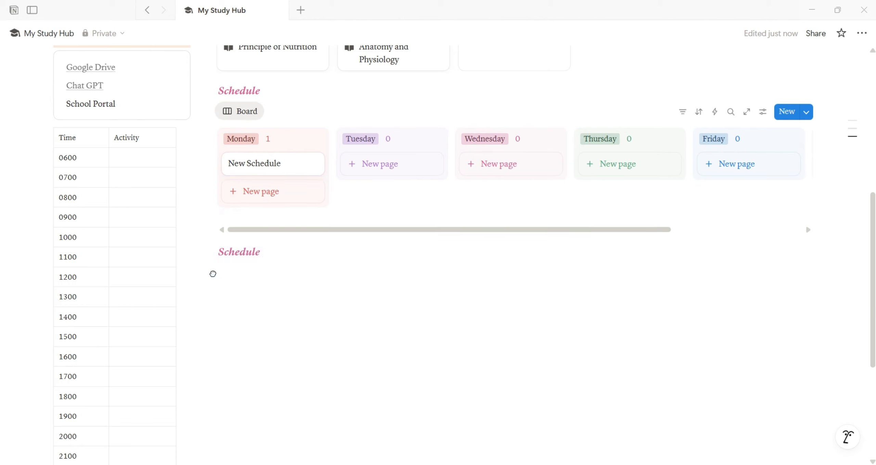
click(261, 251)
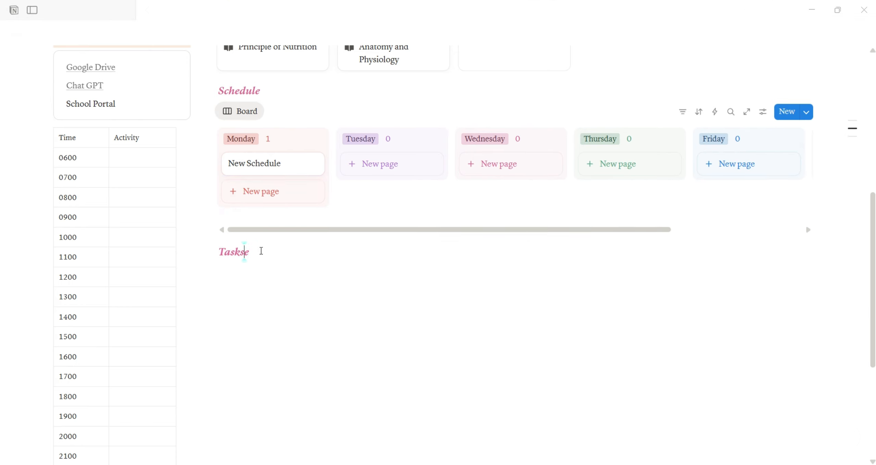
Step: Insert an inline database under the Tasks heading, linked to the Master Task List source with its All Tasks view
key(Return)
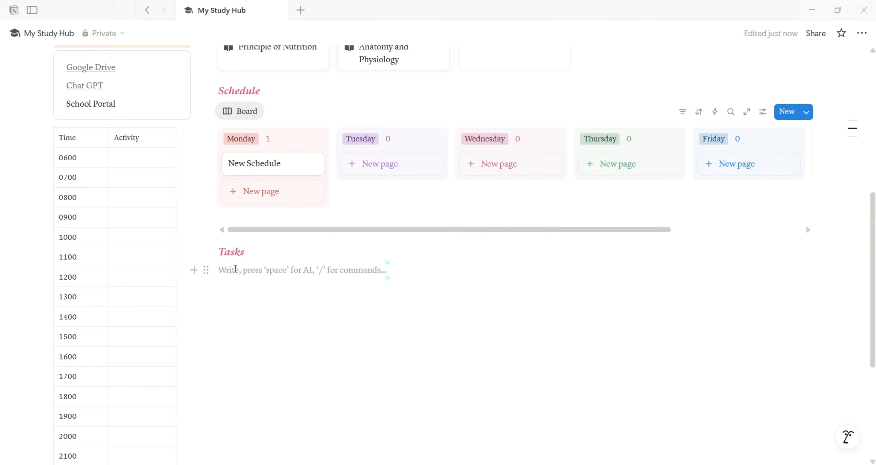
text(/da)
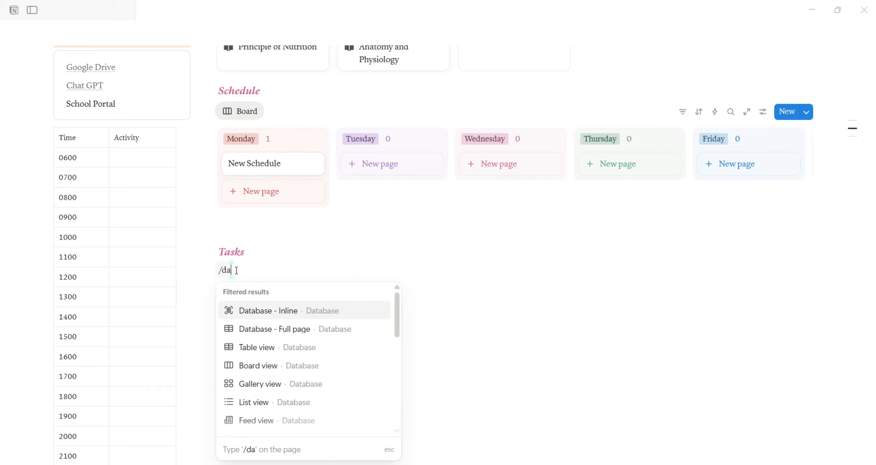
click(257, 315)
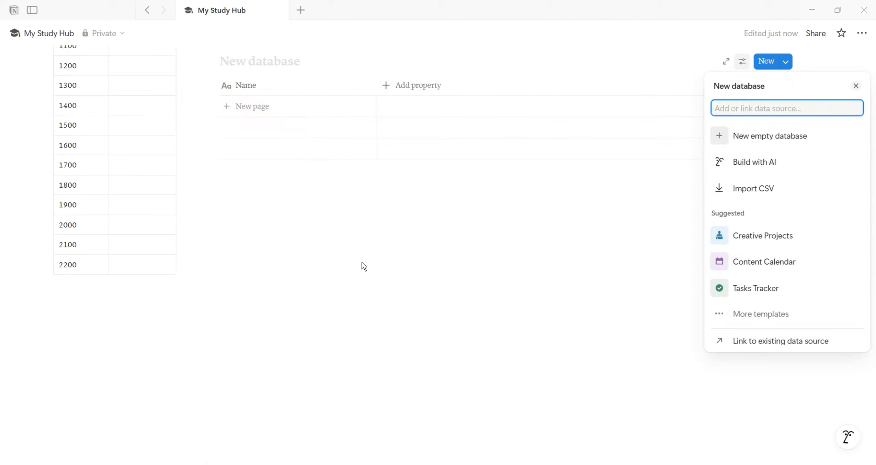
click(737, 341)
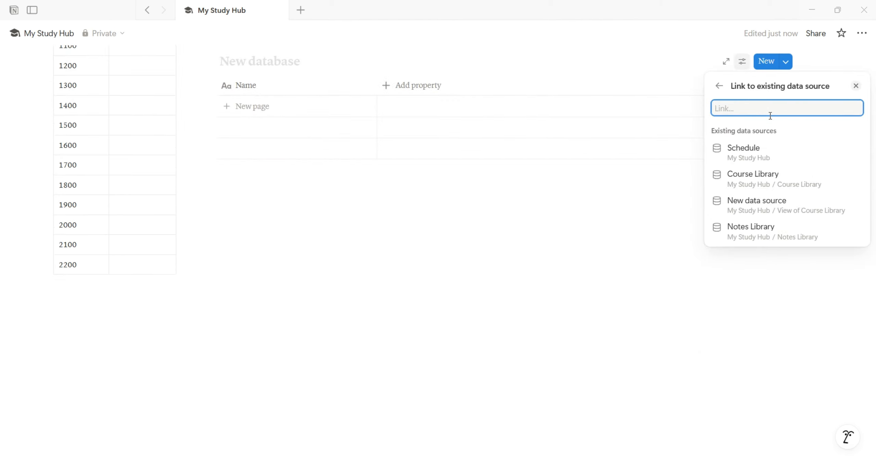
text(ma)
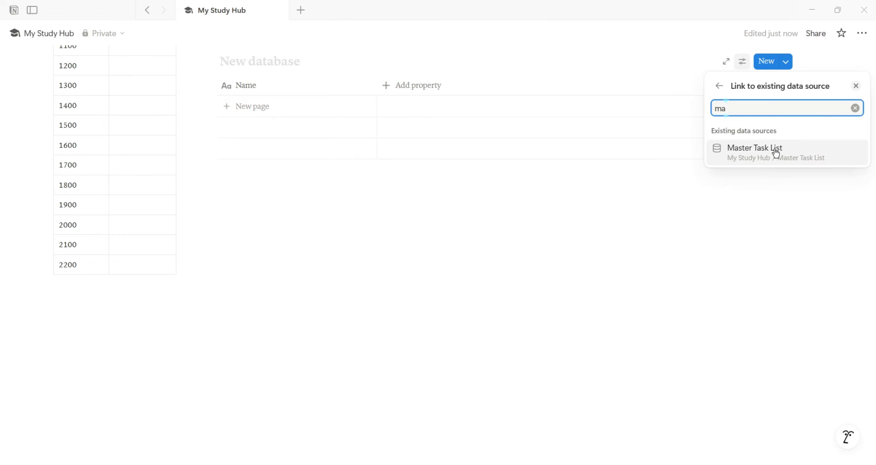
click(776, 153)
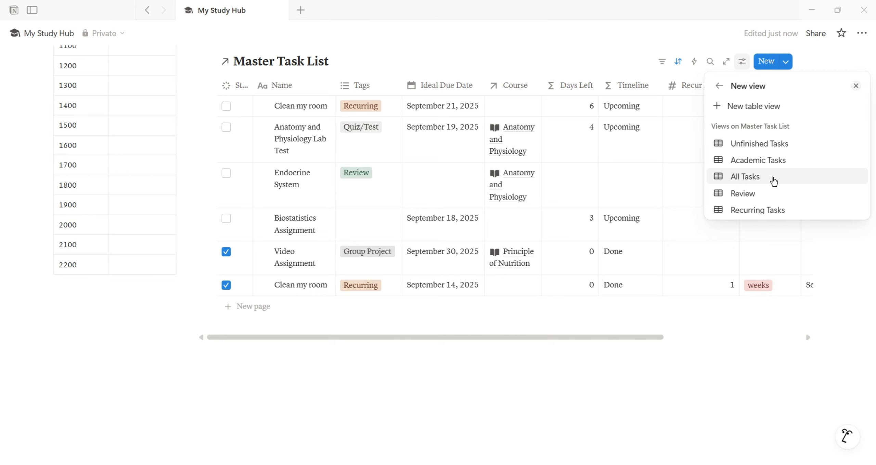
click(775, 178)
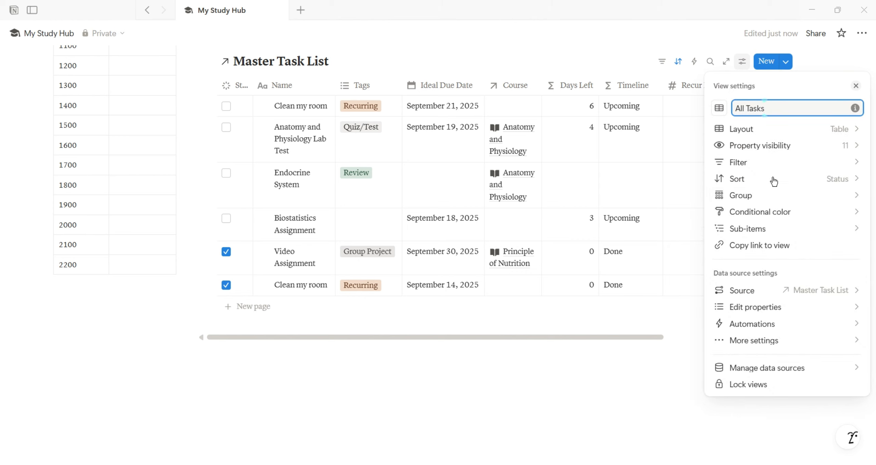
click(640, 372)
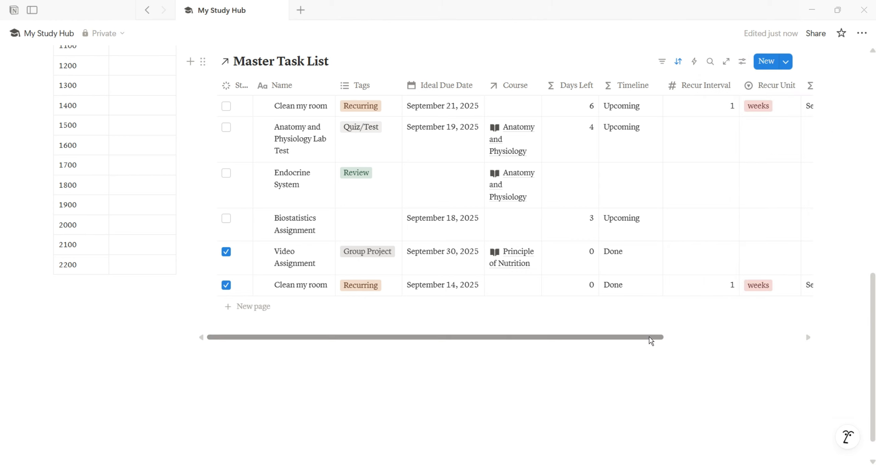
Step: Hide the Recur Interval, Recur Unit, Next Due Date and Recur Button properties in the linked Master Task List view
drag(651, 340, 817, 338)
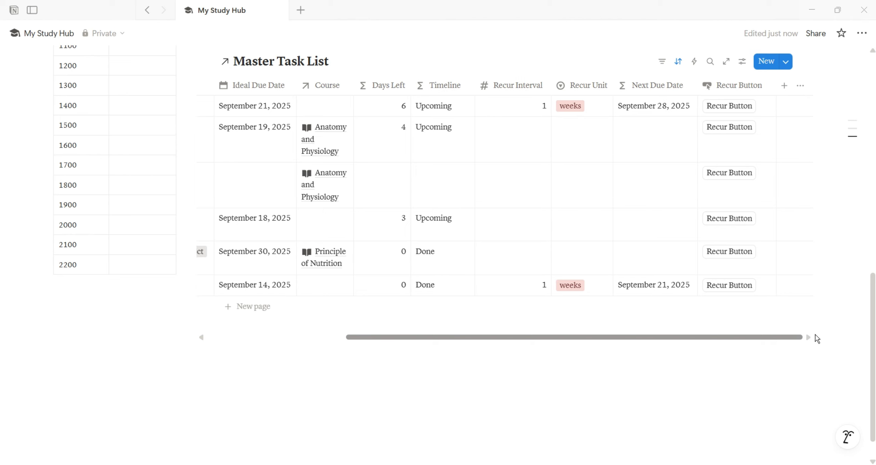
click(532, 86)
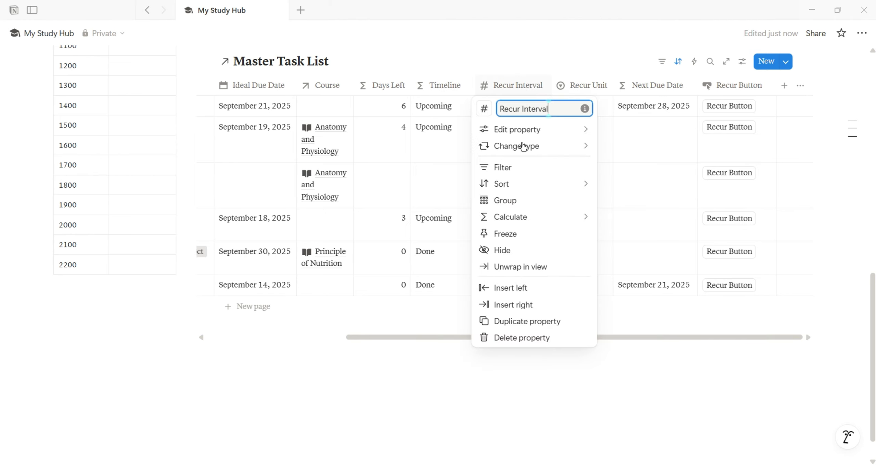
click(506, 251)
click(589, 86)
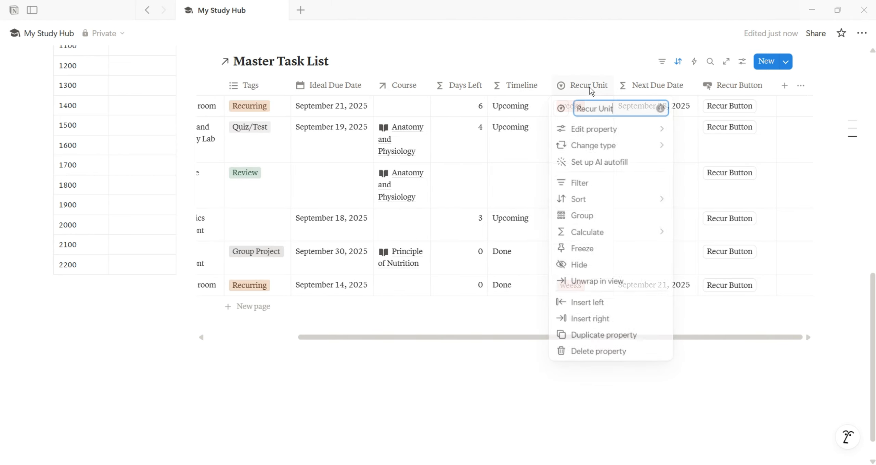
click(585, 268)
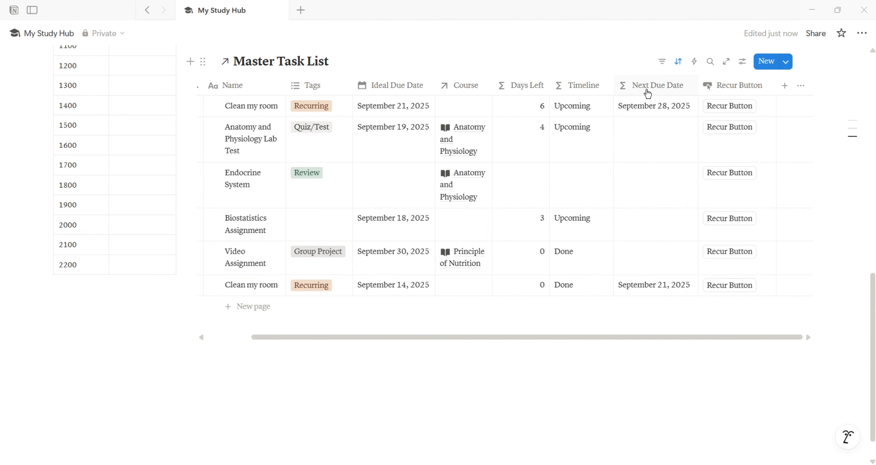
click(623, 87)
click(651, 253)
click(693, 86)
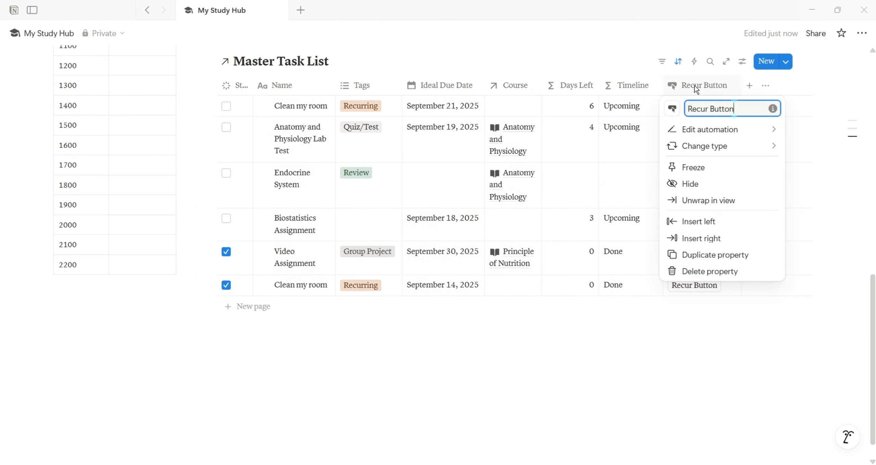
click(695, 184)
Step: Group the linked Master Task List view by the Timeline property
scroll(863, 296, up, 3)
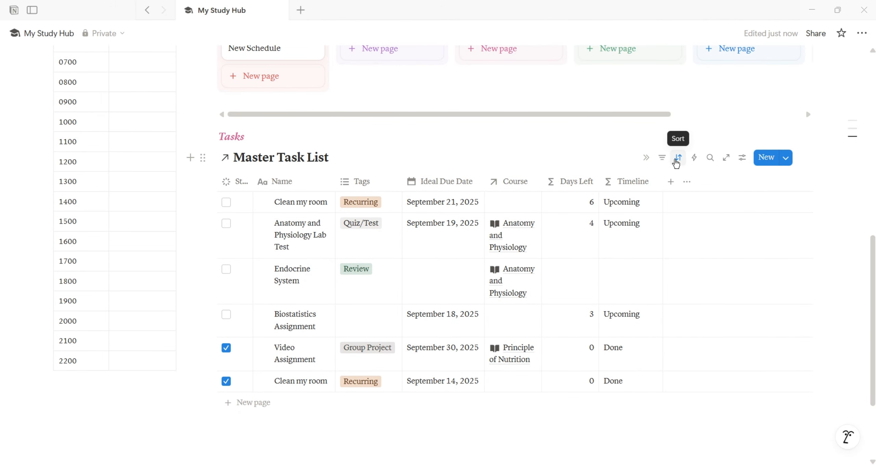
click(742, 157)
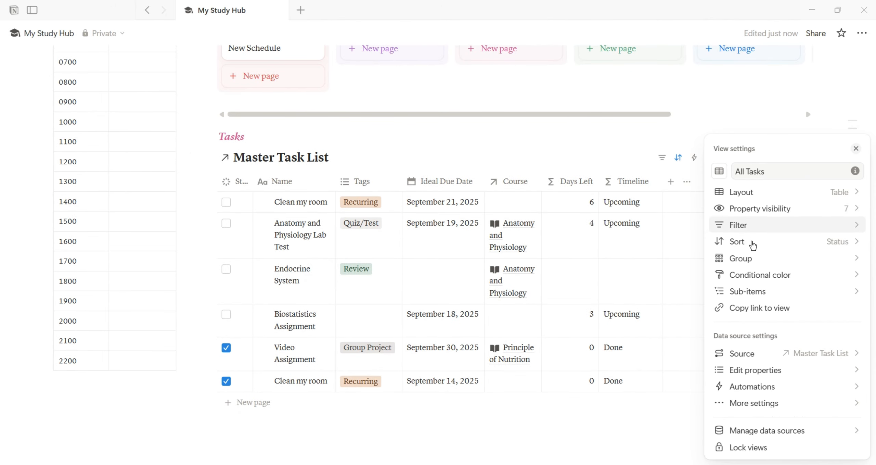
click(751, 259)
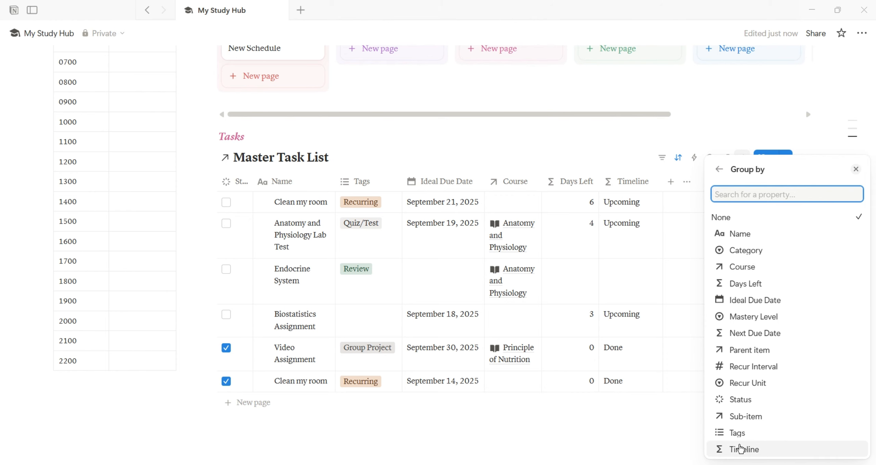
click(740, 448)
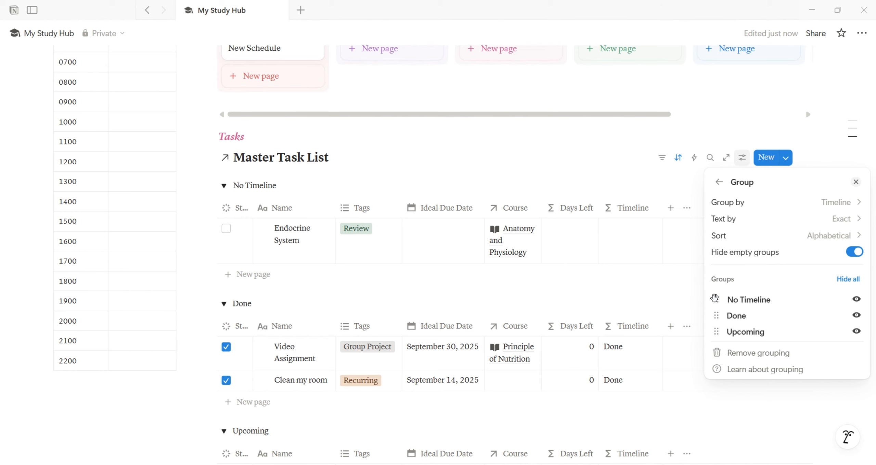
Step: Order the timeline groups with Upcoming before Done, and hide the No Timeline group
drag(714, 298, 712, 335)
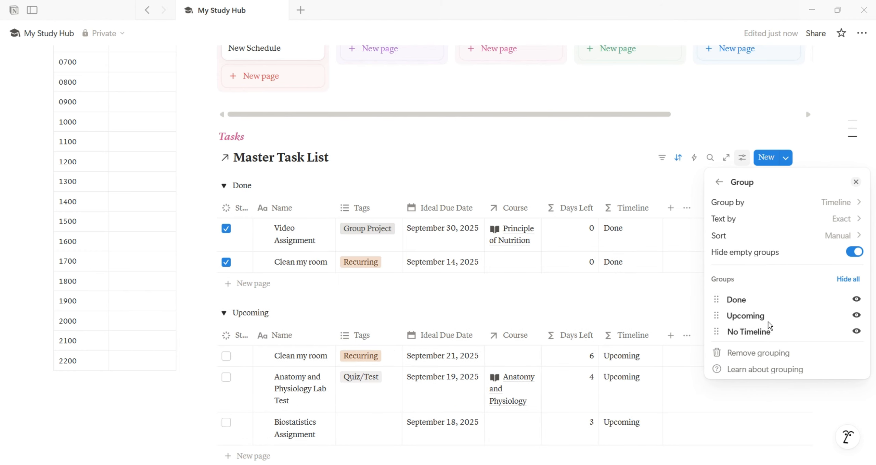
click(857, 331)
drag(710, 310, 712, 295)
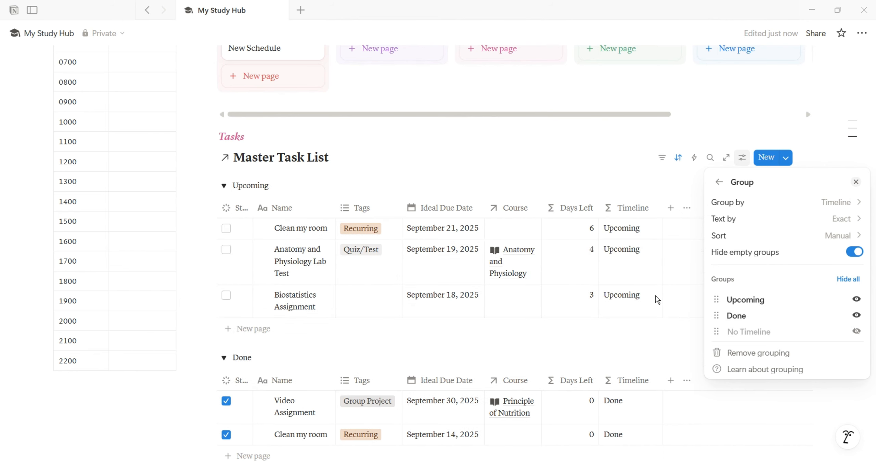
click(624, 338)
Step: Hide the Master Task List data source title above the linked All Tasks view
mouse_move(875, 270)
mouse_down()
mouse_move(875, 339)
mouse_move(875, 270)
mouse_up()
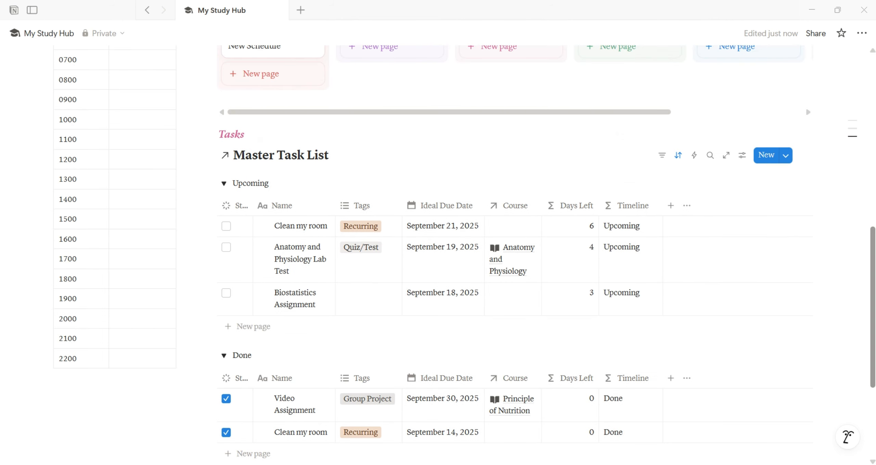
click(338, 156)
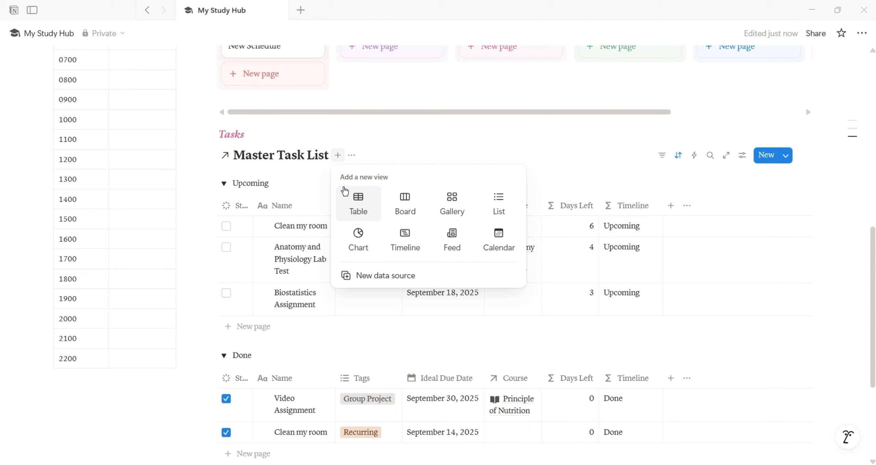
click(353, 157)
click(352, 156)
click(368, 261)
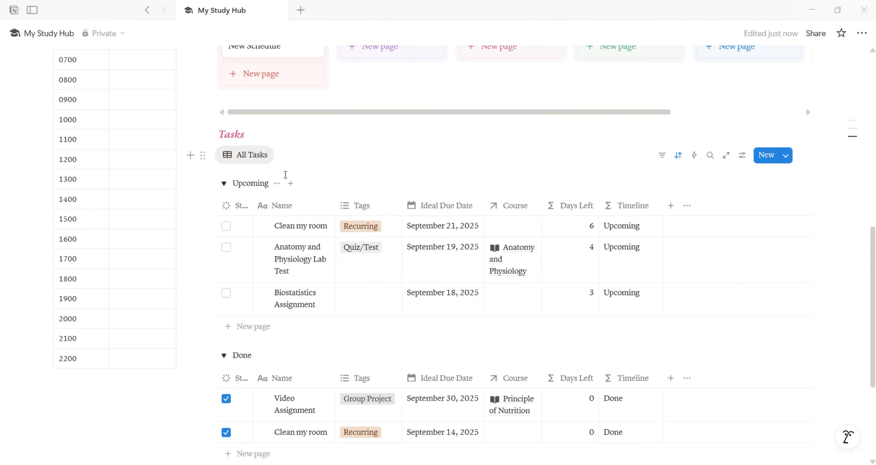
click(225, 184)
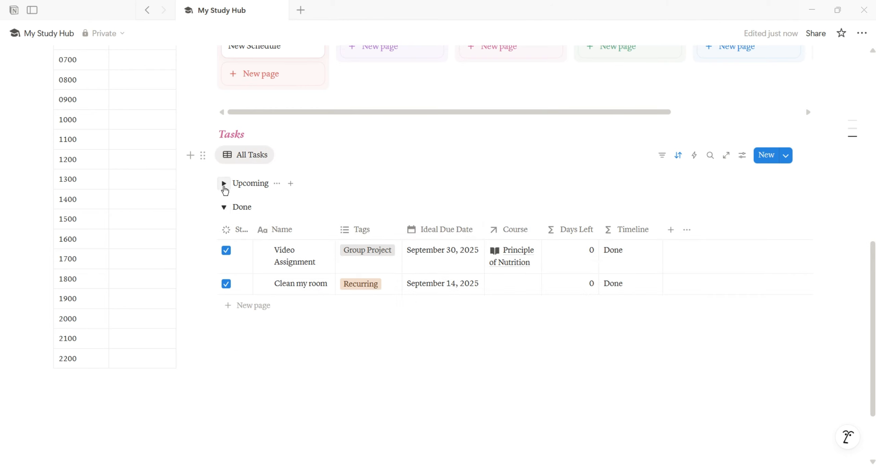
click(225, 184)
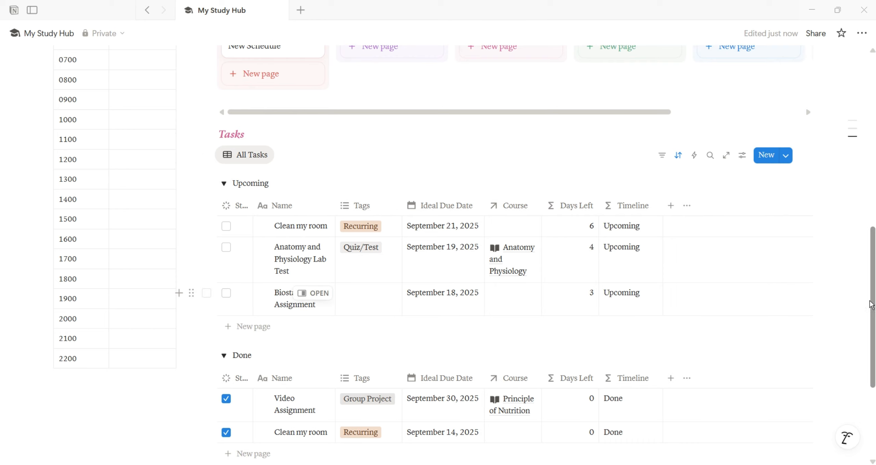
Step: Duplicate the All Tasks view under the Tasks heading and switch the copy to the List layout
drag(873, 304, 867, 324)
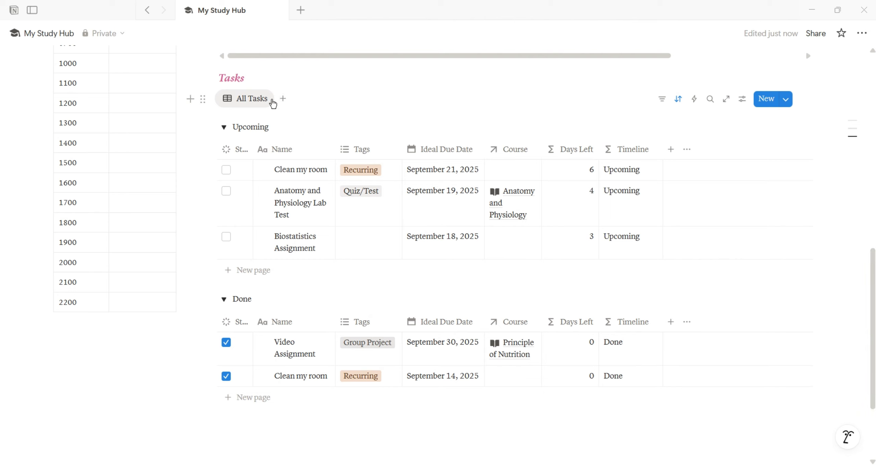
click(263, 101)
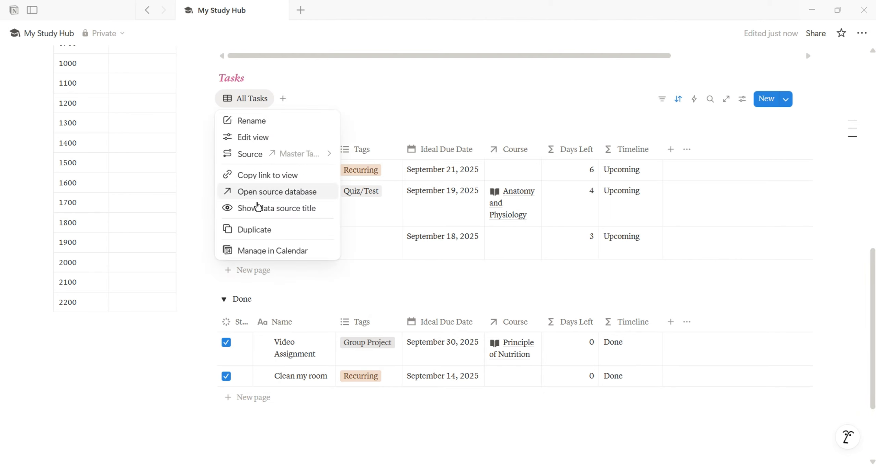
click(259, 228)
click(778, 166)
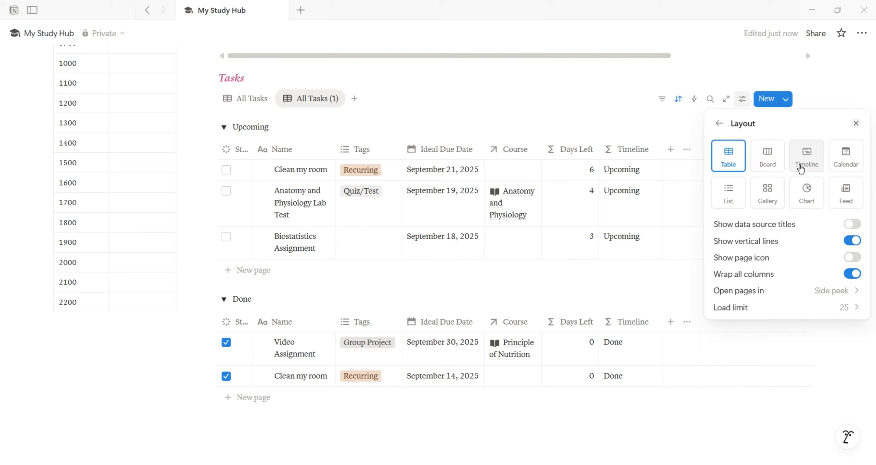
click(729, 191)
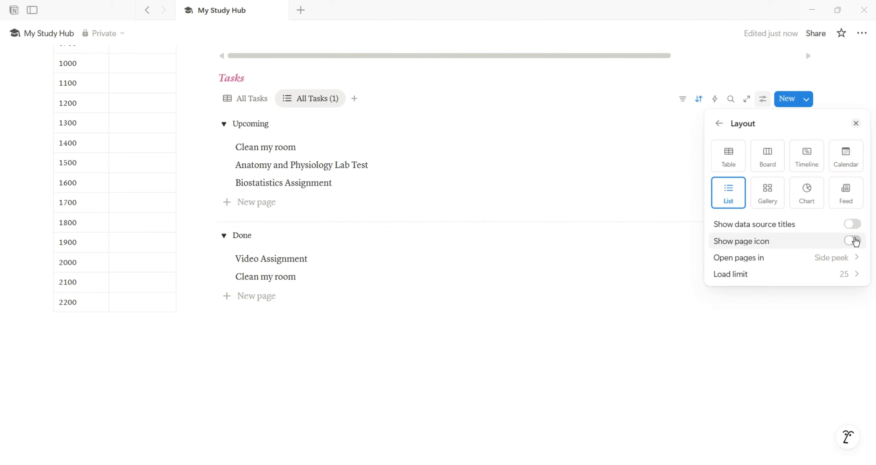
click(628, 305)
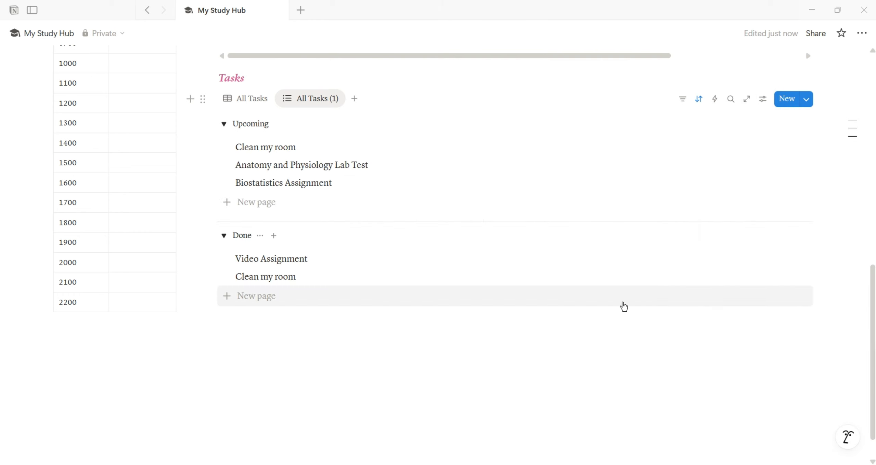
Step: Rename the duplicated list view as All Tasks List
click(329, 102)
click(373, 134)
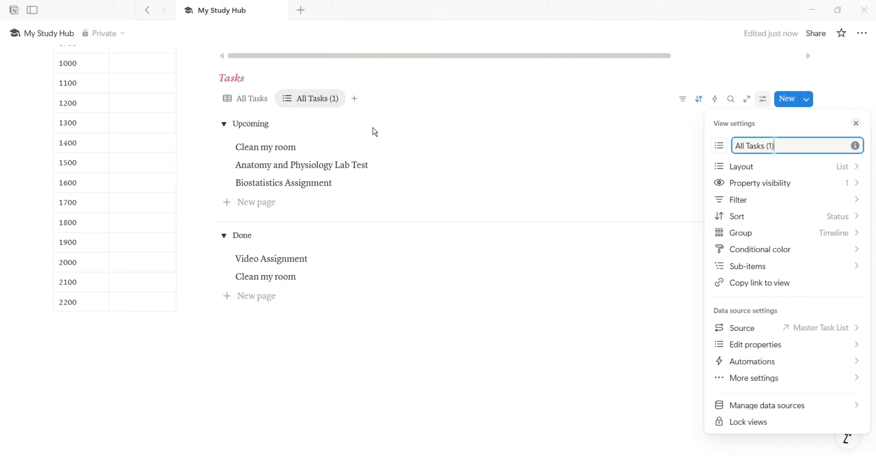
key(BackSpace)
key(BackSpace)
key(BackSpace)
text(List)
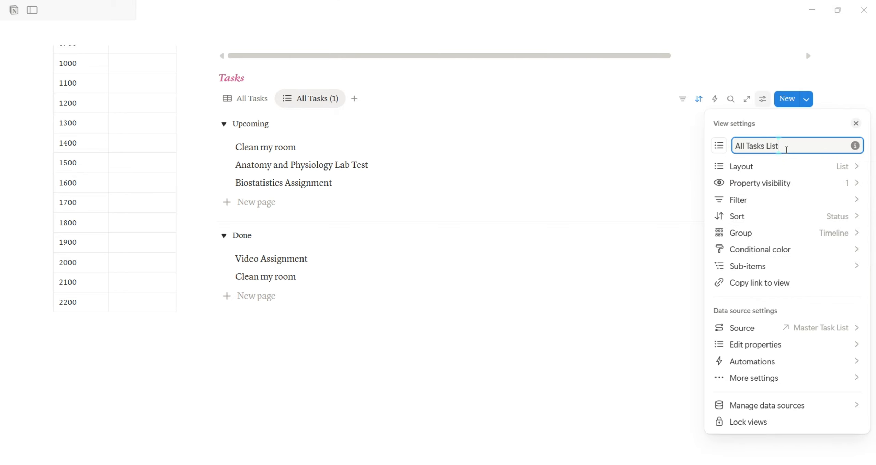
click(680, 124)
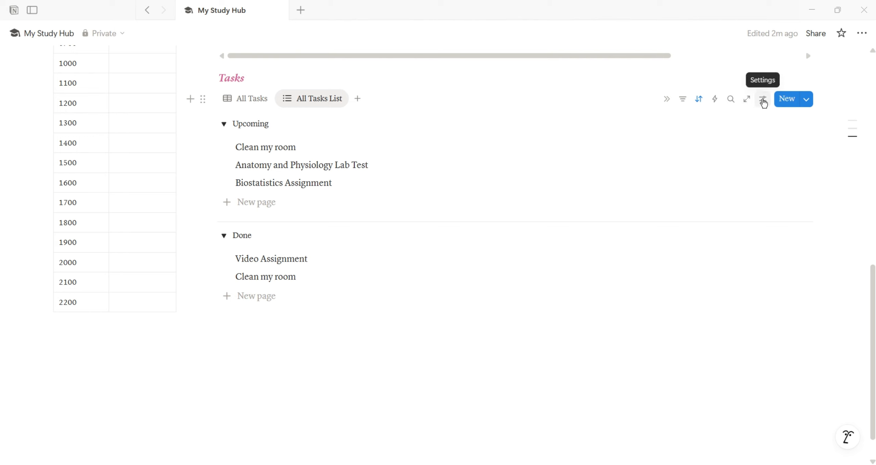
Step: Show the Ideal Due Date, Status and Tags properties in the All Tasks List view
click(763, 99)
click(797, 185)
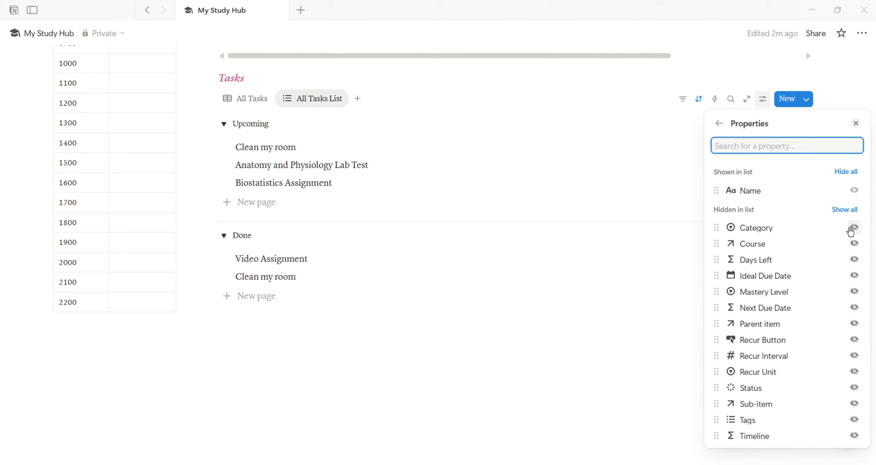
click(854, 276)
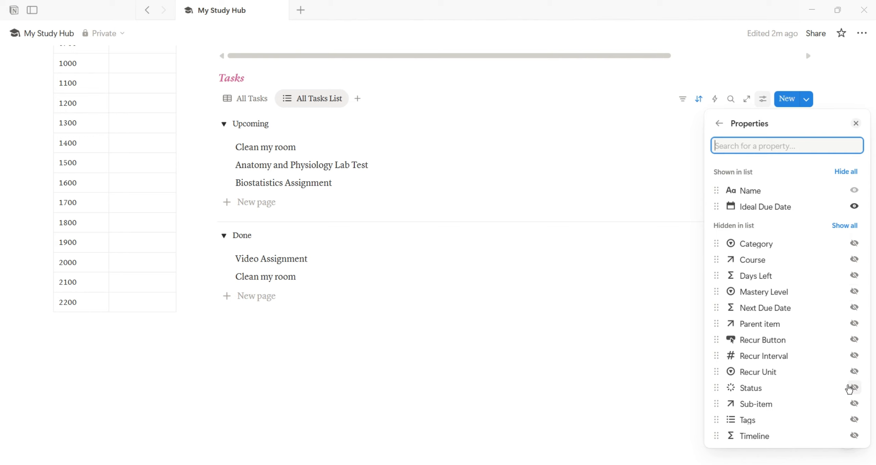
click(854, 388)
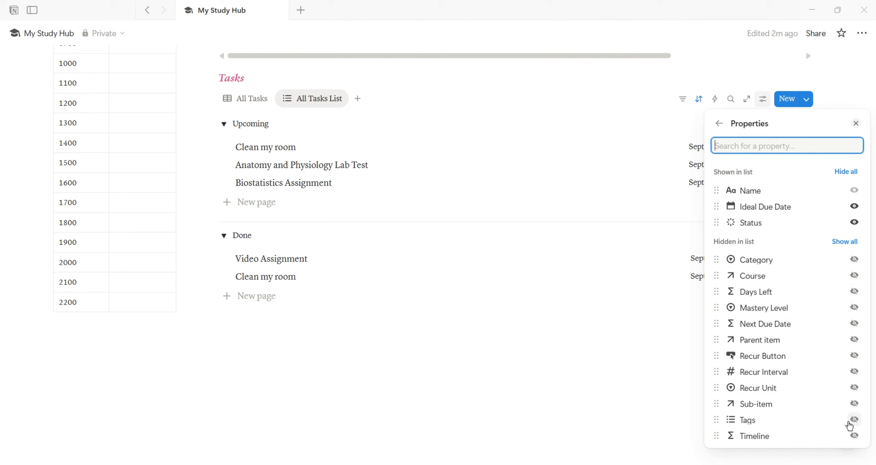
click(853, 421)
click(644, 346)
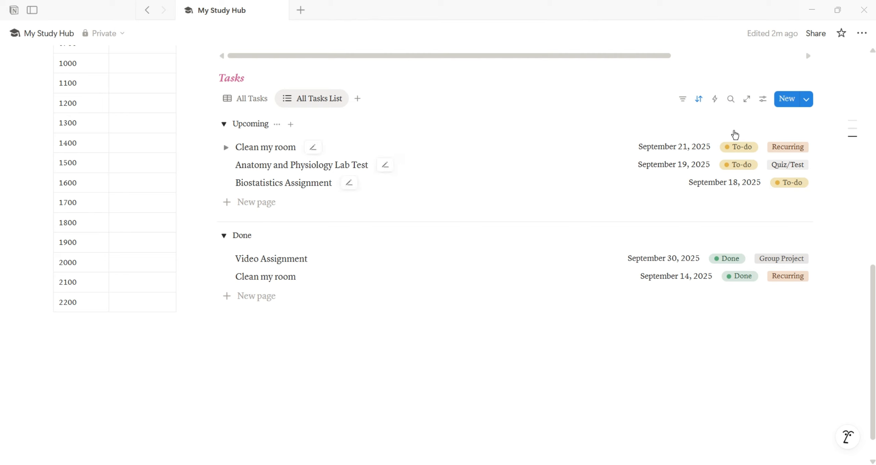
Step: Display the Status property as a checkbox in the All Tasks List view
click(744, 146)
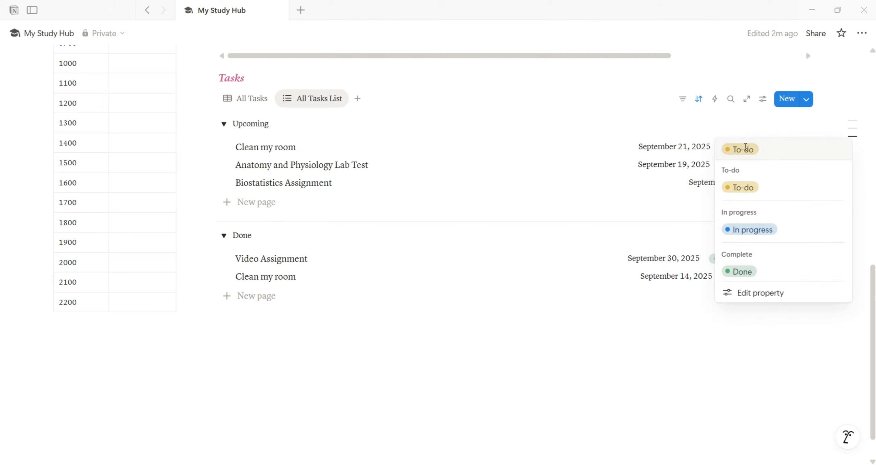
click(761, 293)
click(820, 344)
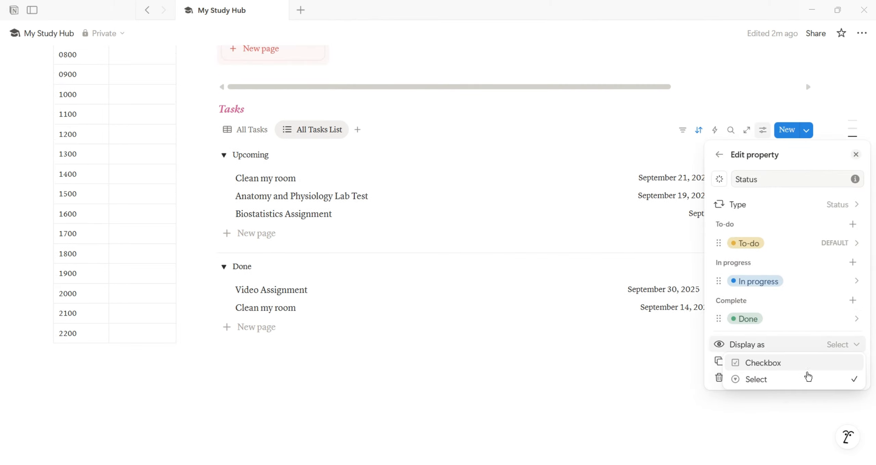
click(804, 368)
click(657, 366)
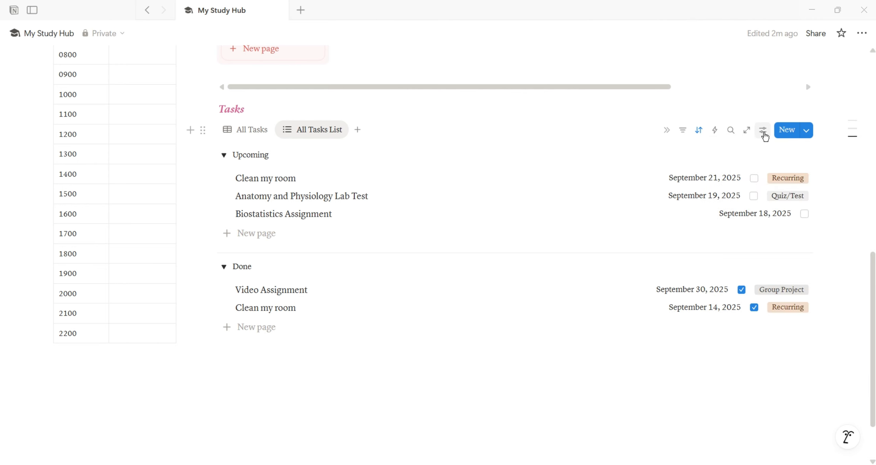
Step: Reorder the All Tasks List properties so Tags comes first, followed by Ideal Due Date and Status
click(763, 130)
click(783, 208)
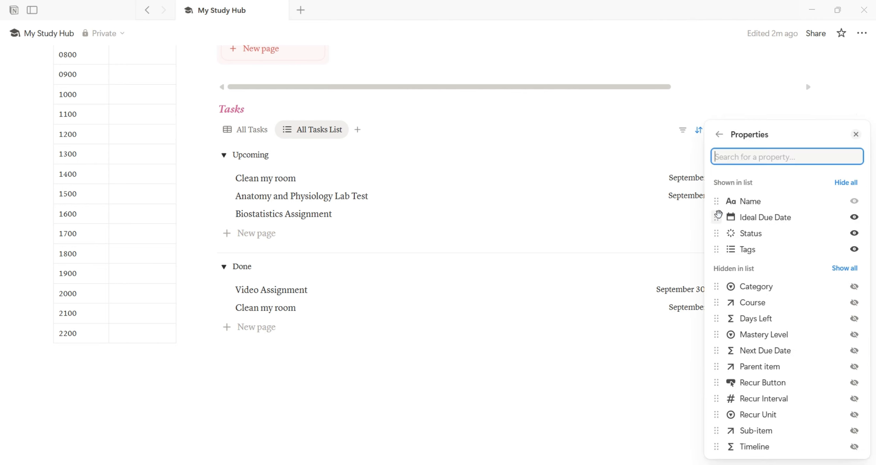
drag(718, 226, 718, 252)
click(674, 360)
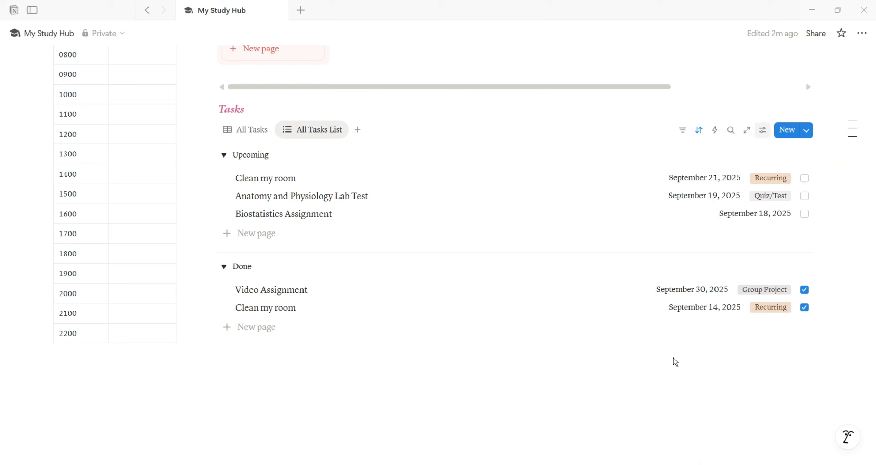
click(763, 130)
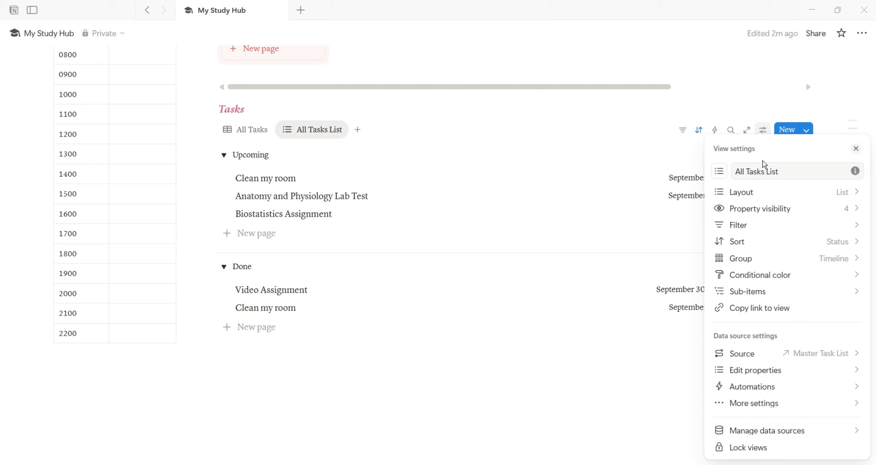
click(768, 210)
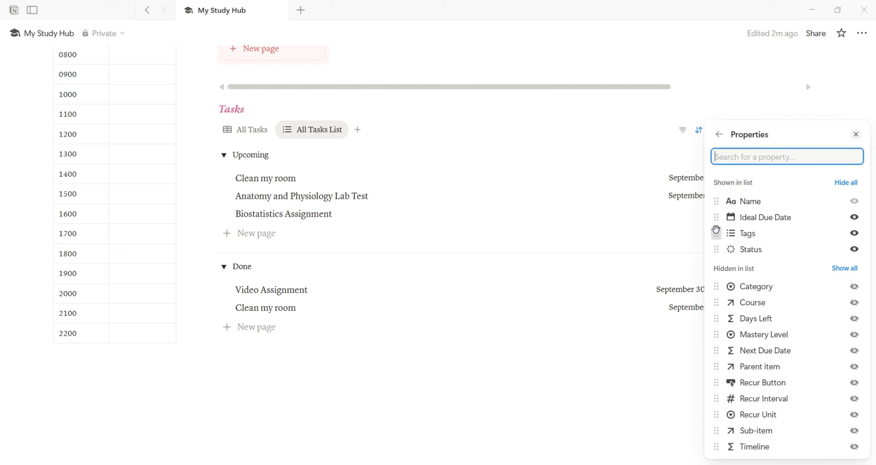
drag(718, 233, 718, 217)
click(660, 365)
scroll(788, 289, up, 3)
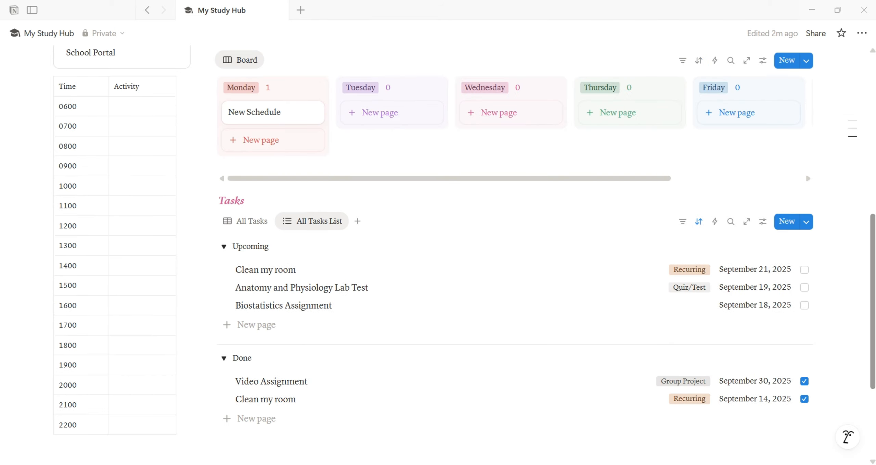
drag(873, 300, 873, 346)
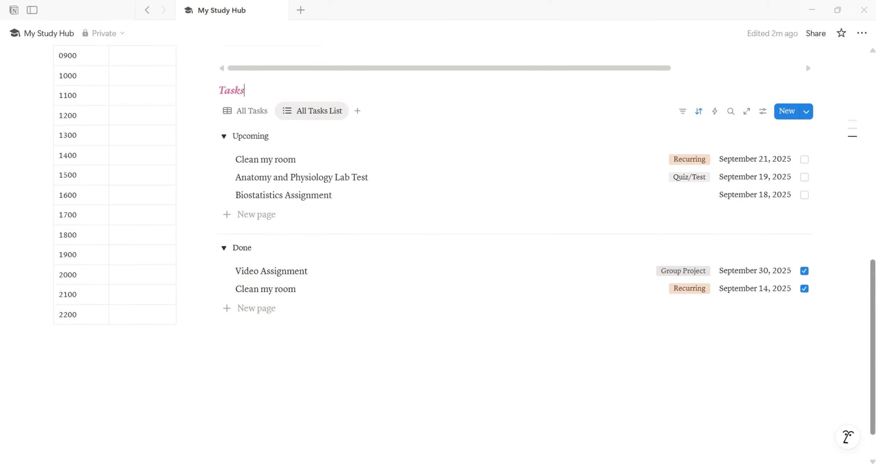
Step: Duplicate the Navigations heading into a new narrow column to the right of the course gallery, and rebalance the column widths
click(150, 349)
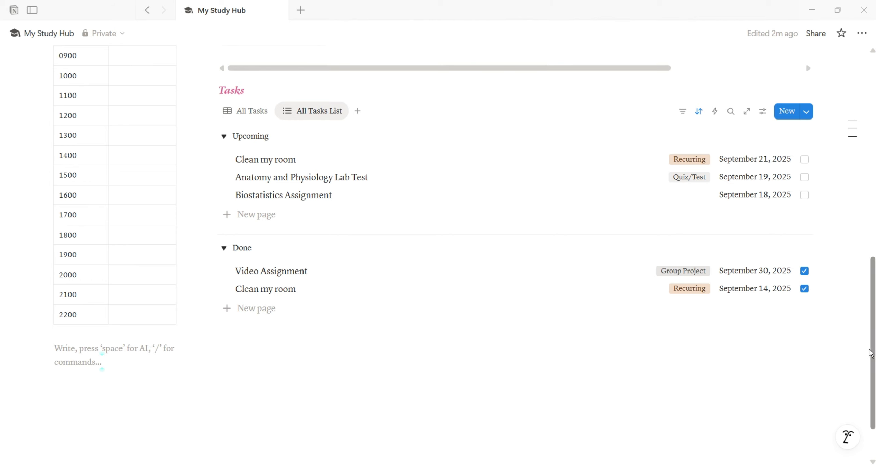
drag(872, 354, 872, 180)
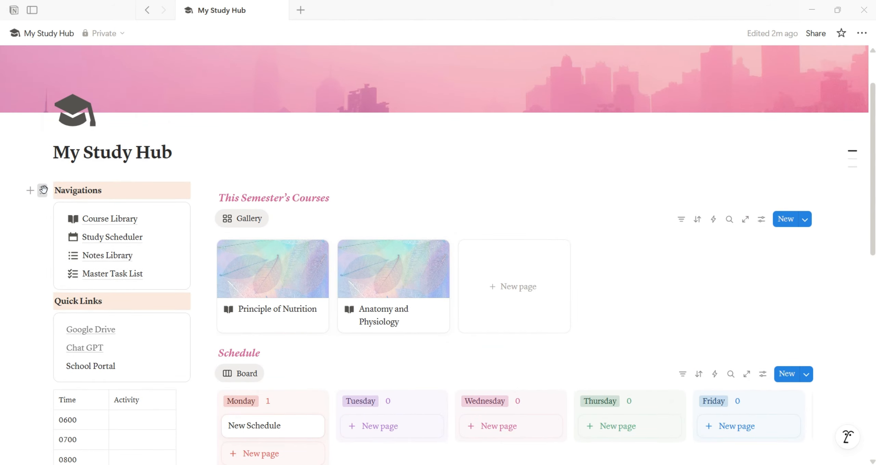
click(43, 189)
click(64, 182)
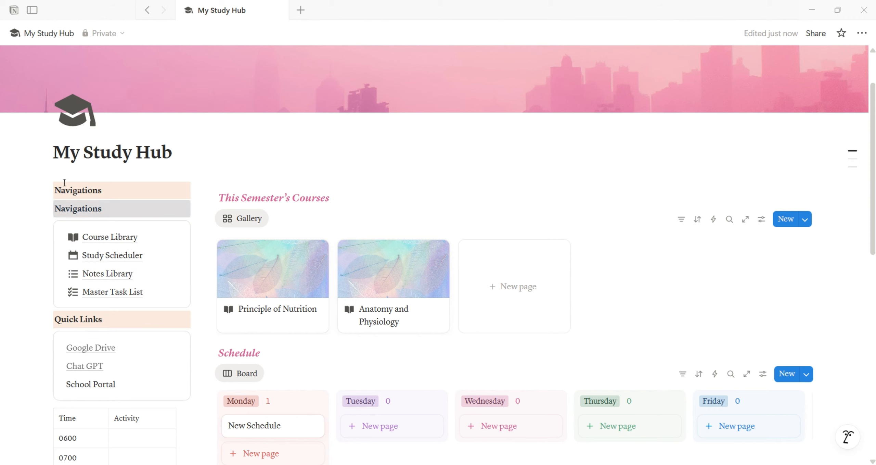
drag(42, 208, 825, 197)
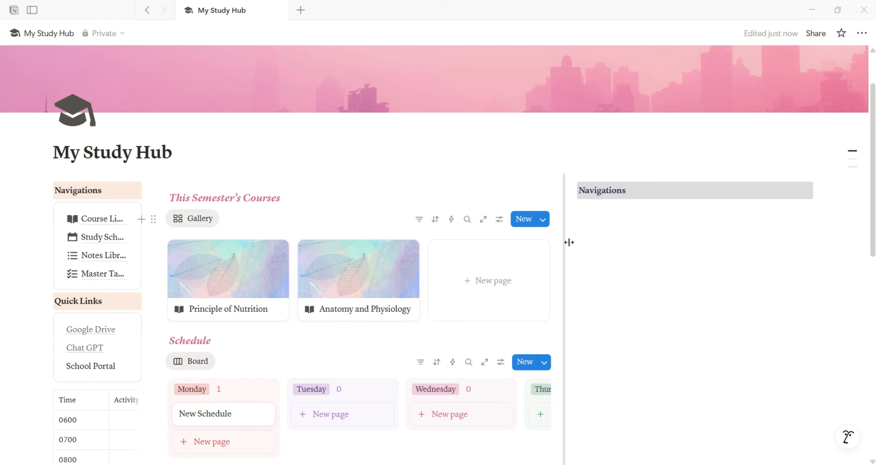
drag(569, 241, 707, 249)
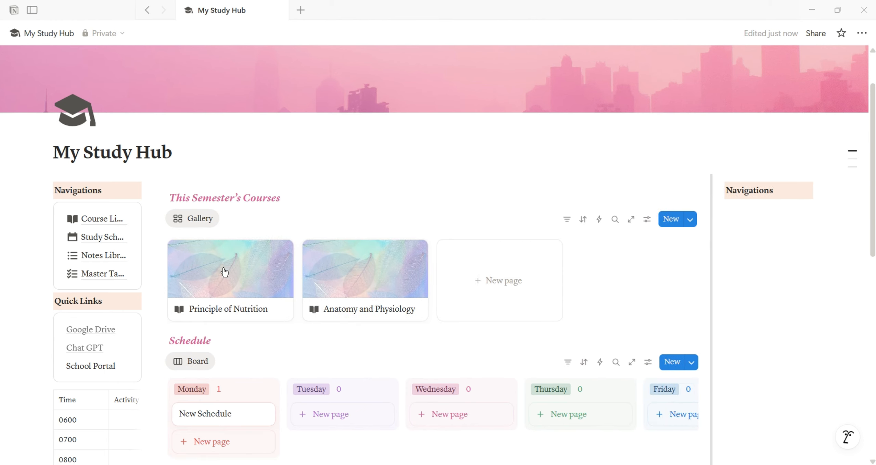
drag(165, 279, 182, 278)
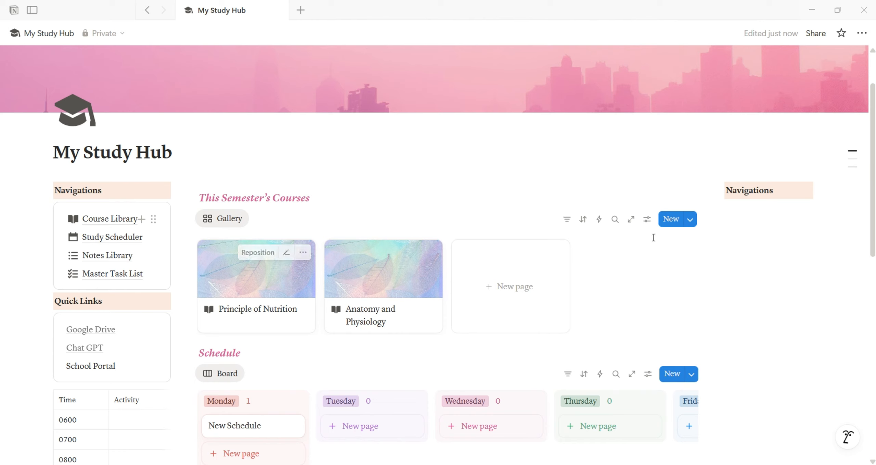
Step: Replace the duplicated heading's text with "This Week's Focus" in bold
click(777, 191)
key(BackSpace)
key(BackSpace)
key(BackSpace)
key(BackSpace)
key(BackSpace)
key(BackSpace)
key(BackSpace)
key(BackSpace)
key(BackSpace)
key(BackSpace)
key(BackSpace)
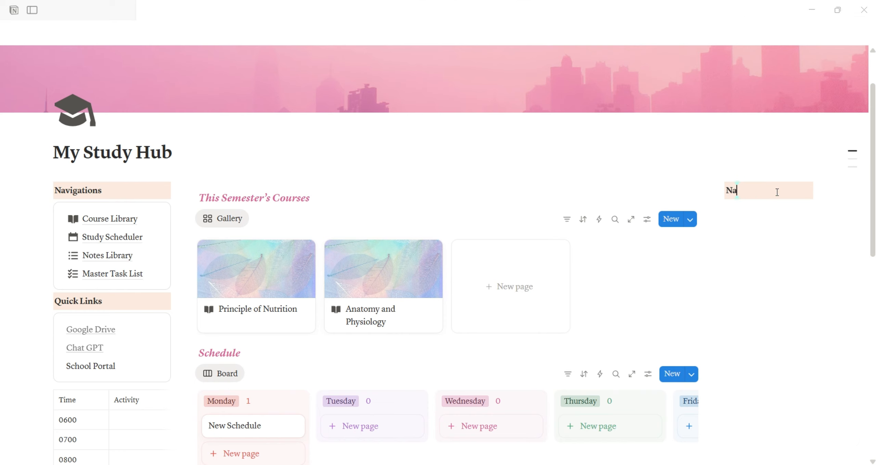
text(This Week's Focus)
drag(803, 192, 728, 191)
click(682, 168)
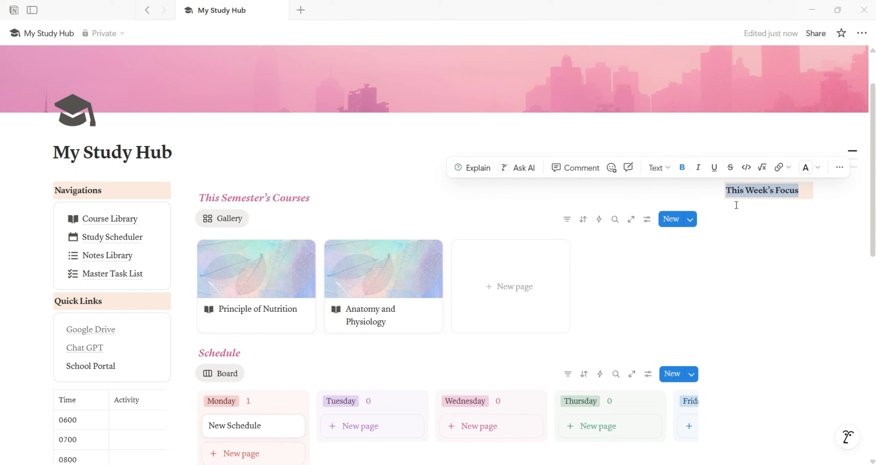
Step: Insert an empty to-do list item directly below the This Week's Focus heading
click(738, 209)
text(/ch)
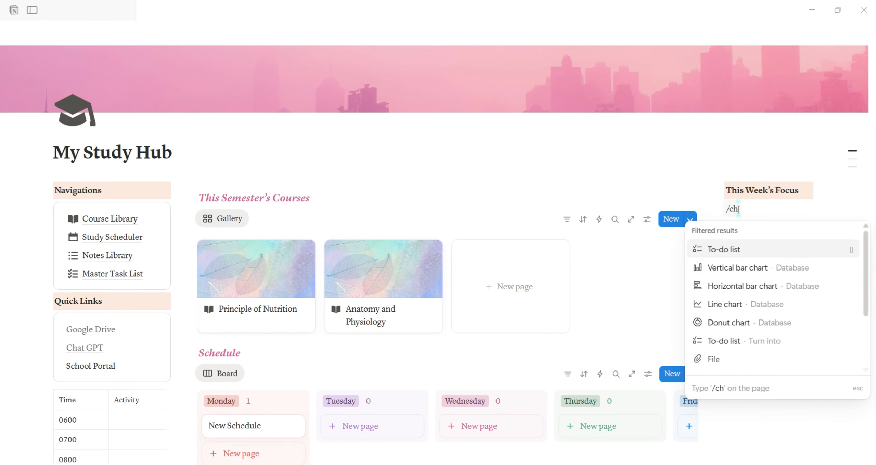
key(BackSpace)
key(BackSpace)
text(bo)
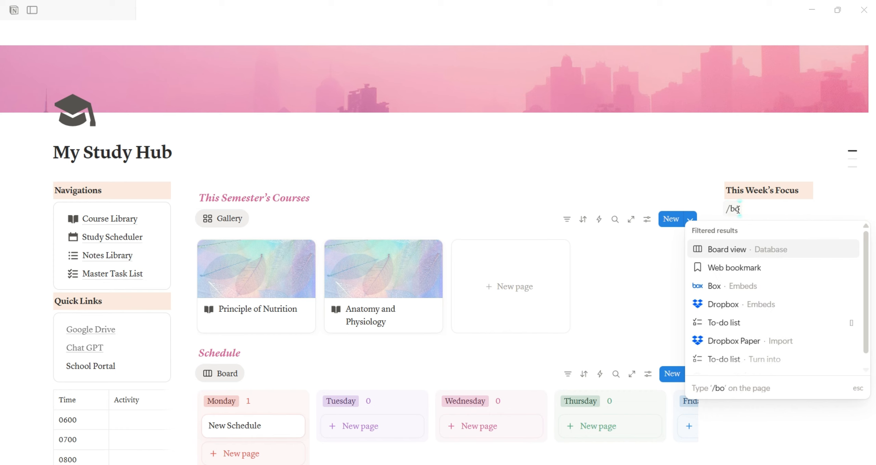
click(747, 359)
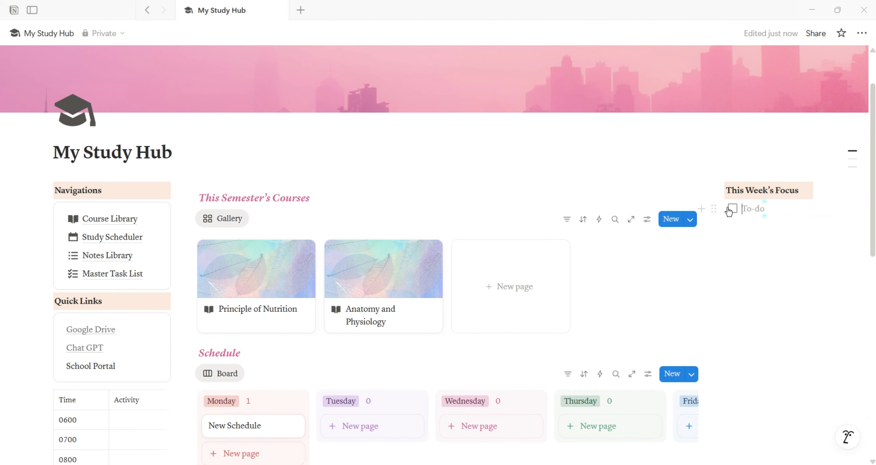
Step: Set the new to-do item's text color to pink
click(713, 208)
mouse_move(679, 171)
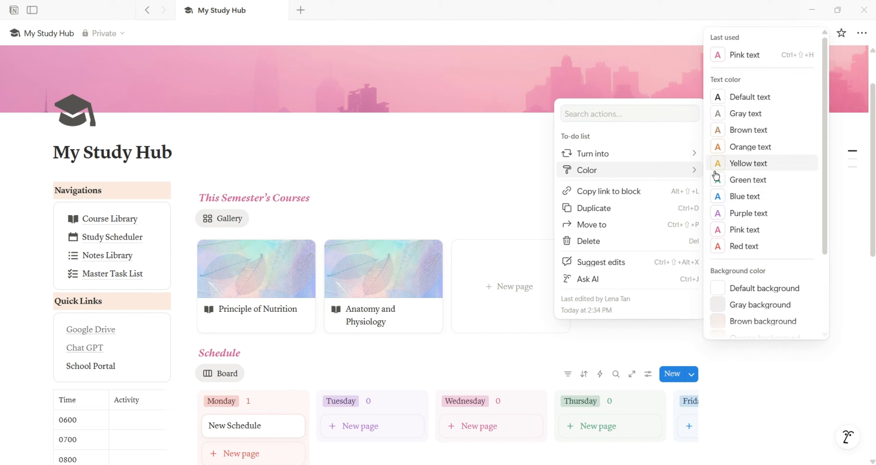
click(718, 230)
Step: Duplicate the pink to-do item until five stand under This Week's Focus
click(715, 209)
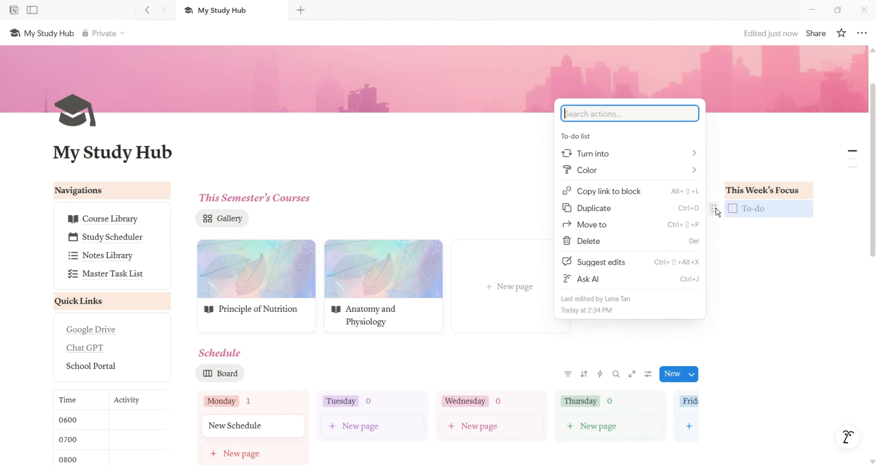
click(659, 208)
click(714, 227)
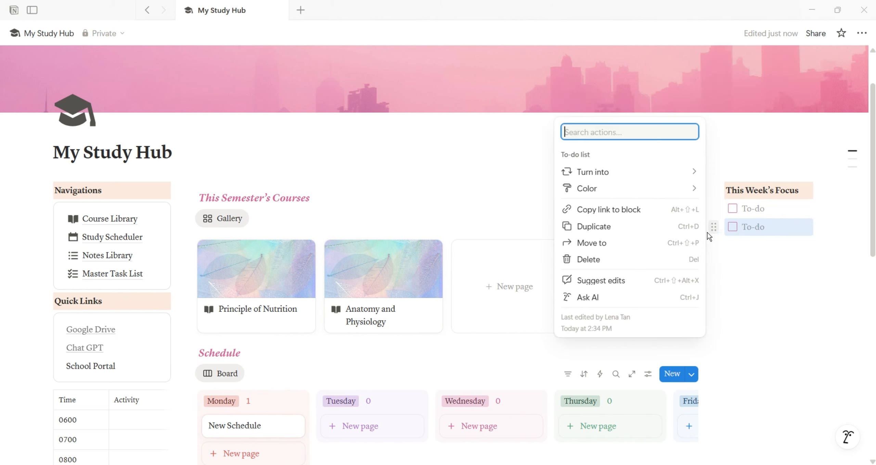
click(696, 226)
click(714, 244)
click(671, 241)
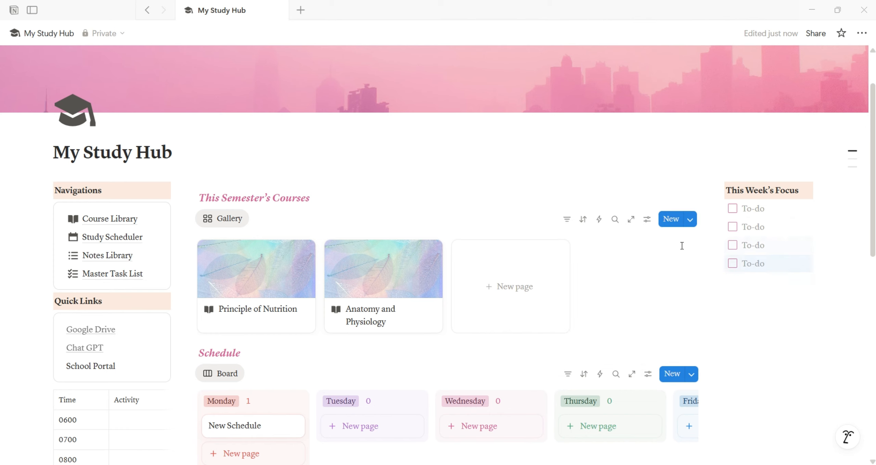
click(715, 264)
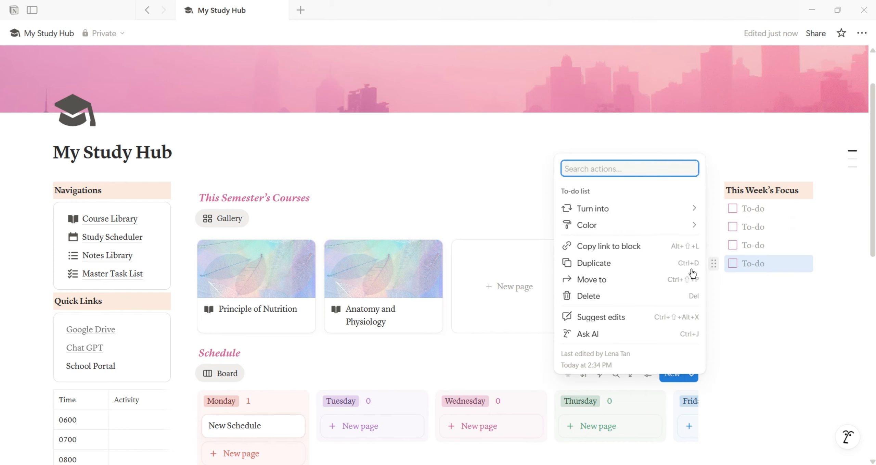
click(664, 264)
Step: Insert an image block below the five to-do items and upload the flower window picture file "image" from The Study Hub folder
click(736, 308)
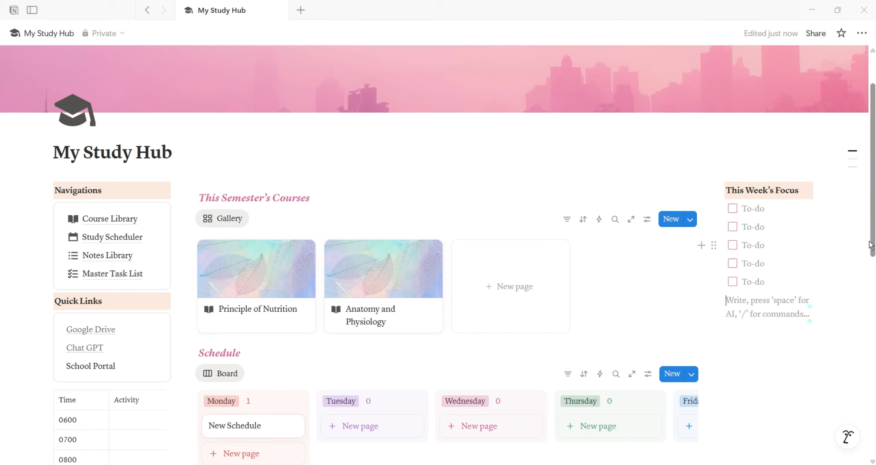
drag(872, 249, 781, 273)
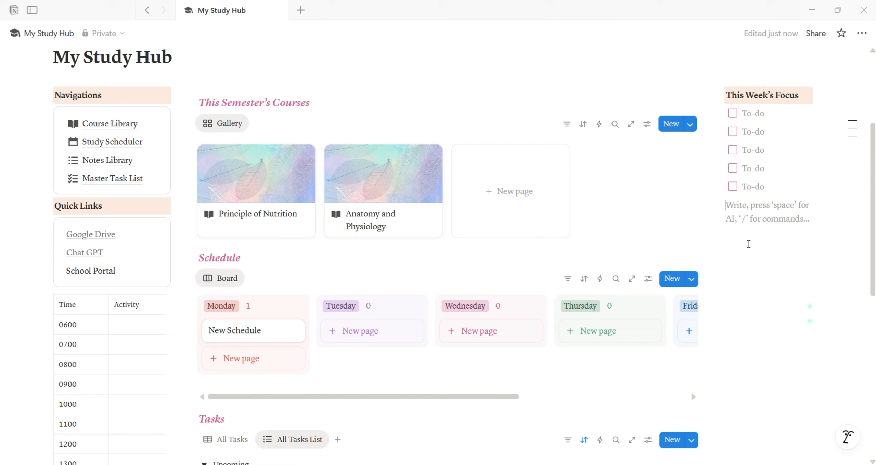
text(/)
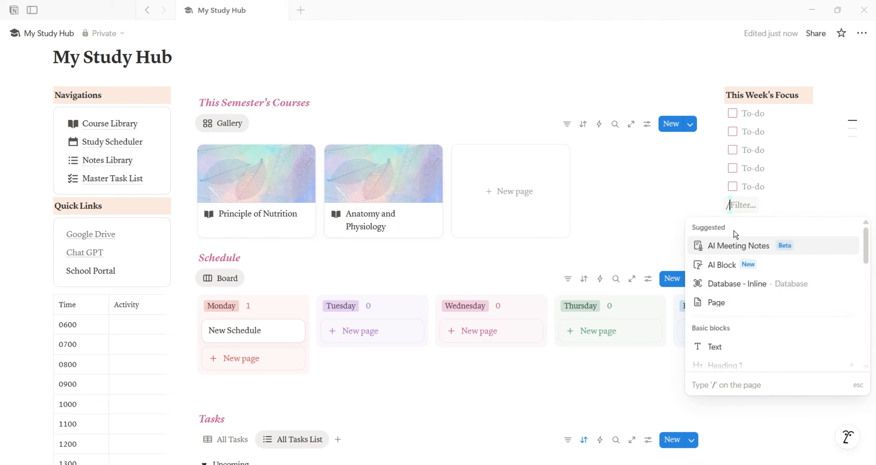
scroll(733, 233, down, 5)
click(735, 245)
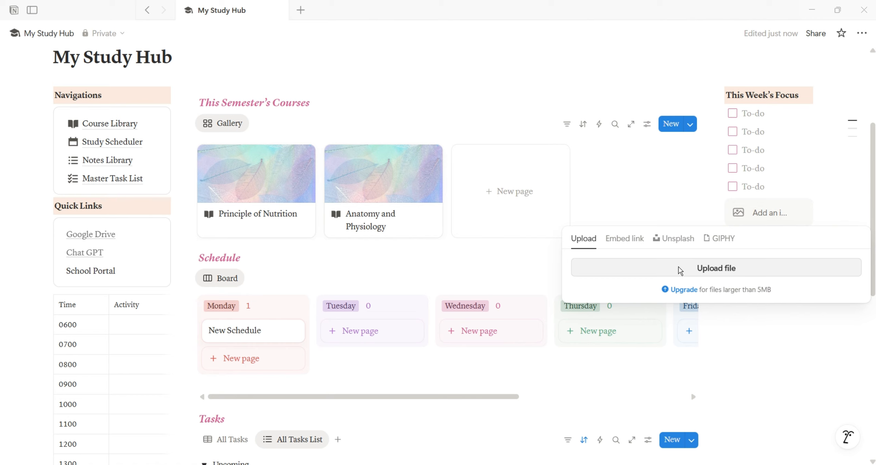
click(693, 272)
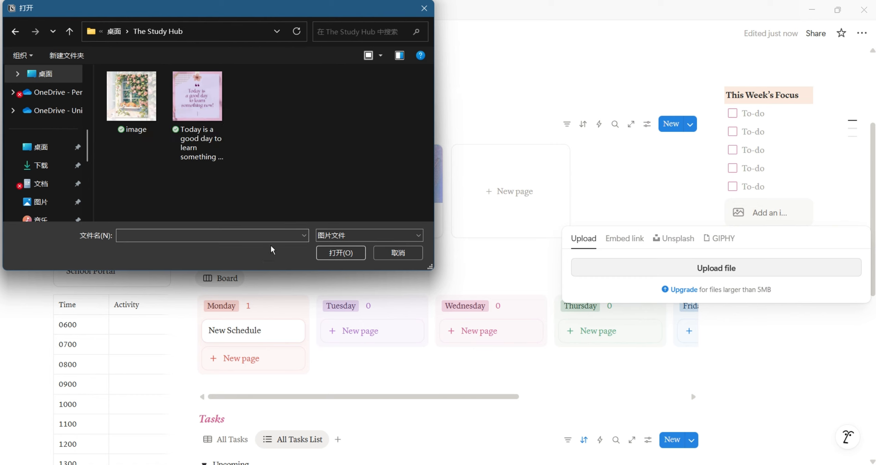
double_click(132, 103)
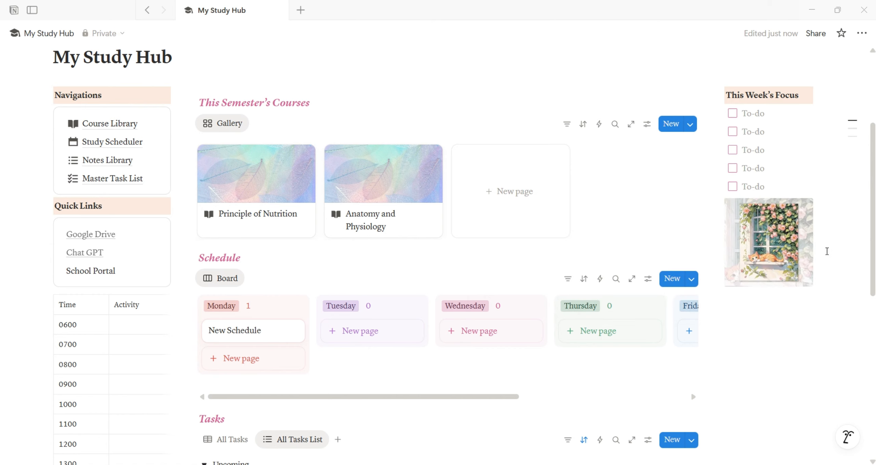
Step: Add a second image block below the flower window picture and upload the "Today is a good day to learn something new!" quote image
click(804, 294)
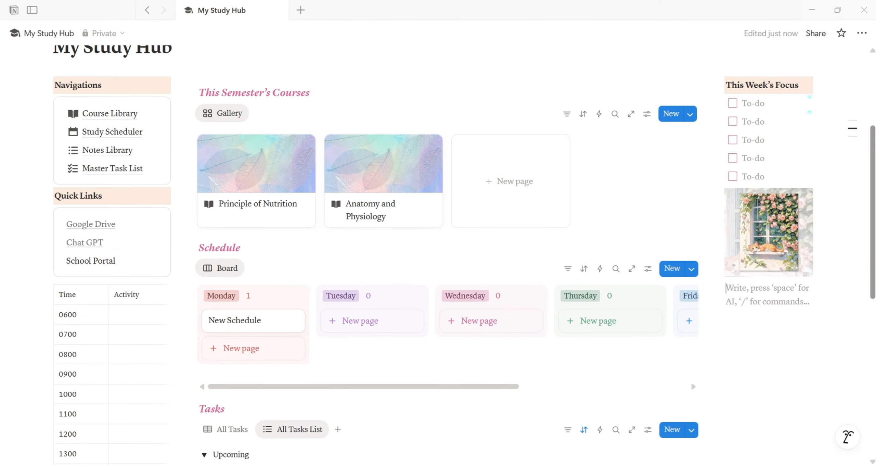
text(/im)
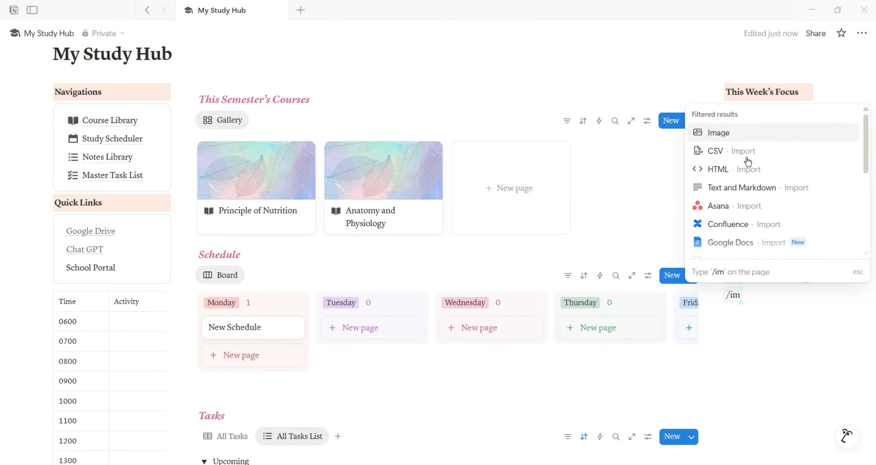
click(729, 137)
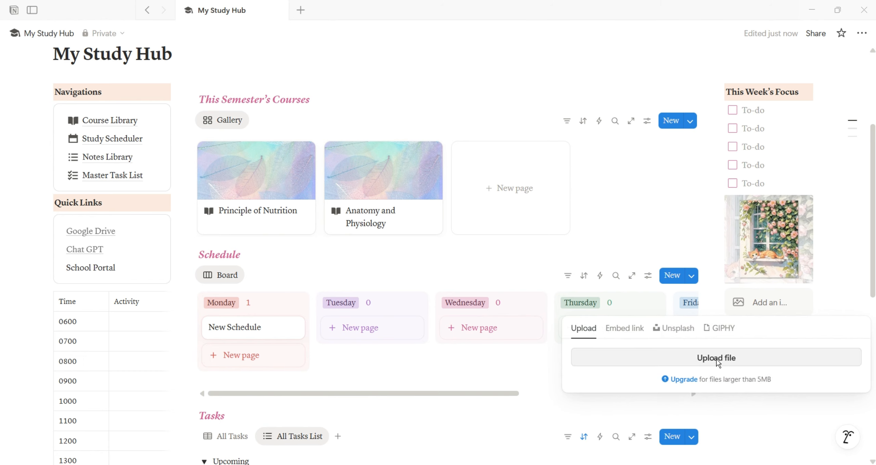
click(216, 123)
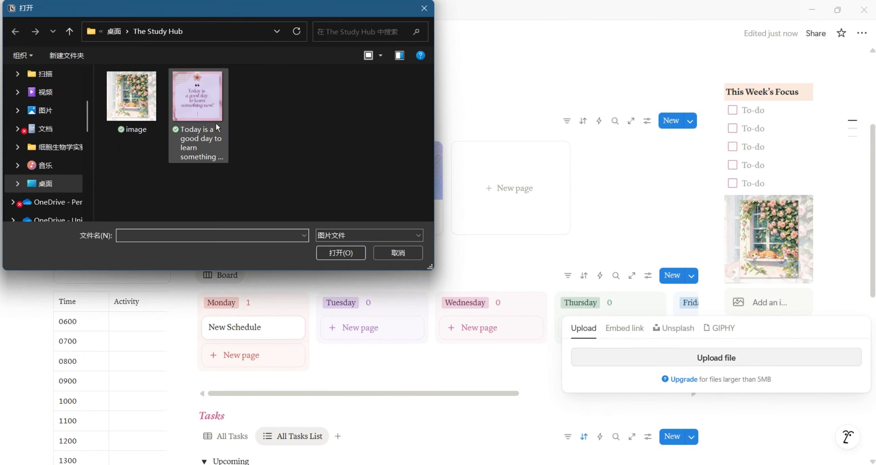
double_click(216, 123)
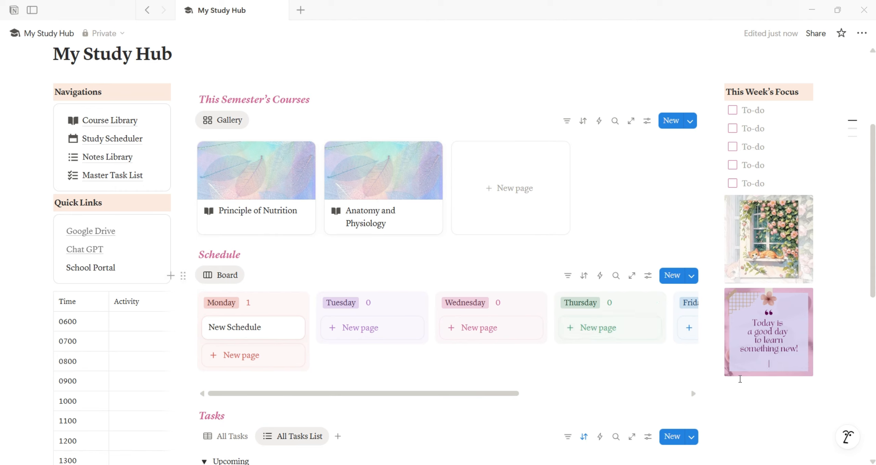
Step: Widen the This Week's Focus column slightly by narrowing the course gallery column beside it
drag(718, 359, 693, 362)
scroll(692, 362, down, 8)
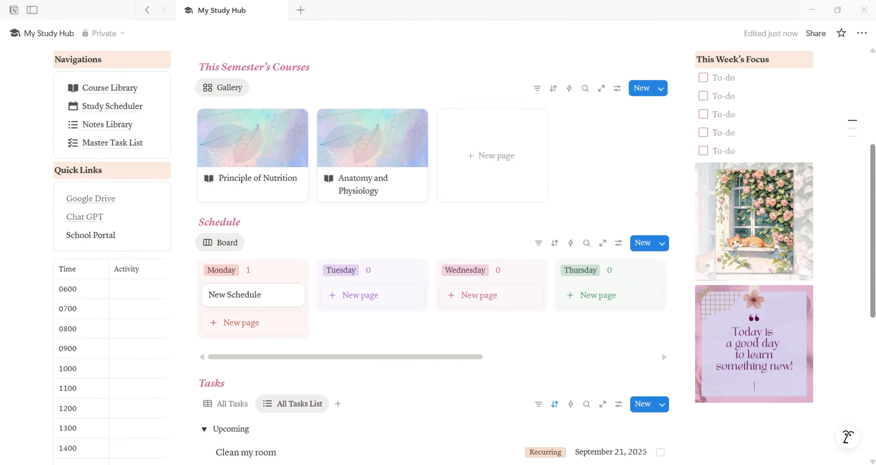
scroll(691, 107, up, 9)
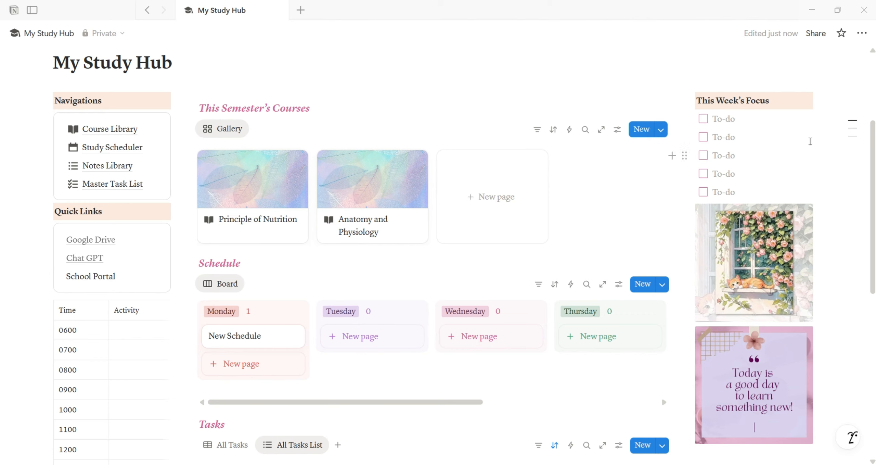
Step: Duplicate the This Week's Focus heading and move the copy below the quote image
click(685, 102)
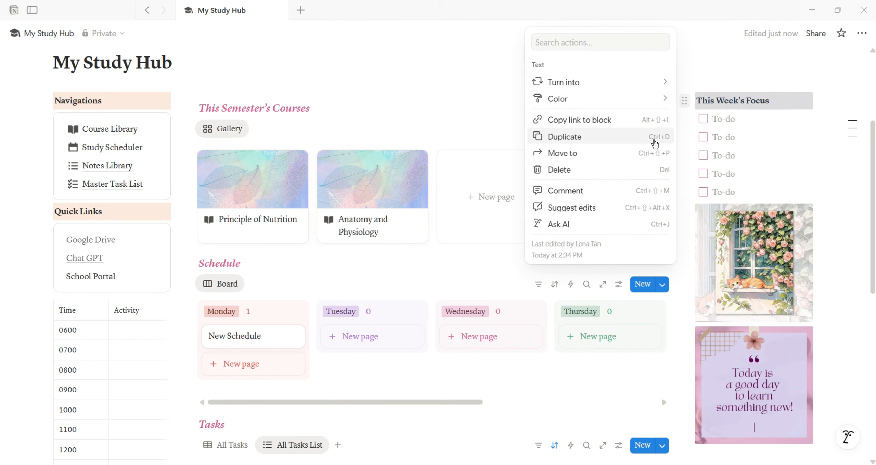
click(654, 137)
drag(684, 119, 694, 304)
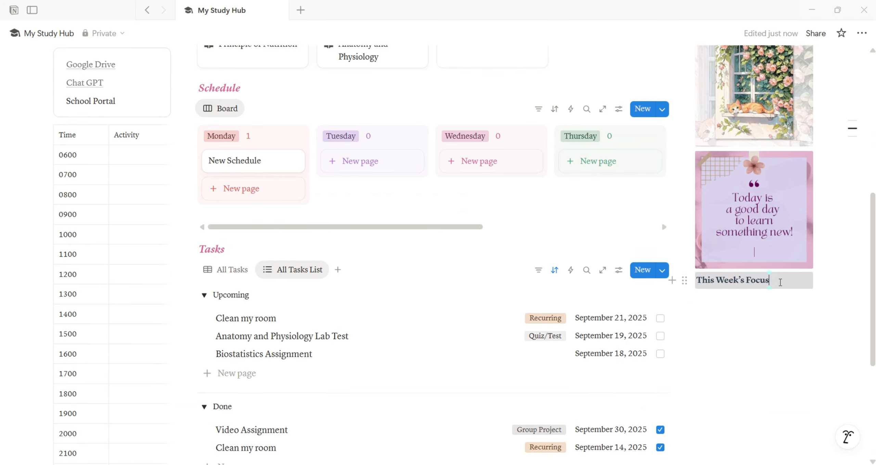
Step: Replace the copied heading's text below the quote image with "Reminders" in bold
click(781, 282)
key(BackSpace)
key(BackSpace)
key(BackSpace)
key(BackSpace)
key(BackSpace)
key(BackSpace)
key(BackSpace)
key(BackSpace)
key(BackSpace)
key(BackSpace)
key(BackSpace)
key(BackSpace)
key(BackSpace)
key(BackSpace)
key(BackSpace)
key(BackSpace)
key(BackSpace)
key(BackSpace)
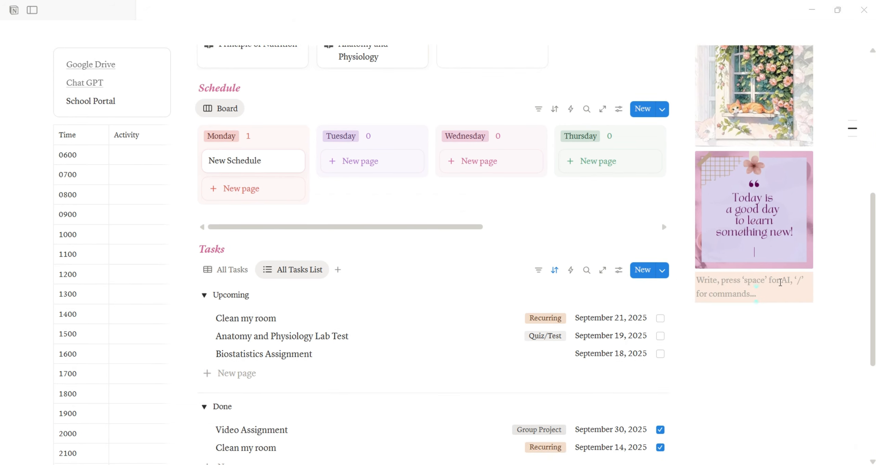
text(Reminders)
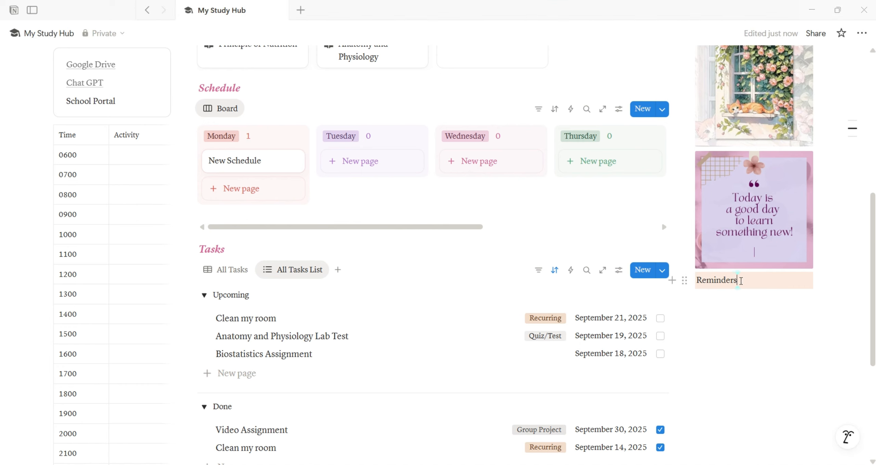
drag(738, 280, 699, 281)
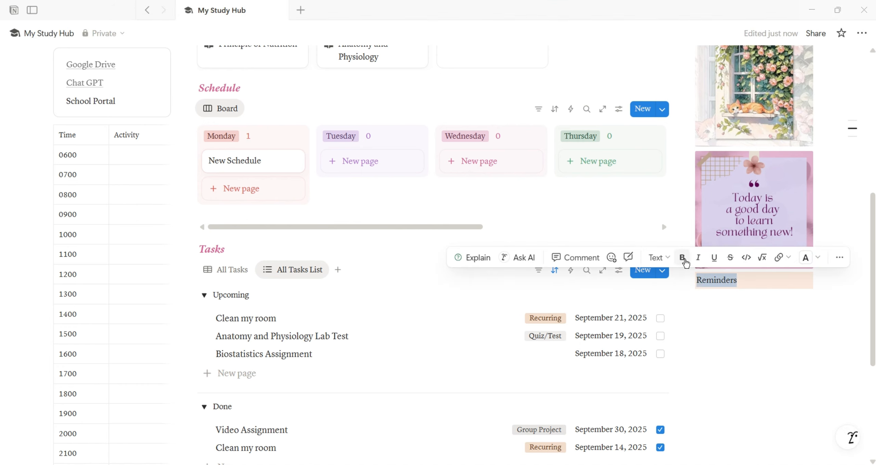
click(678, 257)
Step: Insert an empty callout block below the Reminders heading
click(703, 299)
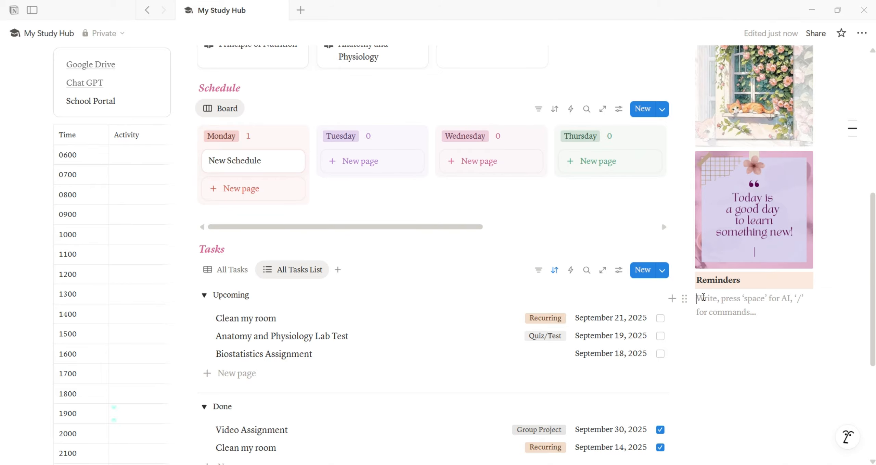
text(/ca)
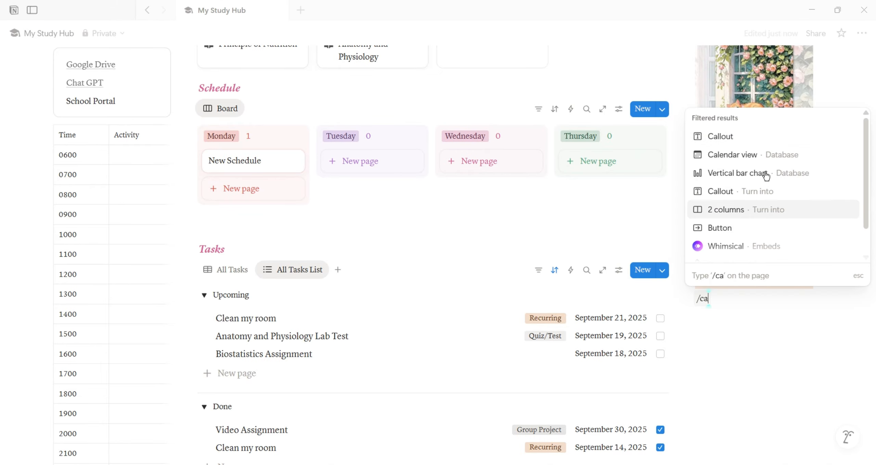
click(757, 138)
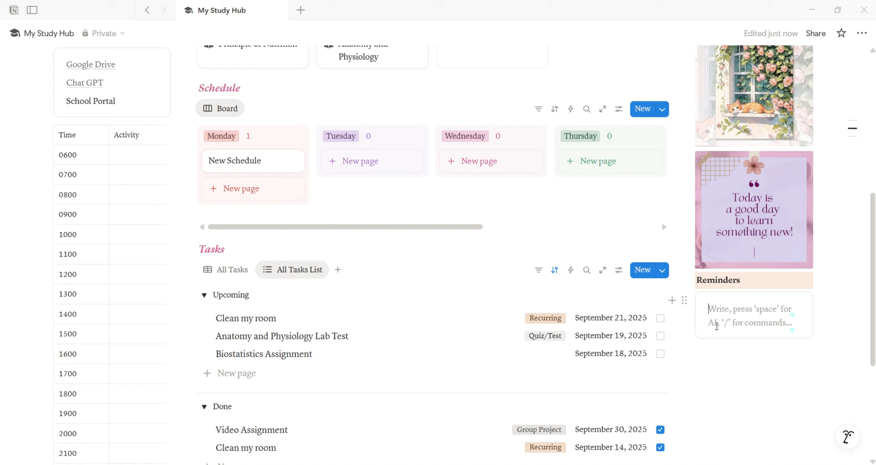
click(715, 345)
Step: Duplicate the empty callout below the Reminders heading until six callouts are stacked in the column
click(686, 300)
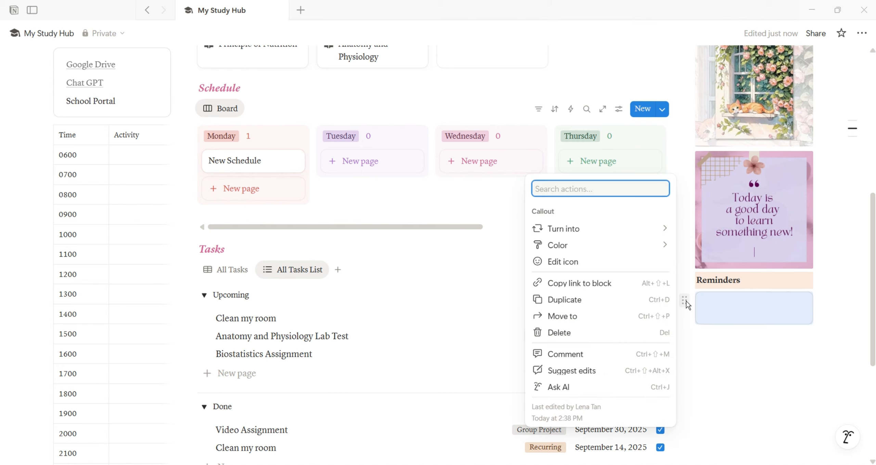
click(659, 299)
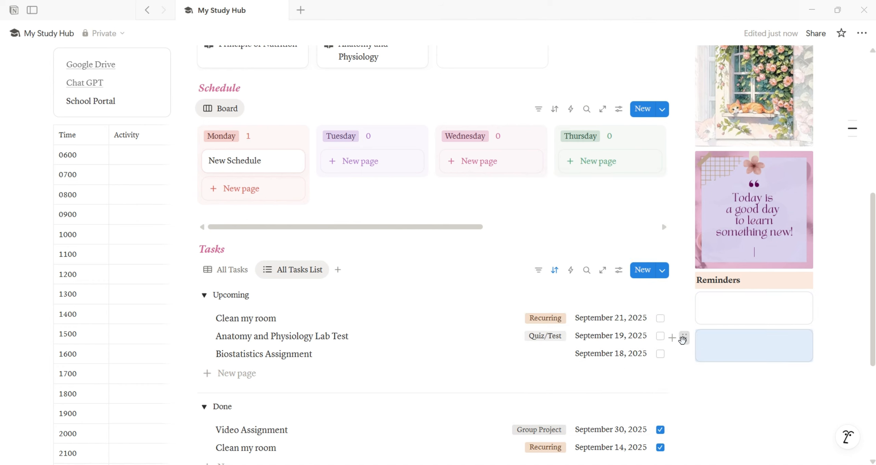
click(682, 338)
click(660, 332)
click(685, 375)
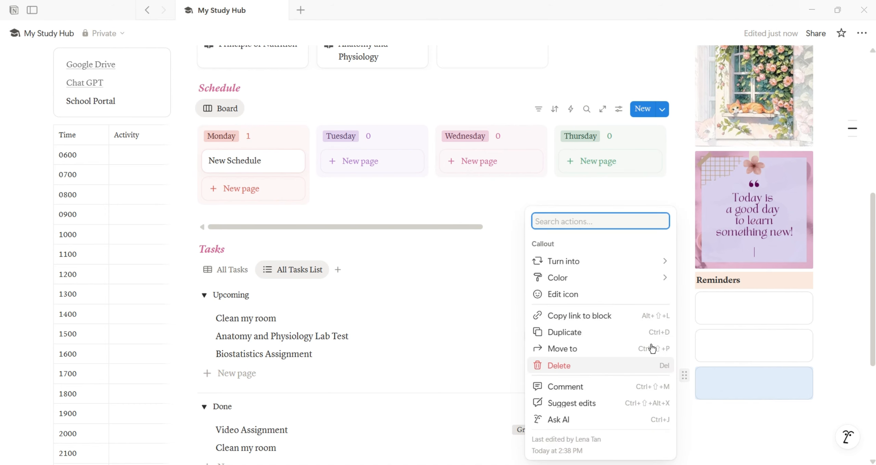
click(659, 332)
click(685, 413)
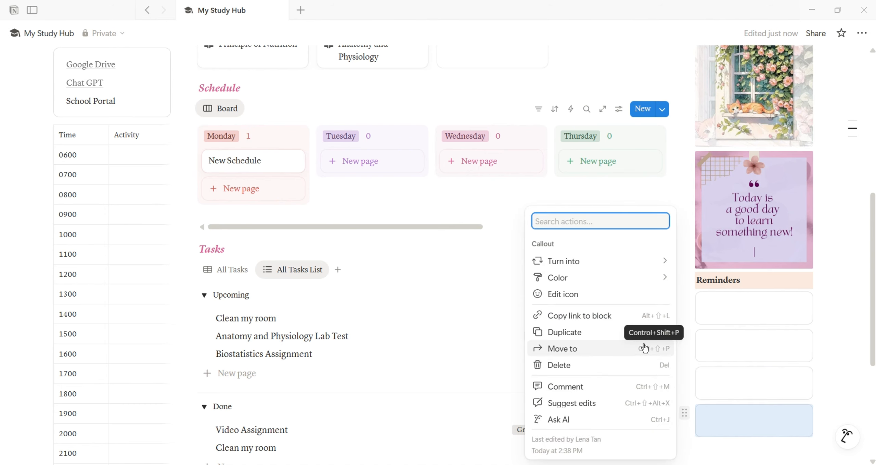
click(644, 333)
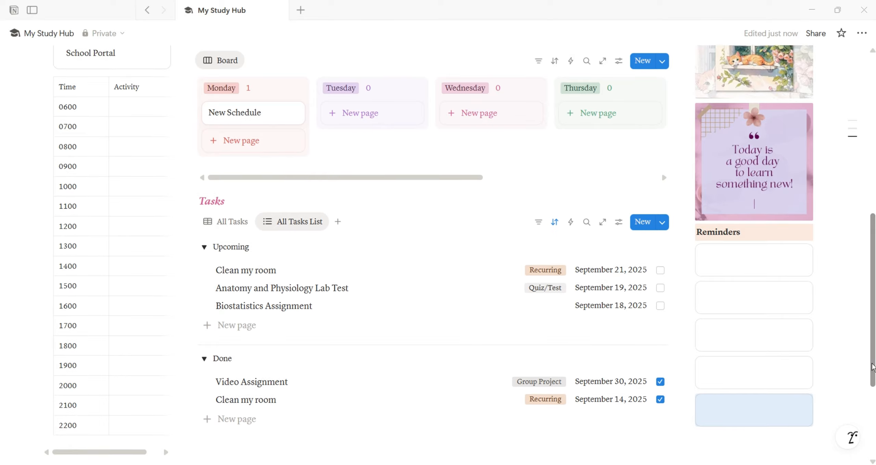
scroll(822, 339, down, 4)
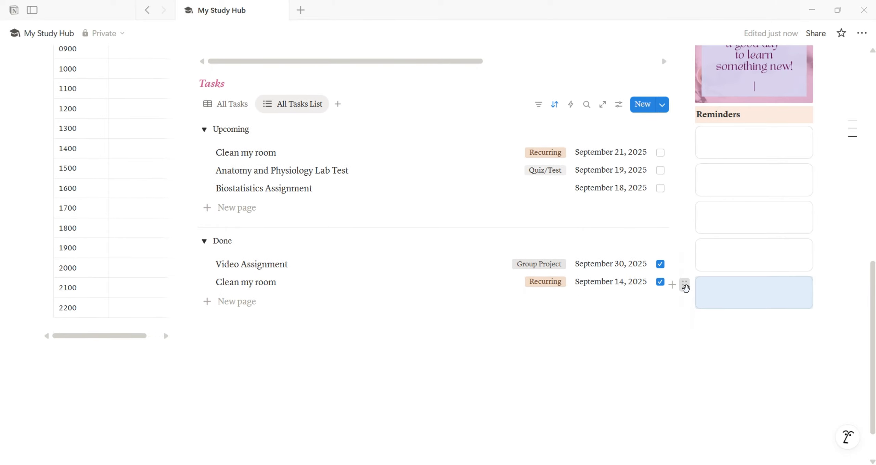
click(684, 284)
click(651, 284)
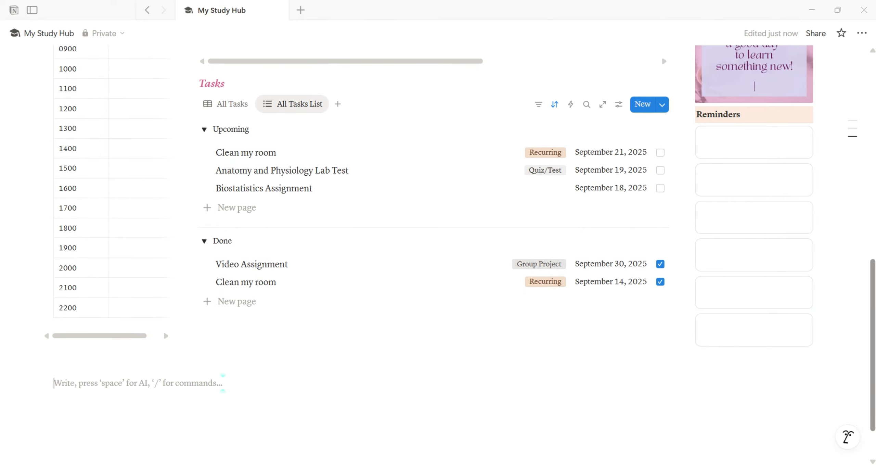
Step: Duplicate the Quick Links heading and move the copy full-width below all the columns at the end of the page
scroll(803, 380, up, 8)
drag(874, 292, 872, 238)
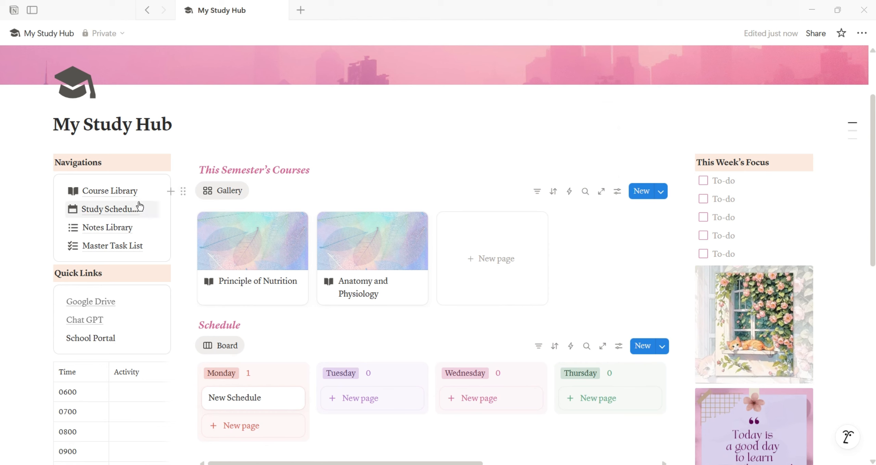
click(42, 274)
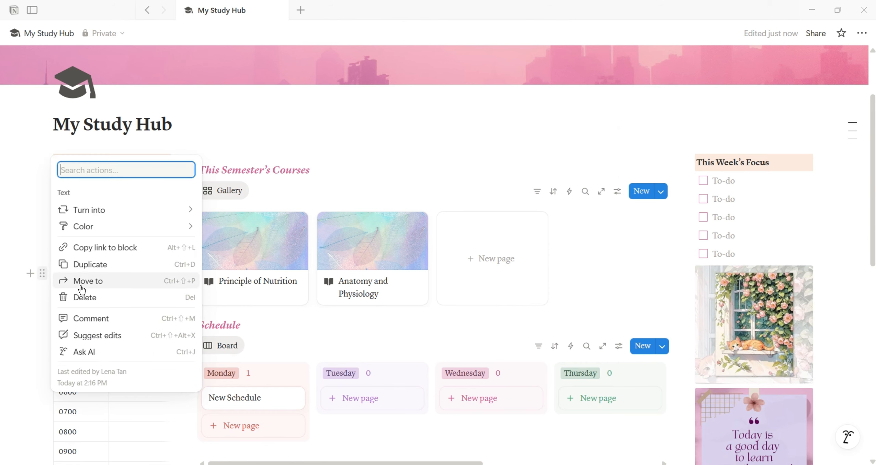
click(95, 264)
drag(43, 291, 109, 314)
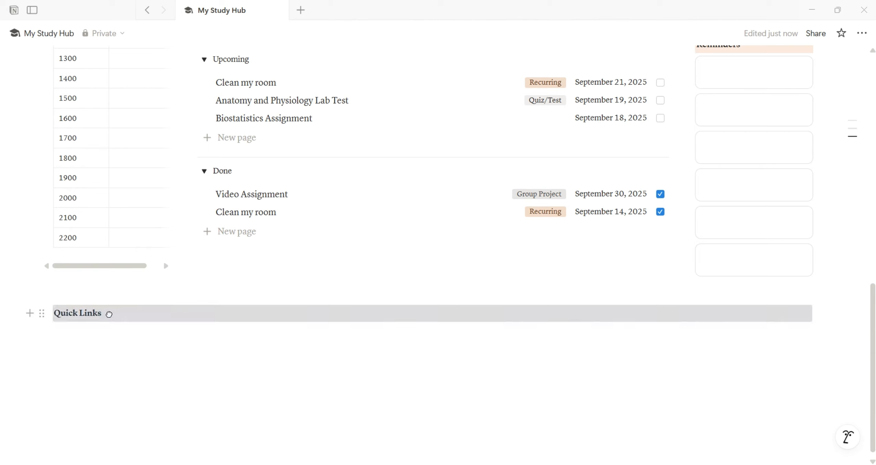
Step: Replace the copied Quick Links heading's text with "Study Scheduler" and make it bold
click(108, 313)
key(BackSpace)
key(BackSpace)
key(BackSpace)
key(BackSpace)
key(BackSpace)
key(BackSpace)
key(BackSpace)
key(BackSpace)
key(BackSpace)
key(BackSpace)
key(BackSpace)
text(S)
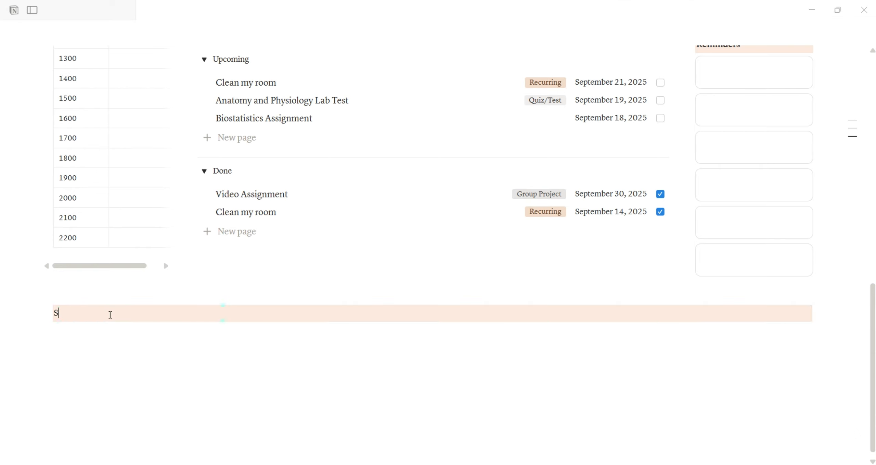
text(tudy Scheduler)
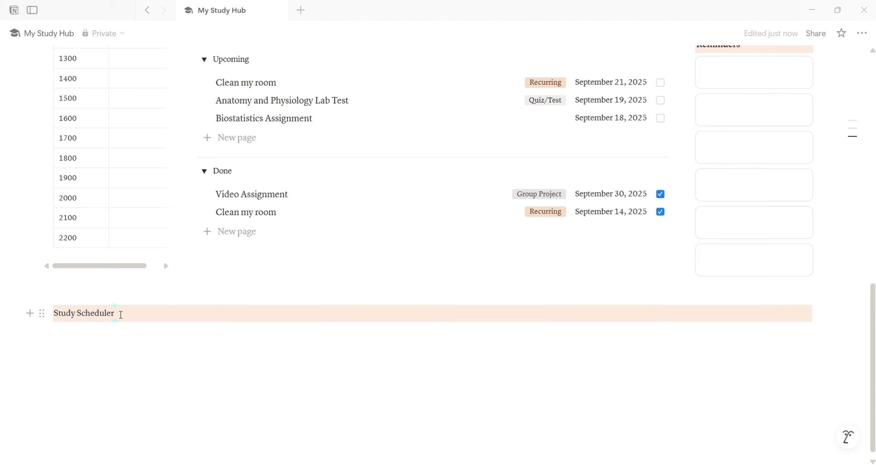
drag(120, 314, 53, 314)
click(262, 290)
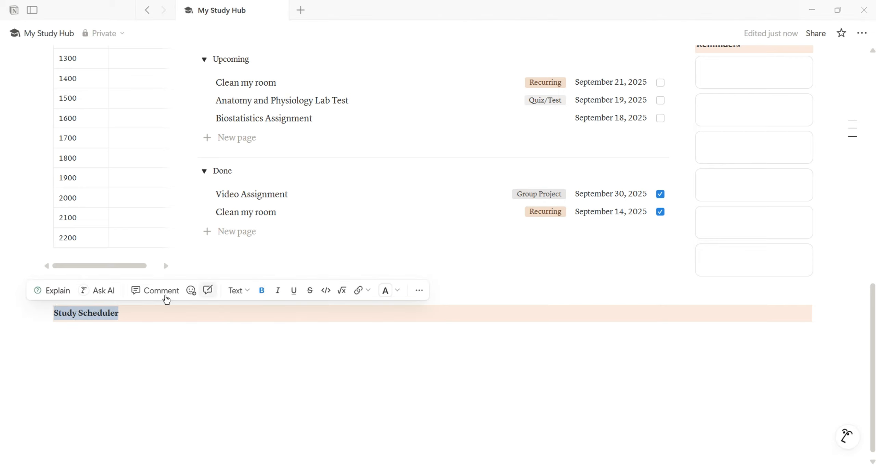
Step: Turn the Study Scheduler text block into a Heading 3 and place the cursor on the empty line below it
click(42, 314)
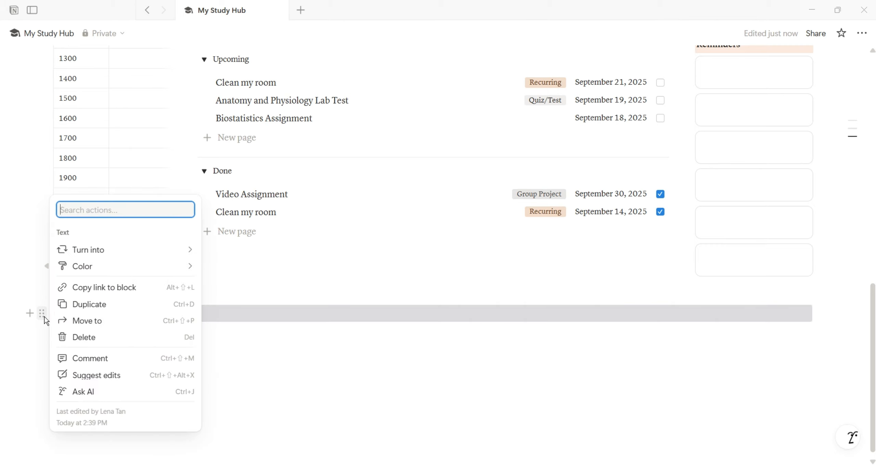
mouse_move(190, 250)
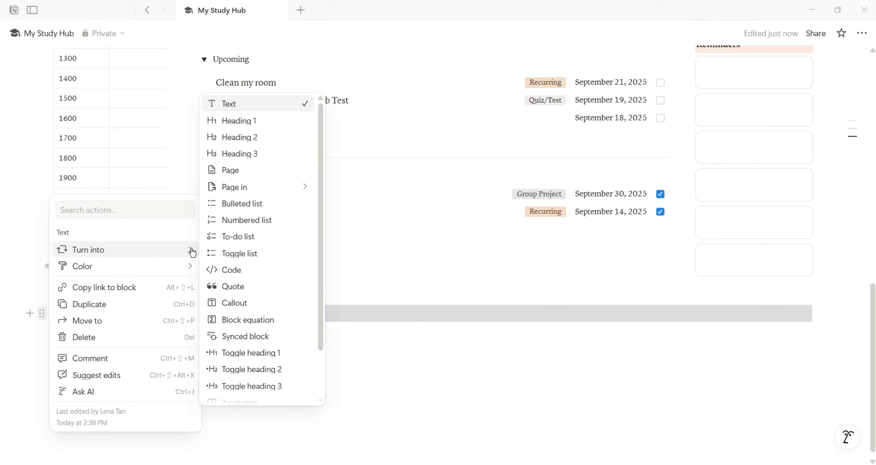
click(230, 154)
click(133, 339)
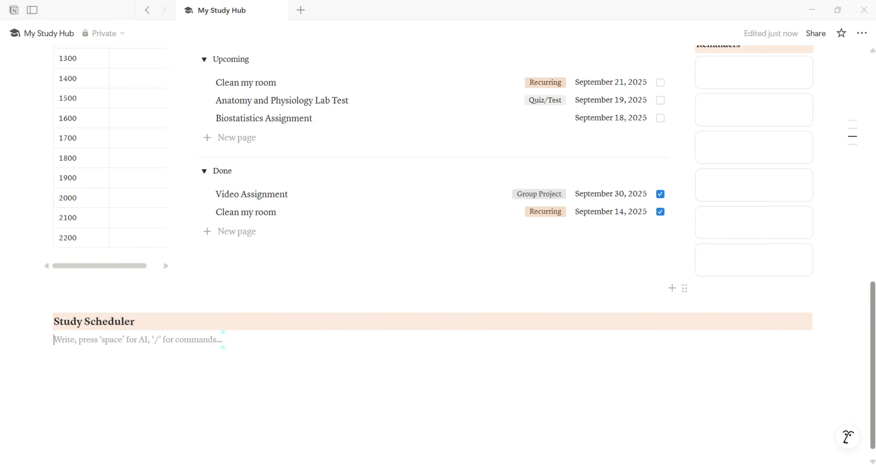
Step: Open the Study Scheduler page, duplicate its database with all views, and move the copy to My Study Hub
scroll(163, 264, up, 15)
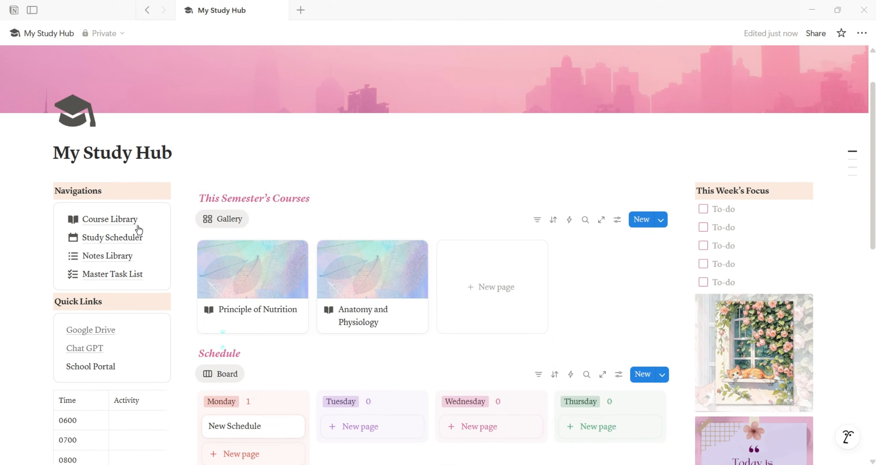
click(124, 237)
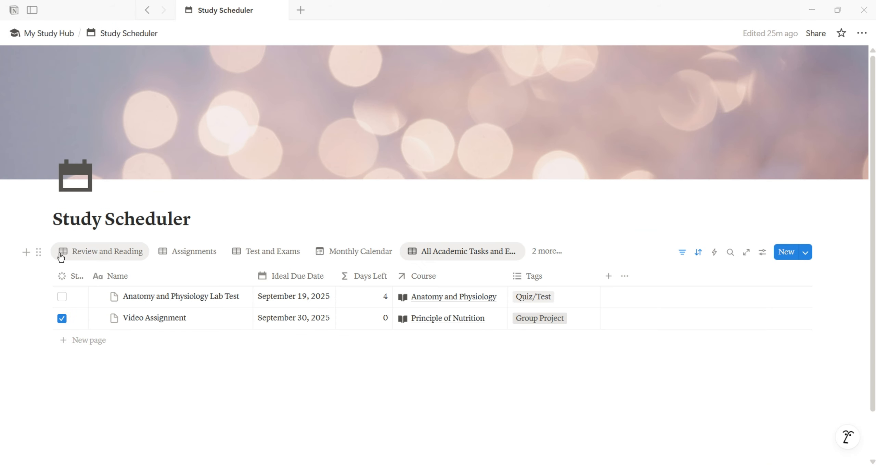
click(38, 252)
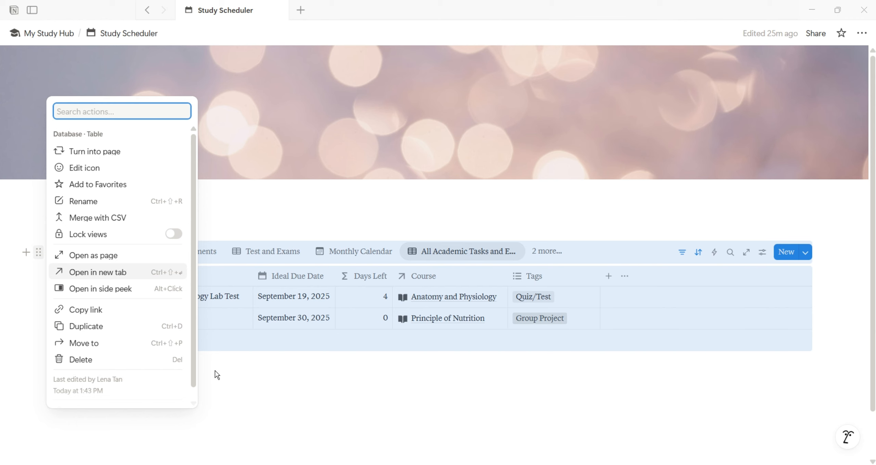
click(156, 330)
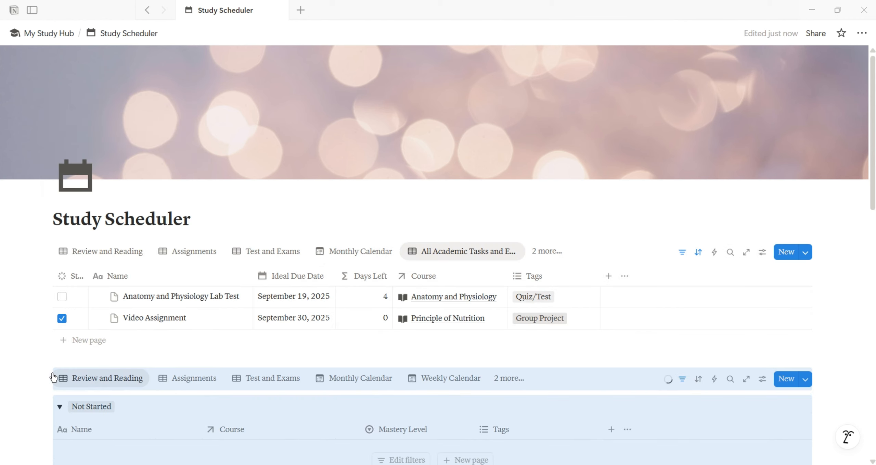
click(39, 379)
click(86, 393)
click(139, 183)
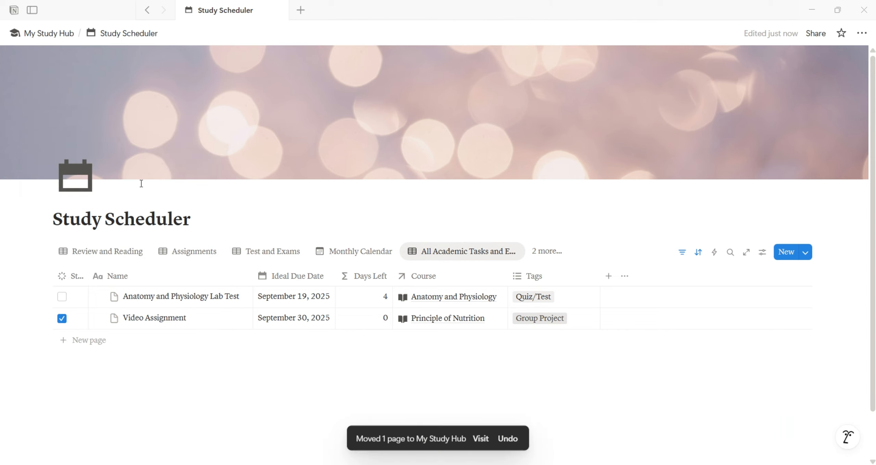
Step: Return to My Study Hub and add a Heading 3 reading "Notes" below the scheduler database at the page's end
click(47, 36)
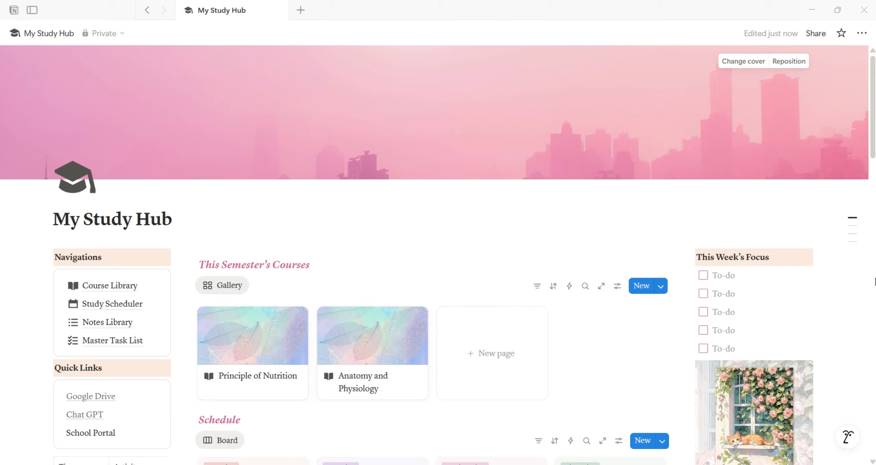
click(873, 315)
drag(874, 317, 874, 426)
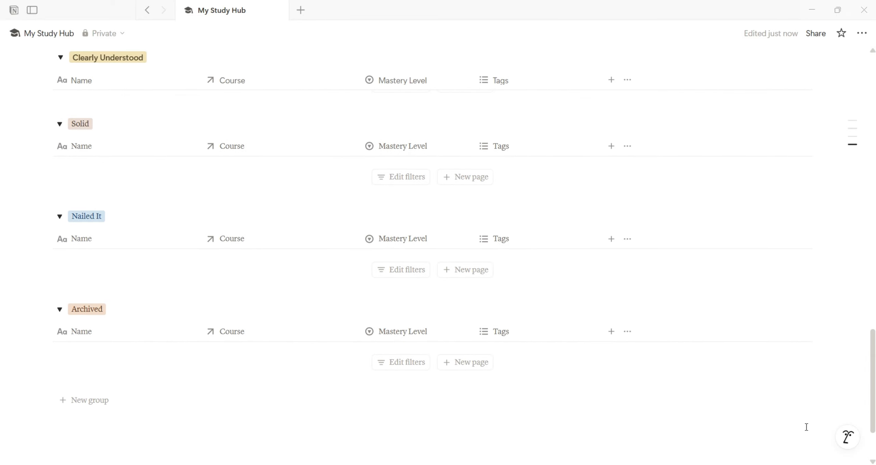
click(89, 425)
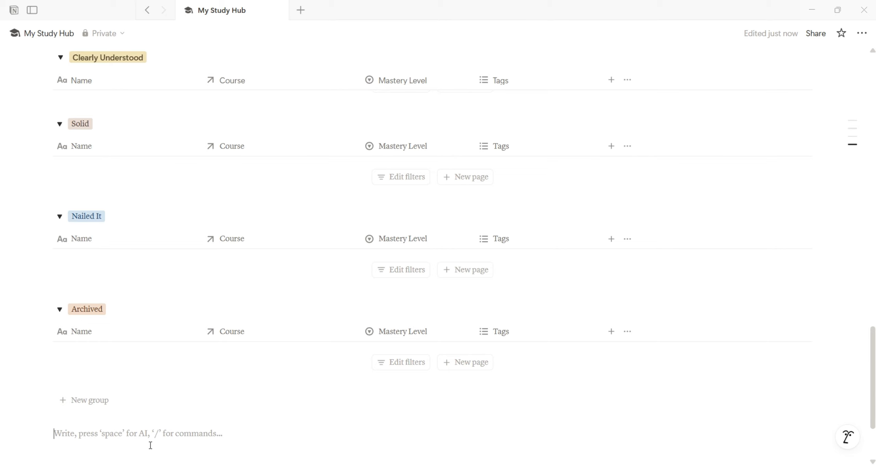
text(/)
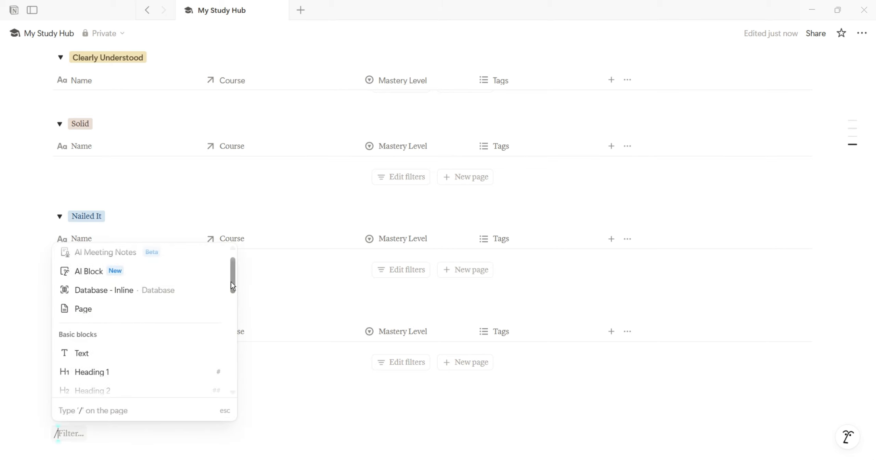
drag(232, 283, 235, 314)
click(202, 273)
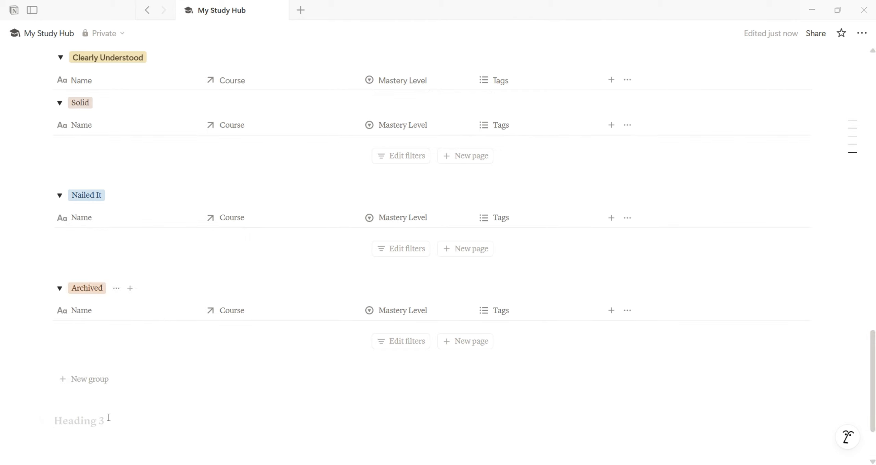
text(Notes)
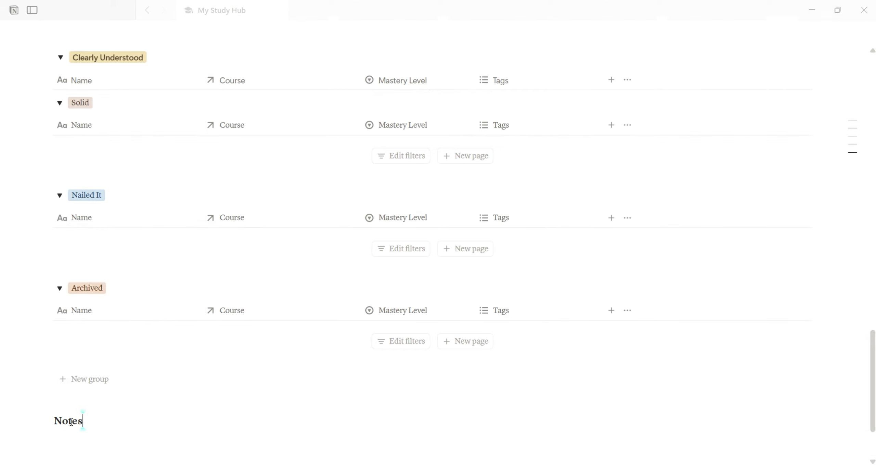
Step: Give the Notes heading the same orange background as the other section headings
click(41, 420)
mouse_move(184, 300)
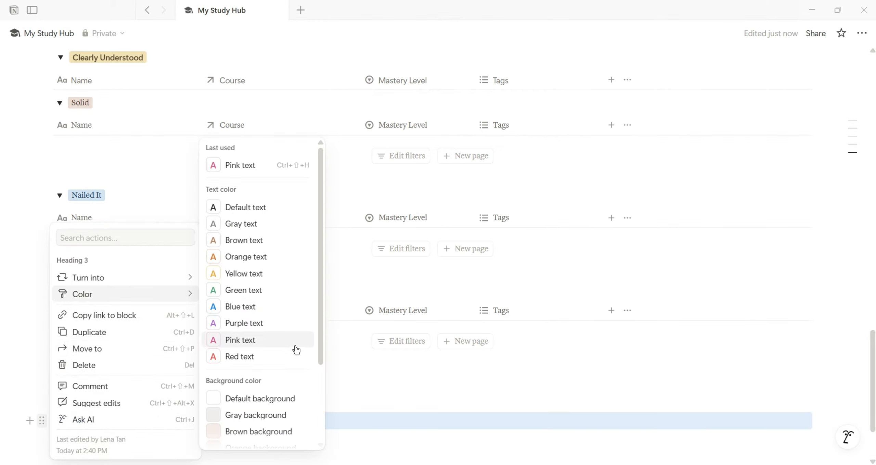
scroll(309, 407, down, 2)
click(294, 375)
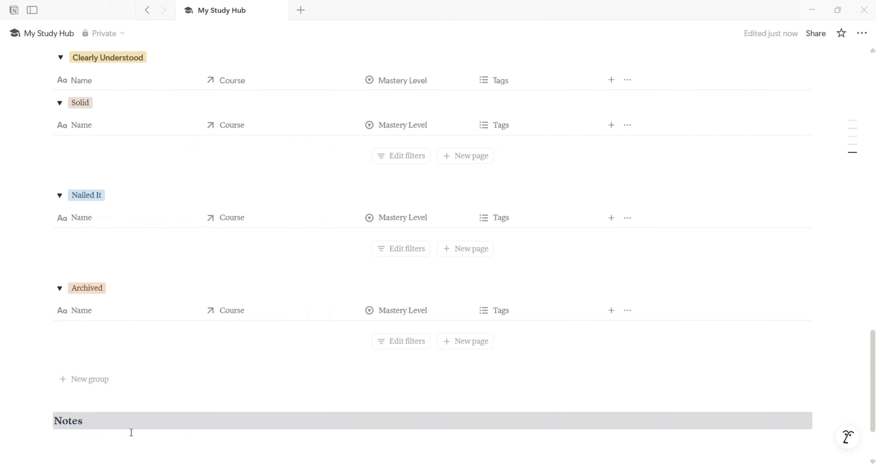
Step: Insert an inline database below the Notes heading, linked to the Notes Library data source and using its Gallery view
click(101, 438)
text(/)
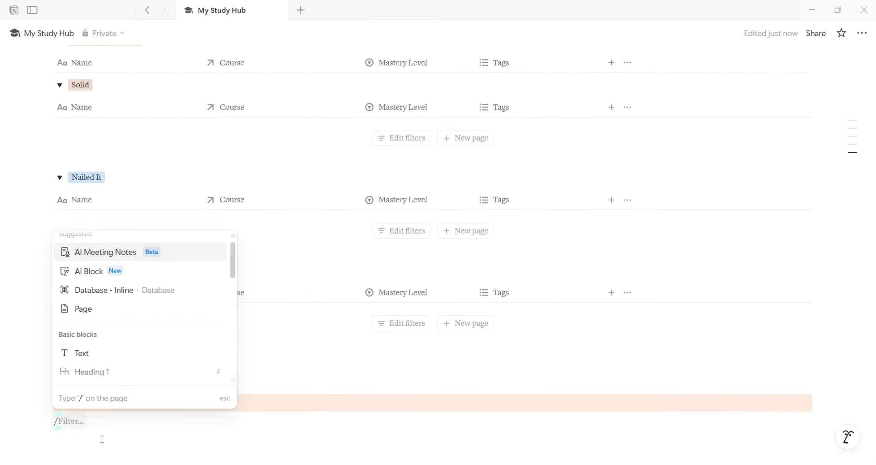
click(155, 290)
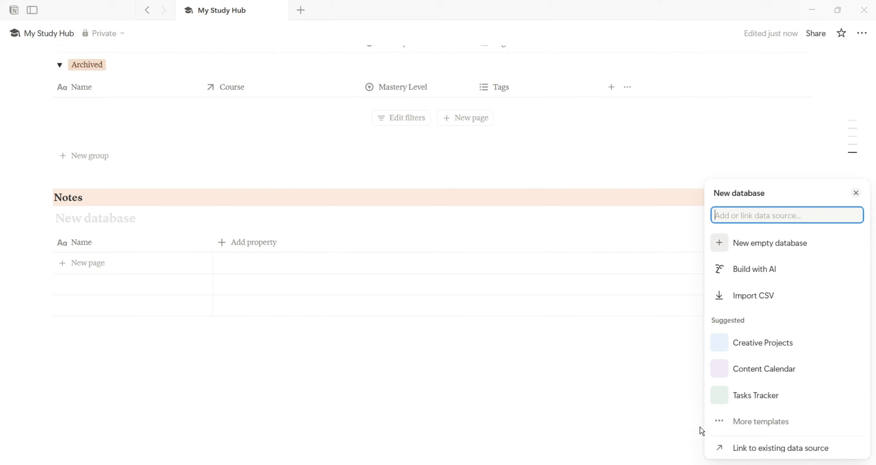
click(728, 449)
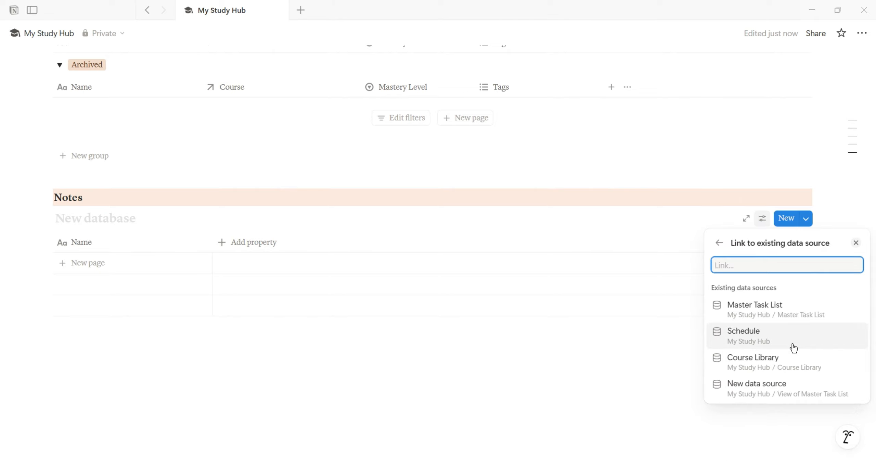
text(no)
click(786, 318)
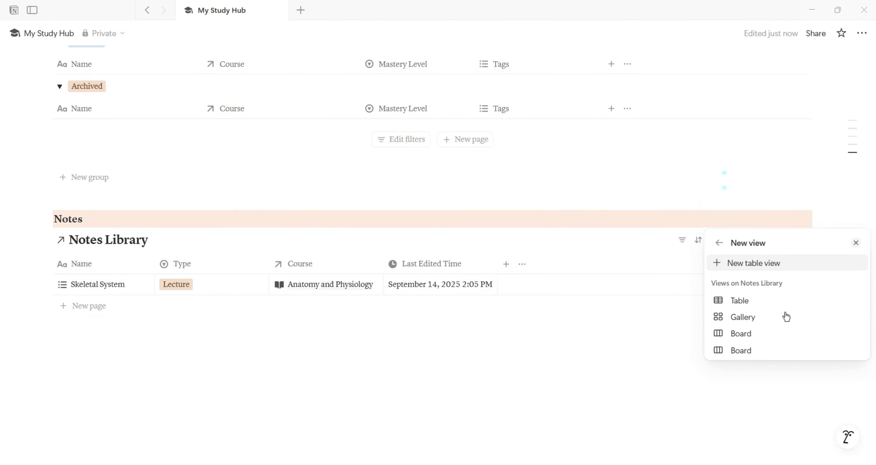
click(746, 320)
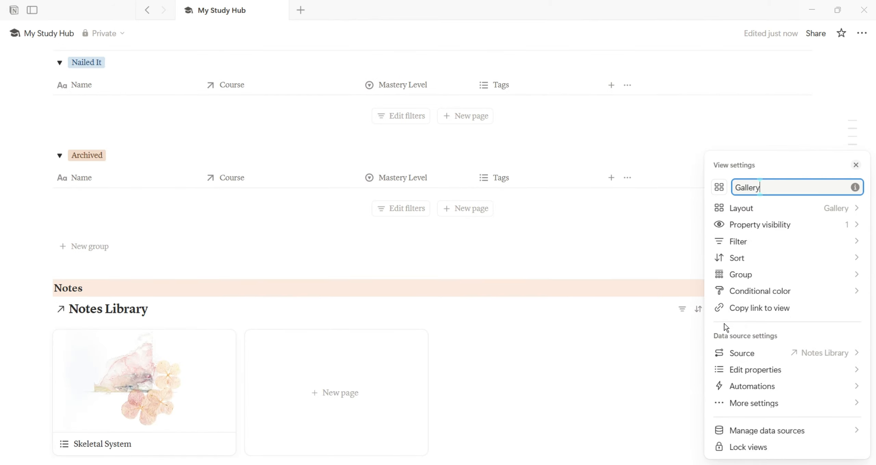
click(294, 324)
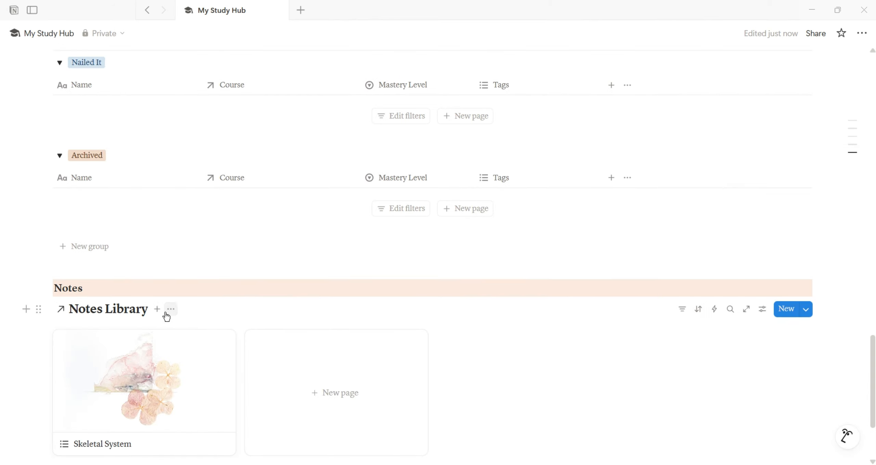
Step: Hide the Notes Library database title in the linked gallery below the Notes heading
click(170, 309)
click(188, 423)
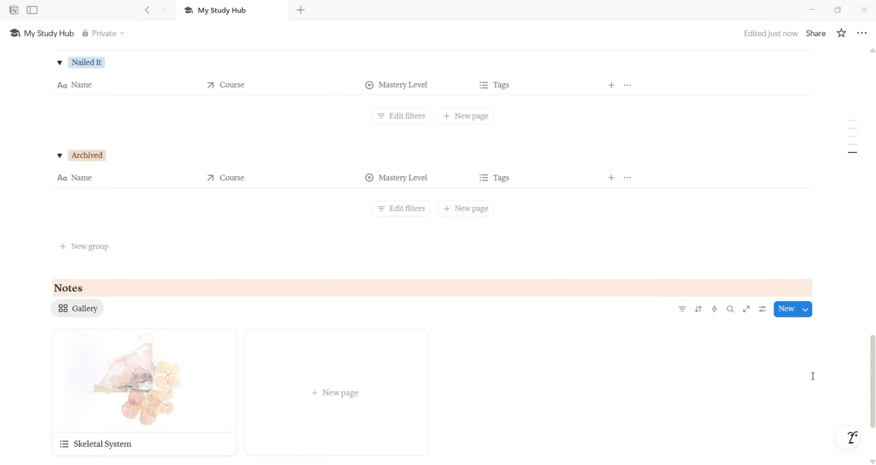
Step: Review the whole My Study Hub page from the cover and columns down to the Study Scheduler and Notes sections
scroll(861, 388, up, 6)
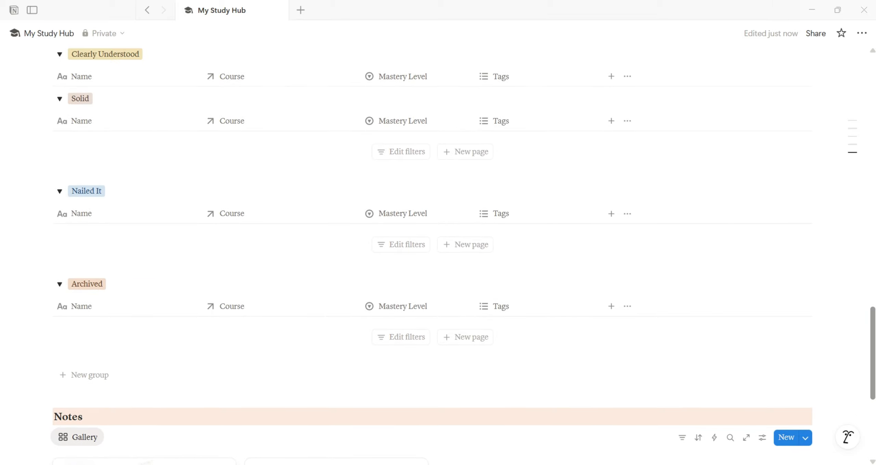
scroll(438, 254, up, 10)
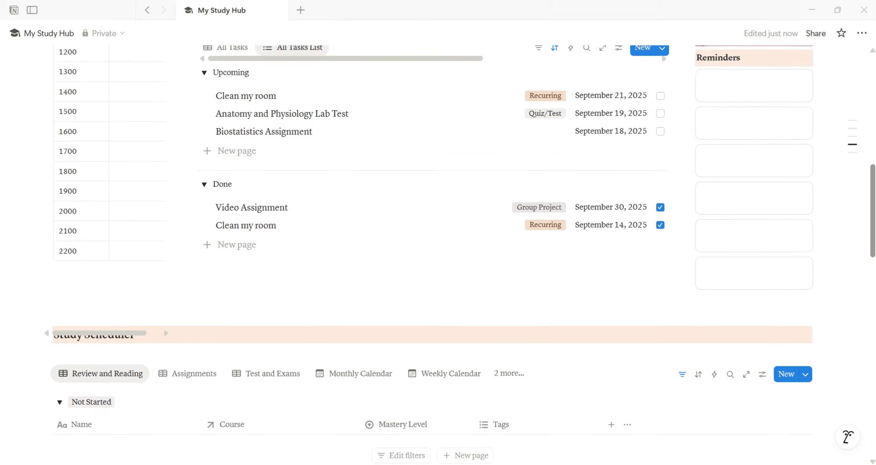
scroll(438, 253, up, 8)
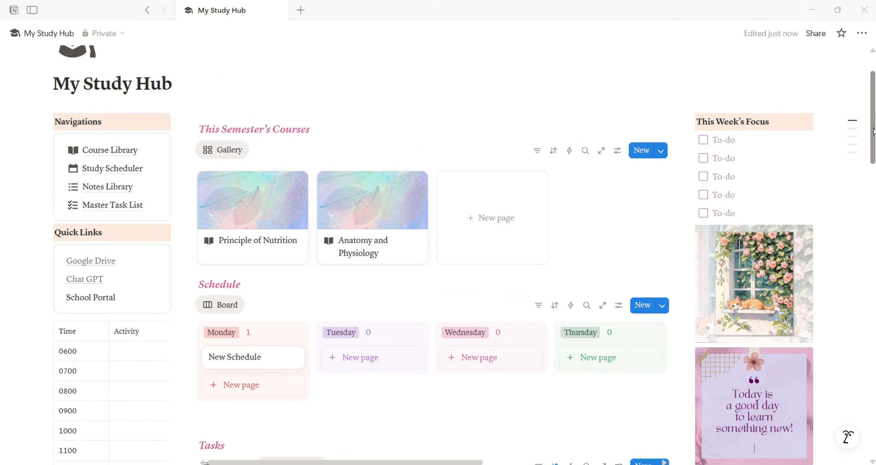
scroll(872, 128, up, 2)
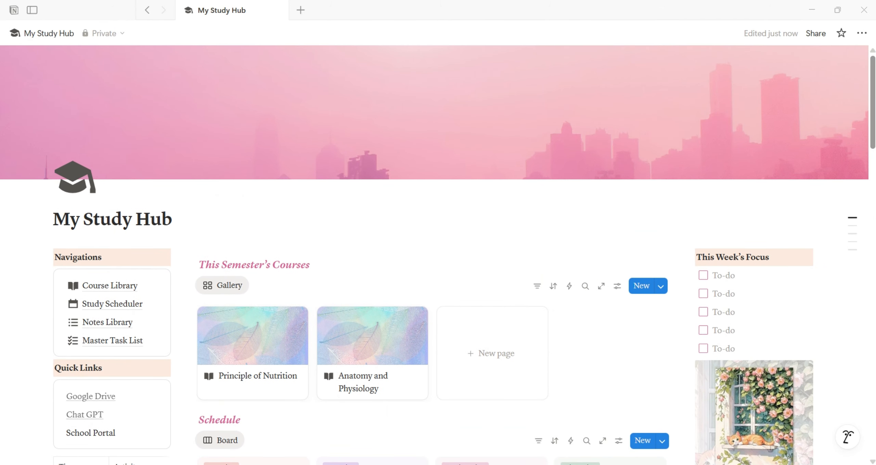
scroll(874, 262, down, 15)
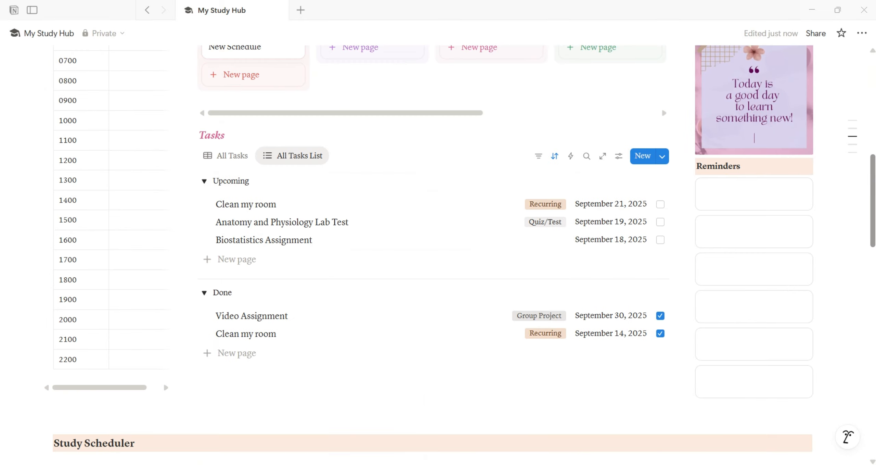
scroll(874, 262, down, 12)
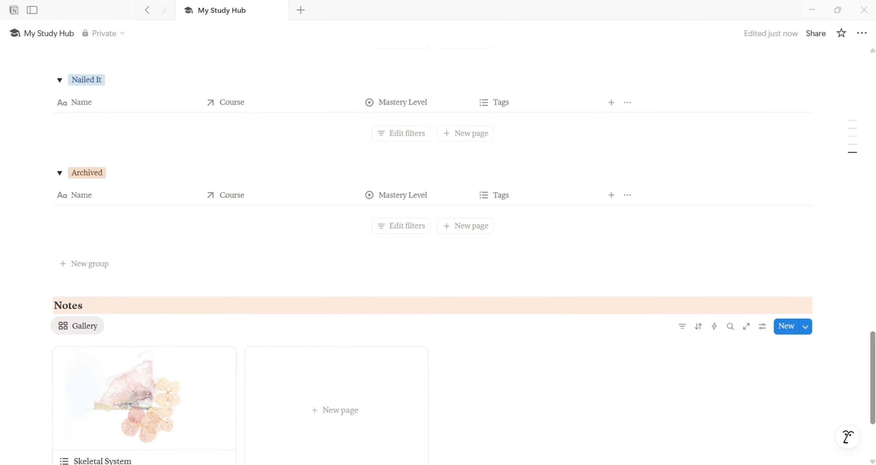
scroll(438, 250, up, 18)
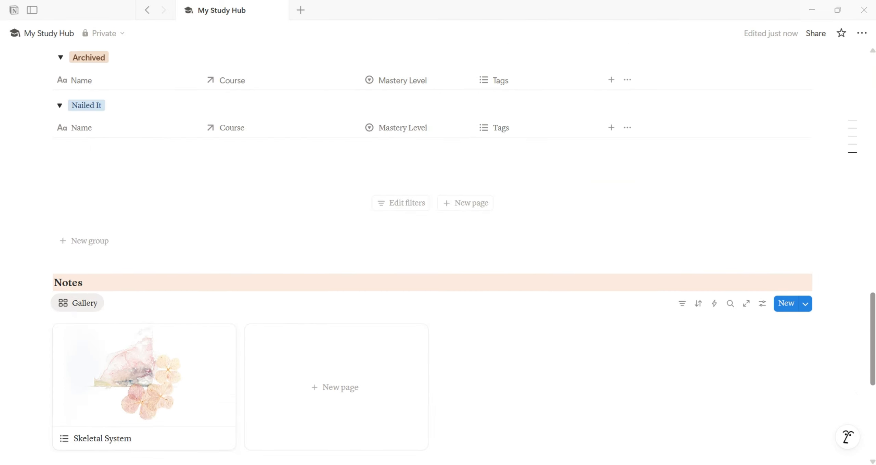
scroll(439, 249, up, 10)
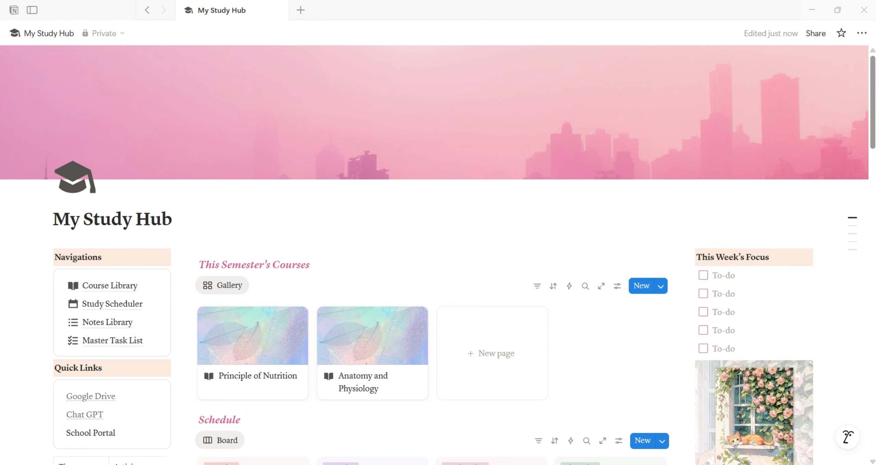